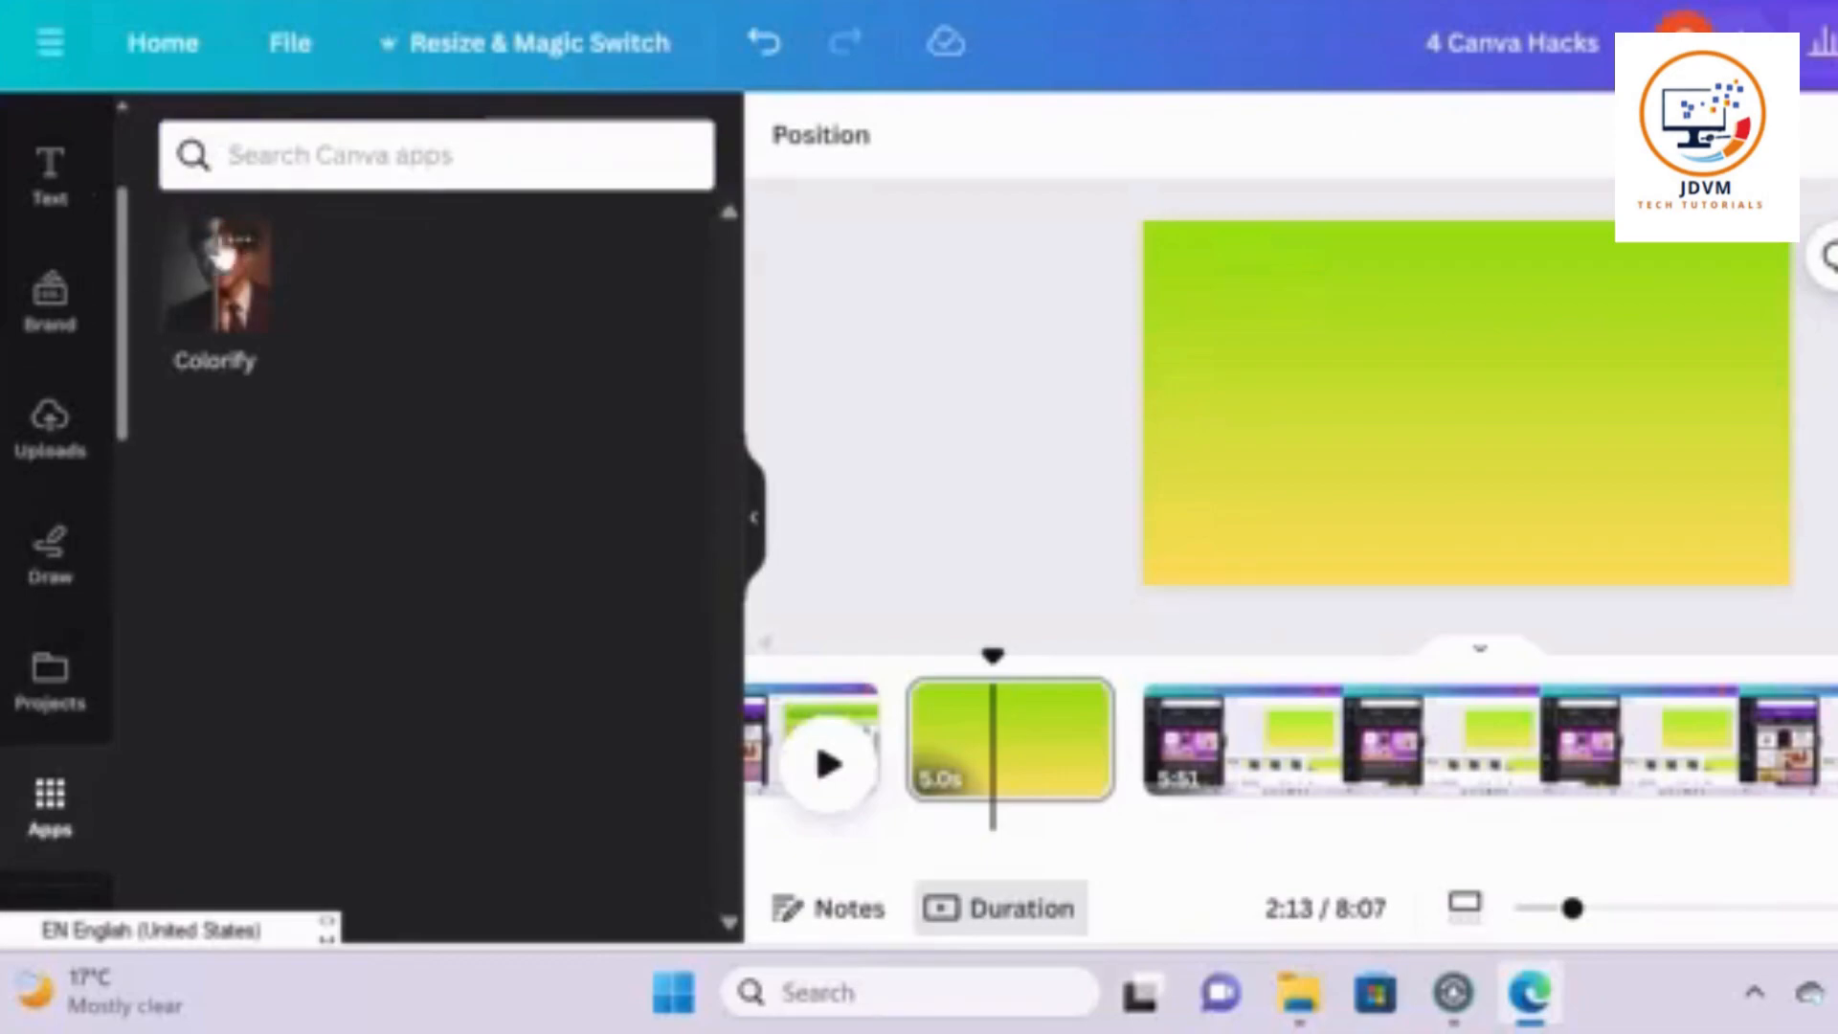
# Search the apps for "qart" and open the Hello QArt app
pyautogui.write('a')
pyautogui.press('BackSpace')
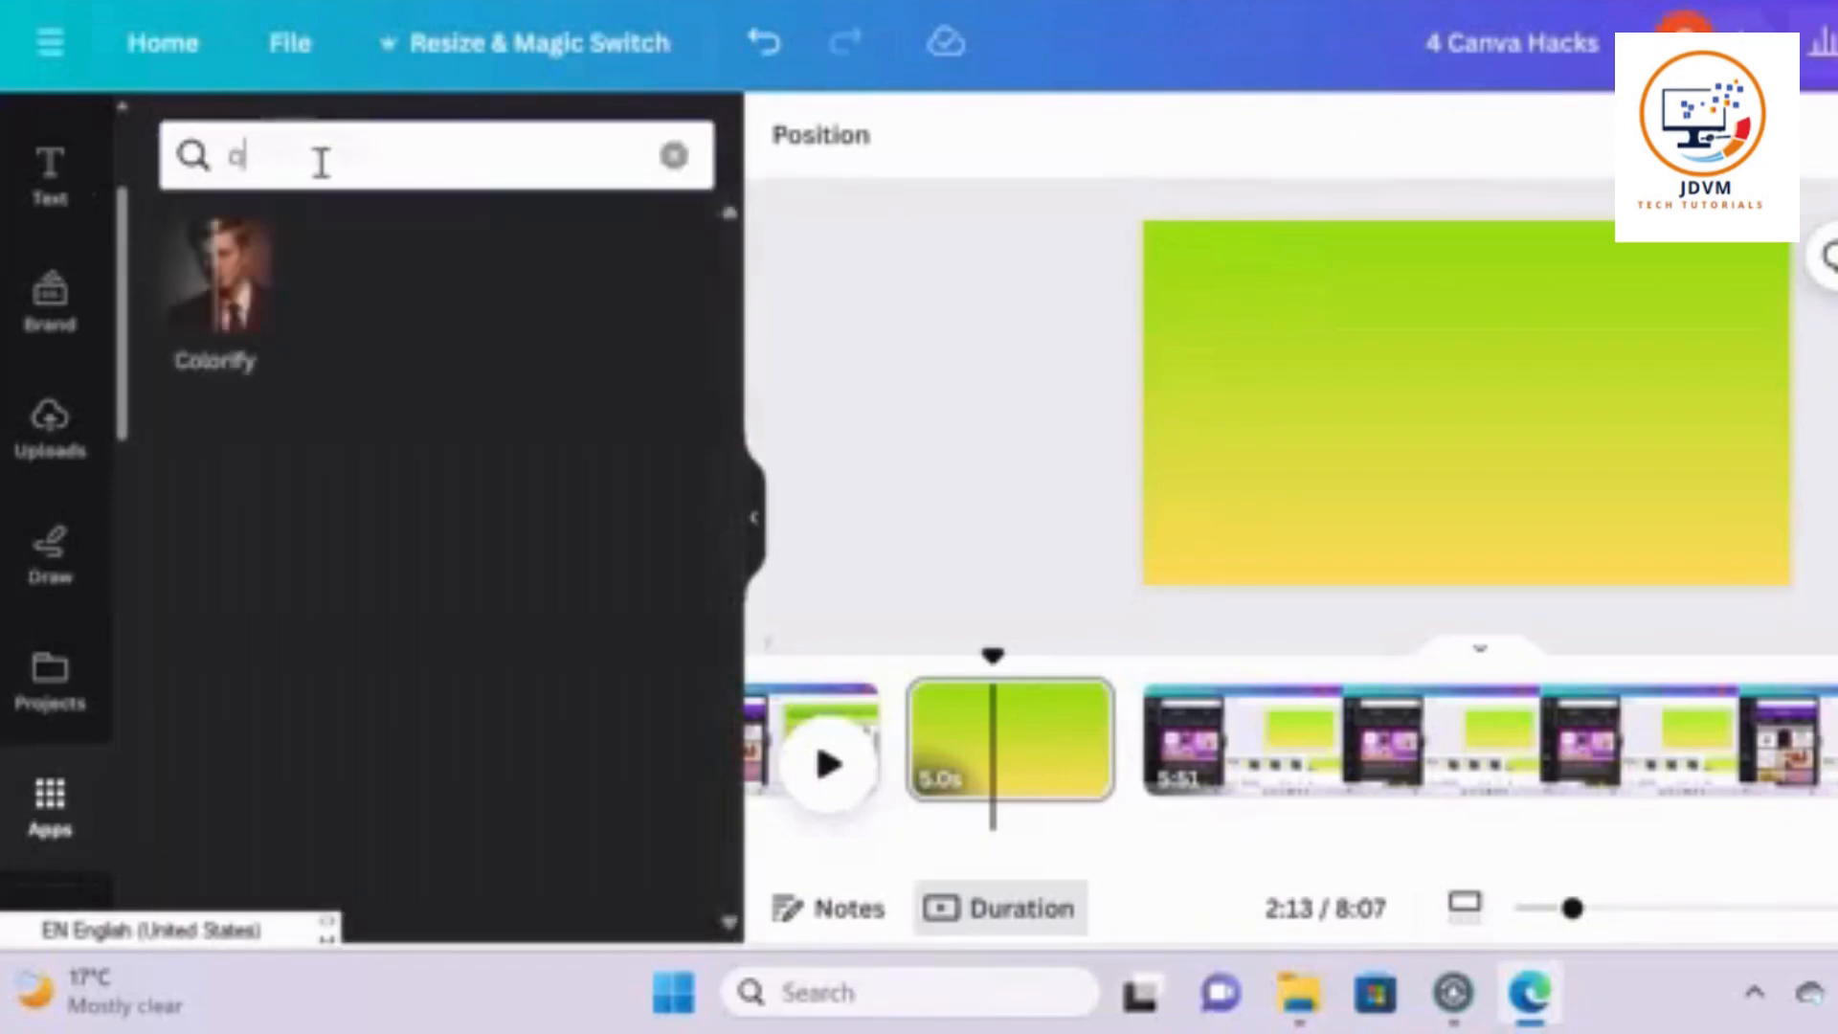
pyautogui.write('qart')
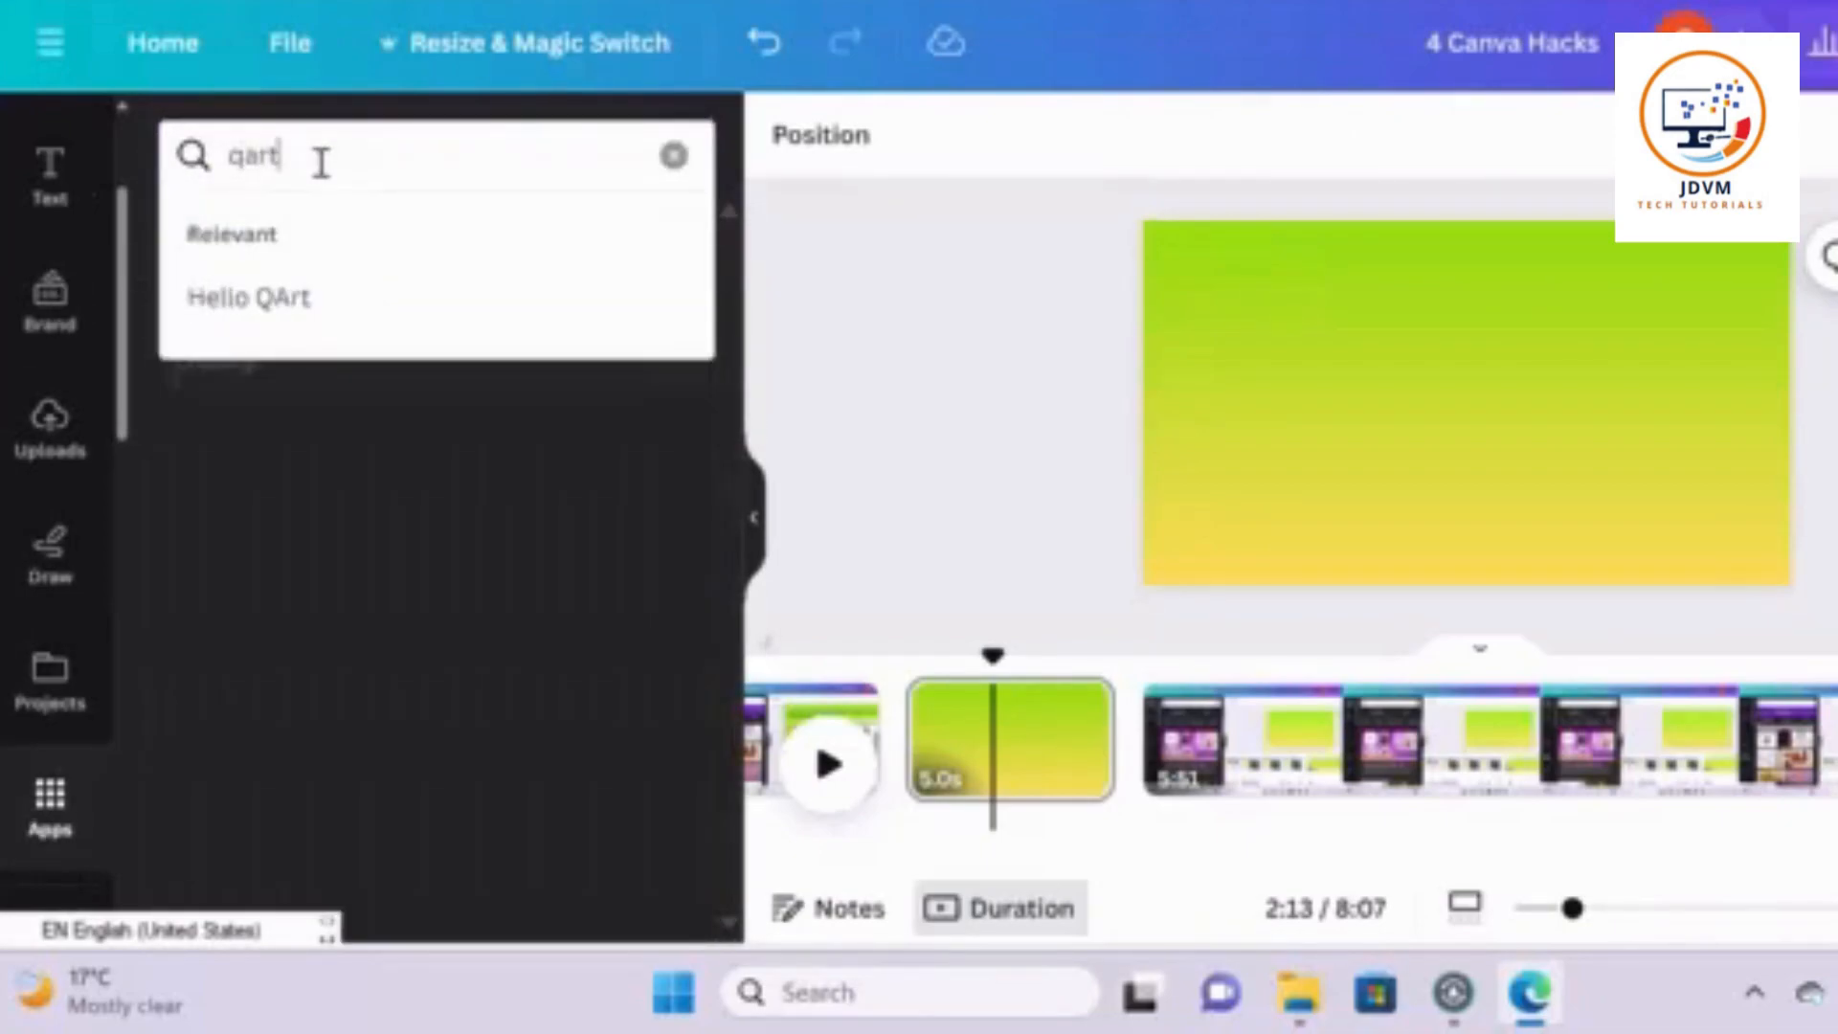
pyautogui.press('Return')
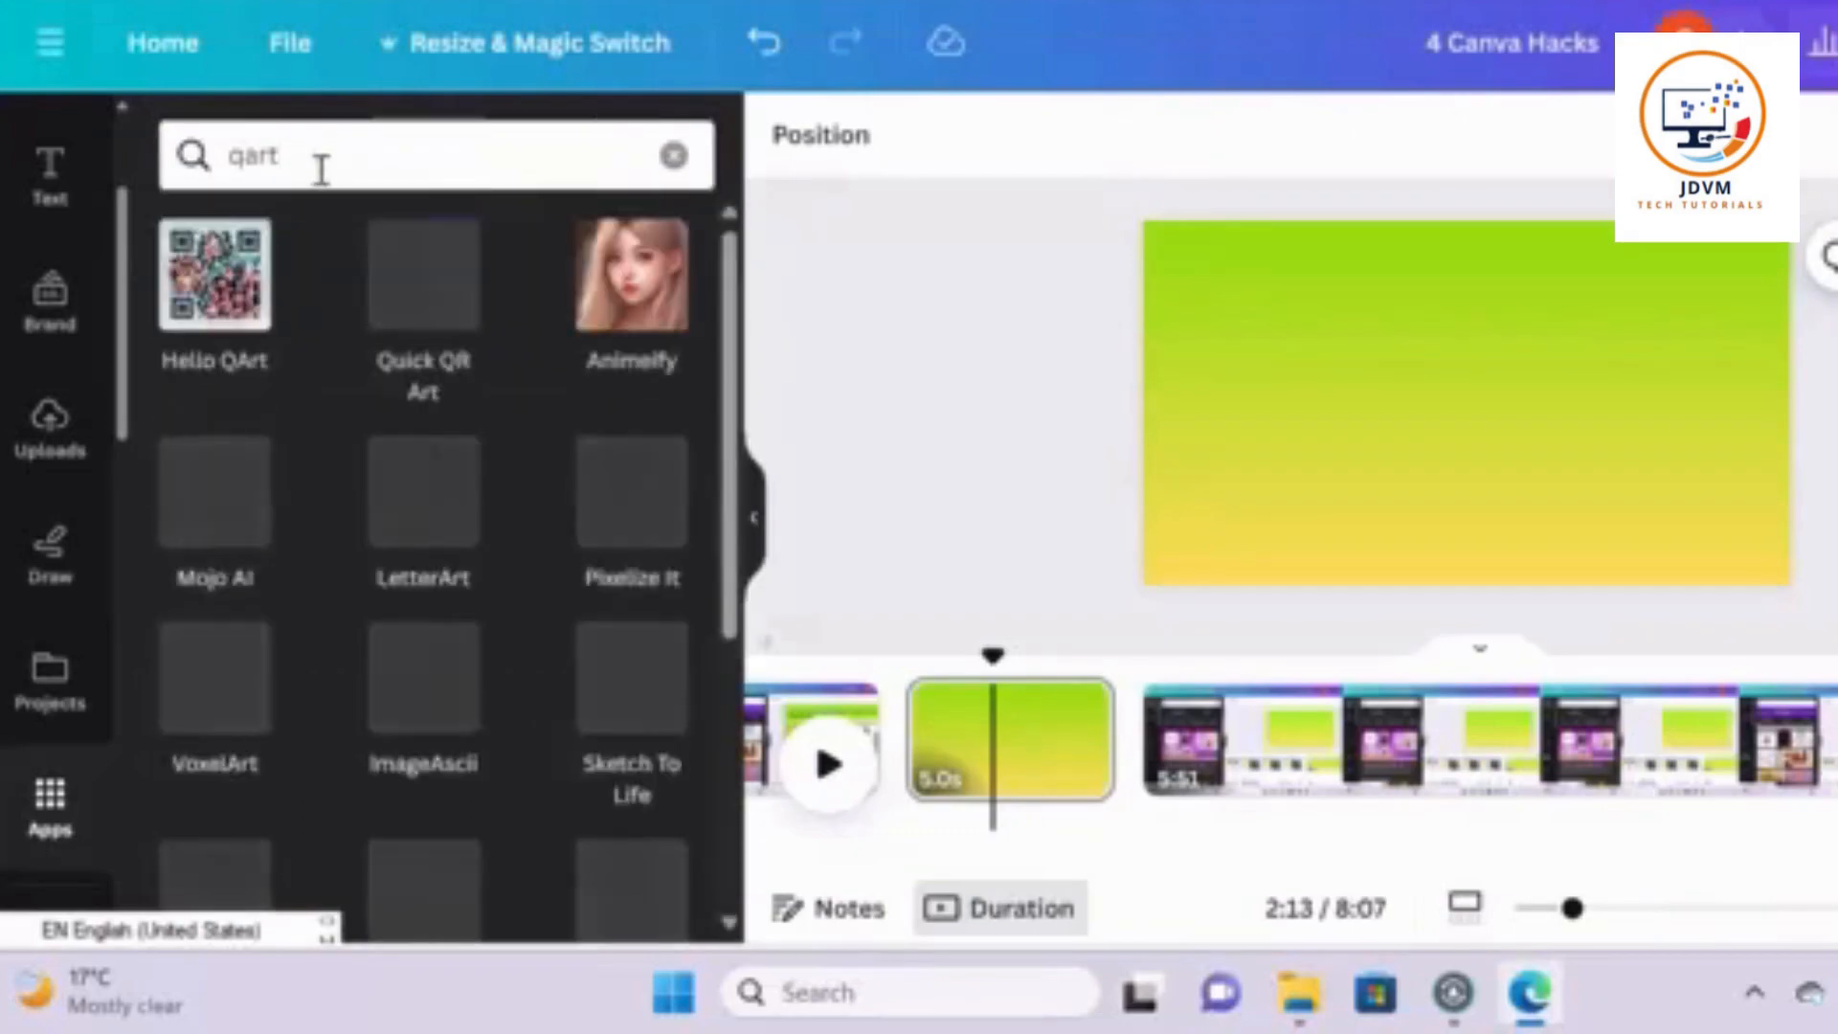
pyautogui.click(216, 330)
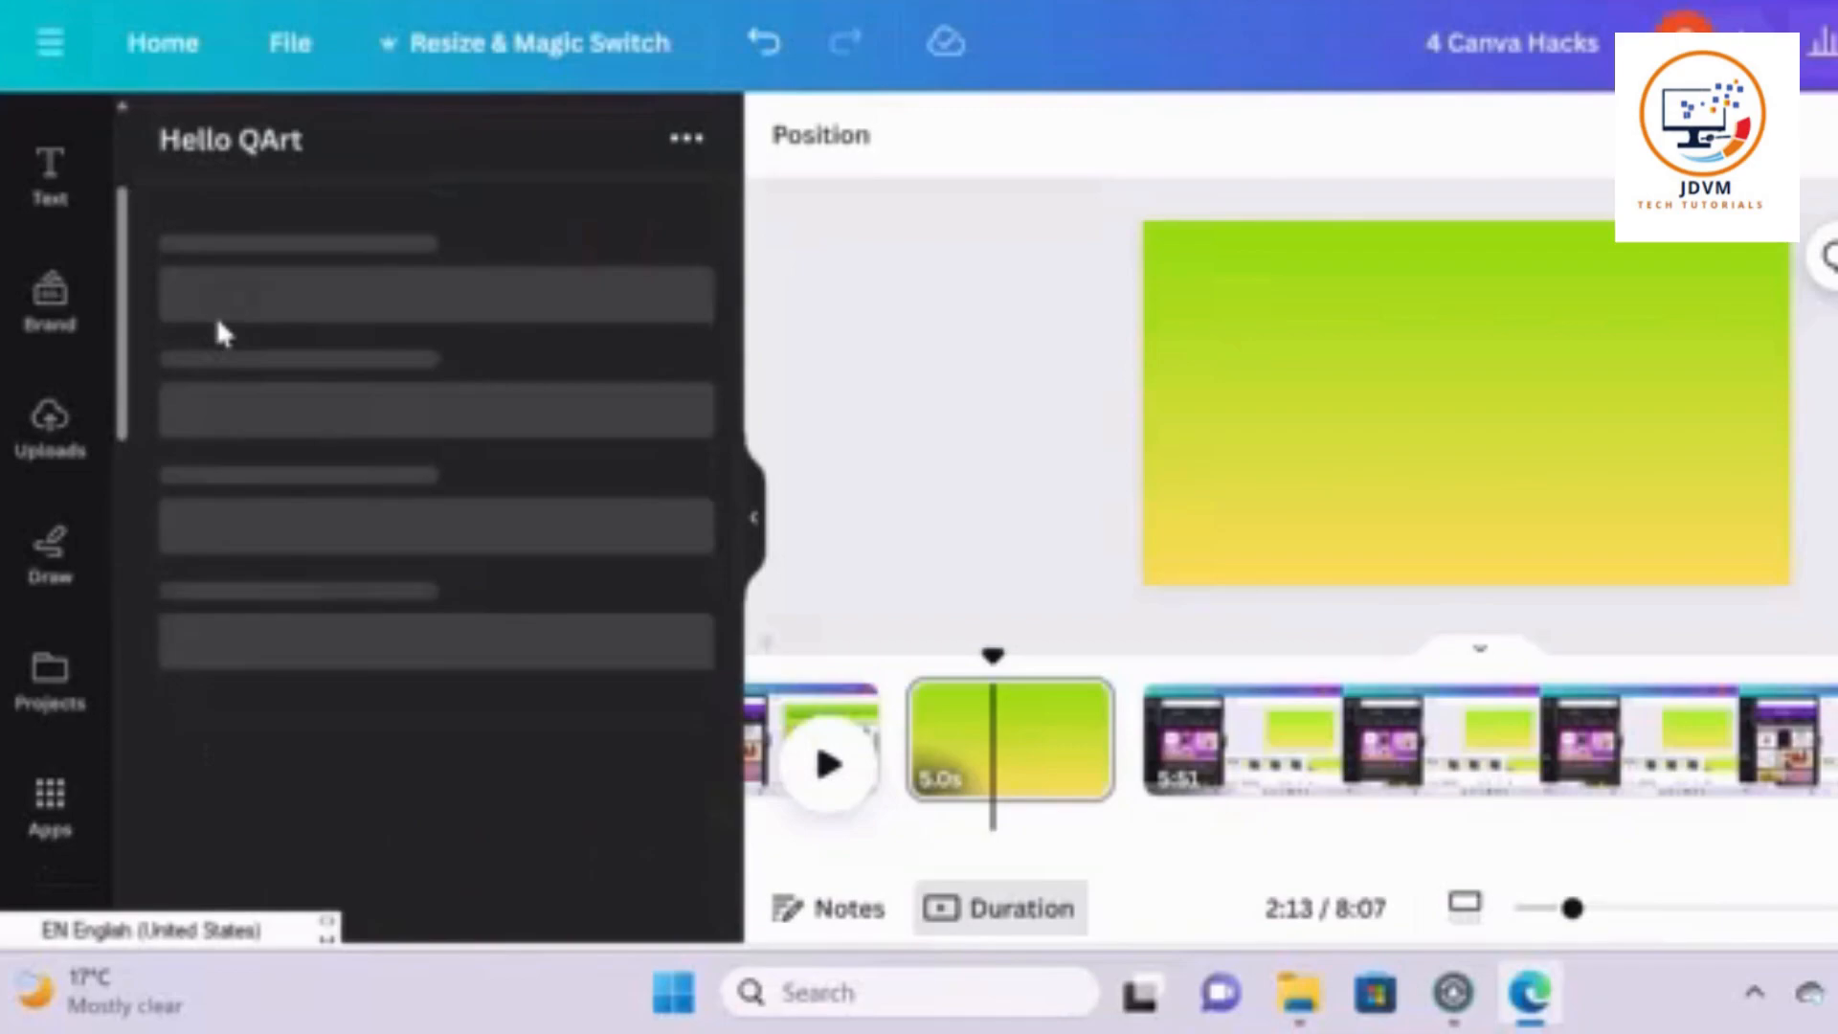
pyautogui.click(1418, 392)
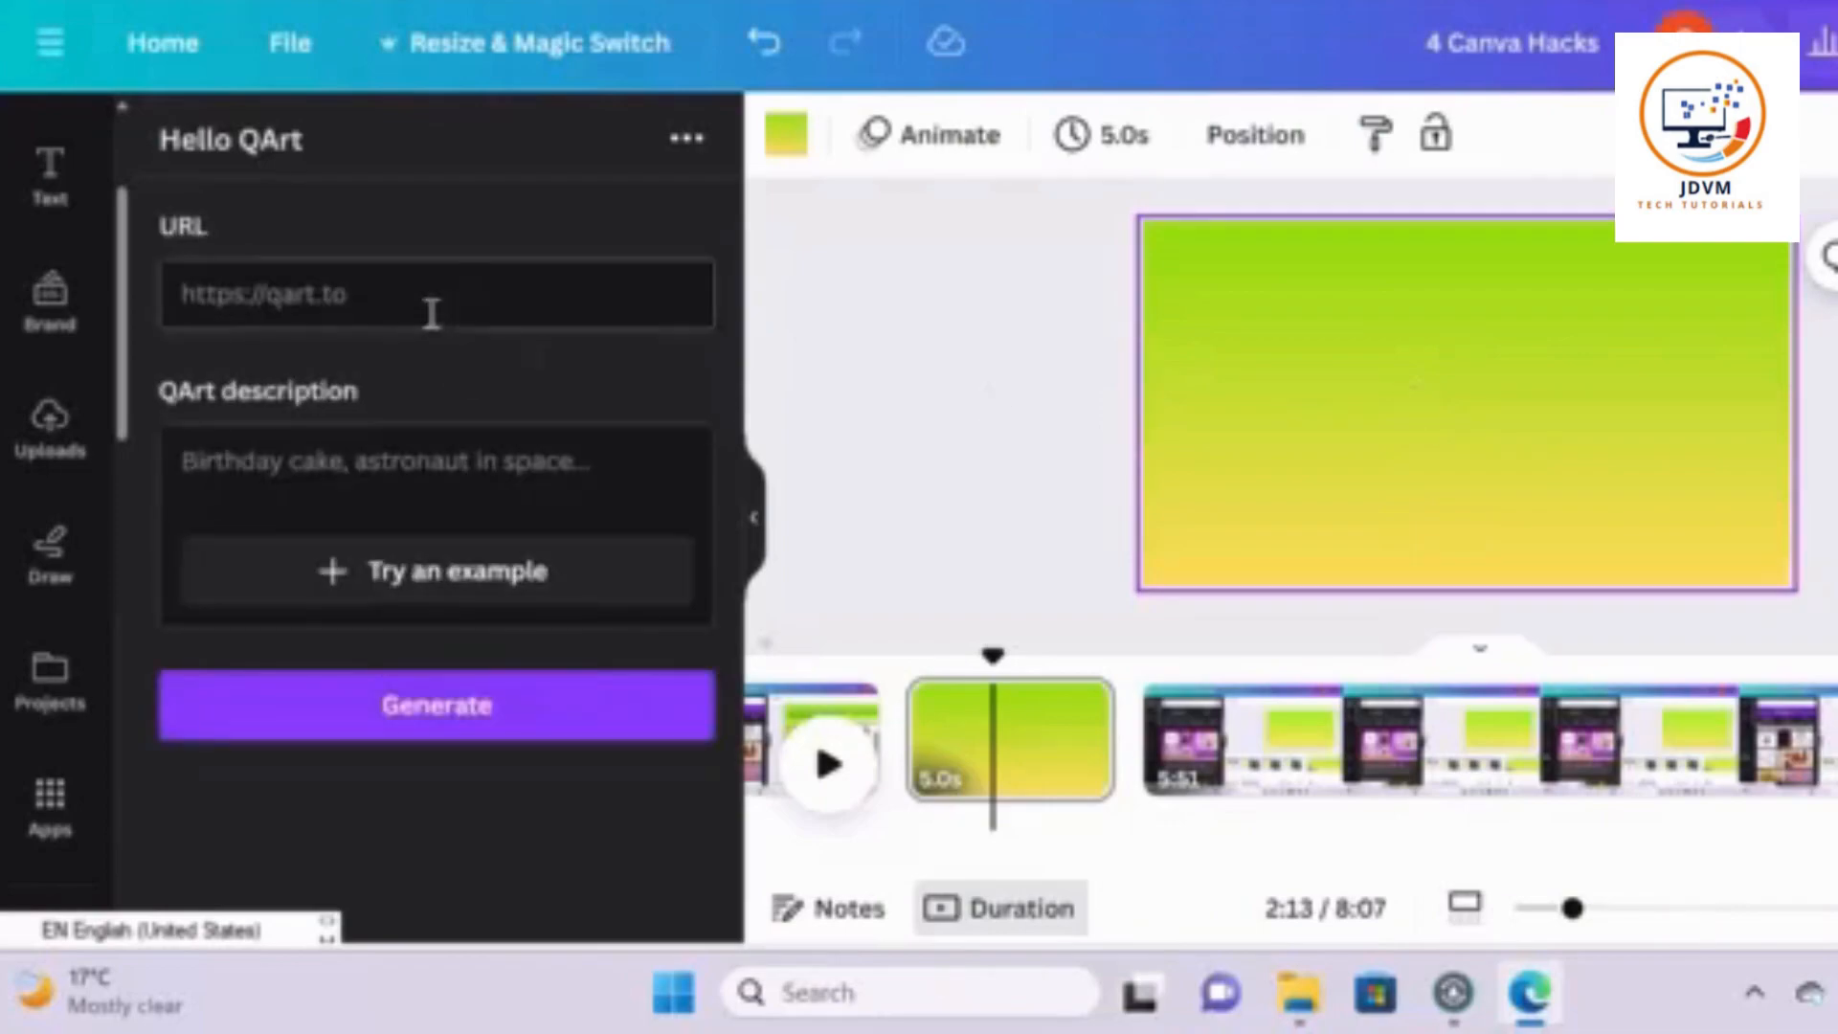
pyautogui.click(421, 286)
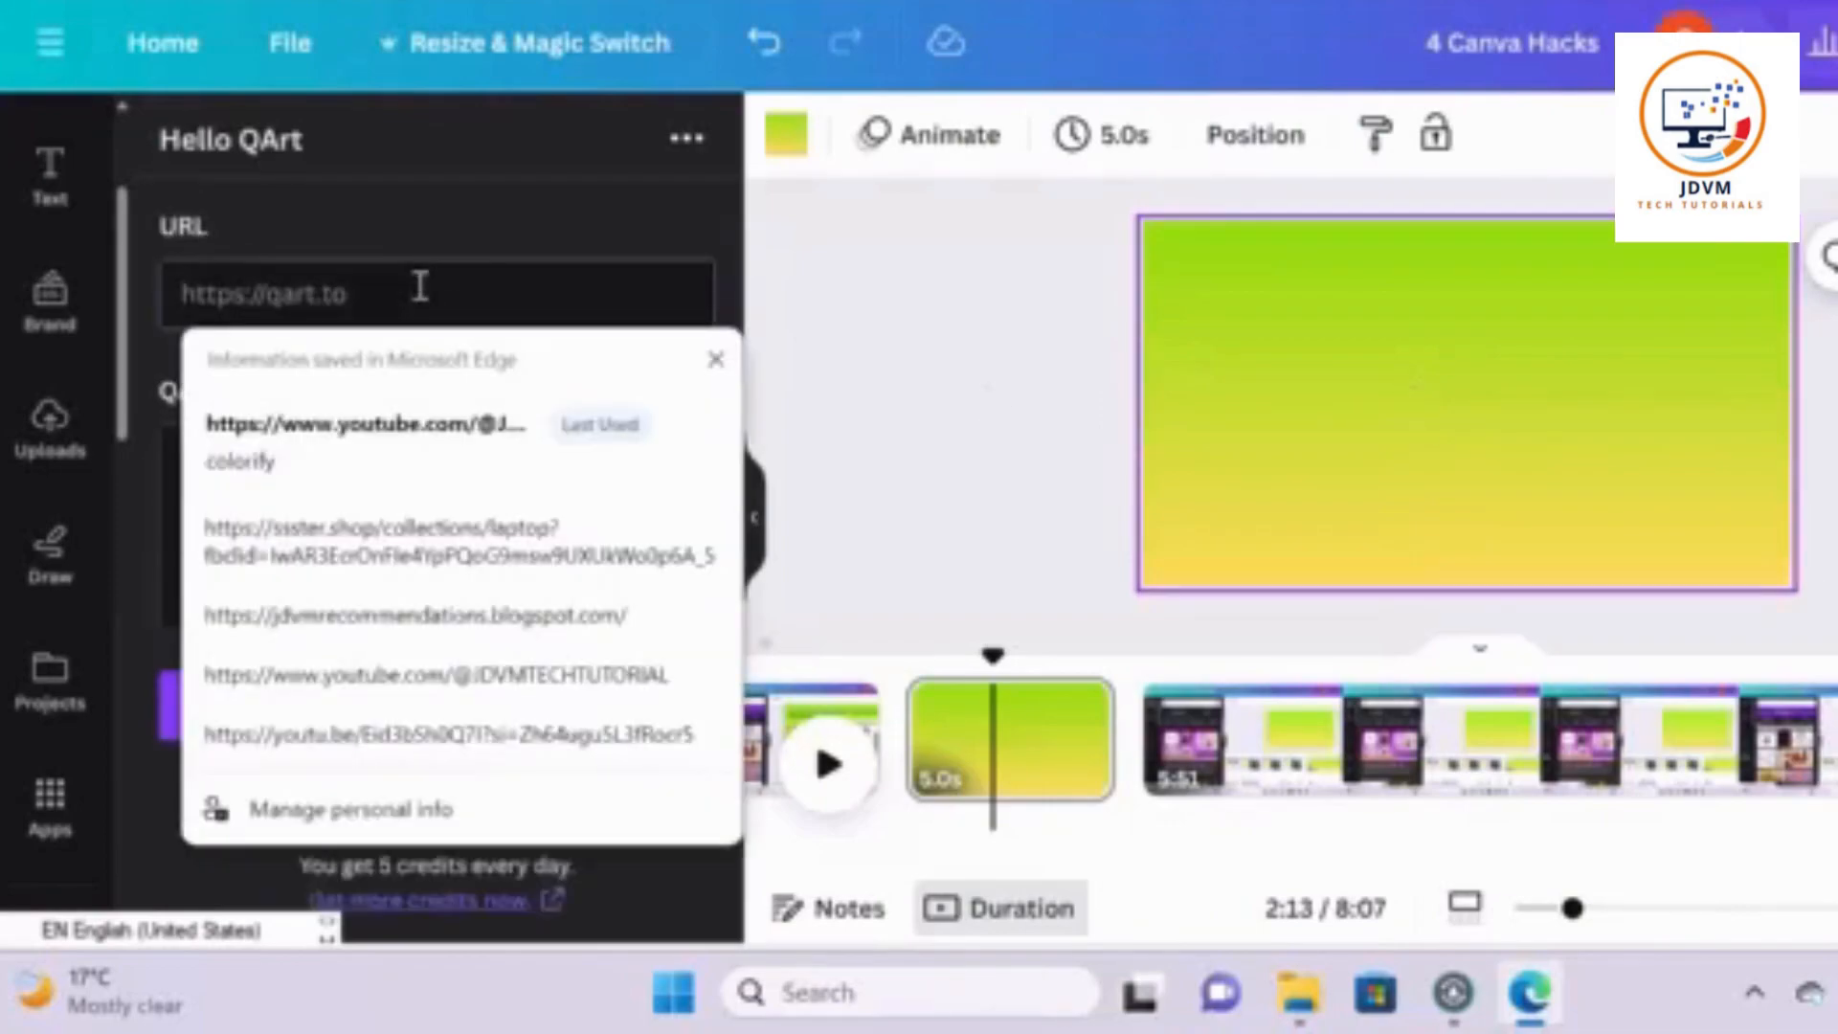
pyautogui.write('https://www.youtube.com/@JDVMTECHTUTORIAL')
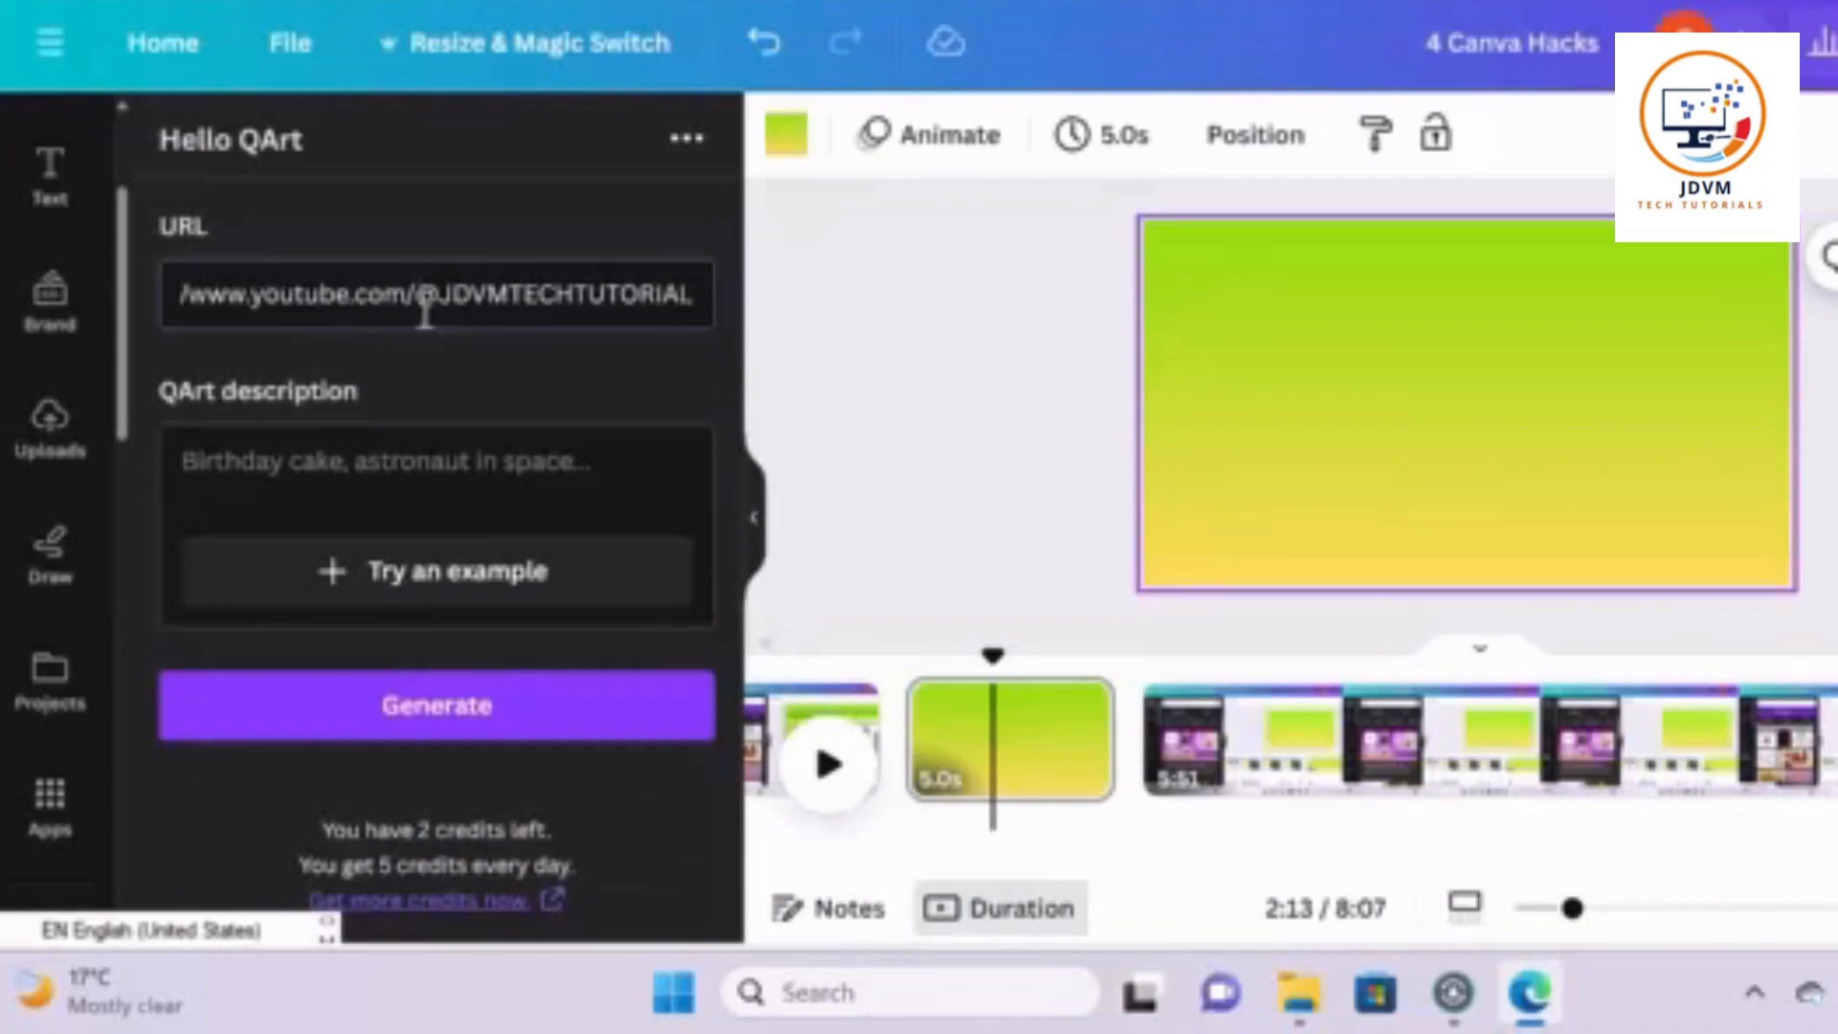
pyautogui.moveTo(414, 305); pyautogui.dragTo(741, 304)
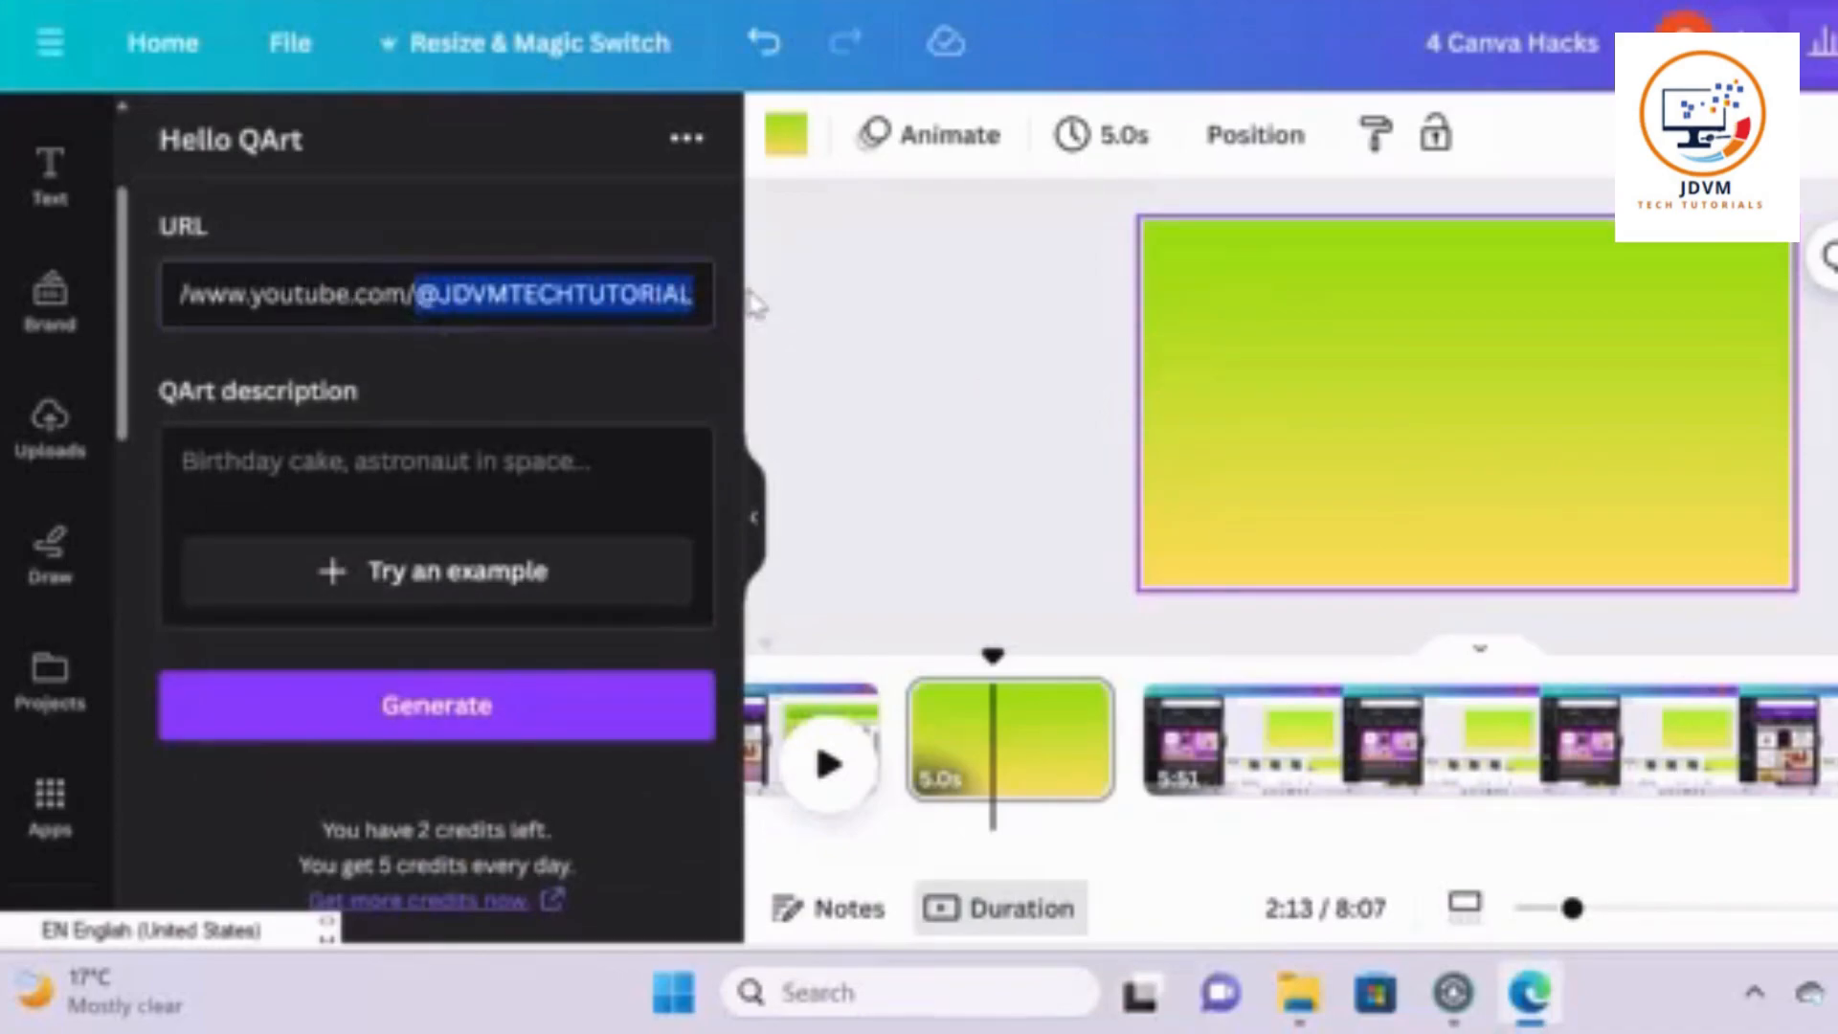
# Generate a QArt code on the empty gradient page with the description "roses"
pyautogui.click(248, 483)
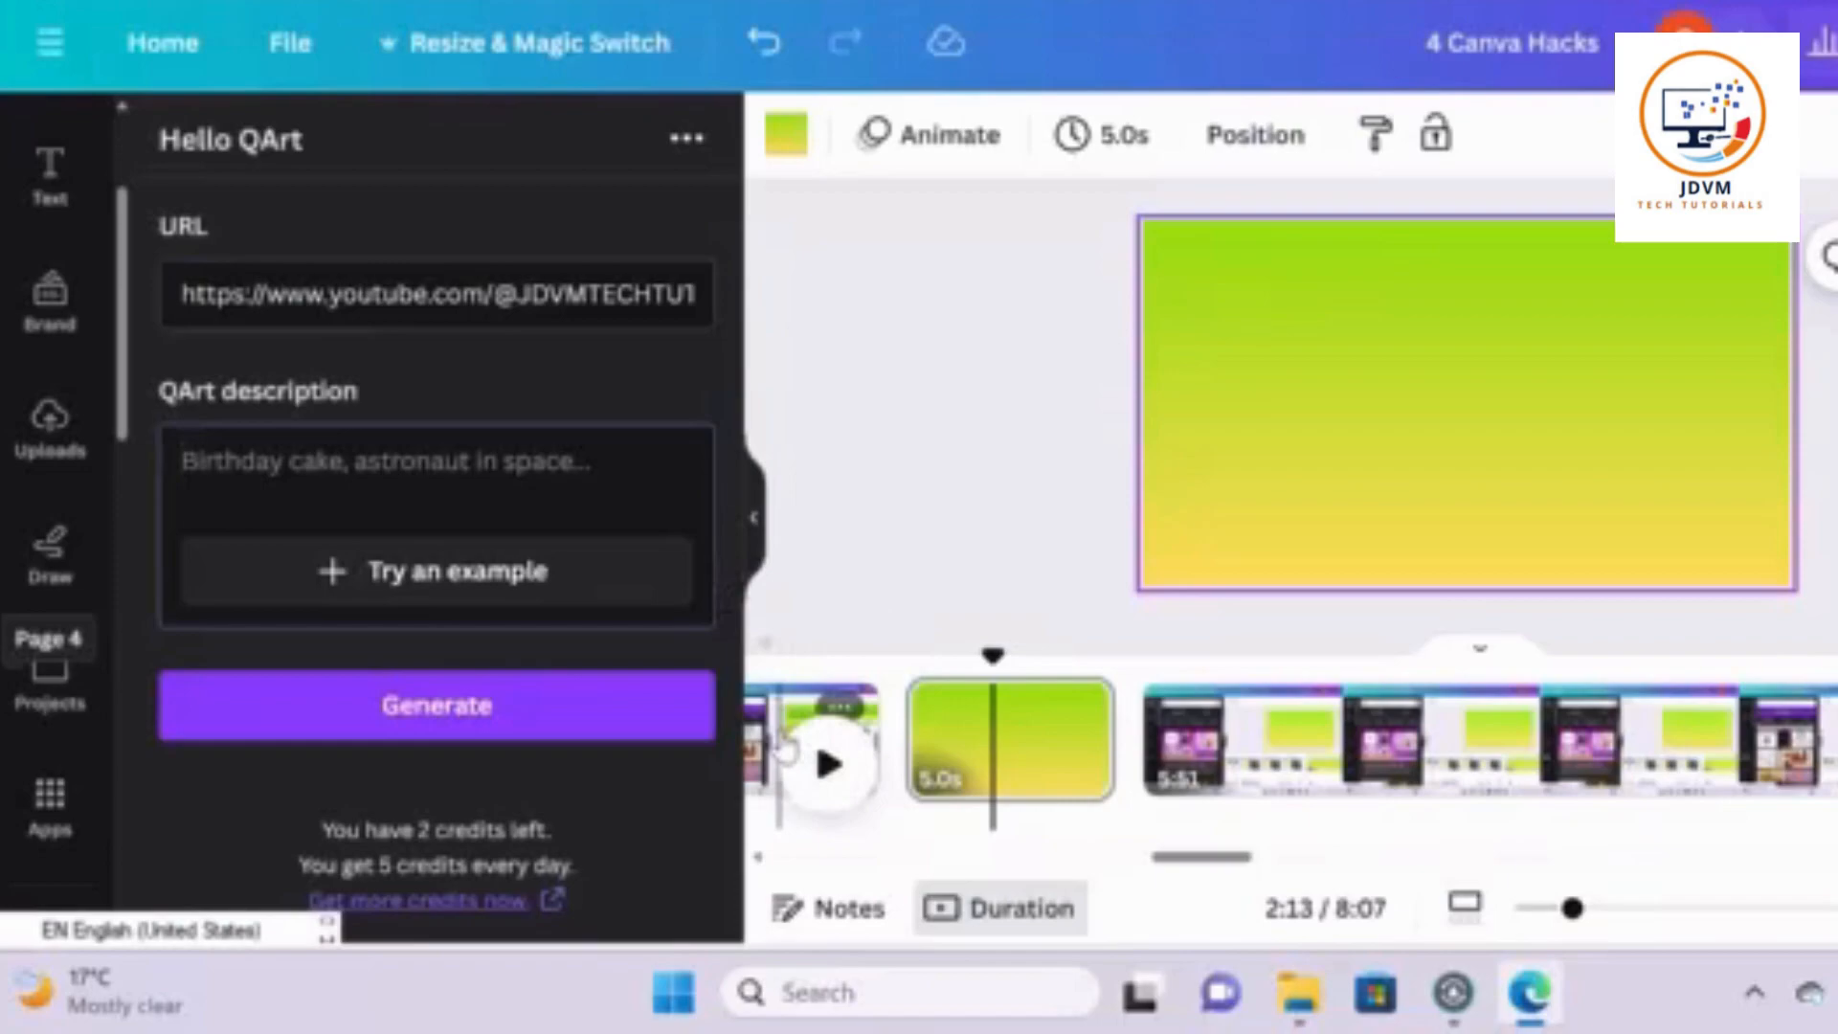
pyautogui.click(783, 752)
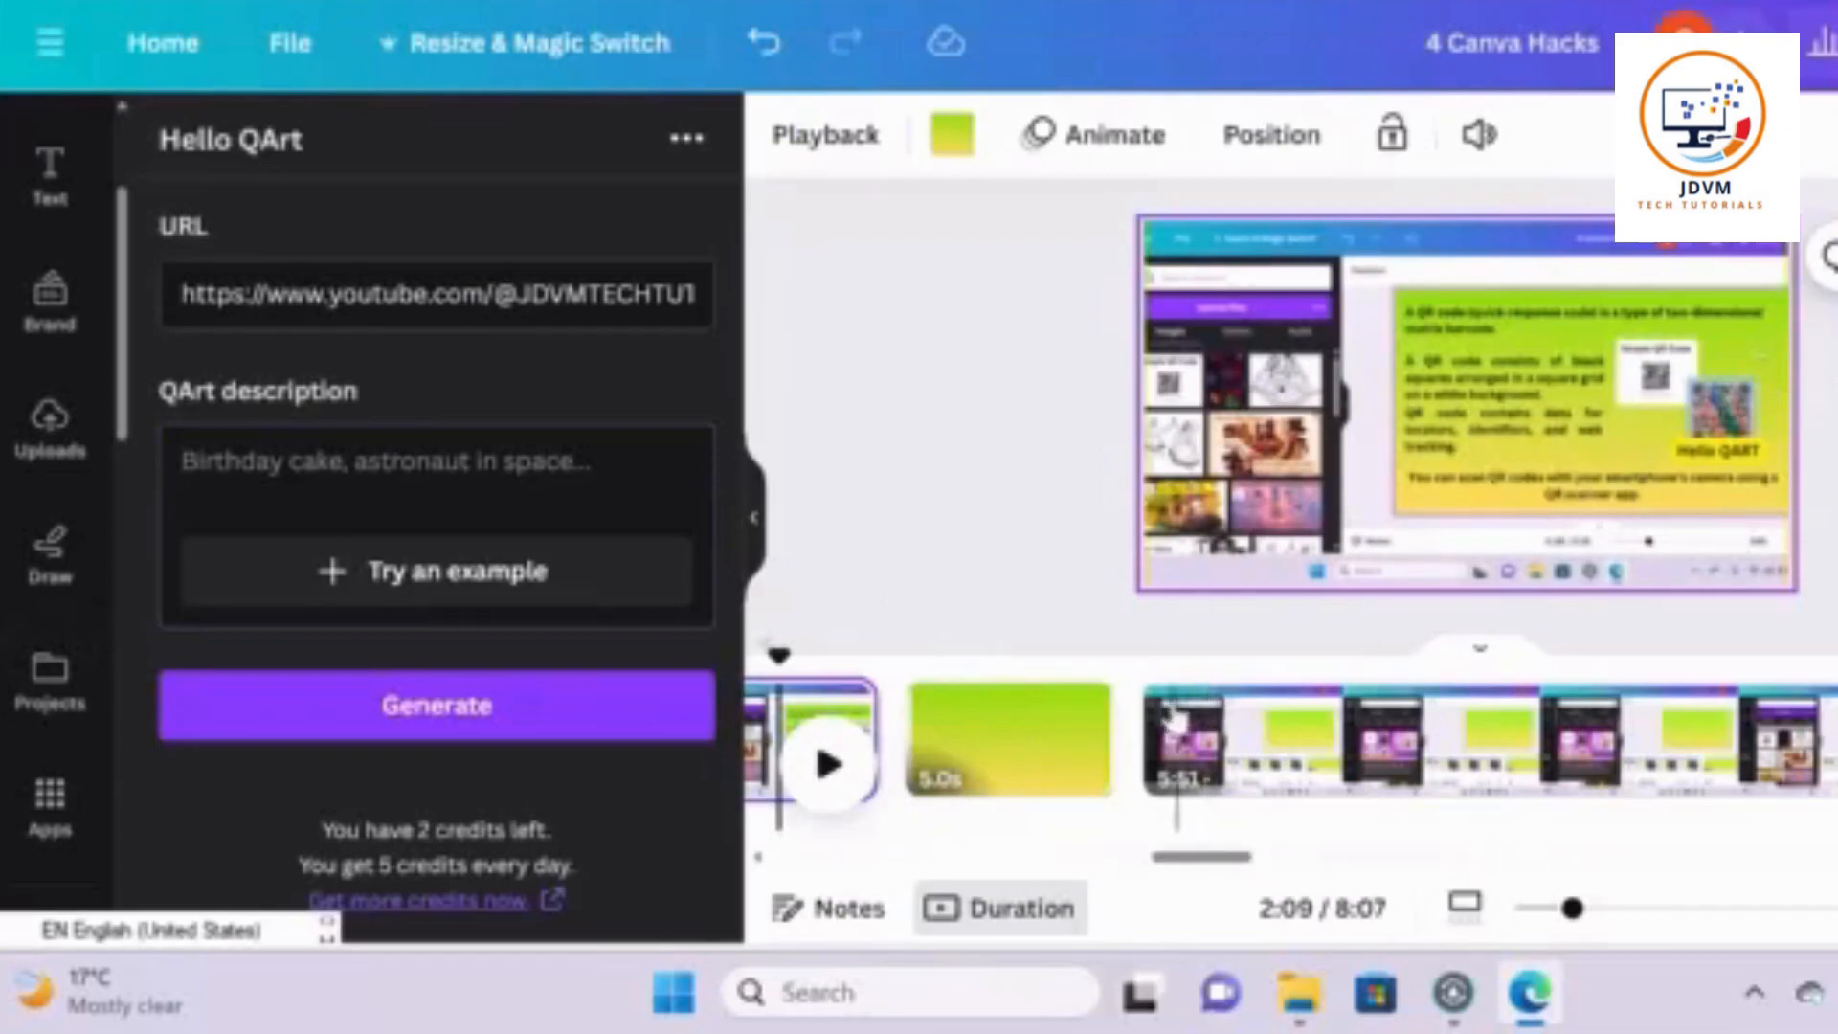
pyautogui.click(1039, 763)
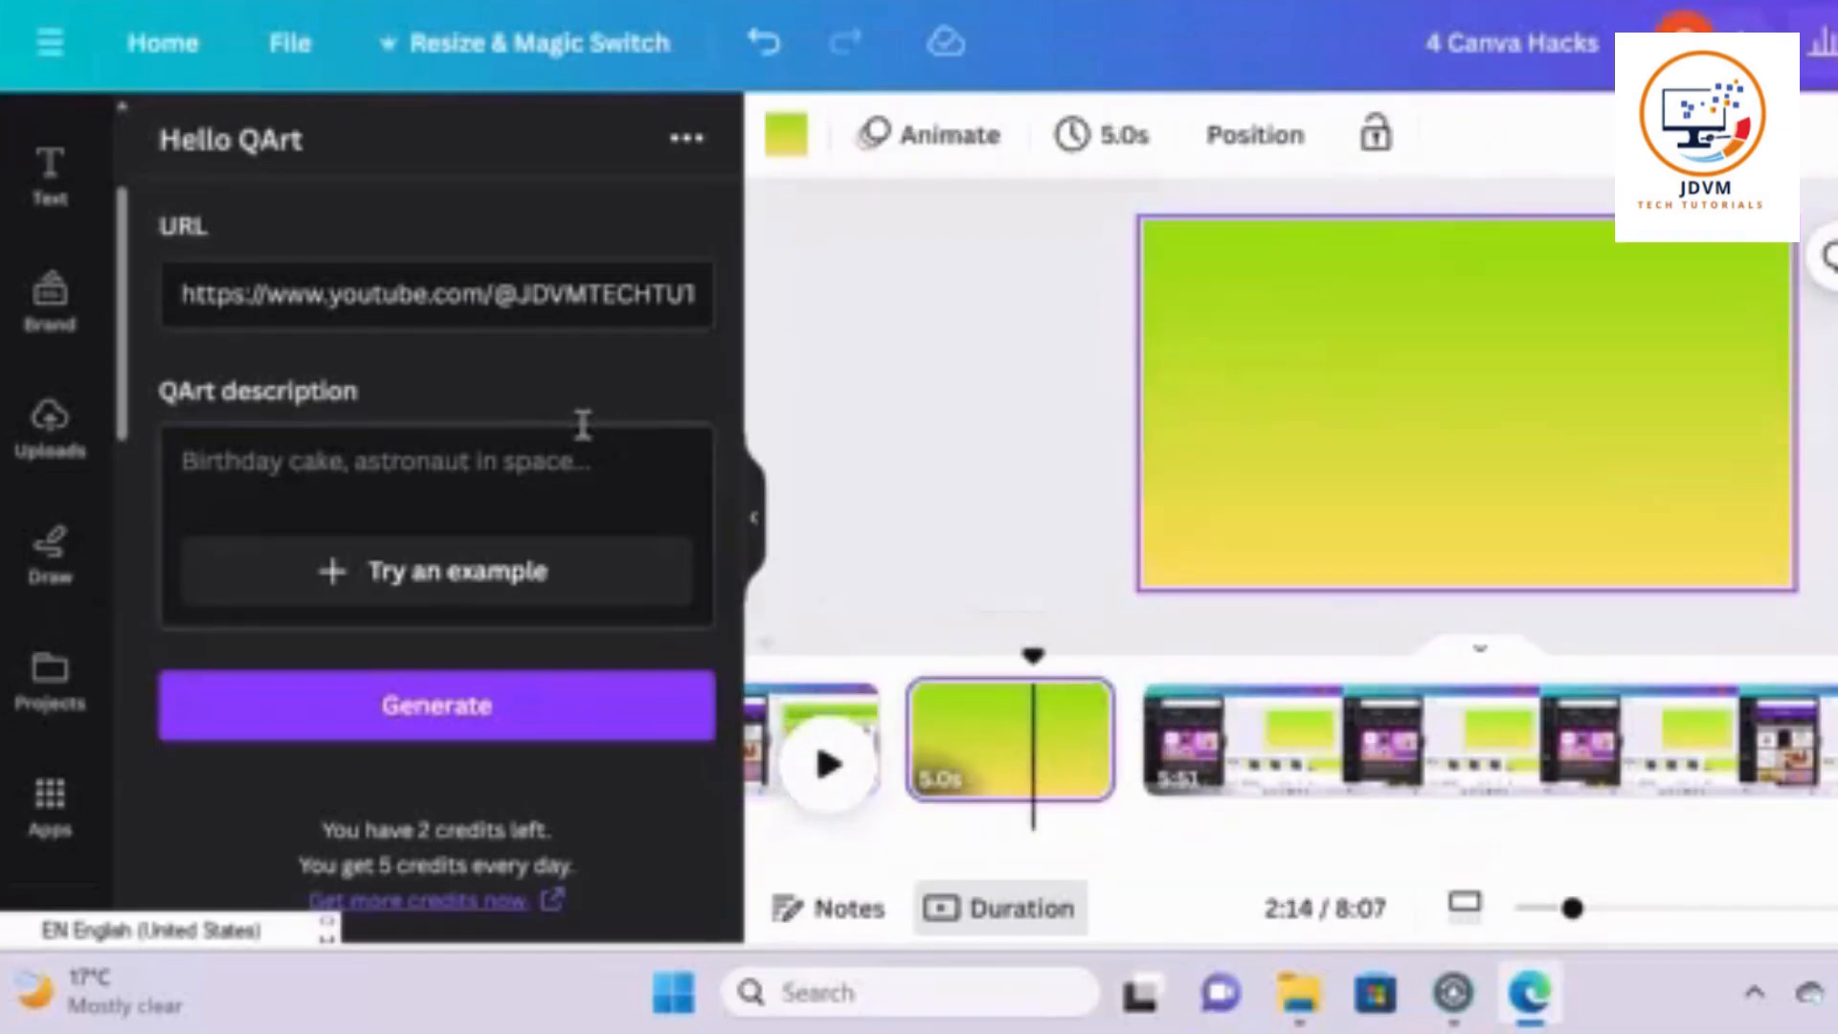
pyautogui.click(459, 469)
pyautogui.write('roes')
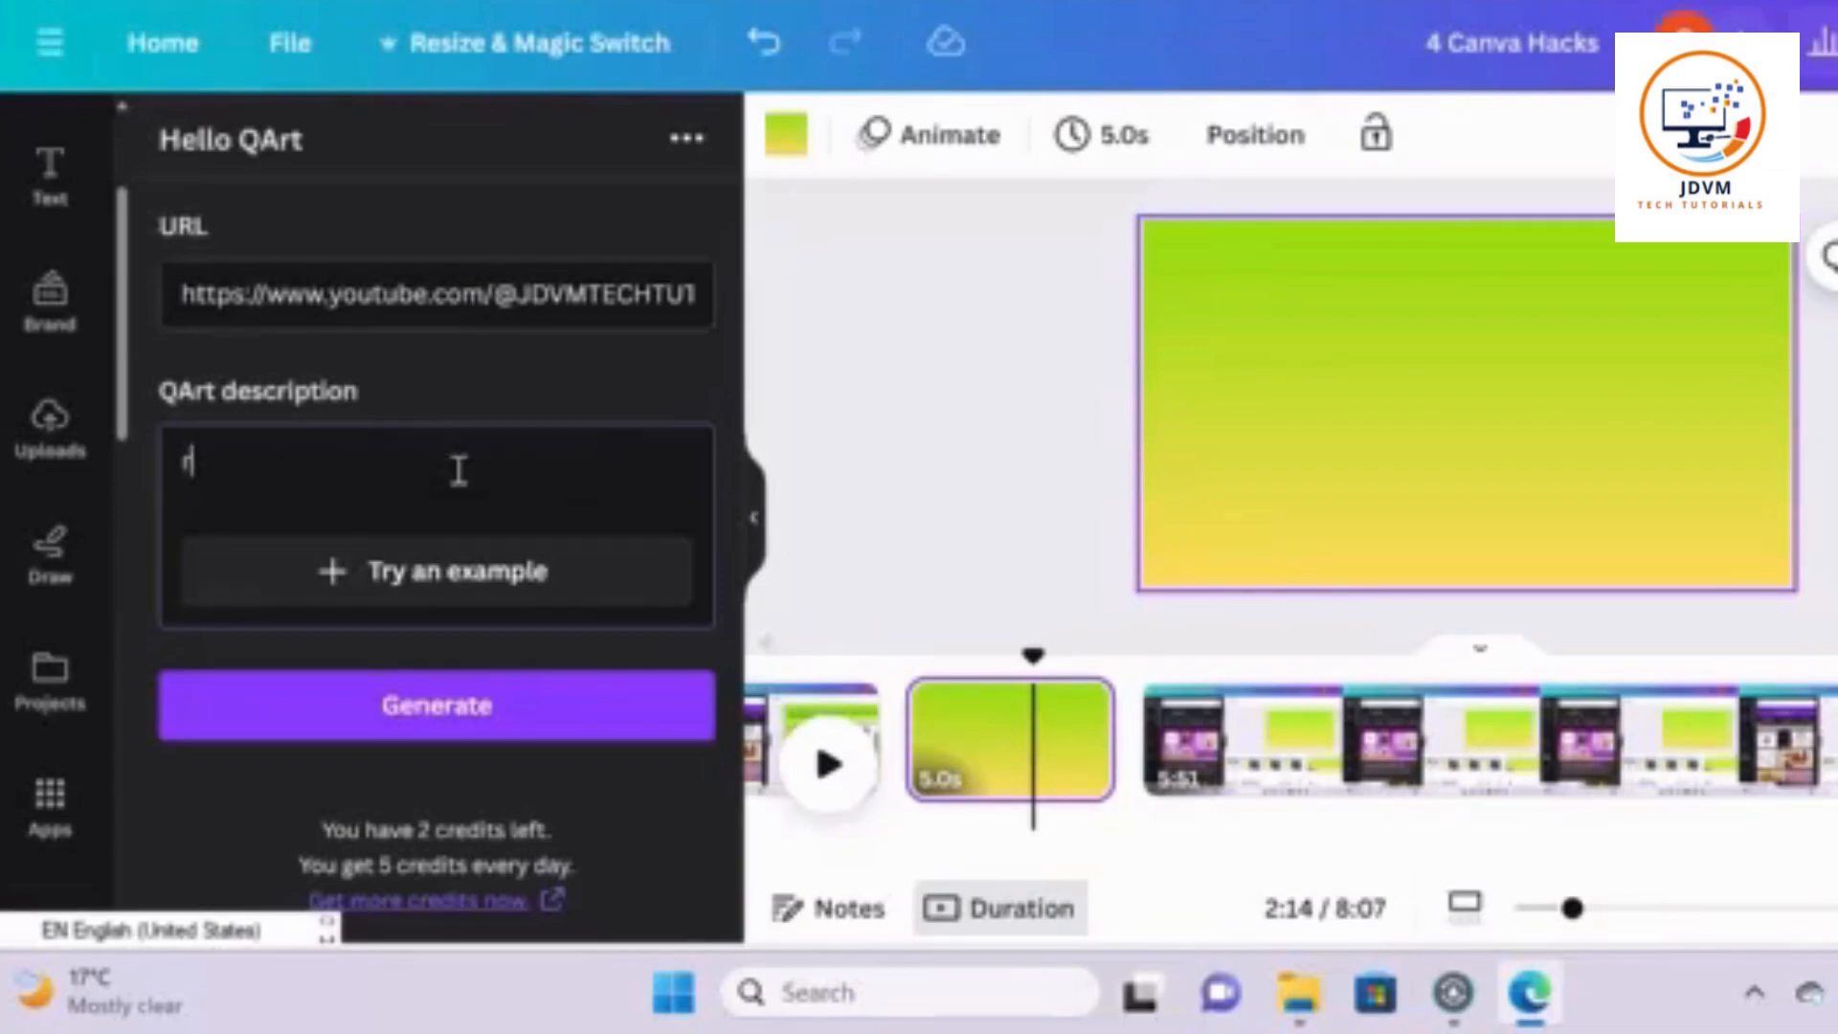
pyautogui.press('BackSpace')
pyautogui.press('BackSpace')
pyautogui.write('ses')
pyautogui.click(505, 728)
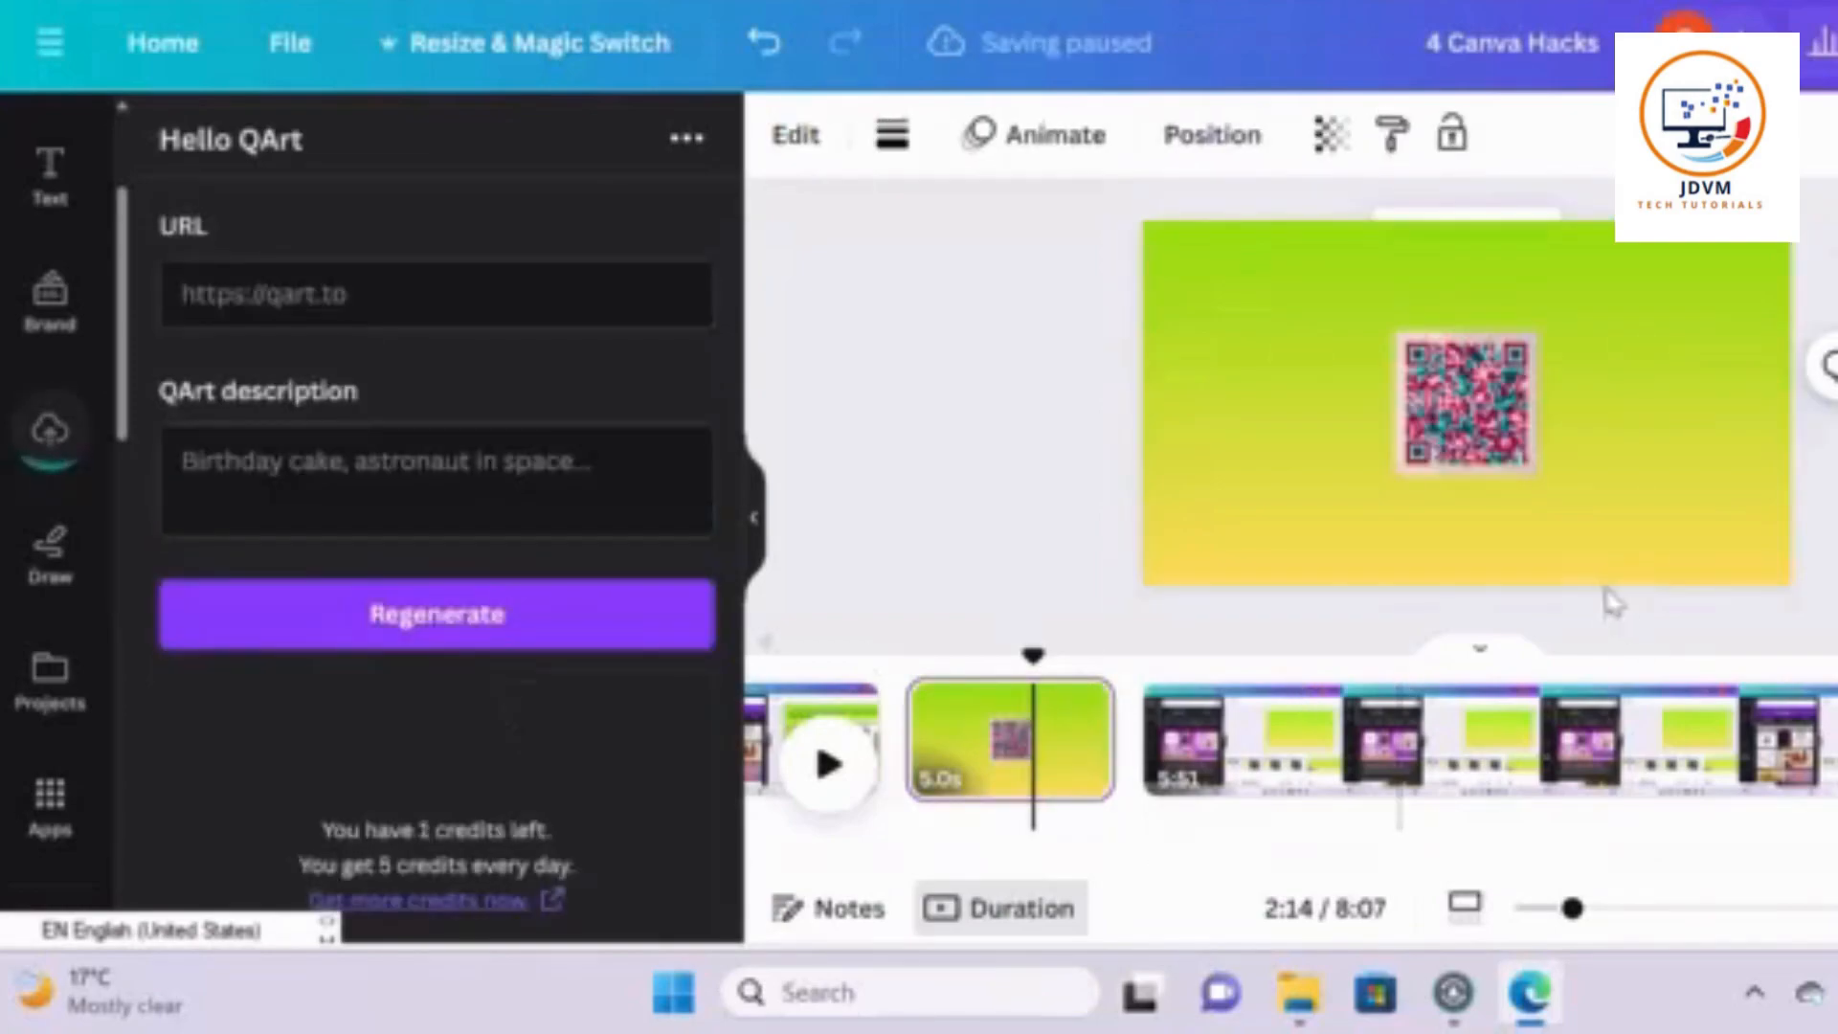
# Enlarge the roses QR code and move it to the right side of the page
pyautogui.click(1496, 443)
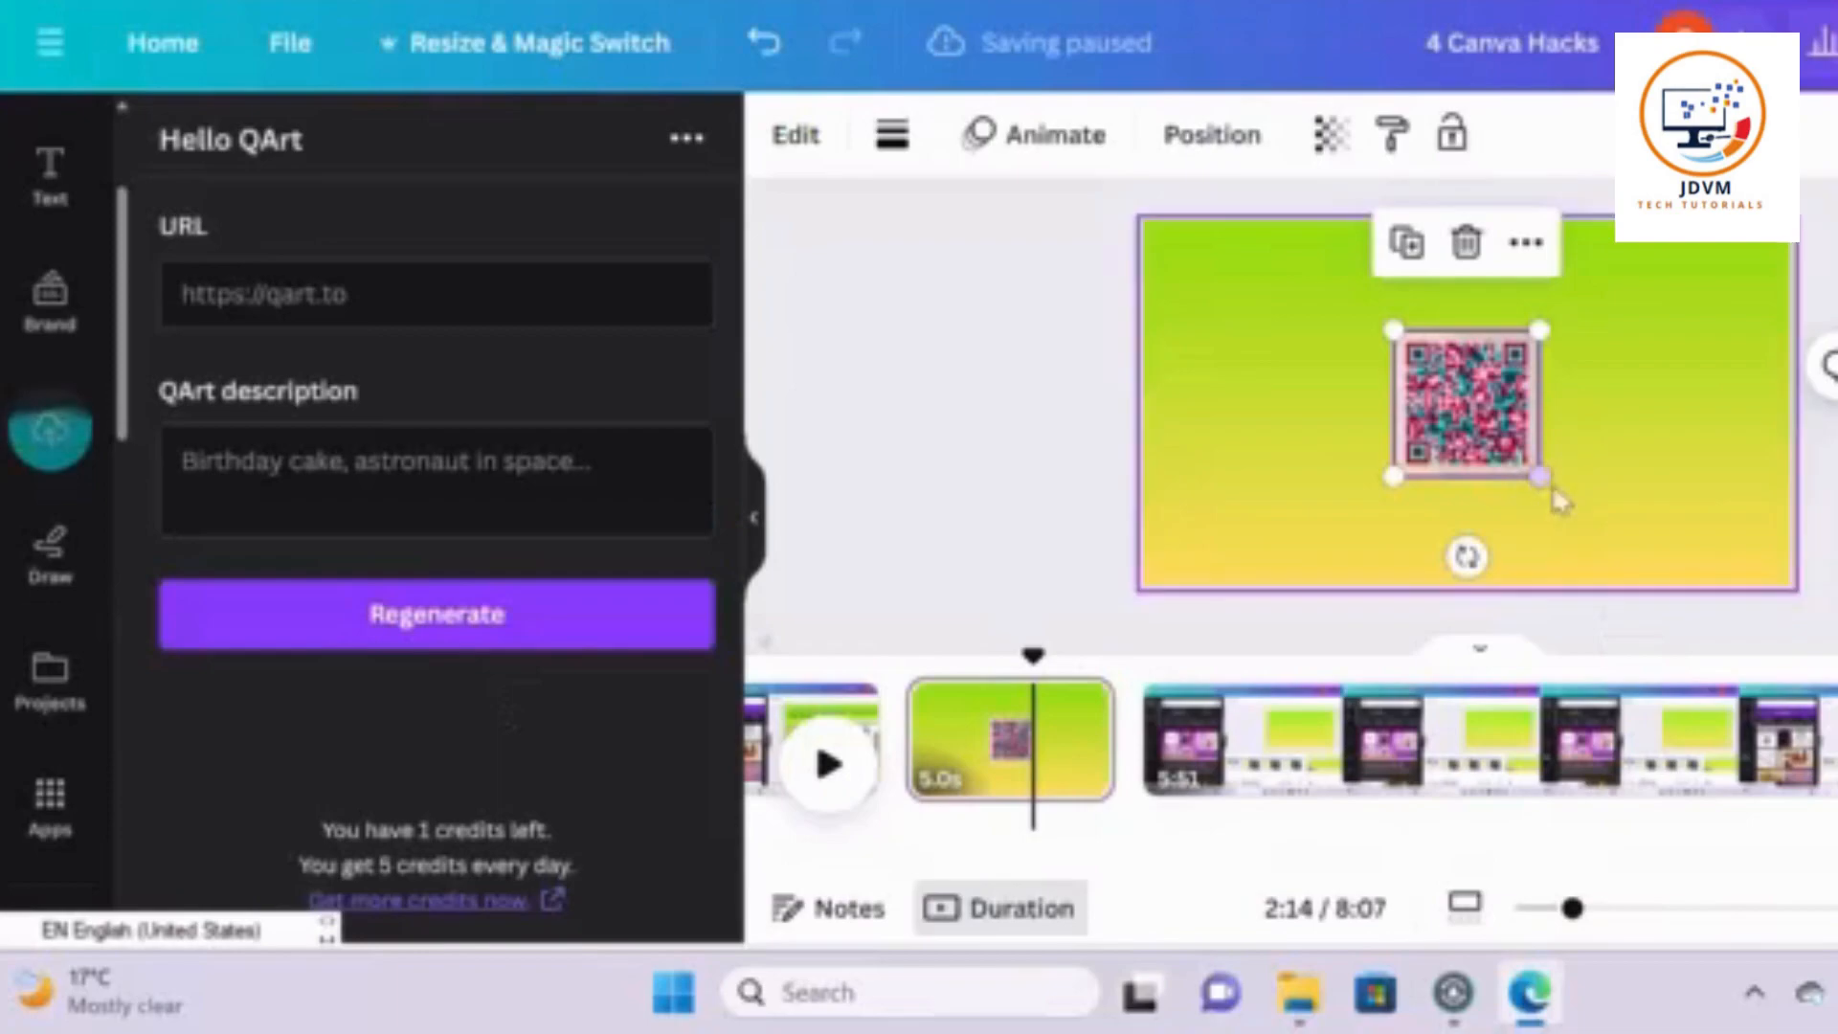
pyautogui.moveTo(1543, 481); pyautogui.dragTo(1651, 571)
pyautogui.moveTo(1557, 437); pyautogui.dragTo(1646, 407)
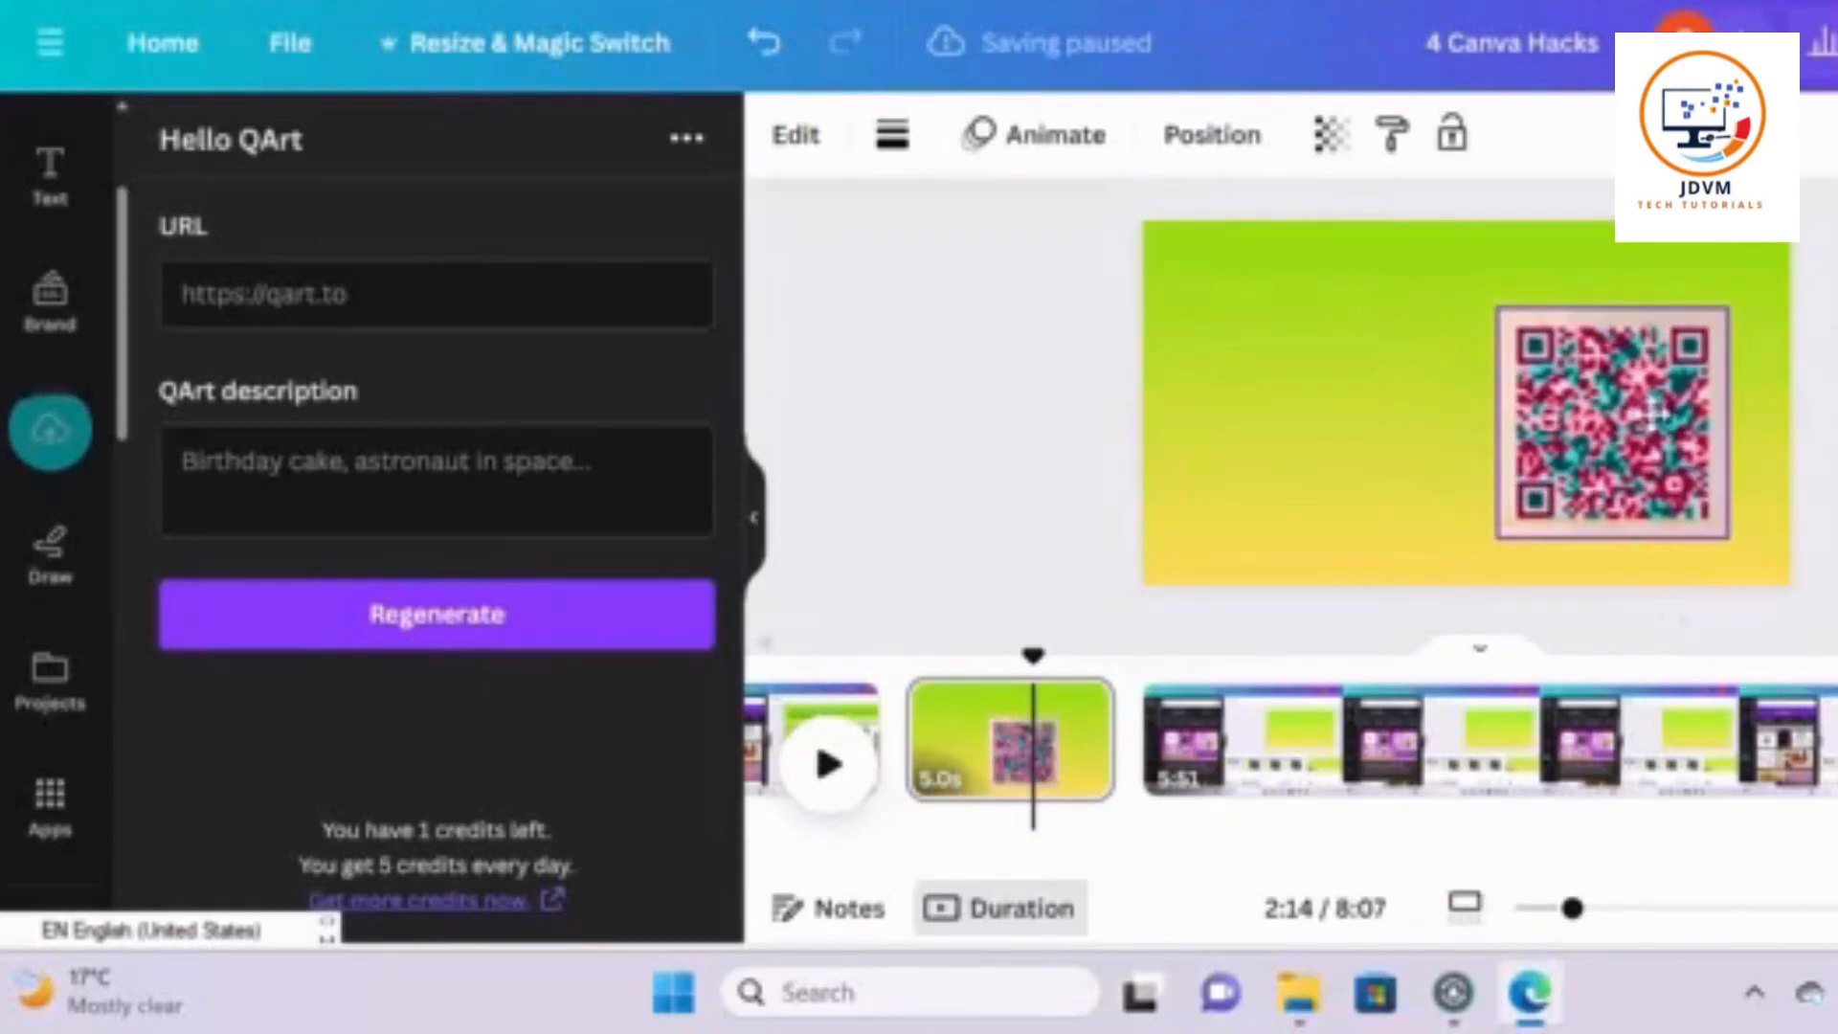
pyautogui.click(429, 458)
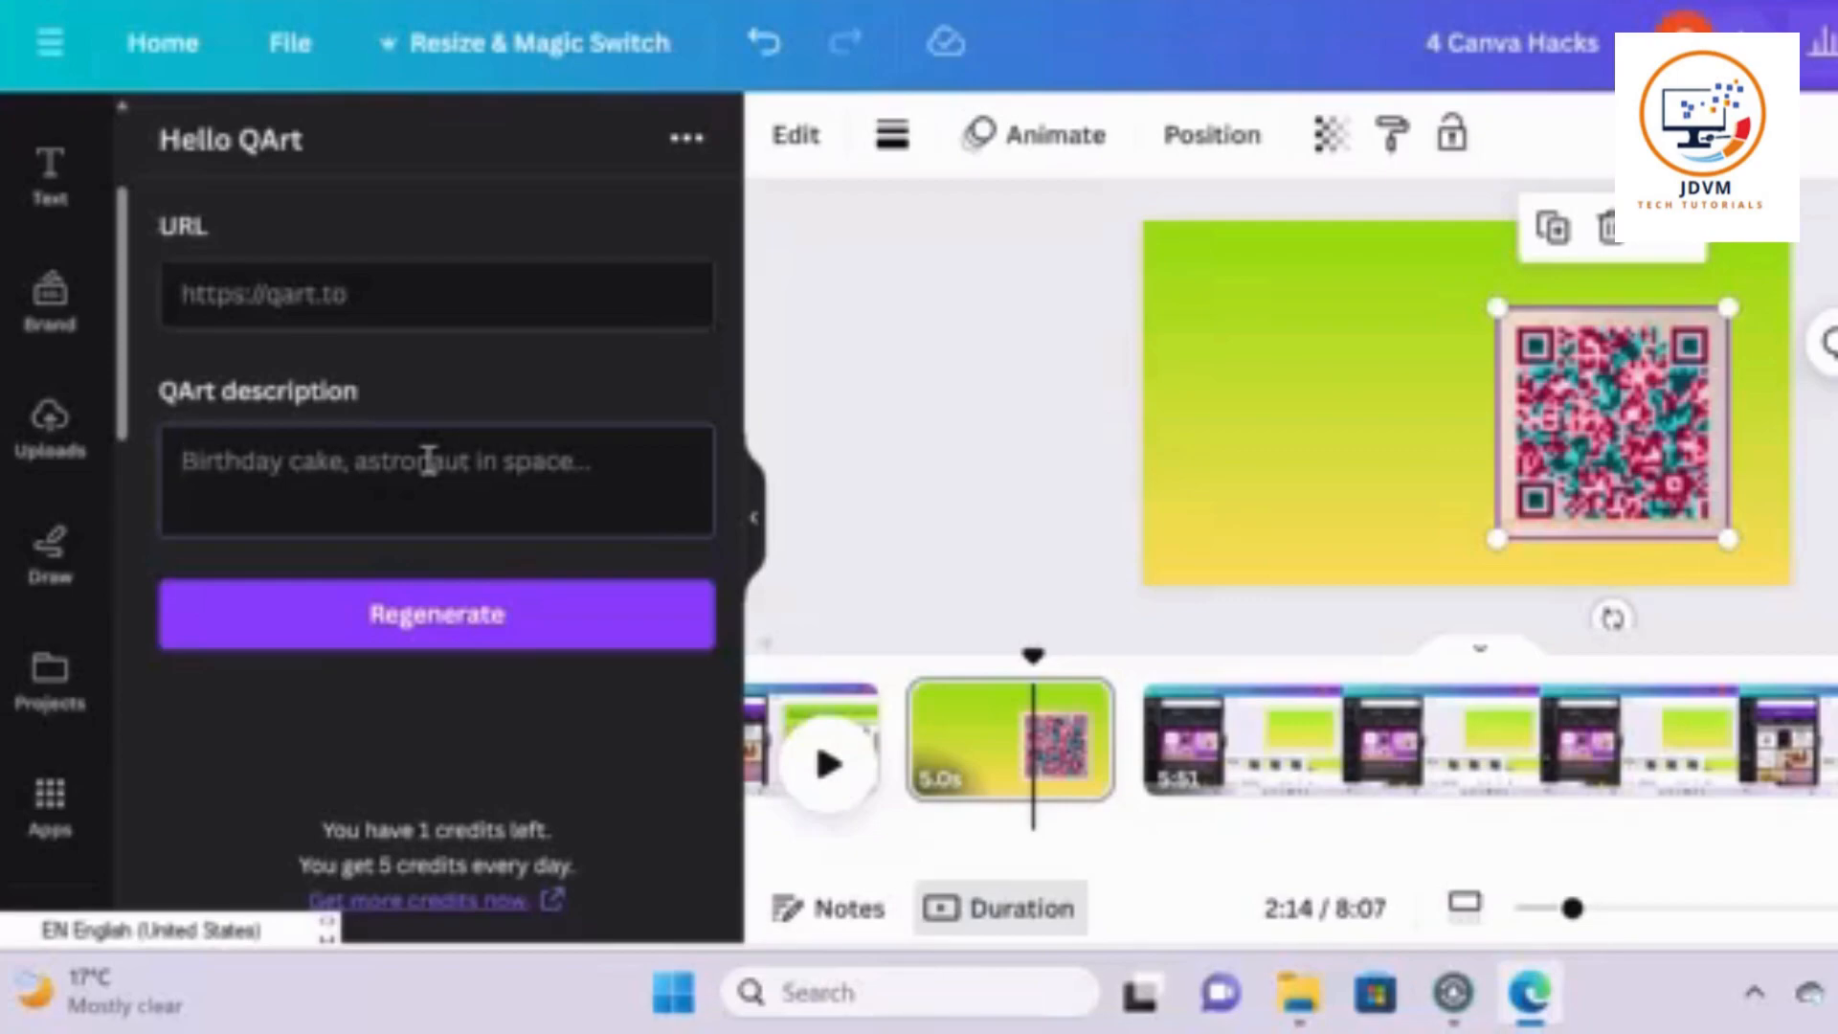
pyautogui.click(429, 457)
pyautogui.write('rabbit')
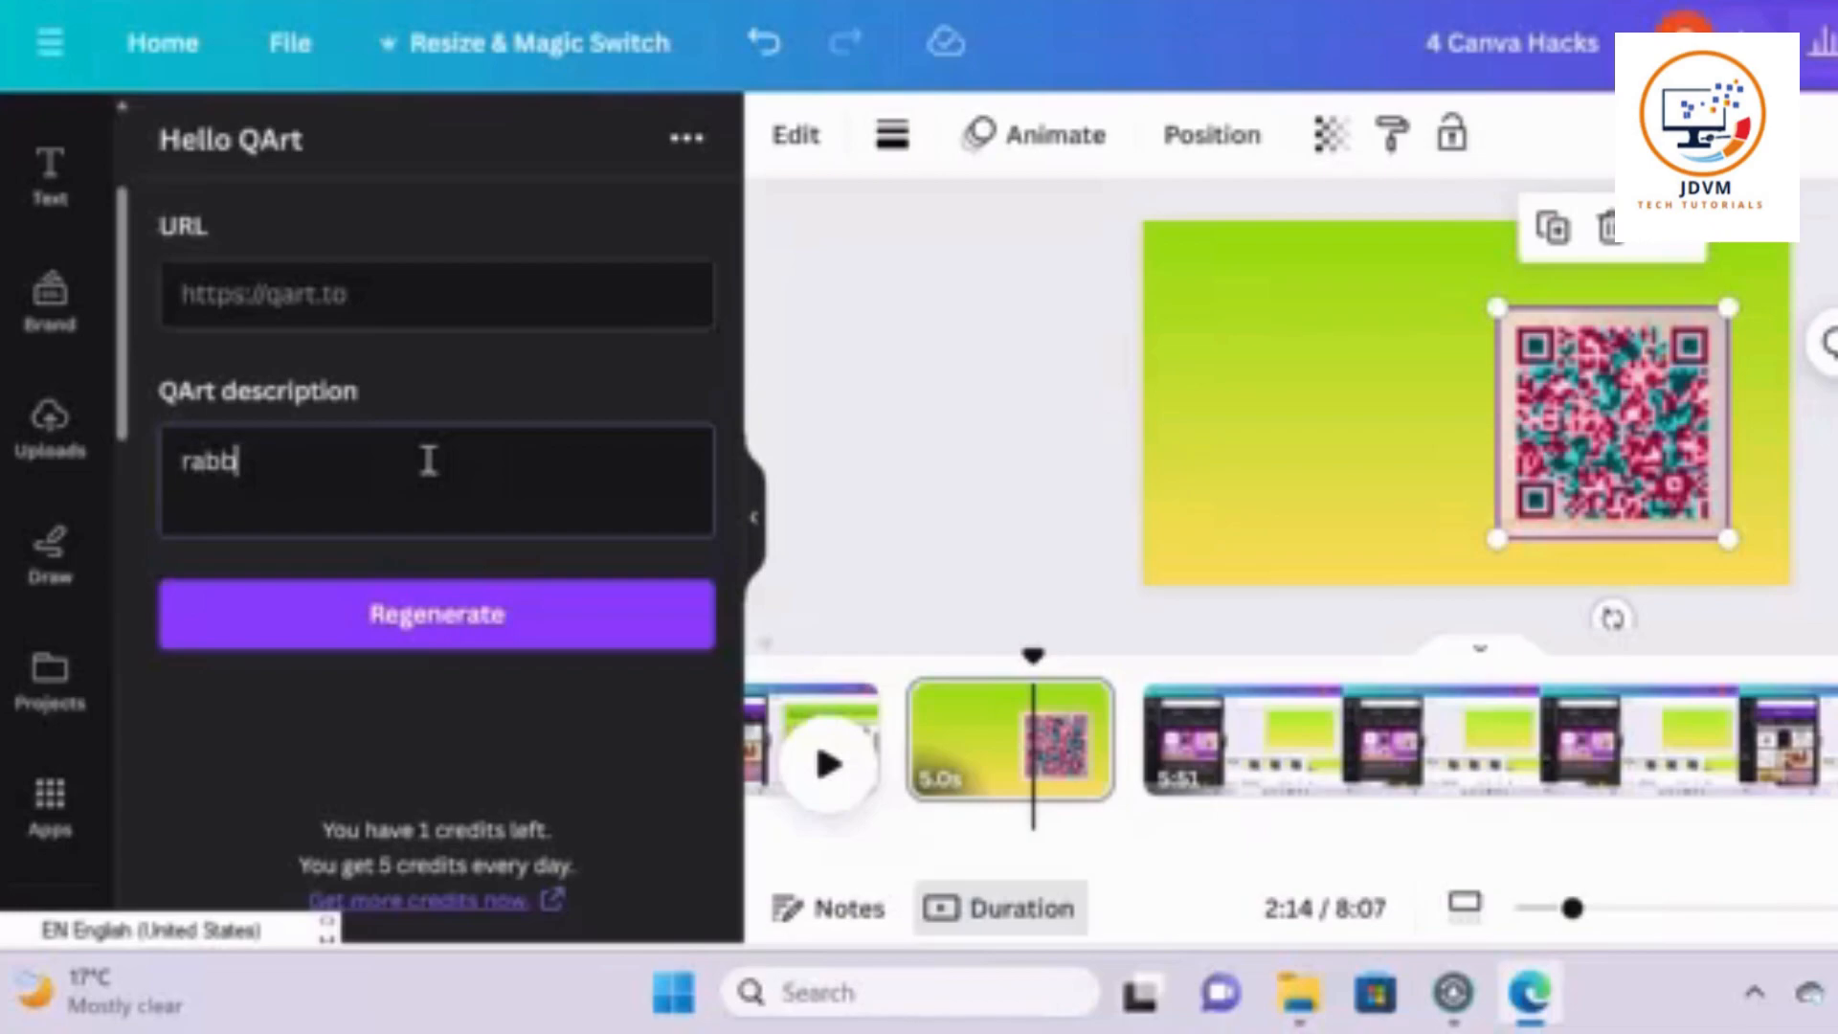
pyautogui.click(505, 636)
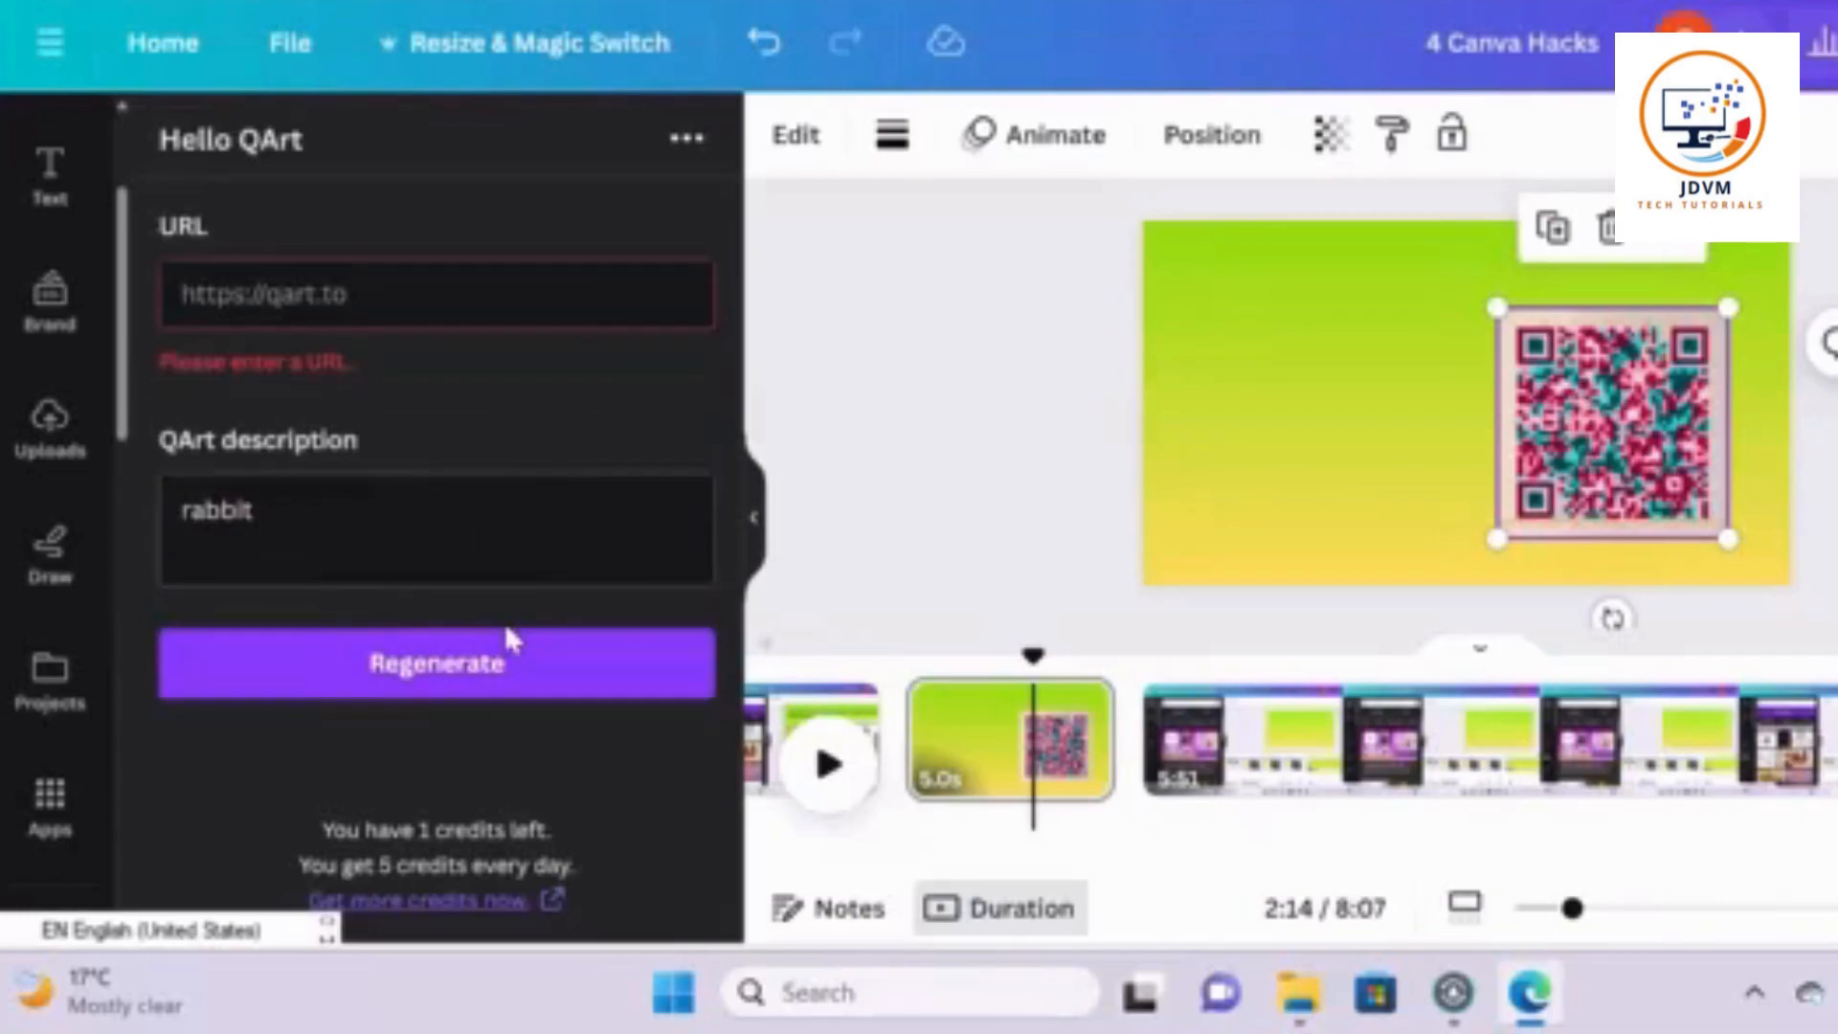
pyautogui.click(399, 285)
pyautogui.press('Down')
pyautogui.press('Return')
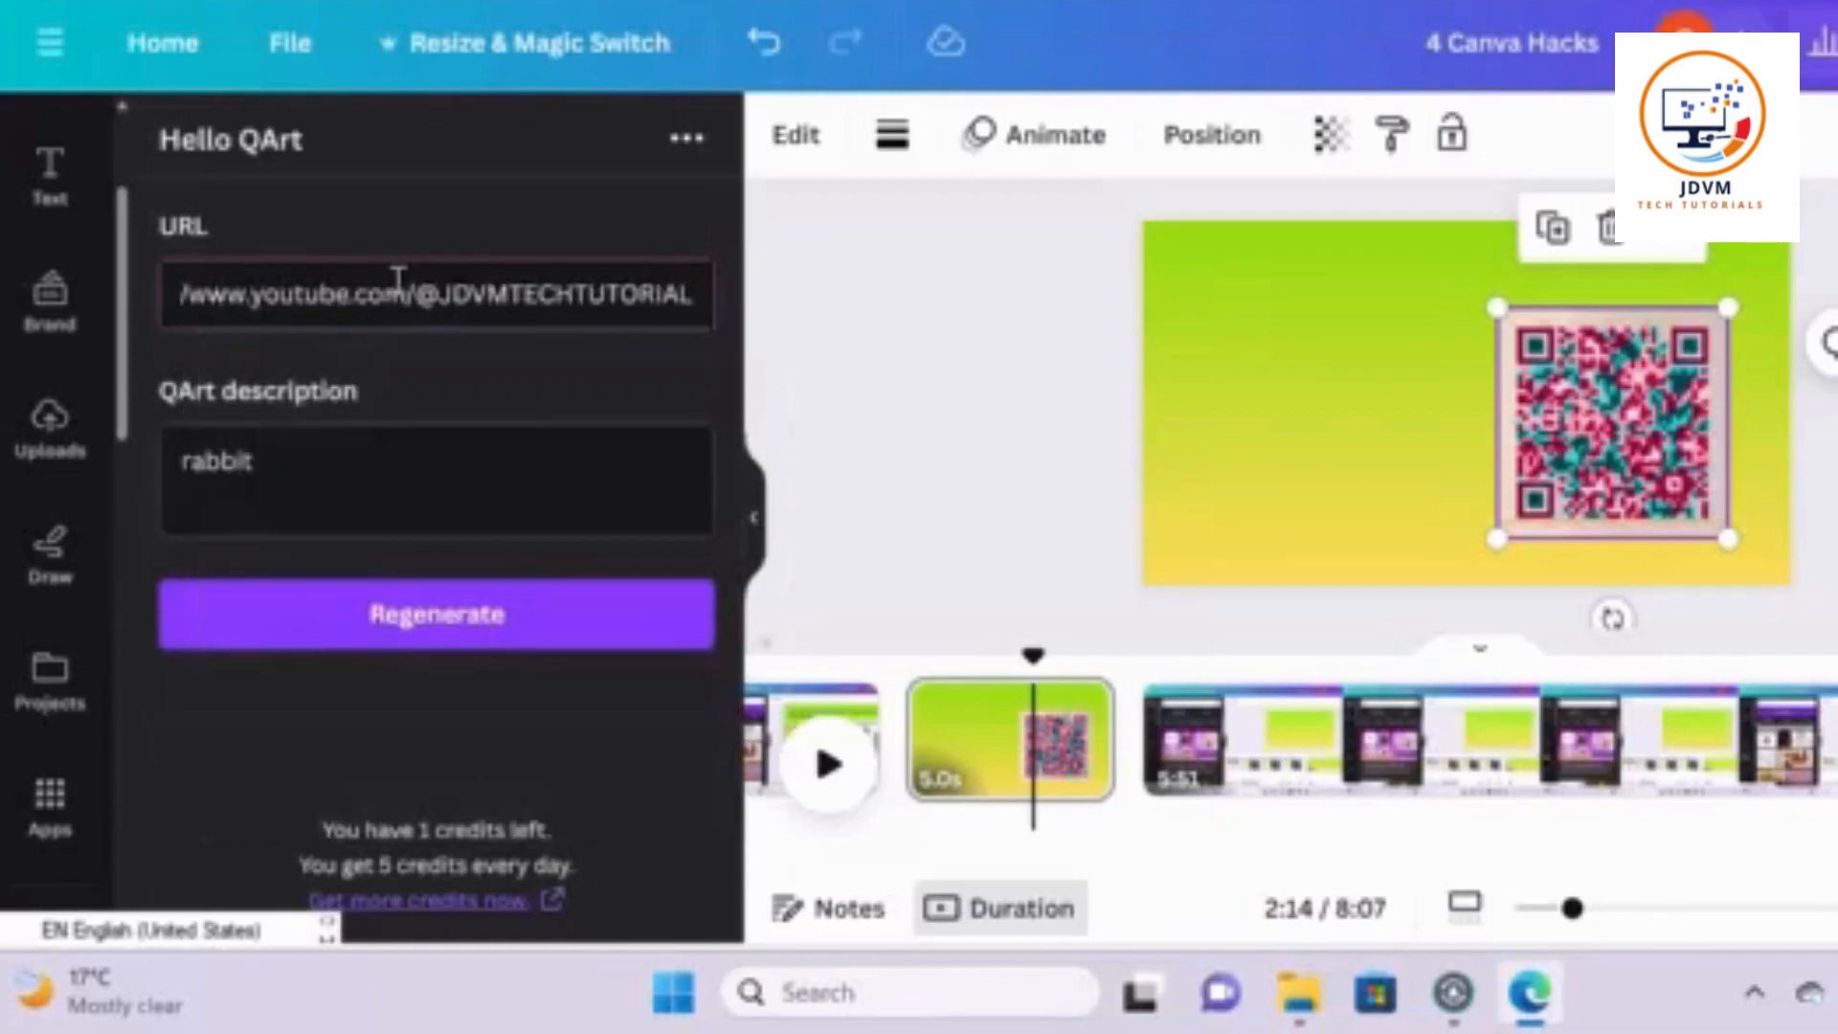
pyautogui.click(450, 620)
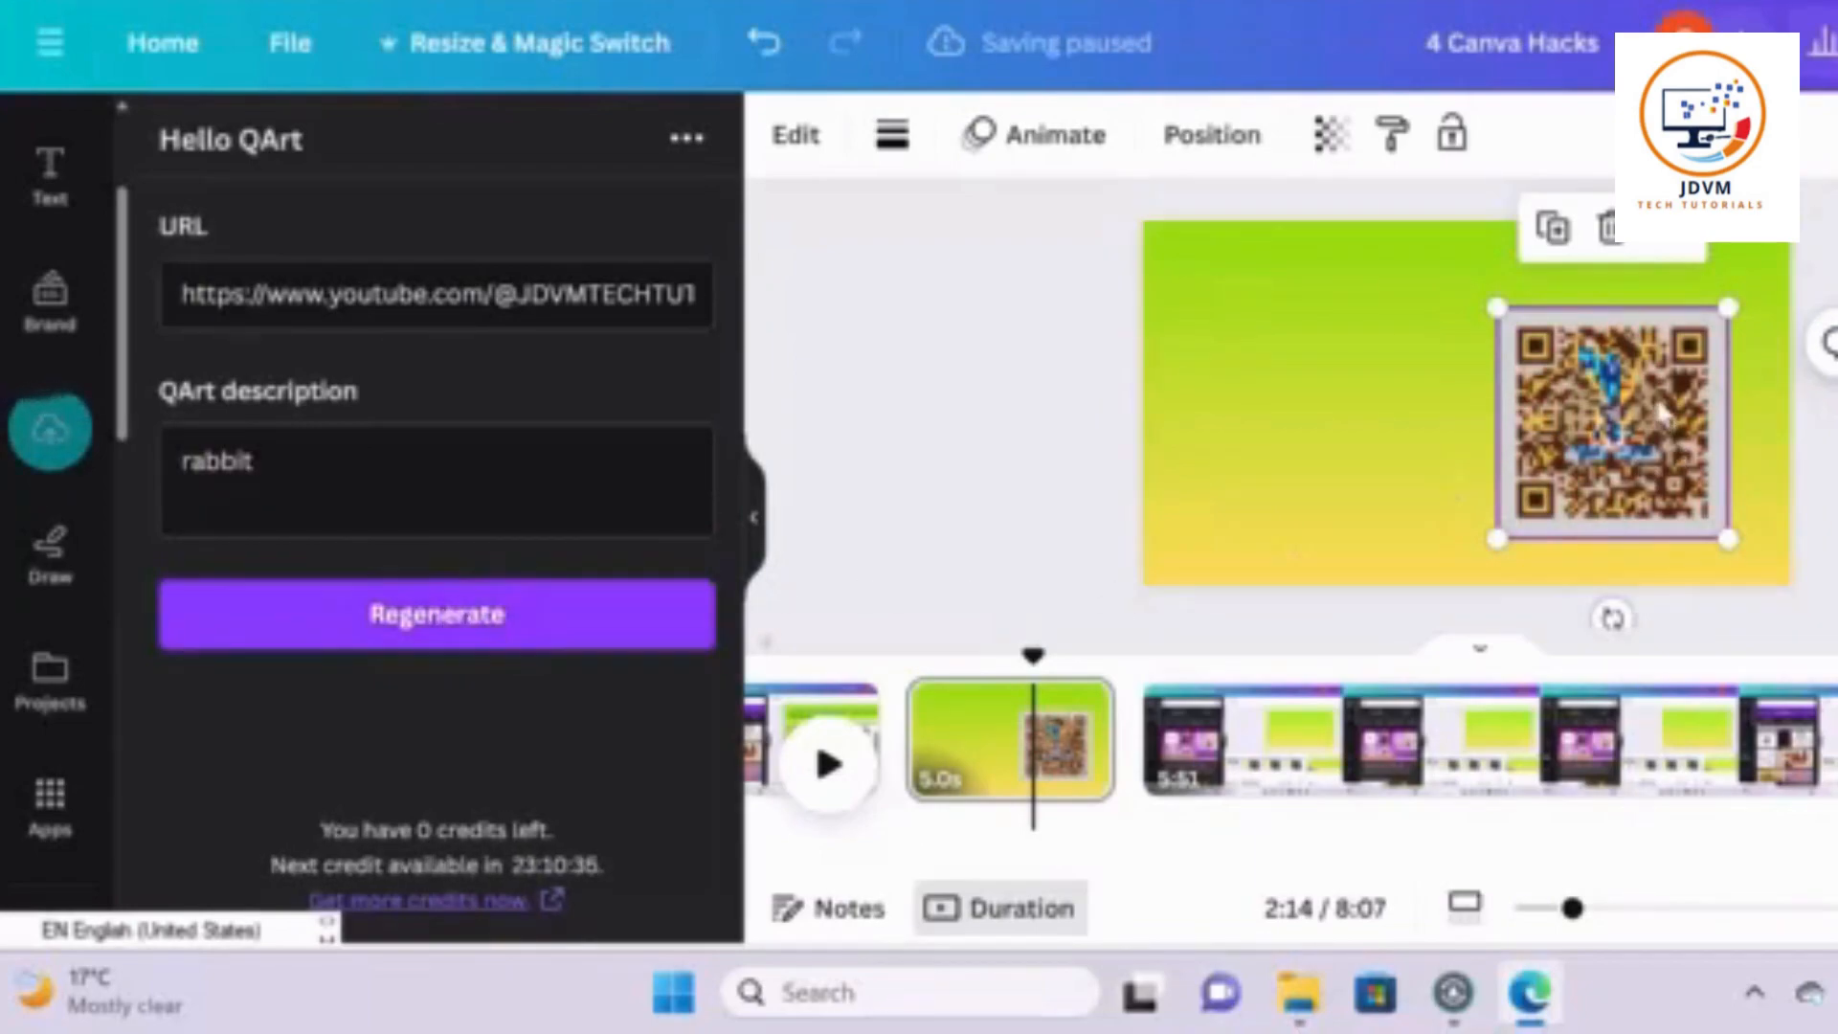
# Enlarge the rabbit QR code to most of the page height and place it slightly left of the page centre
pyautogui.moveTo(1653, 400); pyautogui.dragTo(1446, 376)
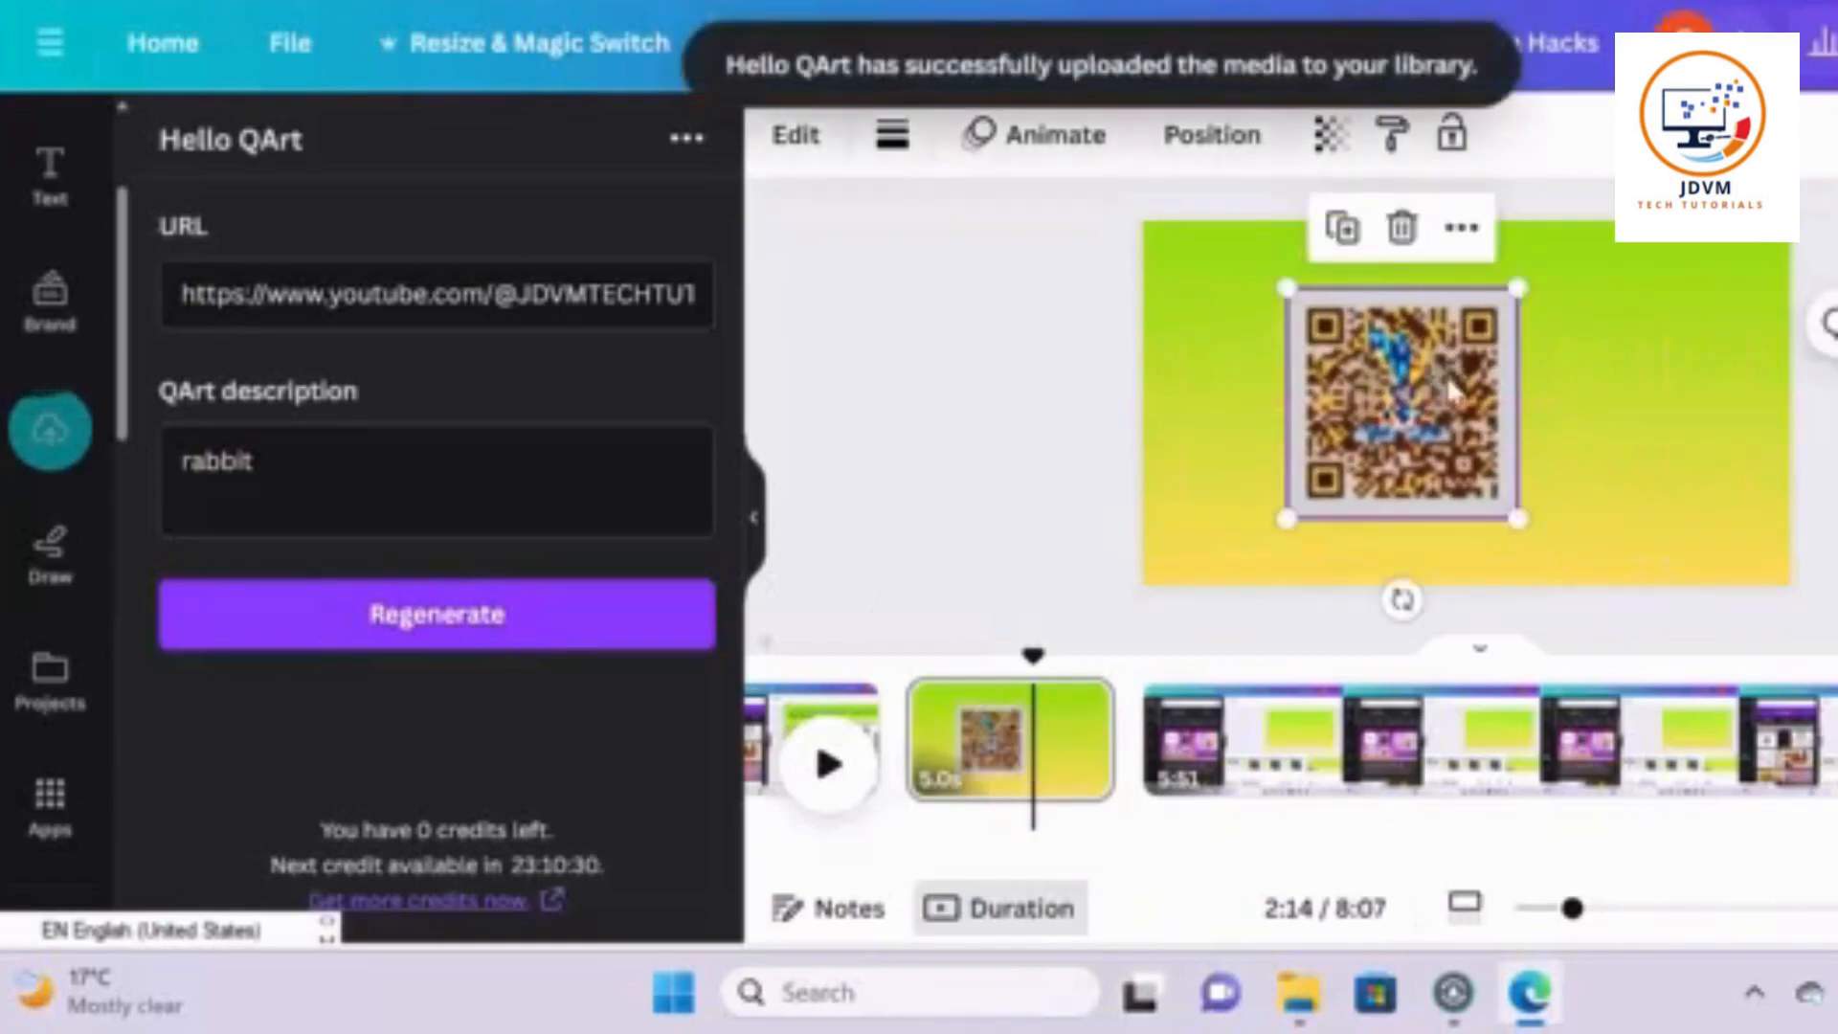
pyautogui.moveTo(1518, 520); pyautogui.dragTo(1602, 603)
pyautogui.moveTo(1529, 498); pyautogui.dragTo(1538, 472)
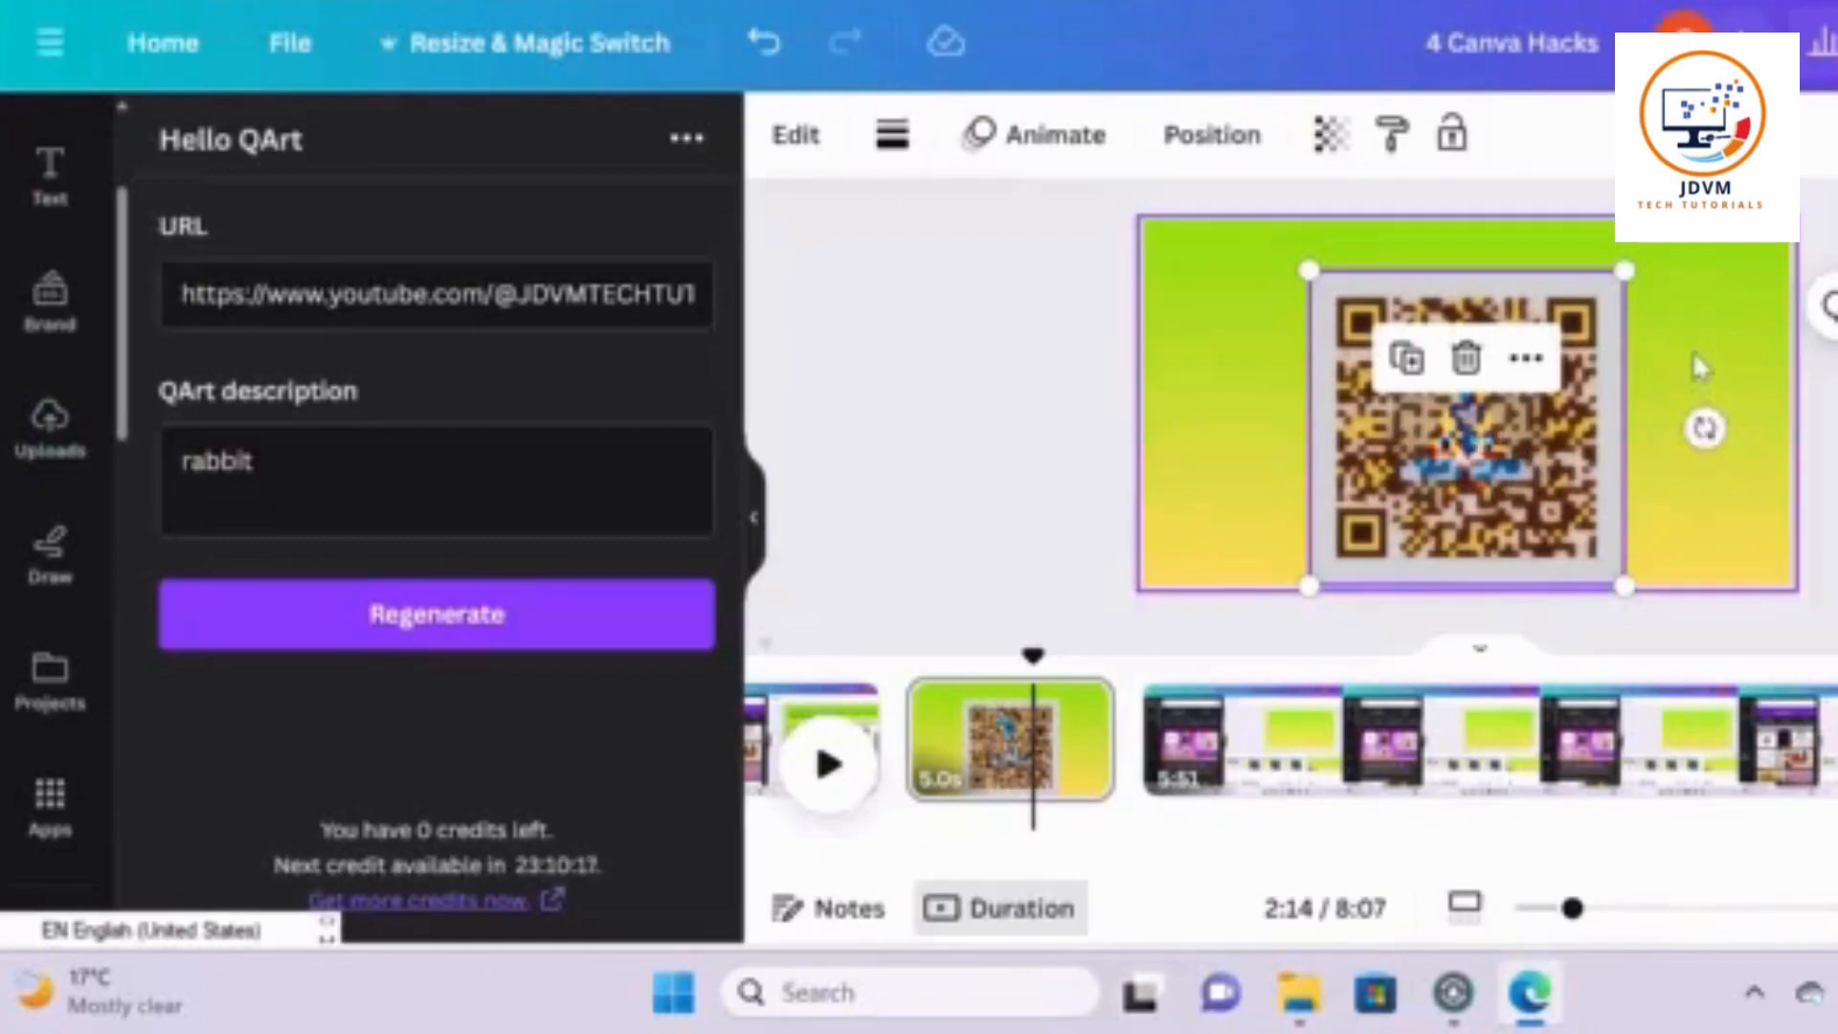
pyautogui.moveTo(1412, 439); pyautogui.dragTo(1334, 425)
pyautogui.click(1757, 364)
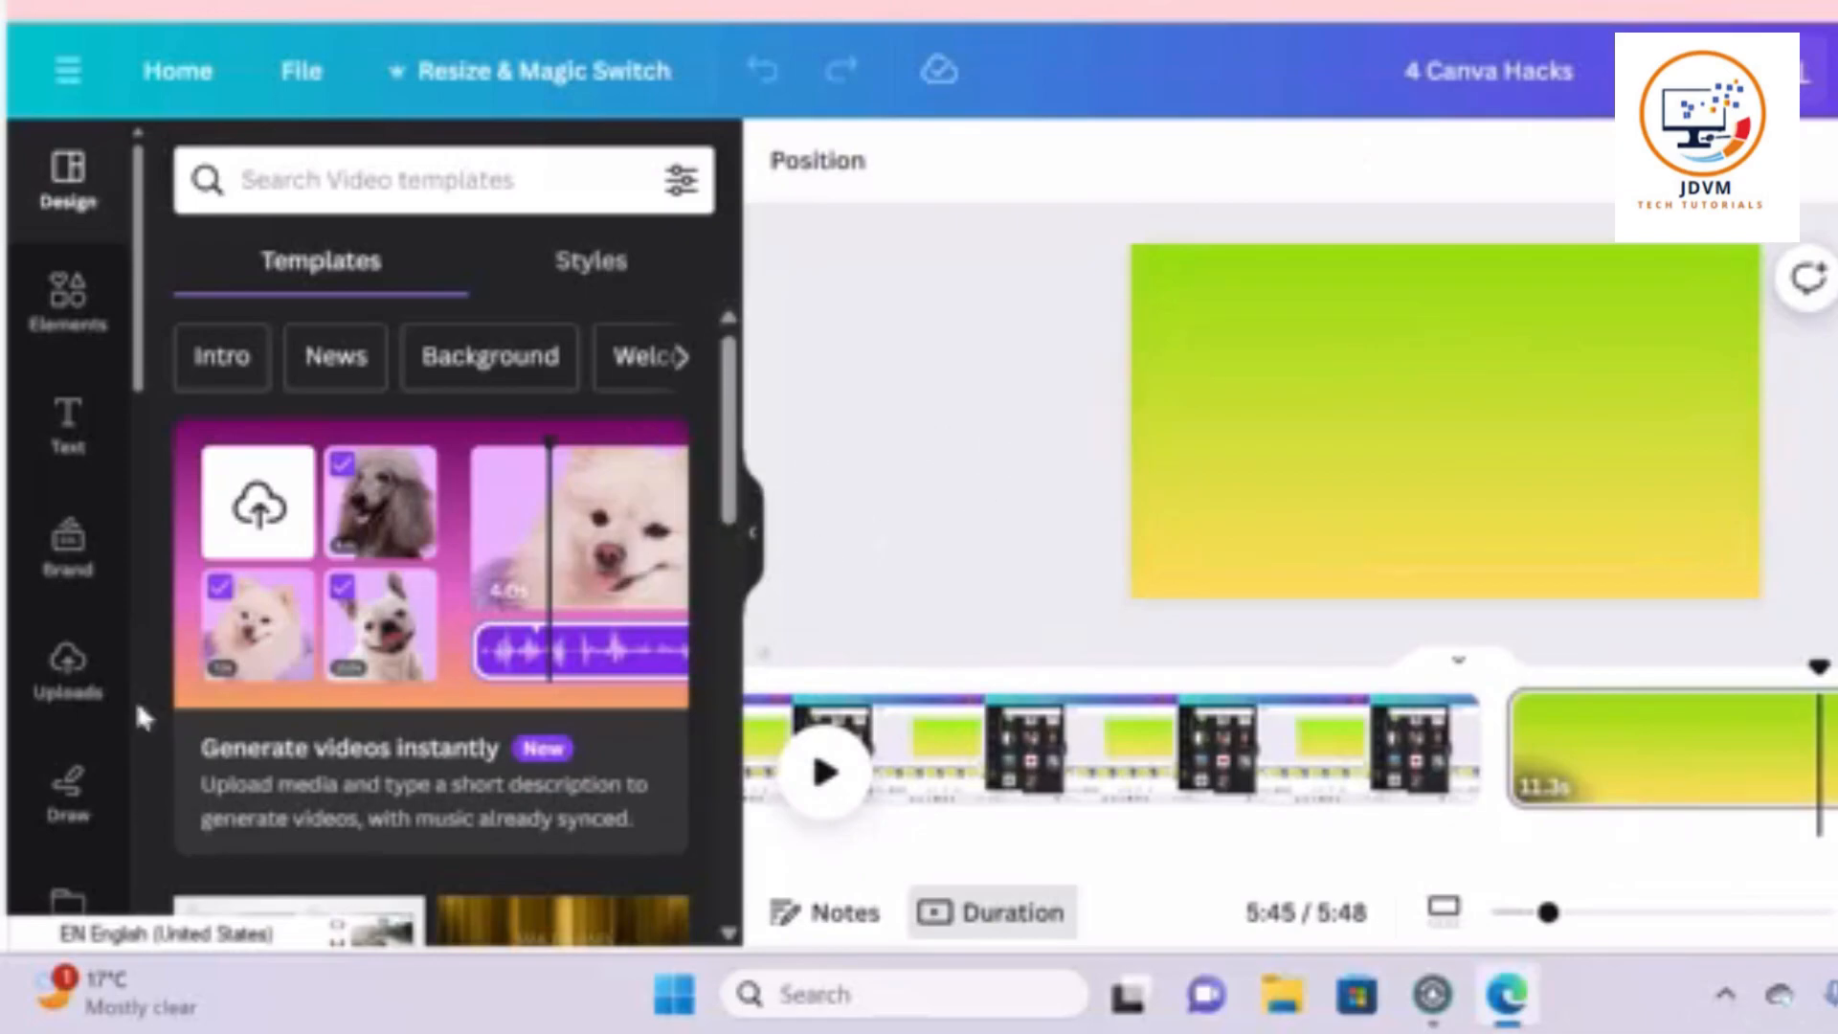
# Add the uploaded line drawing of two dancers to the empty gradient page and enlarge it around the centre
pyautogui.click(66, 677)
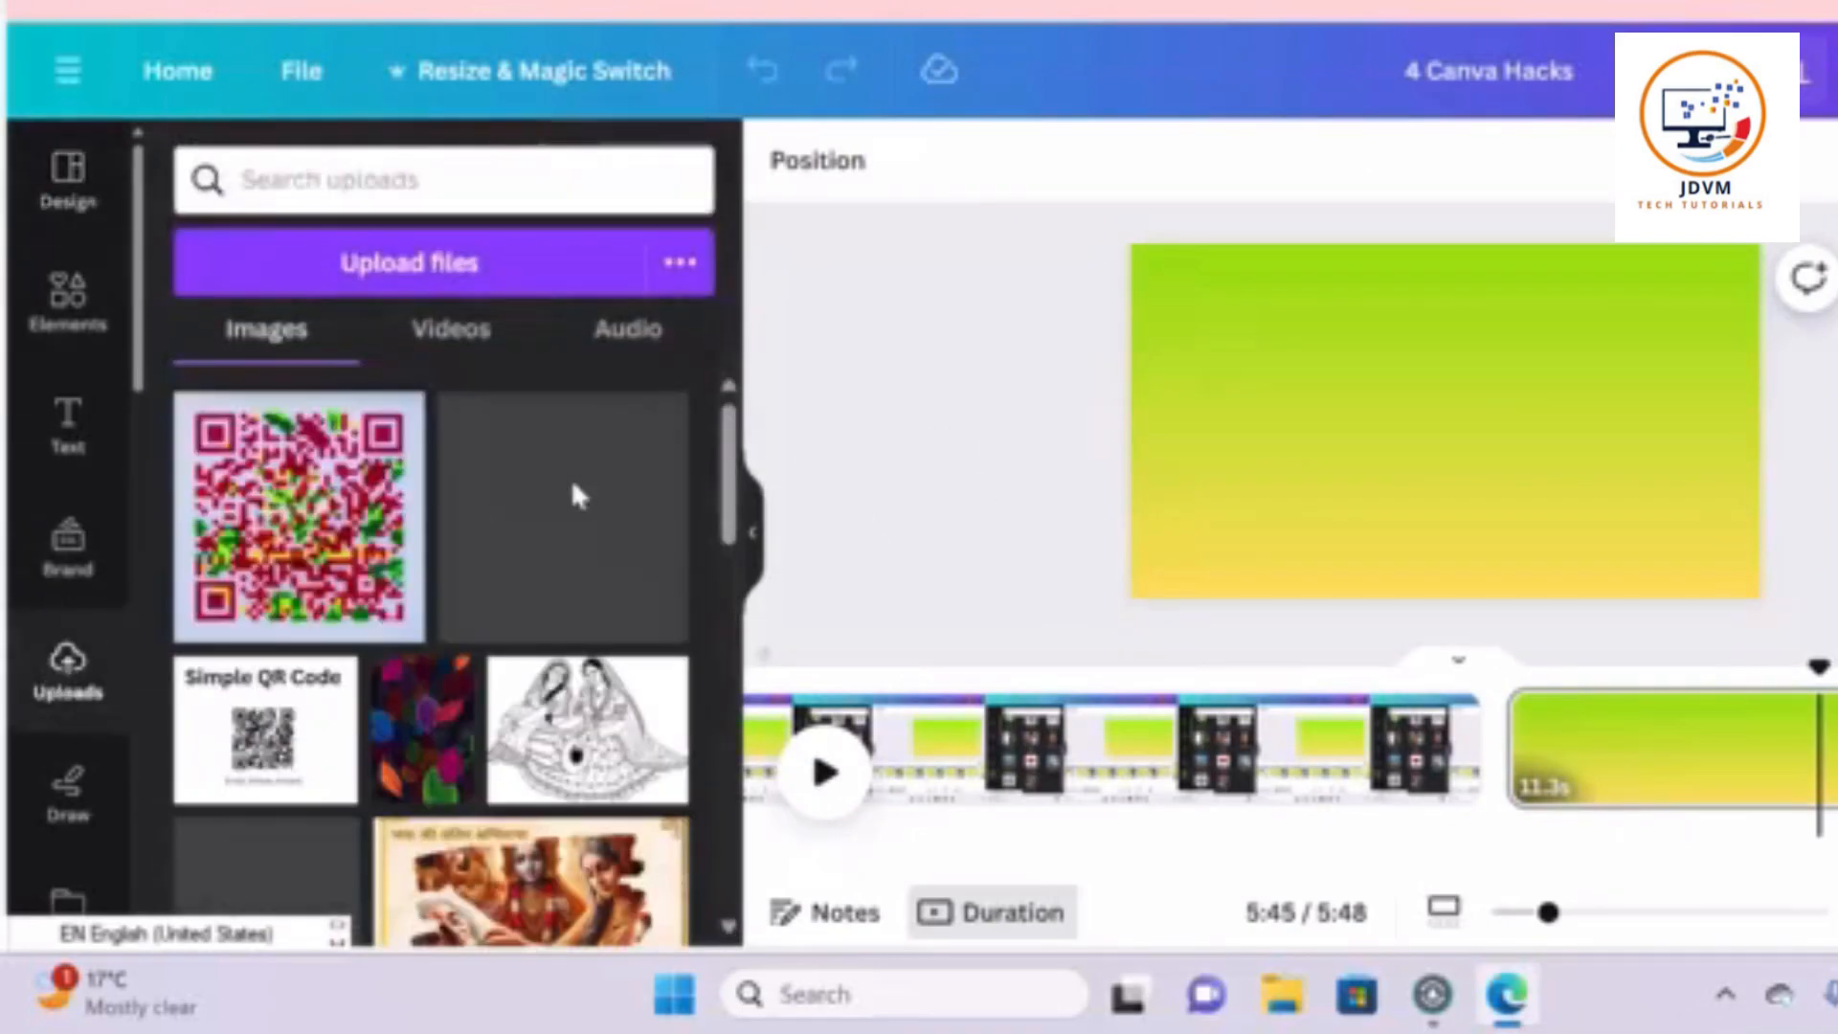
pyautogui.scroll(-2, 727, 531)
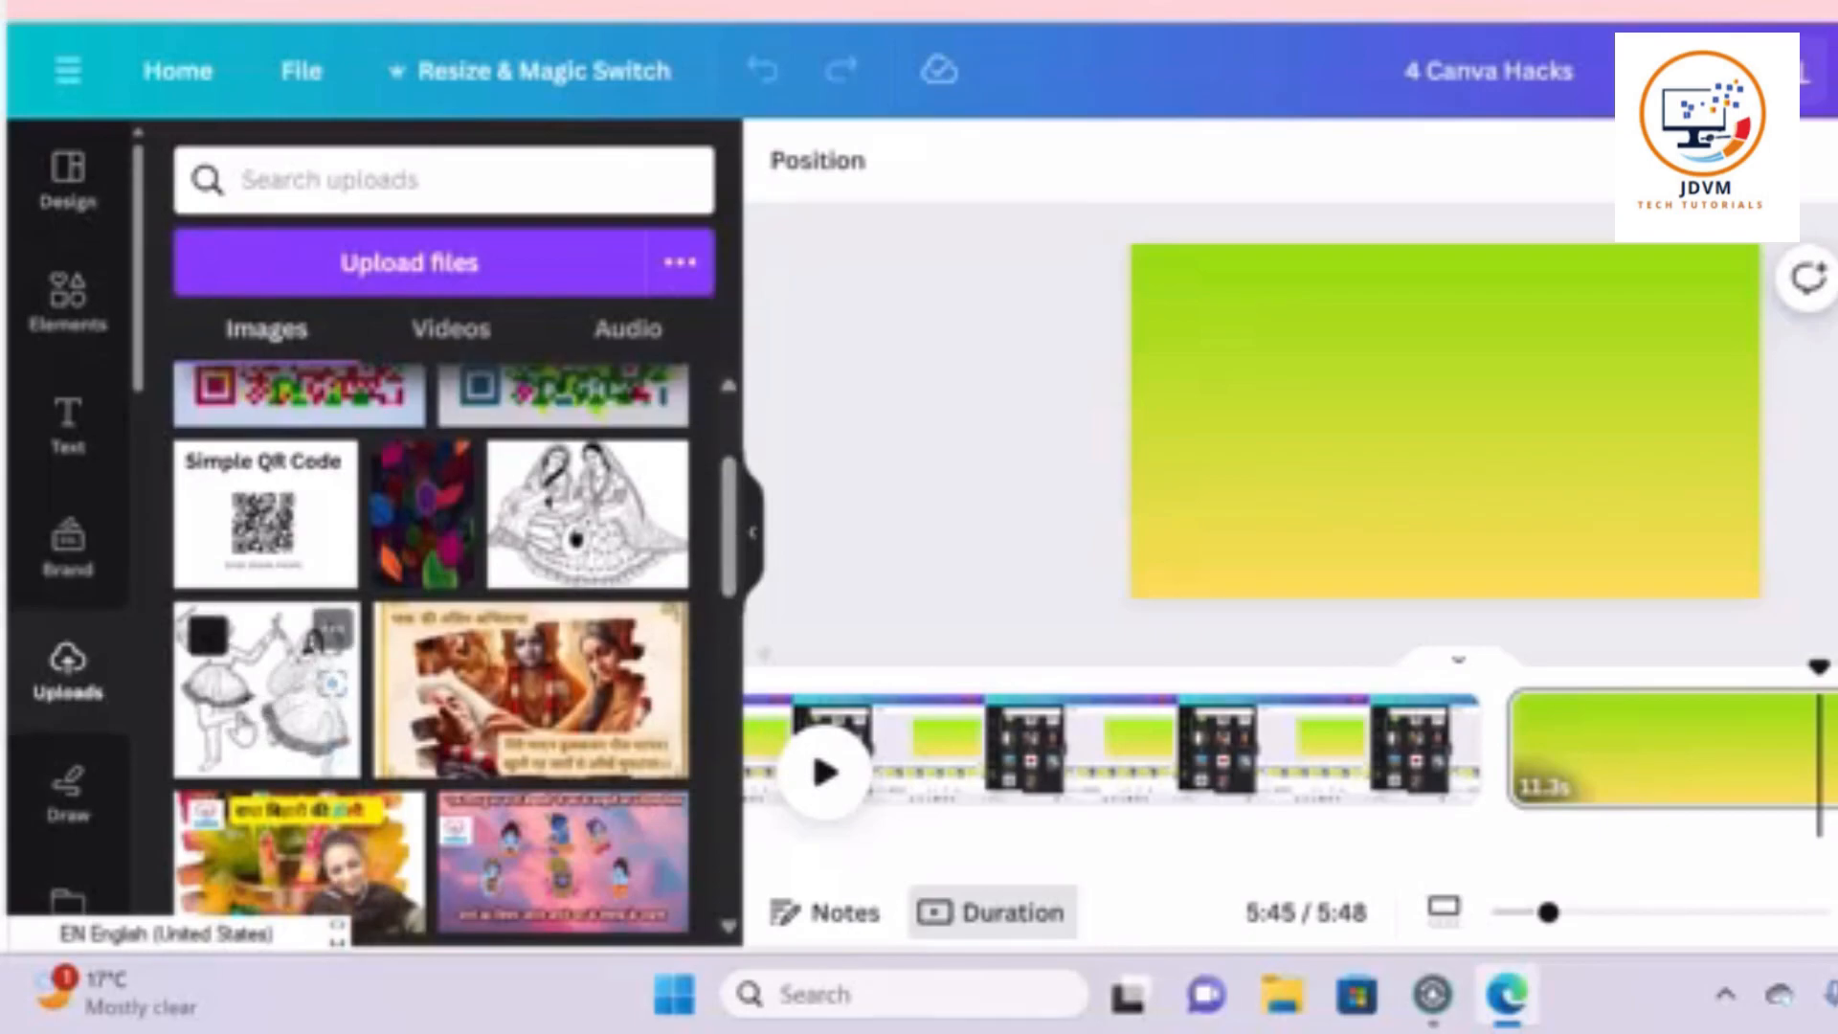
pyautogui.click(316, 684)
pyautogui.moveTo(1405, 385); pyautogui.dragTo(1283, 268)
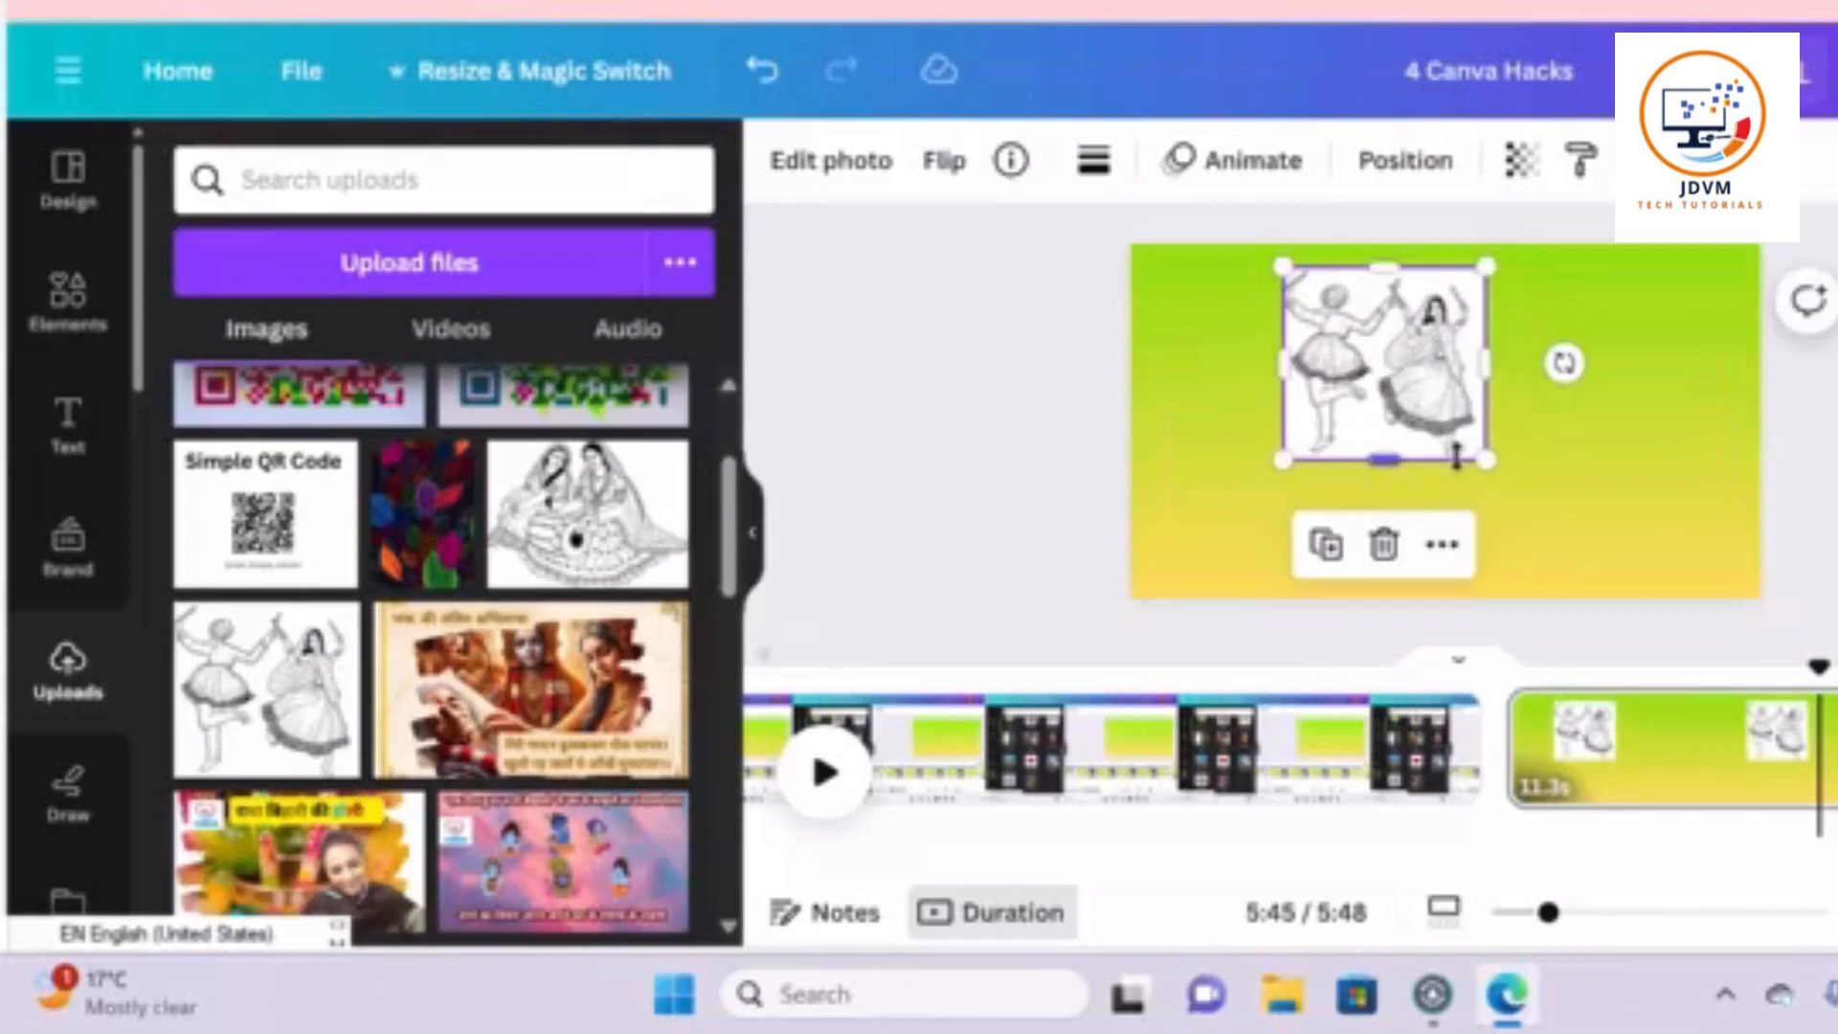
pyautogui.moveTo(1488, 460); pyautogui.dragTo(1594, 565)
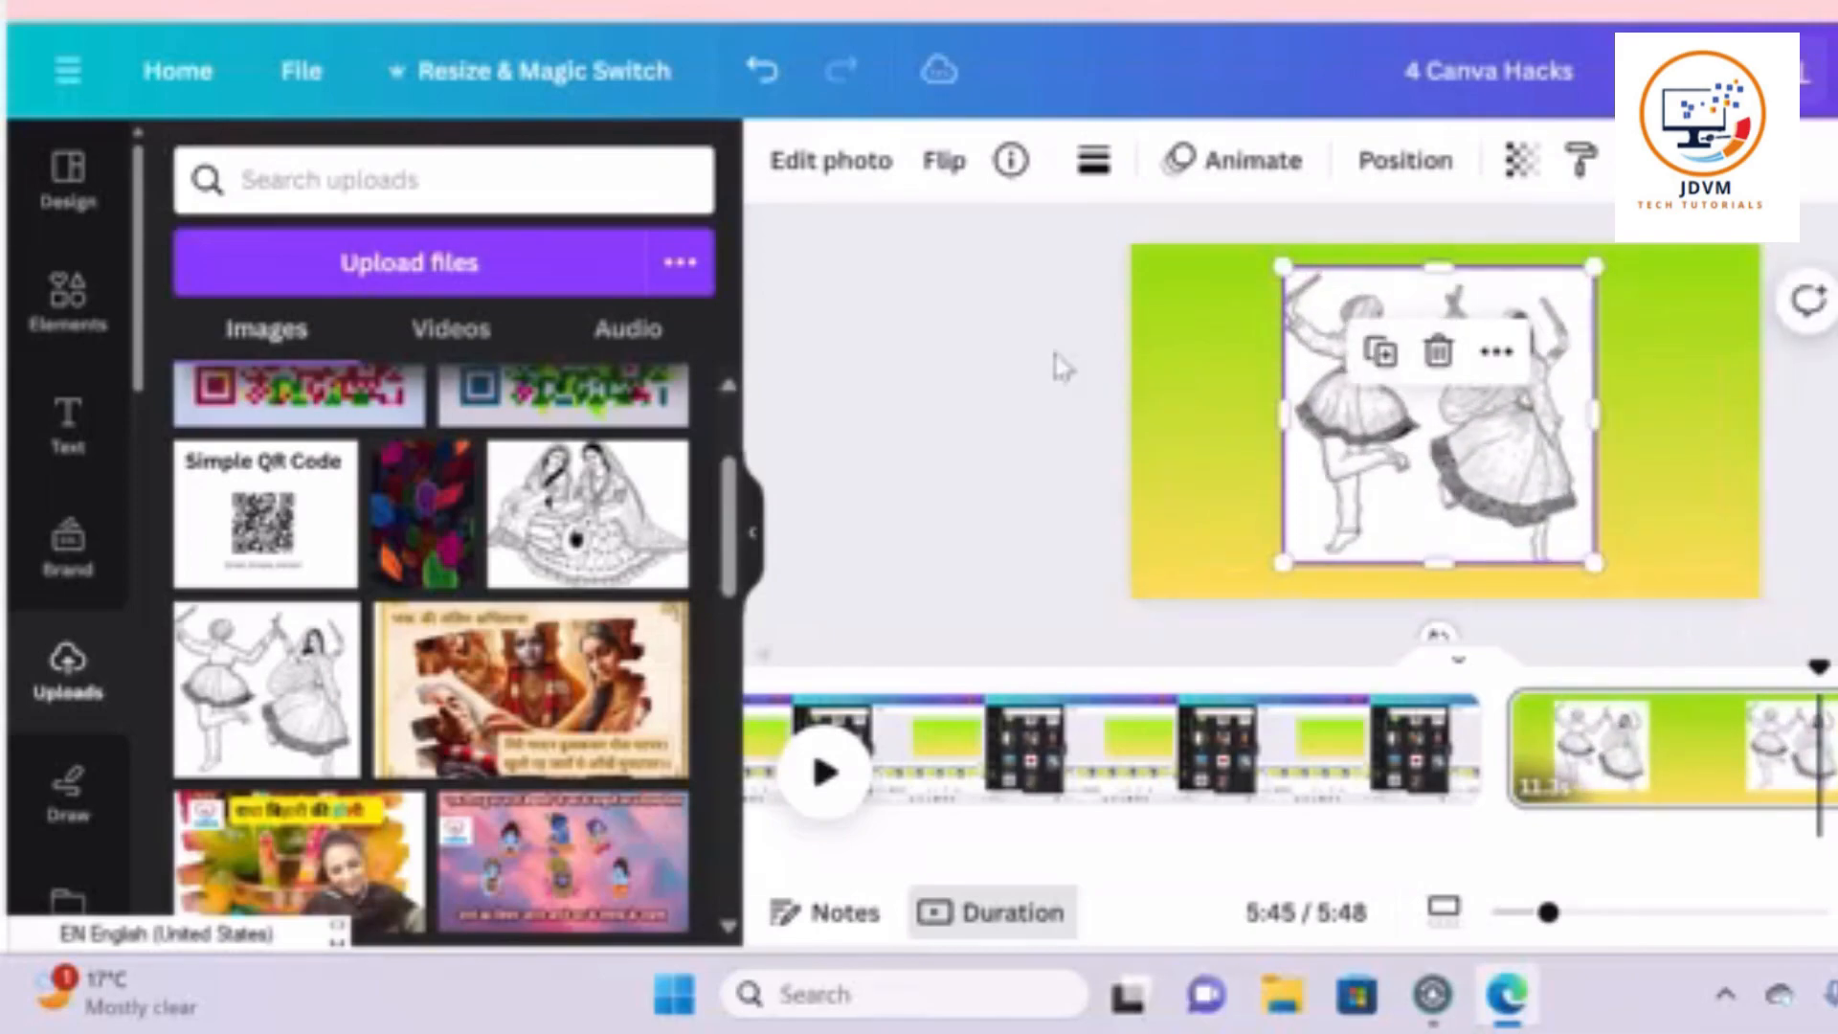
# Show all photo filters for the dancers drawing and apply the Latte filter from the Warm group
pyautogui.click(861, 180)
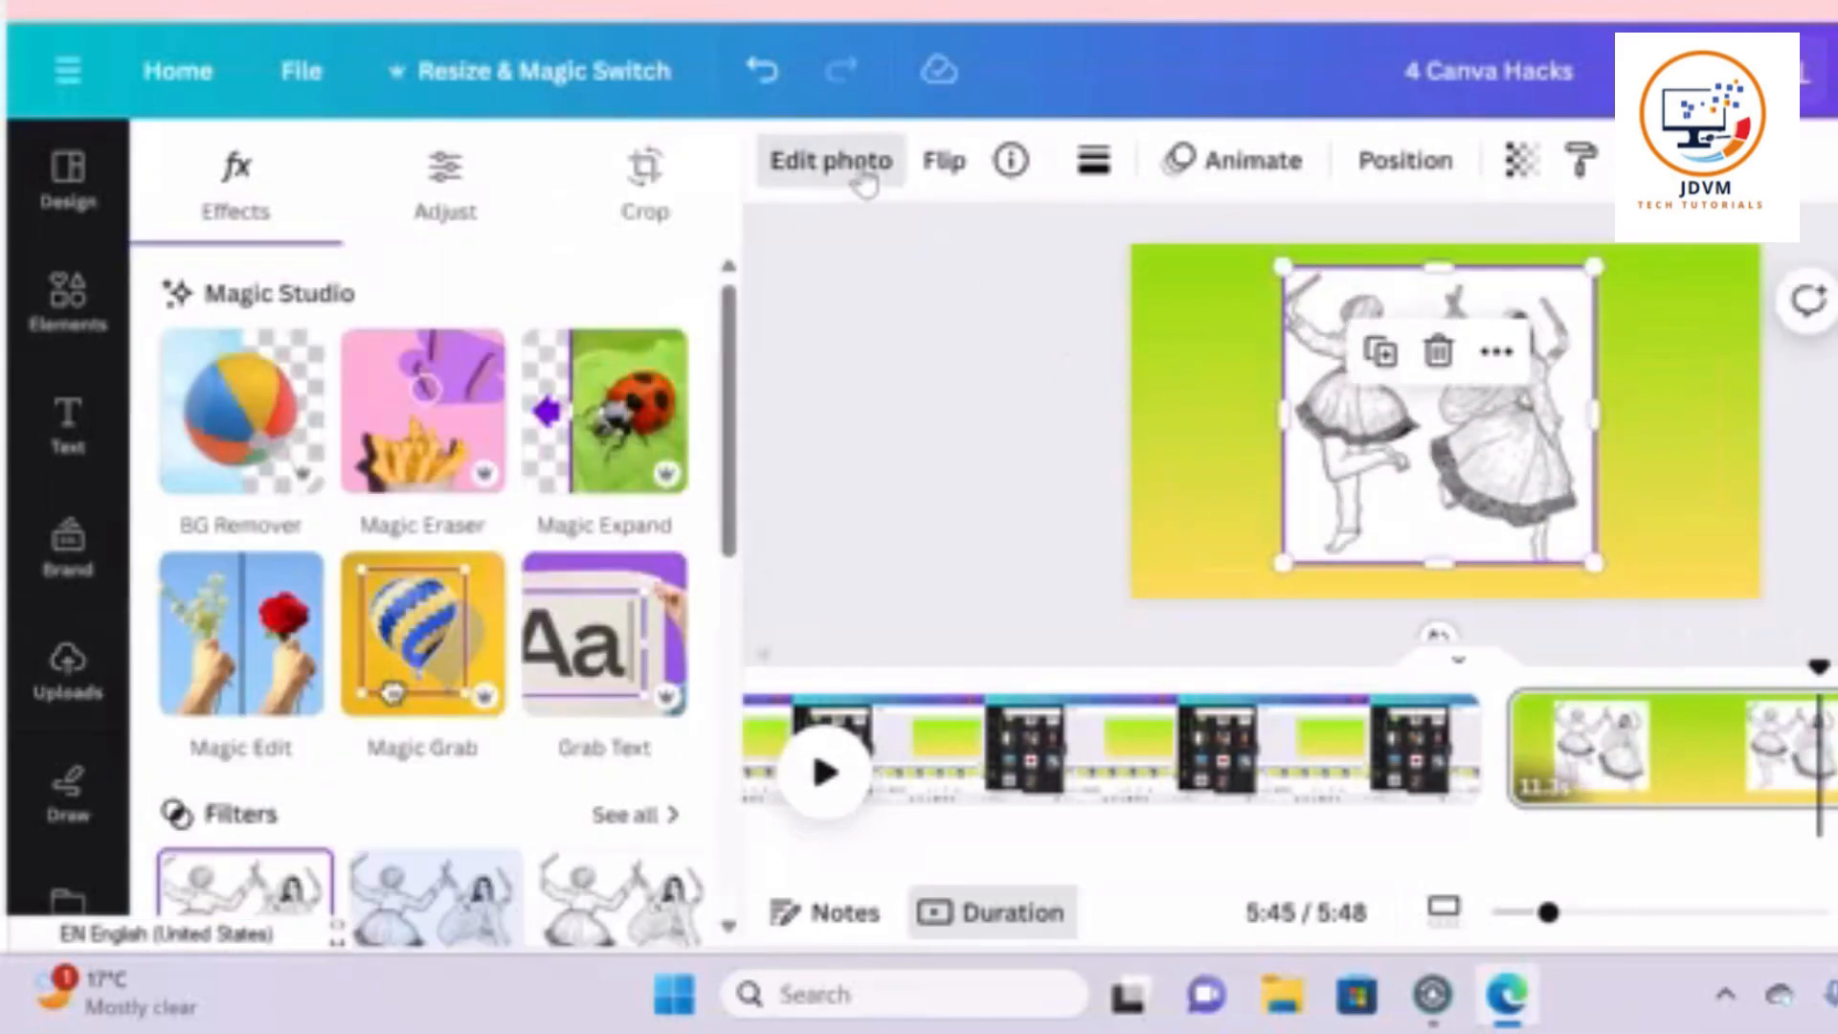
pyautogui.moveTo(727, 316); pyautogui.dragTo(728, 497)
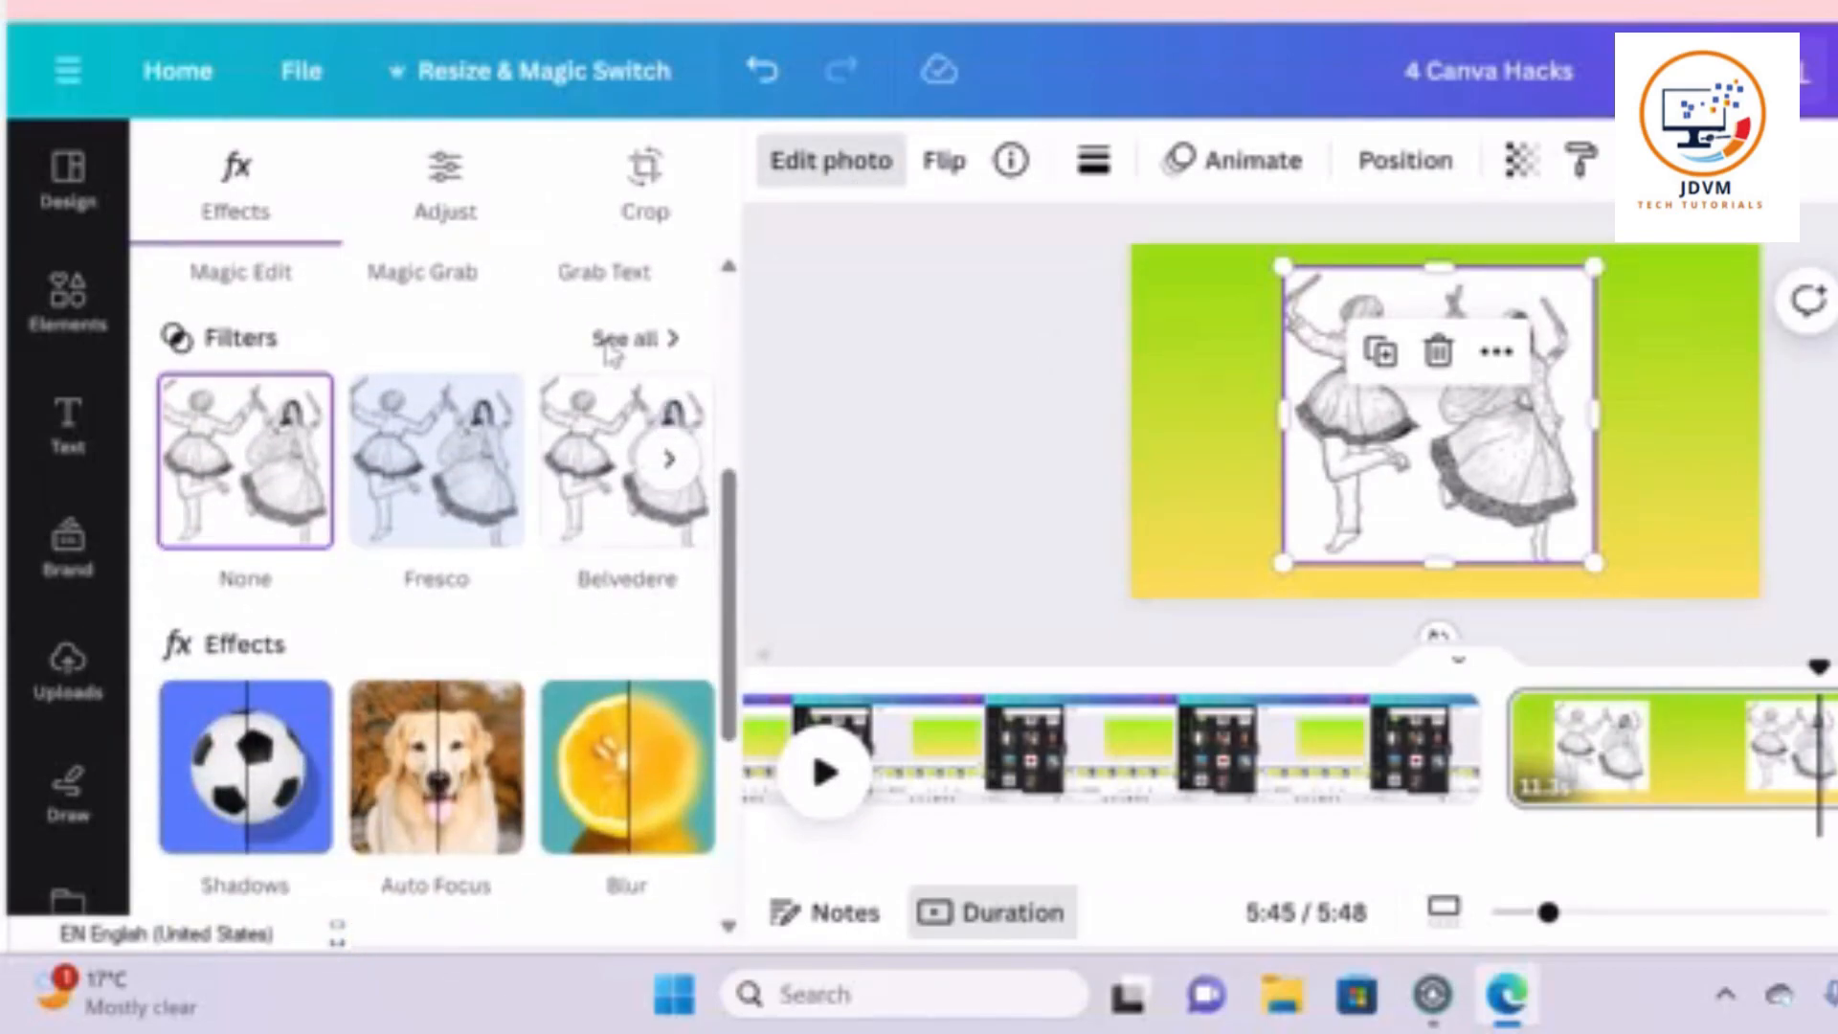
pyautogui.click(613, 343)
pyautogui.moveTo(743, 298); pyautogui.dragTo(753, 421)
pyautogui.click(651, 411)
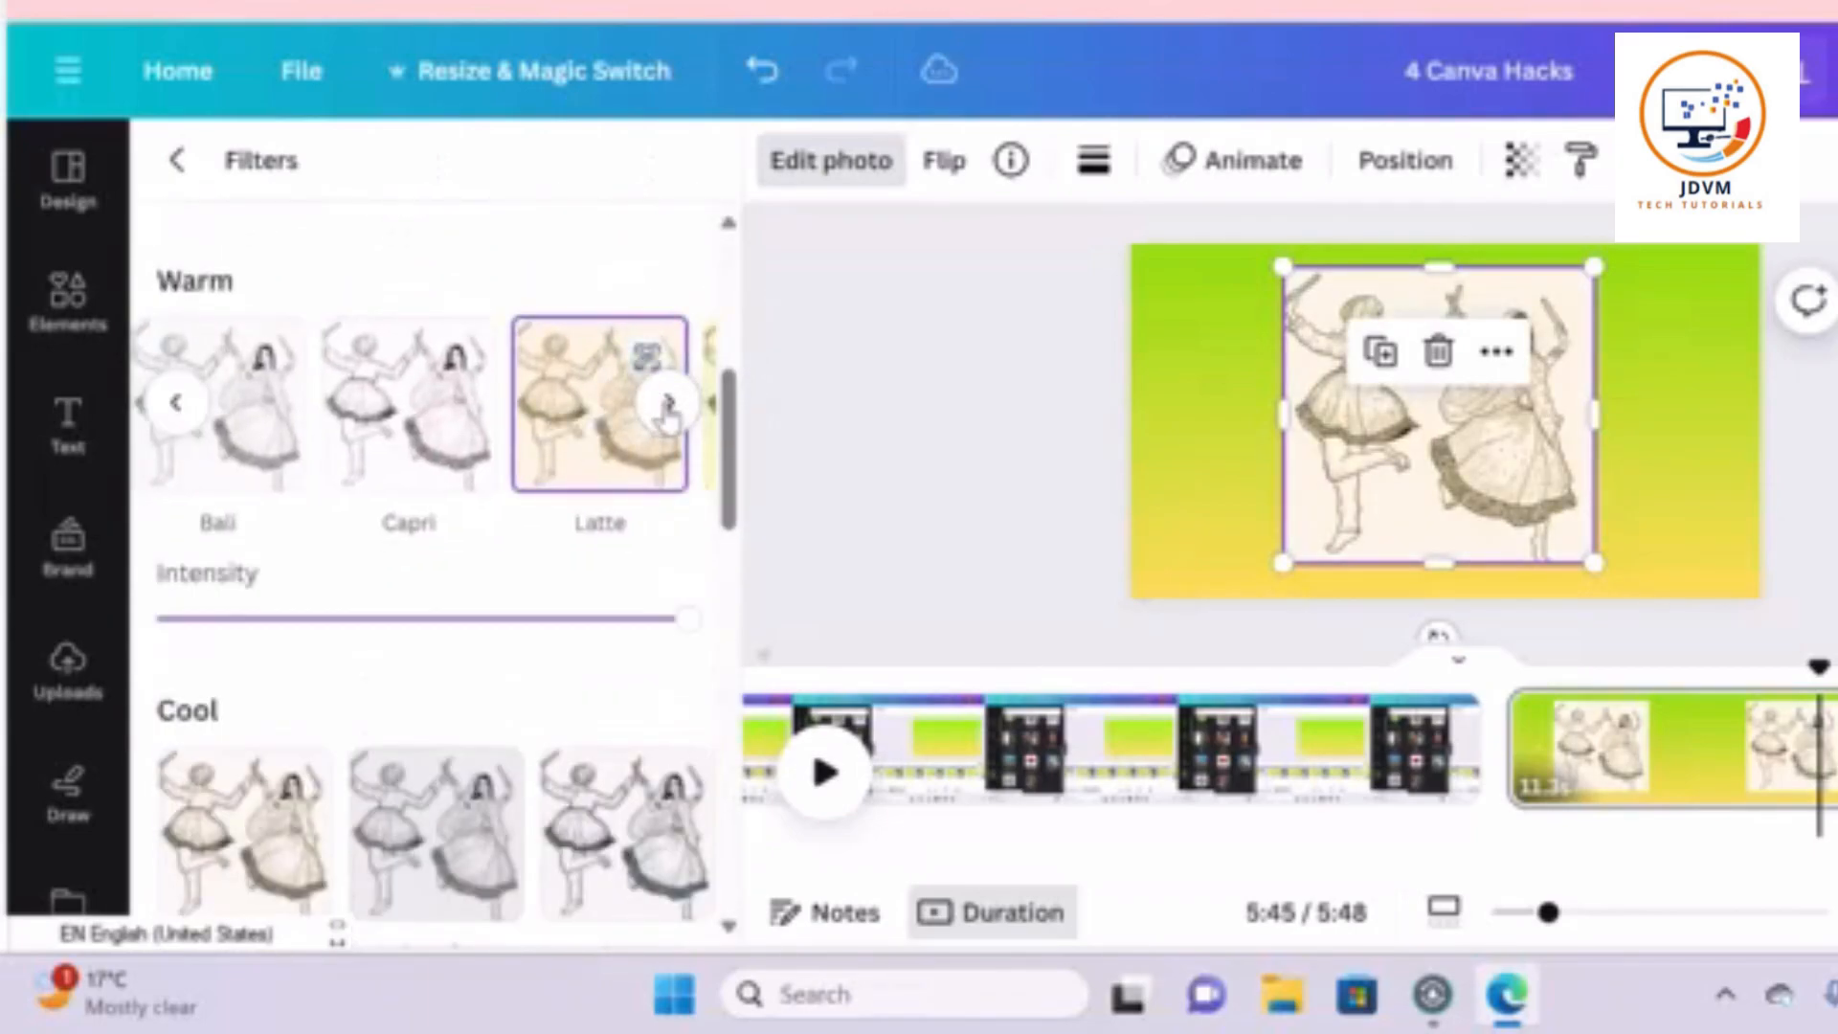
# Try the Sangri filter from the Warm group on the dancers drawing and undo it
pyautogui.click(667, 402)
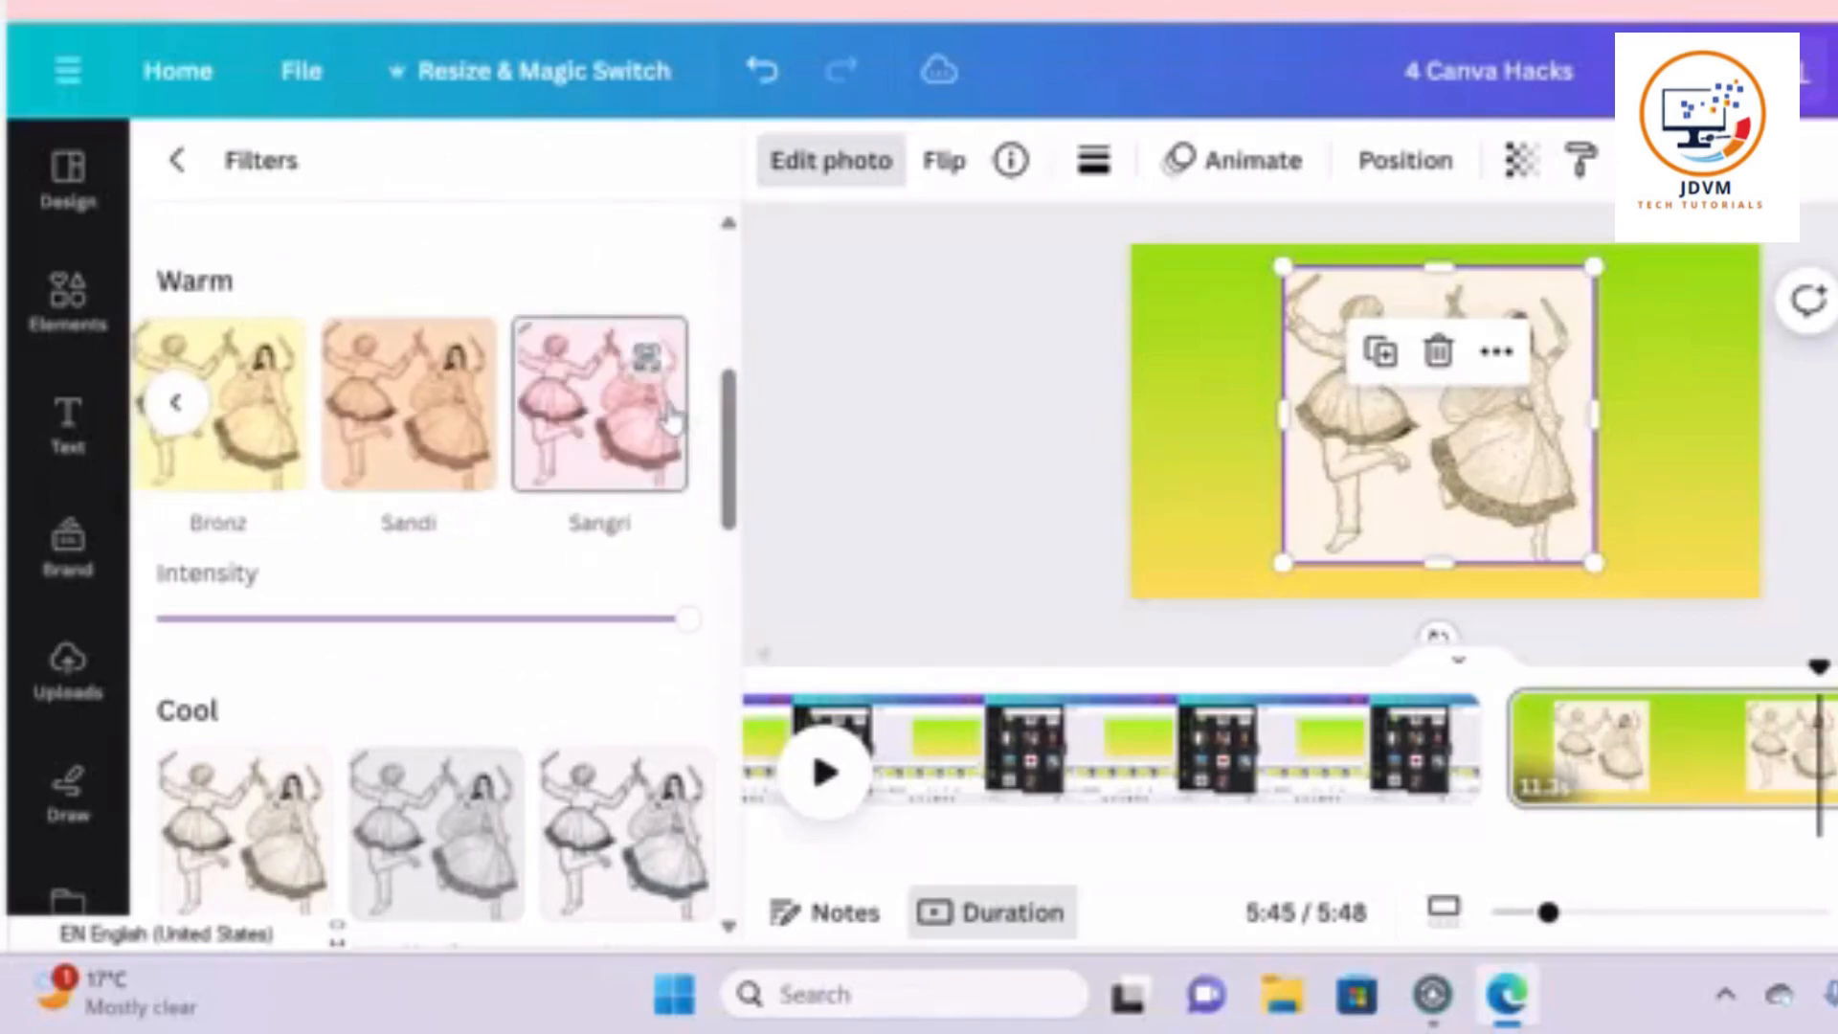
pyautogui.click(634, 419)
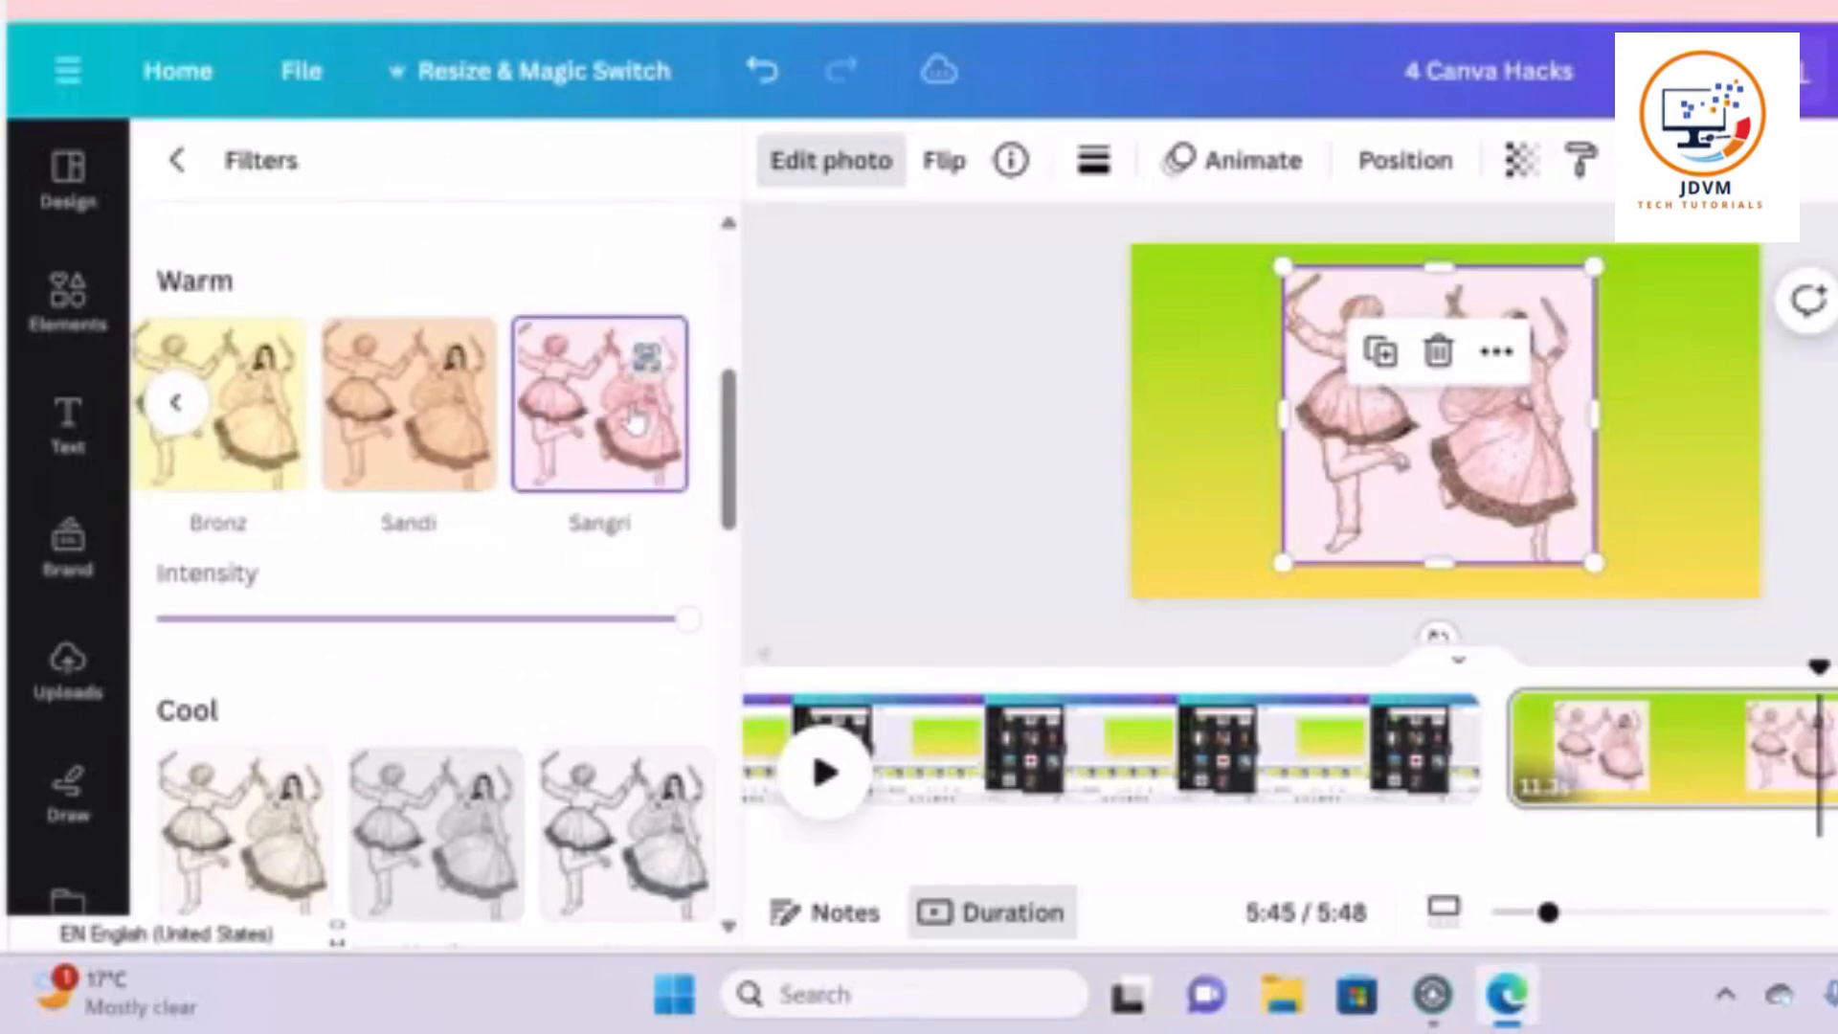
pyautogui.hotkey('ctrl', 'z')
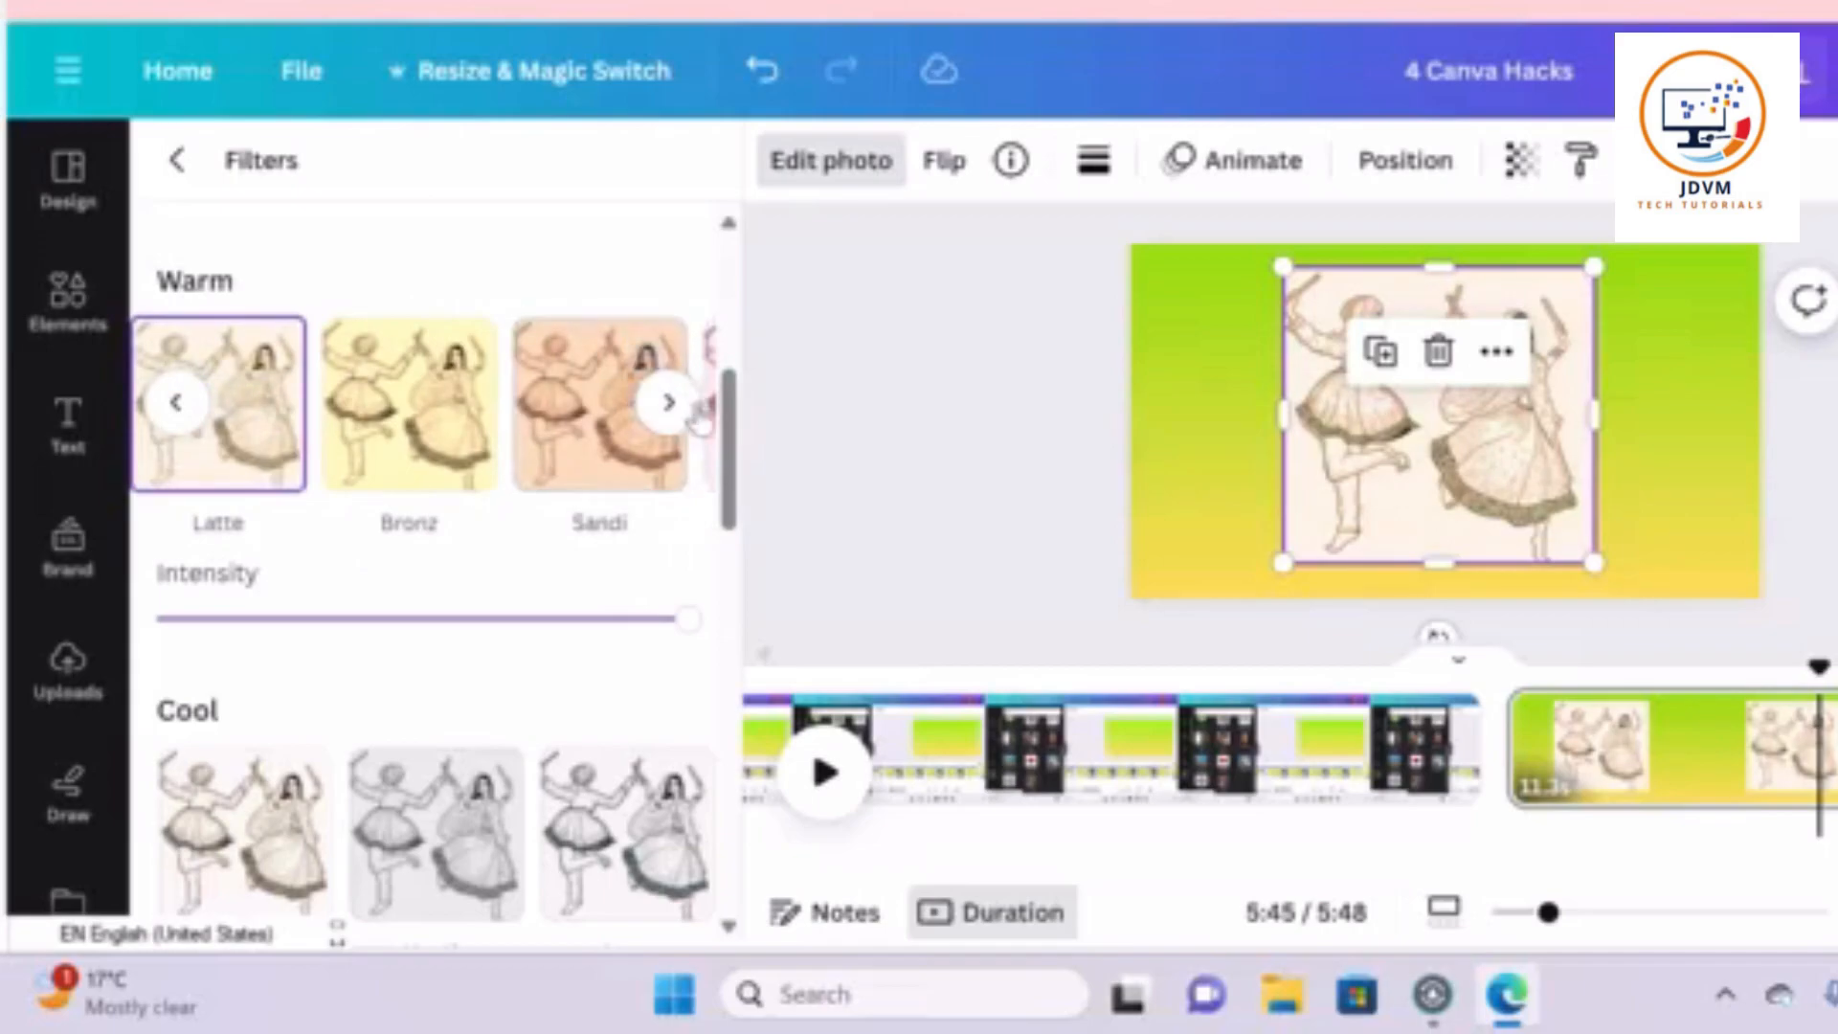
# Apply the Amethyst filter from the Color Pop group to the dancers drawing
pyautogui.moveTo(730, 416); pyautogui.dragTo(730, 792)
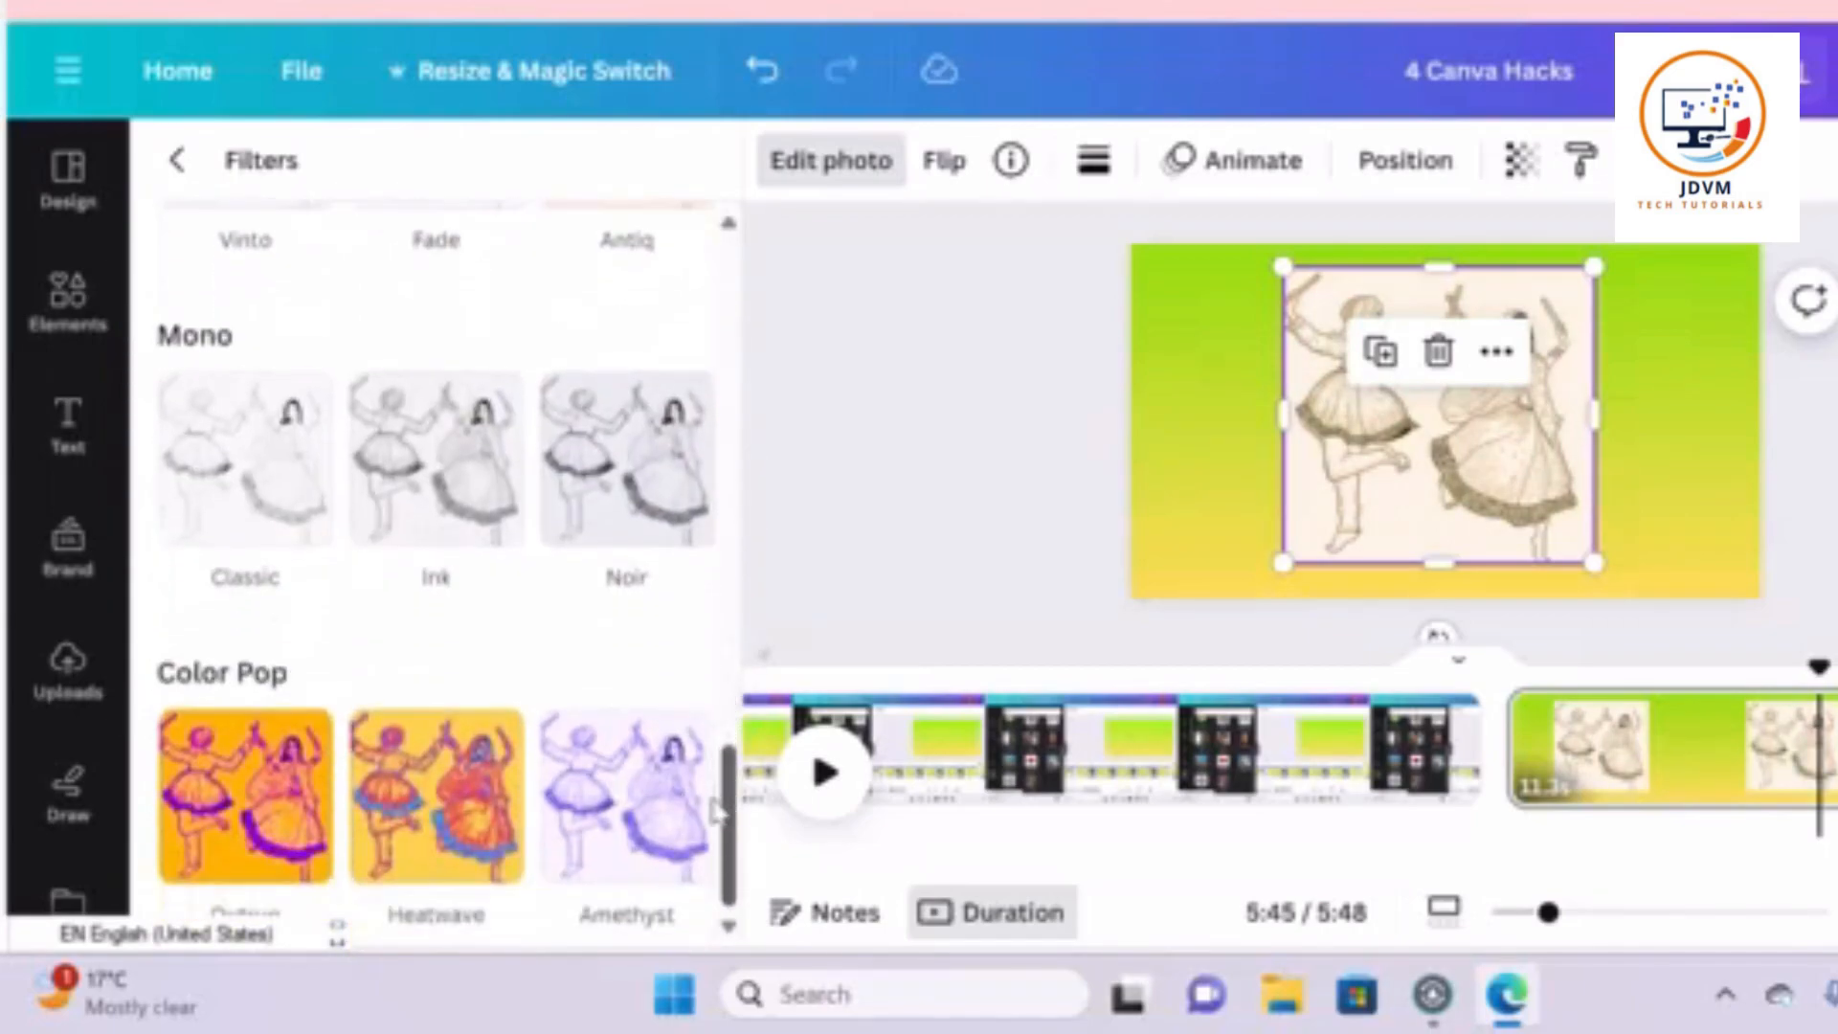
pyautogui.click(616, 803)
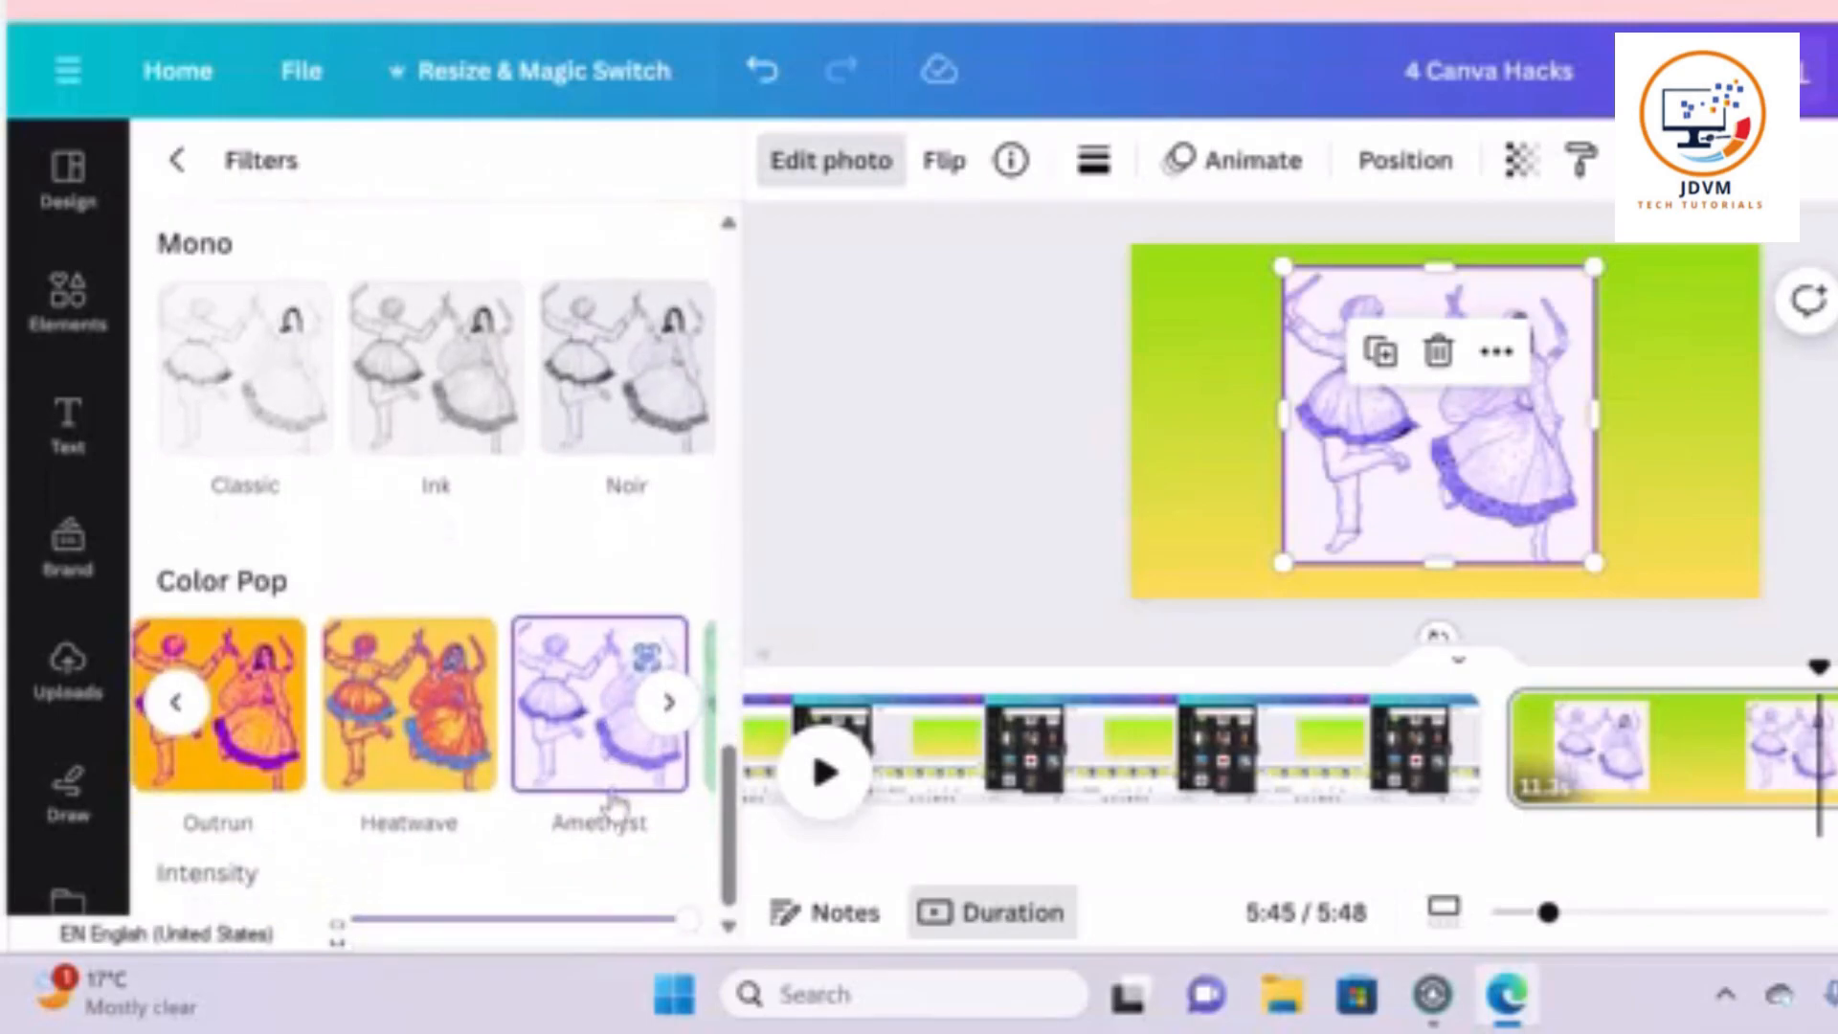
# Apply the Outrun filter from the Color Pop group to the dancers drawing and shrink it into the page's upper-left corner
pyautogui.click(442, 735)
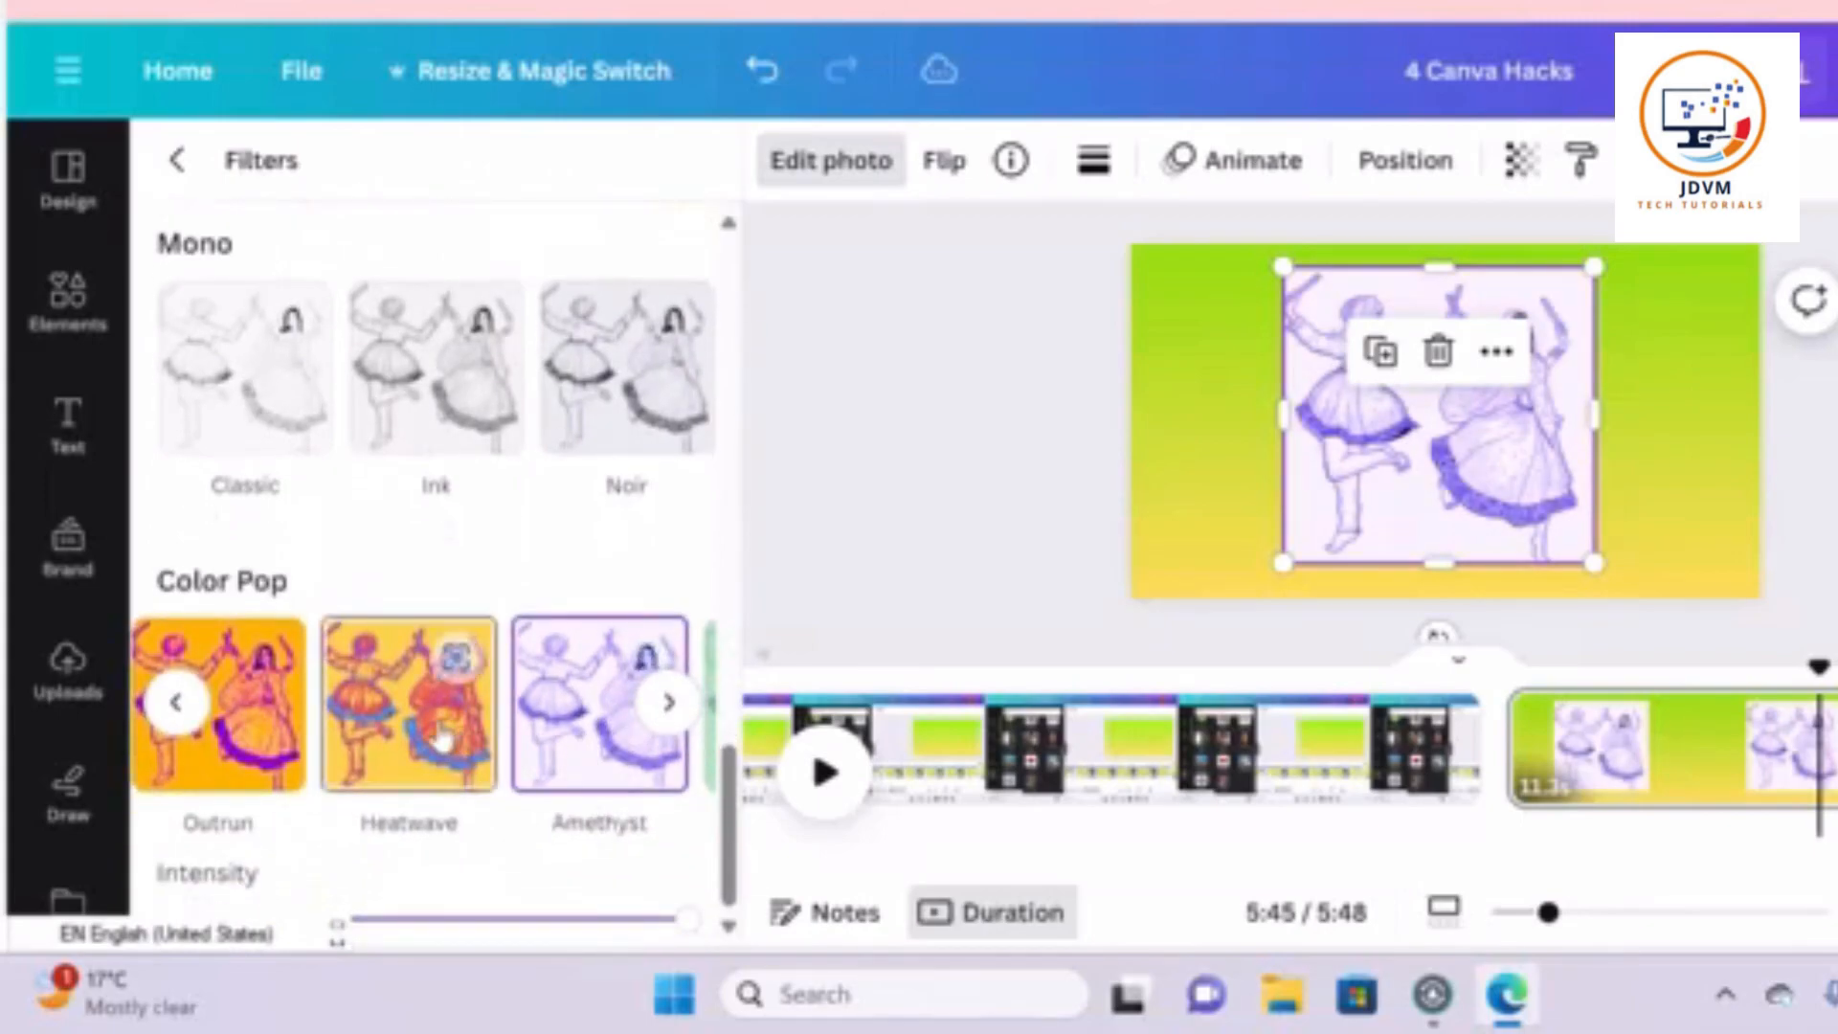
pyautogui.click(230, 728)
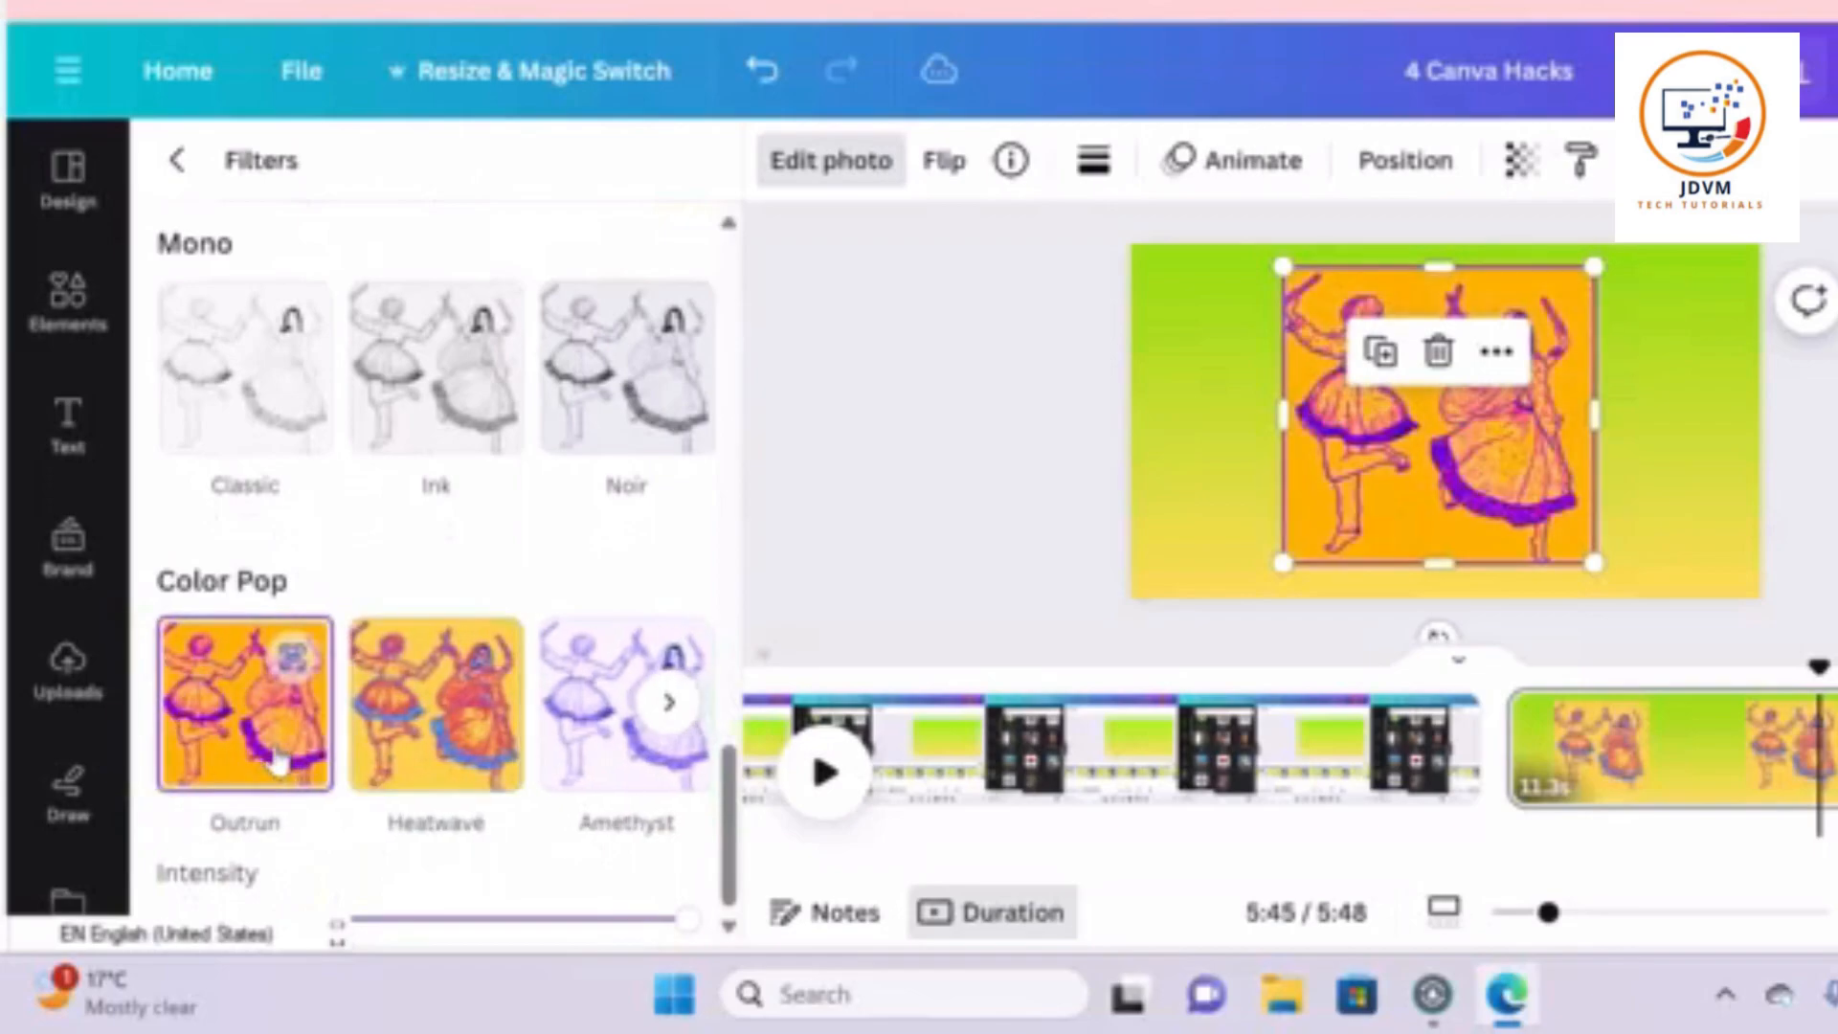
pyautogui.moveTo(1443, 450); pyautogui.dragTo(1326, 450)
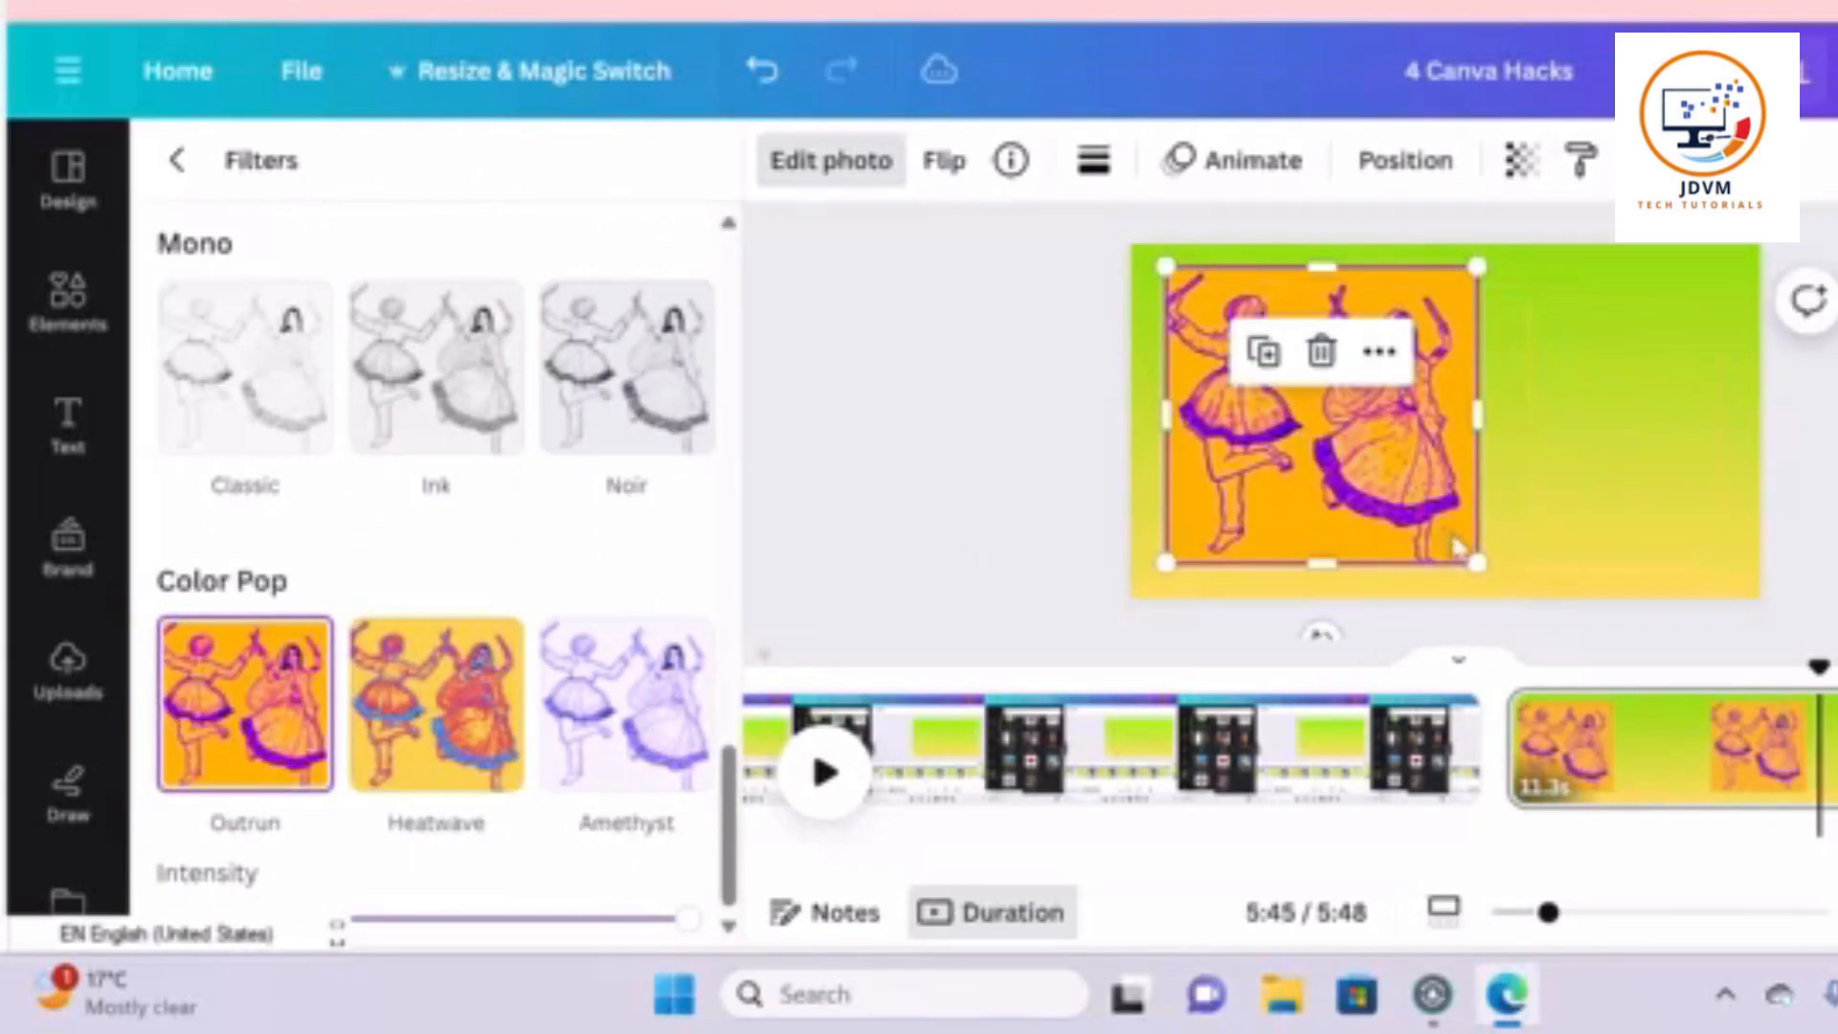
pyautogui.moveTo(1472, 559); pyautogui.dragTo(1308, 472)
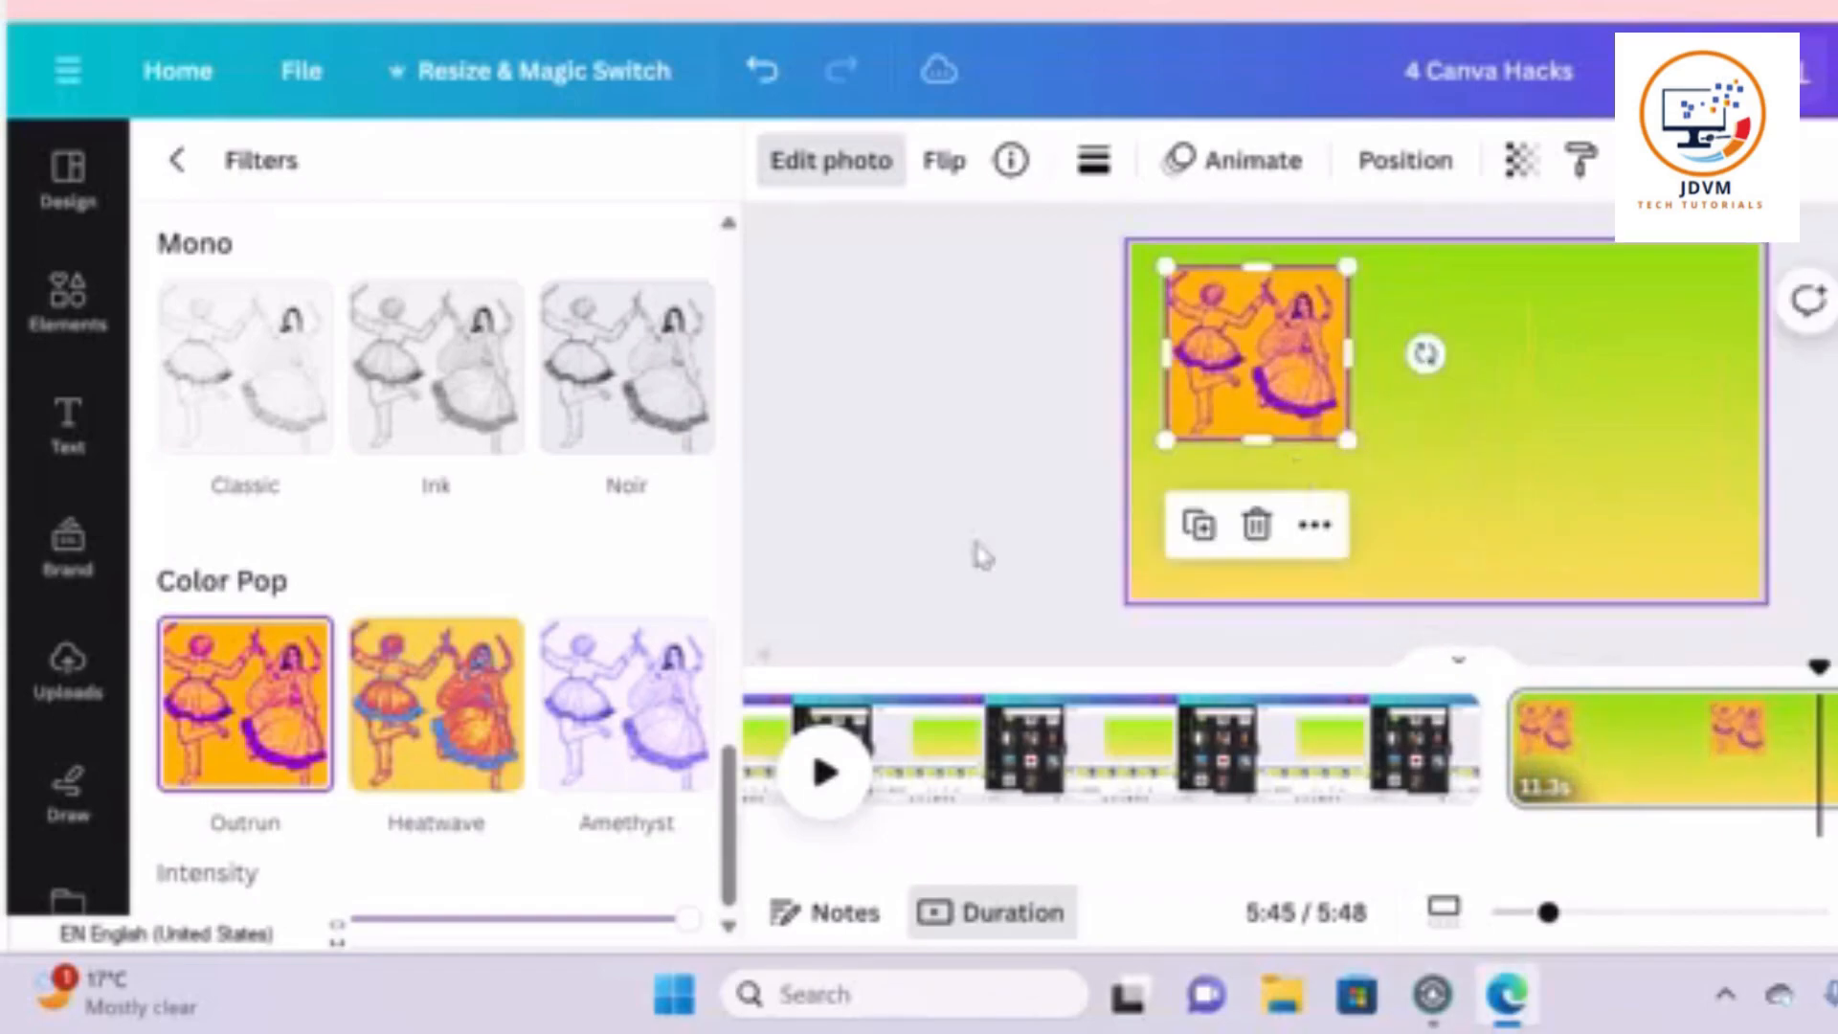
# Add the uploaded line drawing of the two dancers again and enlarge it on the page's right side
pyautogui.click(67, 670)
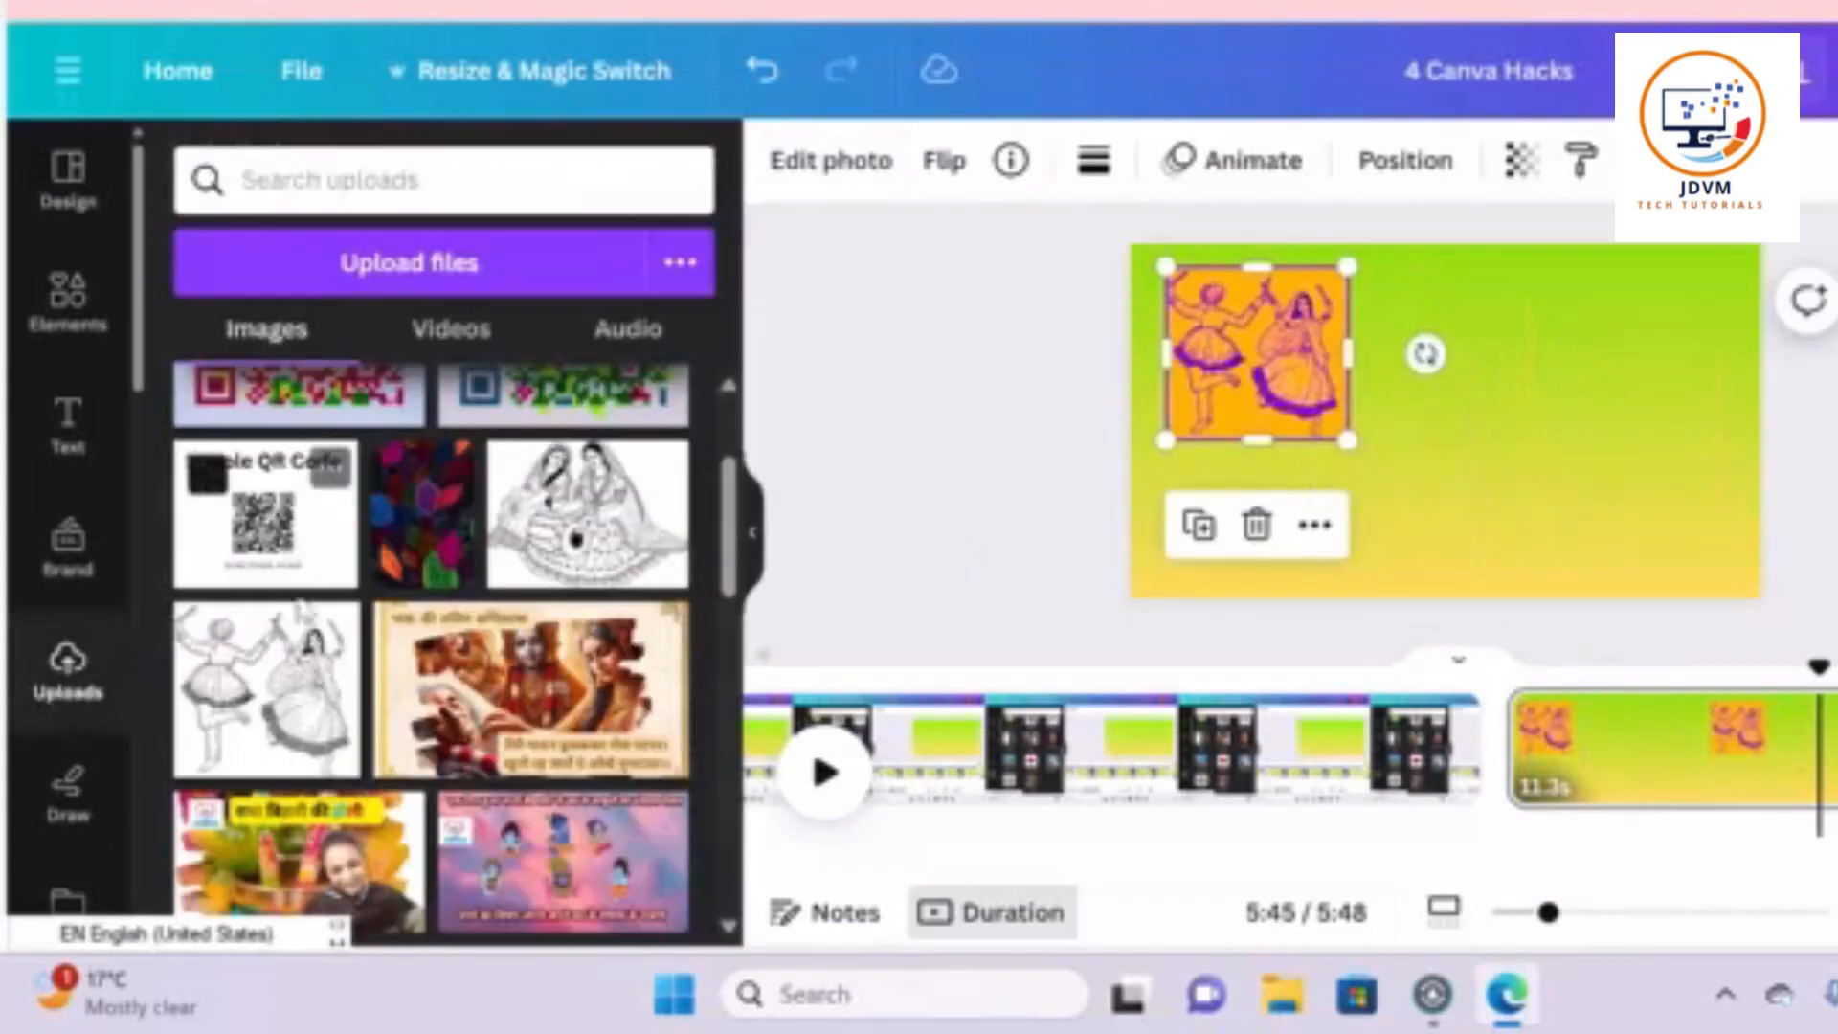
pyautogui.click(316, 685)
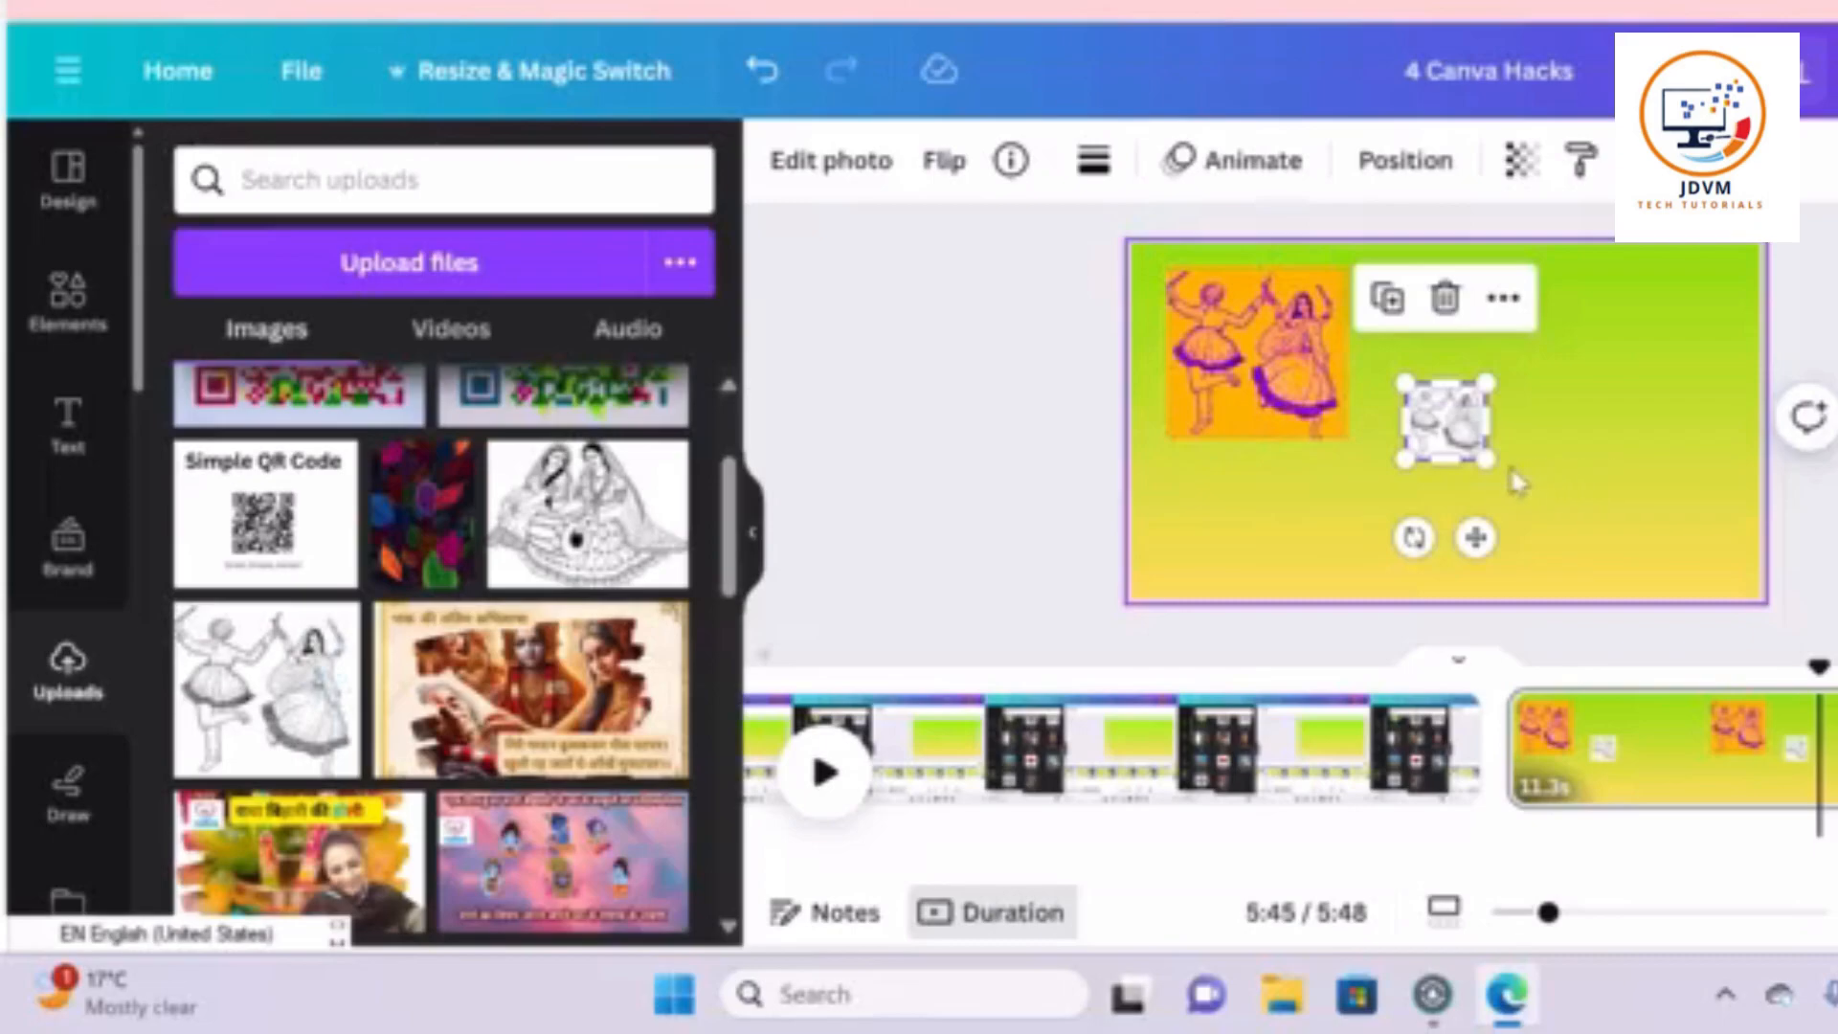
pyautogui.moveTo(1487, 459); pyautogui.dragTo(1632, 598)
pyautogui.moveTo(1518, 491)
pyautogui.mouseDown()
pyautogui.moveTo(1558, 491)
pyautogui.moveTo(1558, 440)
pyautogui.mouseUp()
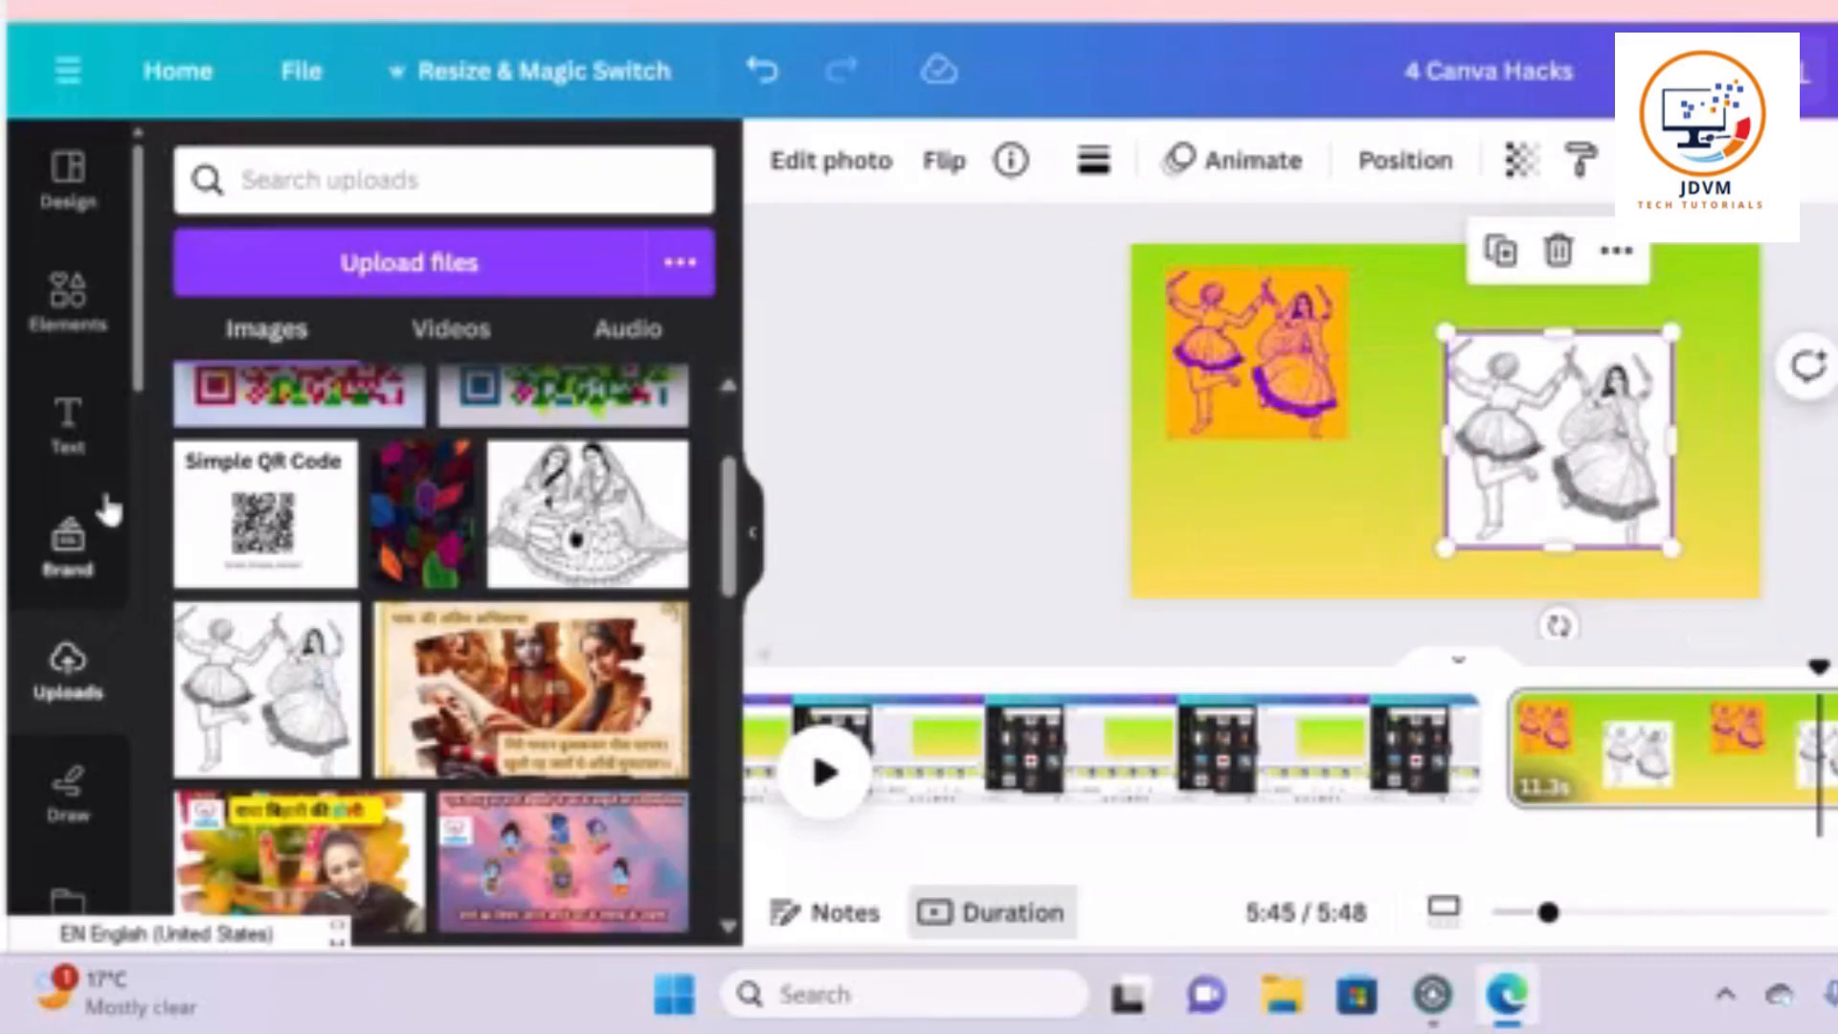
# Search the apps for colorify and open the Colorify app
pyautogui.scroll(-5, 106, 459)
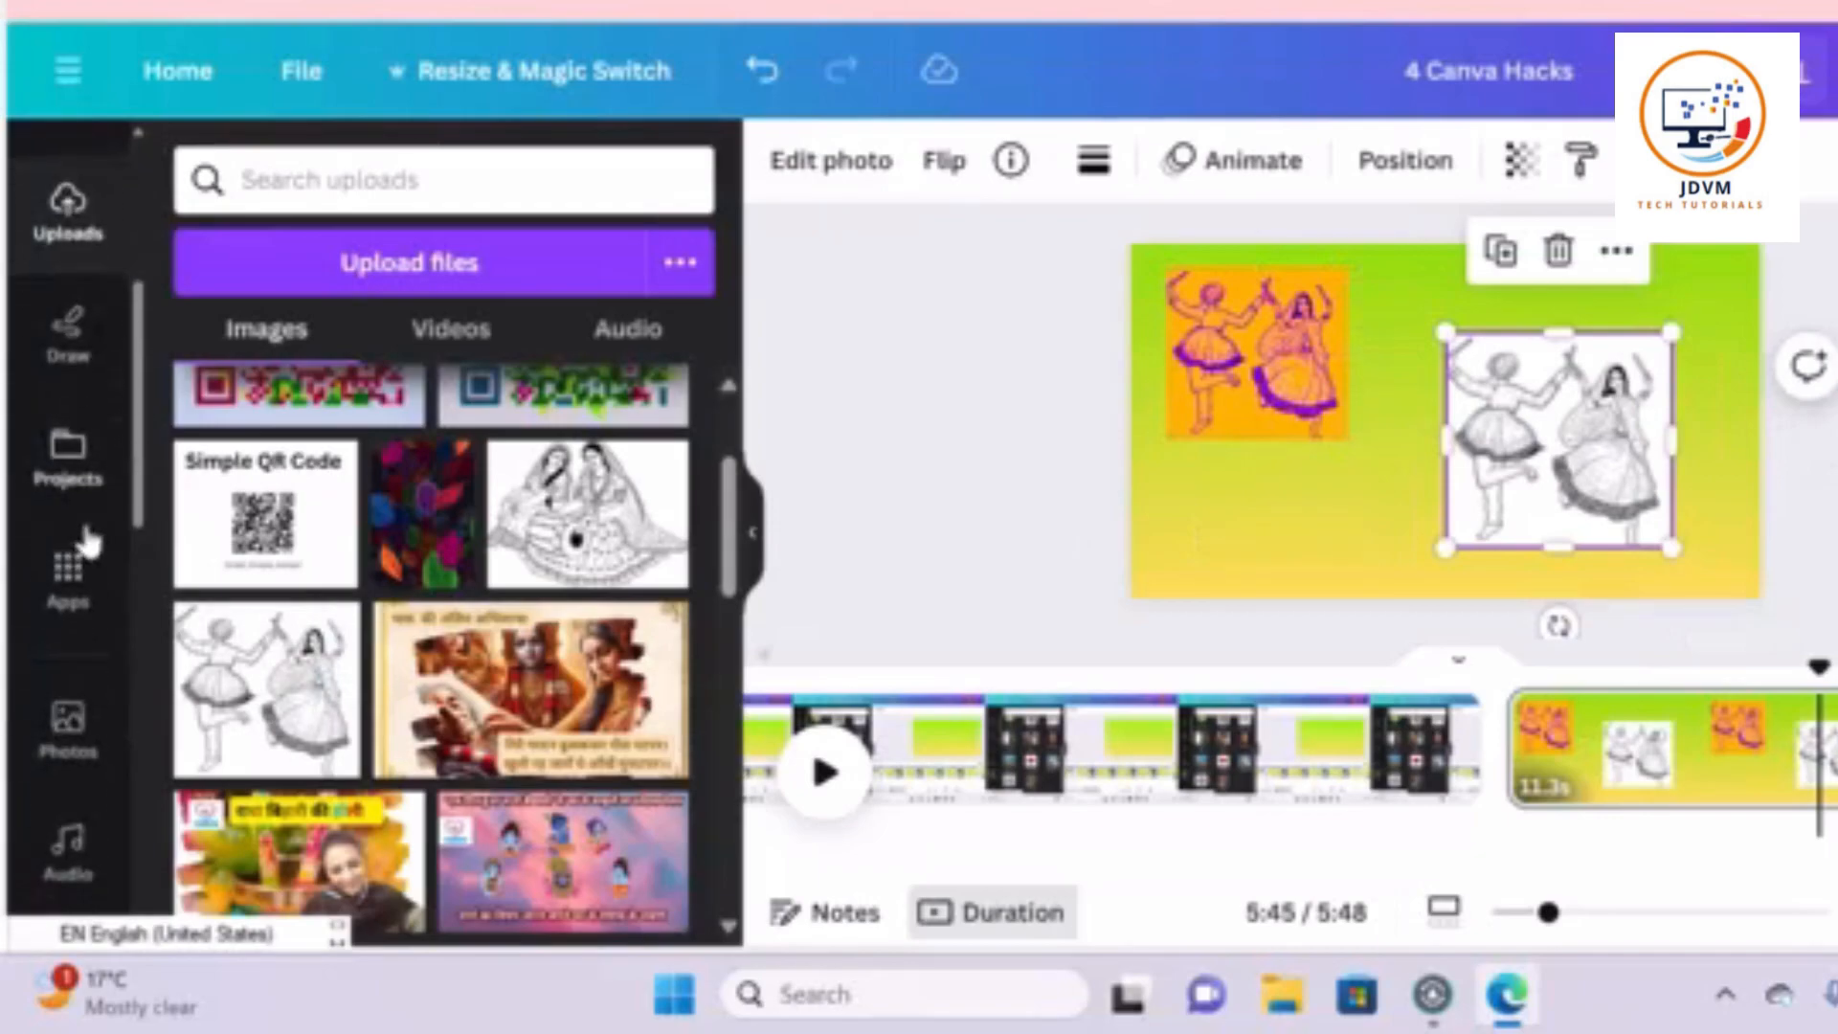
pyautogui.click(67, 564)
pyautogui.click(323, 189)
pyautogui.write('dolorify')
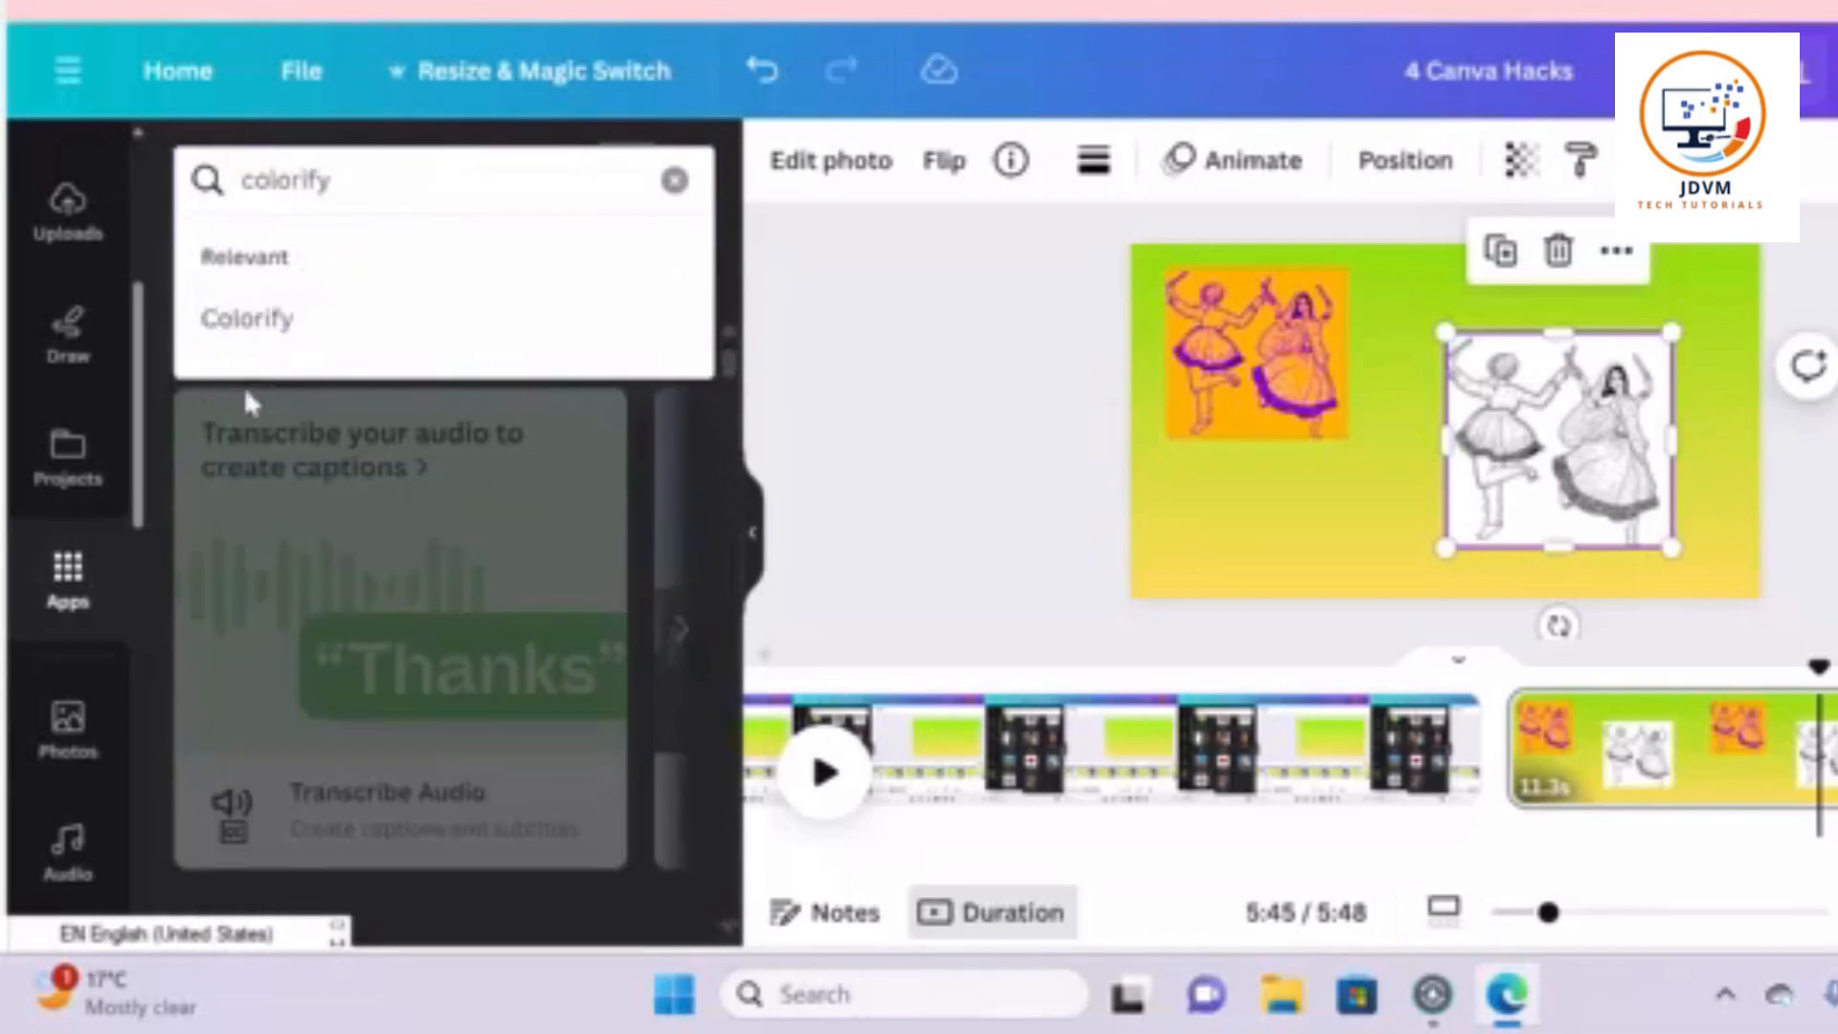
pyautogui.press('Return')
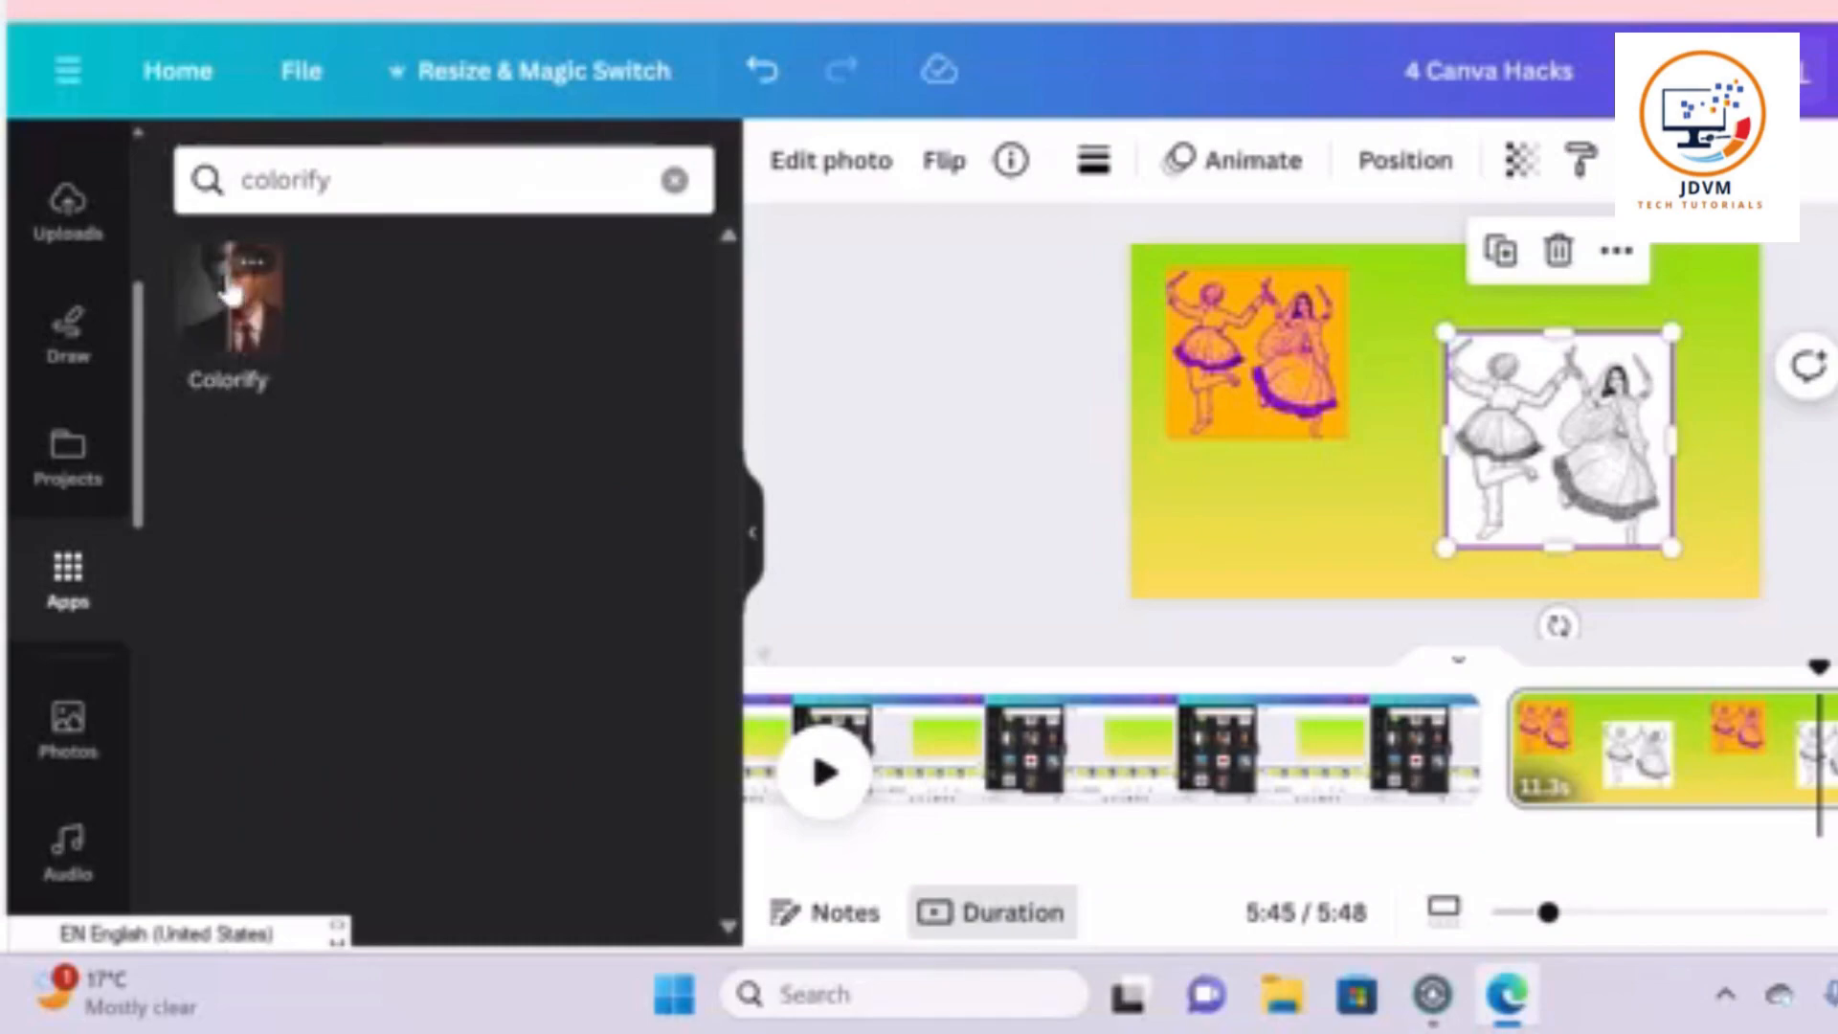
pyautogui.click(235, 316)
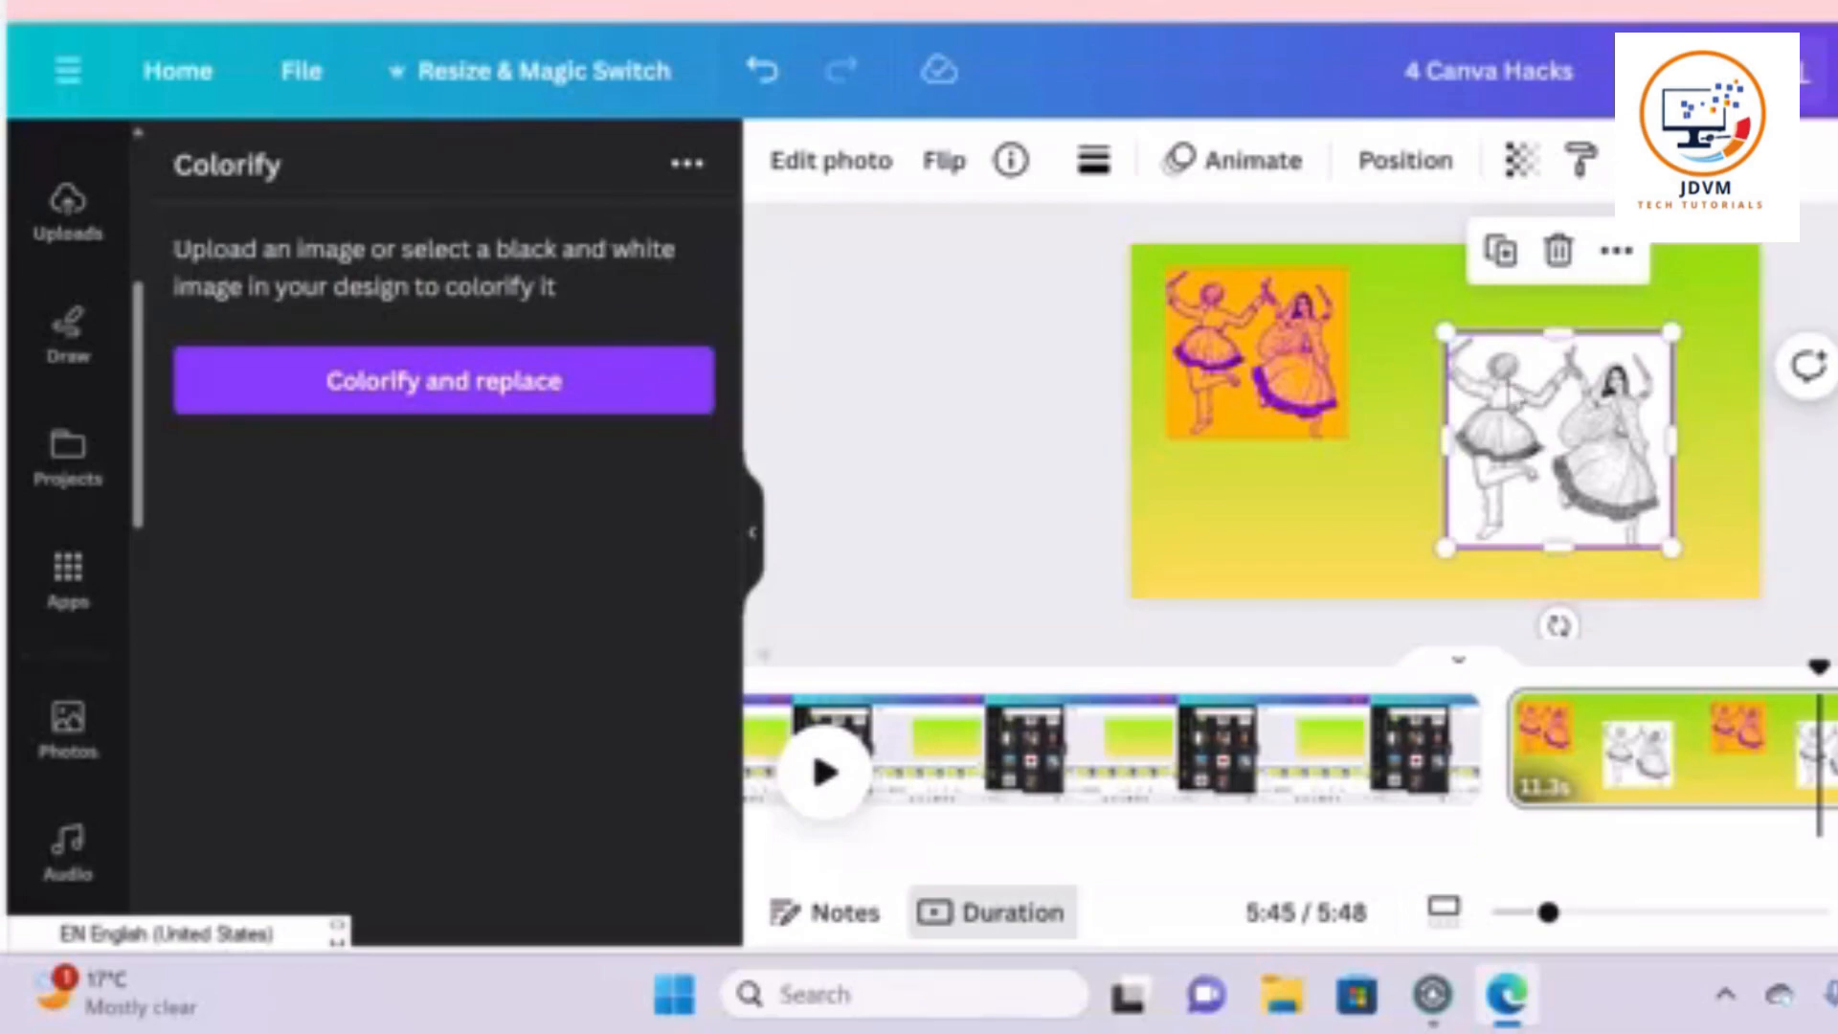
# Colorify and replace the black-and-white dancers drawing, and enlarge it towards the page's upper-right corner
pyautogui.click(465, 412)
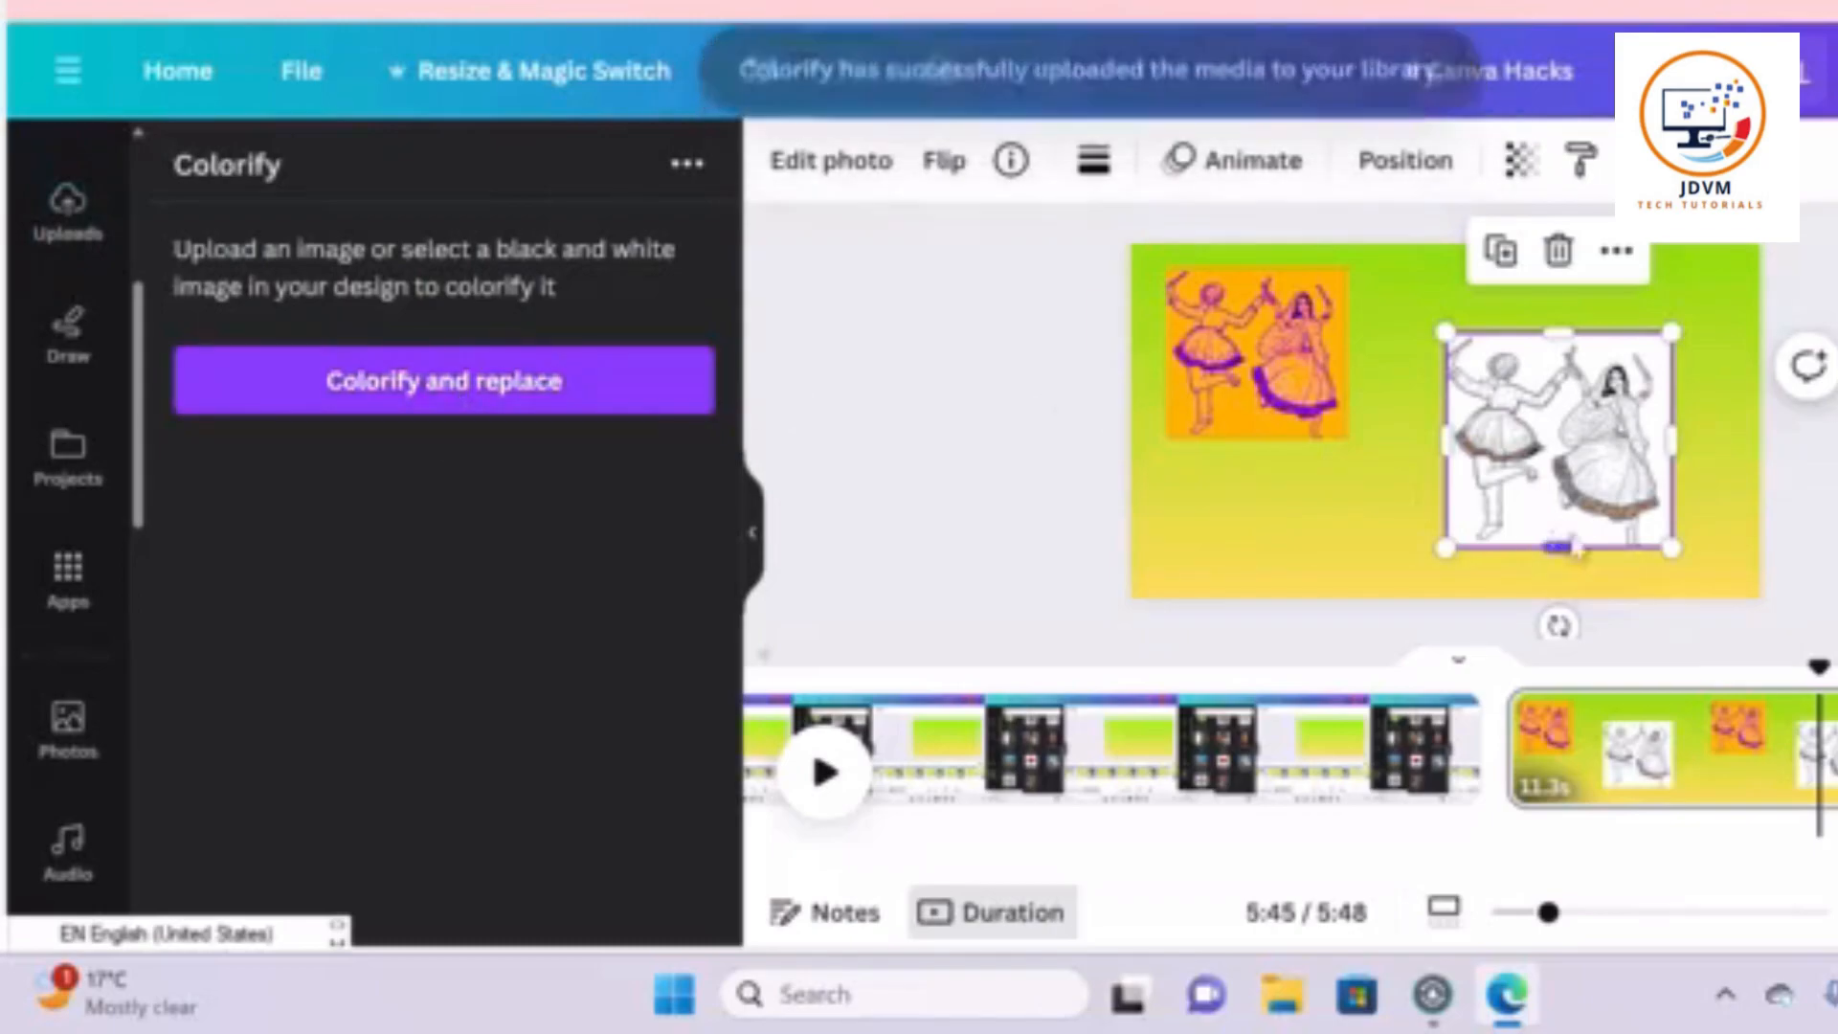
pyautogui.moveTo(1670, 332); pyautogui.dragTo(1713, 293)
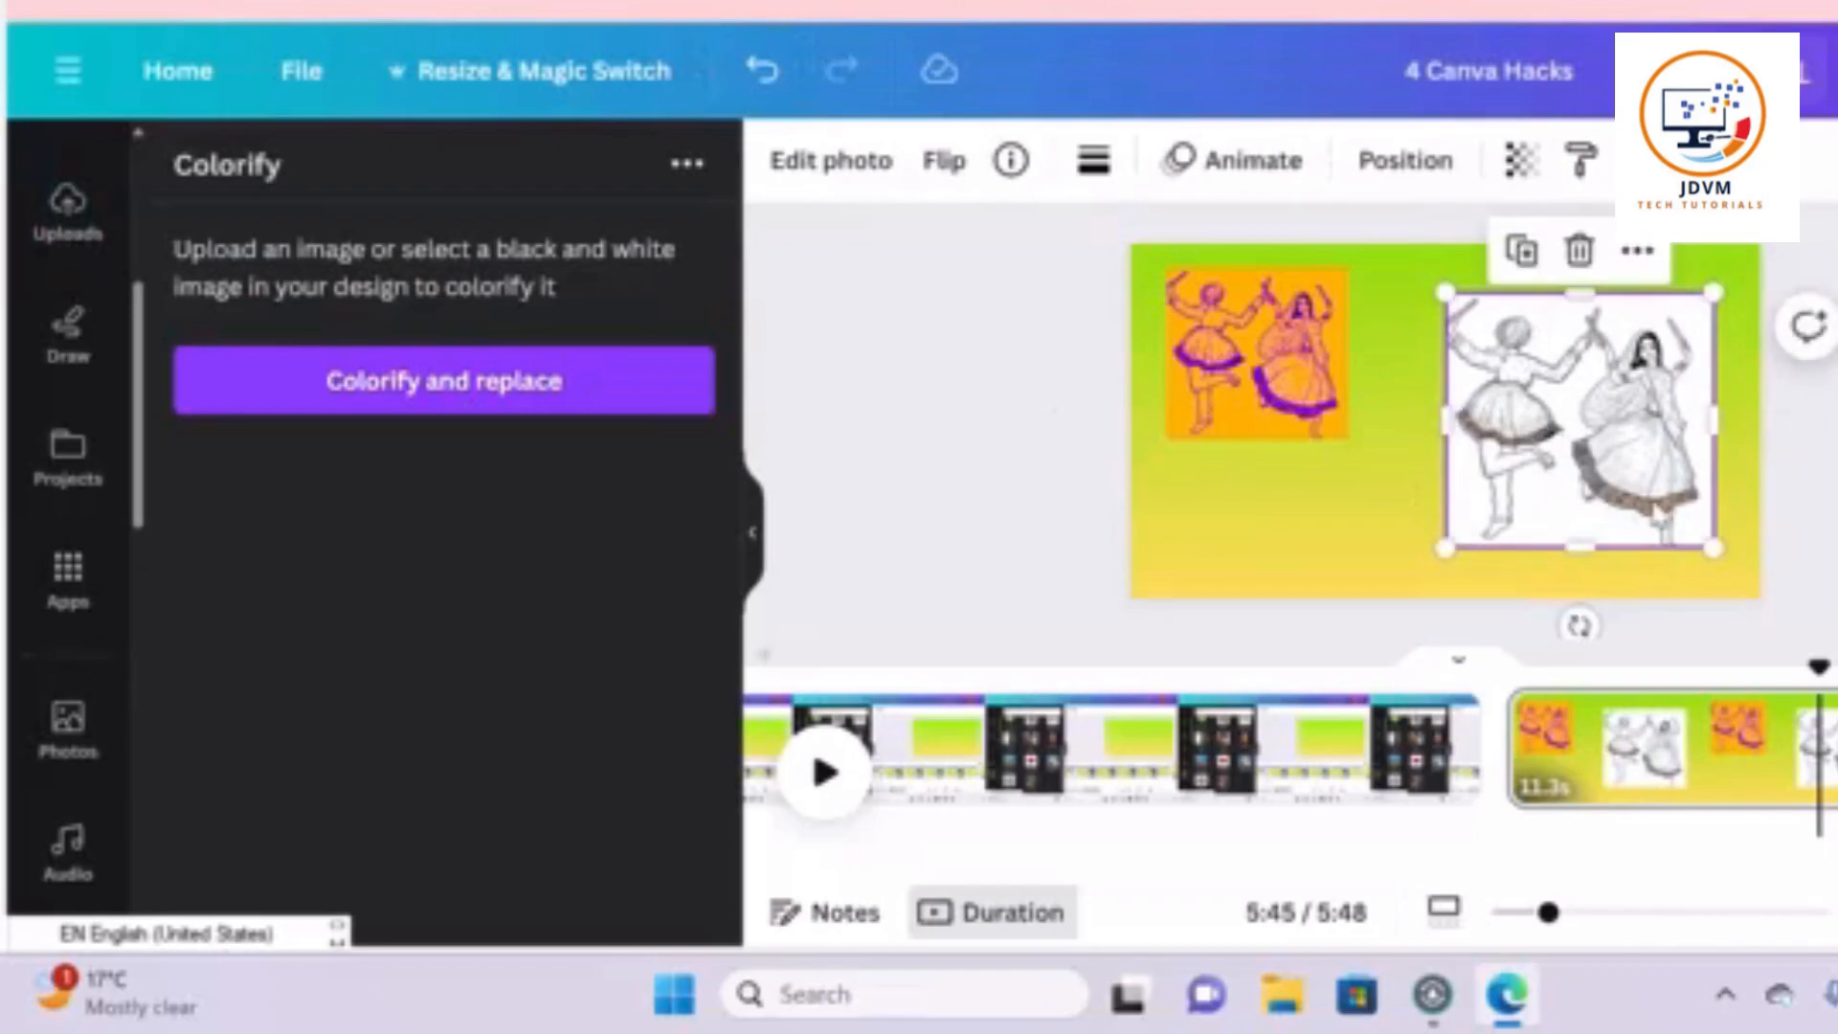
pyautogui.moveTo(1543, 459)
pyautogui.mouseDown()
pyautogui.moveTo(1575, 442)
pyautogui.moveTo(1557, 442)
pyautogui.mouseUp()
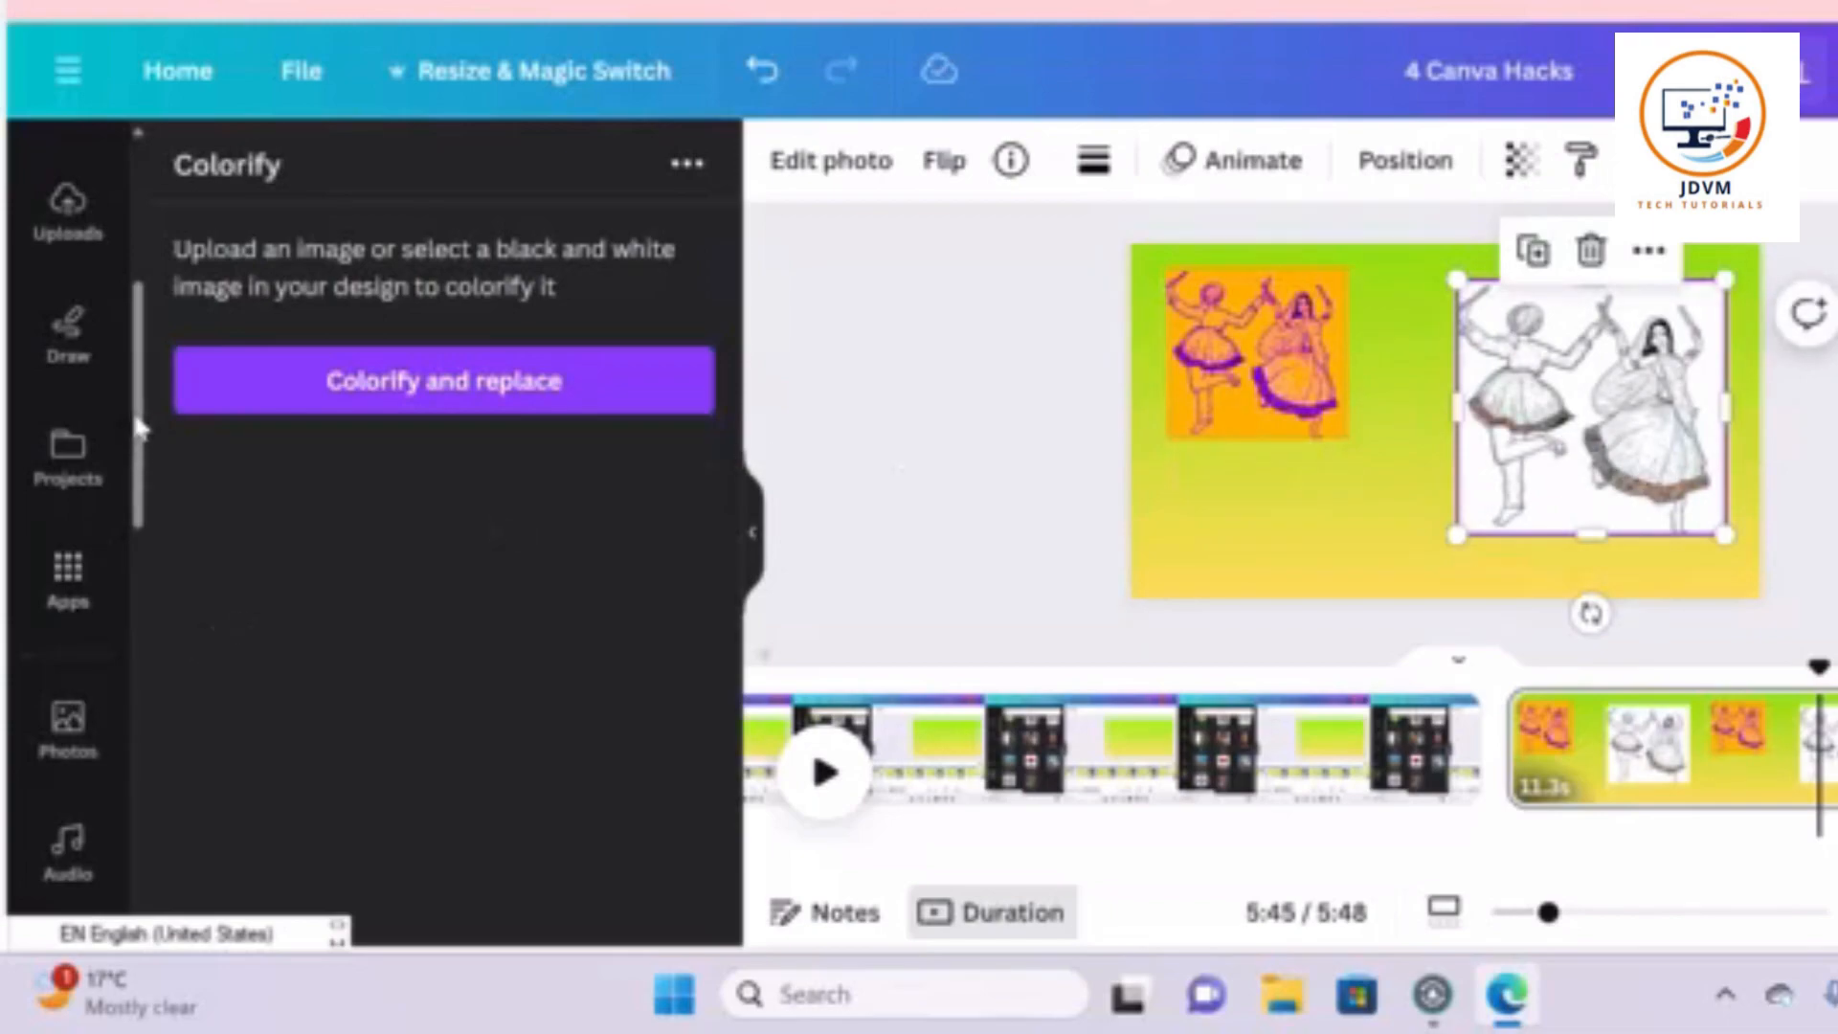
# Add another copy of the uploaded dancers drawing and place it over the lower right of the colorified one
pyautogui.scroll(-5, 108, 547)
pyautogui.scroll(5, 114, 559)
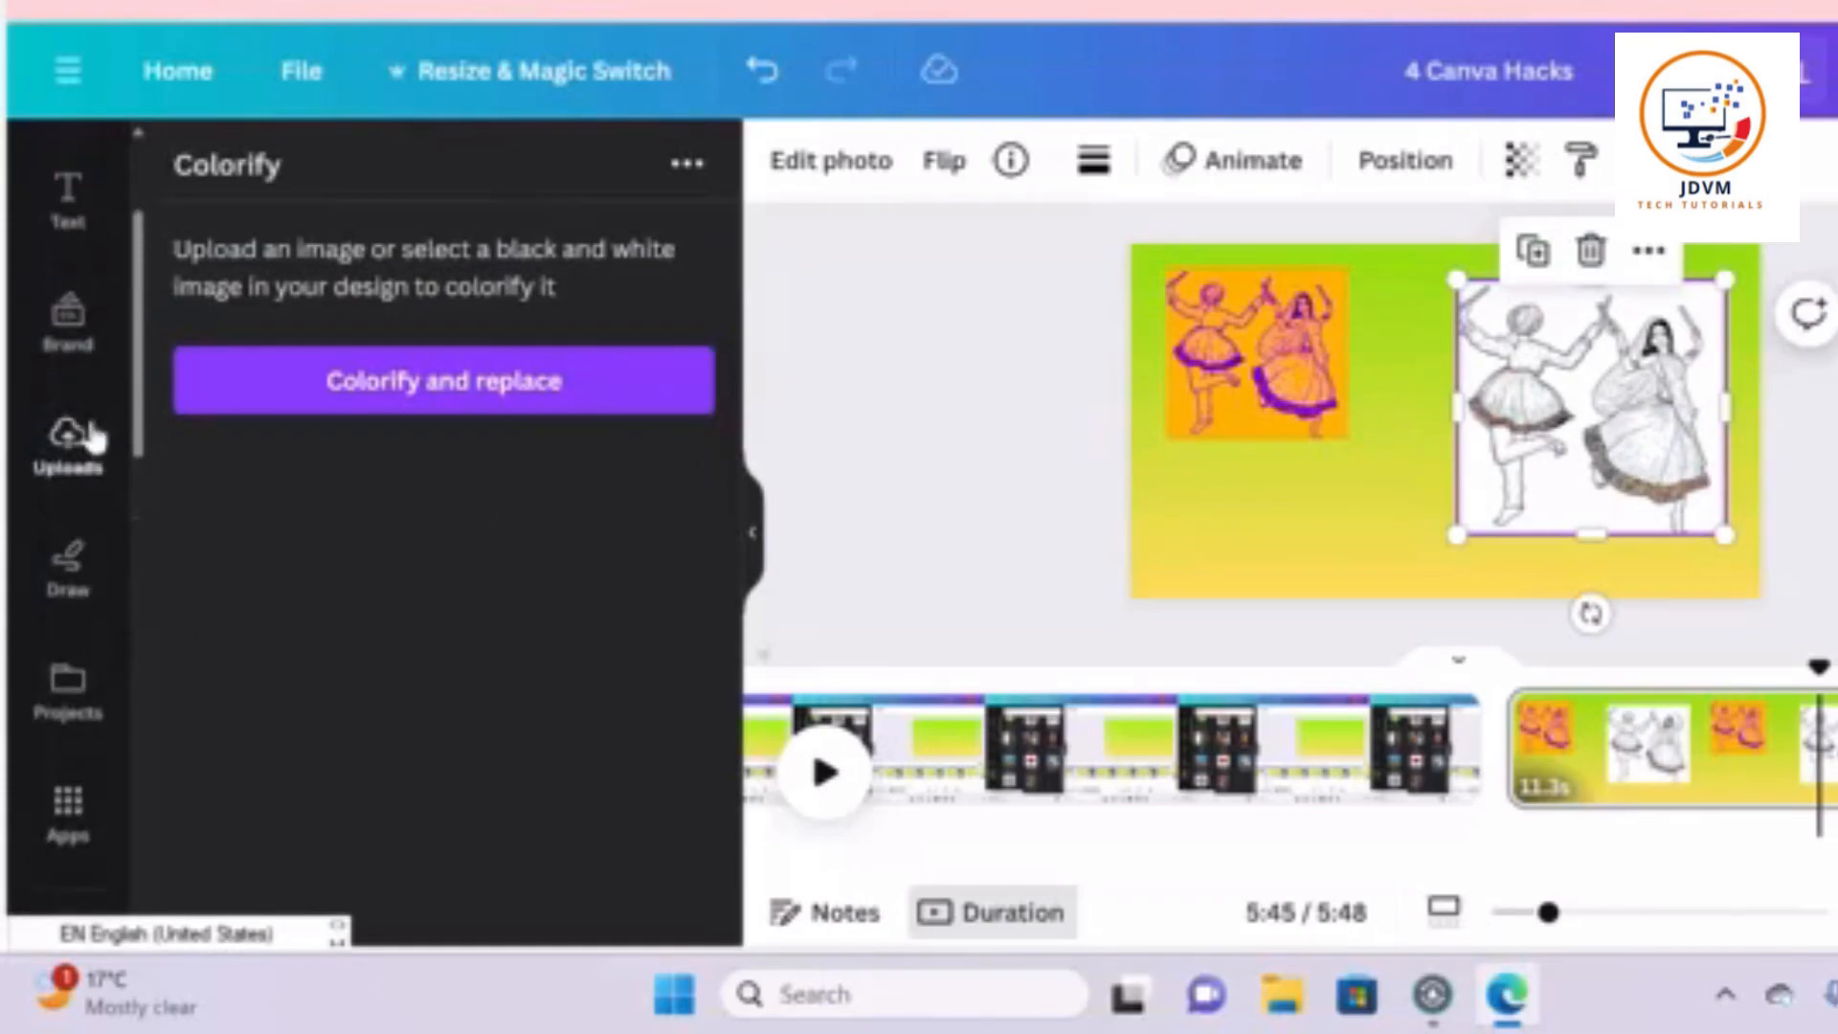
pyautogui.click(67, 443)
pyautogui.moveTo(603, 750)
pyautogui.mouseDown()
pyautogui.moveTo(1427, 474)
pyautogui.moveTo(1334, 435)
pyautogui.moveTo(1202, 501)
pyautogui.moveTo(1278, 582)
pyautogui.mouseUp()
pyautogui.moveTo(1380, 484); pyautogui.dragTo(1485, 435)
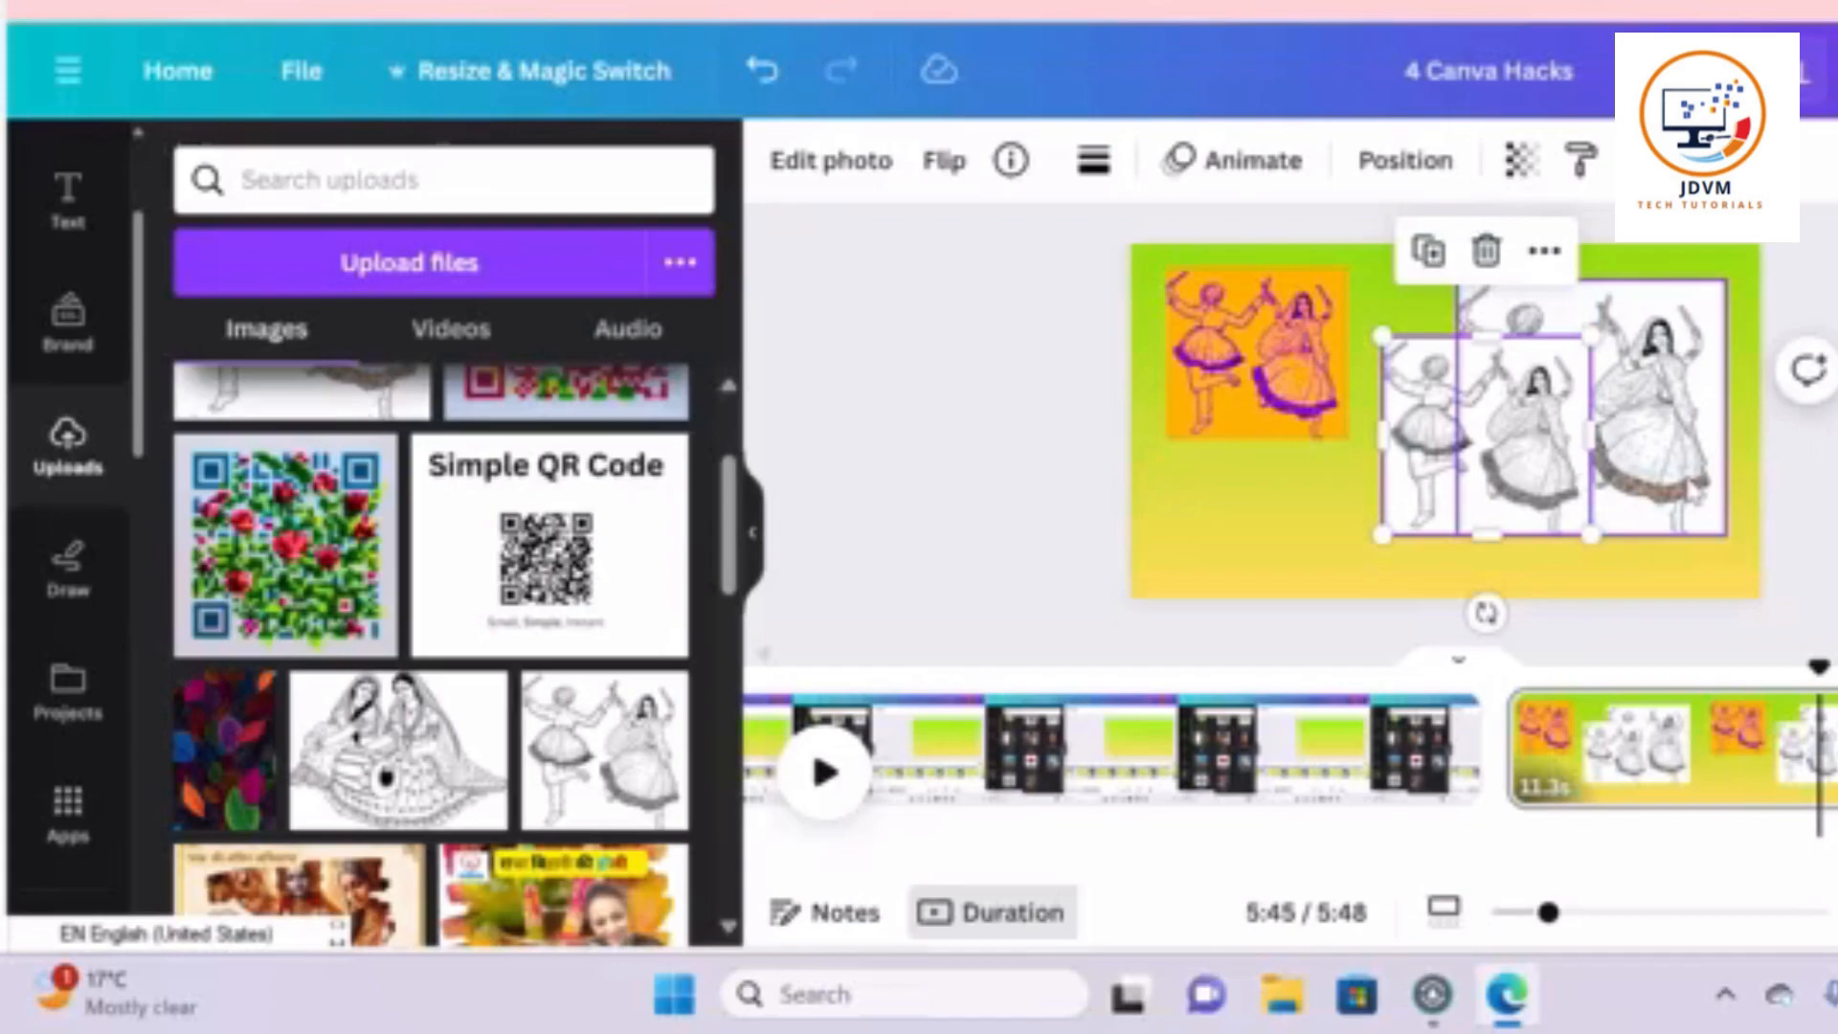
pyautogui.moveTo(1532, 450); pyautogui.dragTo(1601, 464)
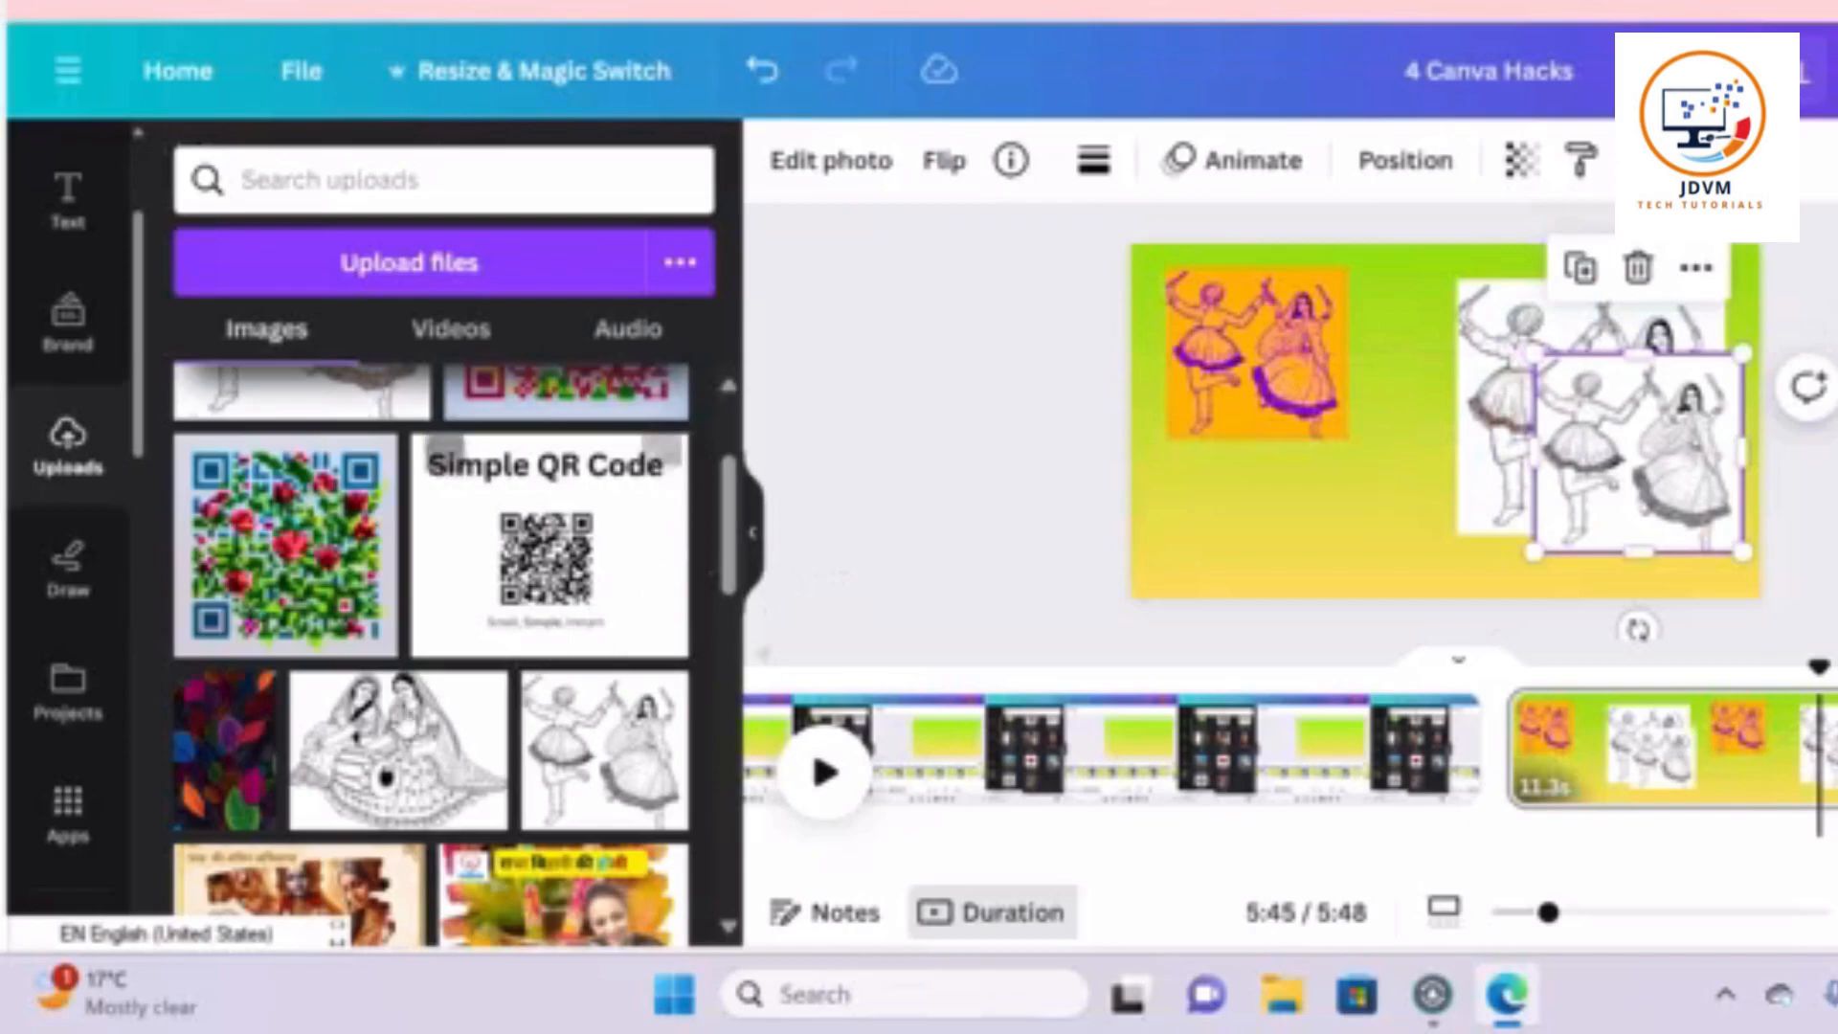
# Add the uploaded line drawing of the two seated women and enlarge it over the page's left side
pyautogui.click(397, 752)
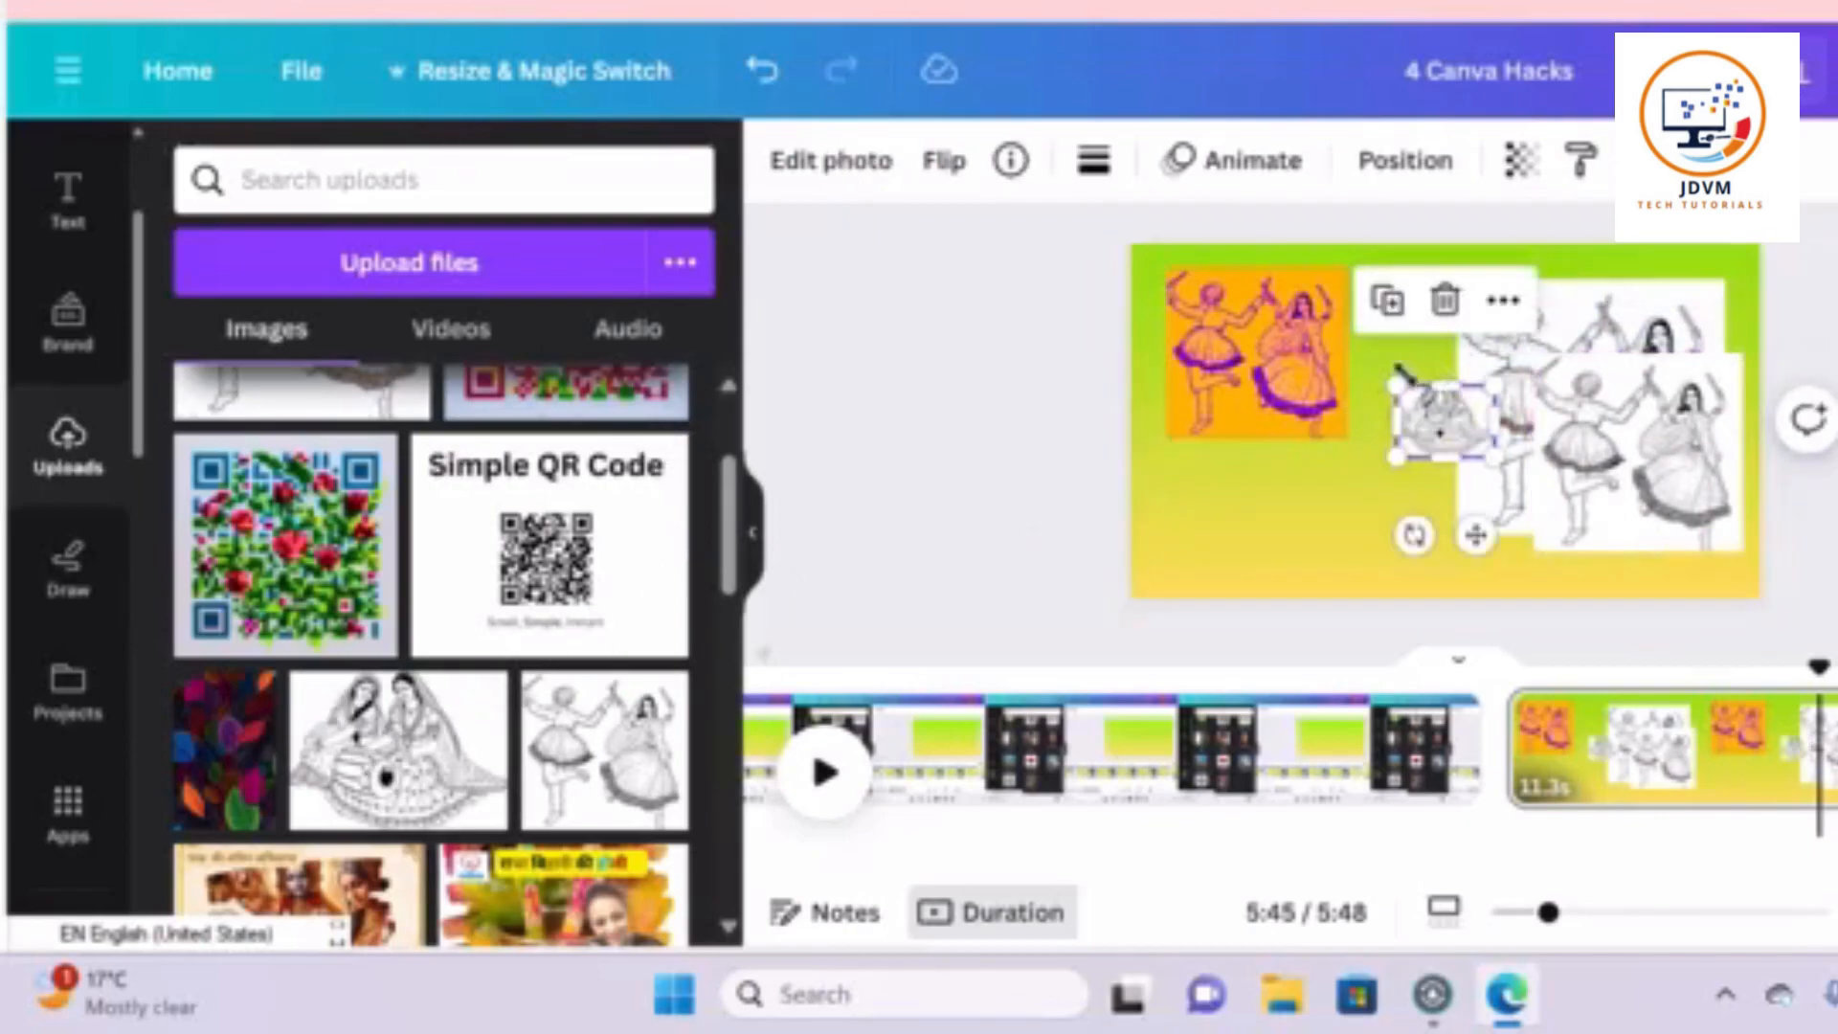
pyautogui.moveTo(1393, 383); pyautogui.dragTo(1250, 279)
pyautogui.moveTo(1437, 383); pyautogui.dragTo(1350, 395)
# Colorify and replace the drawing of the two seated women with the Colorify app
pyautogui.click(65, 816)
pyautogui.click(228, 292)
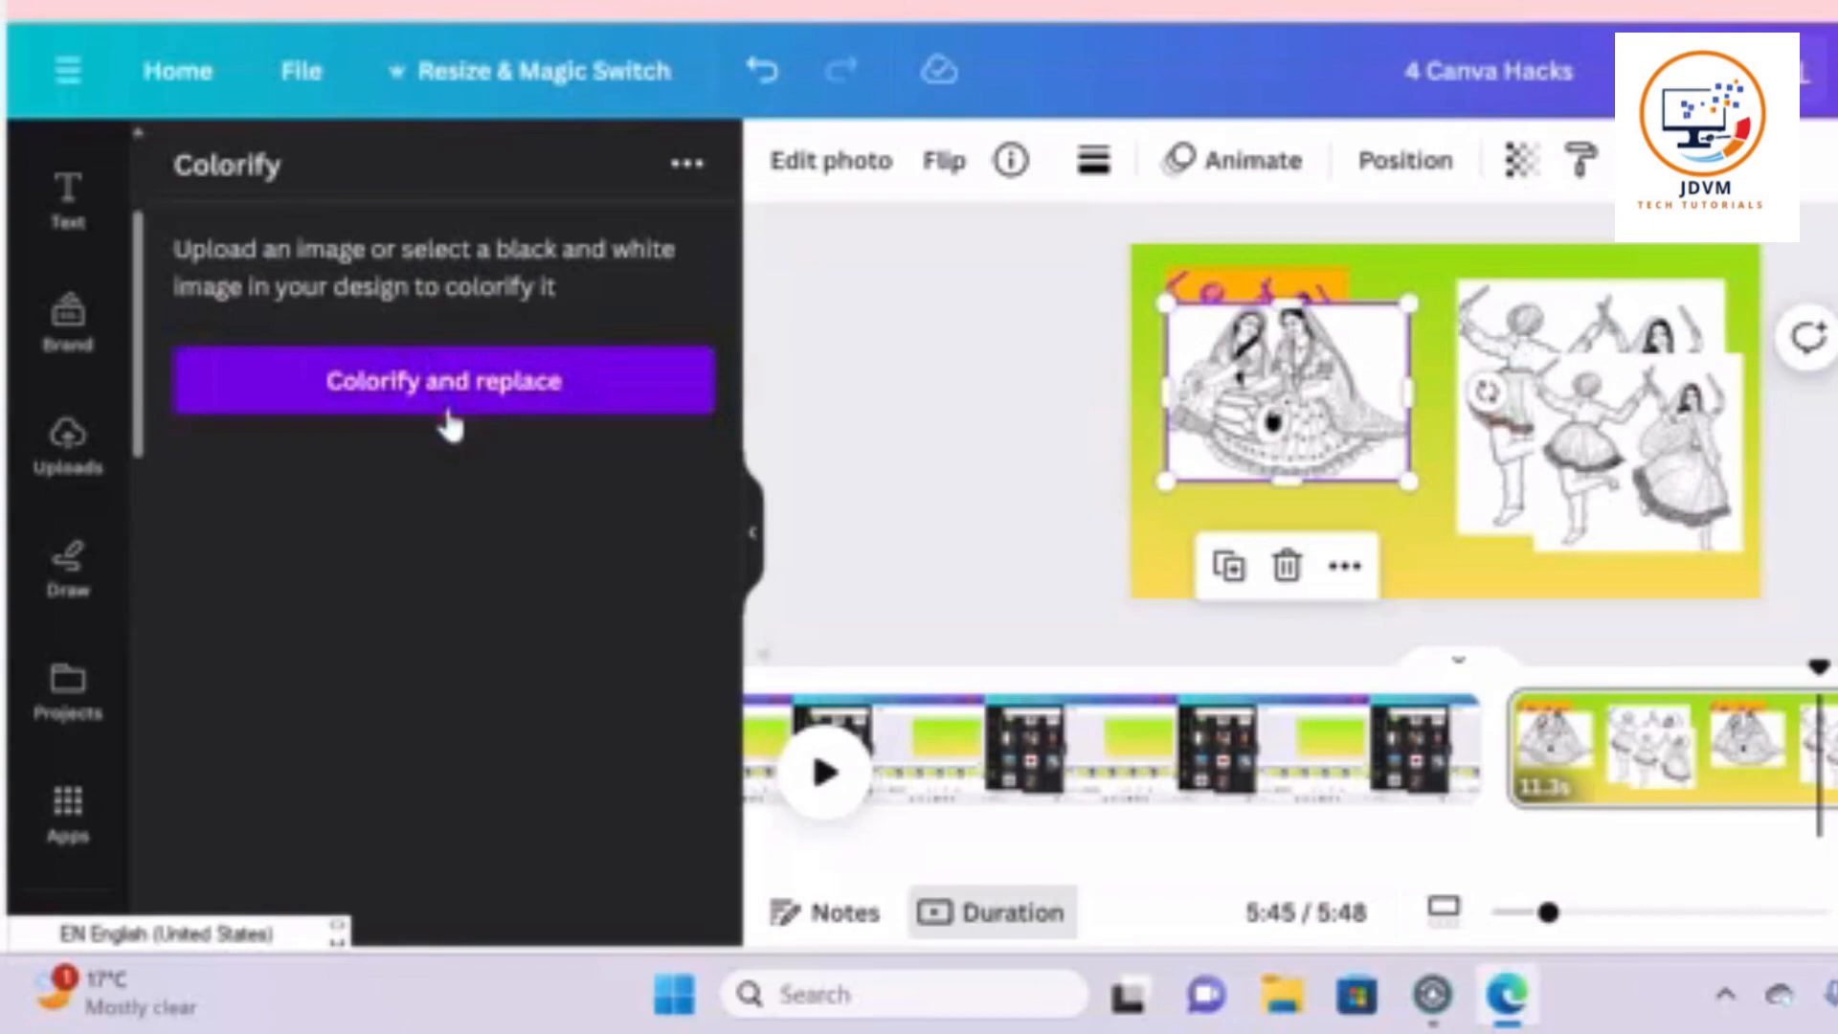
pyautogui.click(475, 412)
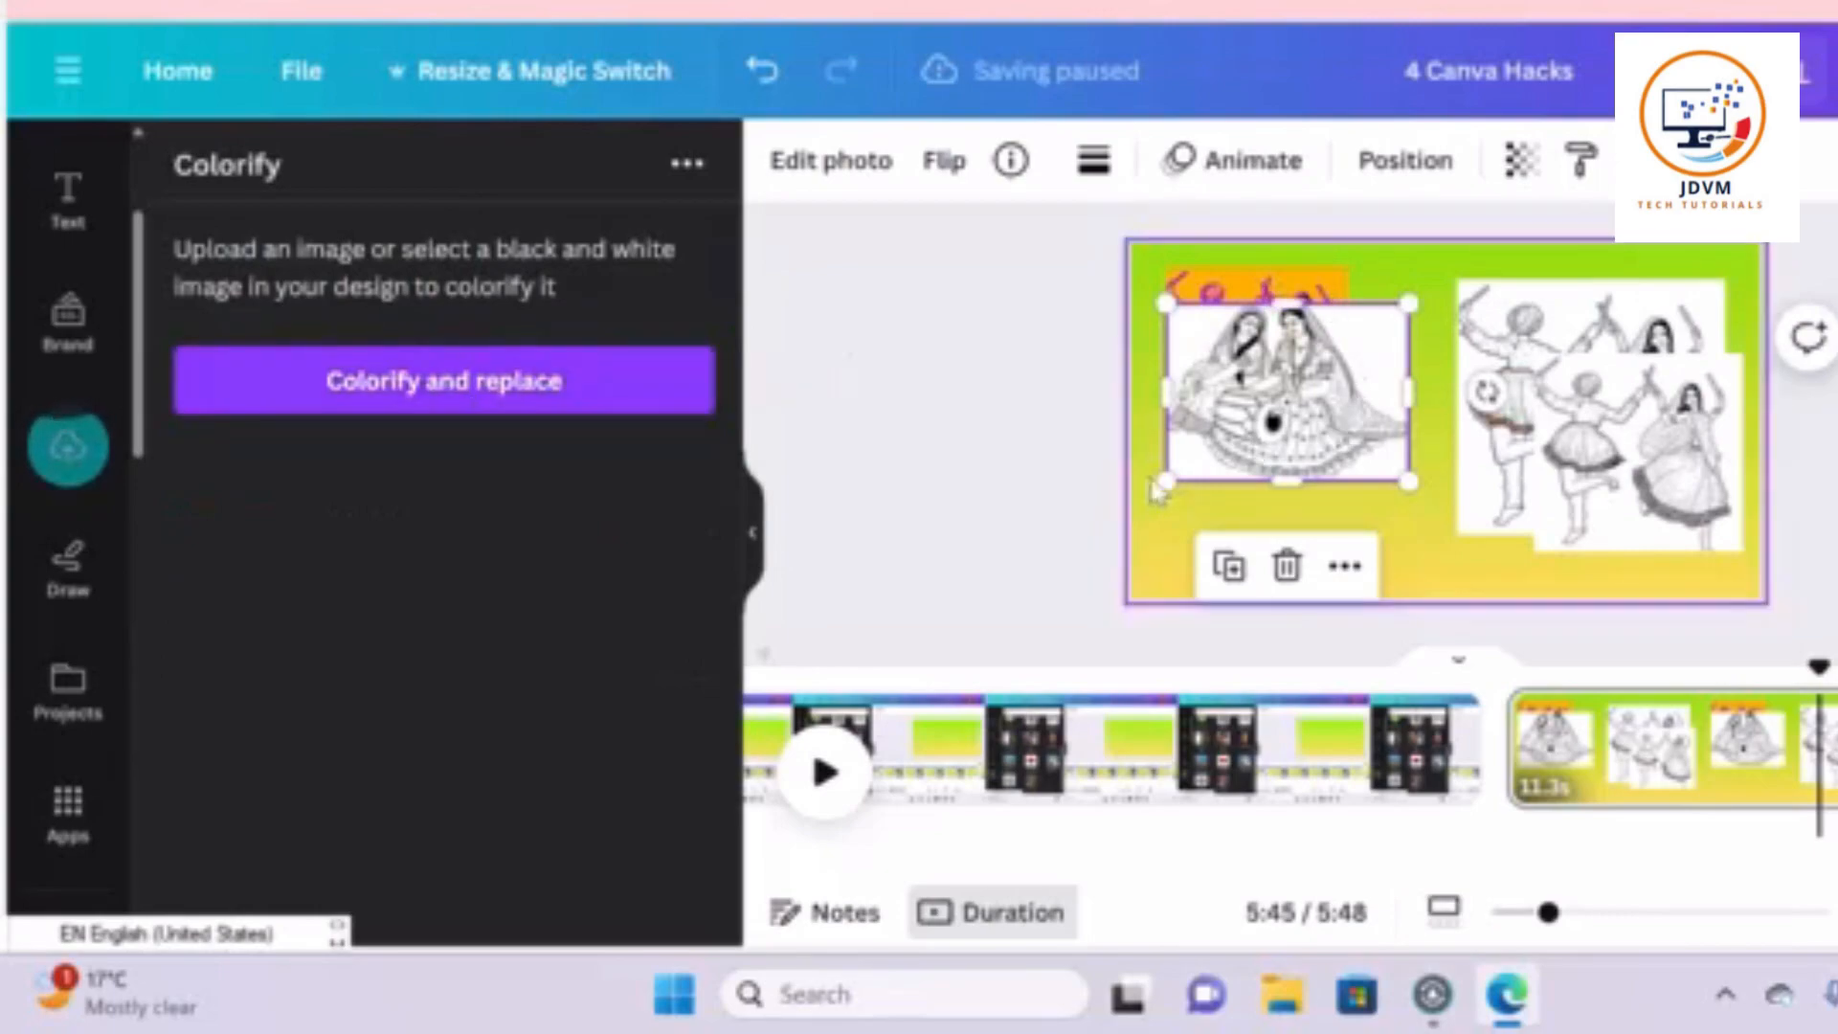
# Resize the colorified drawing of the seated women and place it mid-page between the orange and white dancers drawings
pyautogui.moveTo(1161, 484); pyautogui.dragTo(1044, 578)
pyautogui.moveTo(1258, 489); pyautogui.dragTo(1384, 489)
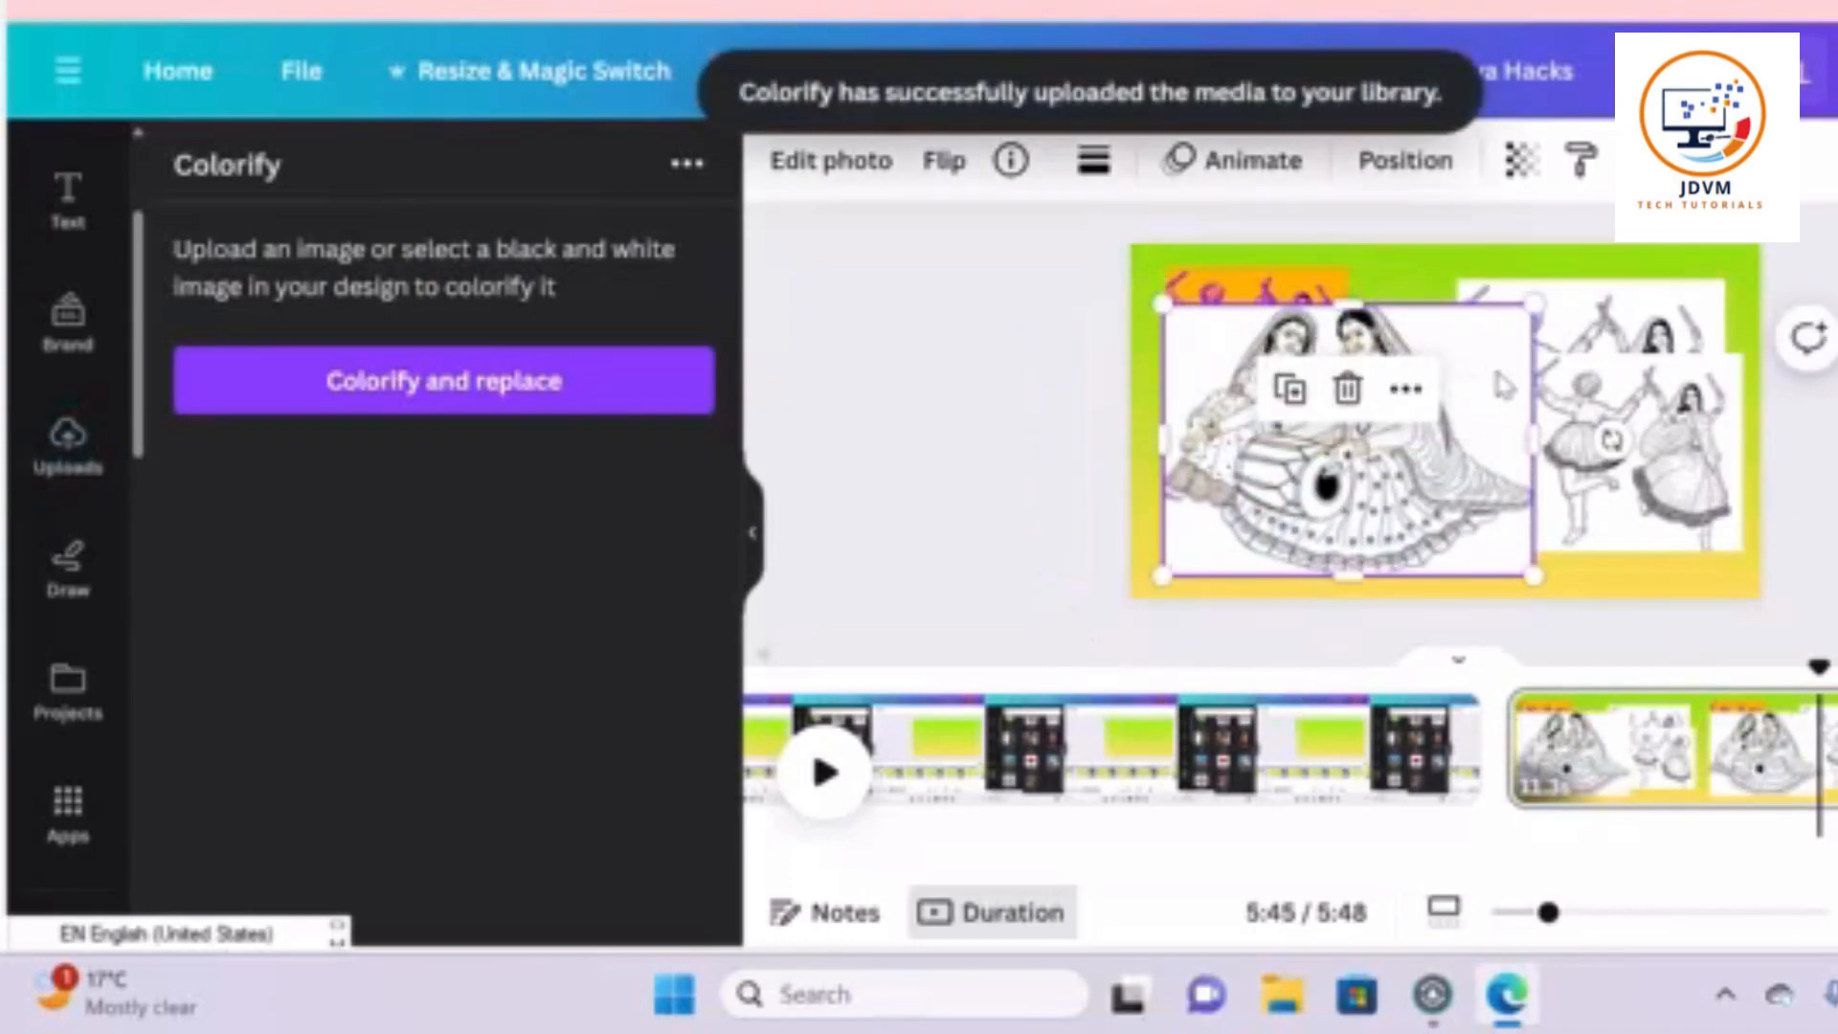
pyautogui.click(1628, 450)
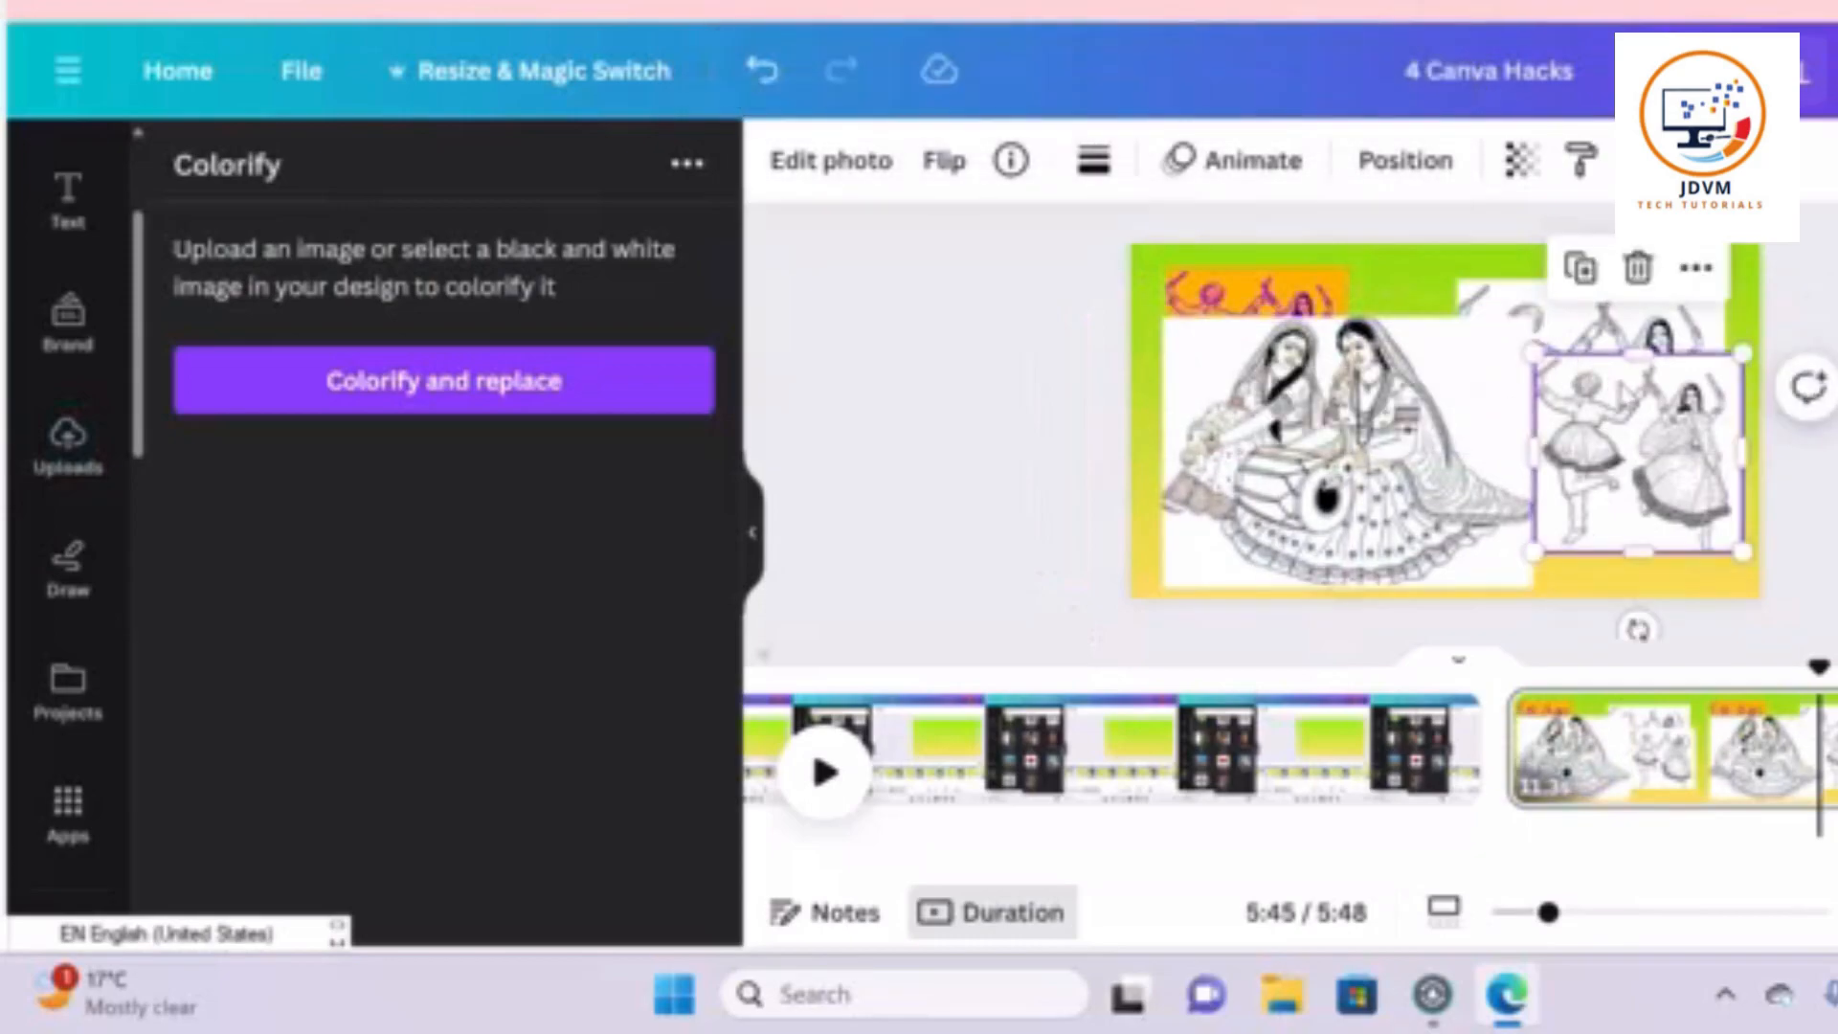
pyautogui.click(1369, 413)
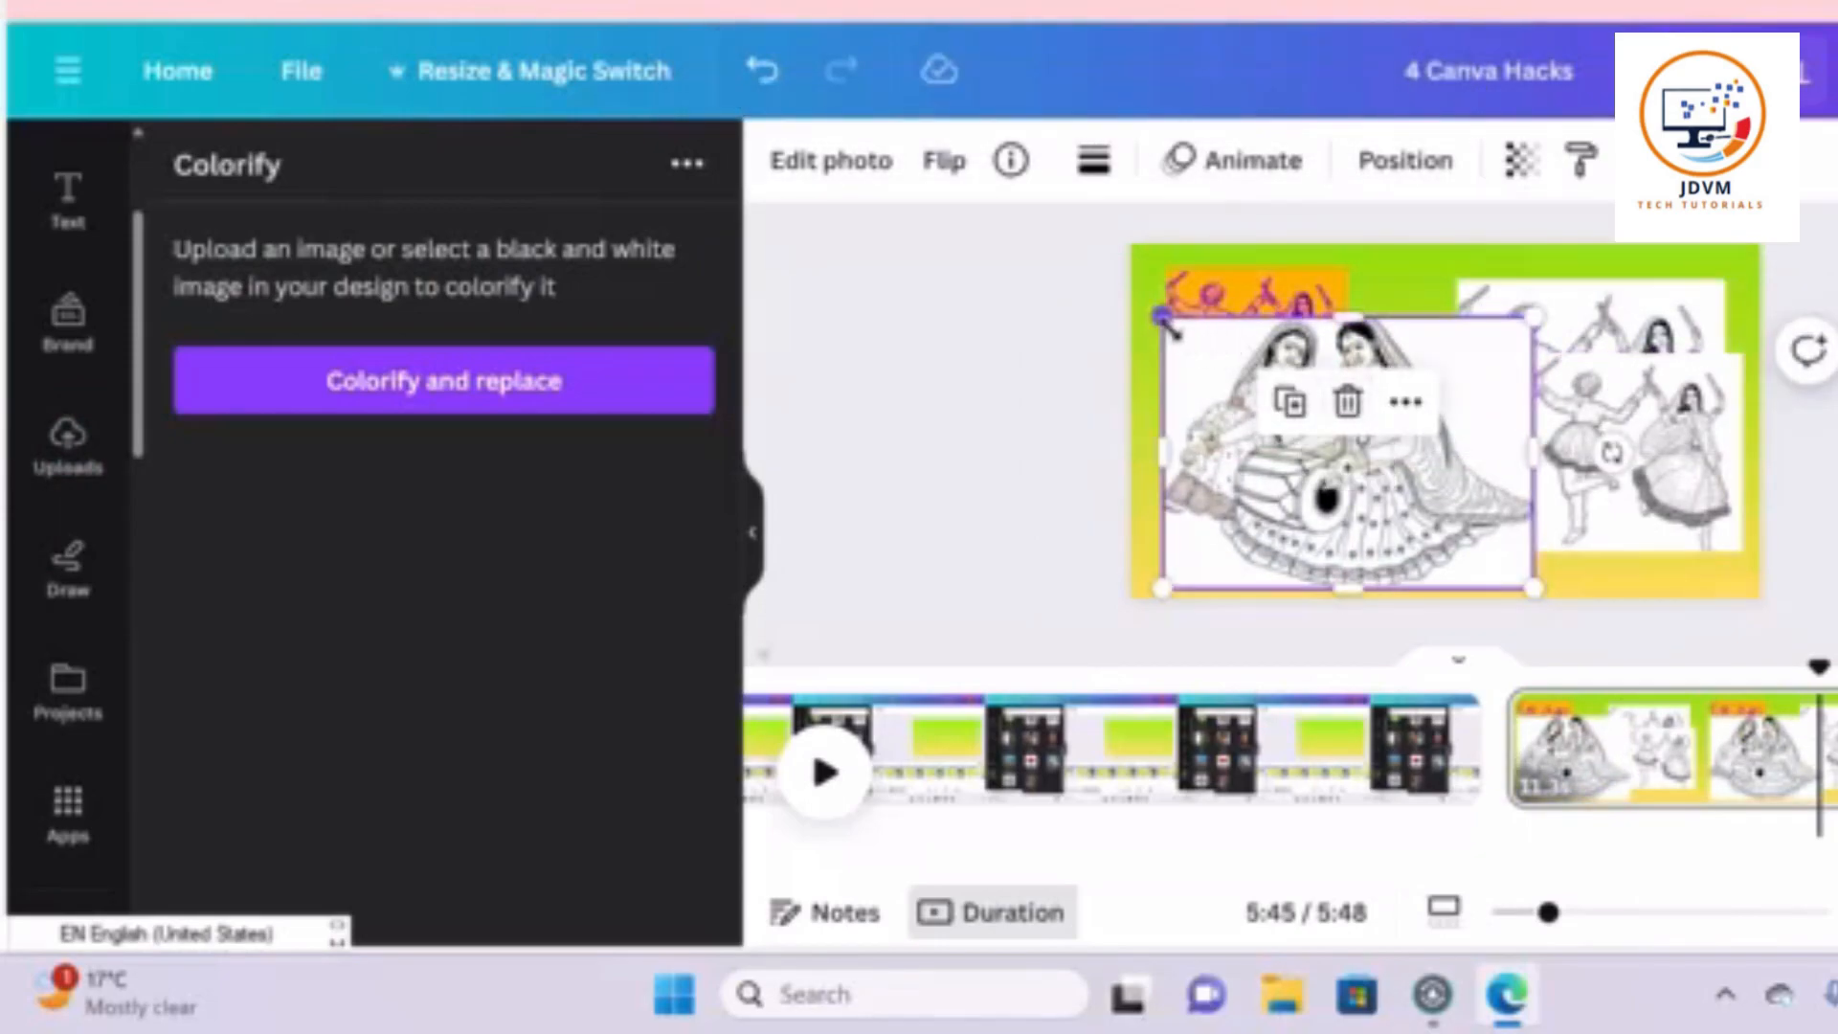
pyautogui.moveTo(1163, 318); pyautogui.dragTo(1305, 390)
pyautogui.moveTo(1409, 495); pyautogui.dragTo(1435, 413)
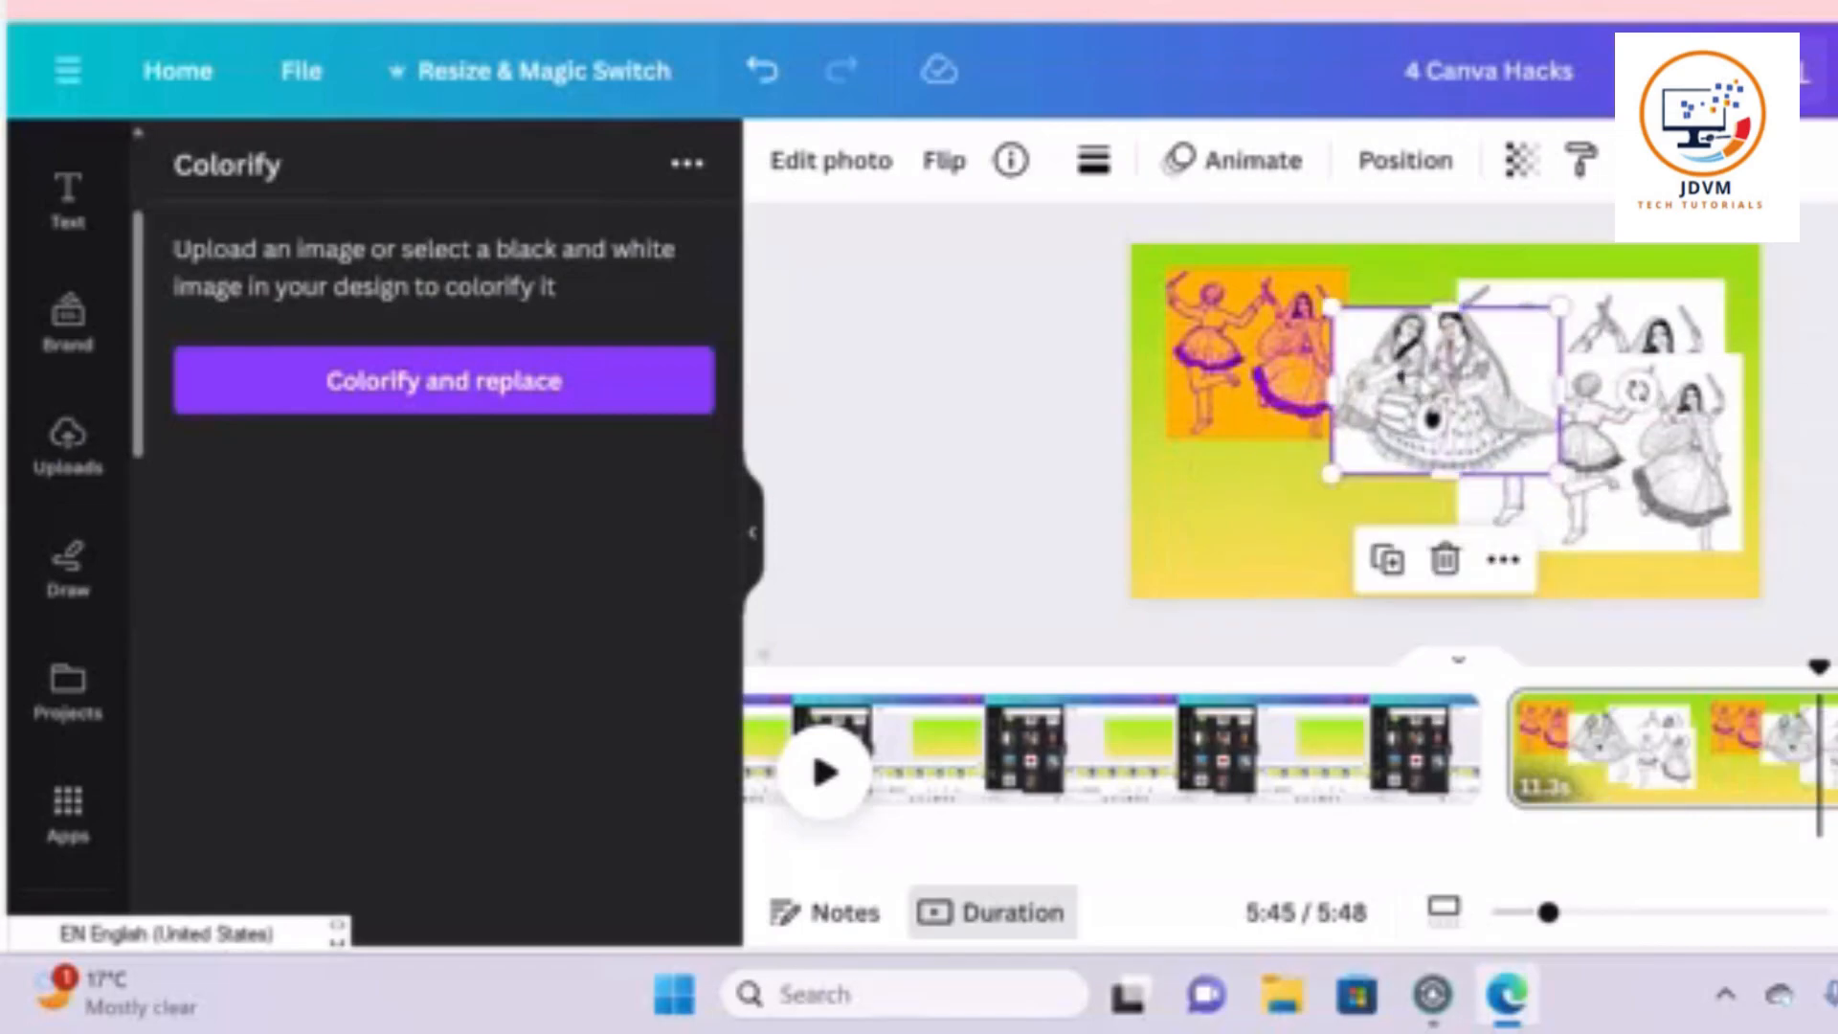
# Add the uploaded portrait photo of the woman in a red top to the page's middle and enlarge it to full page height
pyautogui.click(69, 450)
pyautogui.moveTo(739, 507); pyautogui.dragTo(708, 818)
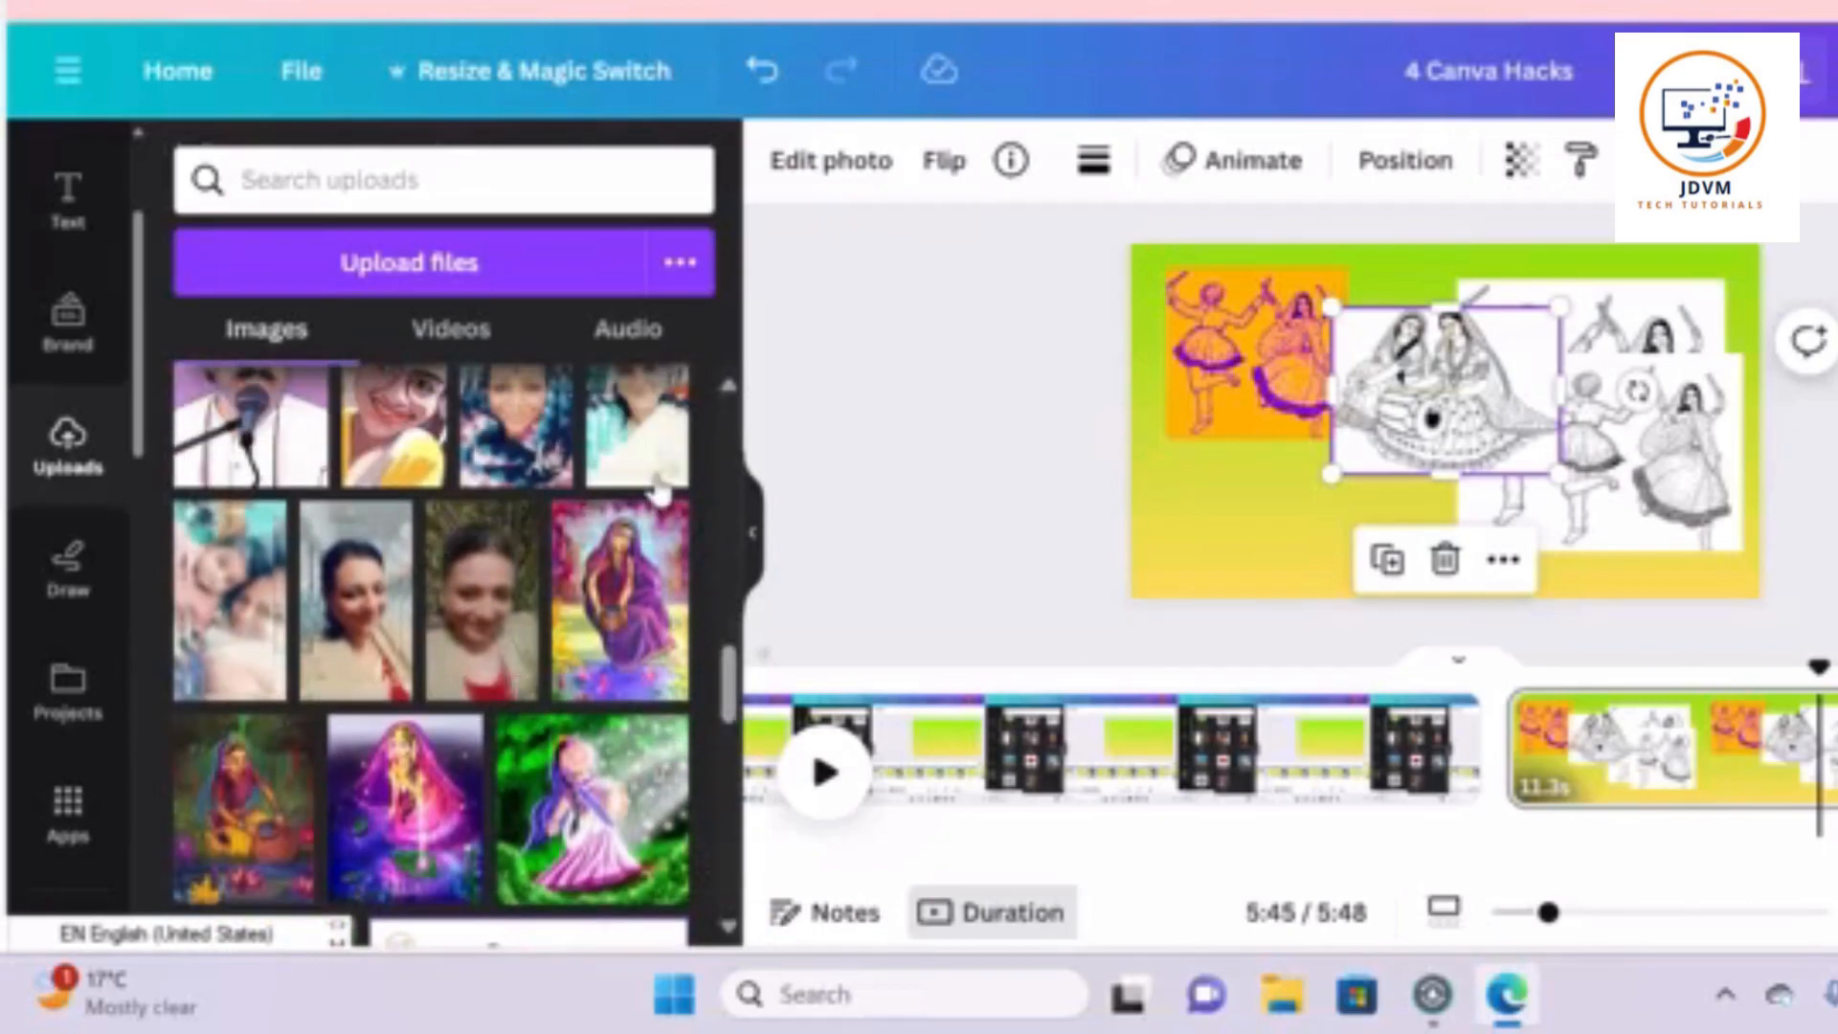
pyautogui.moveTo(490, 661); pyautogui.dragTo(1441, 411)
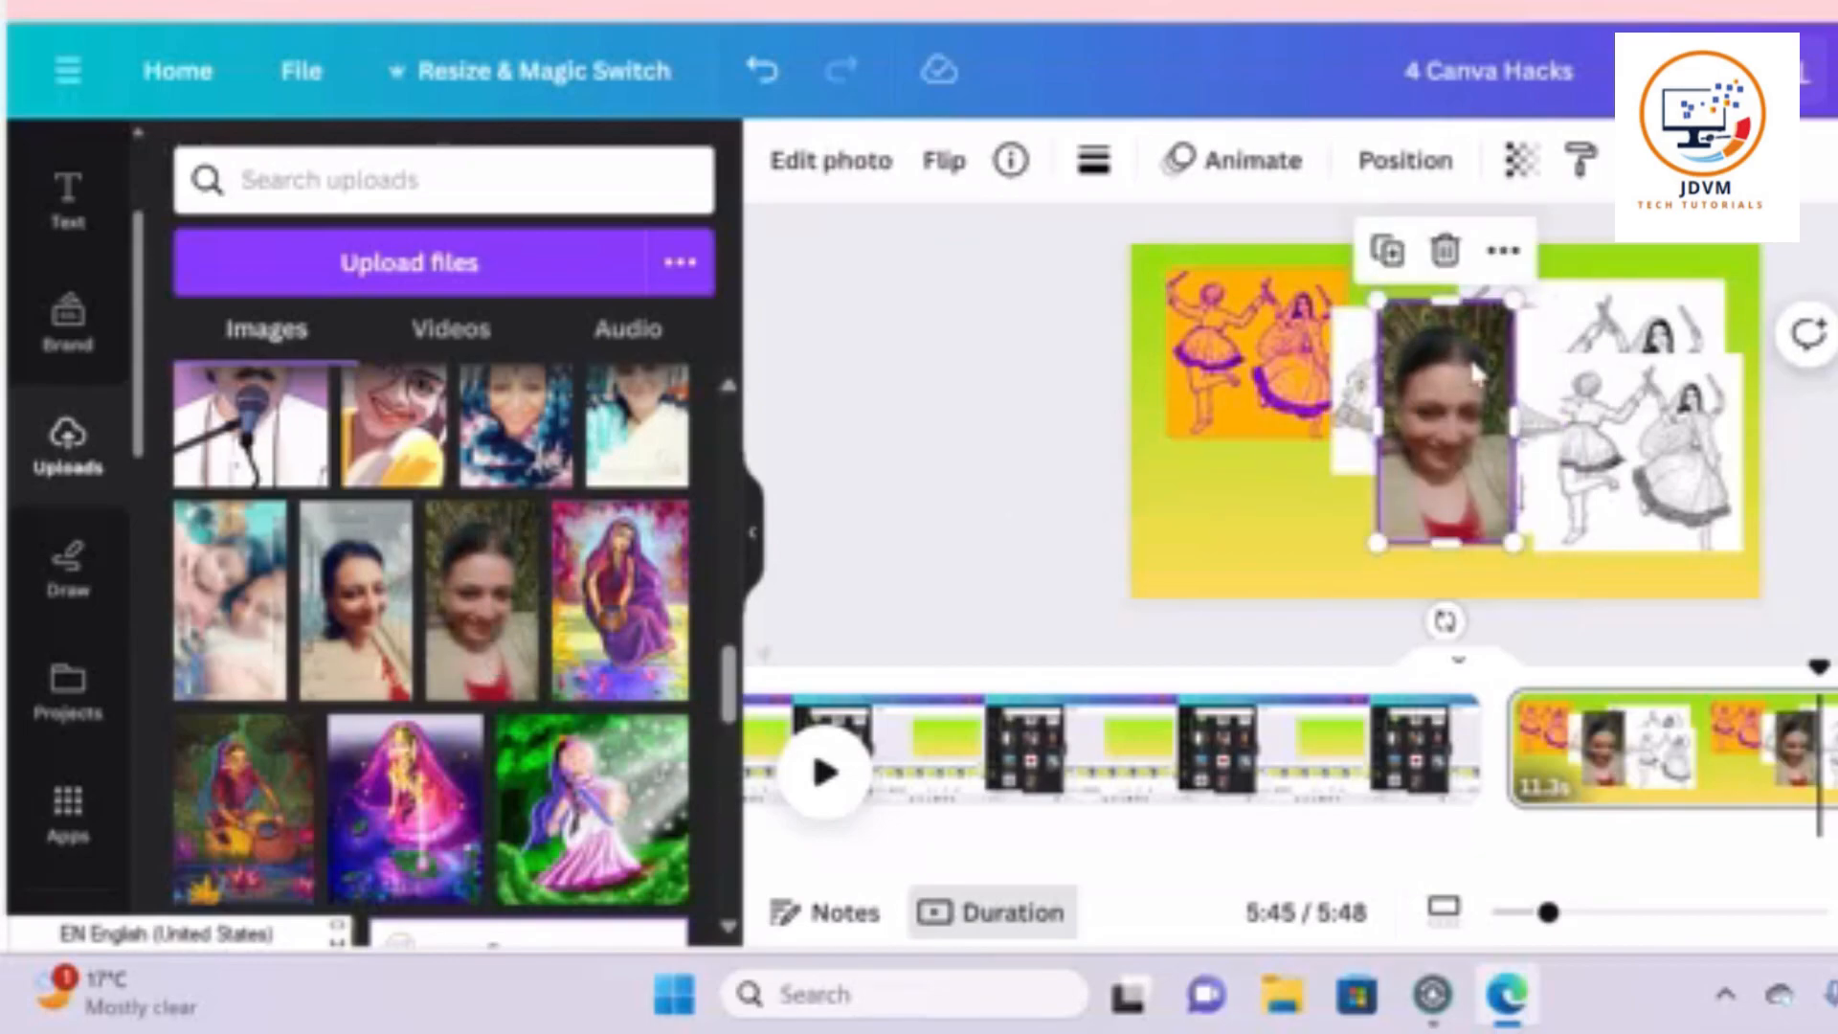
pyautogui.moveTo(1376, 301)
pyautogui.mouseDown()
pyautogui.moveTo(1342, 253)
pyautogui.moveTo(1345, 285)
pyautogui.mouseUp()
pyautogui.moveTo(1513, 541); pyautogui.dragTo(1545, 598)
# Show all photo filters for the portrait, try Noir, and apply the Ink filter from the Mono group
pyautogui.click(878, 182)
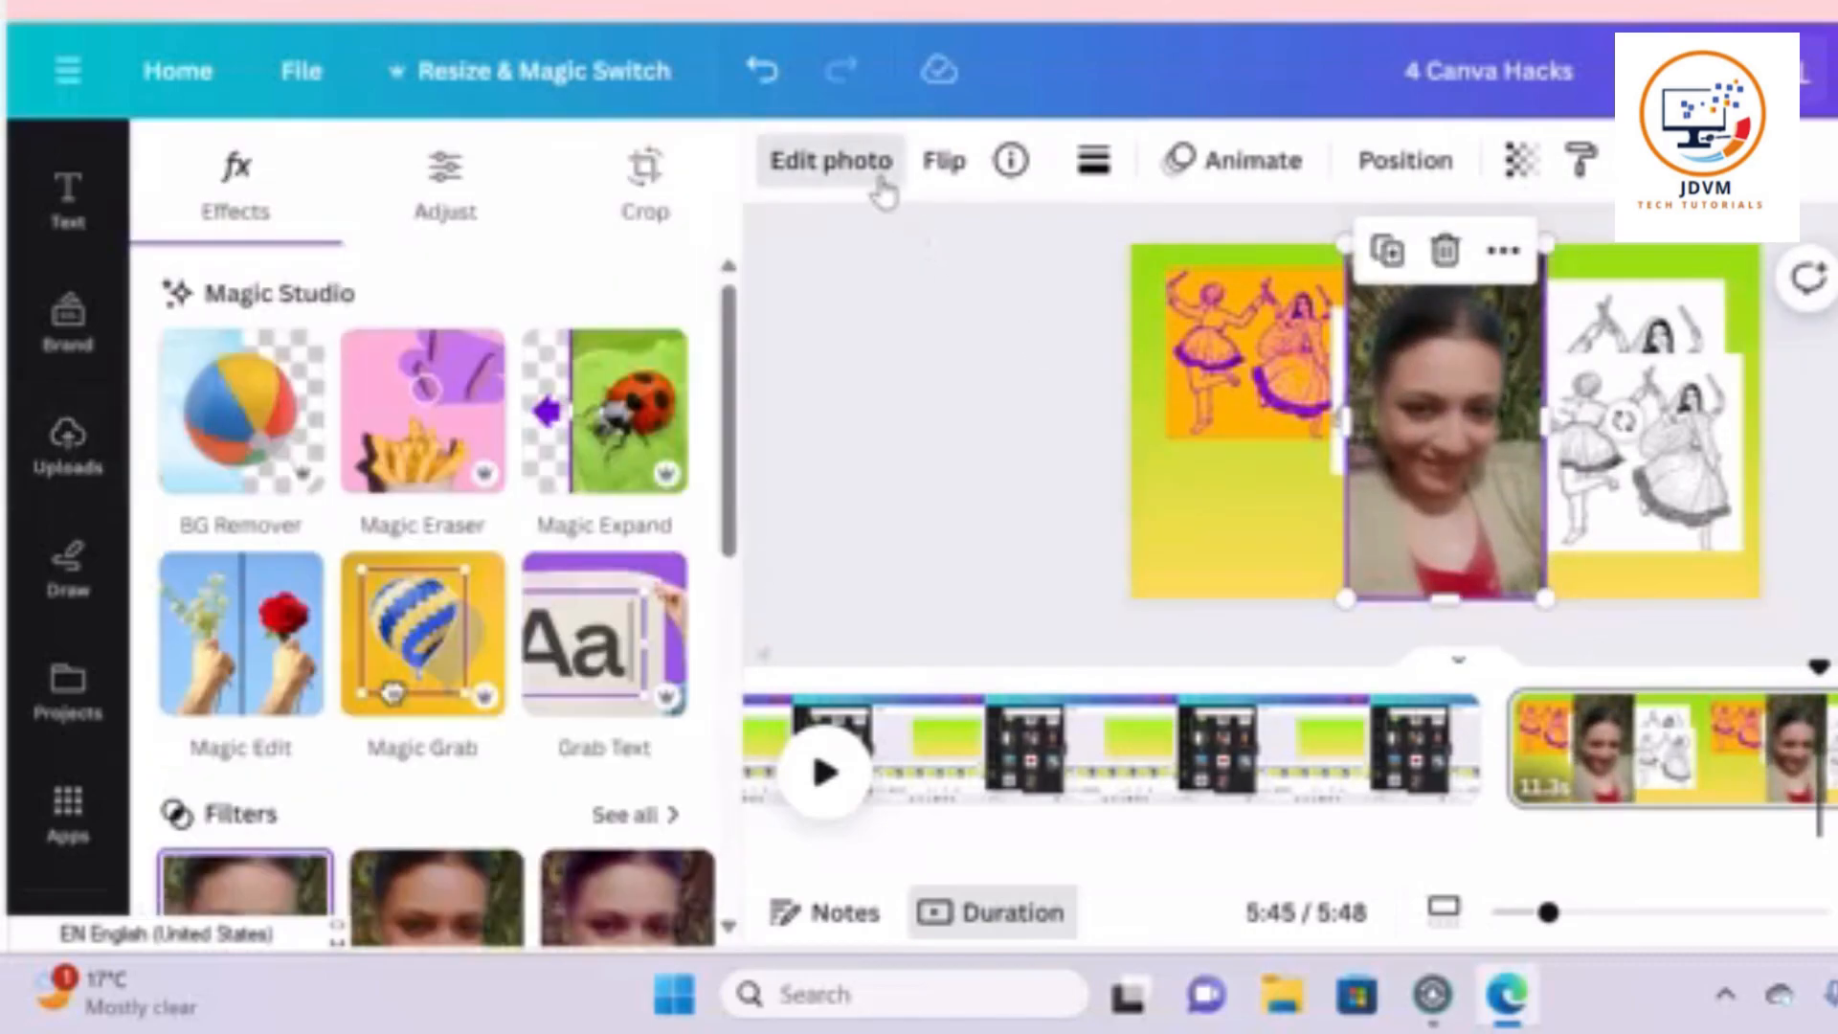
pyautogui.moveTo(739, 362); pyautogui.dragTo(779, 537)
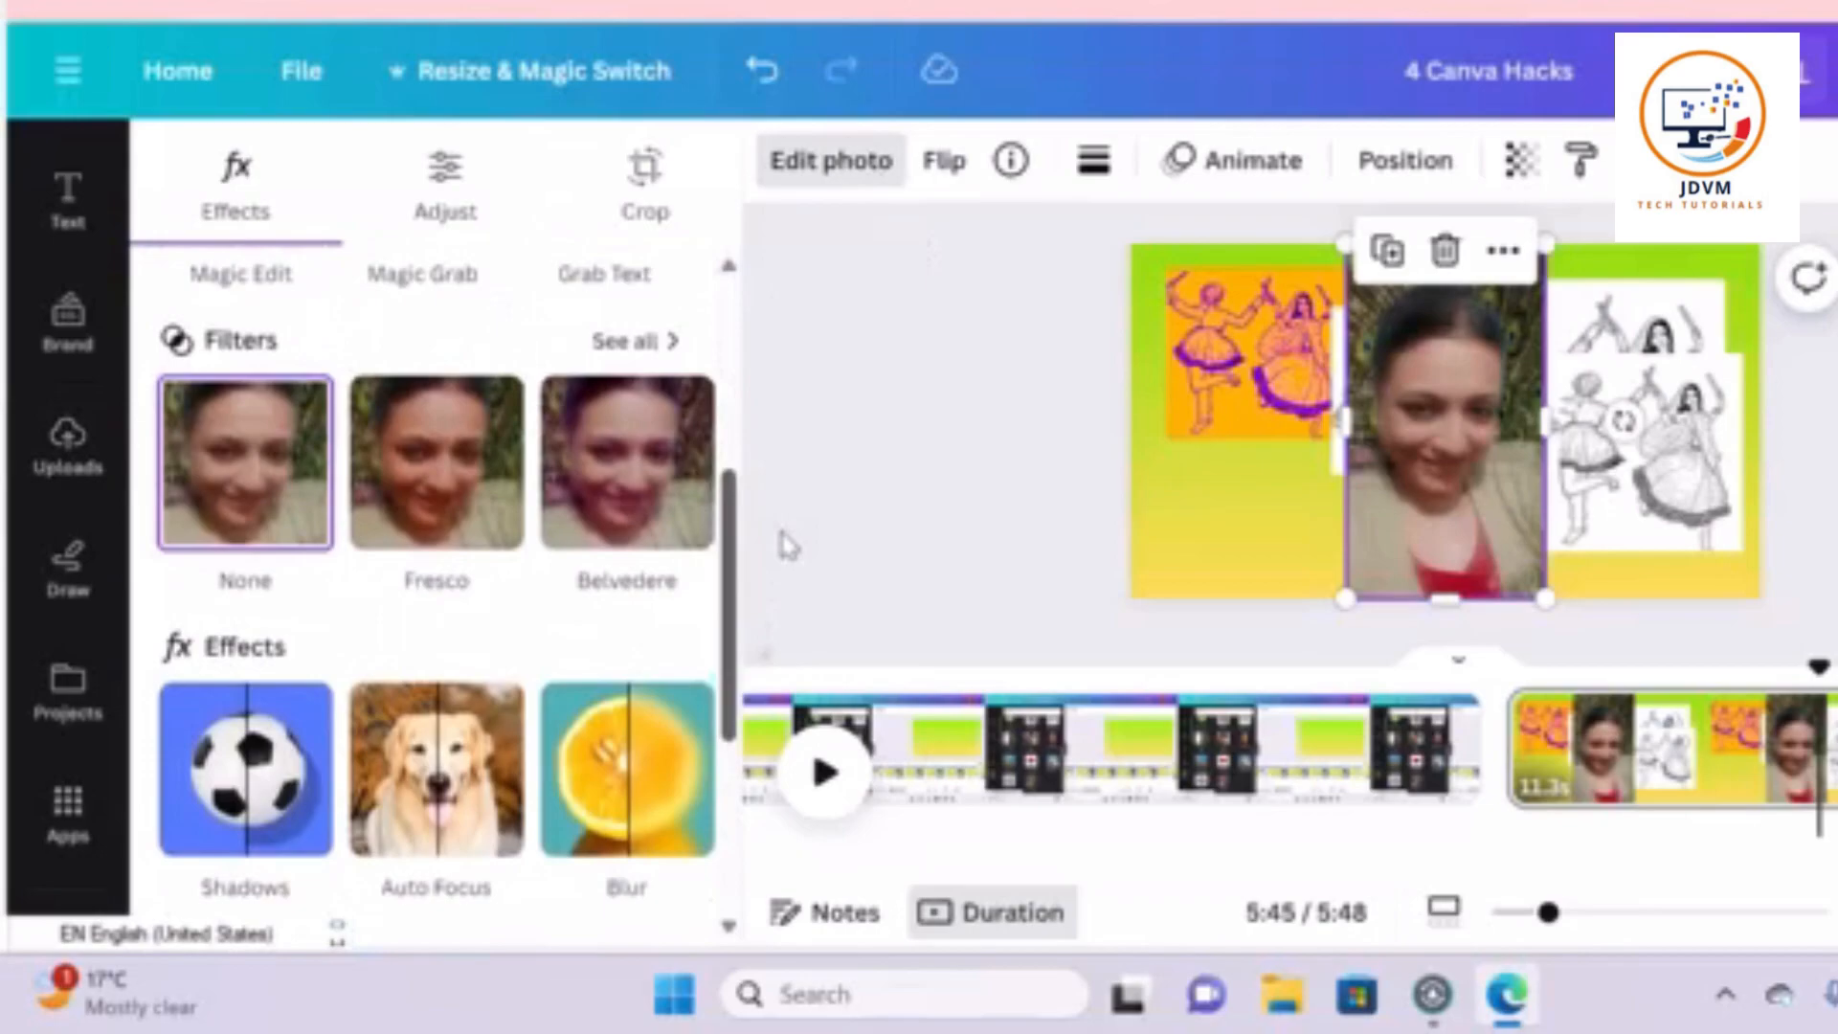
pyautogui.click(655, 354)
pyautogui.moveTo(731, 326); pyautogui.dragTo(720, 813)
pyautogui.click(618, 598)
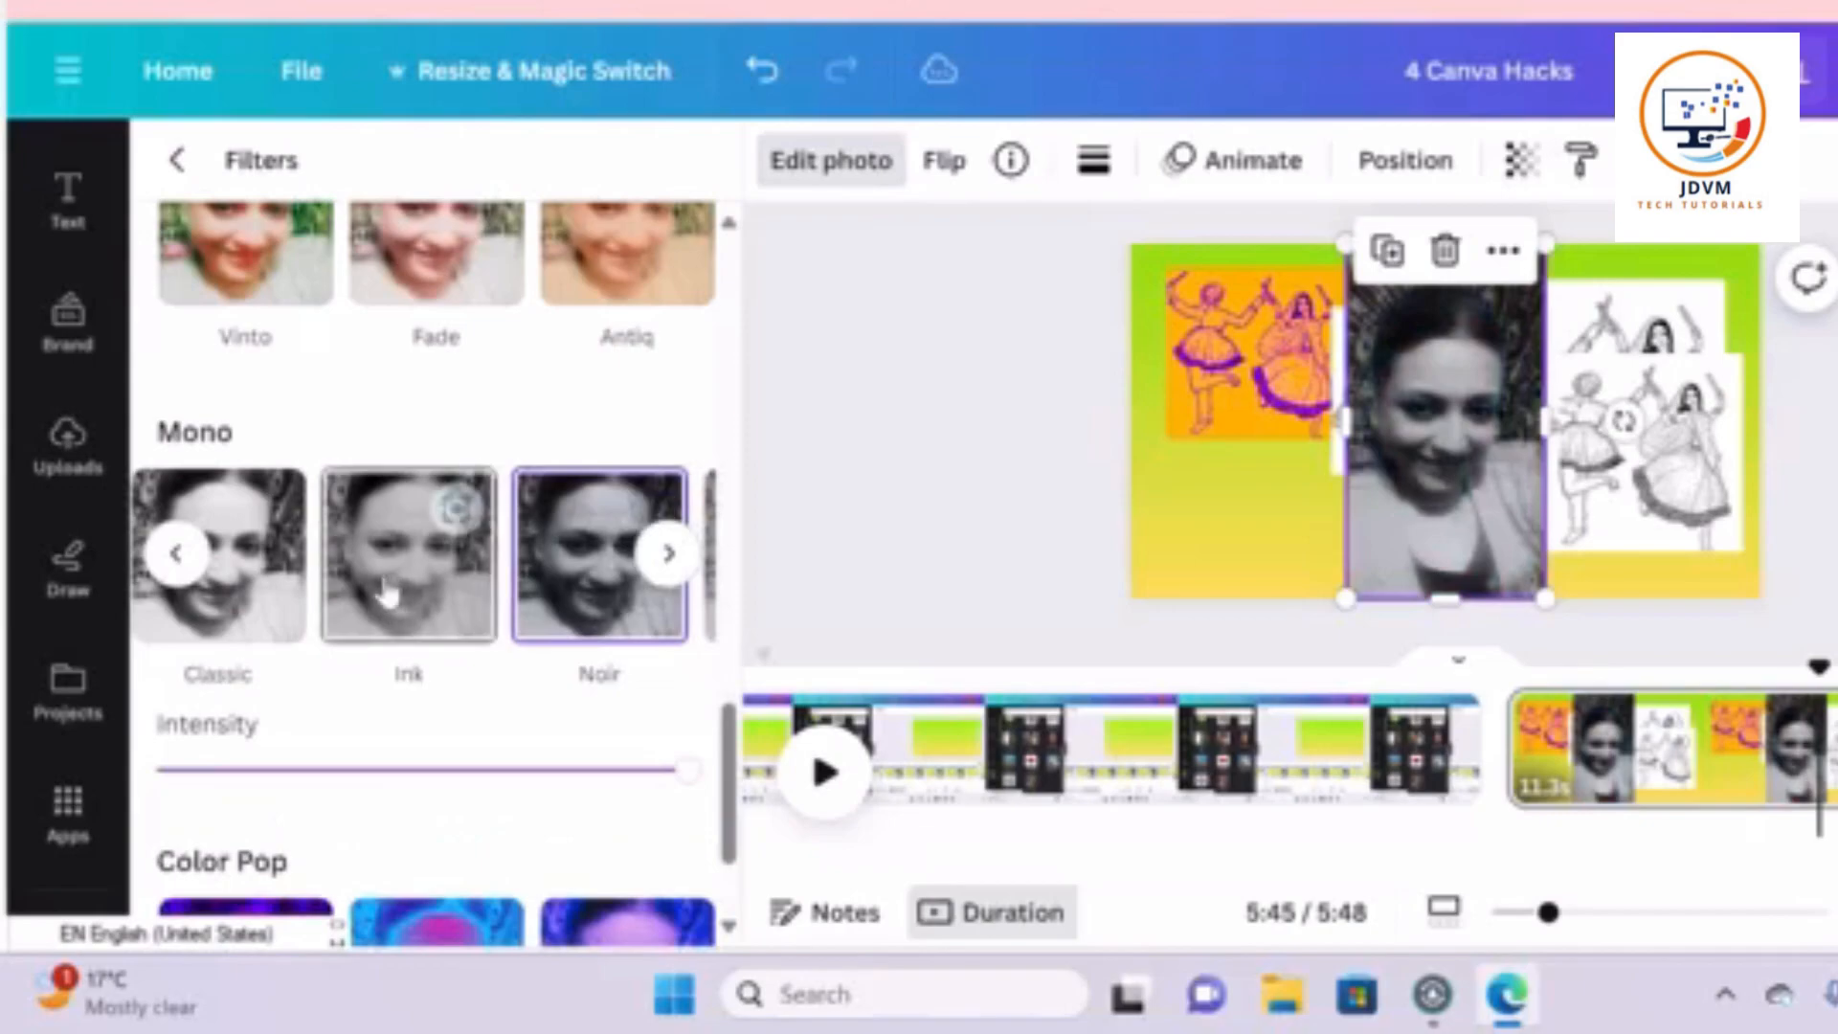
pyautogui.click(575, 586)
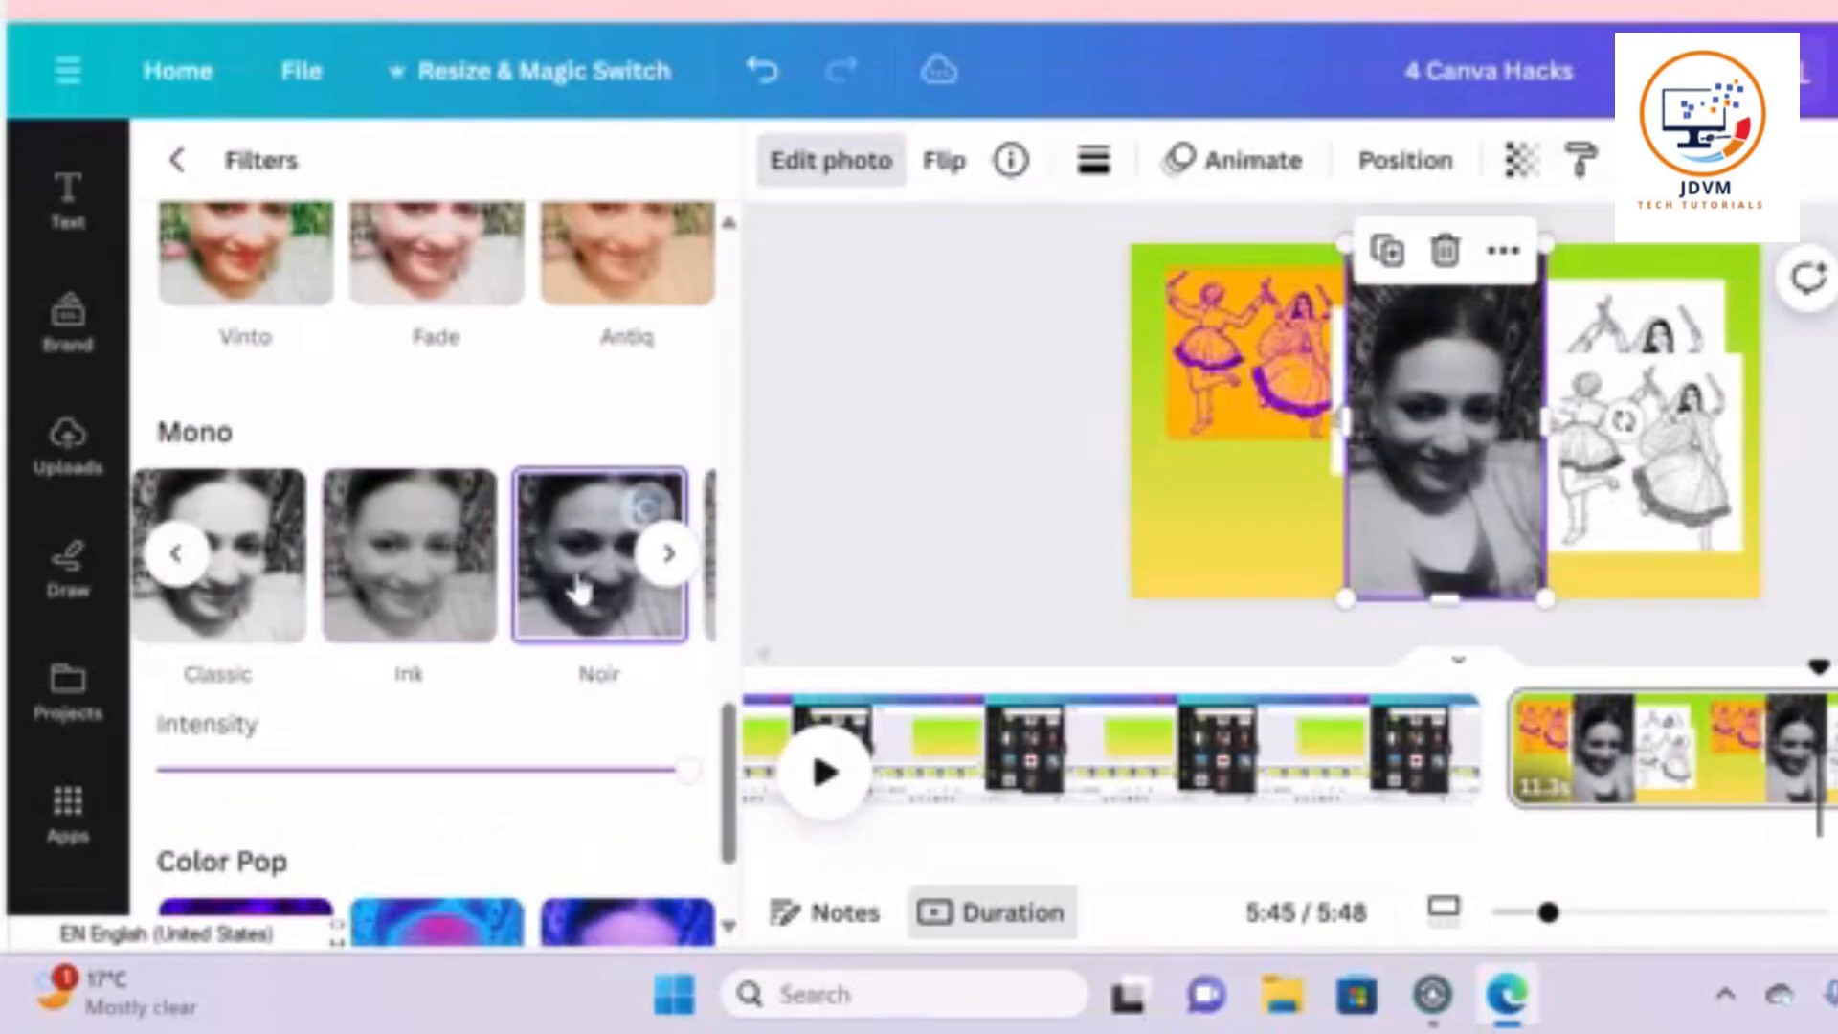
pyautogui.click(410, 589)
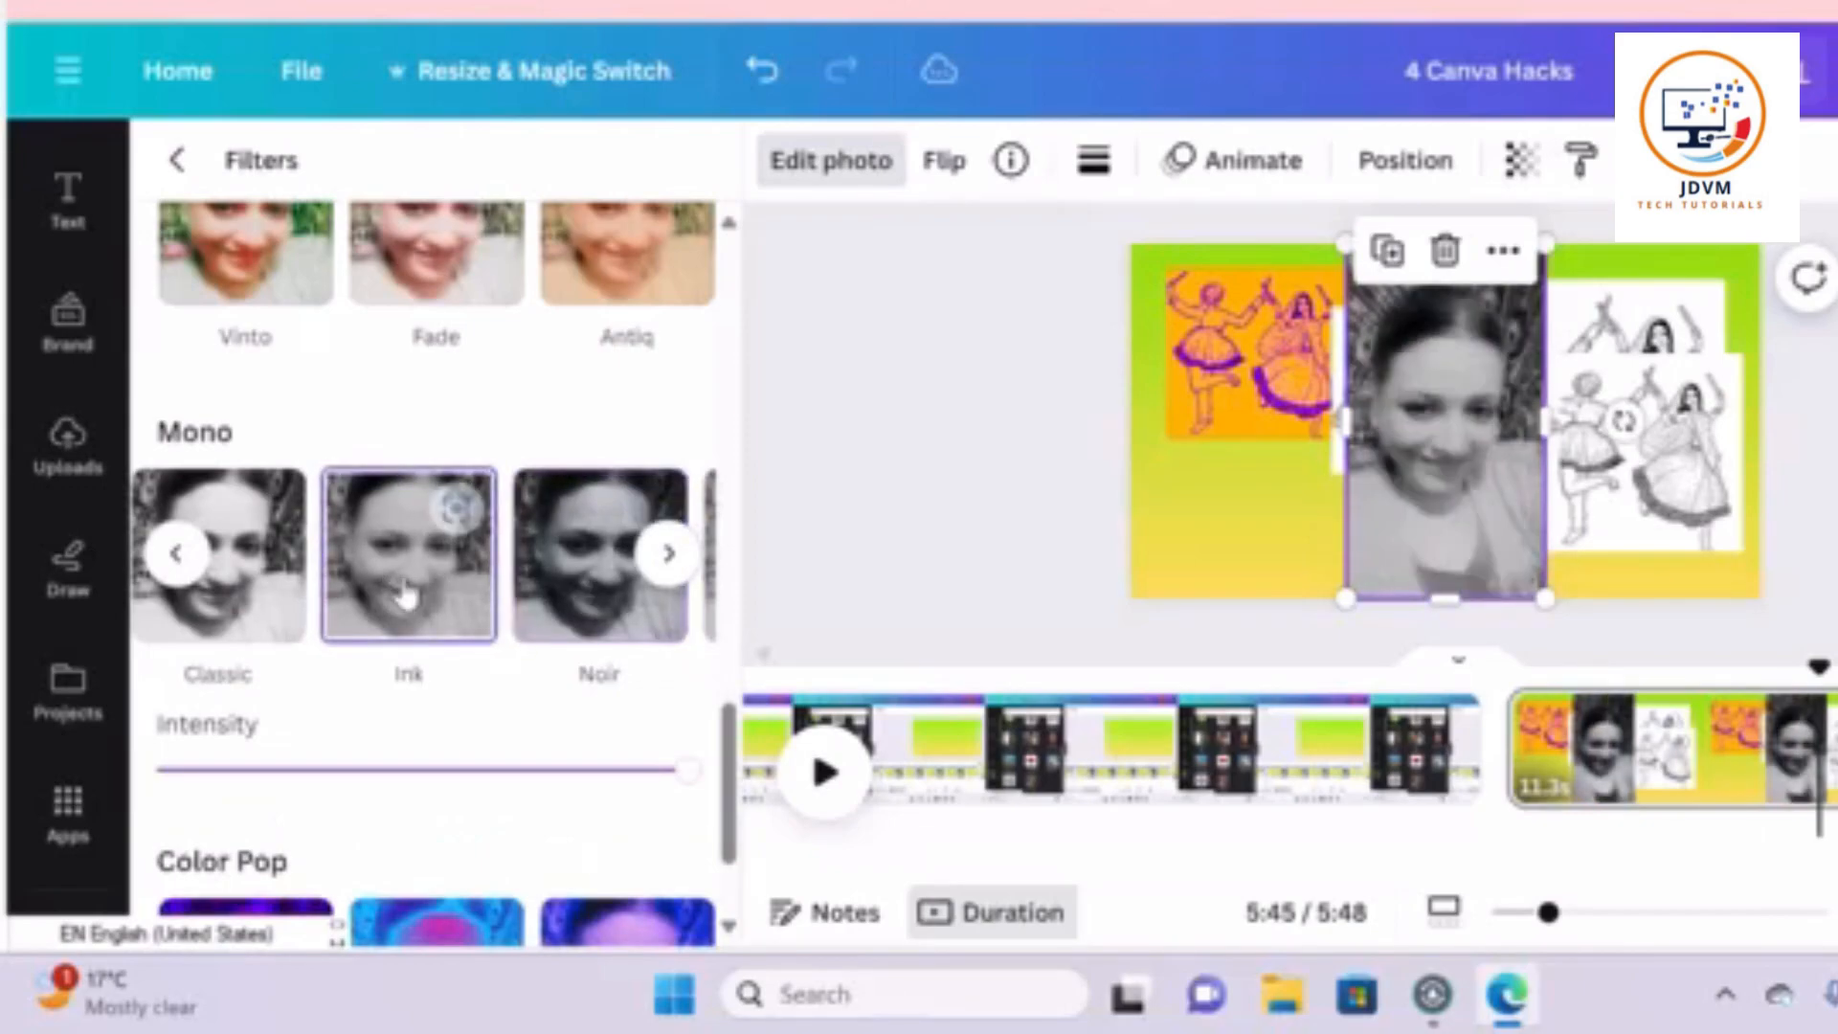
pyautogui.click(1023, 484)
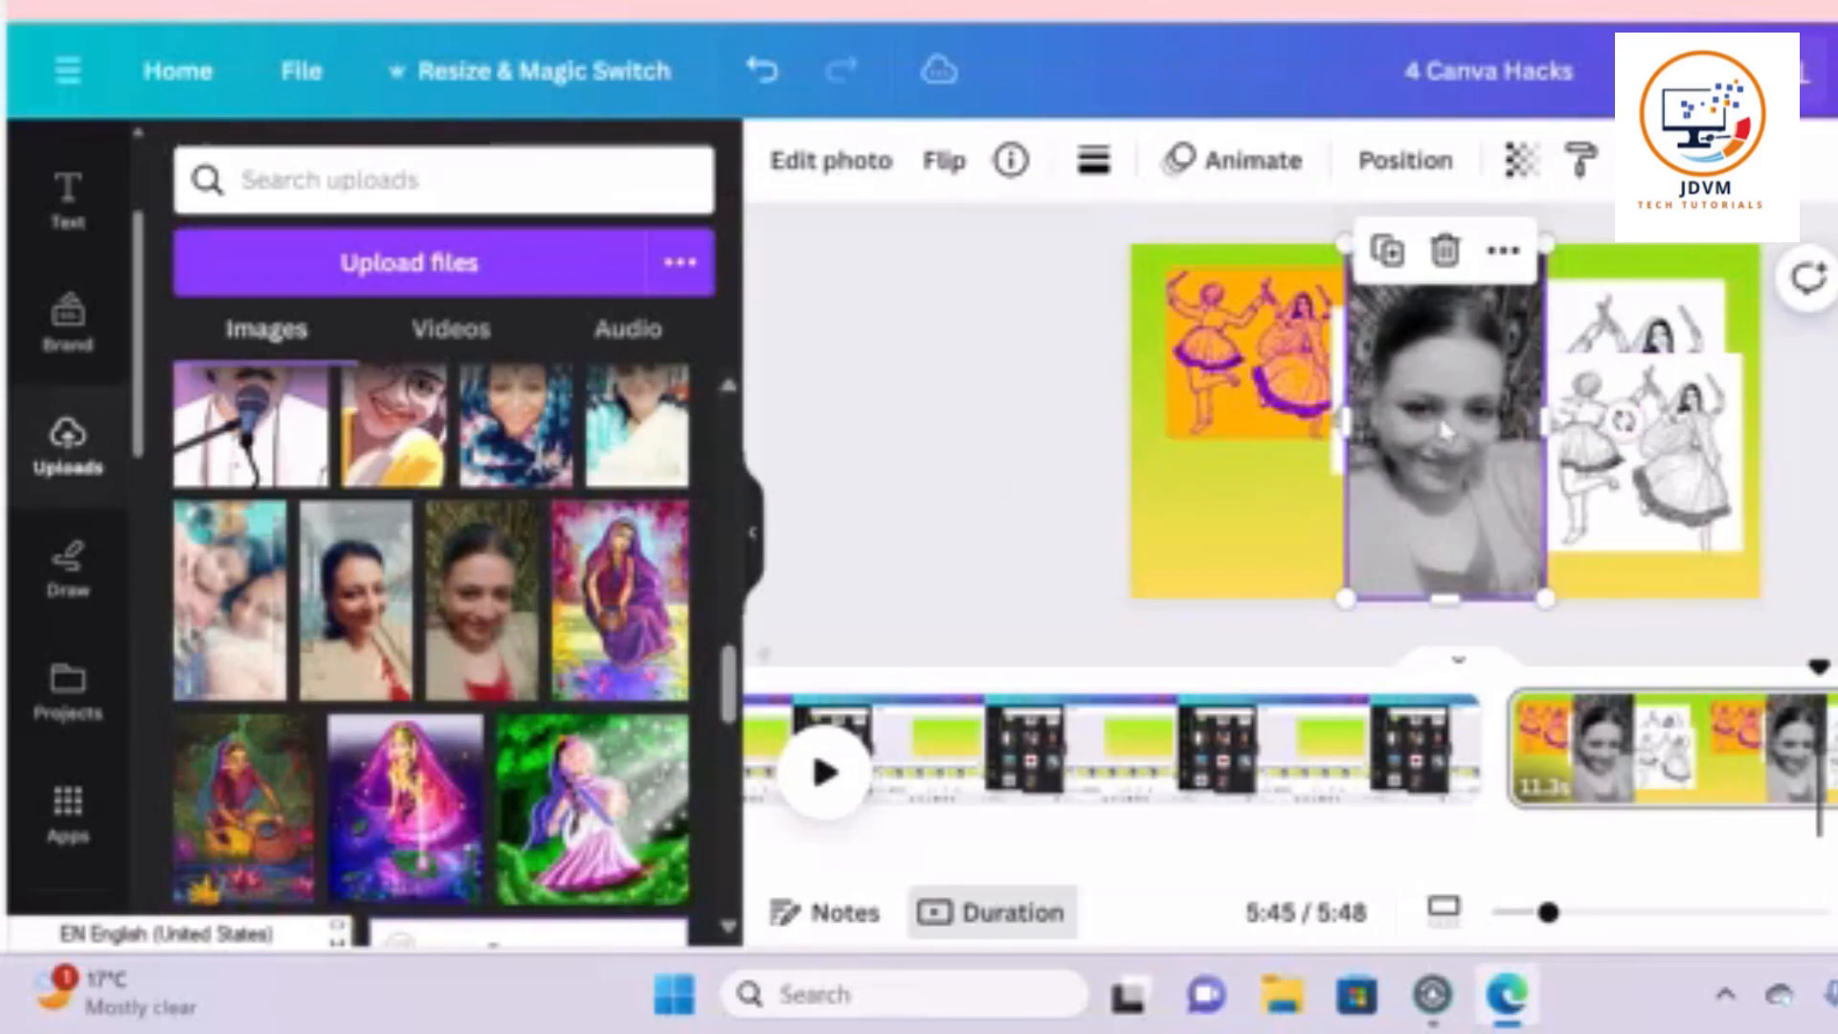
# Colorify and replace the black-and-white portrait photo with the Colorify app
pyautogui.click(63, 821)
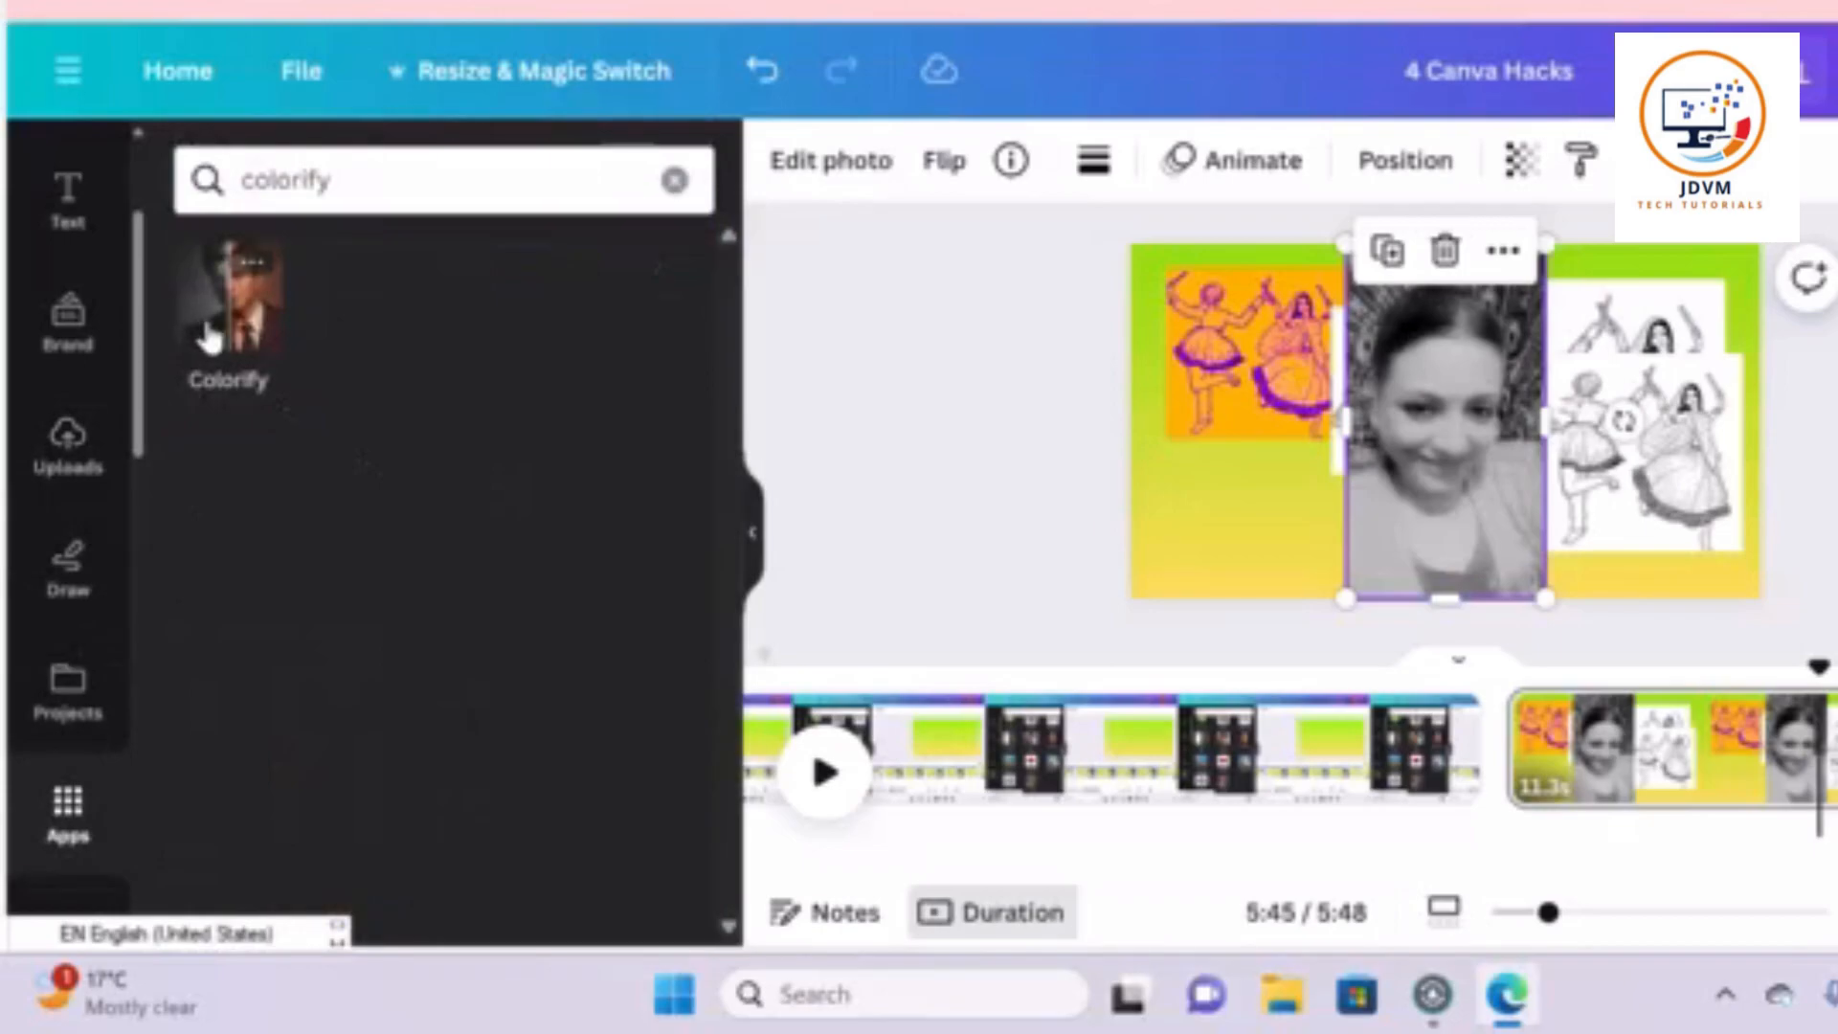
pyautogui.click(211, 331)
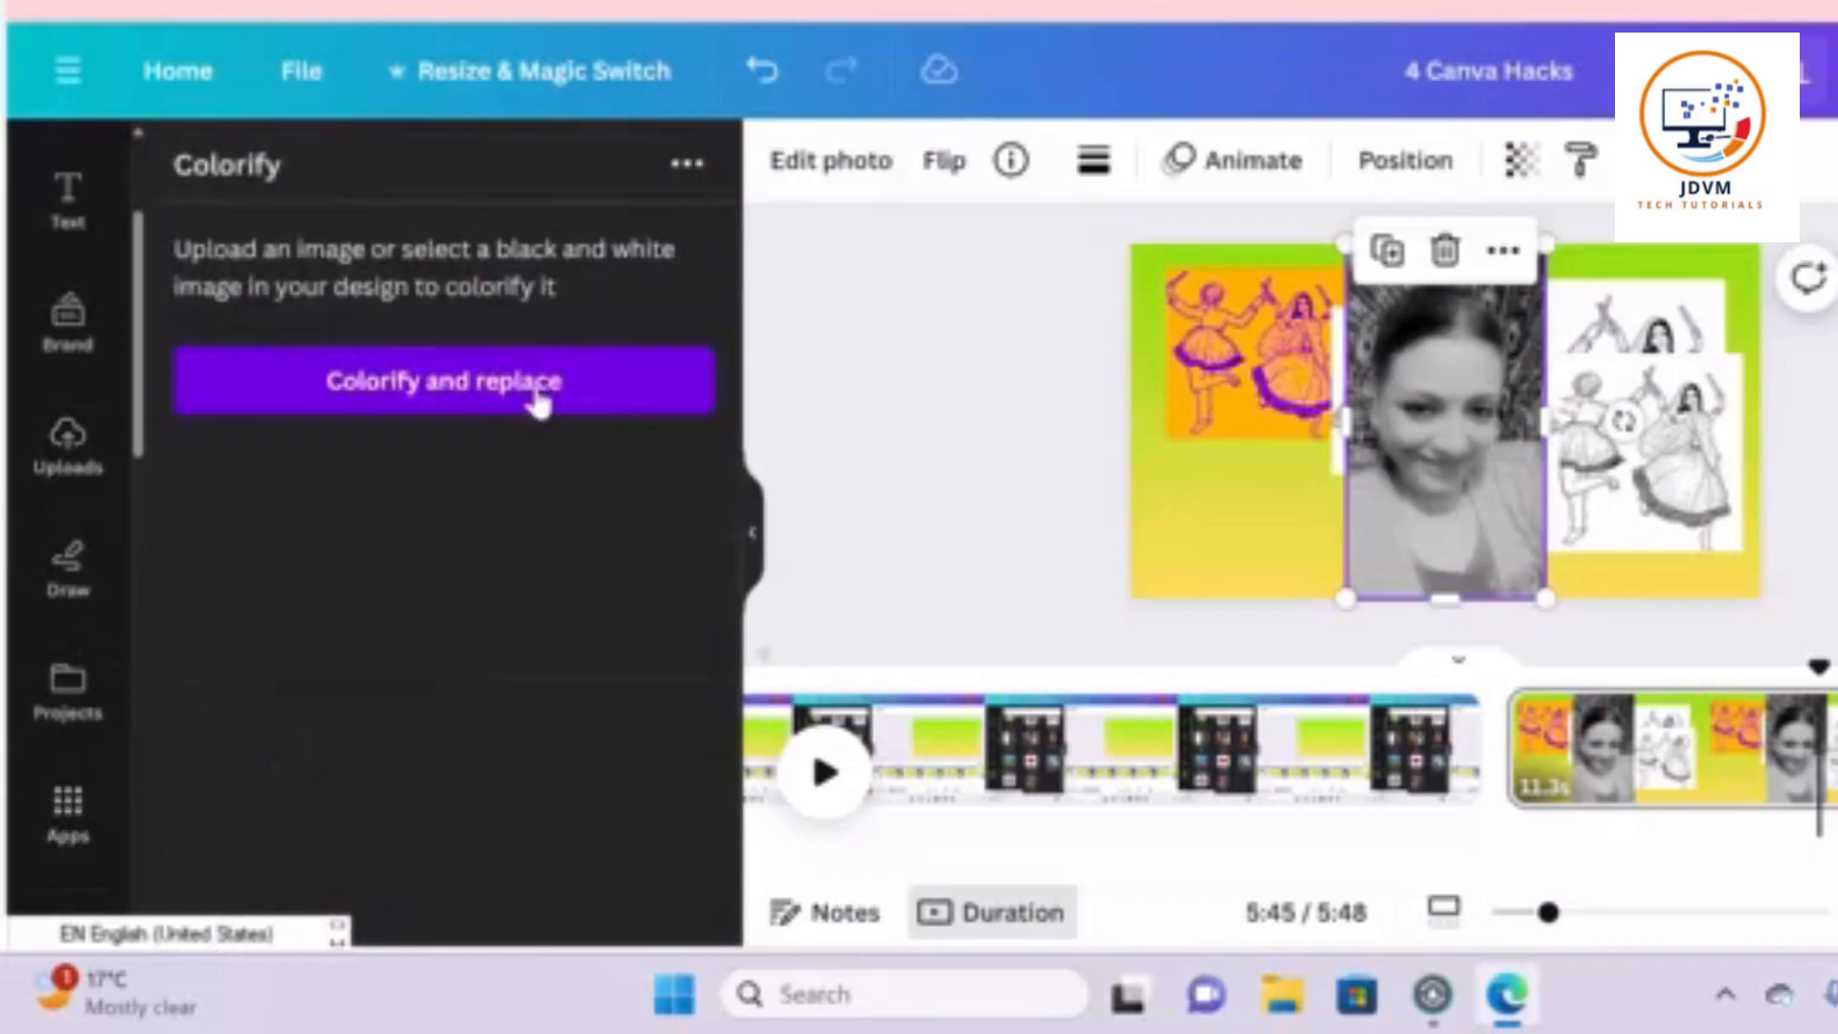
pyautogui.click(539, 403)
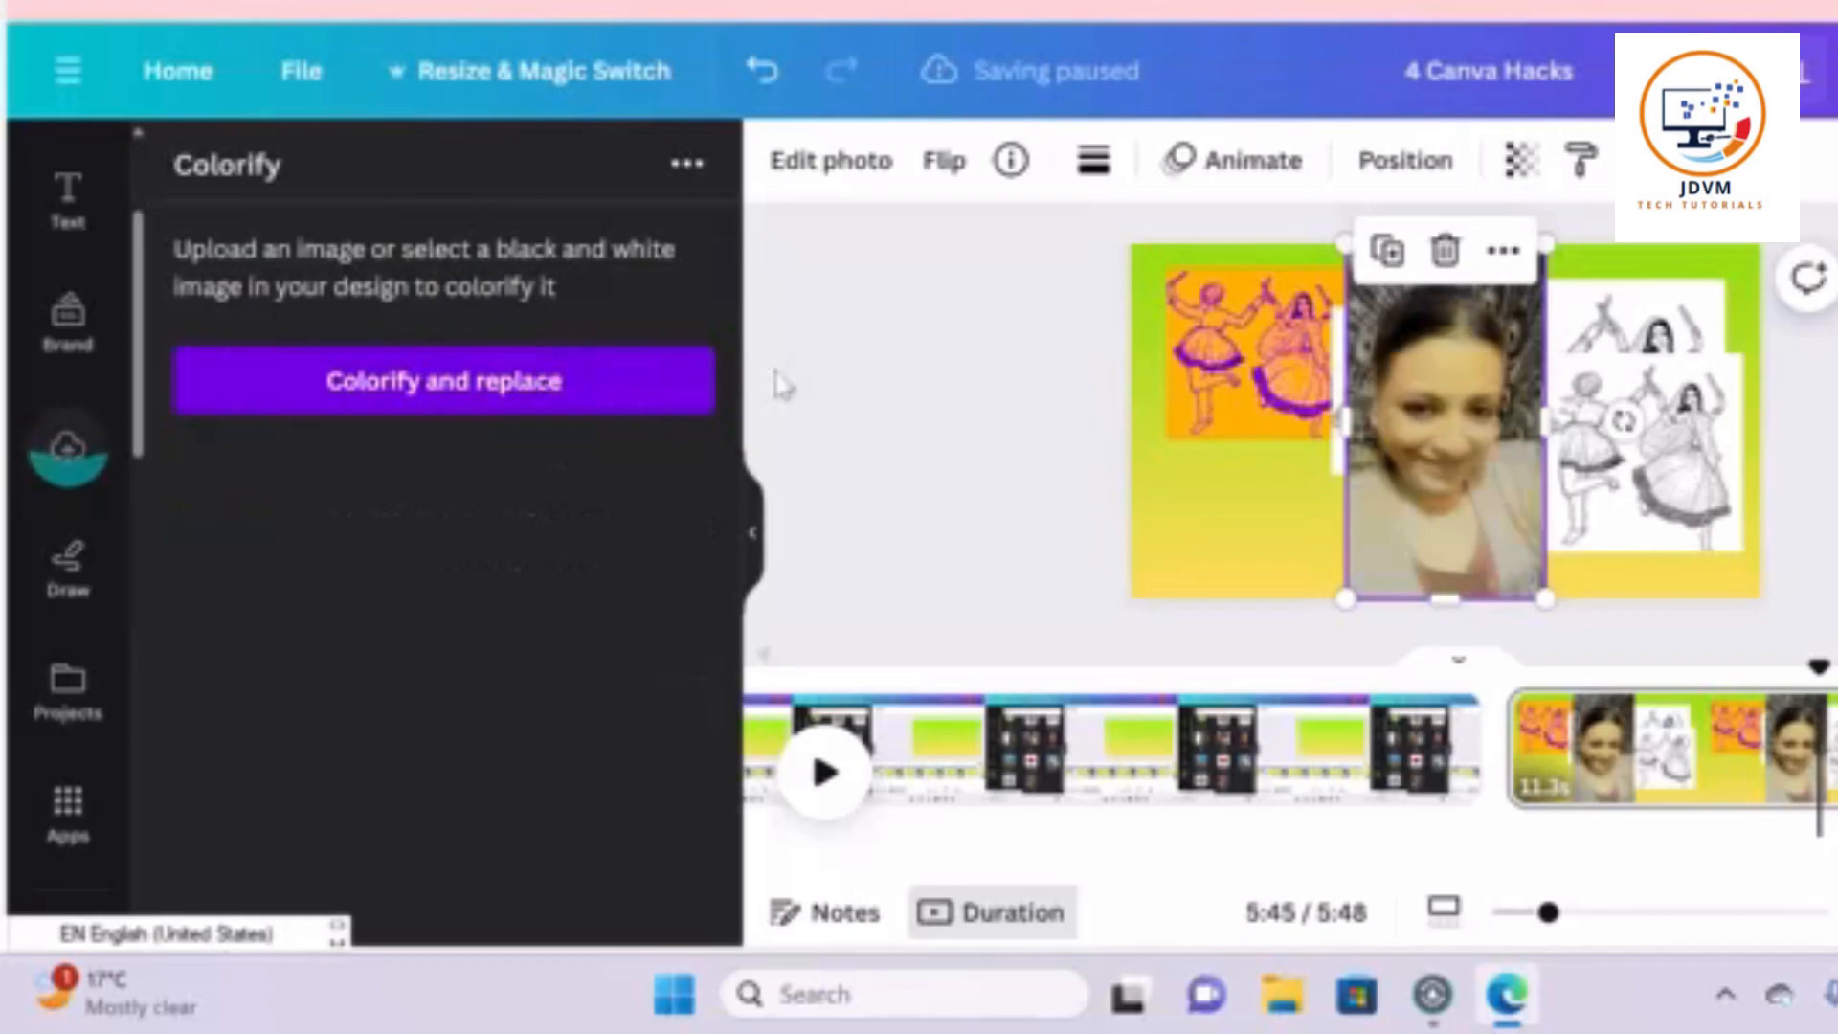
# Reposition the colorified portrait further left on the page, towards the orange dancers drawing
pyautogui.moveTo(1450, 376); pyautogui.dragTo(1280, 370)
pyautogui.moveTo(1379, 418)
pyautogui.mouseDown()
pyautogui.moveTo(1468, 412)
pyautogui.moveTo(1349, 379)
pyautogui.moveTo(1393, 382)
pyautogui.mouseUp()
pyautogui.click(1598, 446)
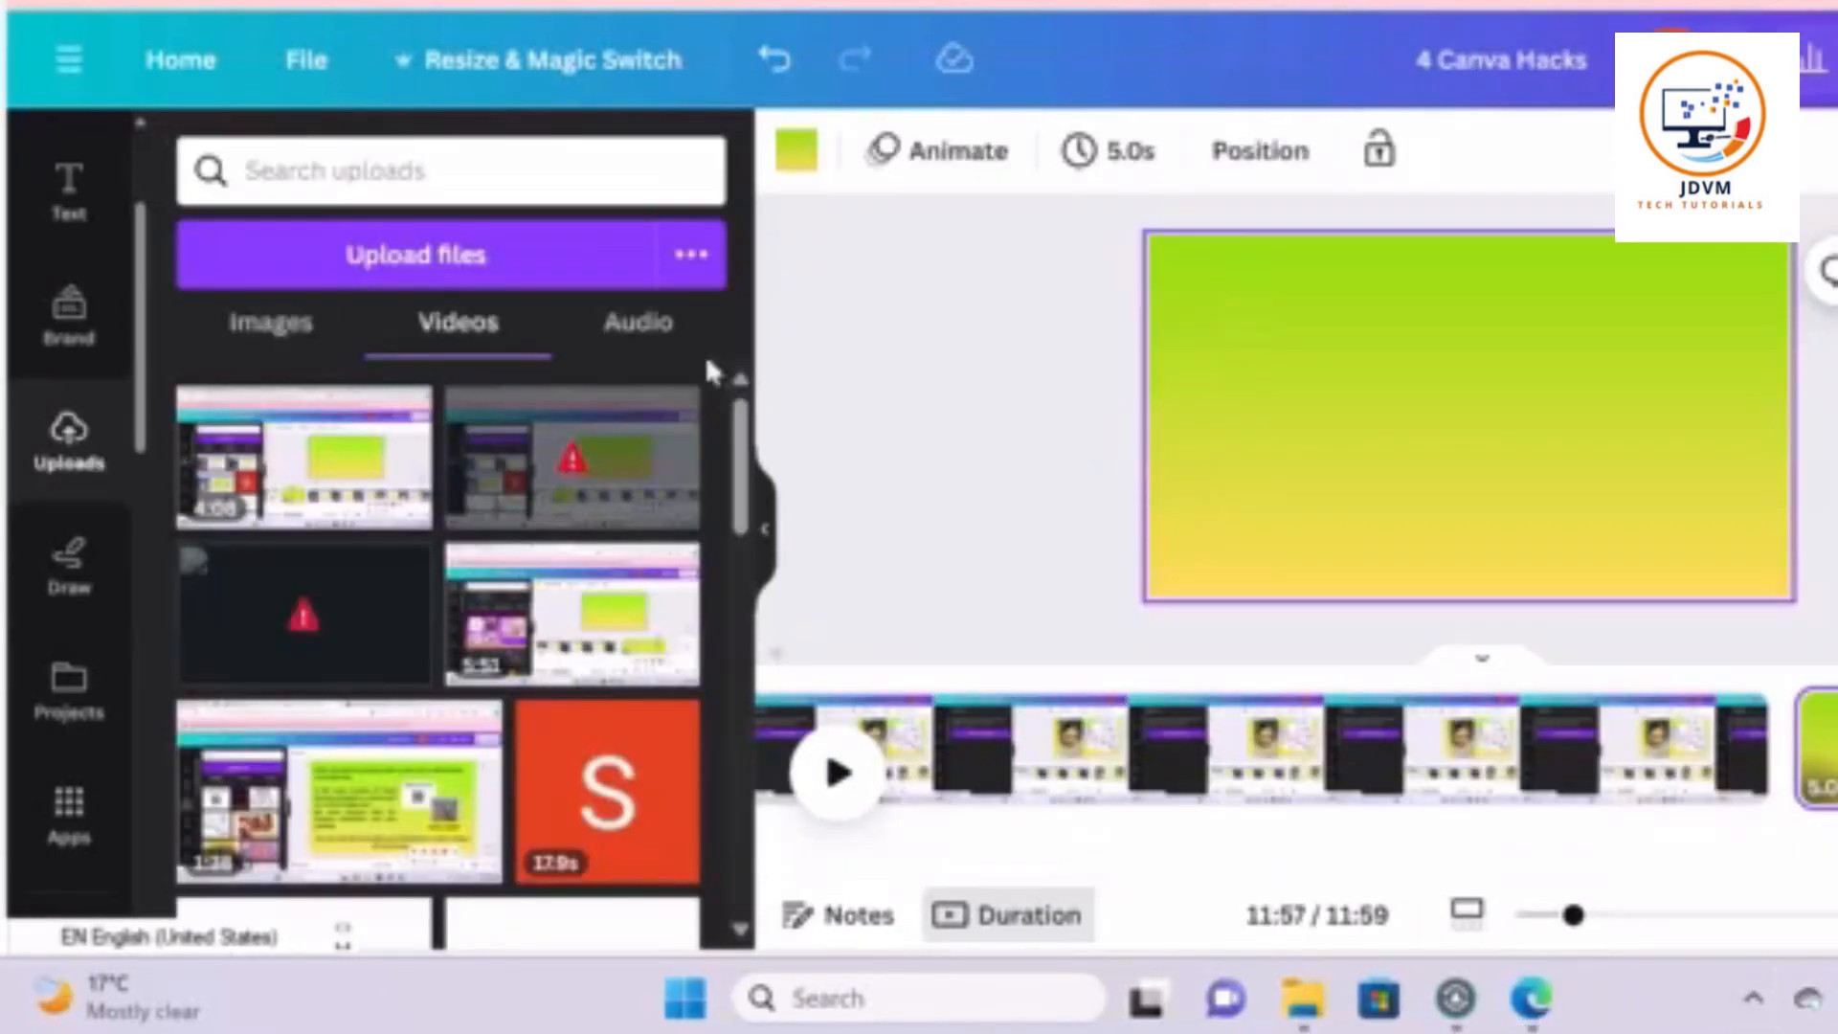
# Search the apps for "type" and open the TypeGradient app
pyautogui.click(69, 843)
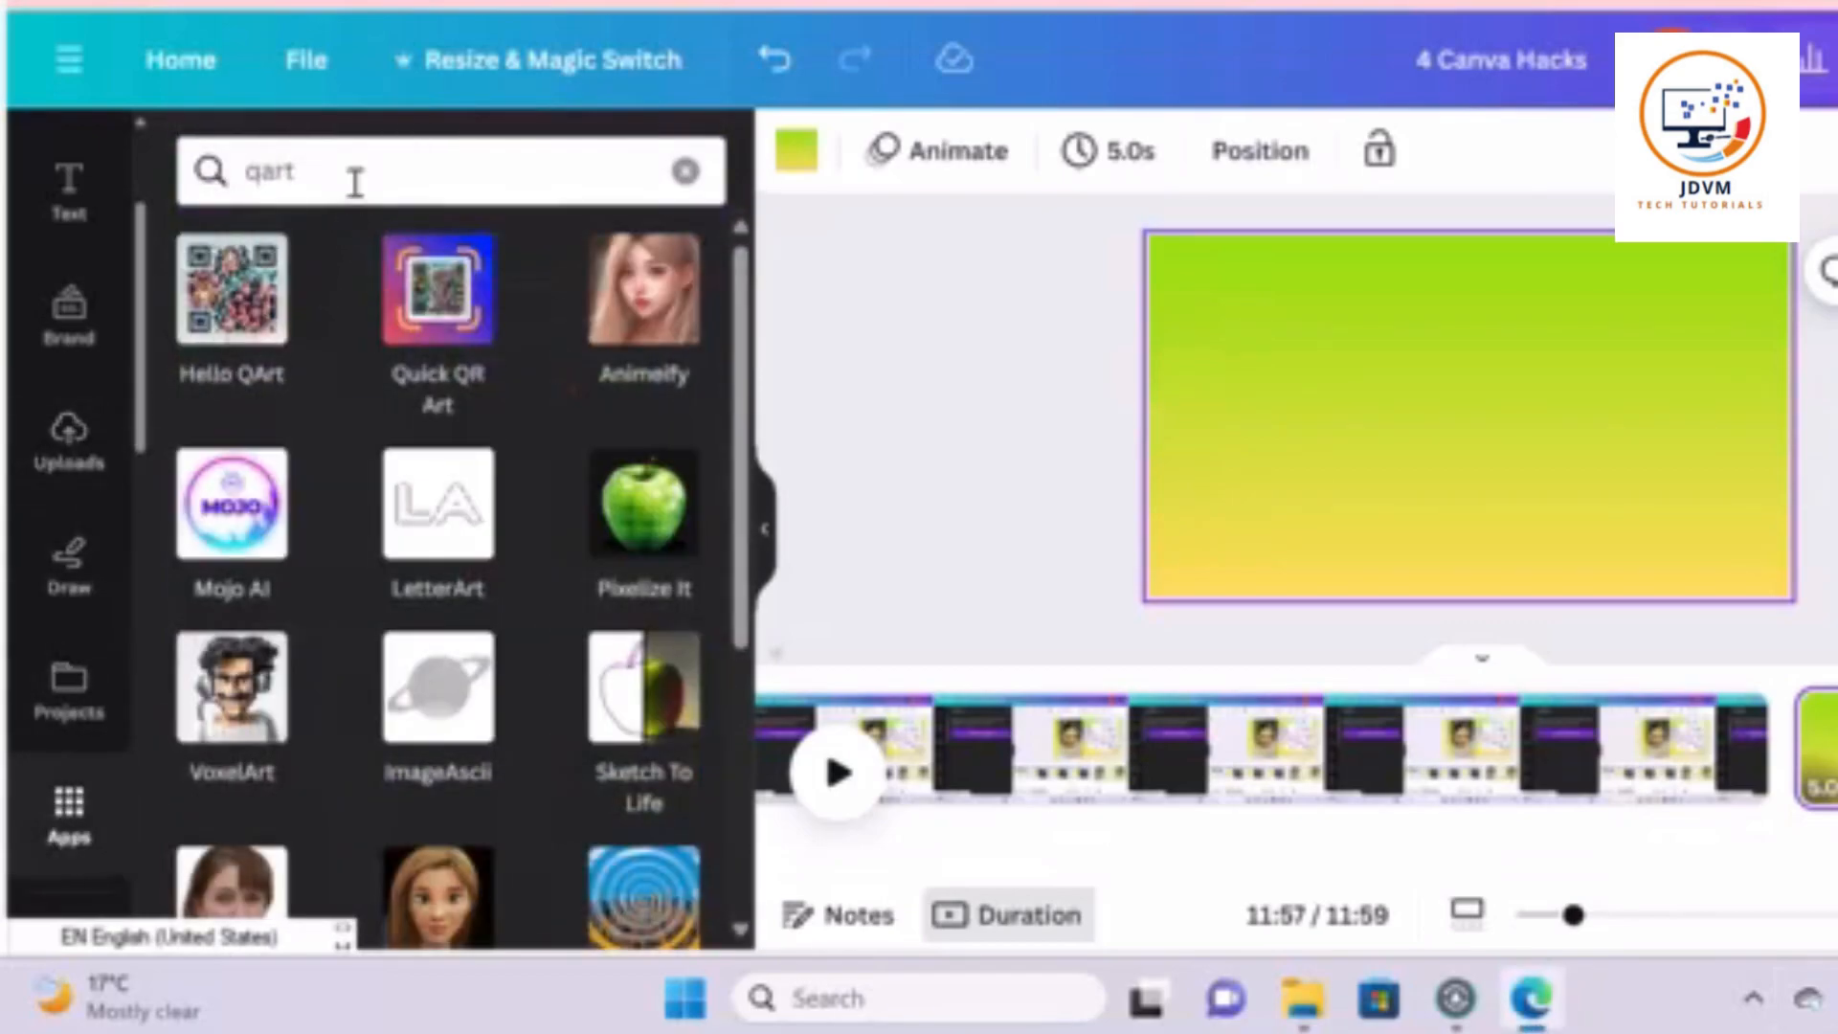
pyautogui.click(355, 182)
pyautogui.press('BackSpace')
pyautogui.press('BackSpace')
pyautogui.press('BackSpace')
pyautogui.press('BackSpace')
pyautogui.write('ty')
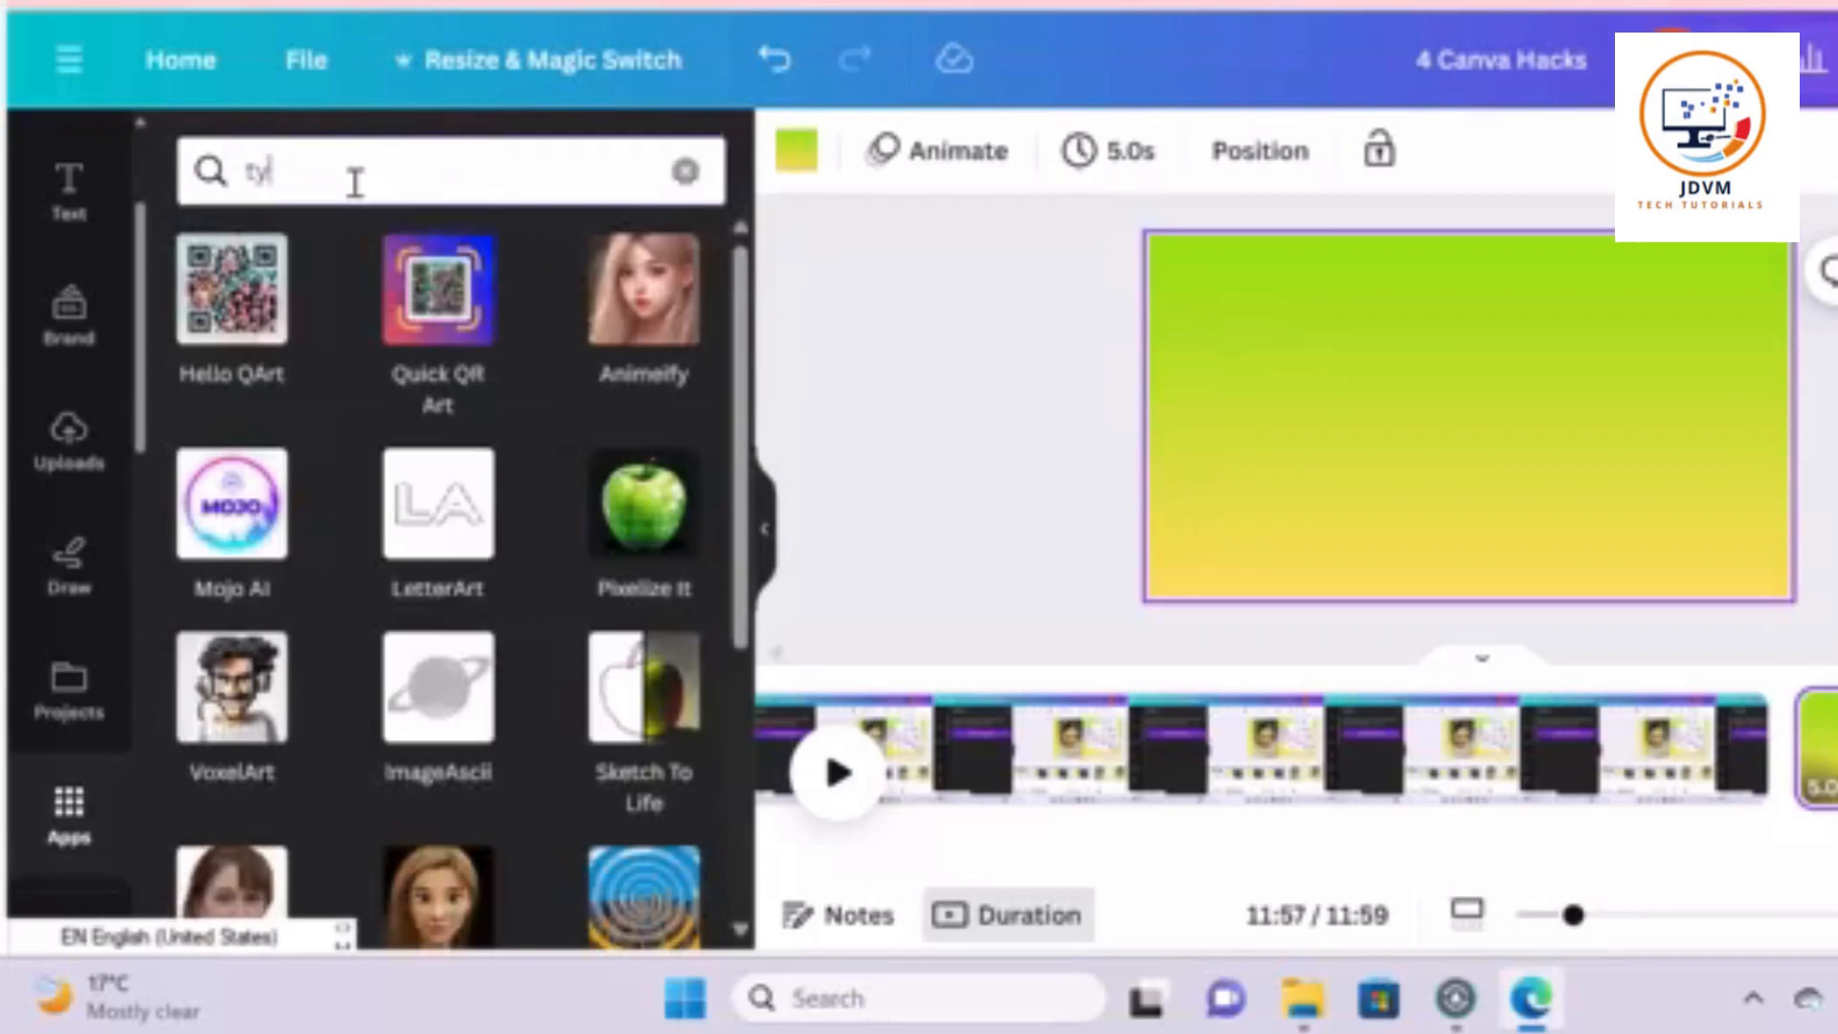
pyautogui.write('pe')
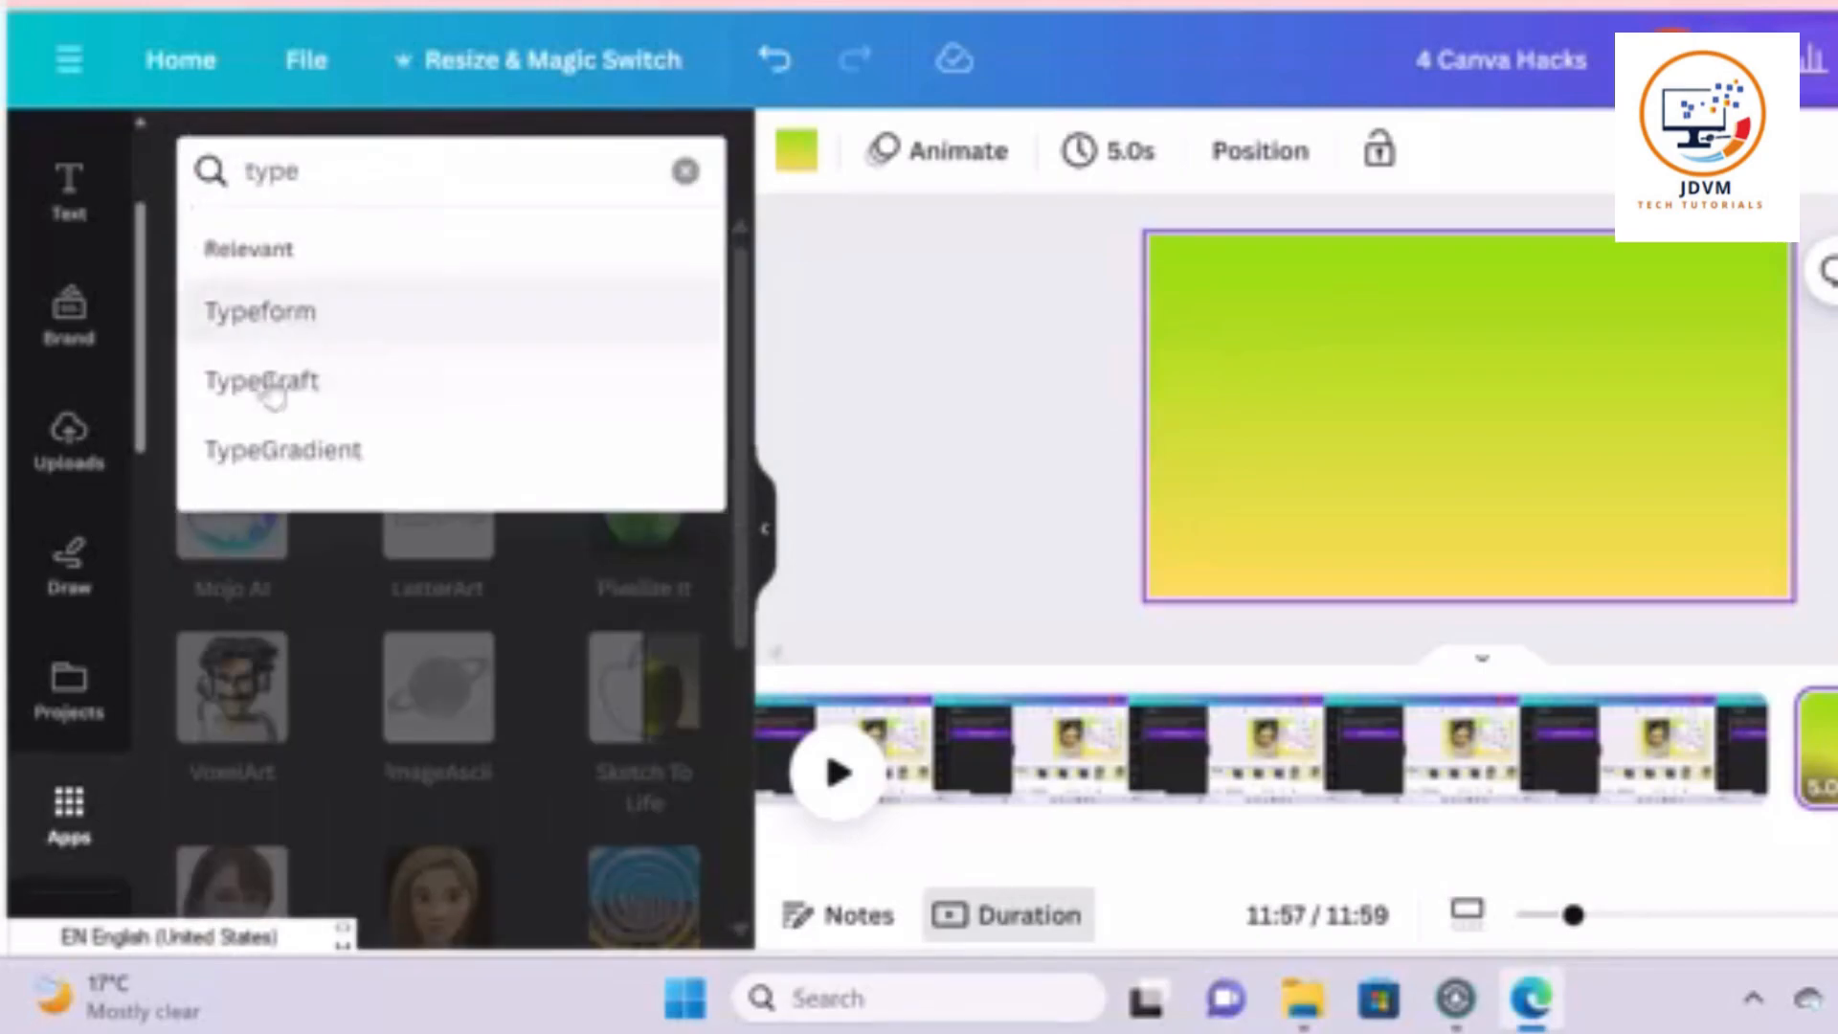
pyautogui.click(268, 452)
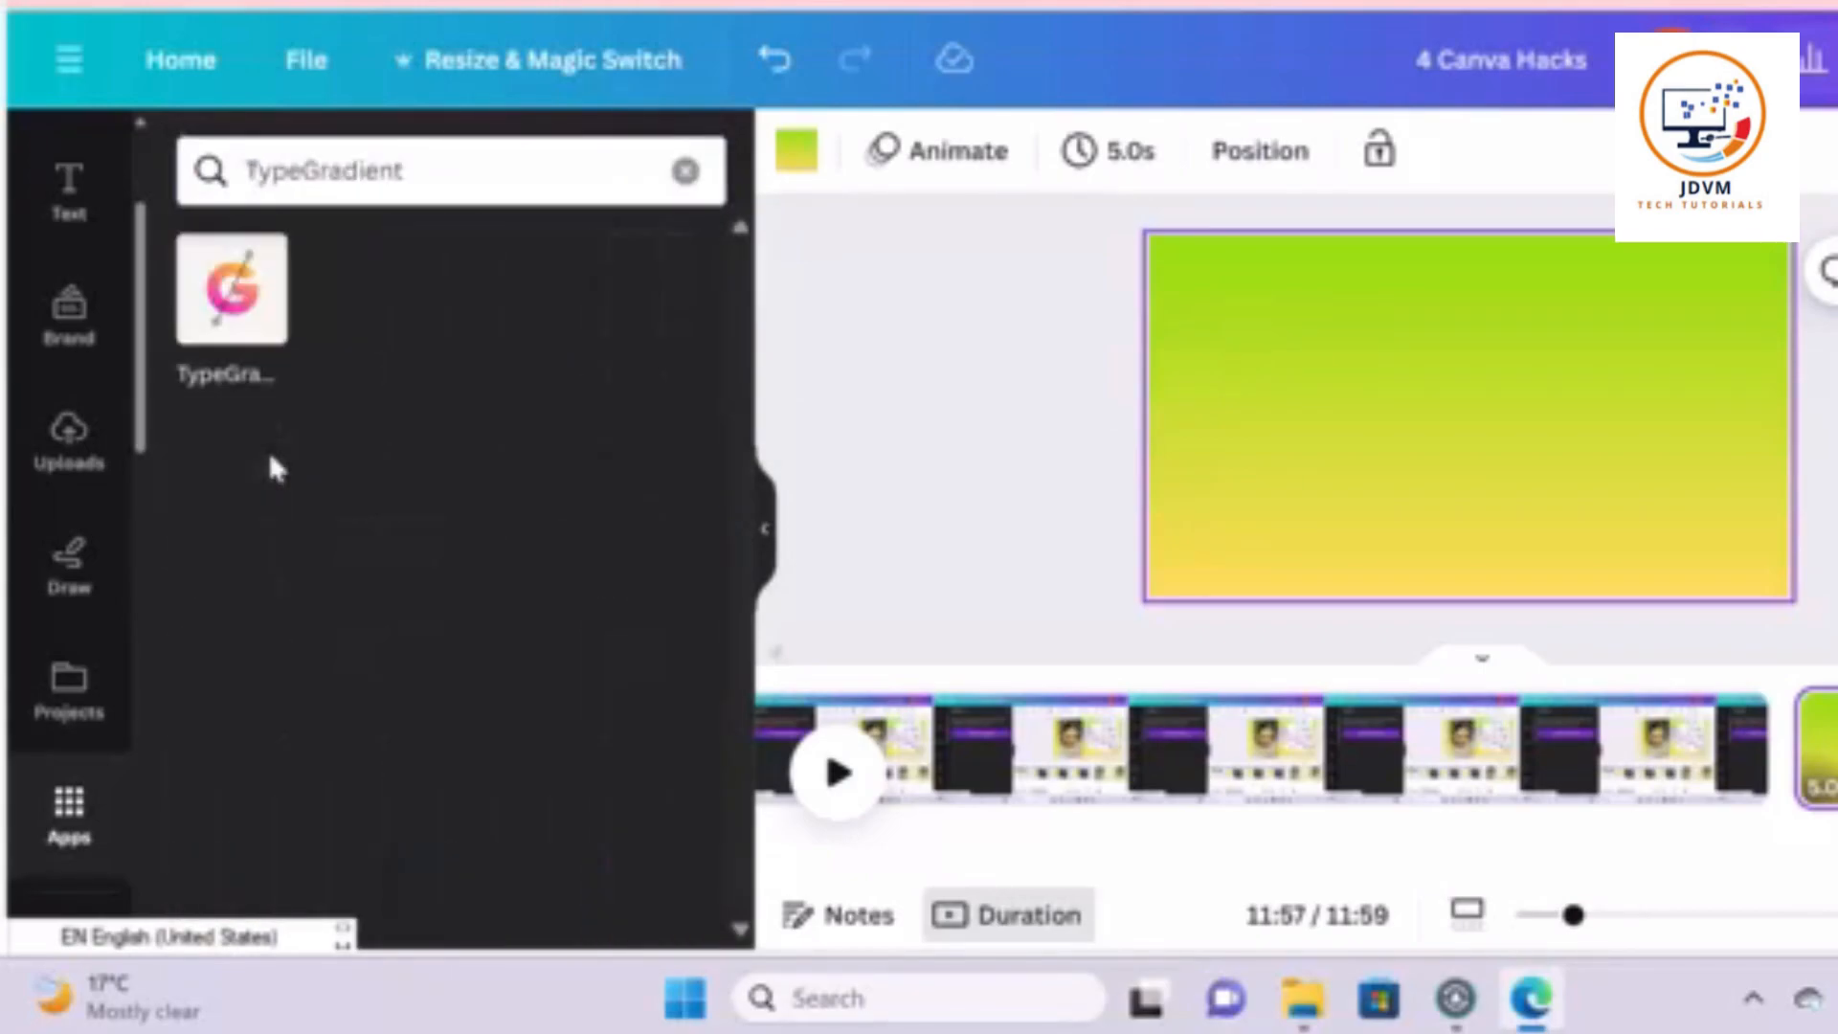
pyautogui.click(238, 281)
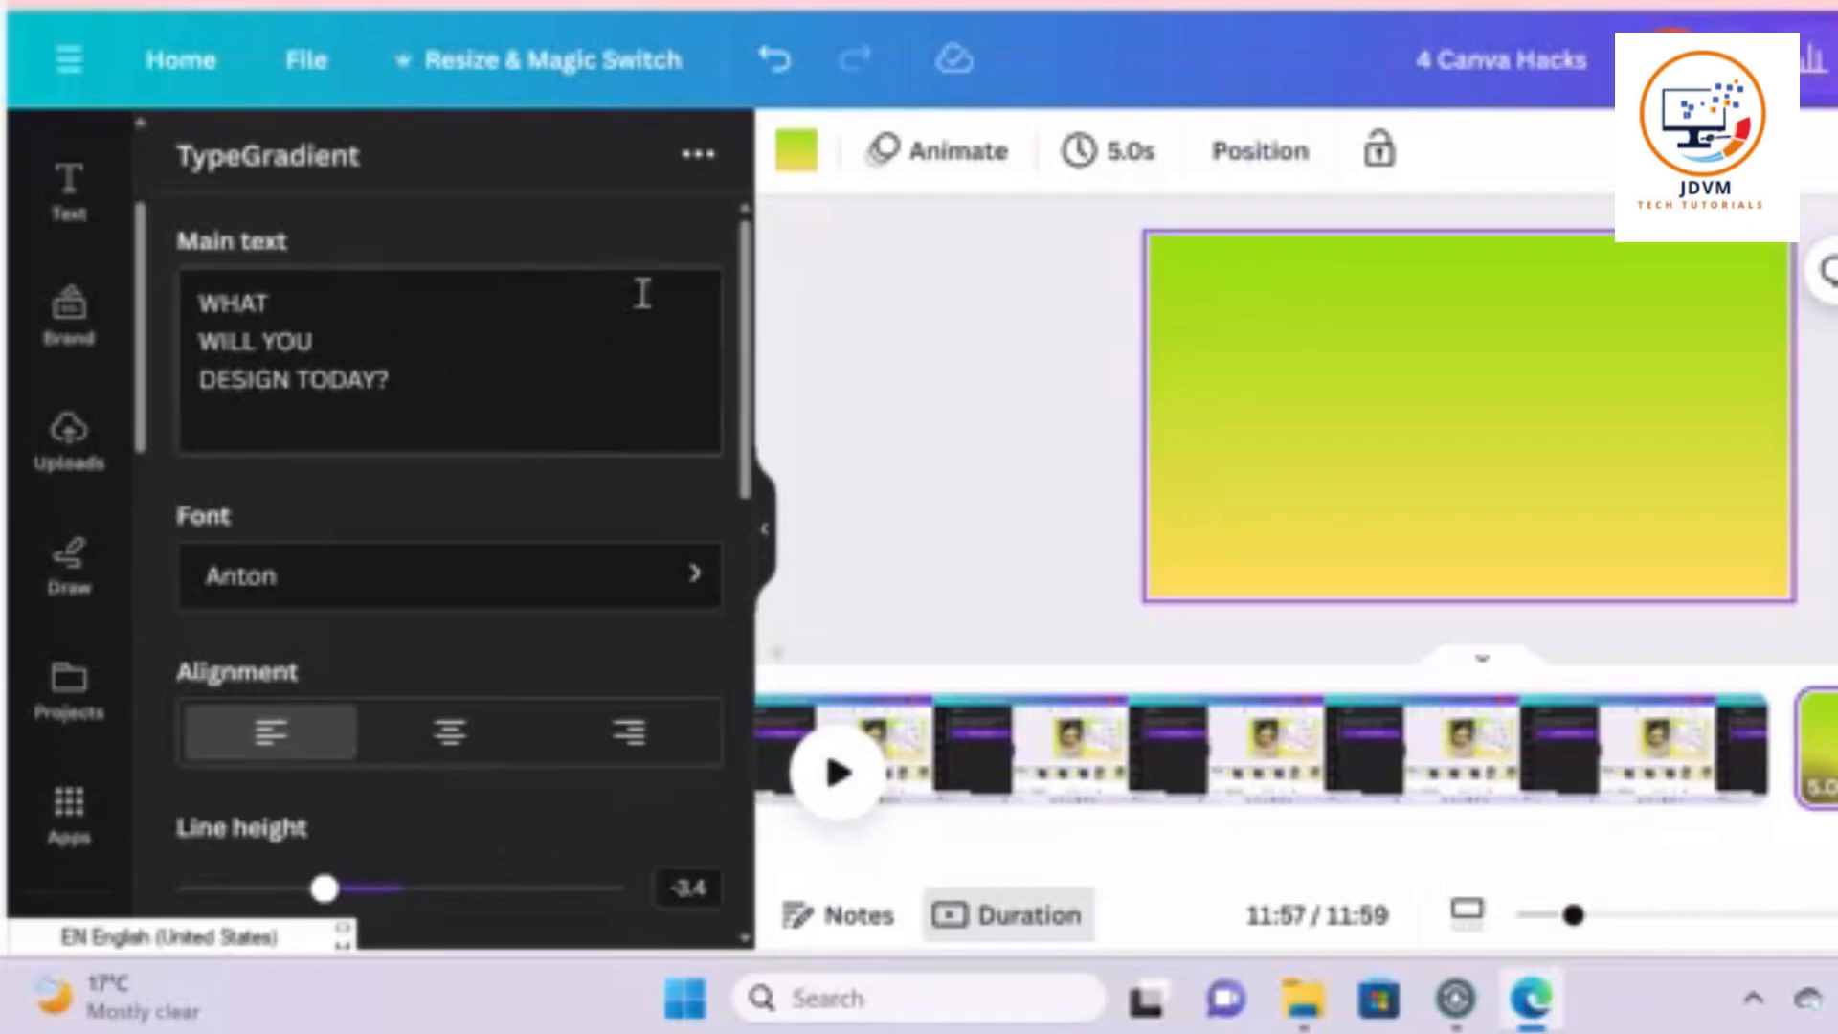
# Replace the main text in TypeGradient with "JDVM TECH TUTORIALS"
pyautogui.moveTo(745, 257); pyautogui.dragTo(665, 762)
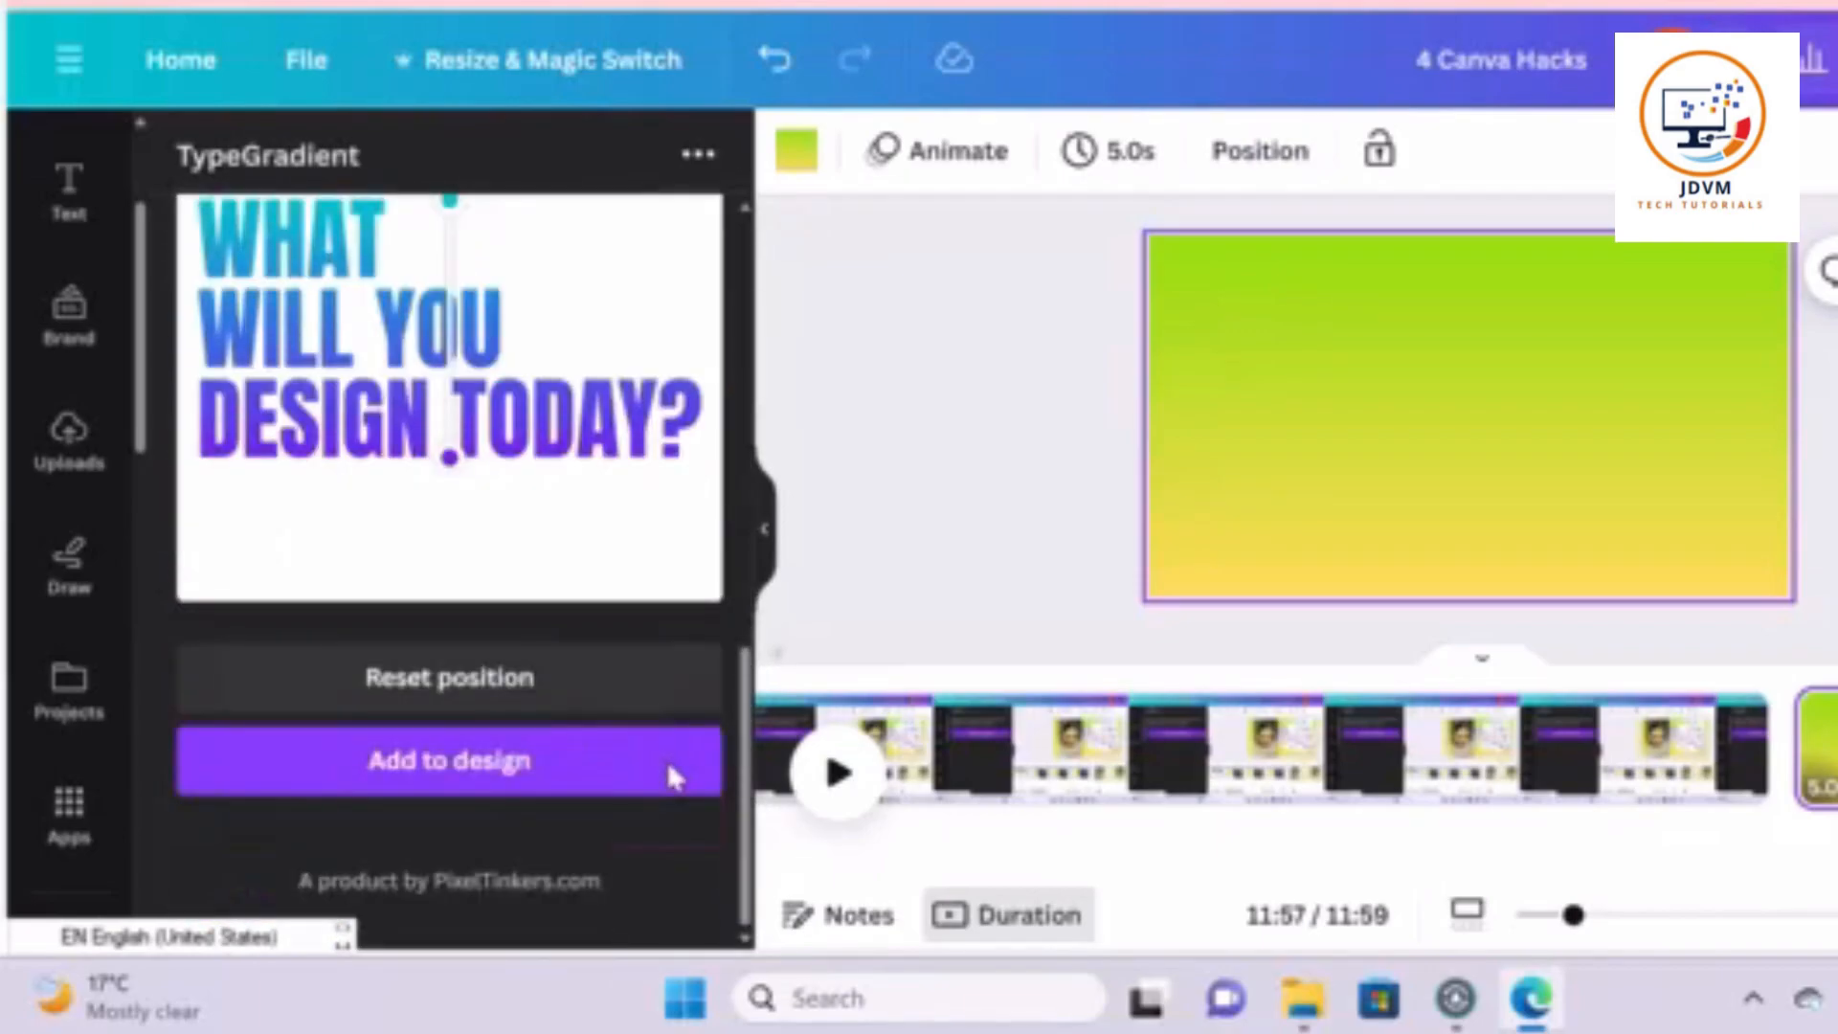
pyautogui.scroll(8, 668, 760)
pyautogui.scroll(5, 612, 478)
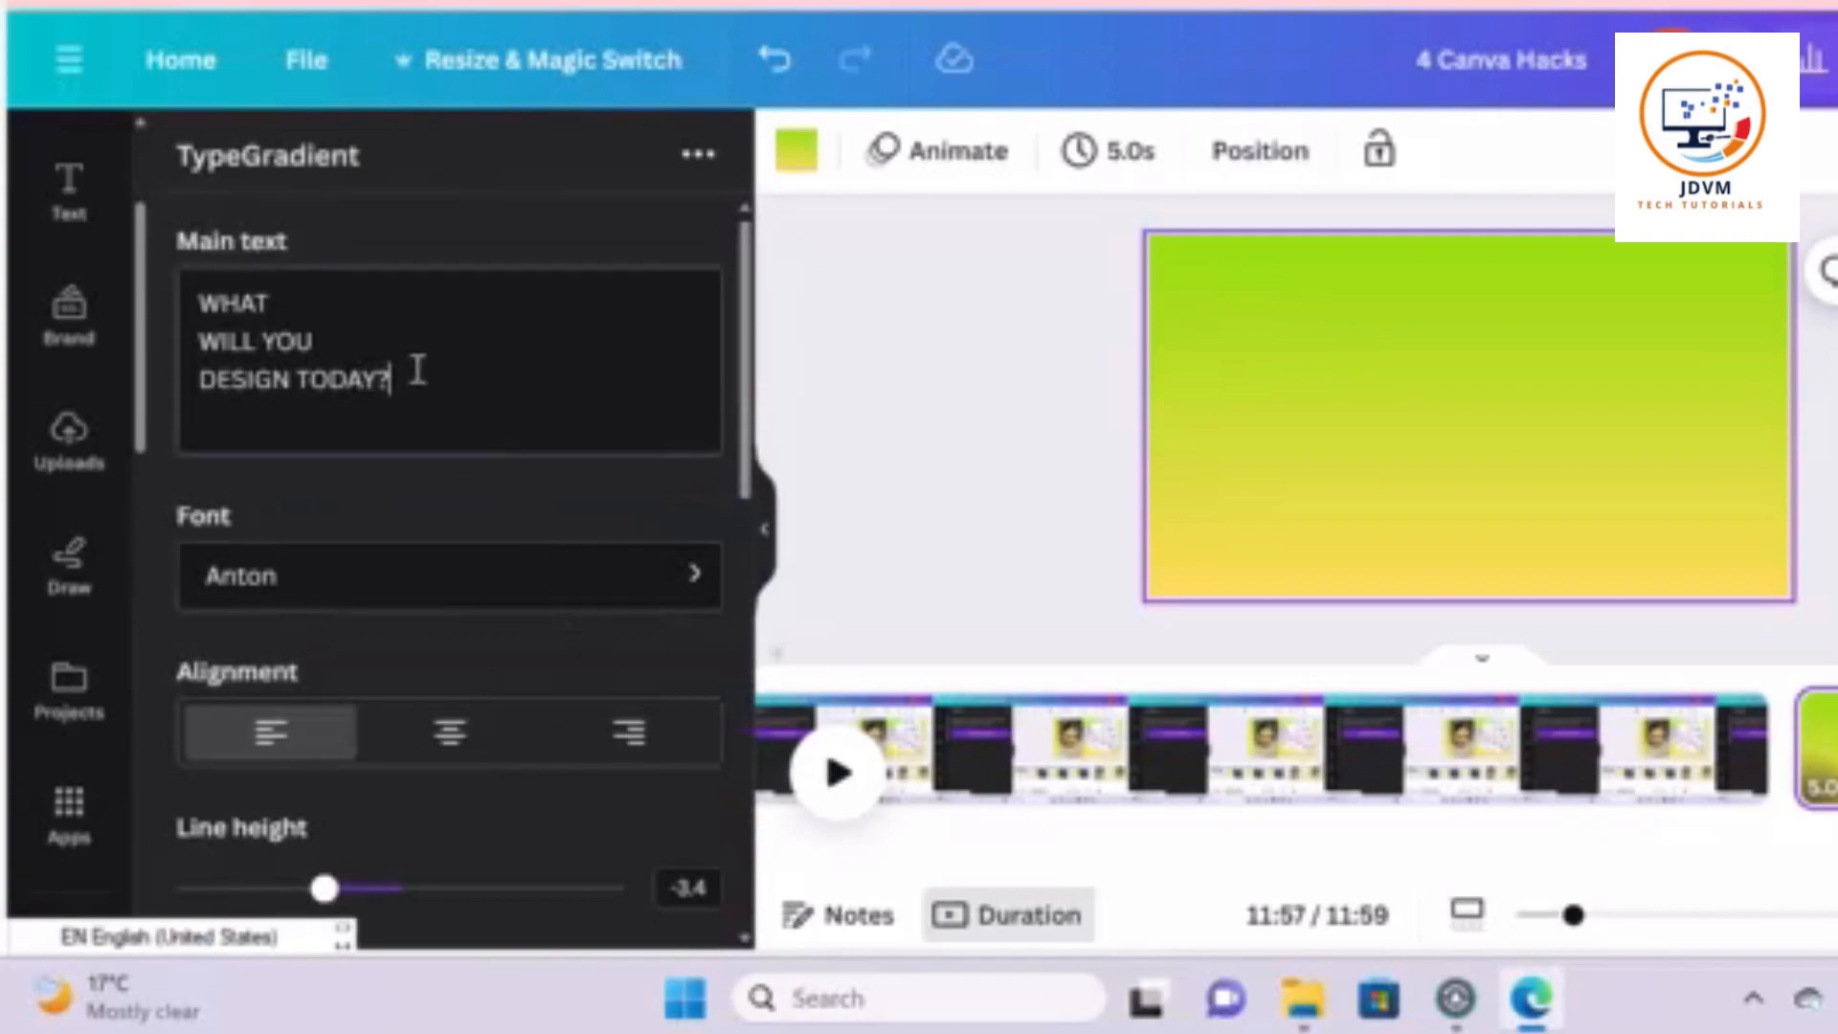
pyautogui.moveTo(415, 370); pyautogui.dragTo(159, 245)
pyautogui.press('BackSpace')
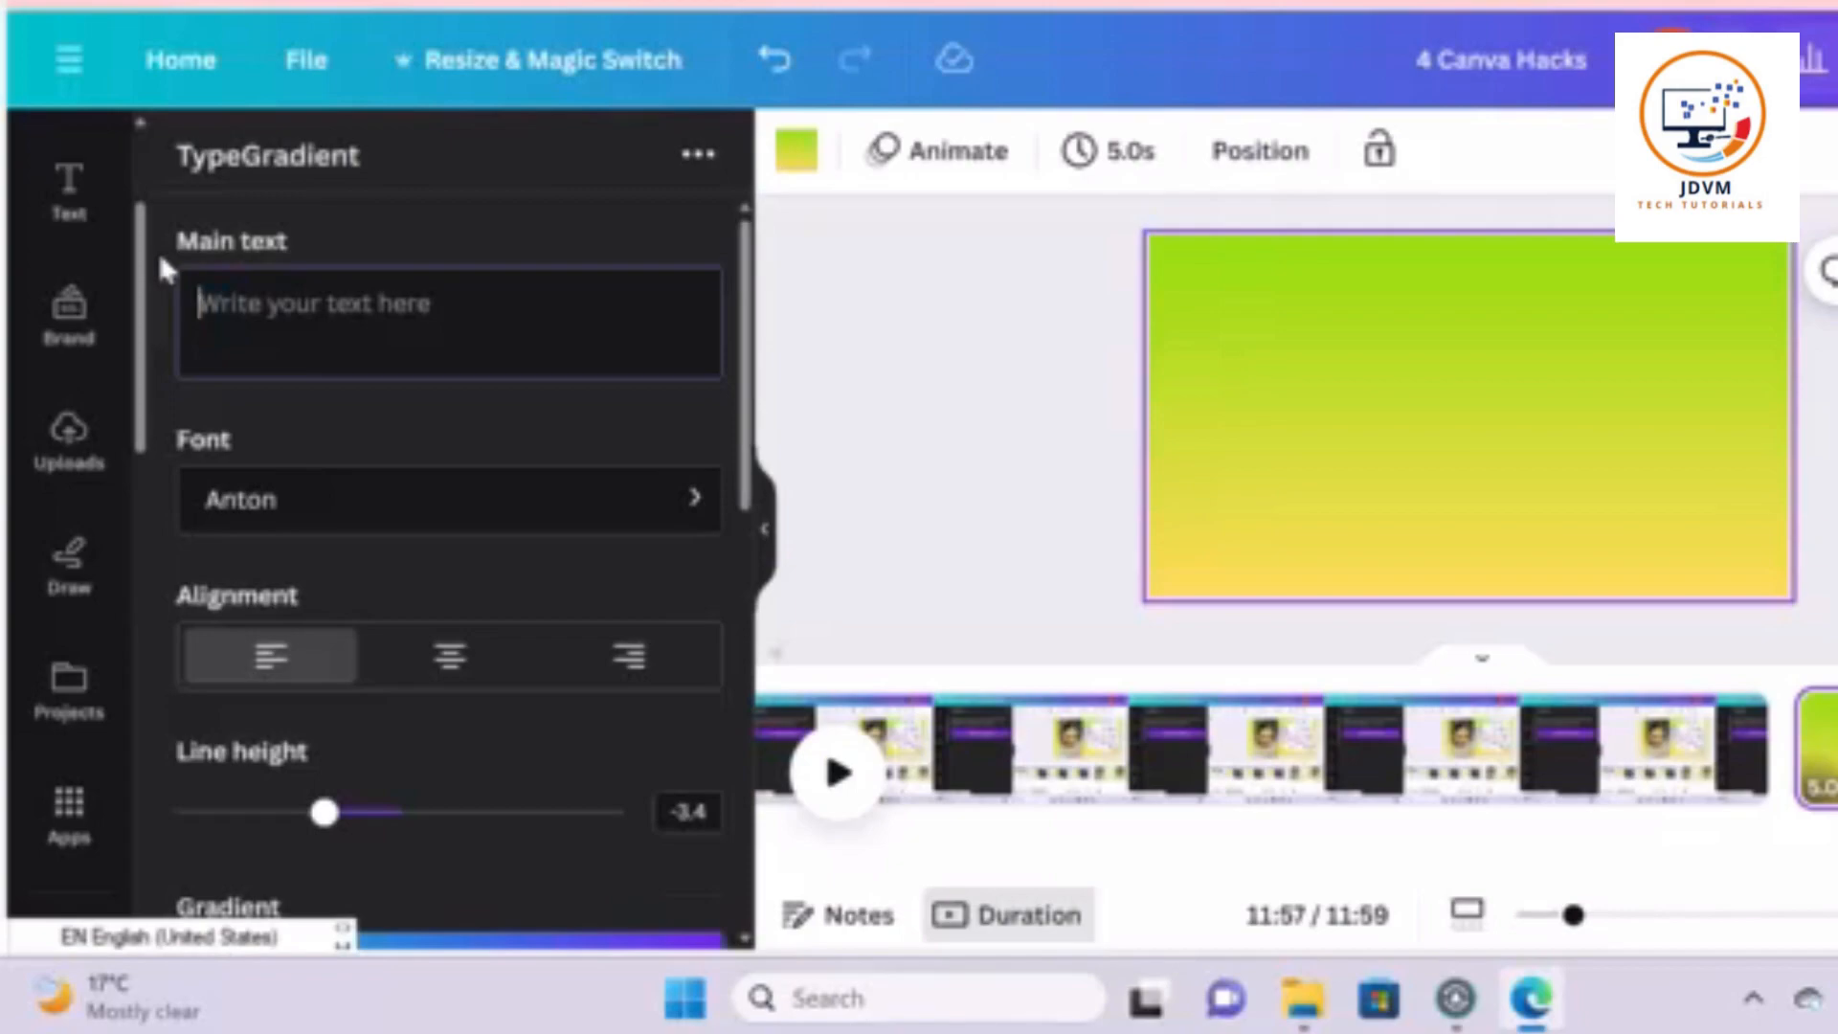
pyautogui.write('JD')
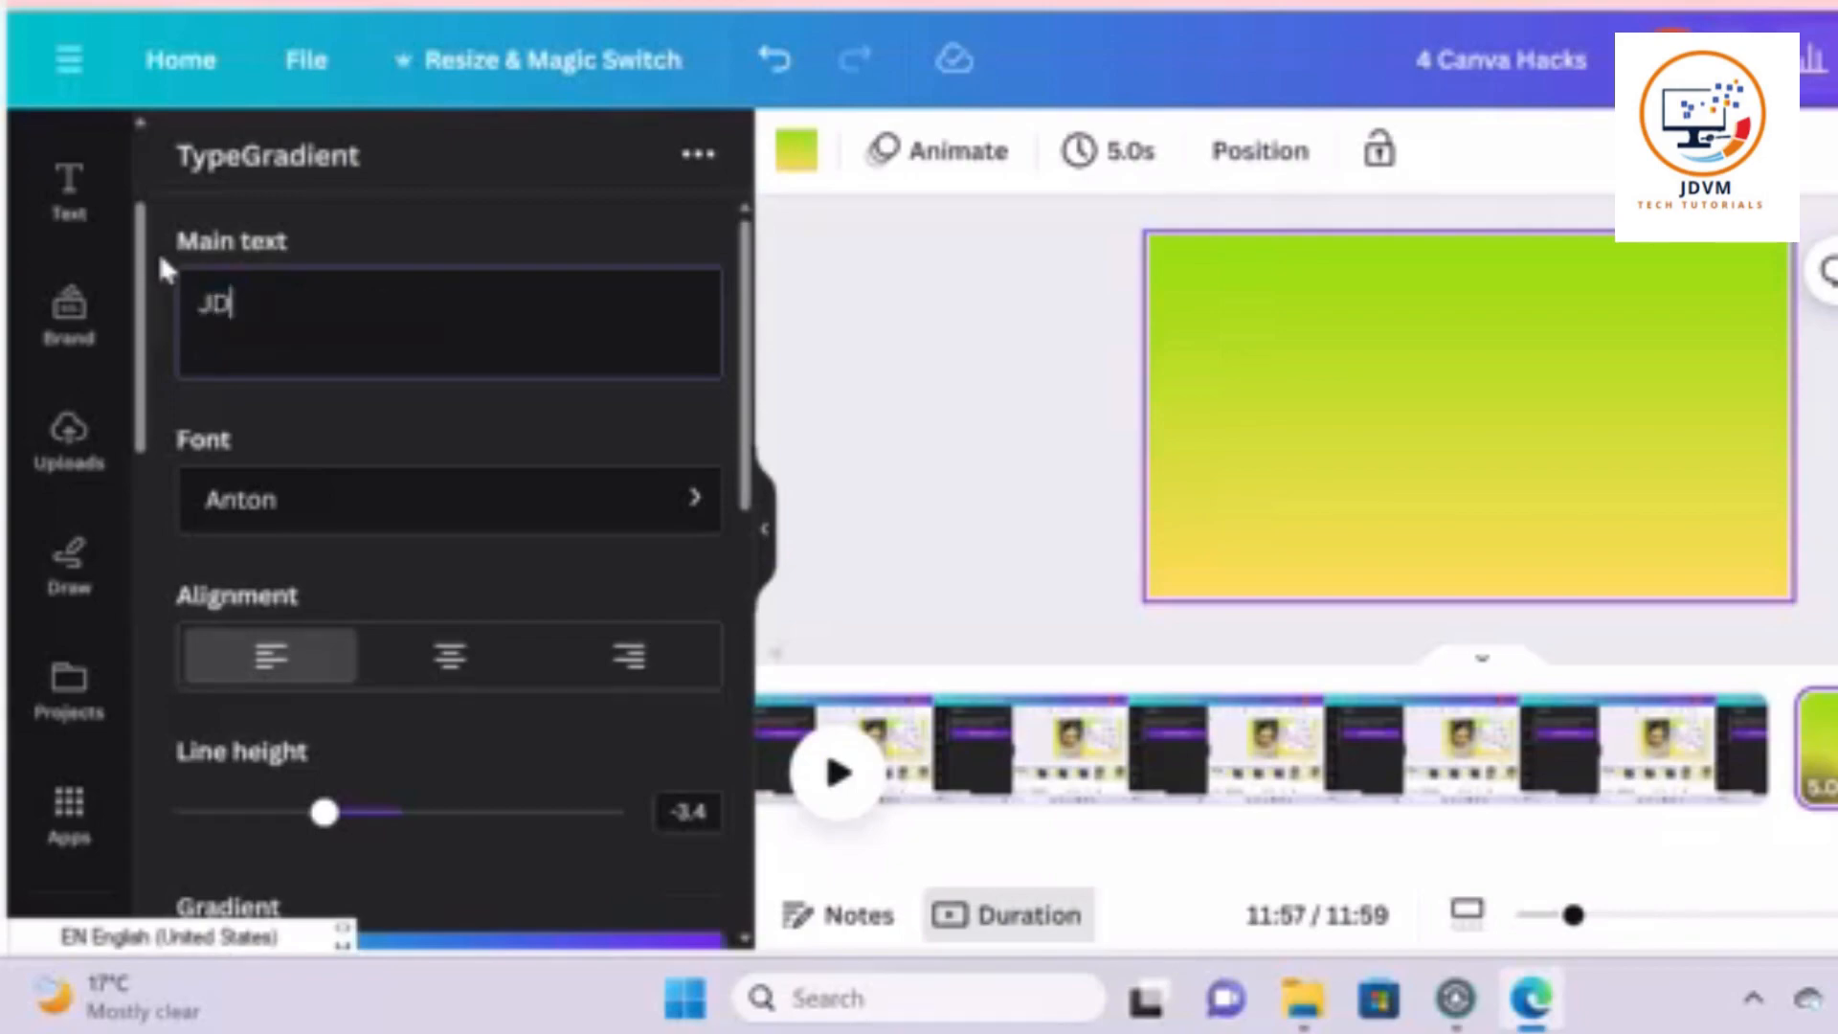
pyautogui.write('VM TEH')
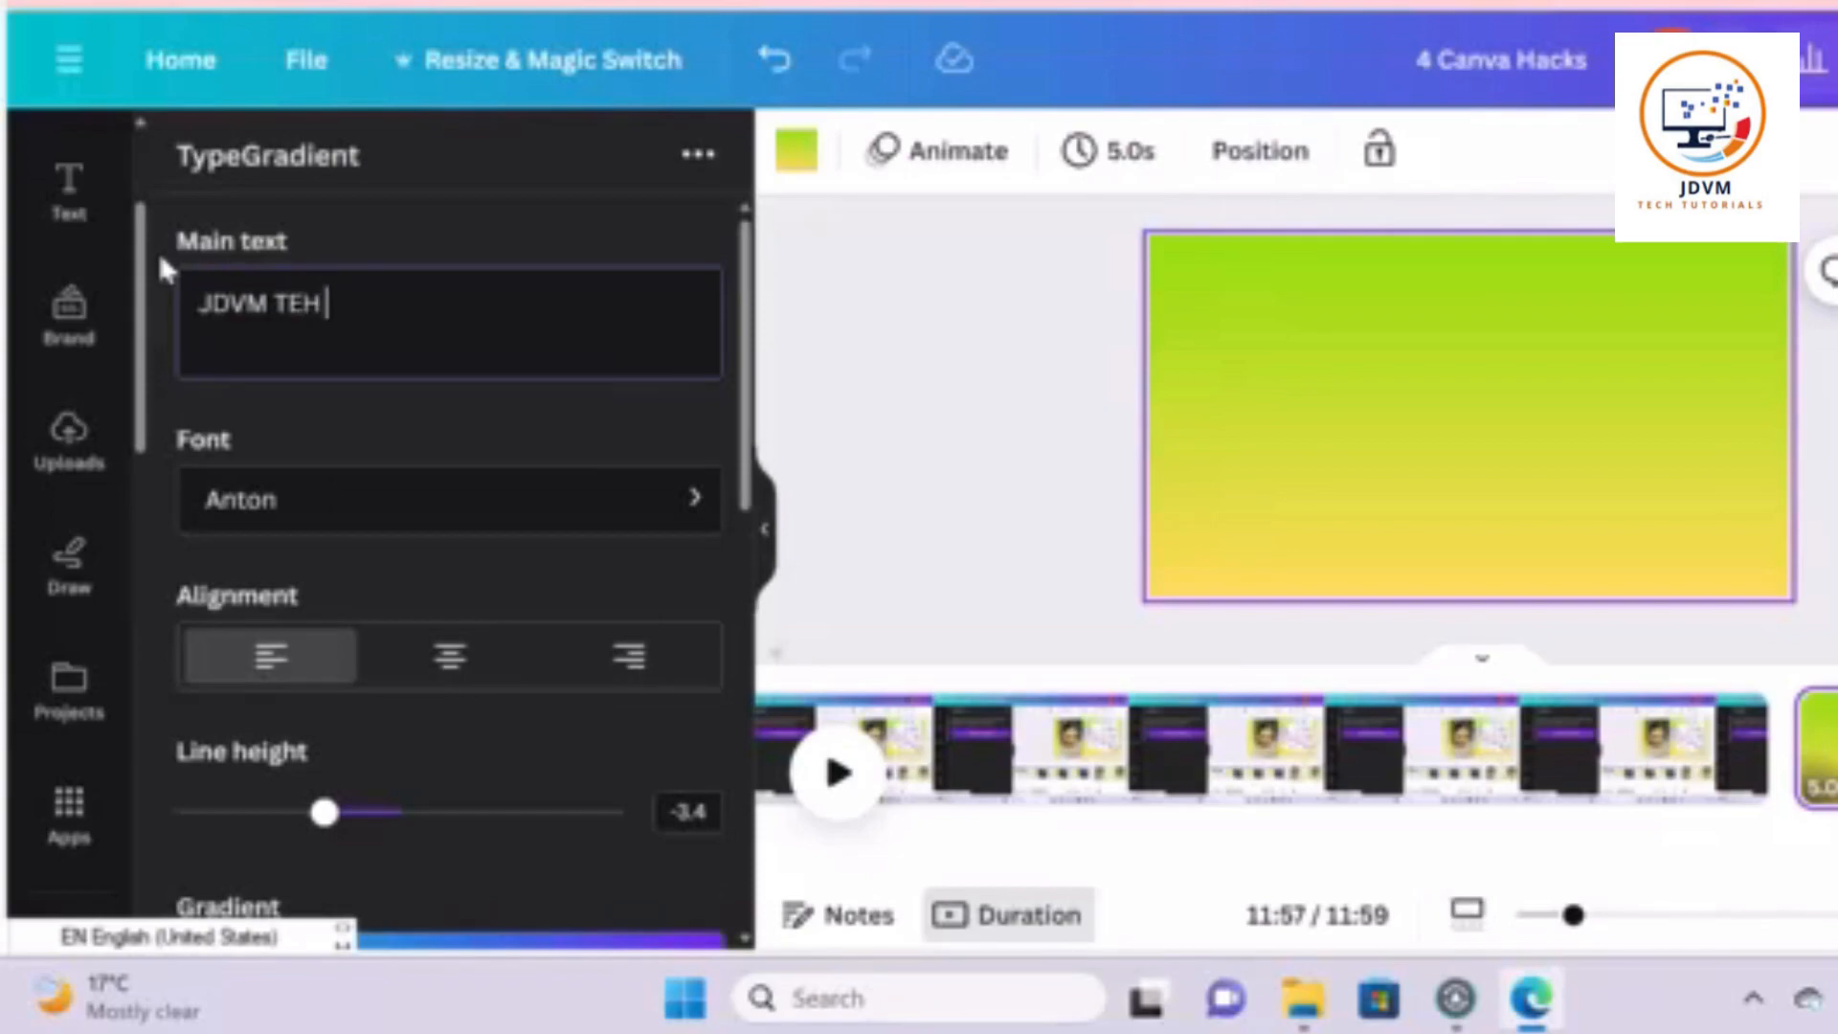
pyautogui.press('BackSpace')
pyautogui.write('CH Tu')
pyautogui.press('BackSpace')
pyautogui.write('UTOT')
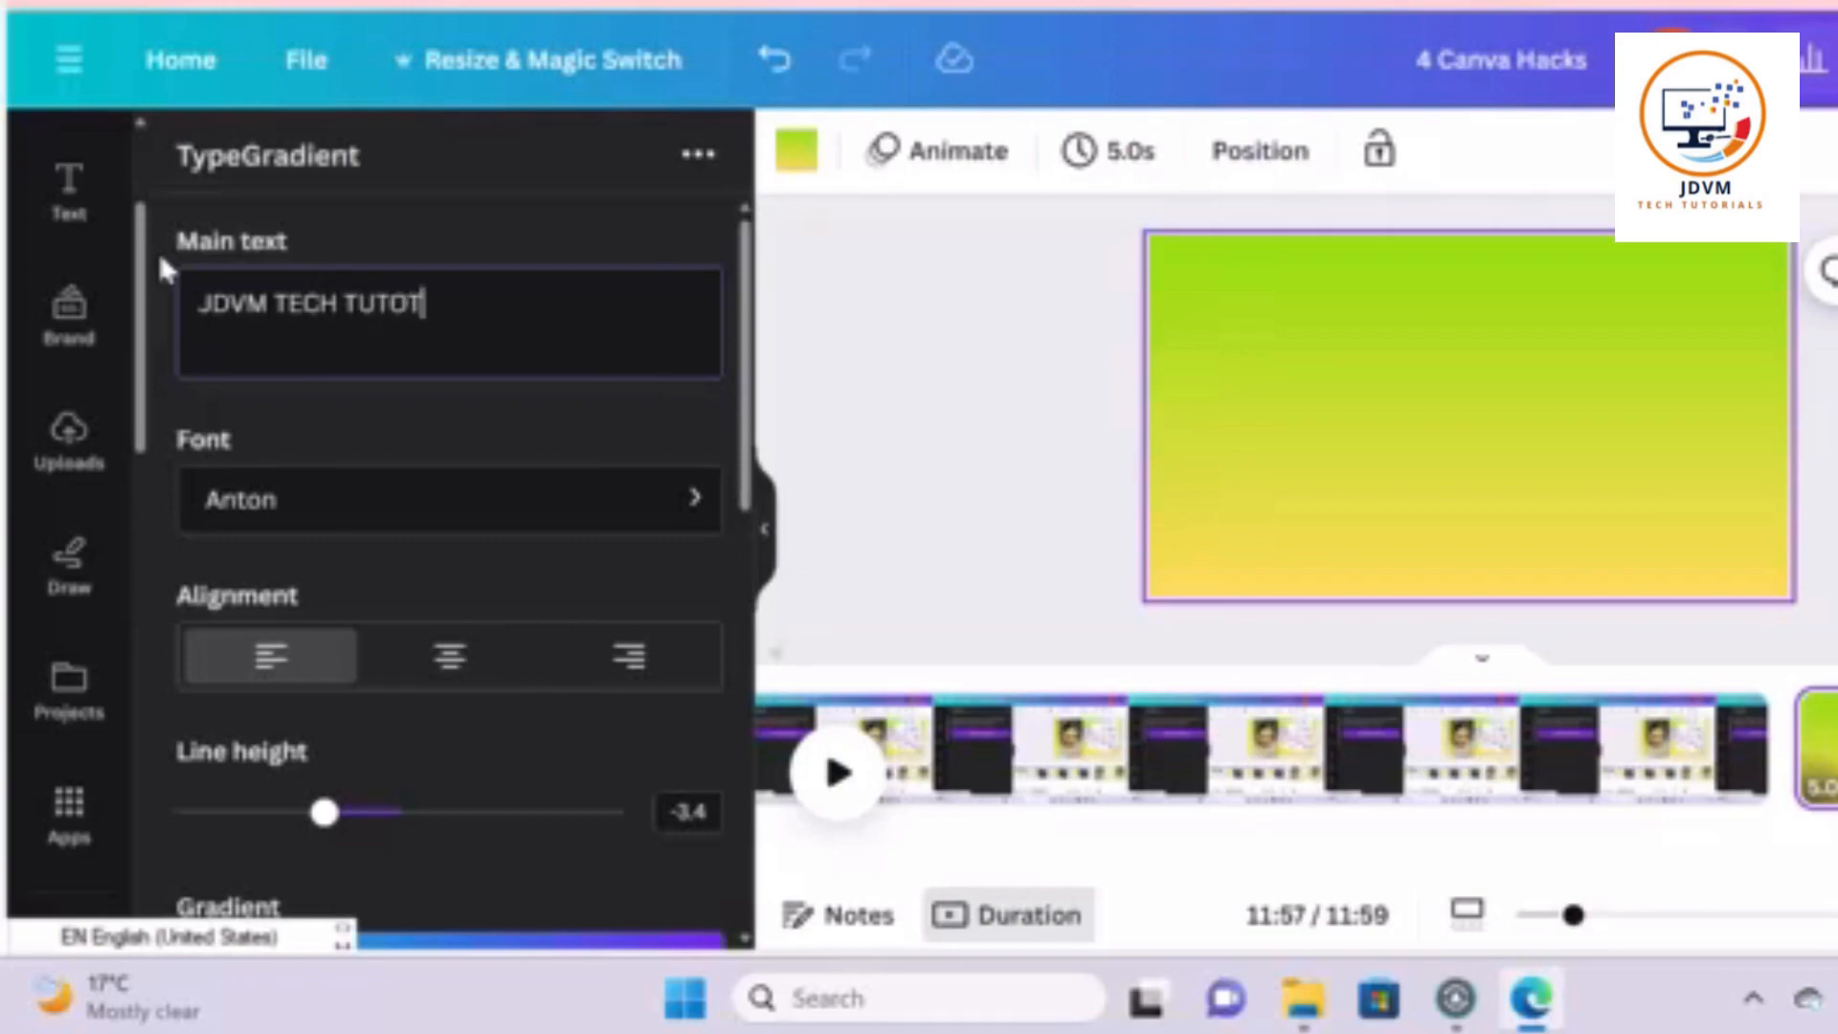
pyautogui.press('BackSpace')
pyautogui.write('RIALS')
# Set the gradient text's font to ADLaM Display and its alignment to centred
pyautogui.click(687, 517)
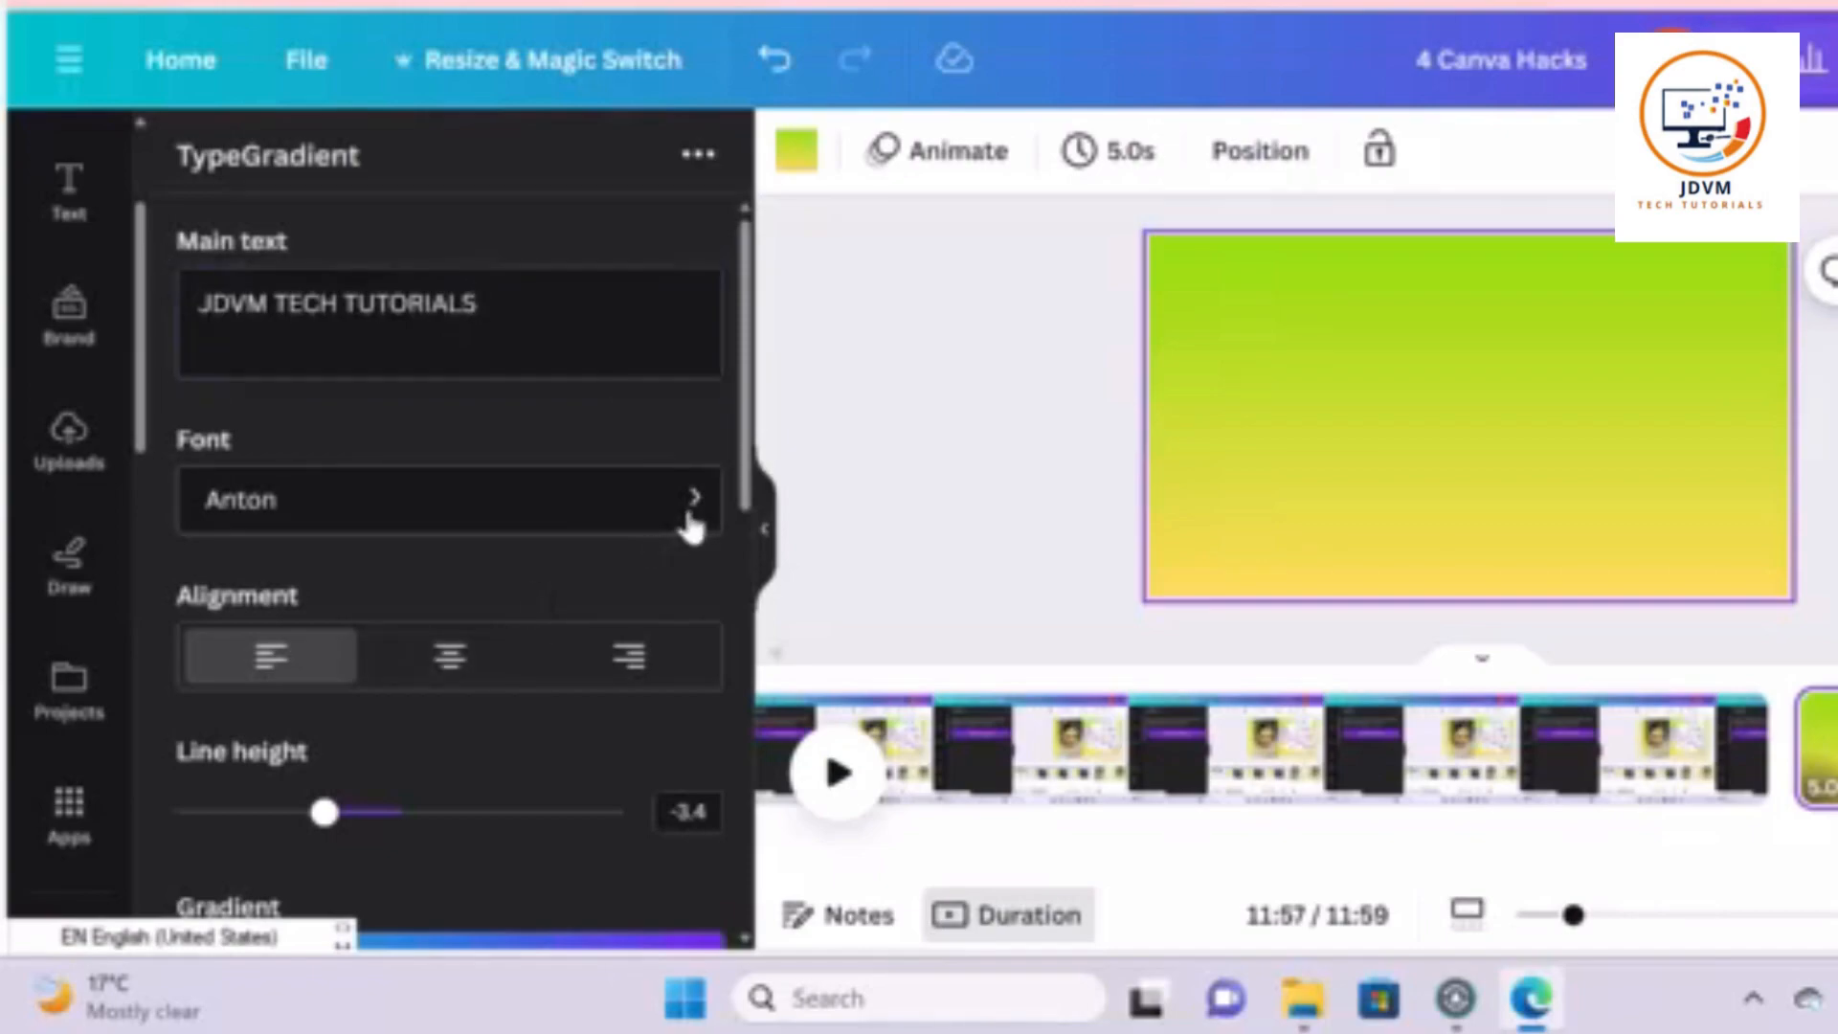
pyautogui.click(689, 522)
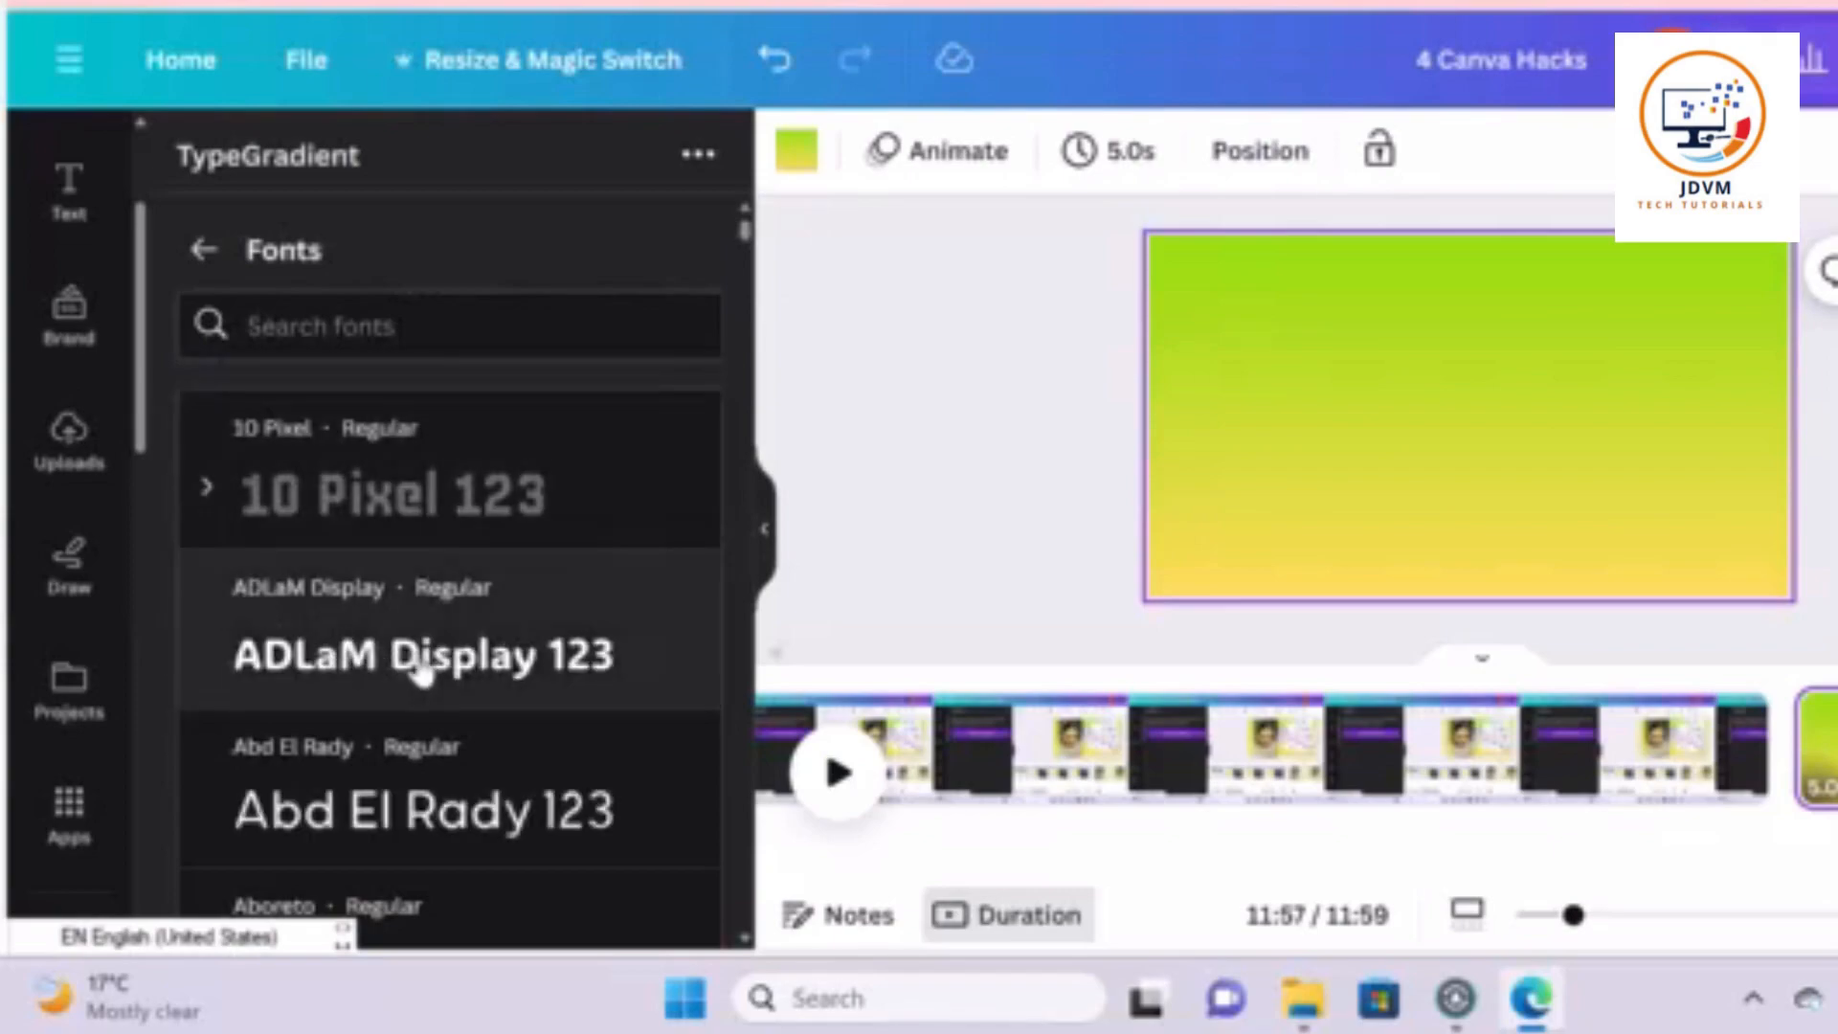
pyautogui.click(440, 670)
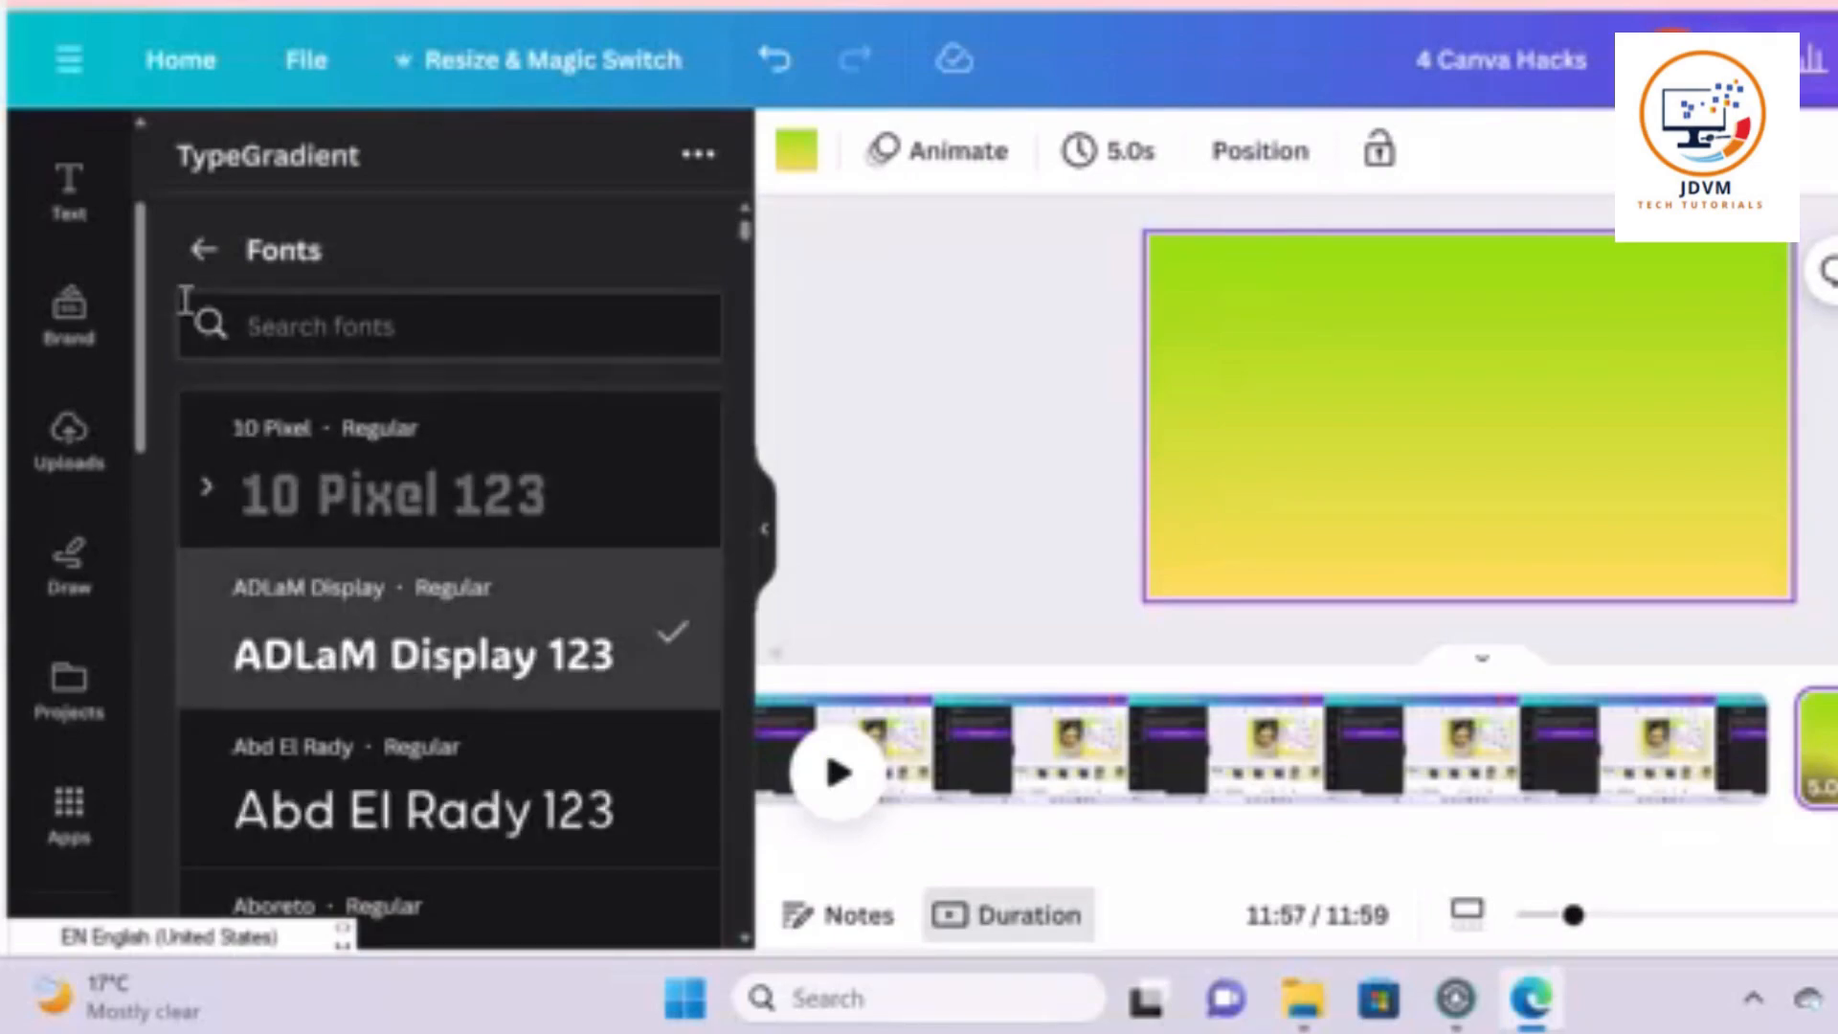
pyautogui.click(207, 263)
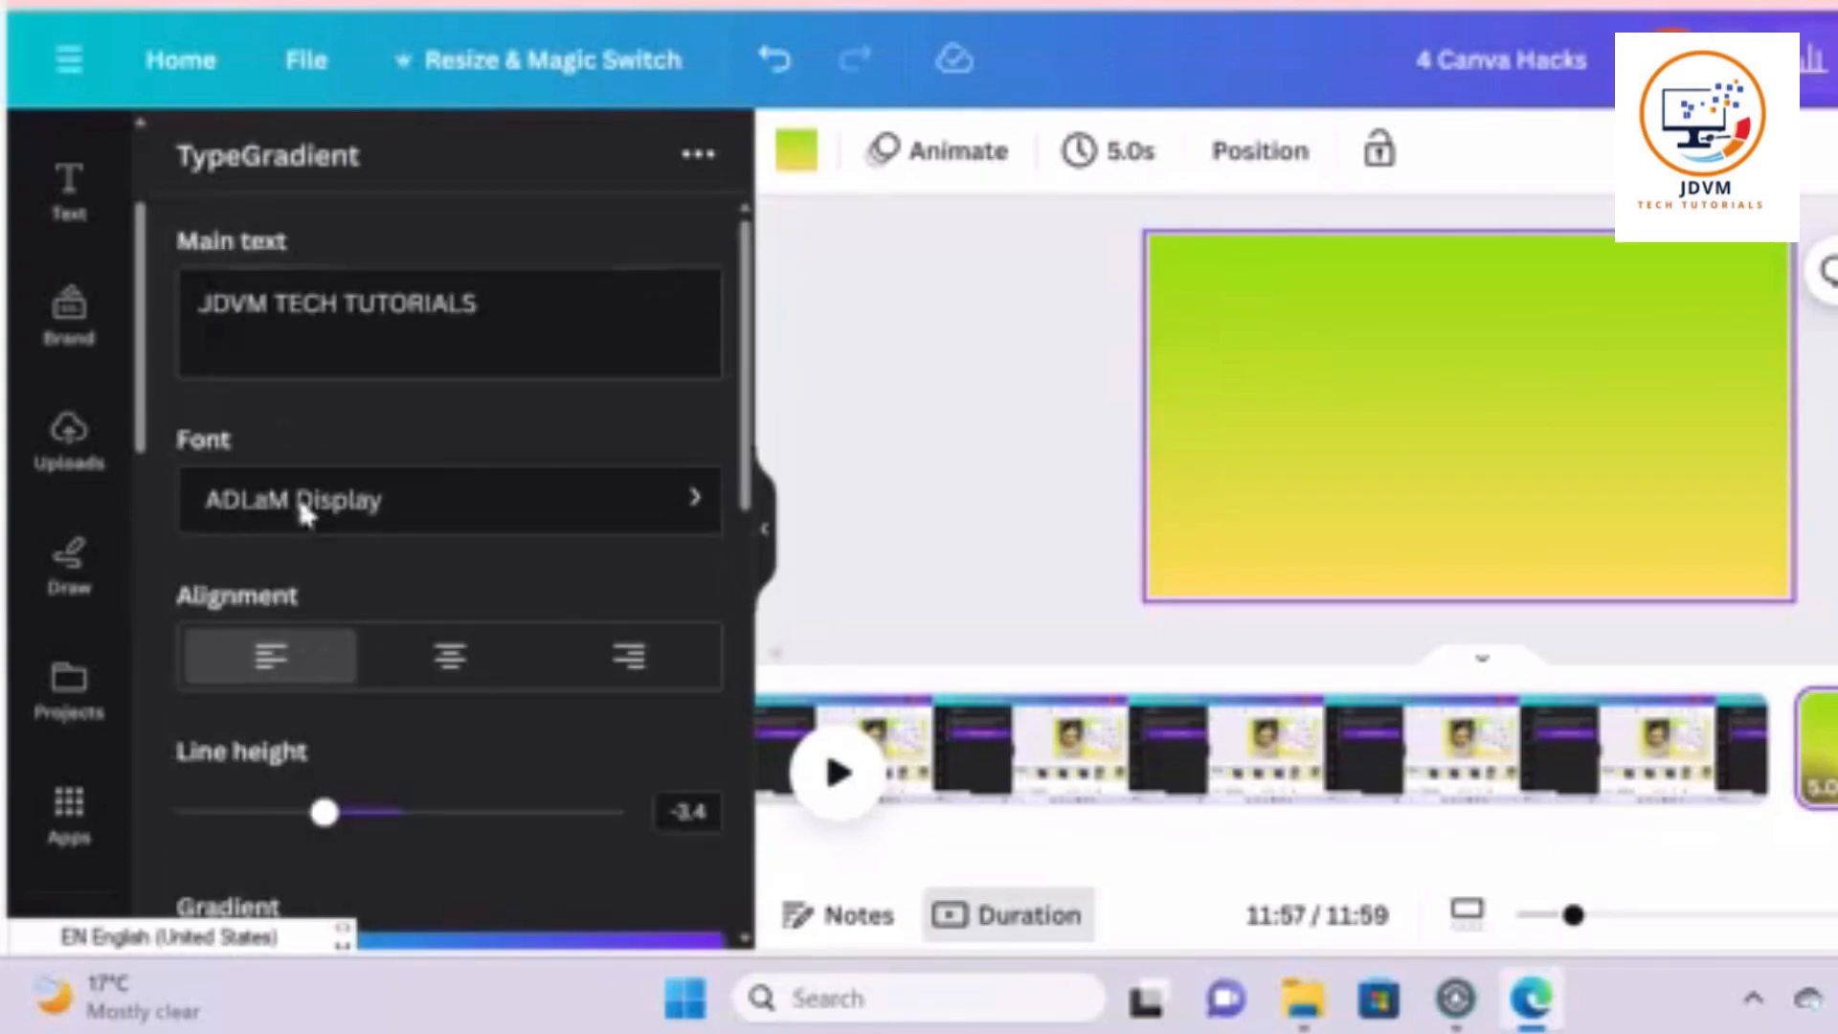
pyautogui.click(413, 673)
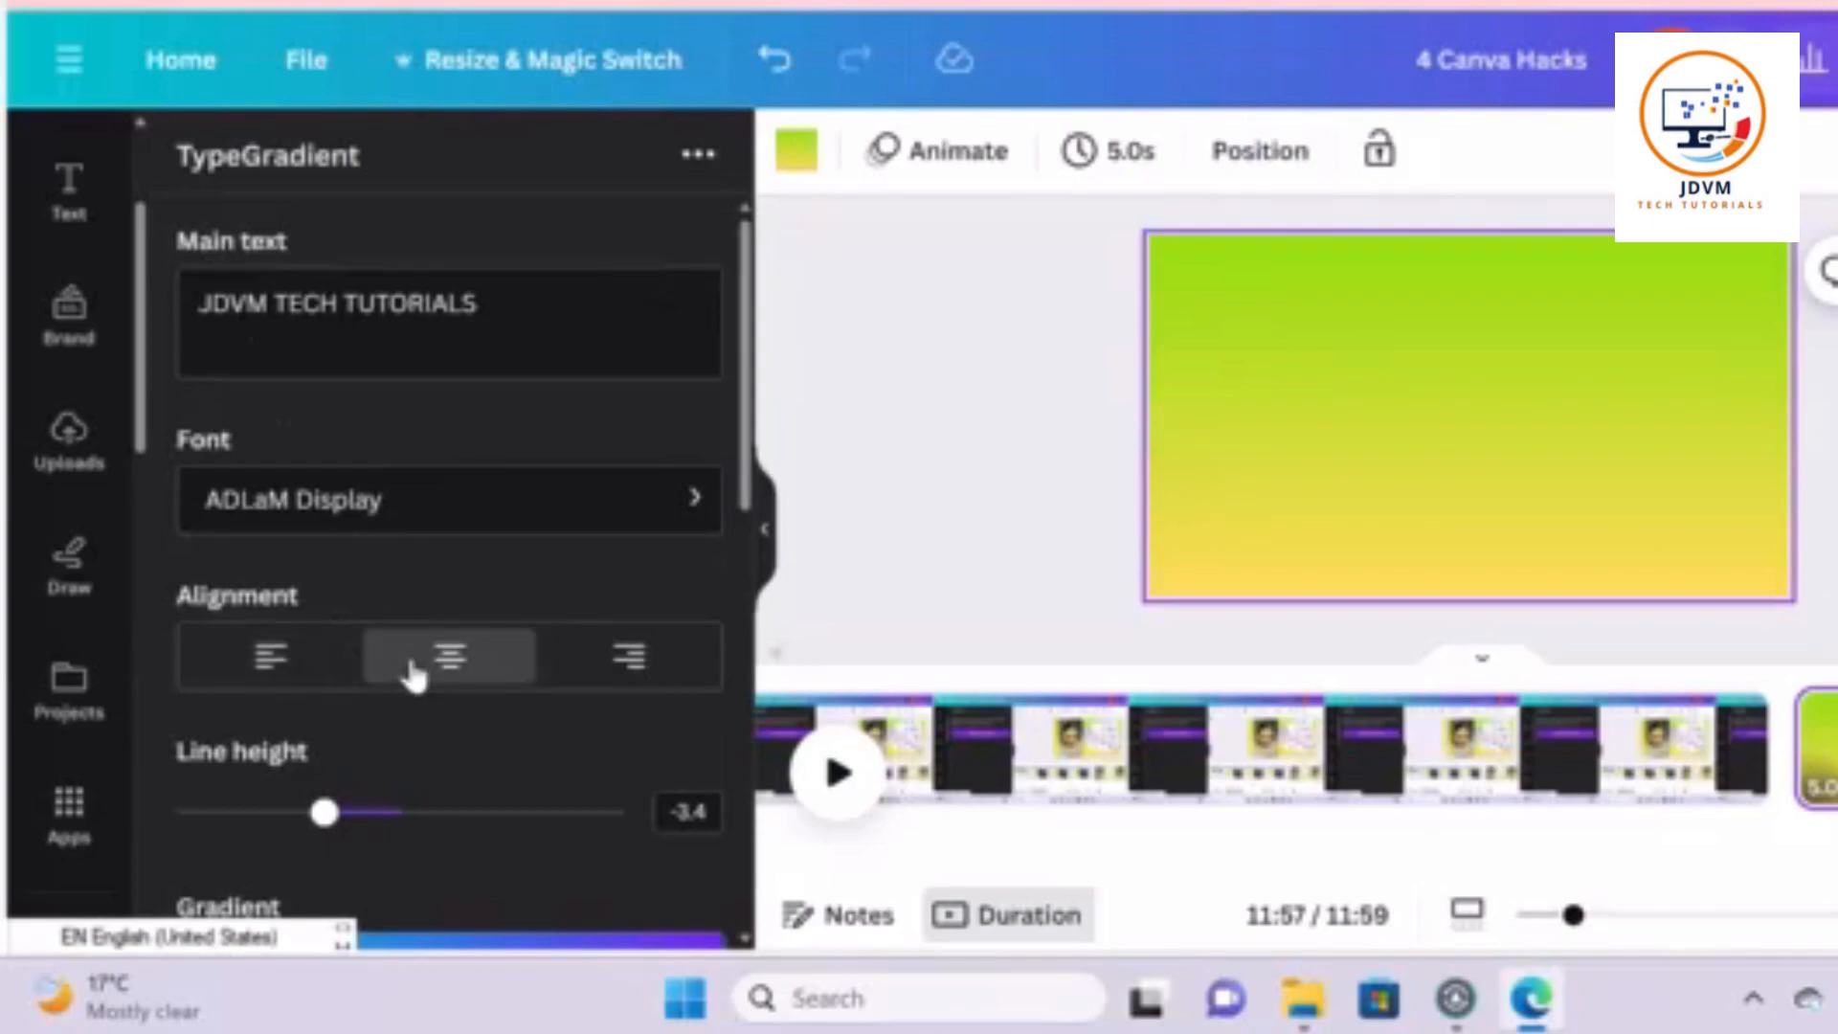
# Change the colour of the gradient's first stop to yellow #ccc400
pyautogui.moveTo(745, 264); pyautogui.dragTo(738, 402)
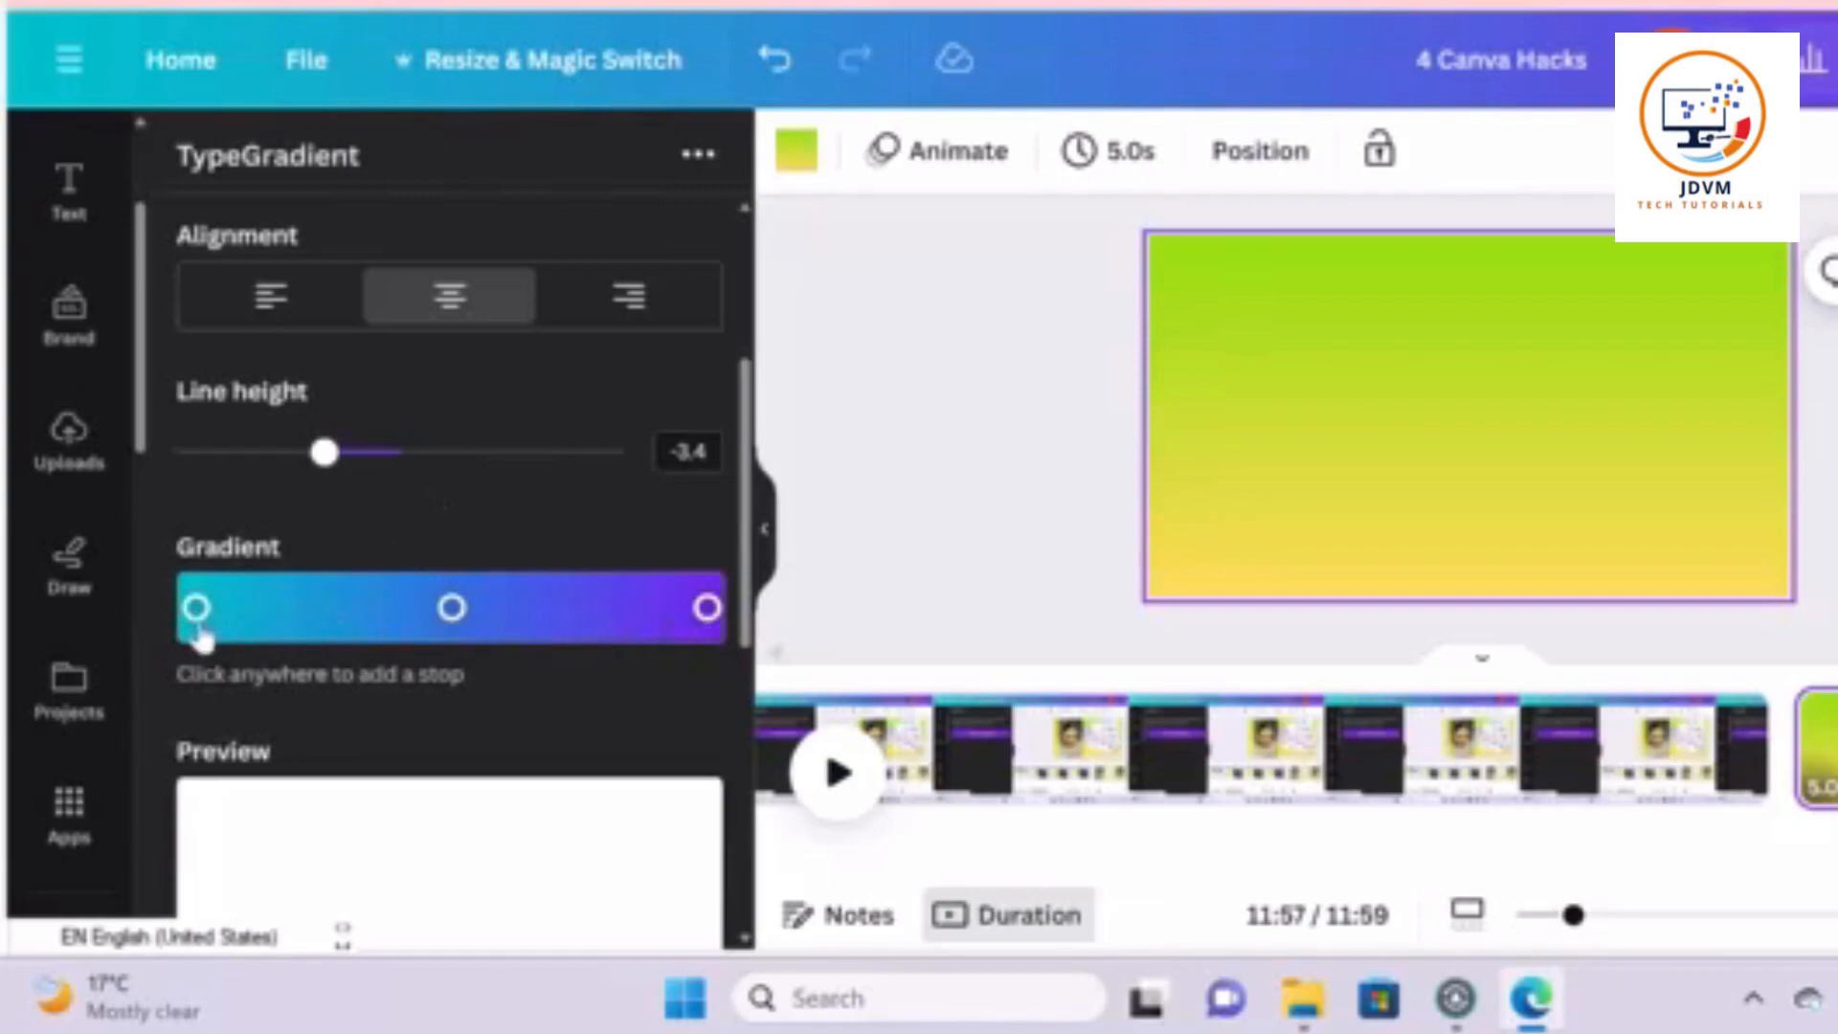
pyautogui.click(197, 608)
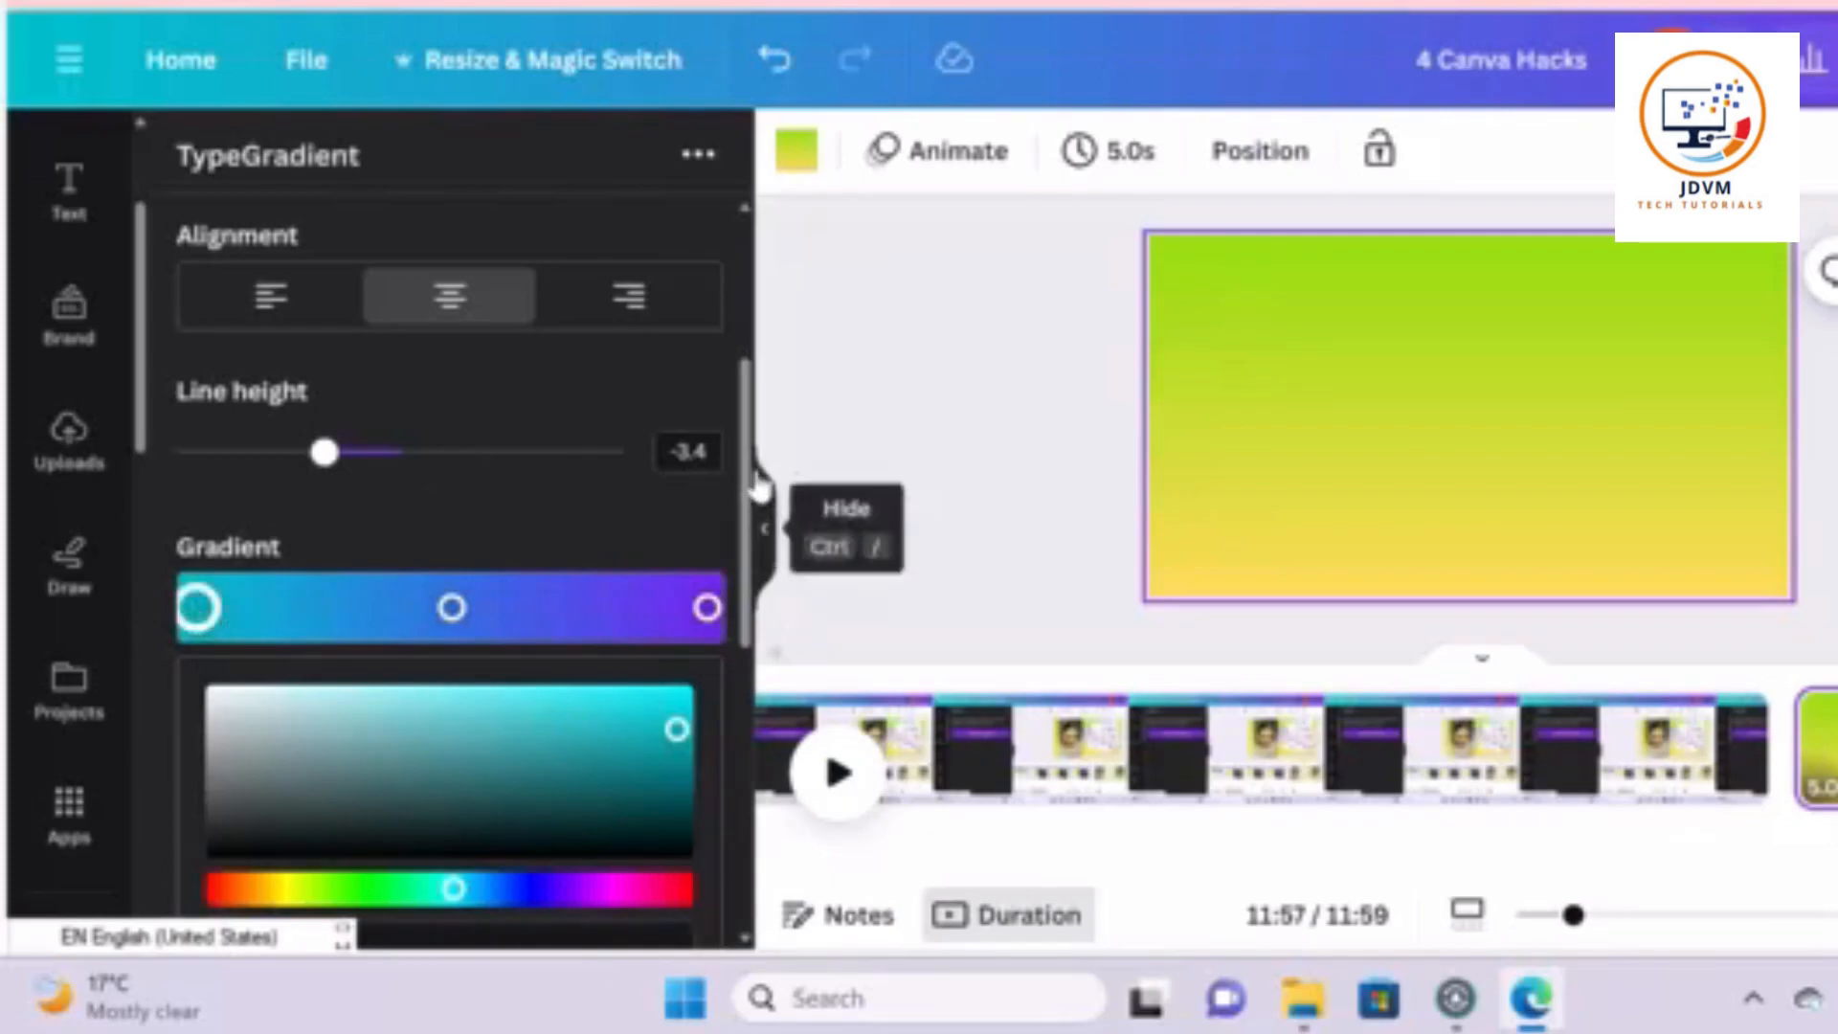
pyautogui.scroll(-3, 750, 473)
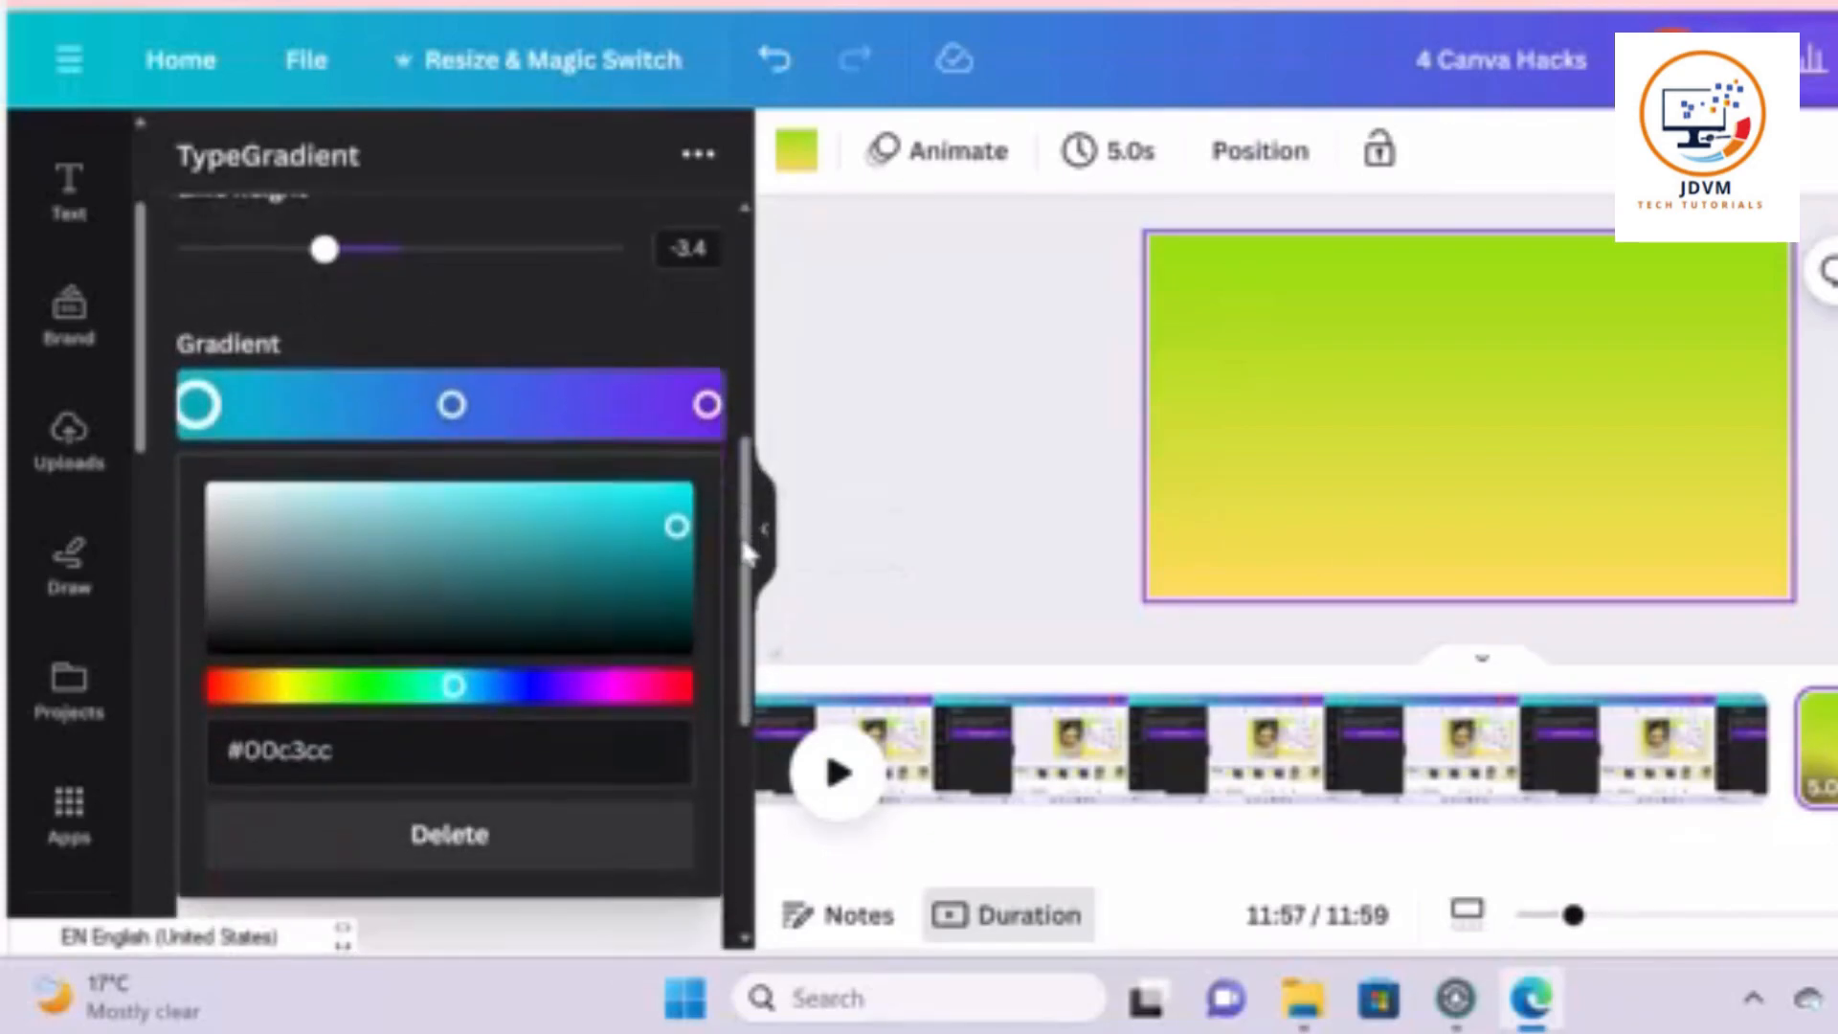
pyautogui.moveTo(455, 679); pyautogui.dragTo(295, 680)
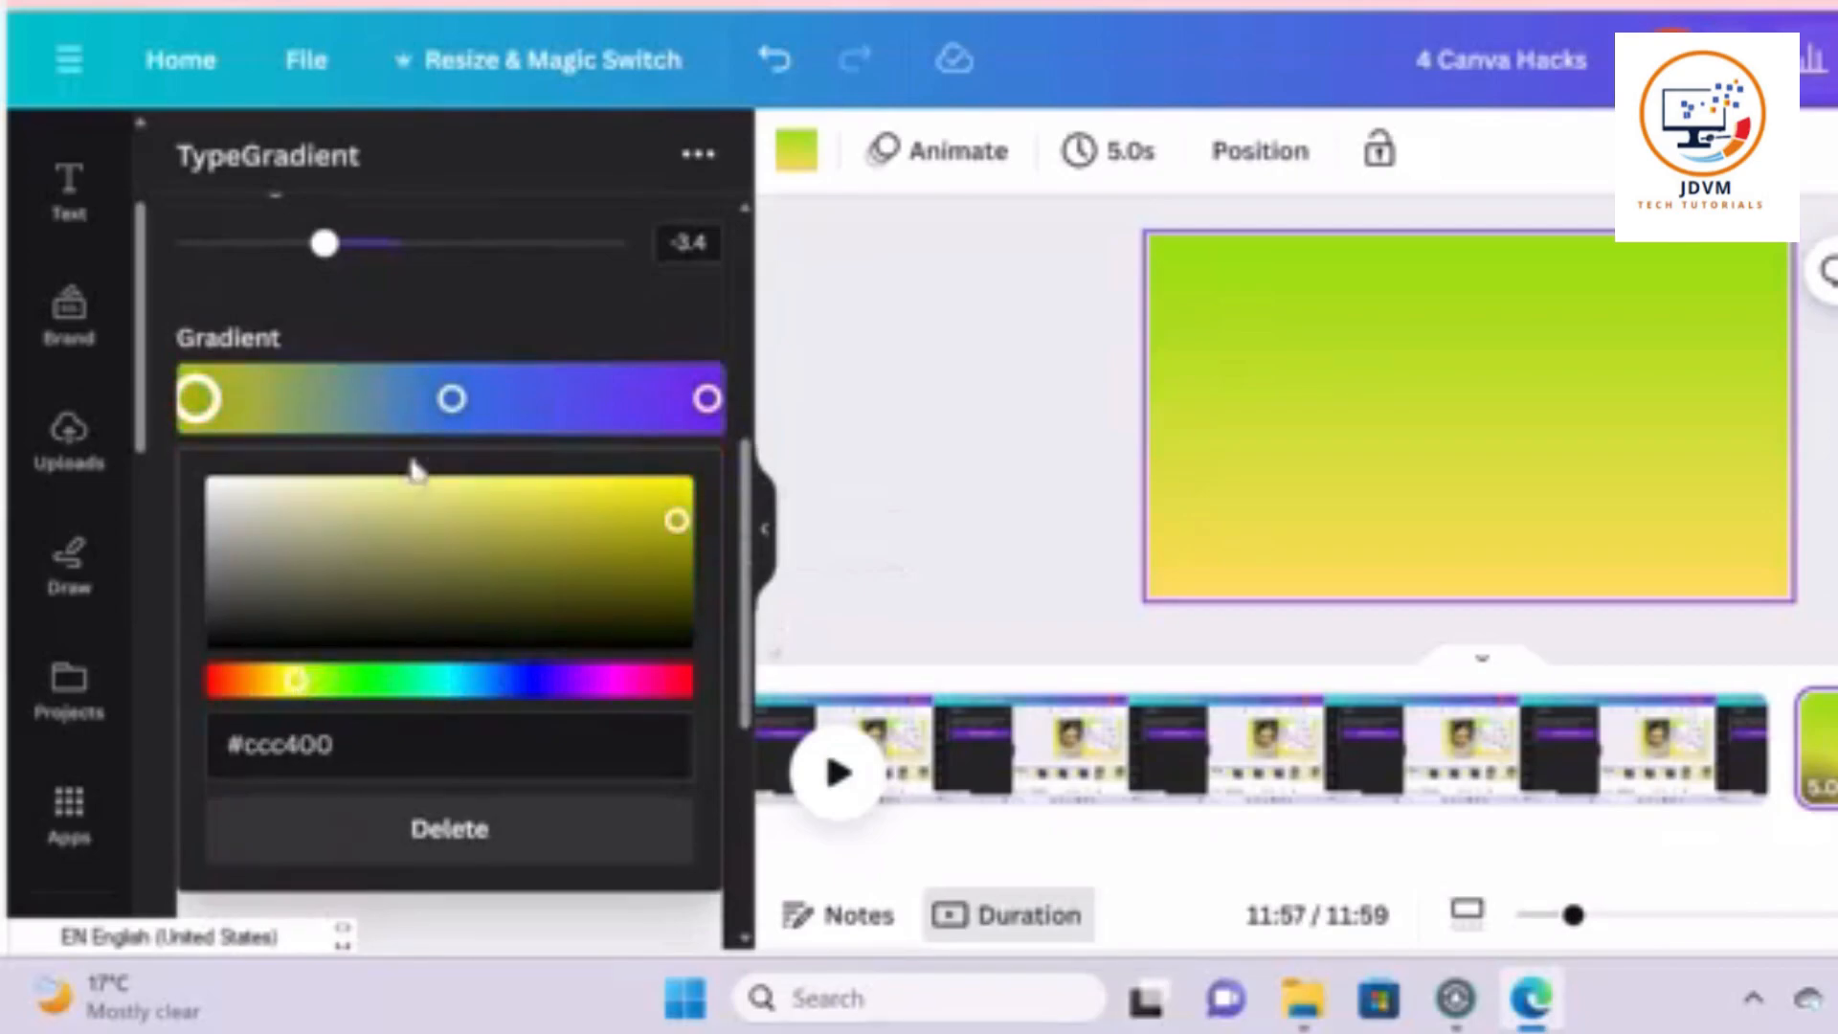
# Add a green #6ce533 stop near the gradient's start and a magenta #e433dd stop beside its middle stop
pyautogui.click(464, 400)
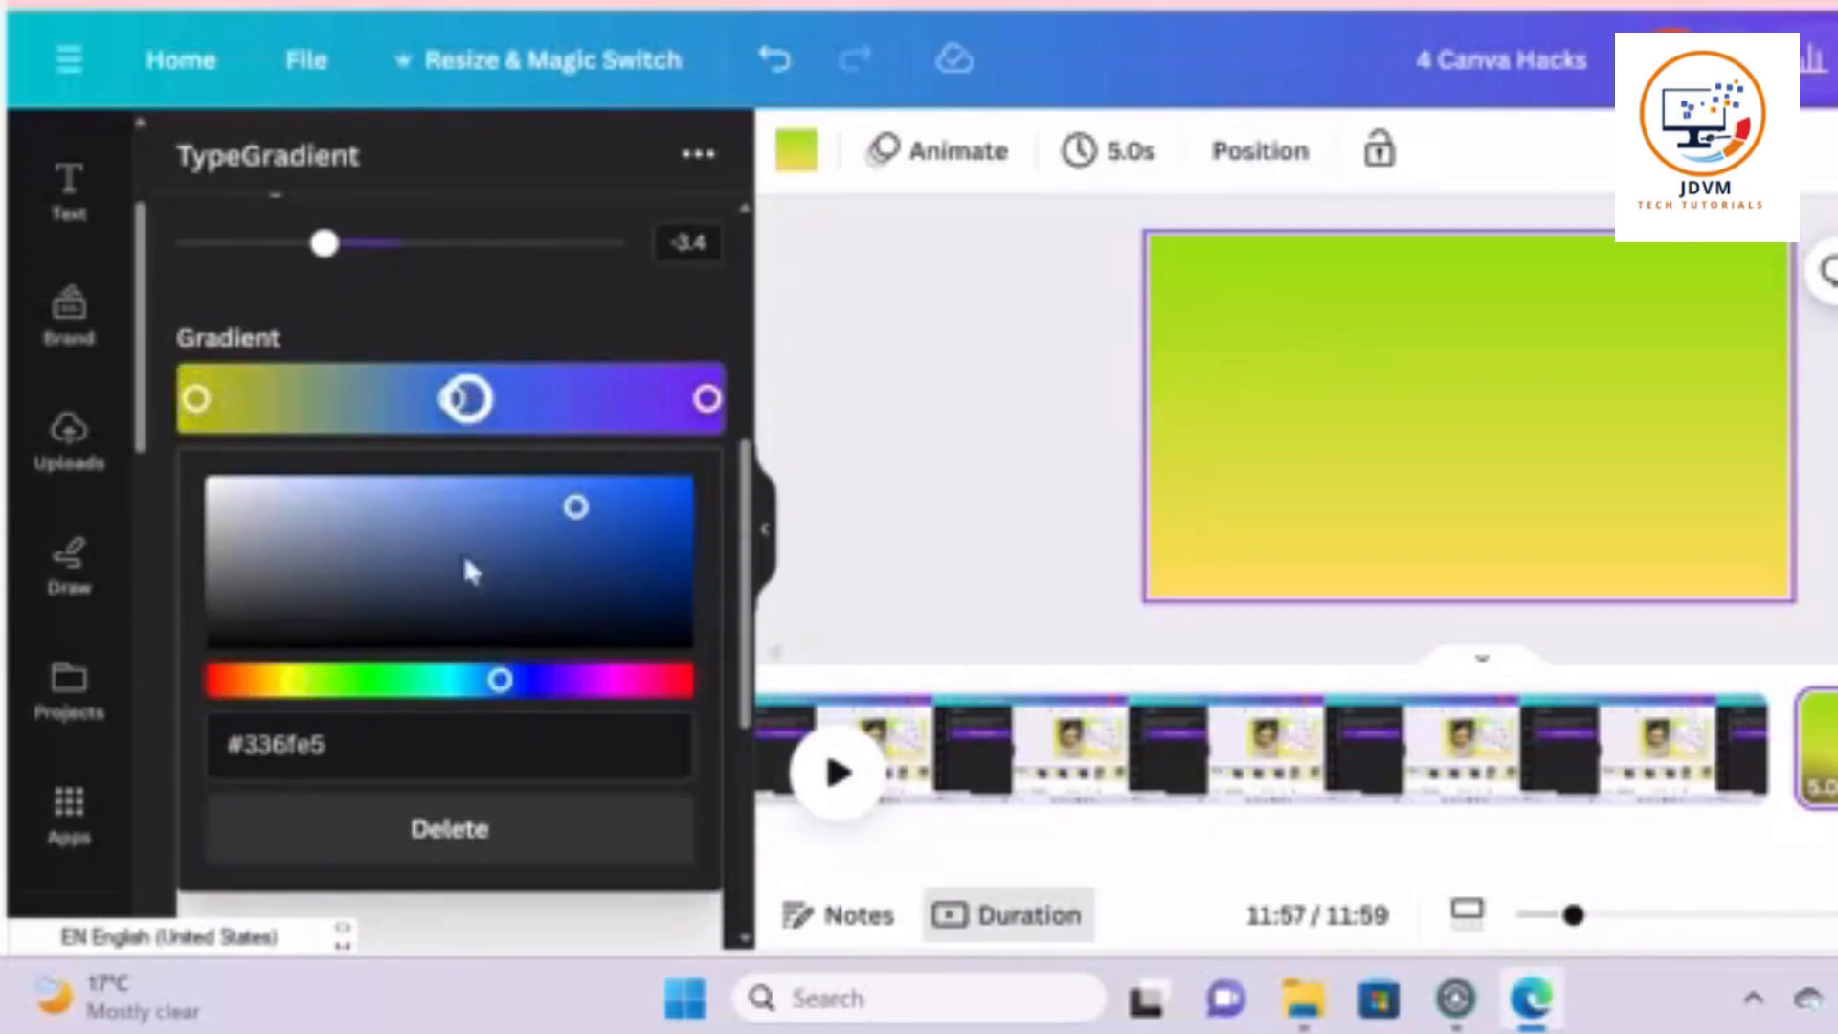
pyautogui.moveTo(499, 680); pyautogui.dragTo(350, 679)
pyautogui.moveTo(467, 399); pyautogui.dragTo(286, 400)
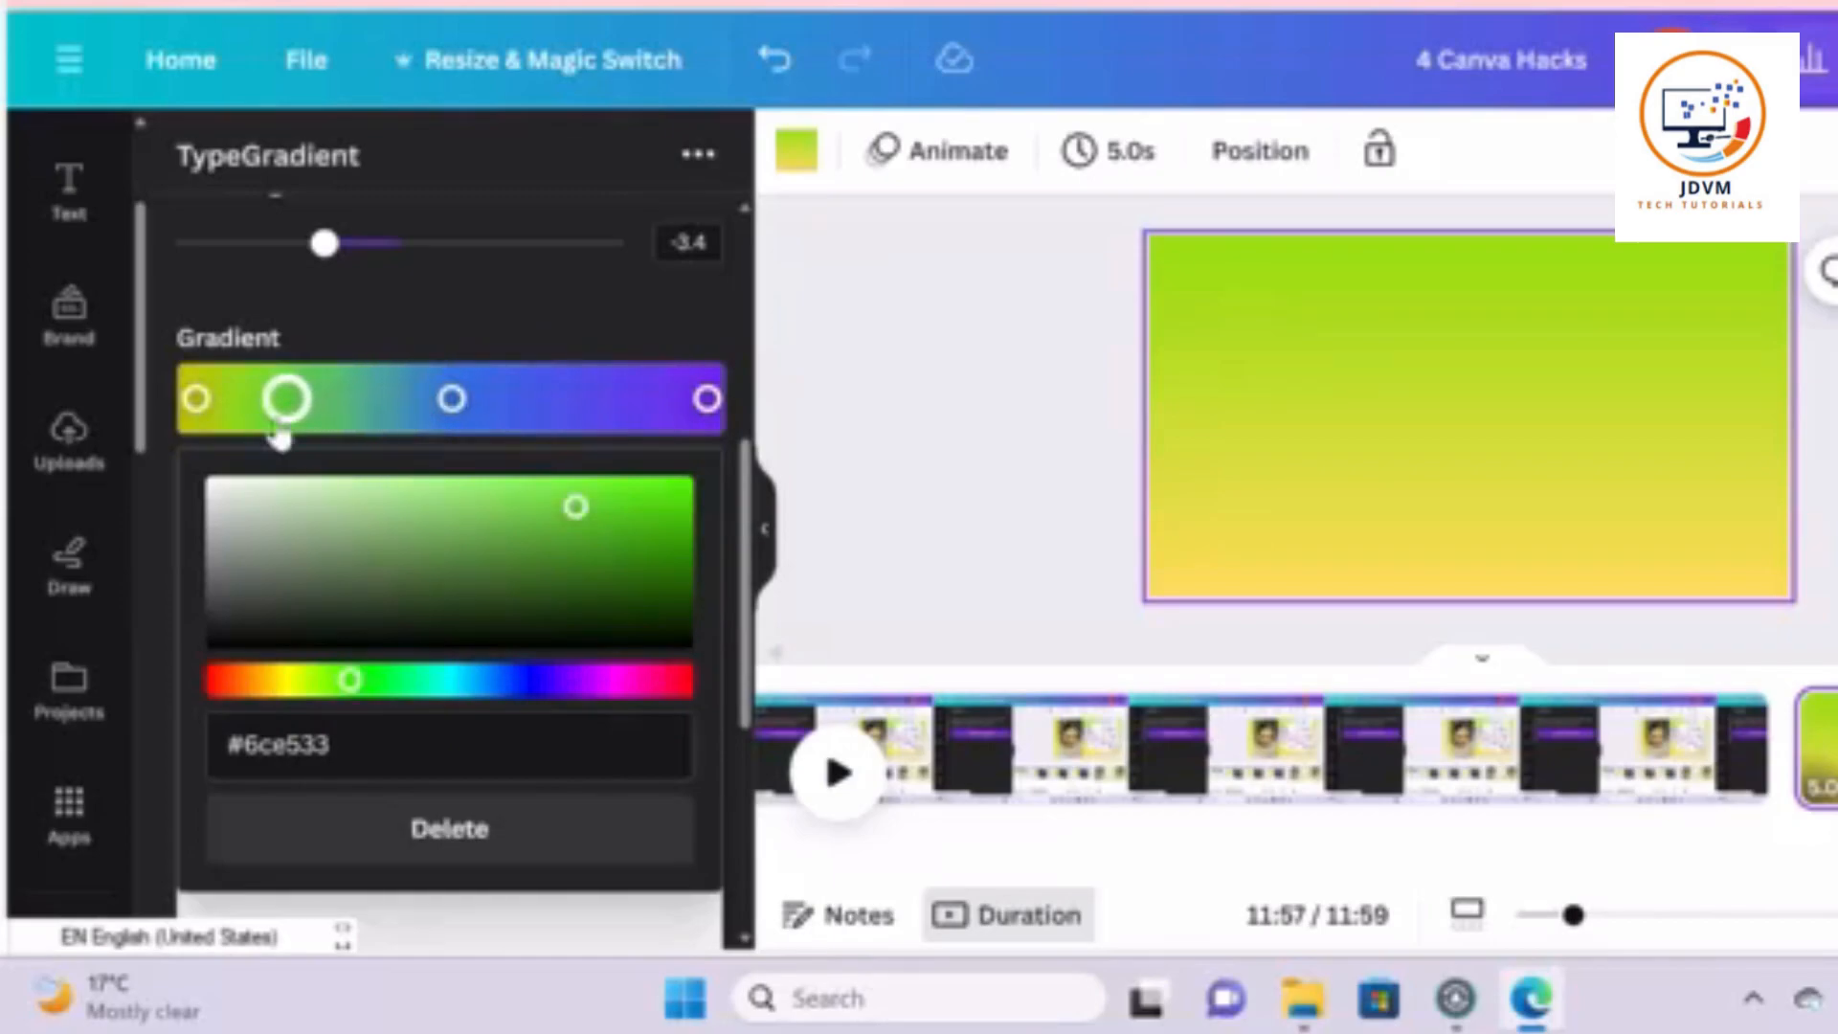
pyautogui.click(456, 400)
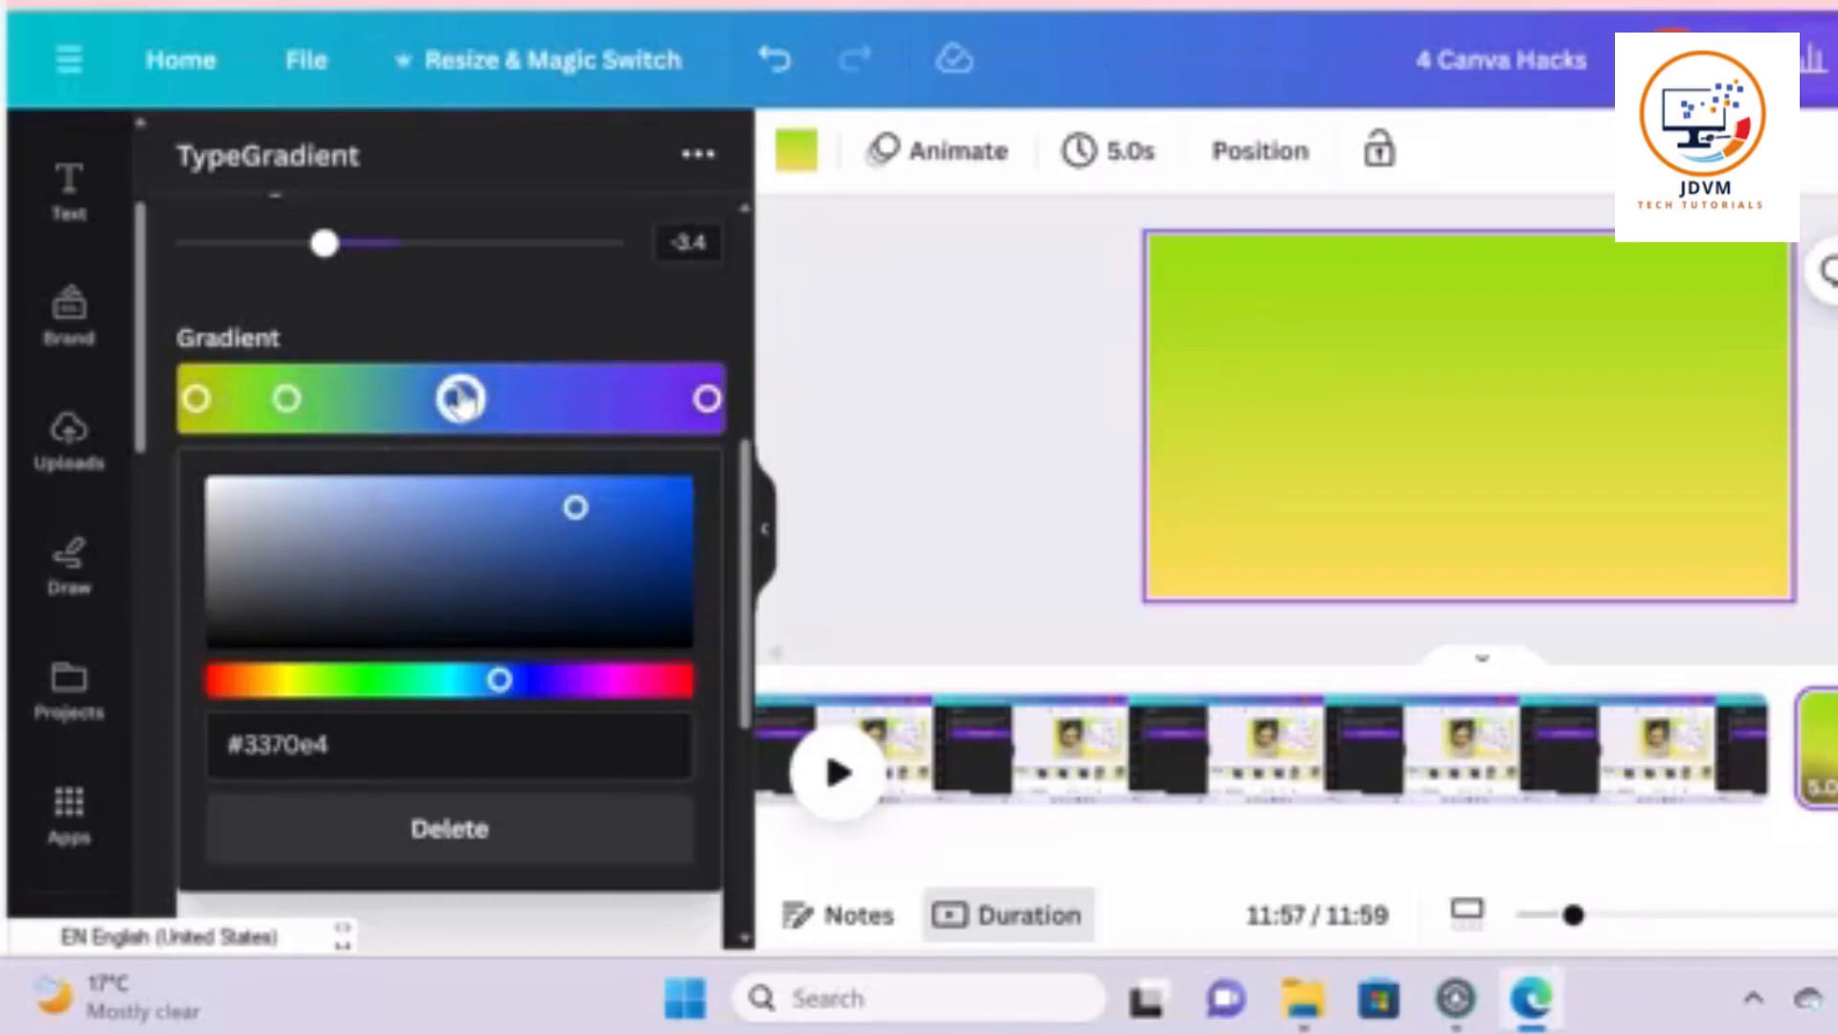
pyautogui.moveTo(496, 679); pyautogui.dragTo(604, 679)
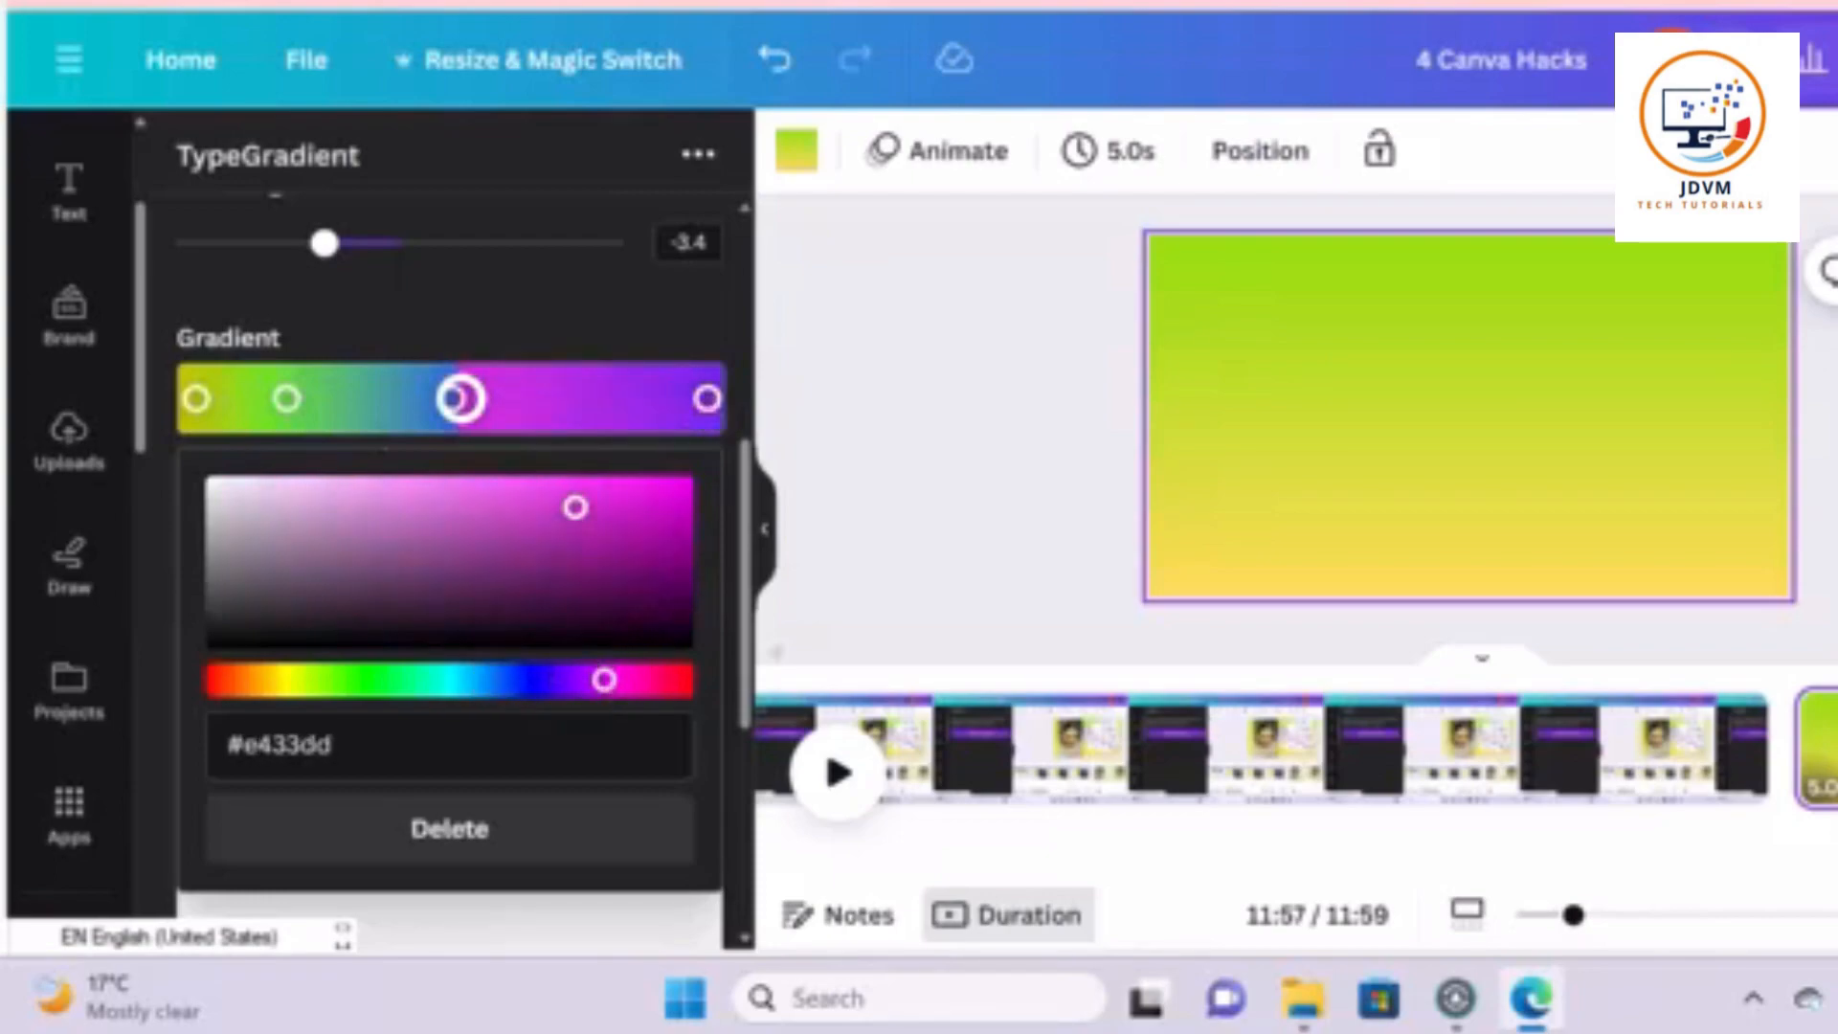
# Recolour the gradient's last stop to #ef2662 and move it inward to about three-quarters of the gradient
pyautogui.click(707, 400)
pyautogui.moveTo(555, 681); pyautogui.dragTo(653, 680)
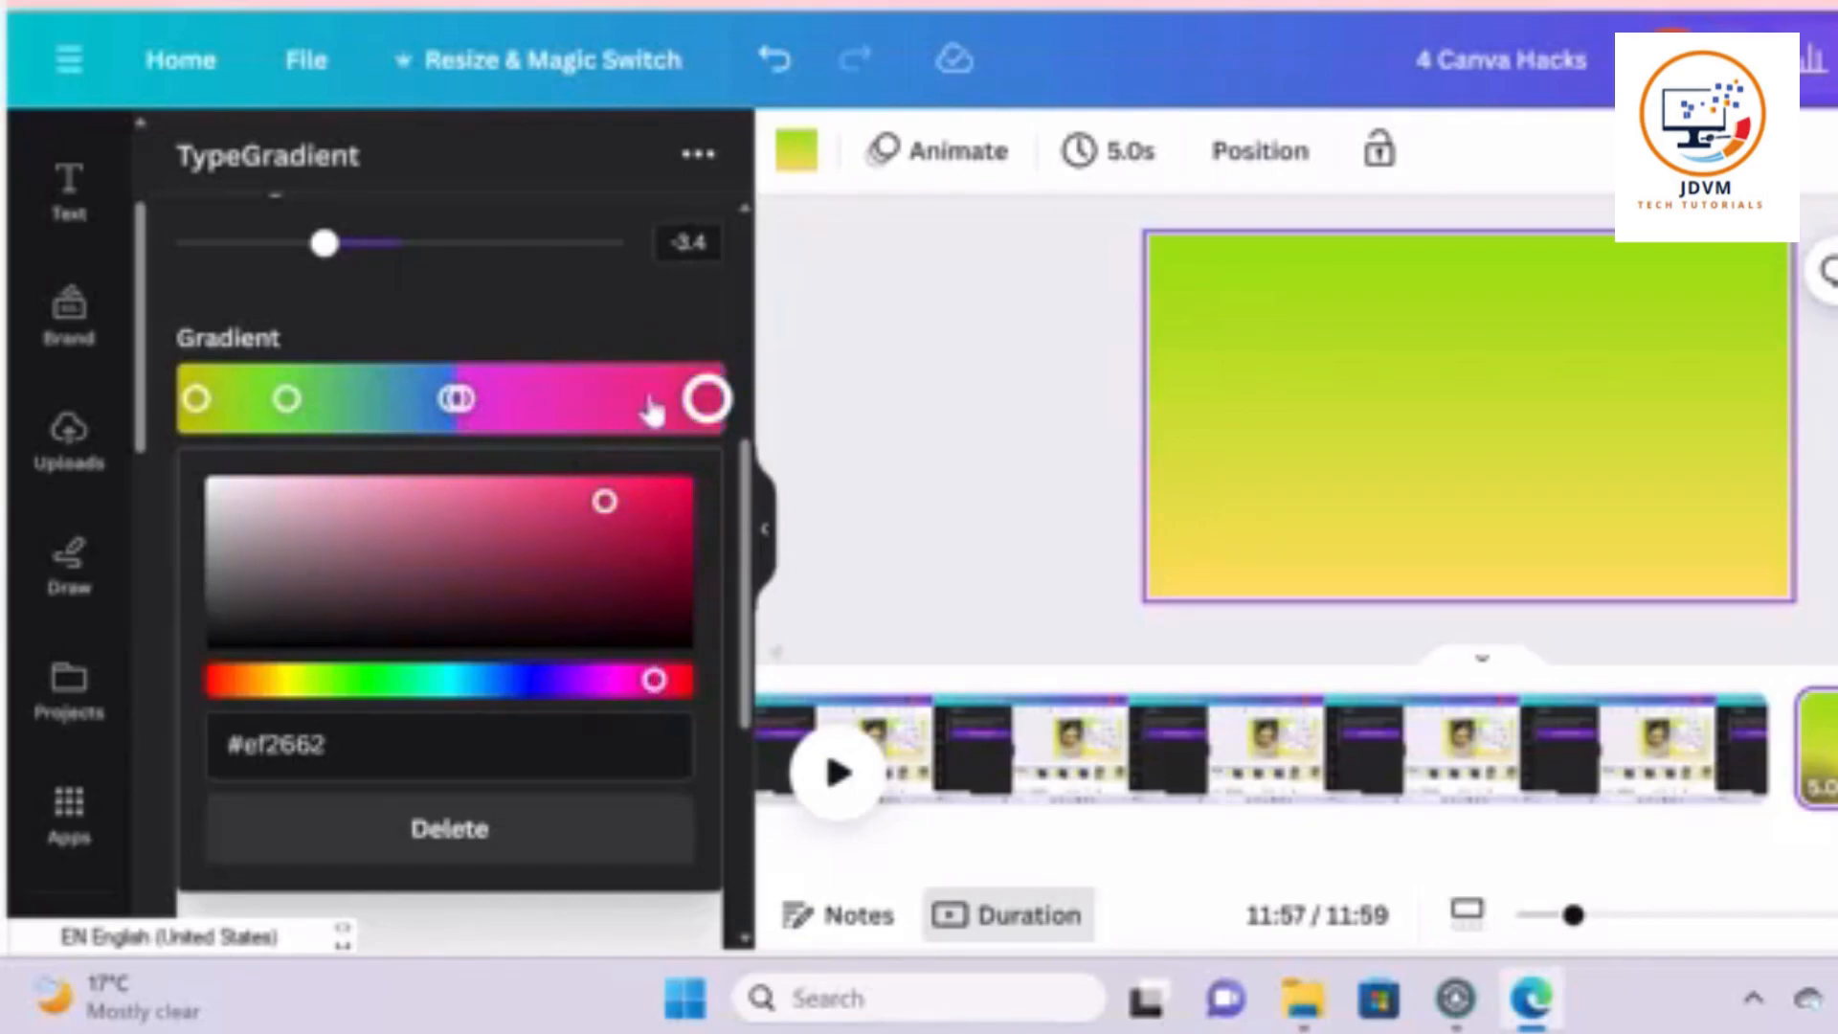
pyautogui.moveTo(708, 399); pyautogui.dragTo(605, 398)
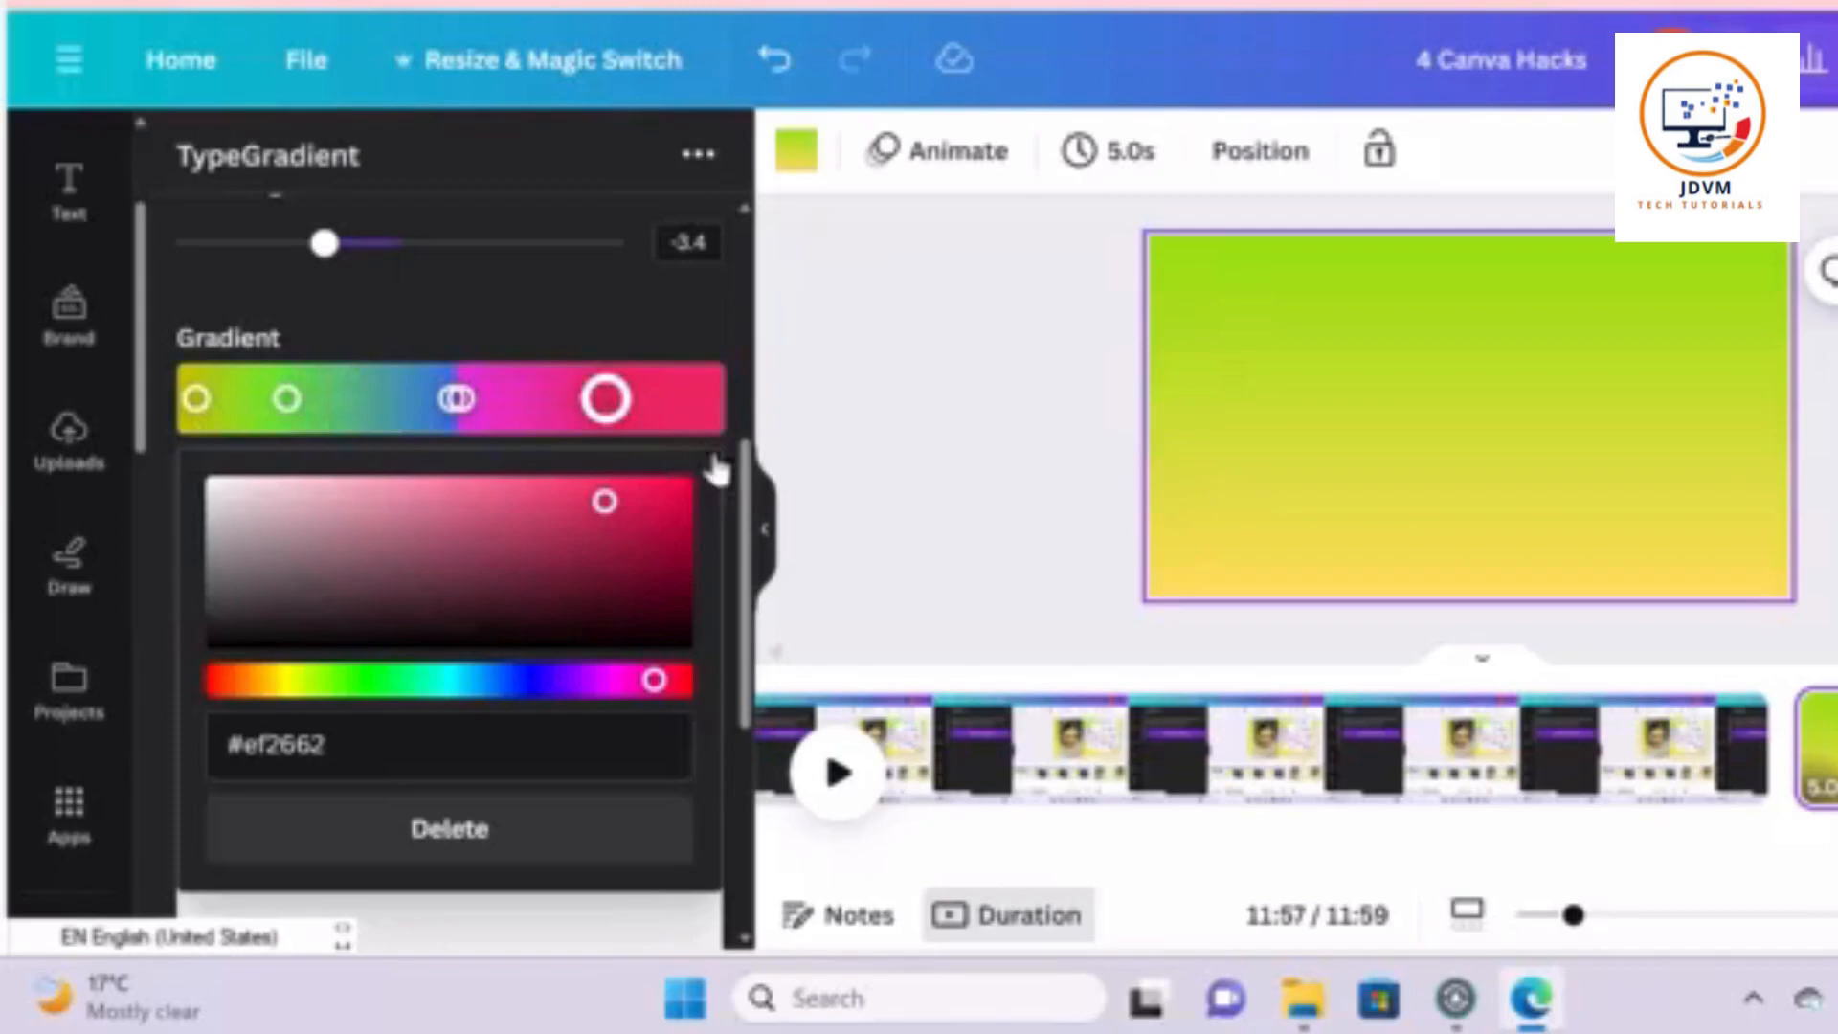
pyautogui.moveTo(750, 471); pyautogui.dragTo(723, 675)
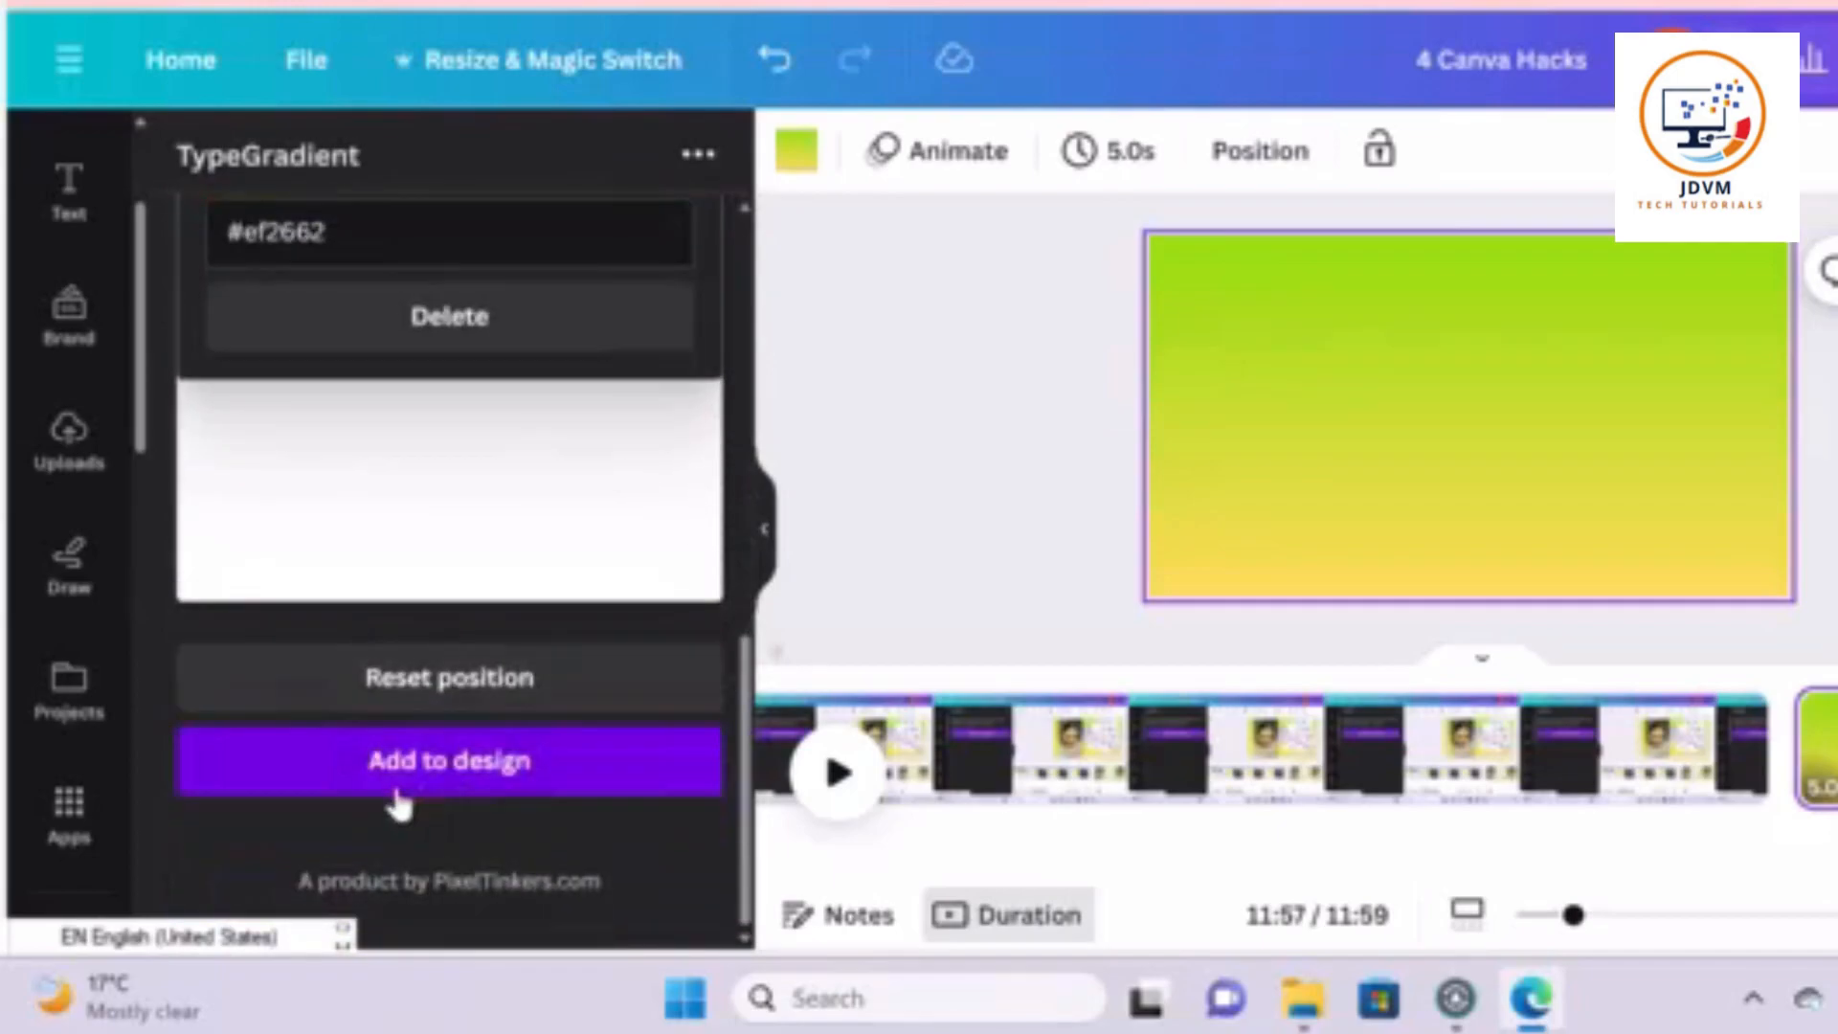
pyautogui.click(436, 498)
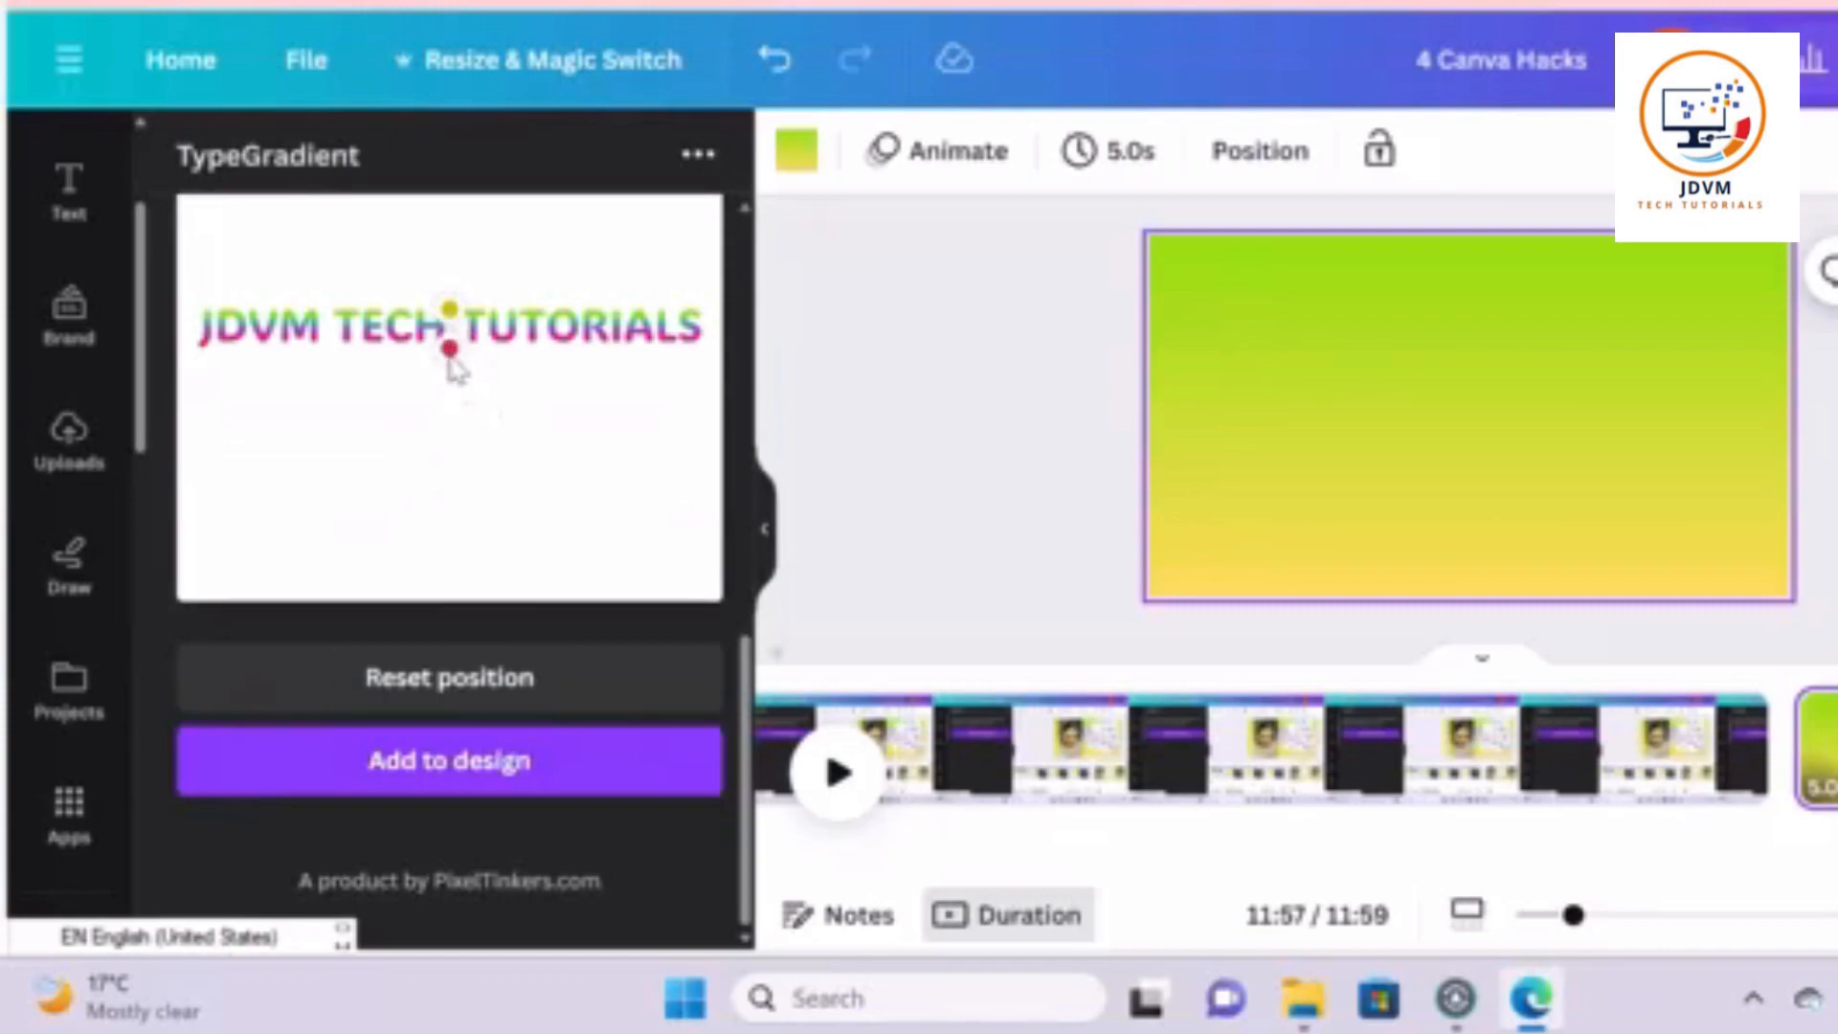
# Angle the gradient diagonally, with its red end below TECH and yellow end above TUTORIALS, and add the text to the design
pyautogui.moveTo(450, 359); pyautogui.dragTo(428, 400)
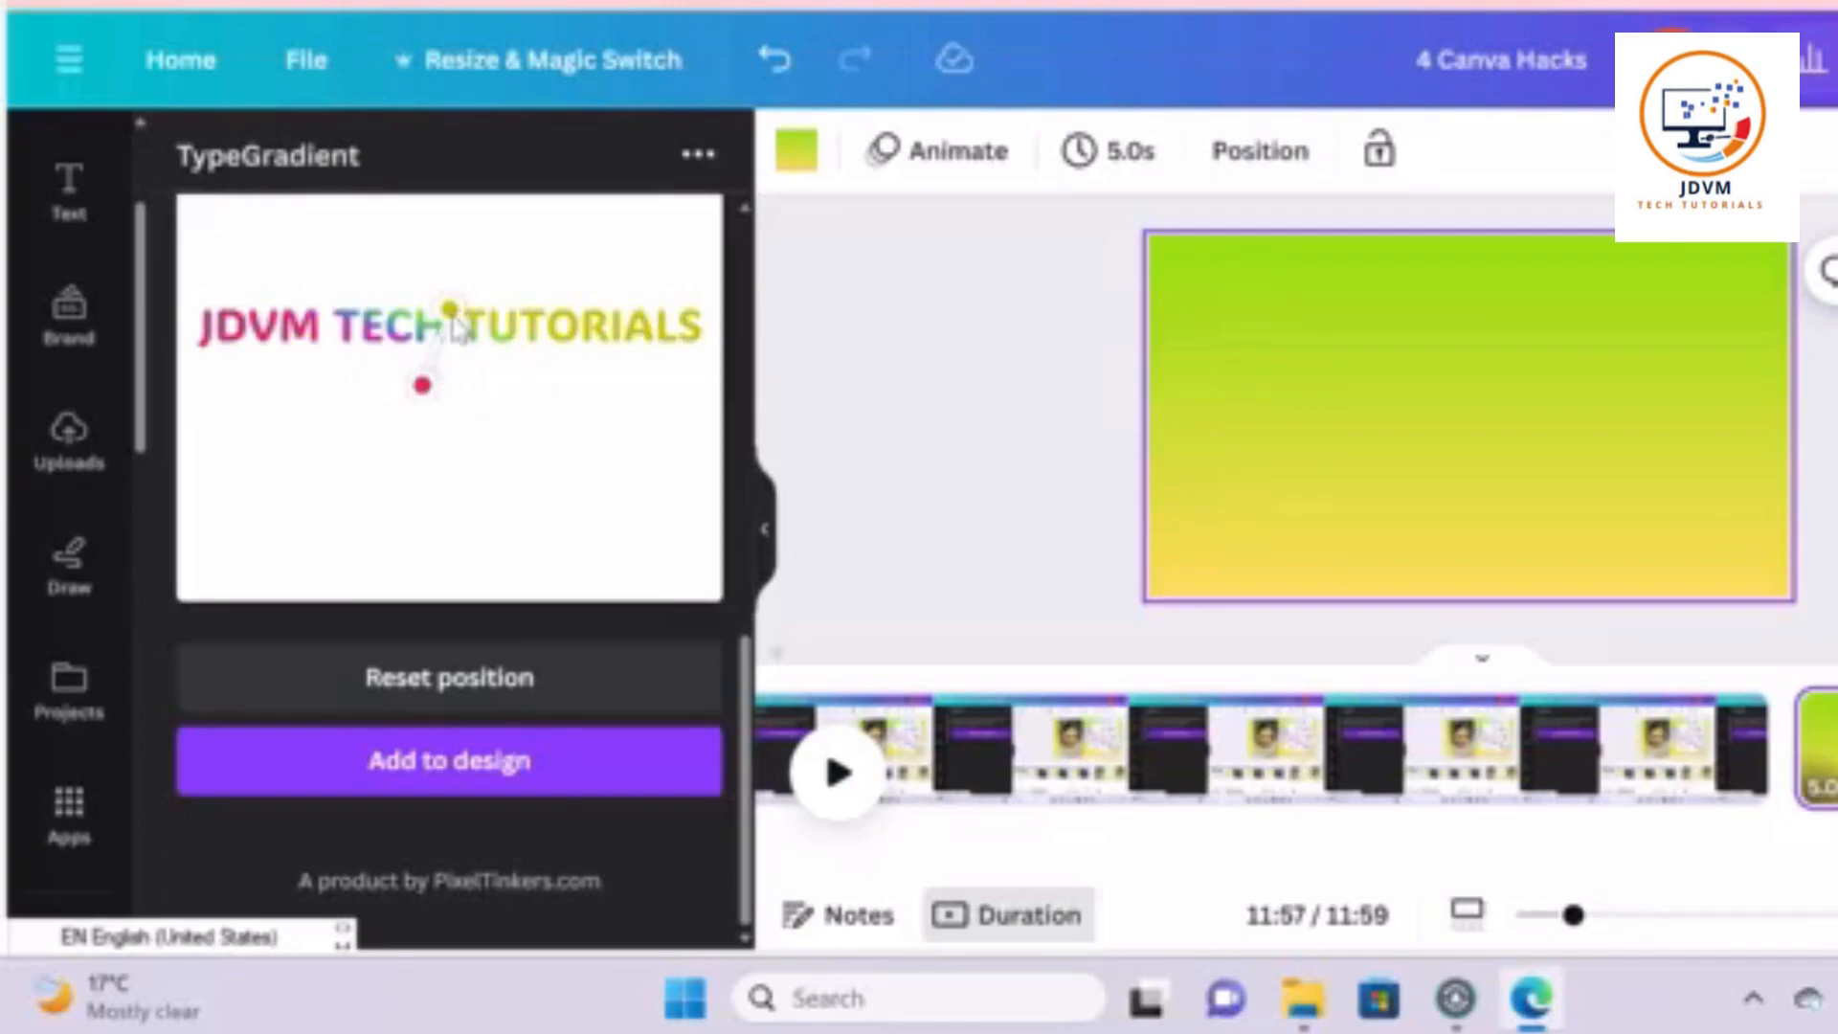
pyautogui.moveTo(455, 325); pyautogui.dragTo(368, 295)
pyautogui.moveTo(437, 289); pyautogui.dragTo(546, 289)
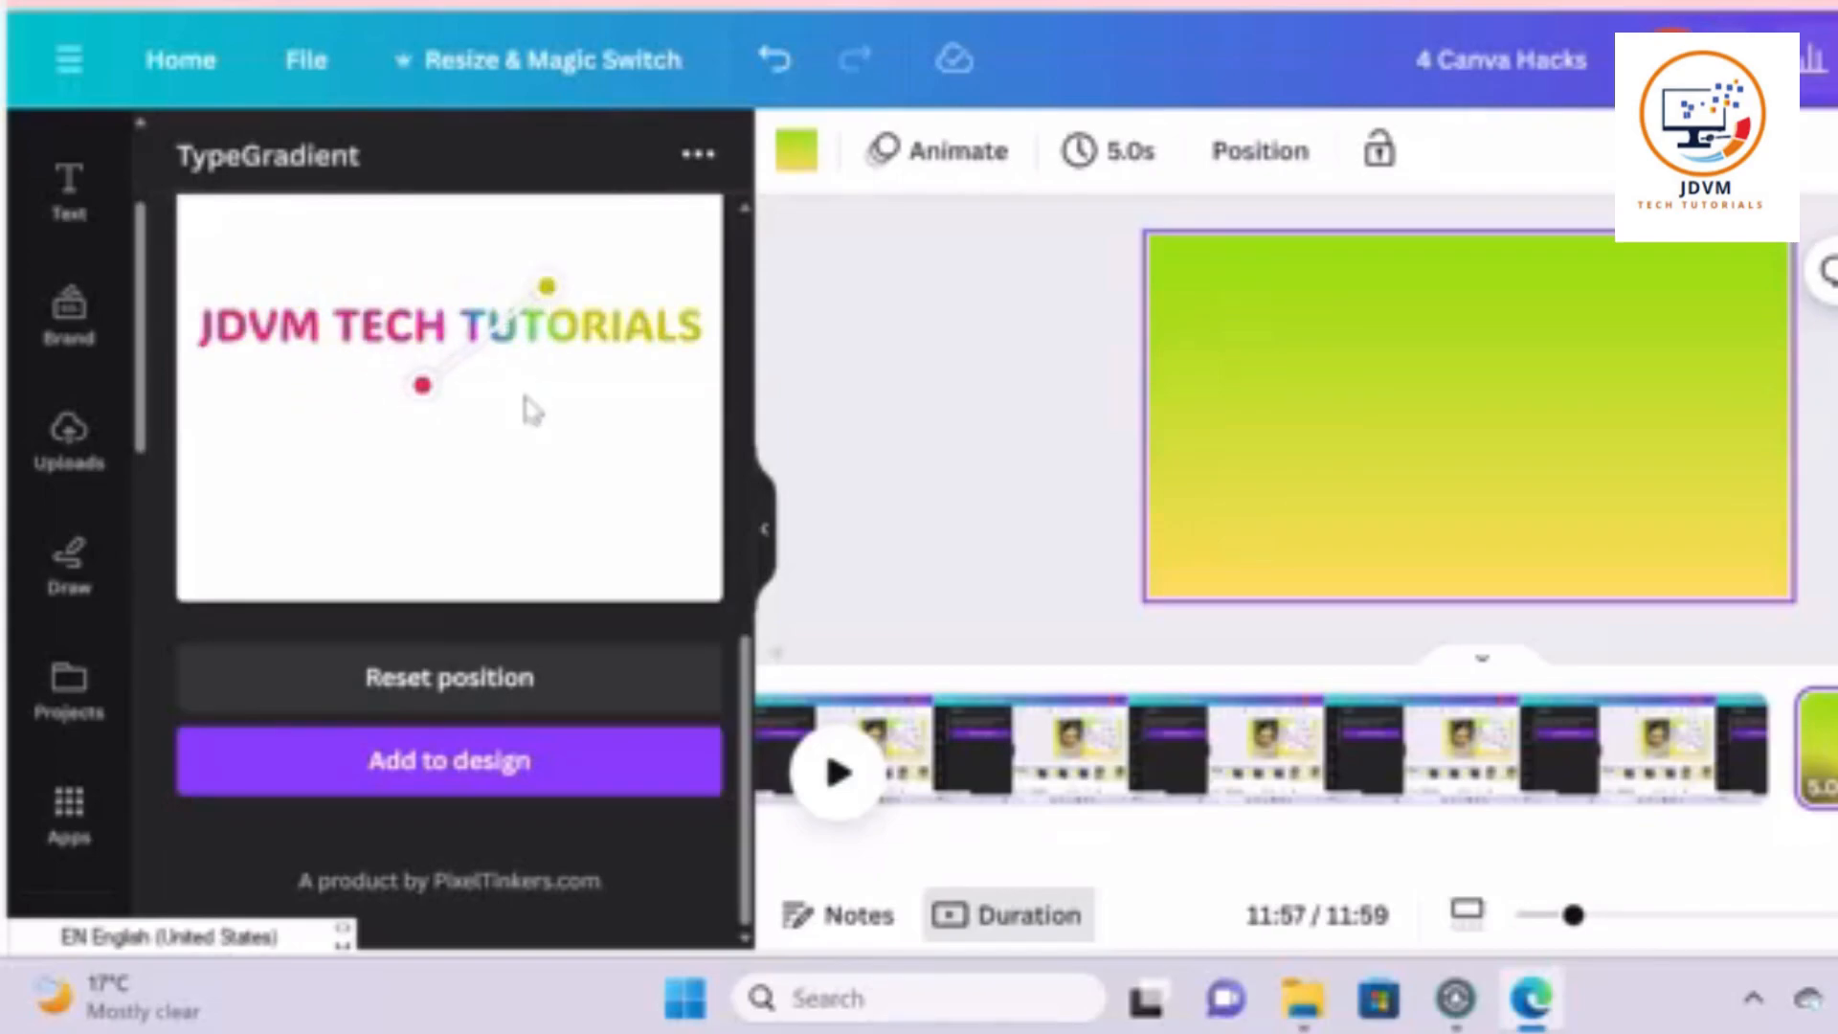
pyautogui.click(448, 785)
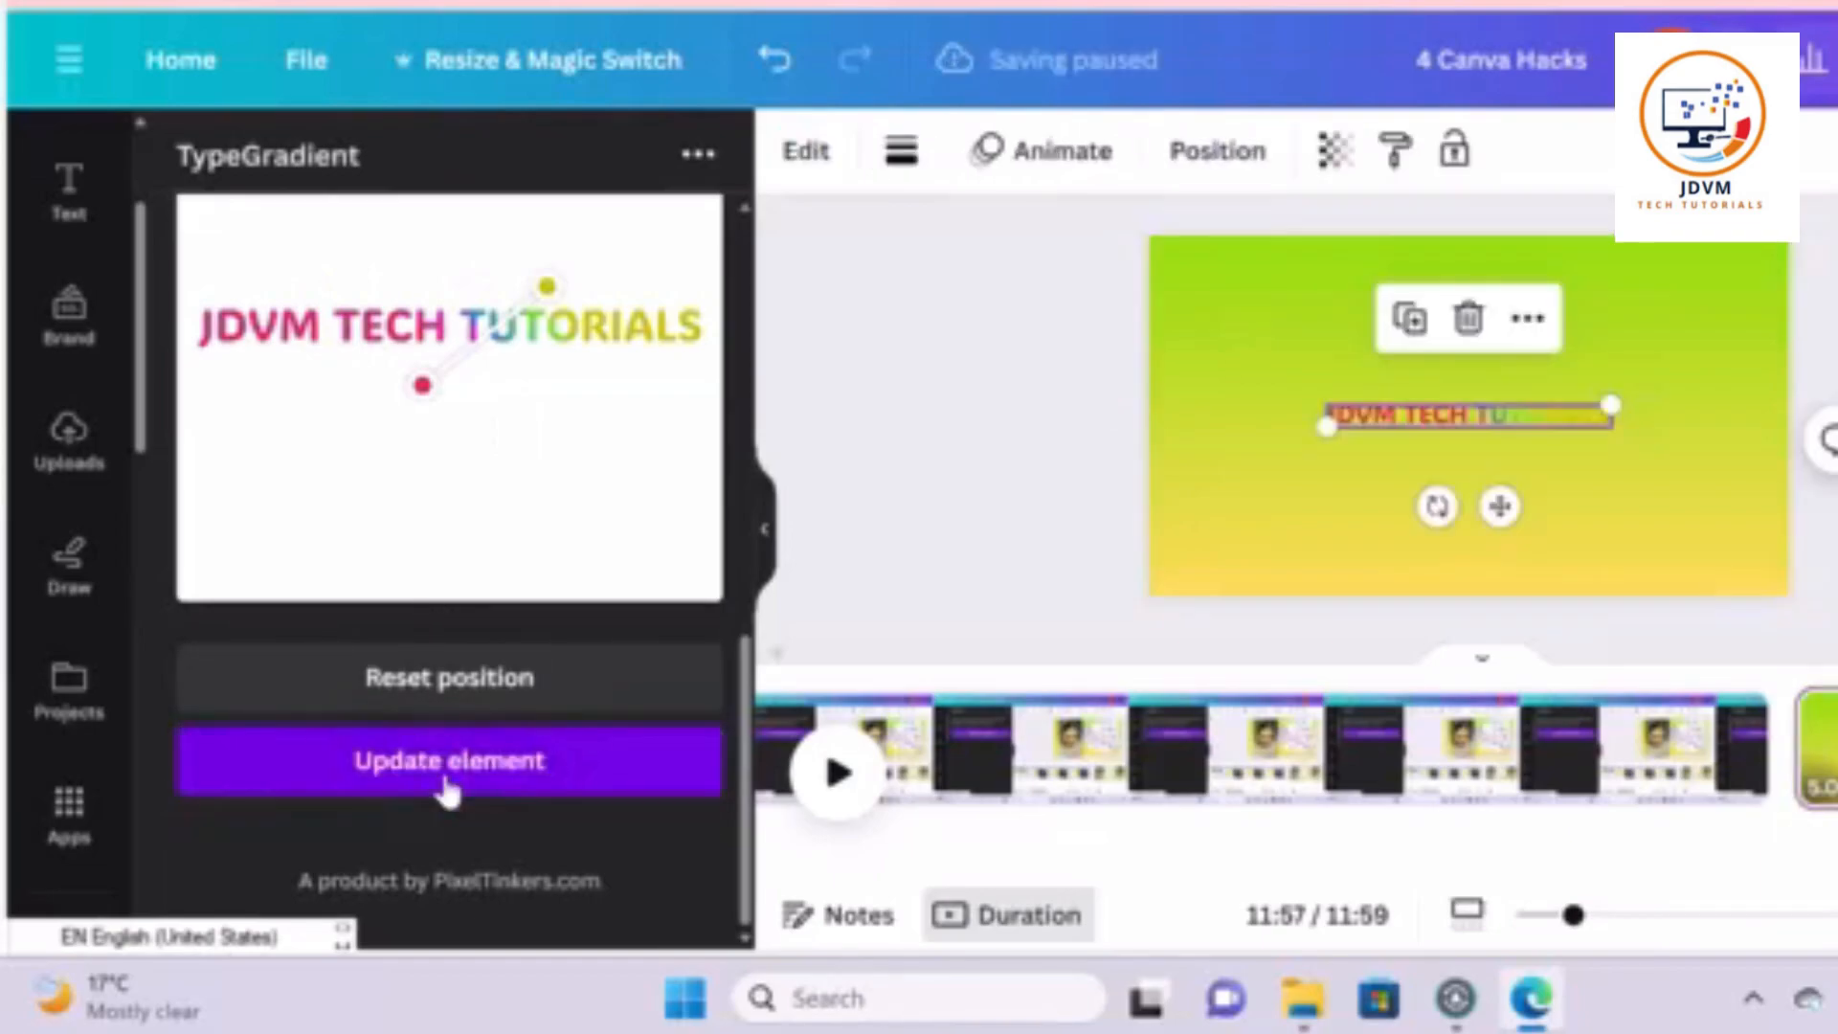
# Enlarge the gradient text near the top of the page and place a duplicate directly beneath it
pyautogui.moveTo(1327, 422); pyautogui.dragTo(1216, 521)
pyautogui.moveTo(1369, 407); pyautogui.dragTo(1431, 293)
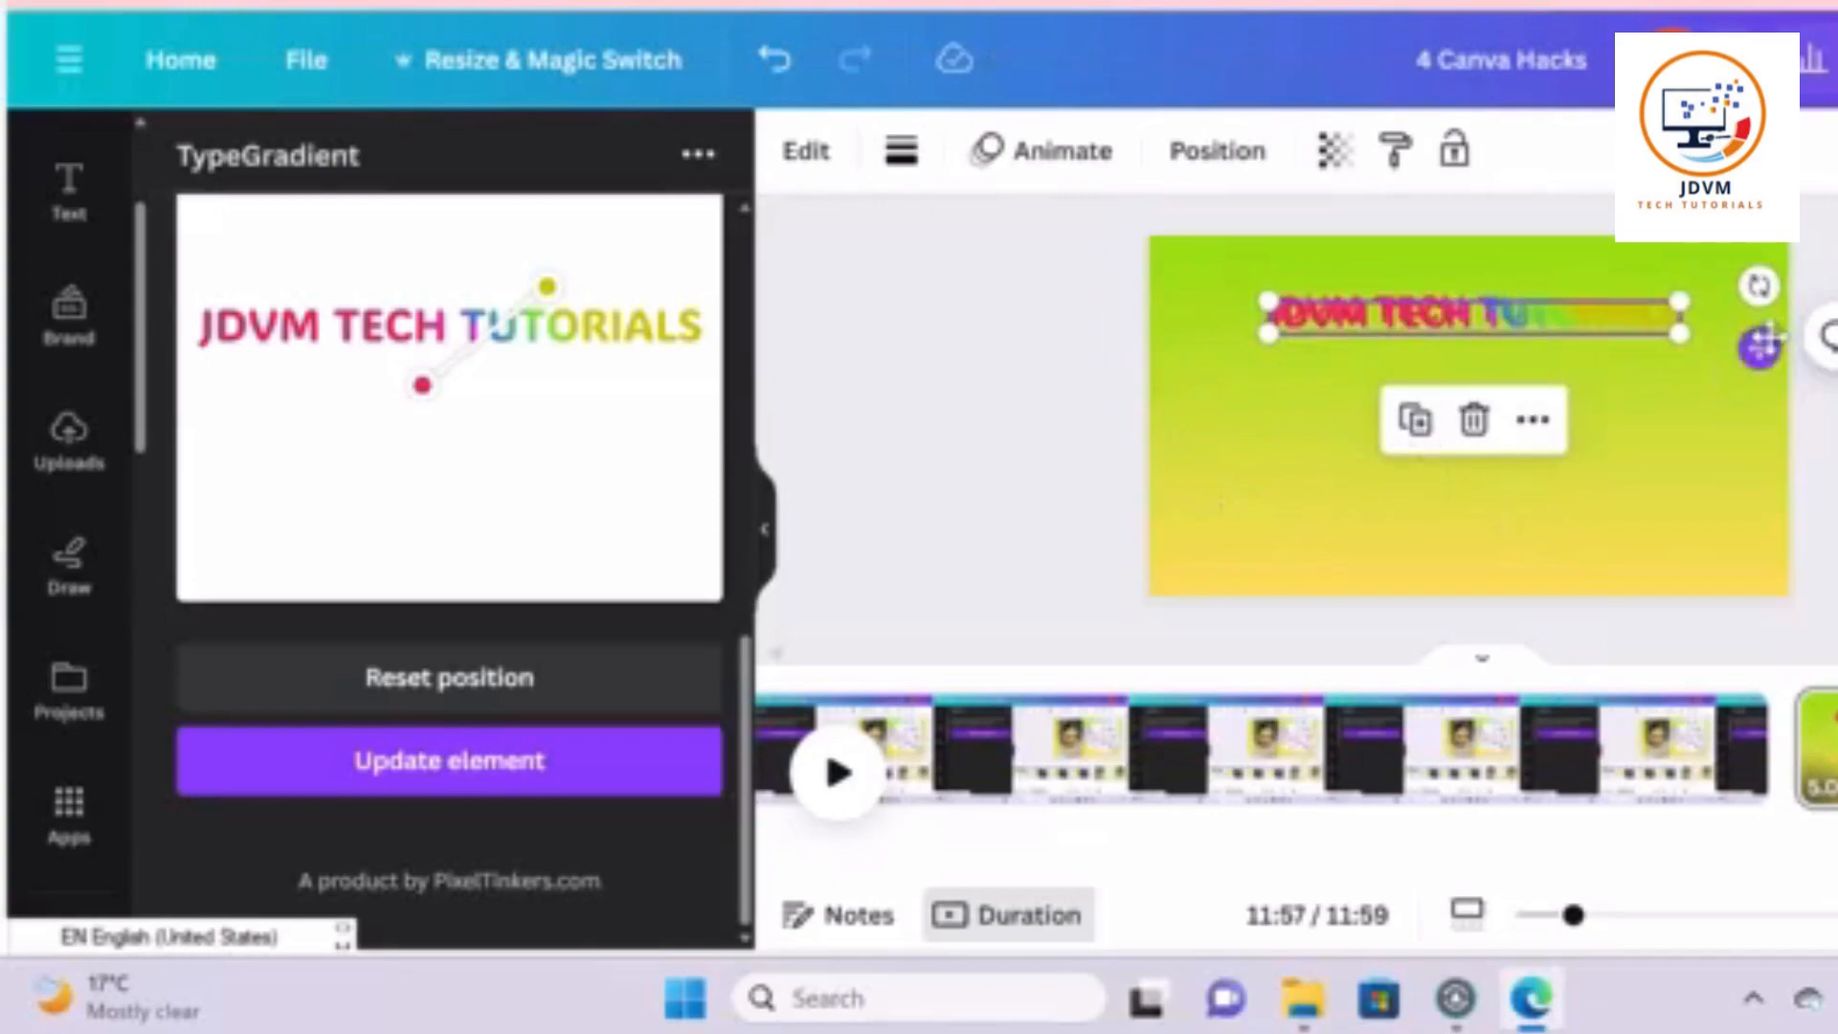
pyautogui.moveTo(1760, 344); pyautogui.dragTo(1772, 383)
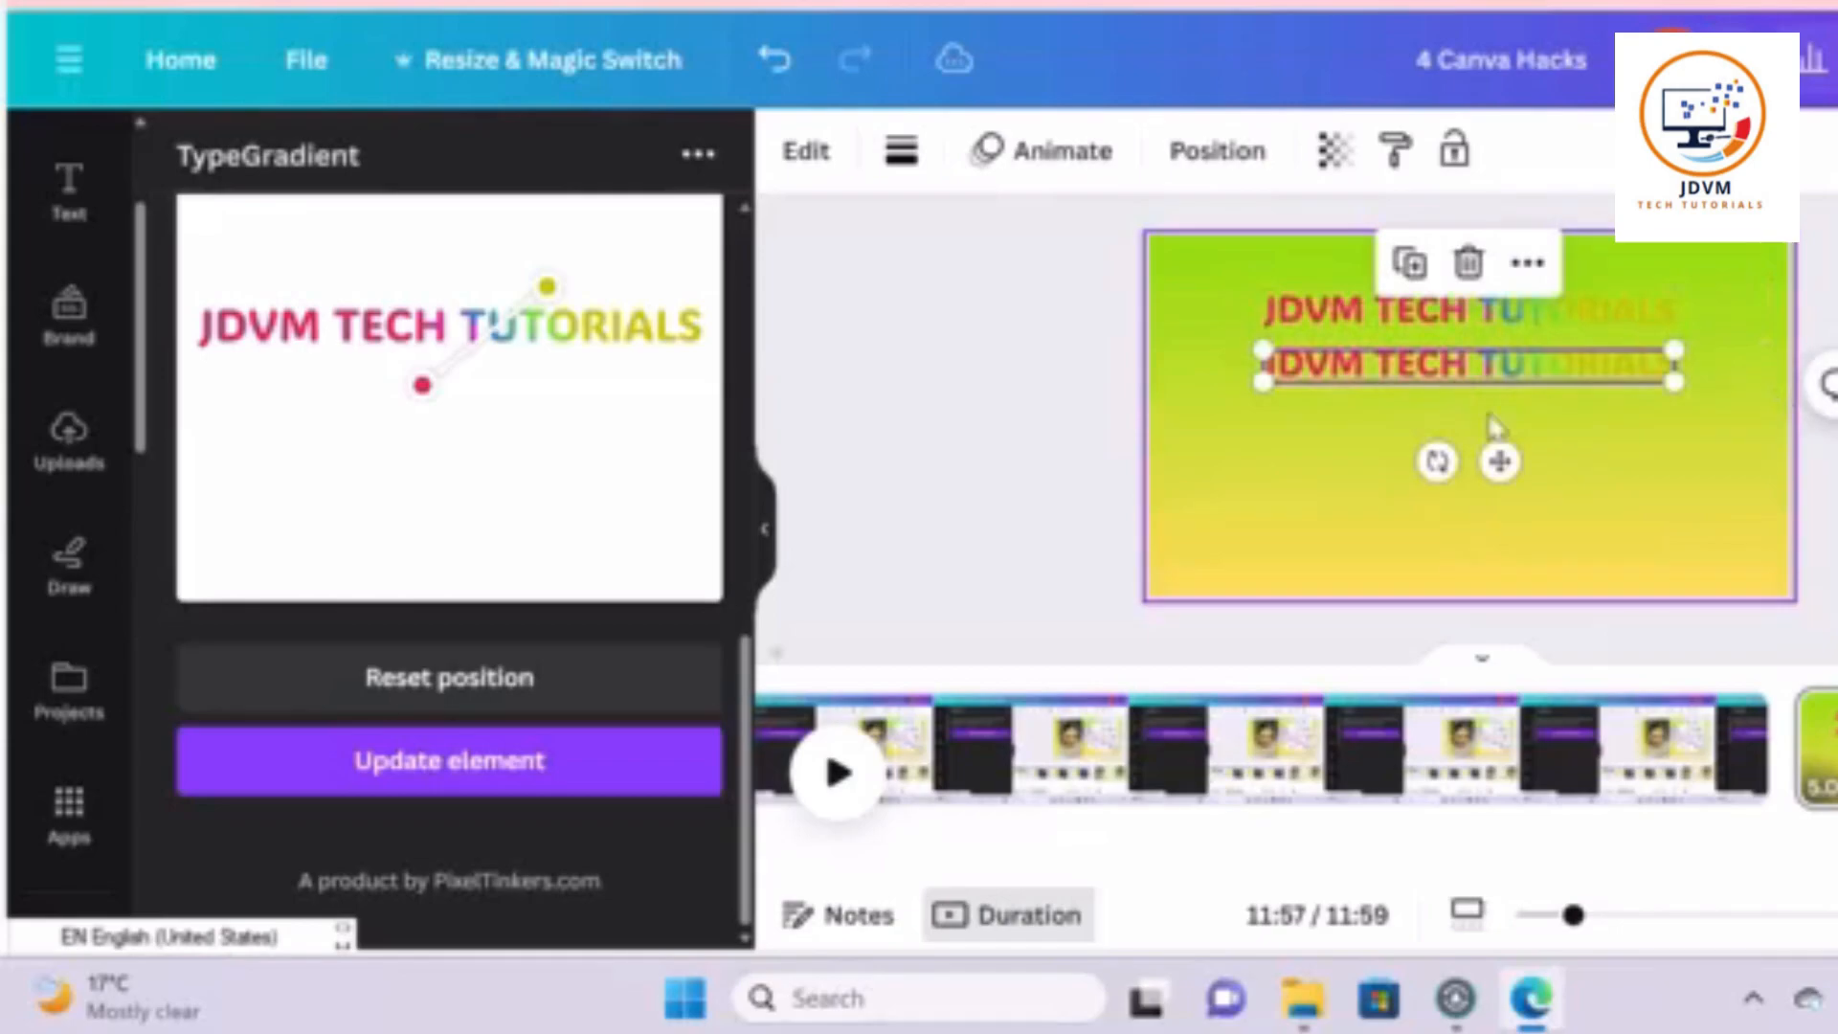
# Move the red gradient end of the second JDVM TECH TUTORIALS copy just below its yellow end and update the element
pyautogui.moveTo(424, 391); pyautogui.dragTo(545, 370)
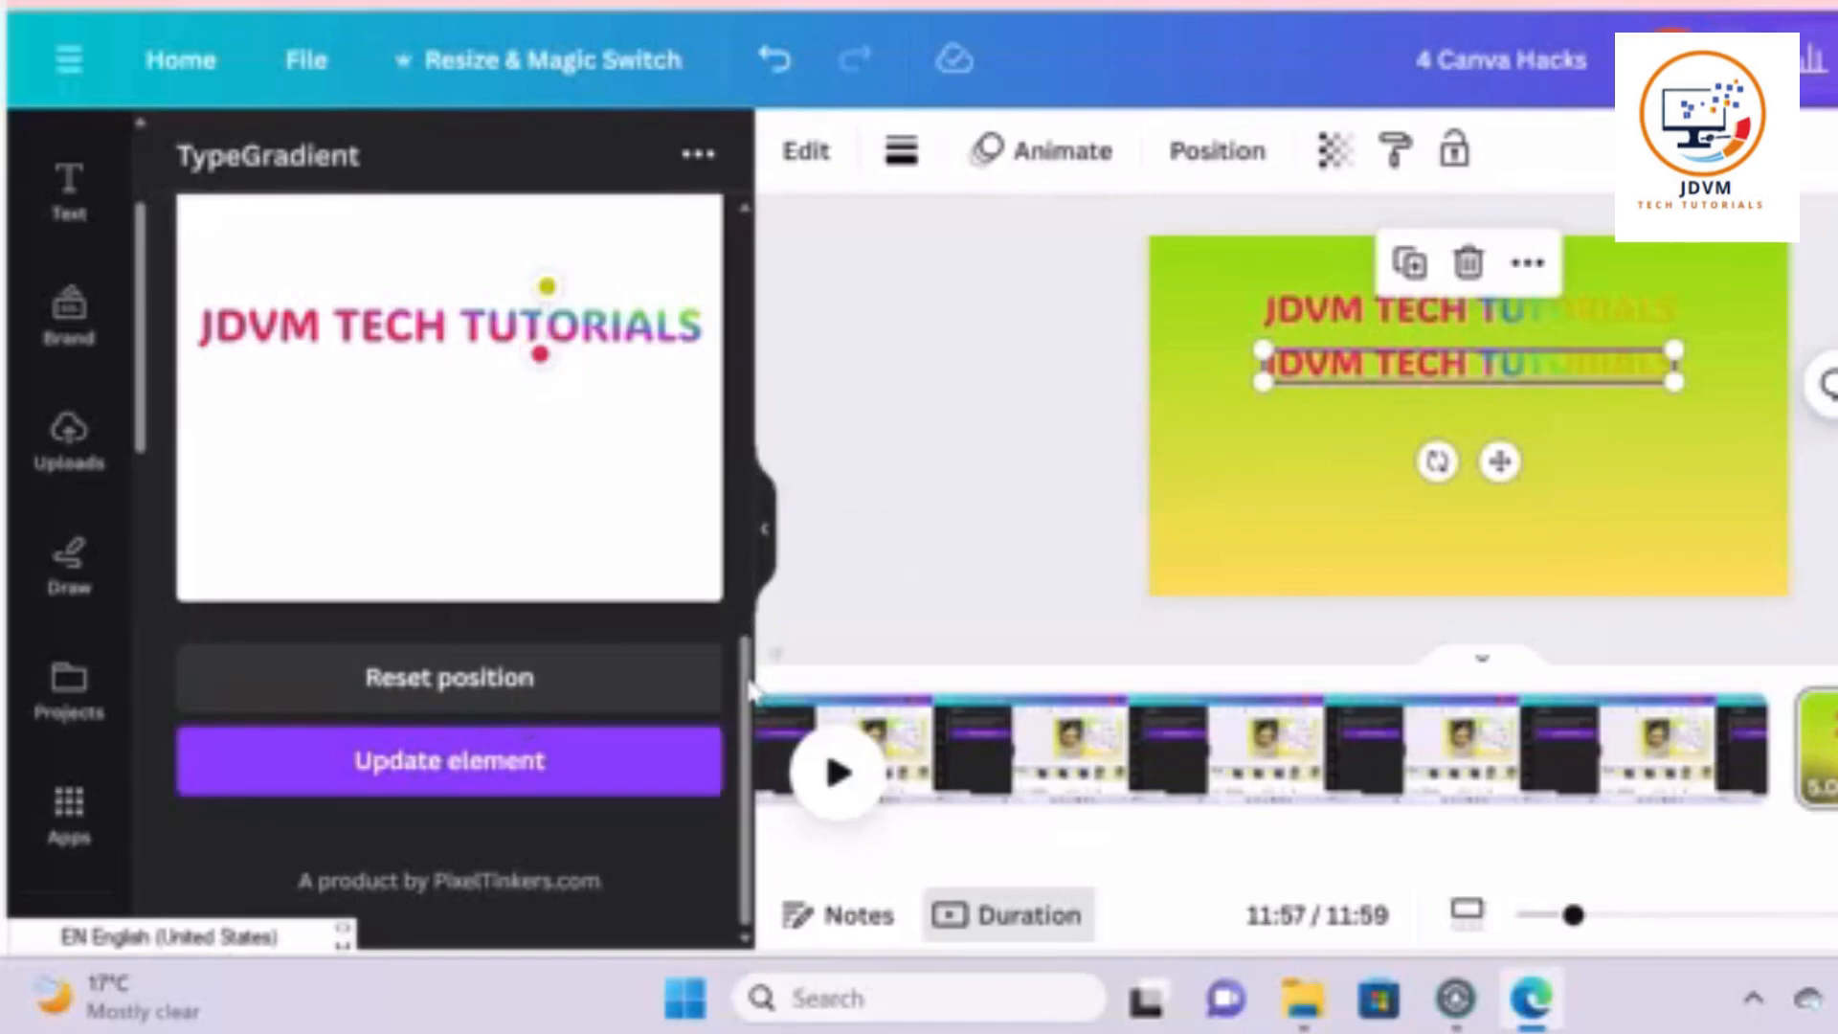
pyautogui.click(442, 763)
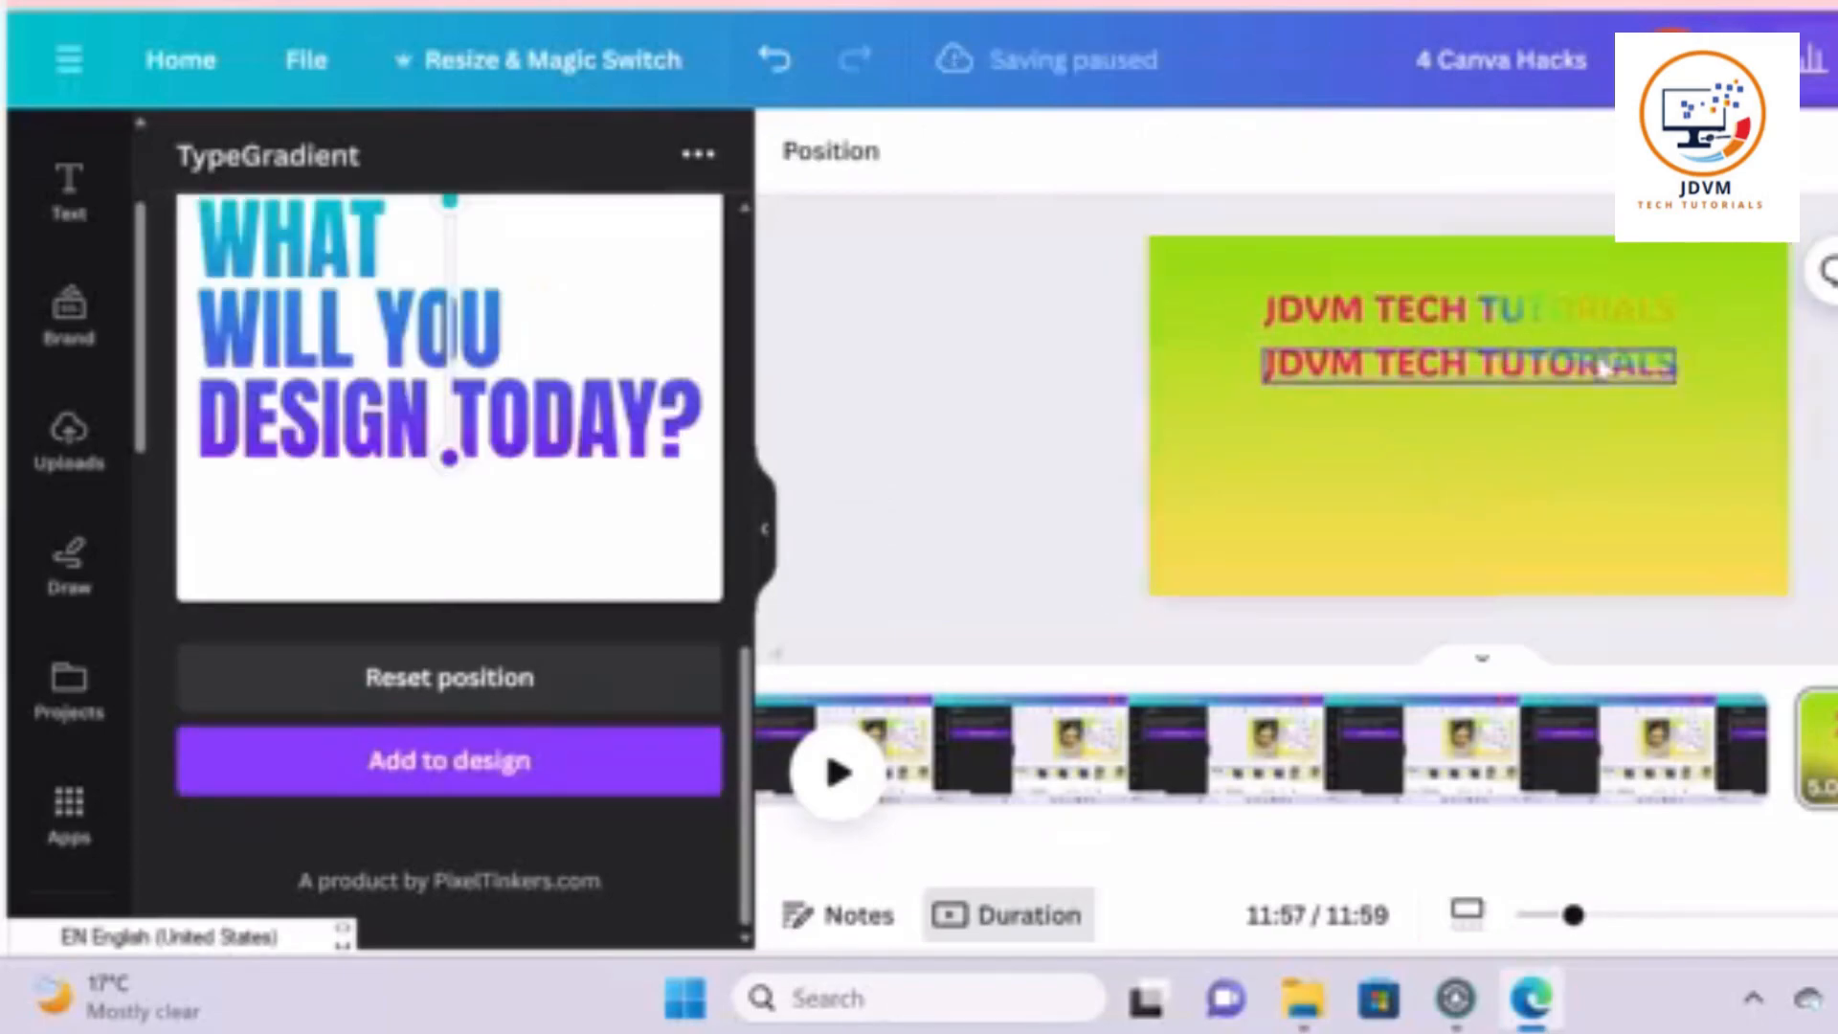
pyautogui.click(1612, 298)
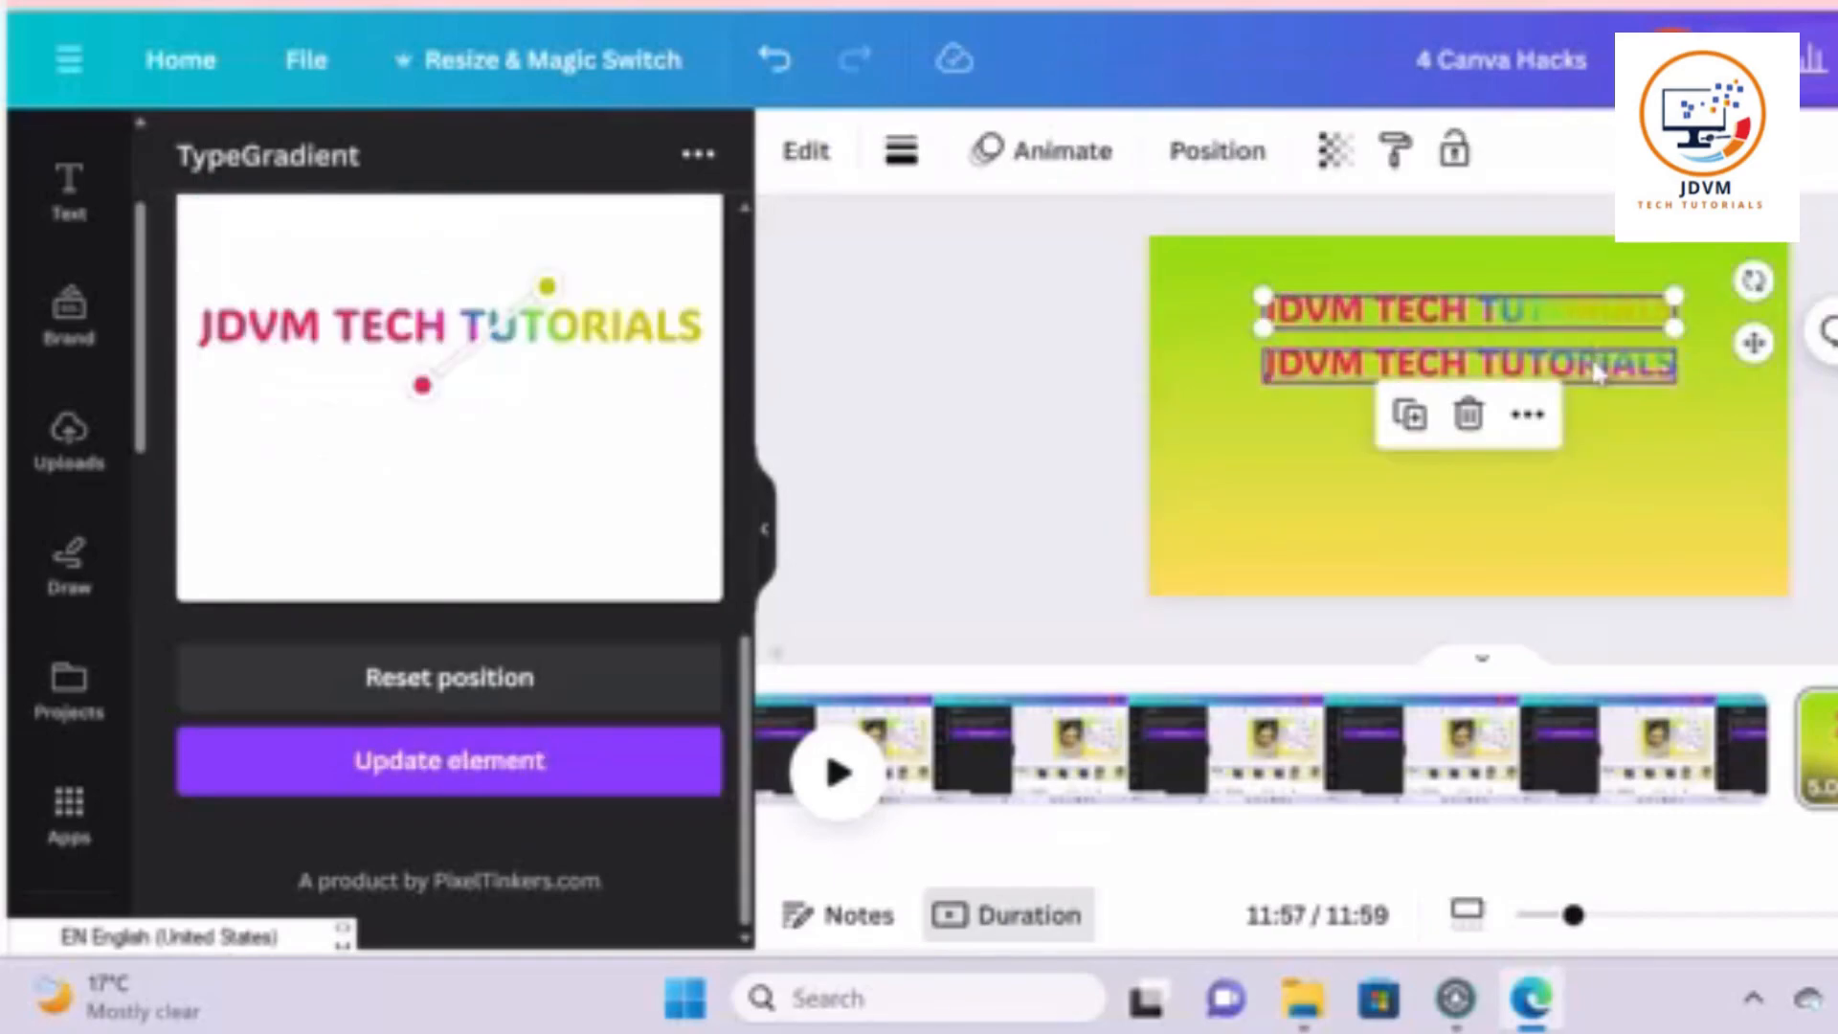
# Duplicate the second text beneath itself and move the new copy's yellow gradient end onto the start of JDVM, updating the element
pyautogui.click(1600, 372)
pyautogui.click(1409, 263)
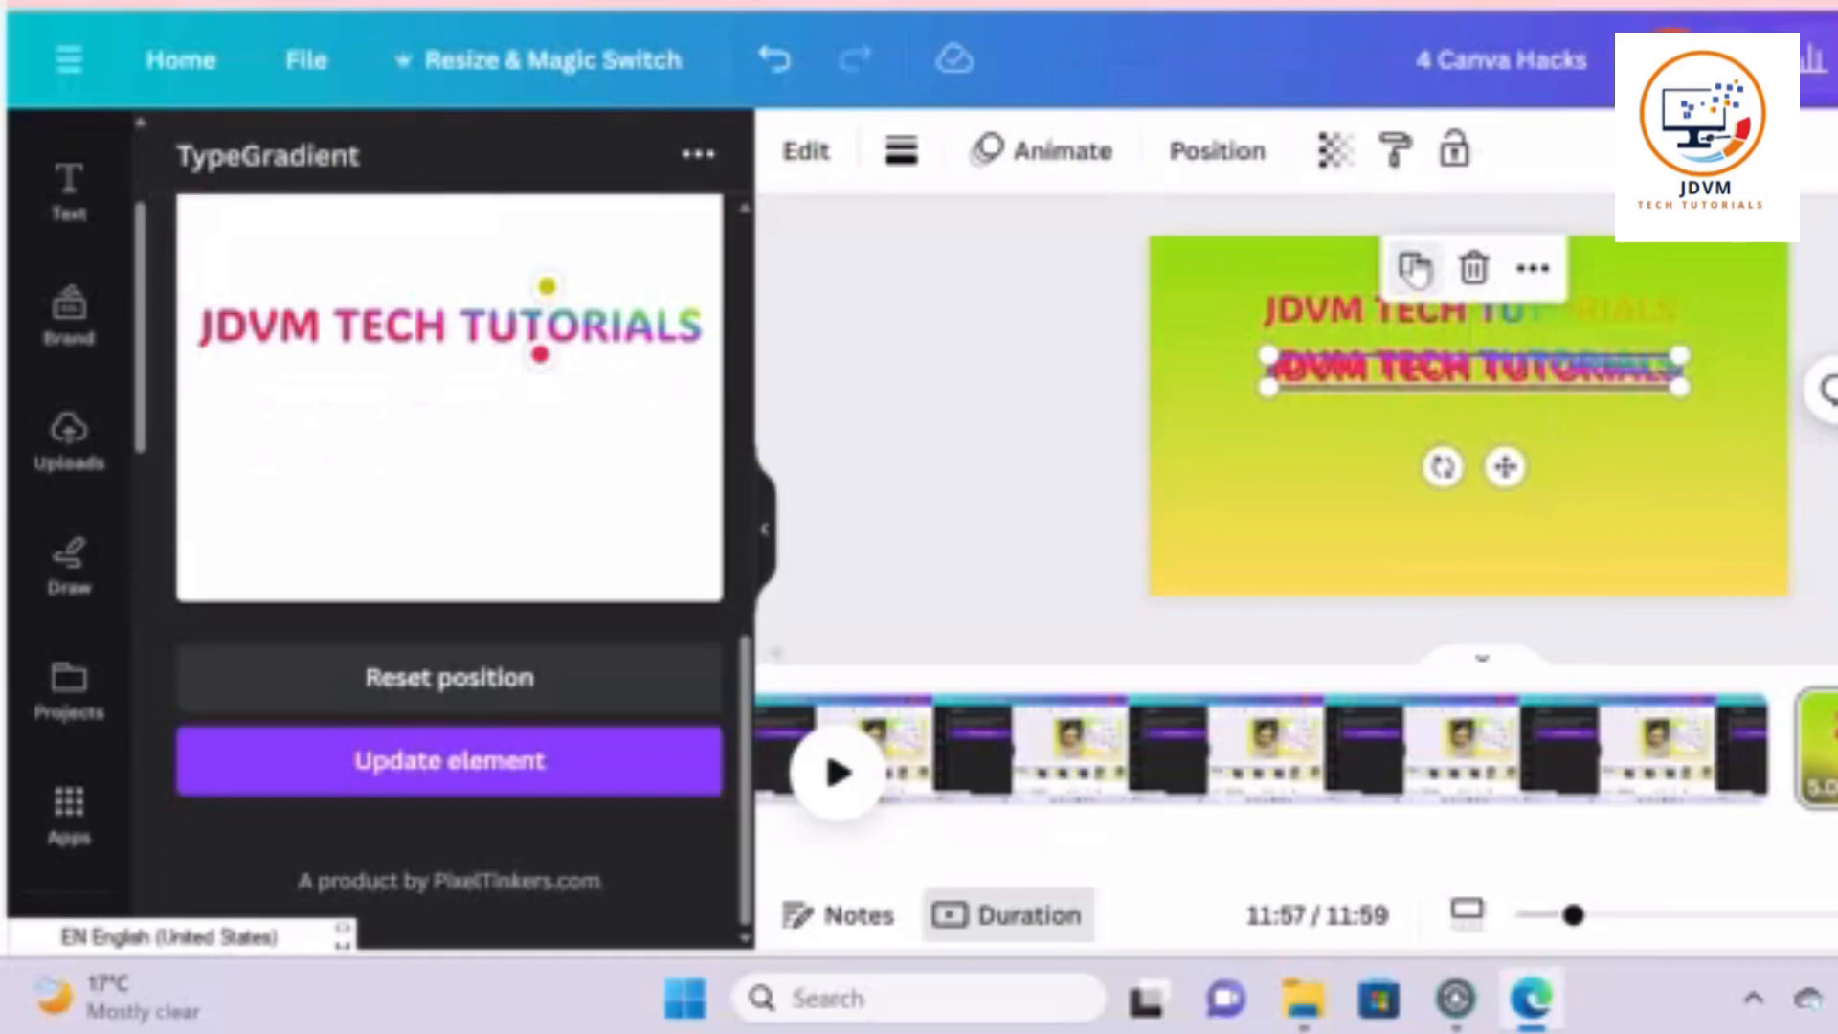
pyautogui.moveTo(1505, 467); pyautogui.dragTo(1504, 525)
pyautogui.moveTo(547, 285); pyautogui.dragTo(232, 337)
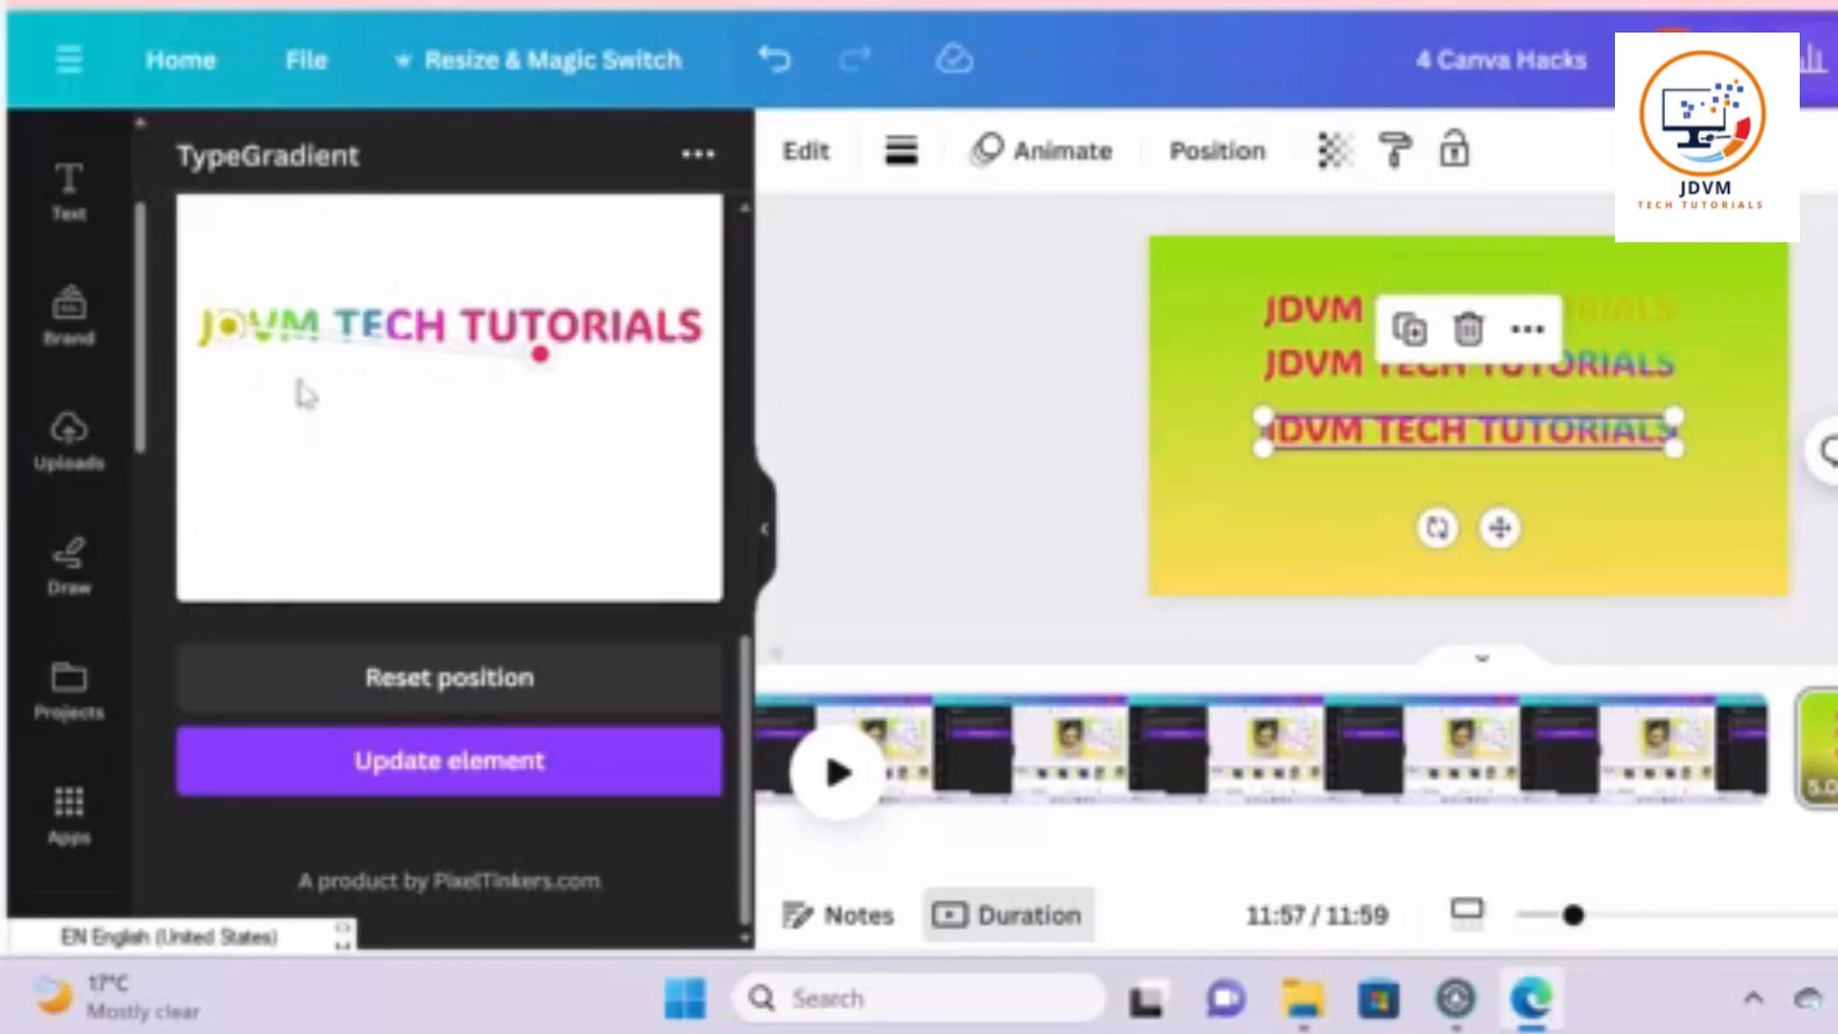
pyautogui.click(411, 763)
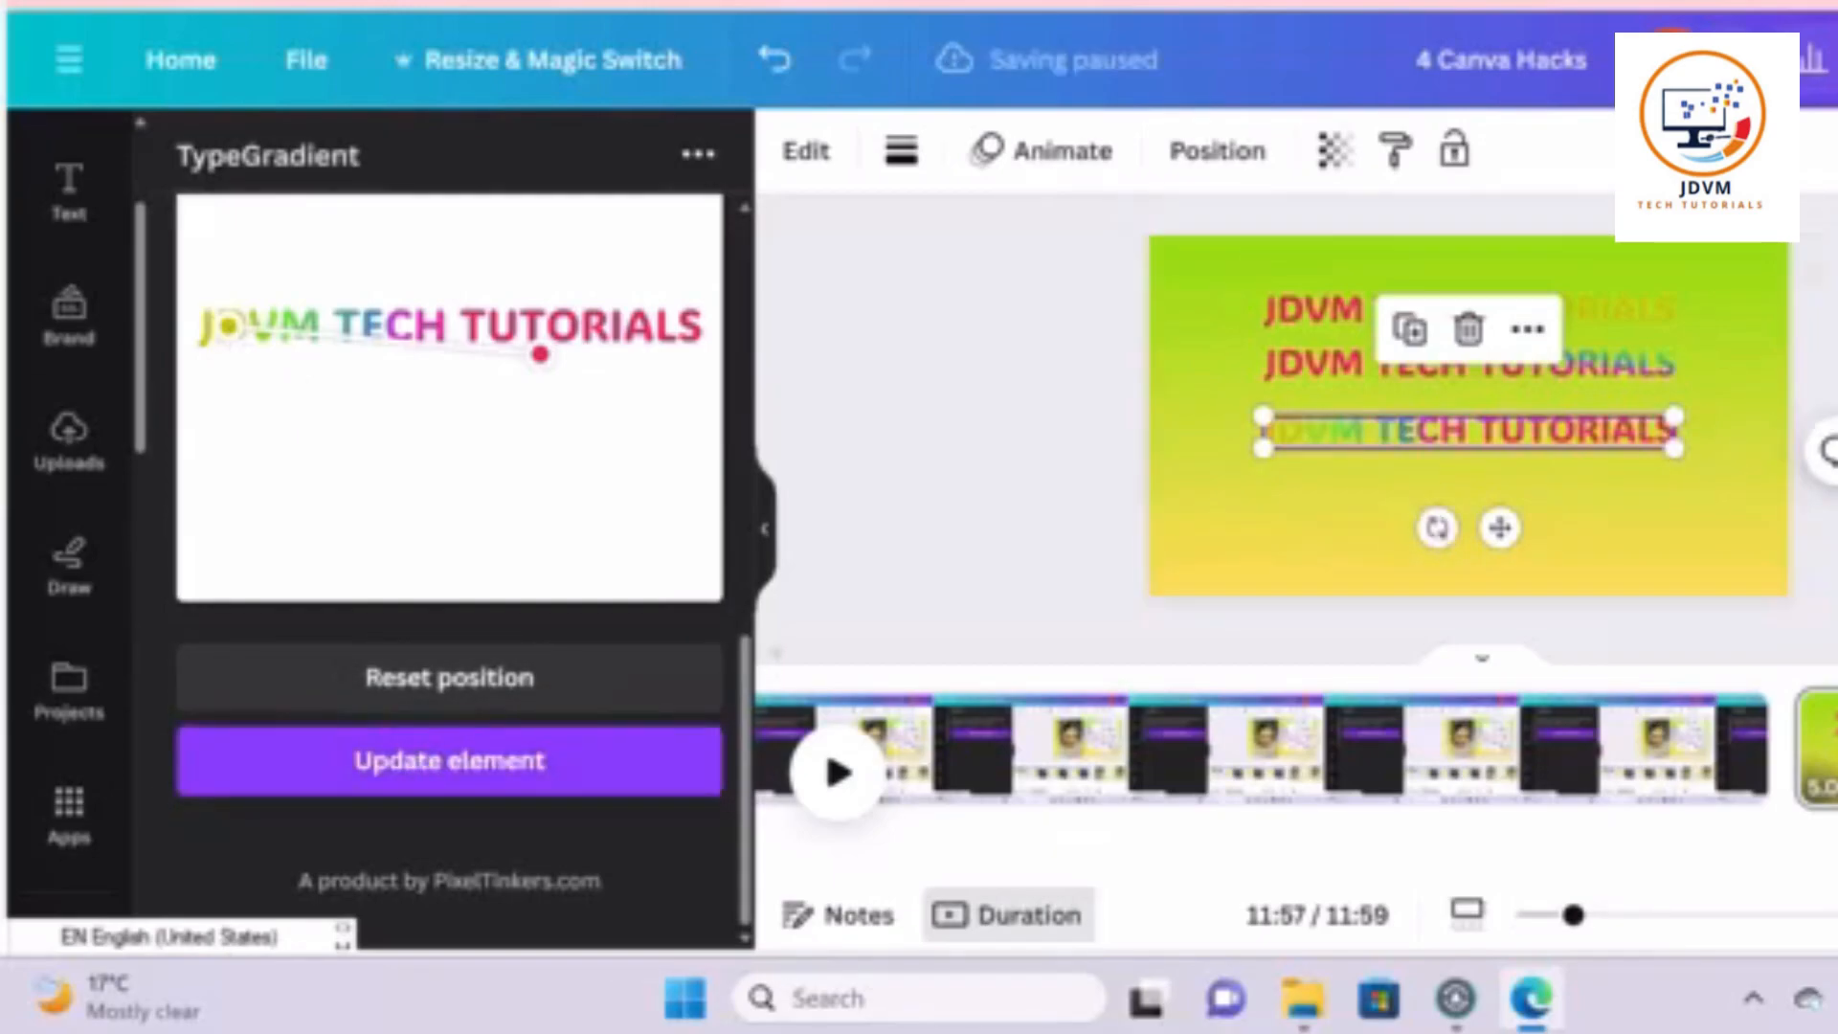
# Delete the green-to-yellow gradient background behind the three gradient texts
pyautogui.click(1045, 424)
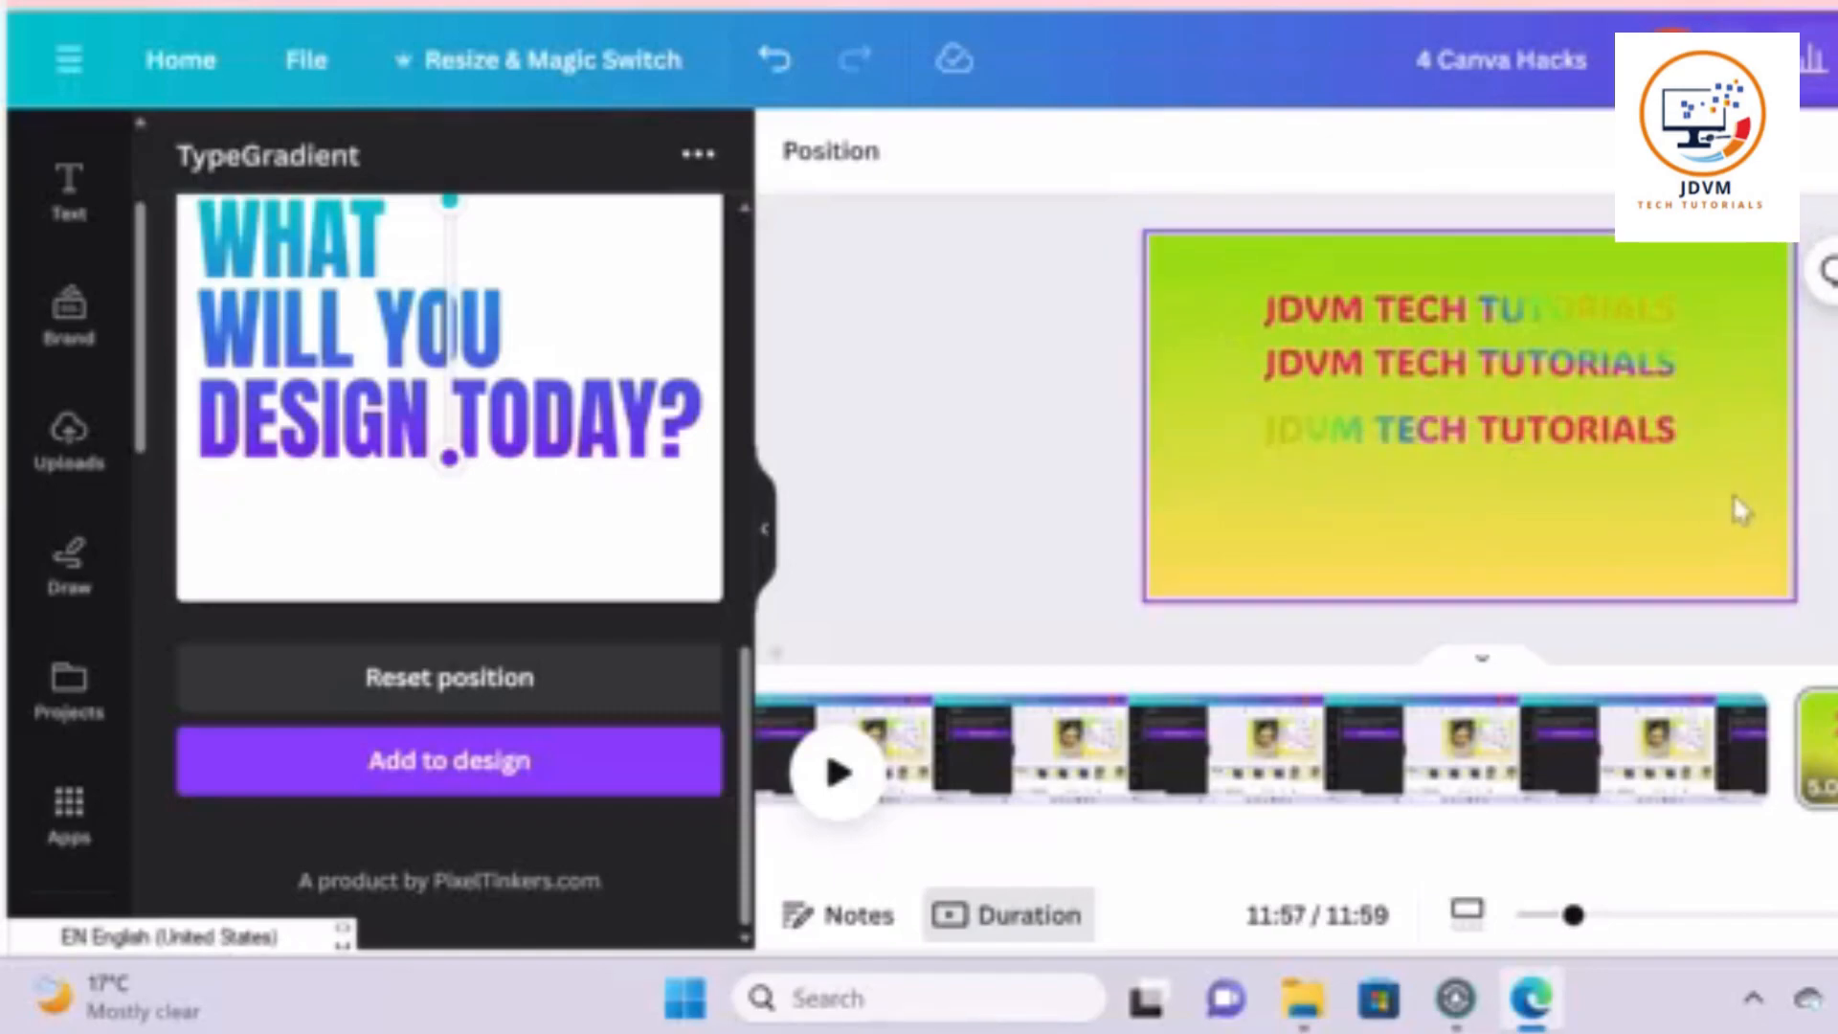
pyautogui.click(1208, 311)
pyautogui.press('Delete')
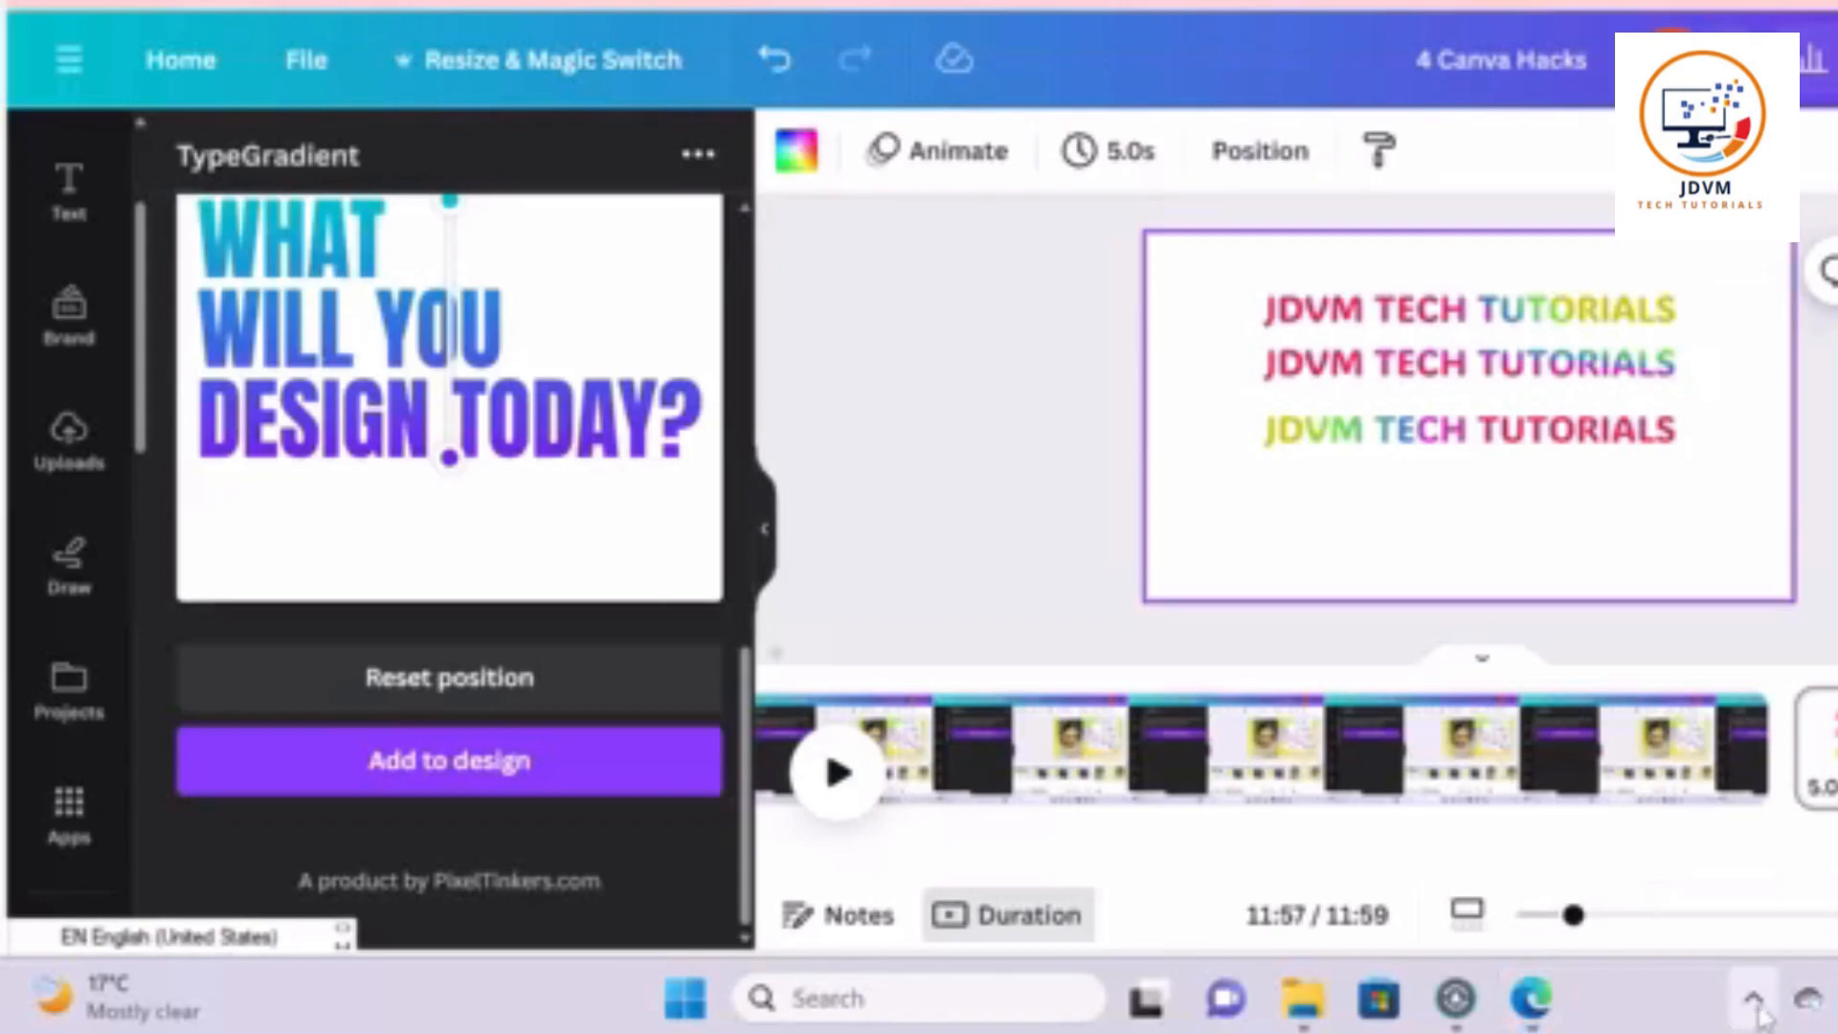
pyautogui.click(1757, 1002)
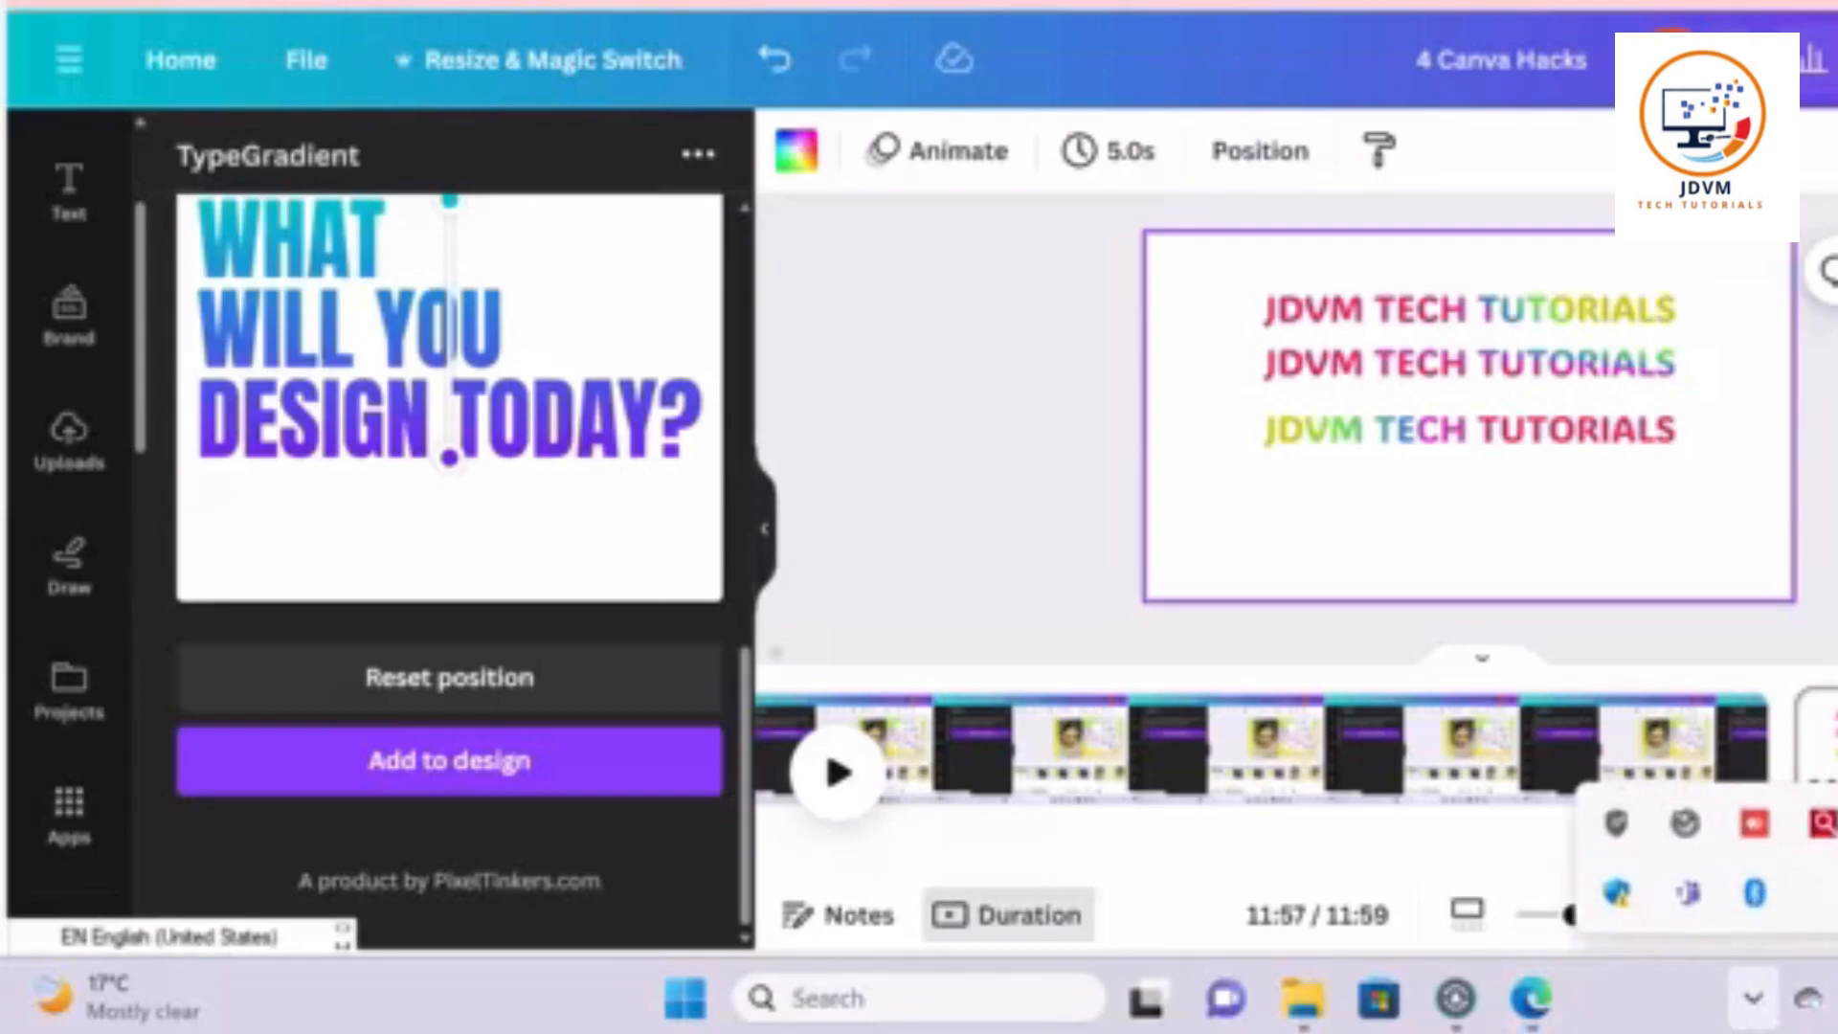
pyautogui.rightClick(1754, 823)
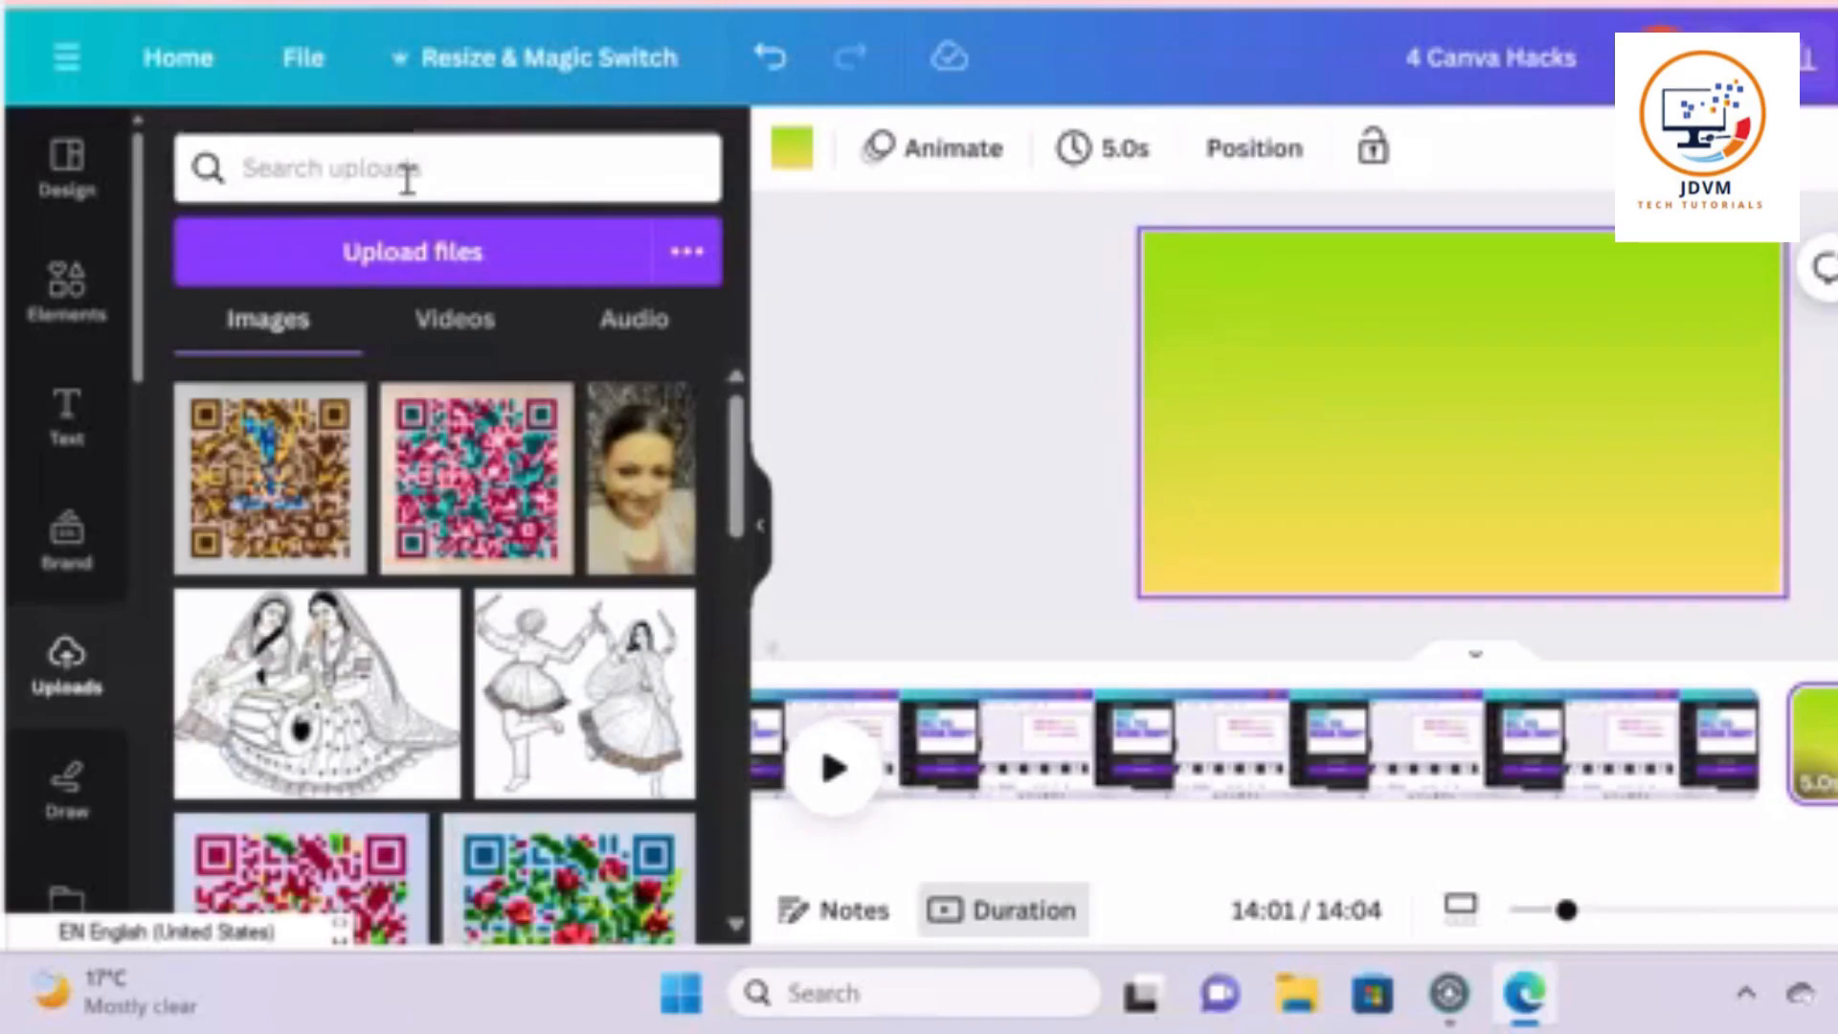
# Search the elements for "frames" and show the full frames collection
pyautogui.click(57, 316)
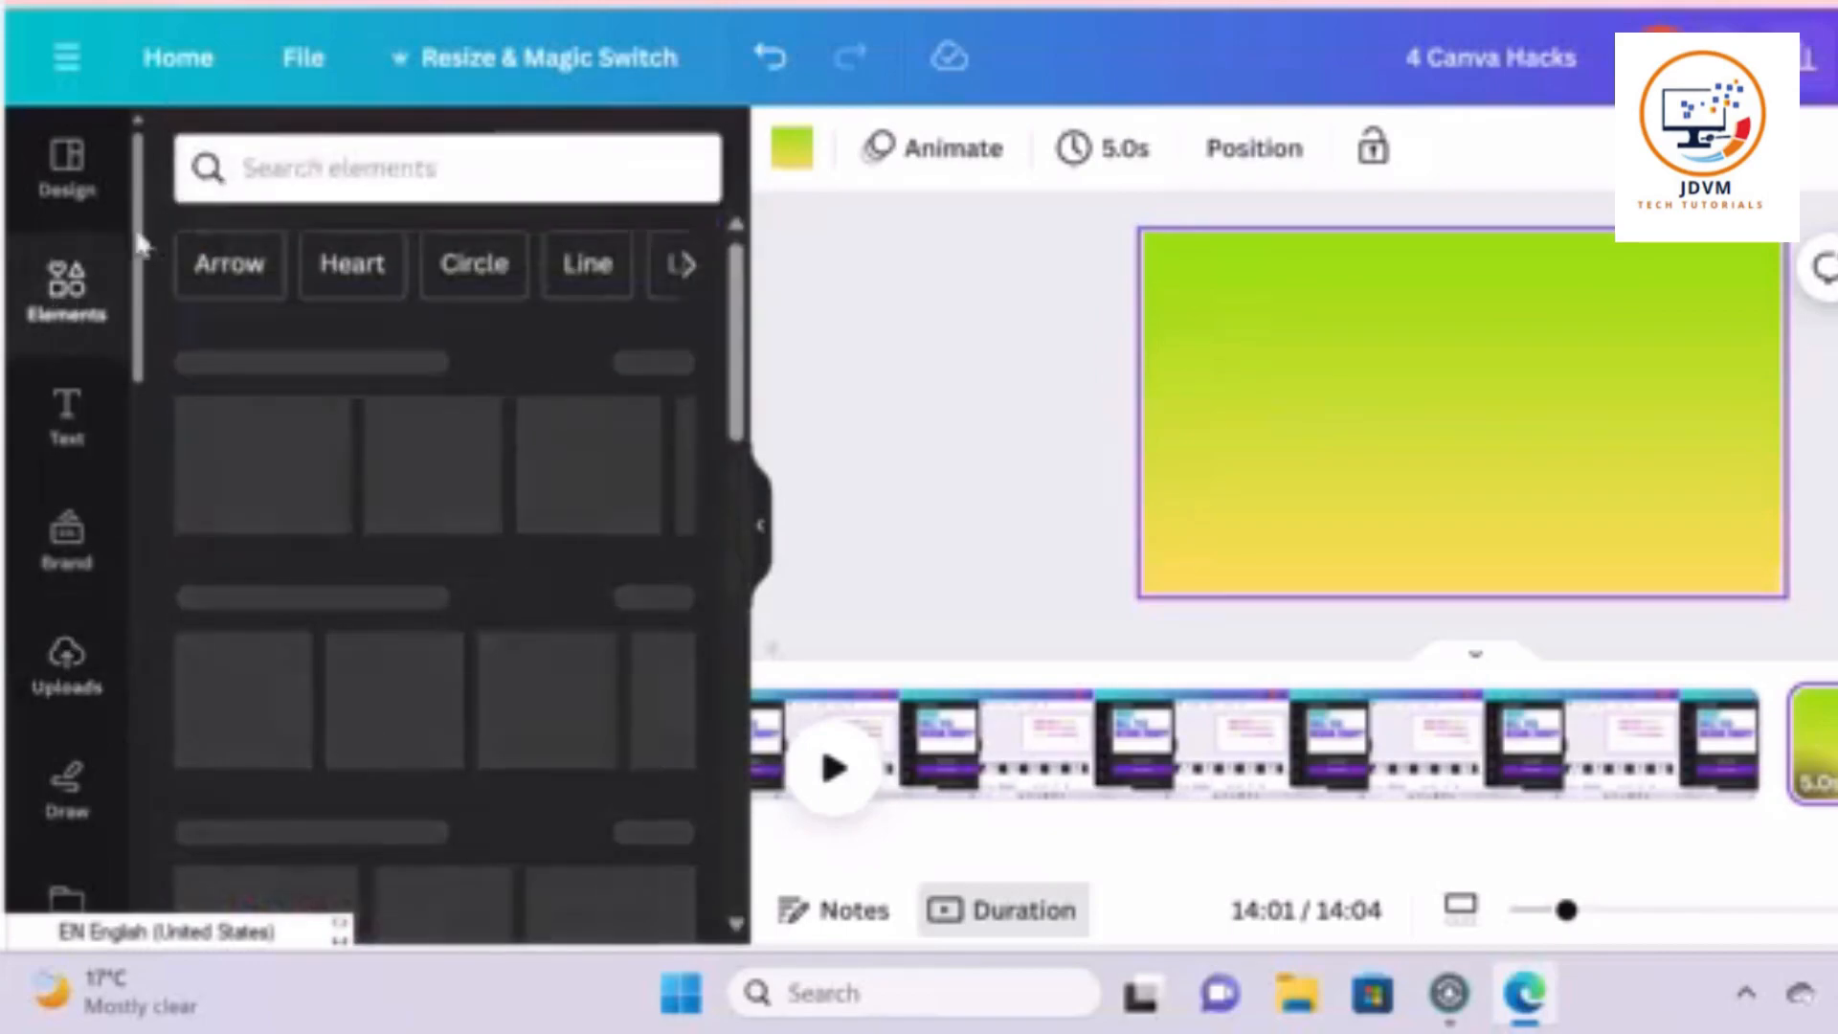
pyautogui.click(361, 164)
pyautogui.write('frames')
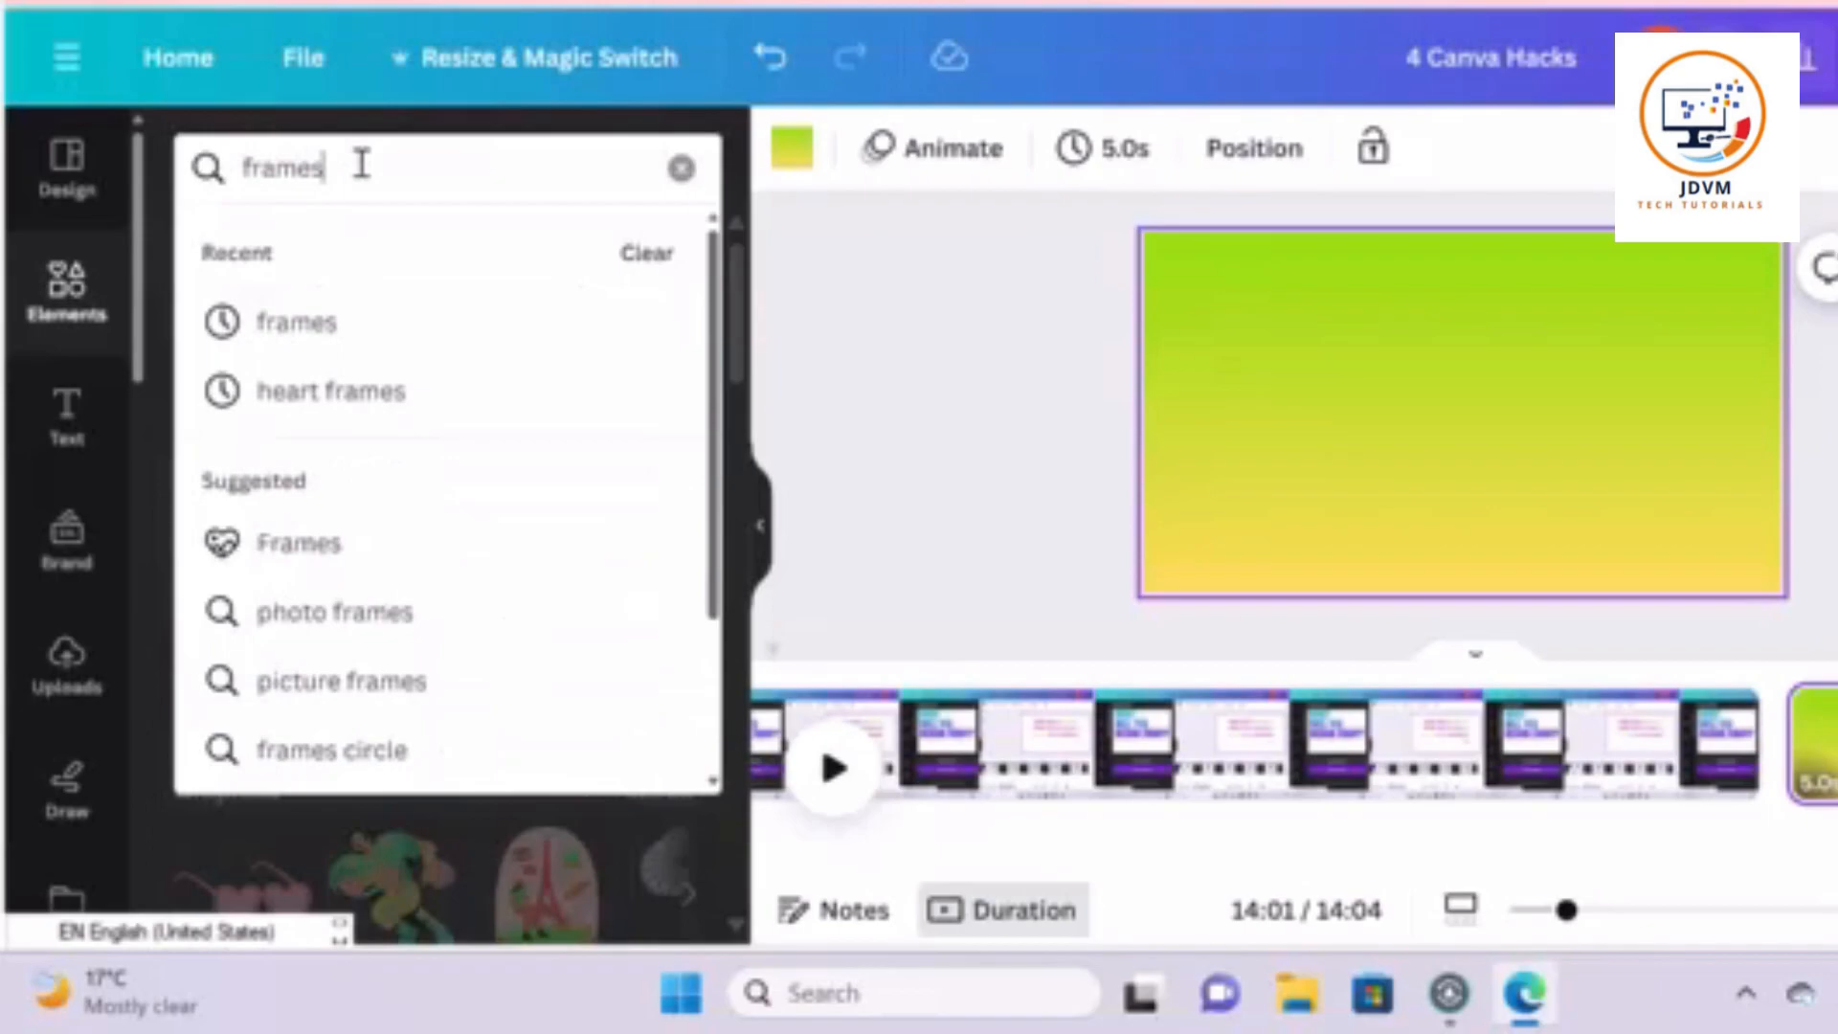
pyautogui.press('Return')
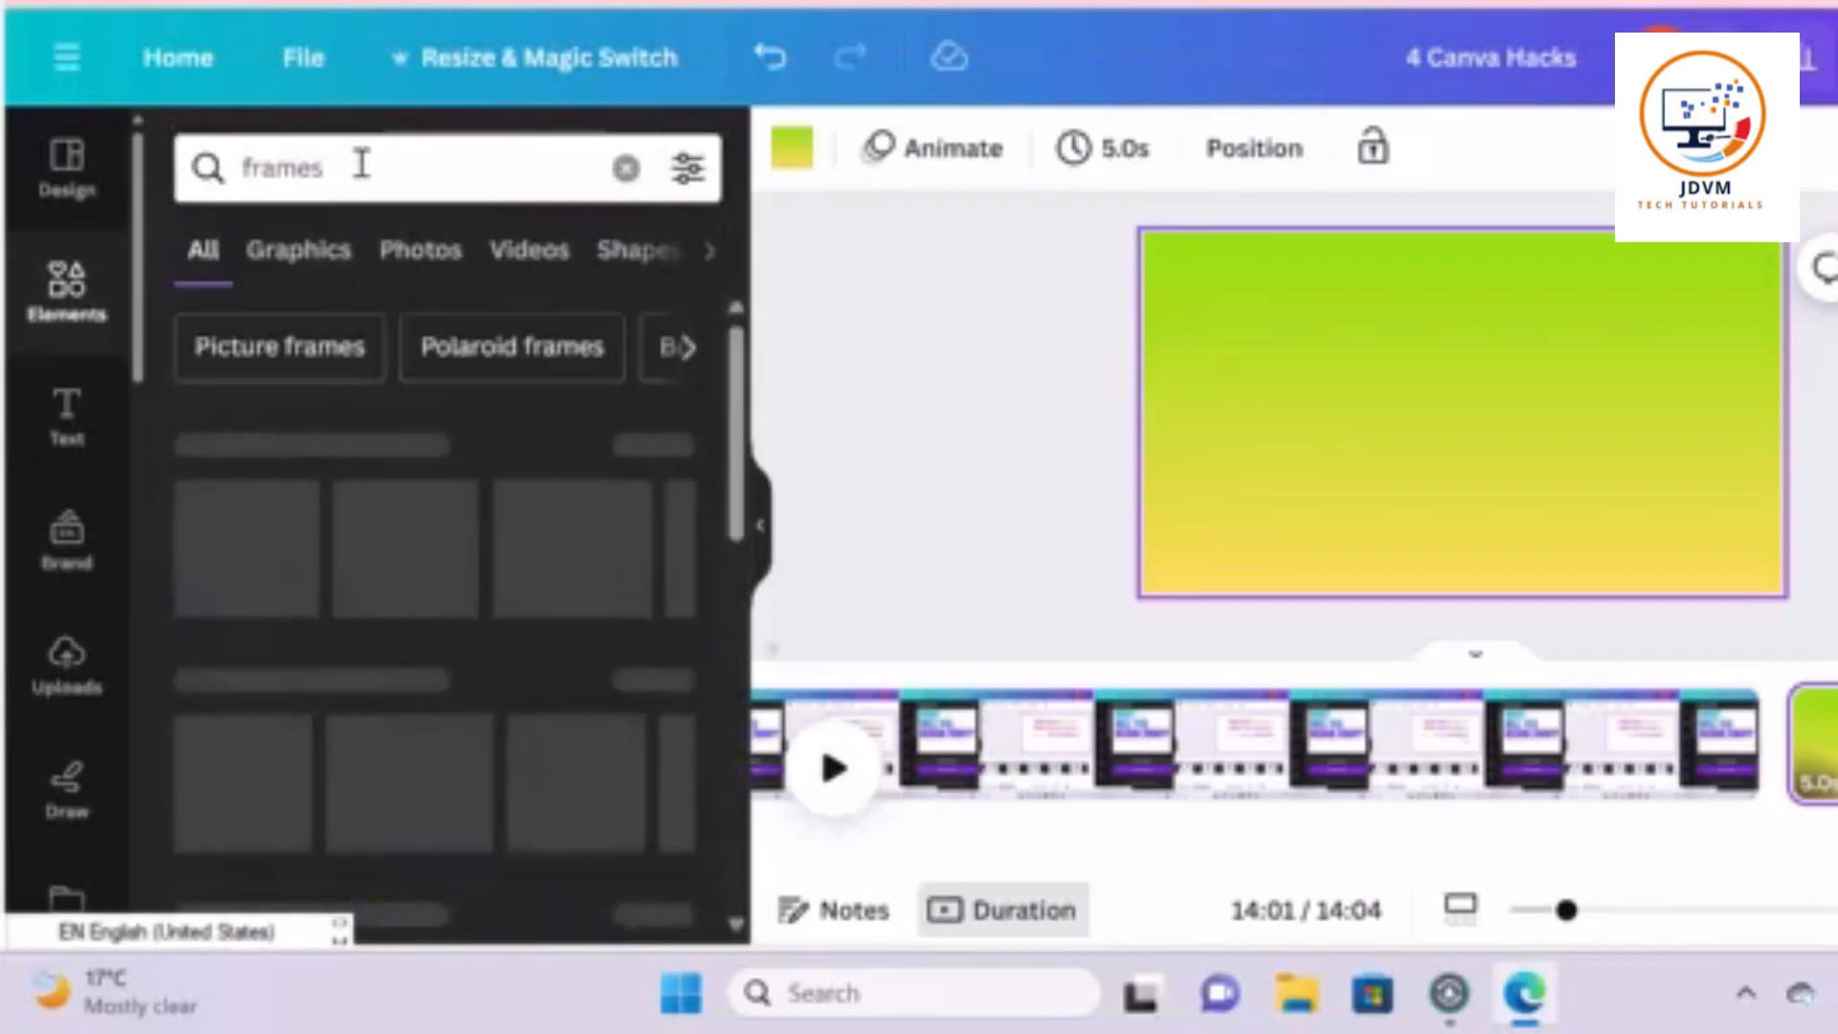
pyautogui.click(659, 450)
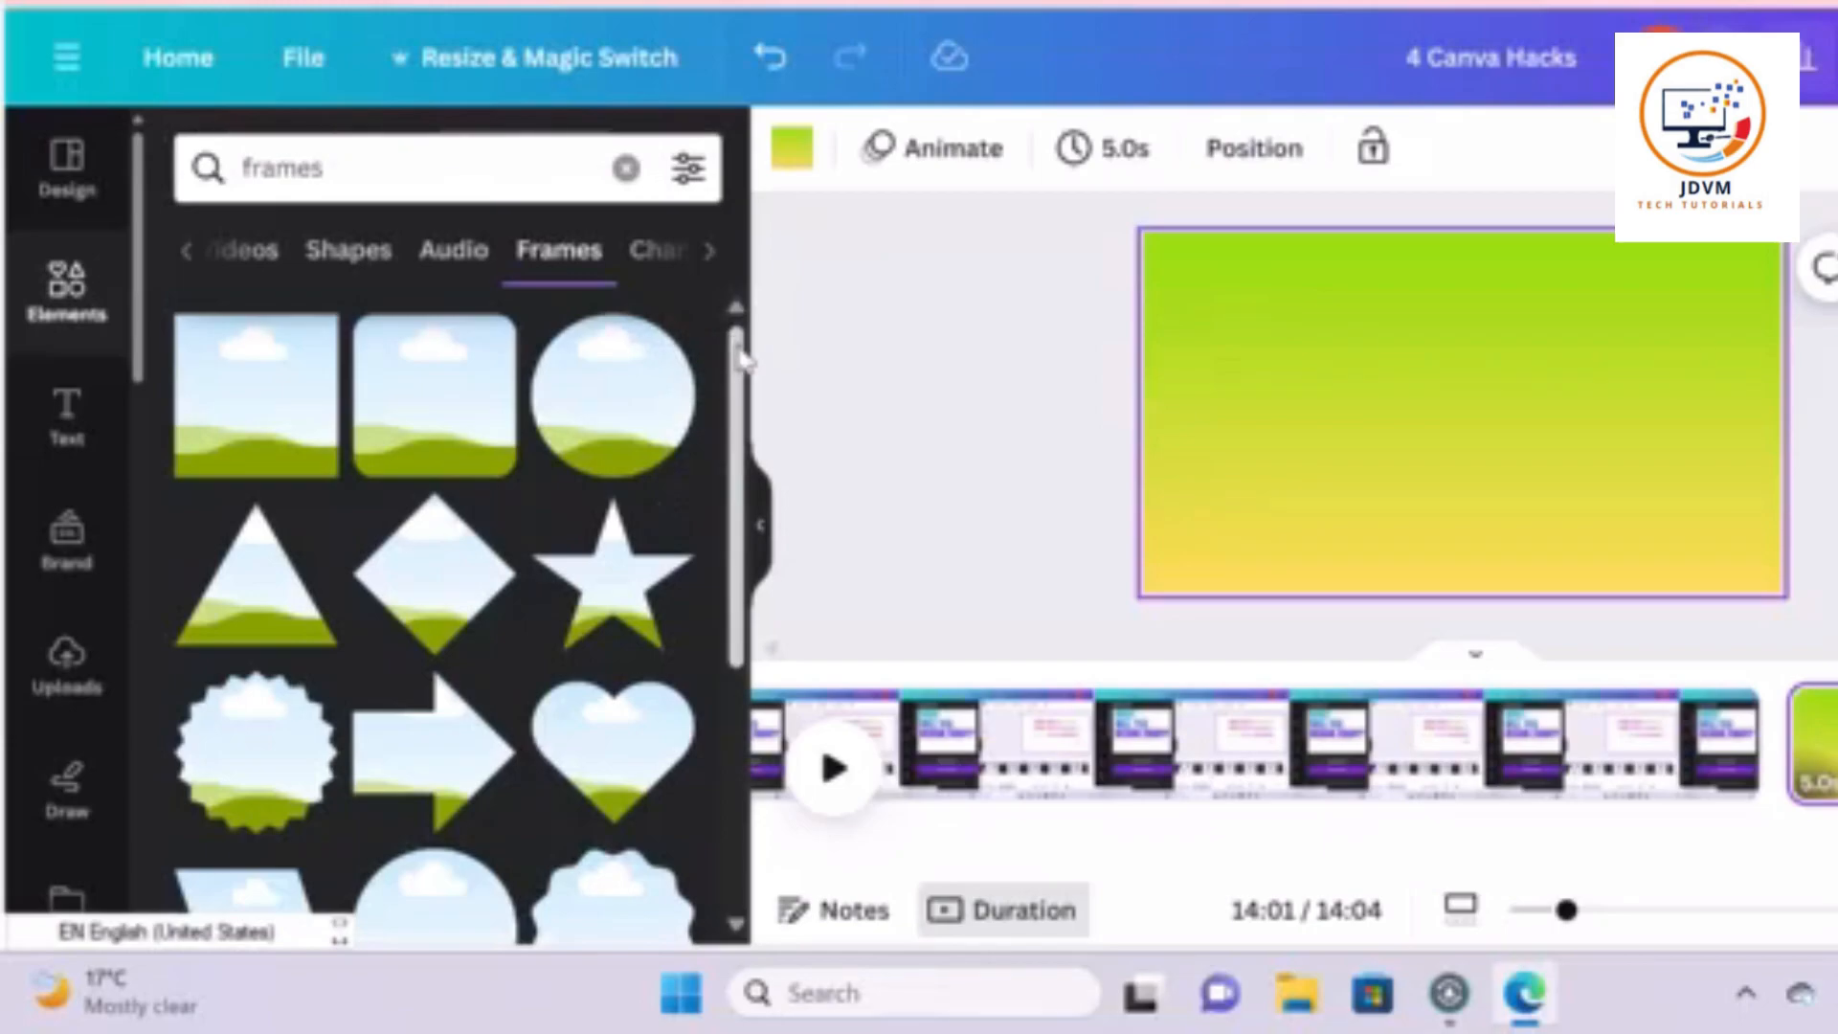
# Add the slanted rectangular frame to the gradient page and enlarge it to cover most of the page's centre
pyautogui.scroll(-6, 713, 536)
pyautogui.moveTo(706, 555); pyautogui.dragTo(748, 560)
pyautogui.click(235, 550)
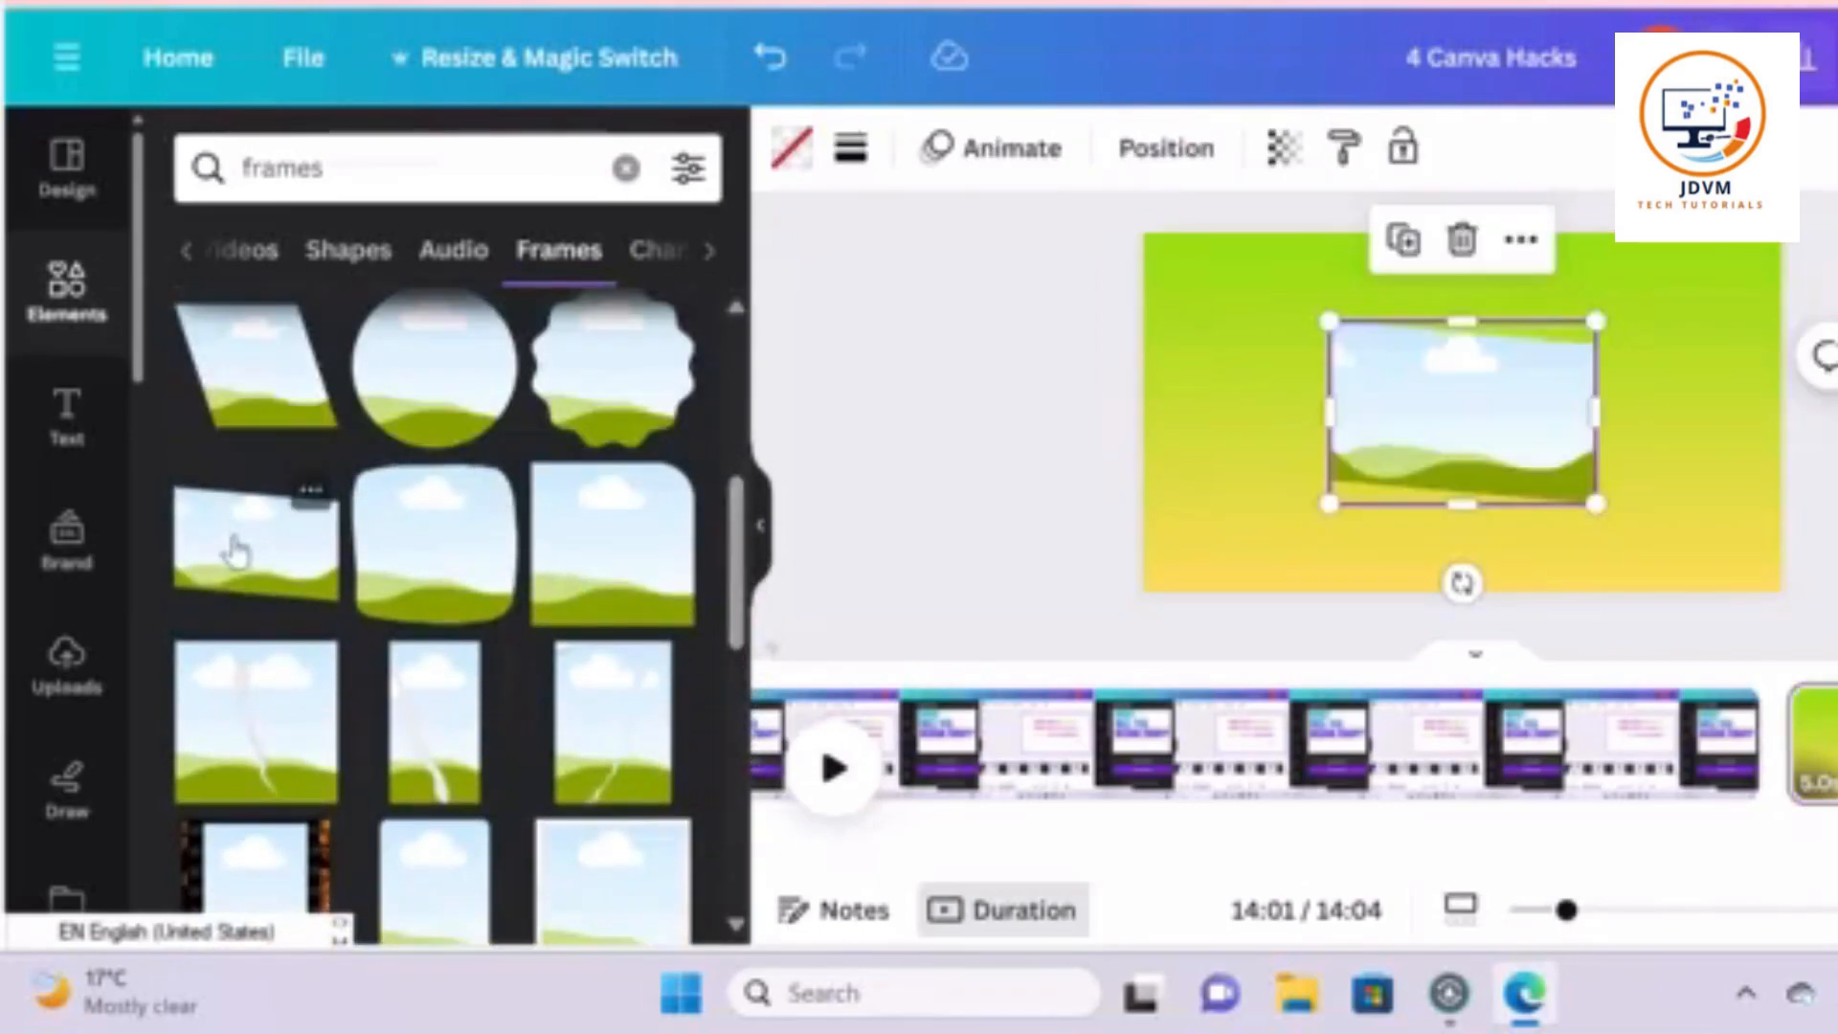
pyautogui.moveTo(1329, 319); pyautogui.dragTo(1253, 269)
pyautogui.moveTo(1595, 503); pyautogui.dragTo(1691, 488)
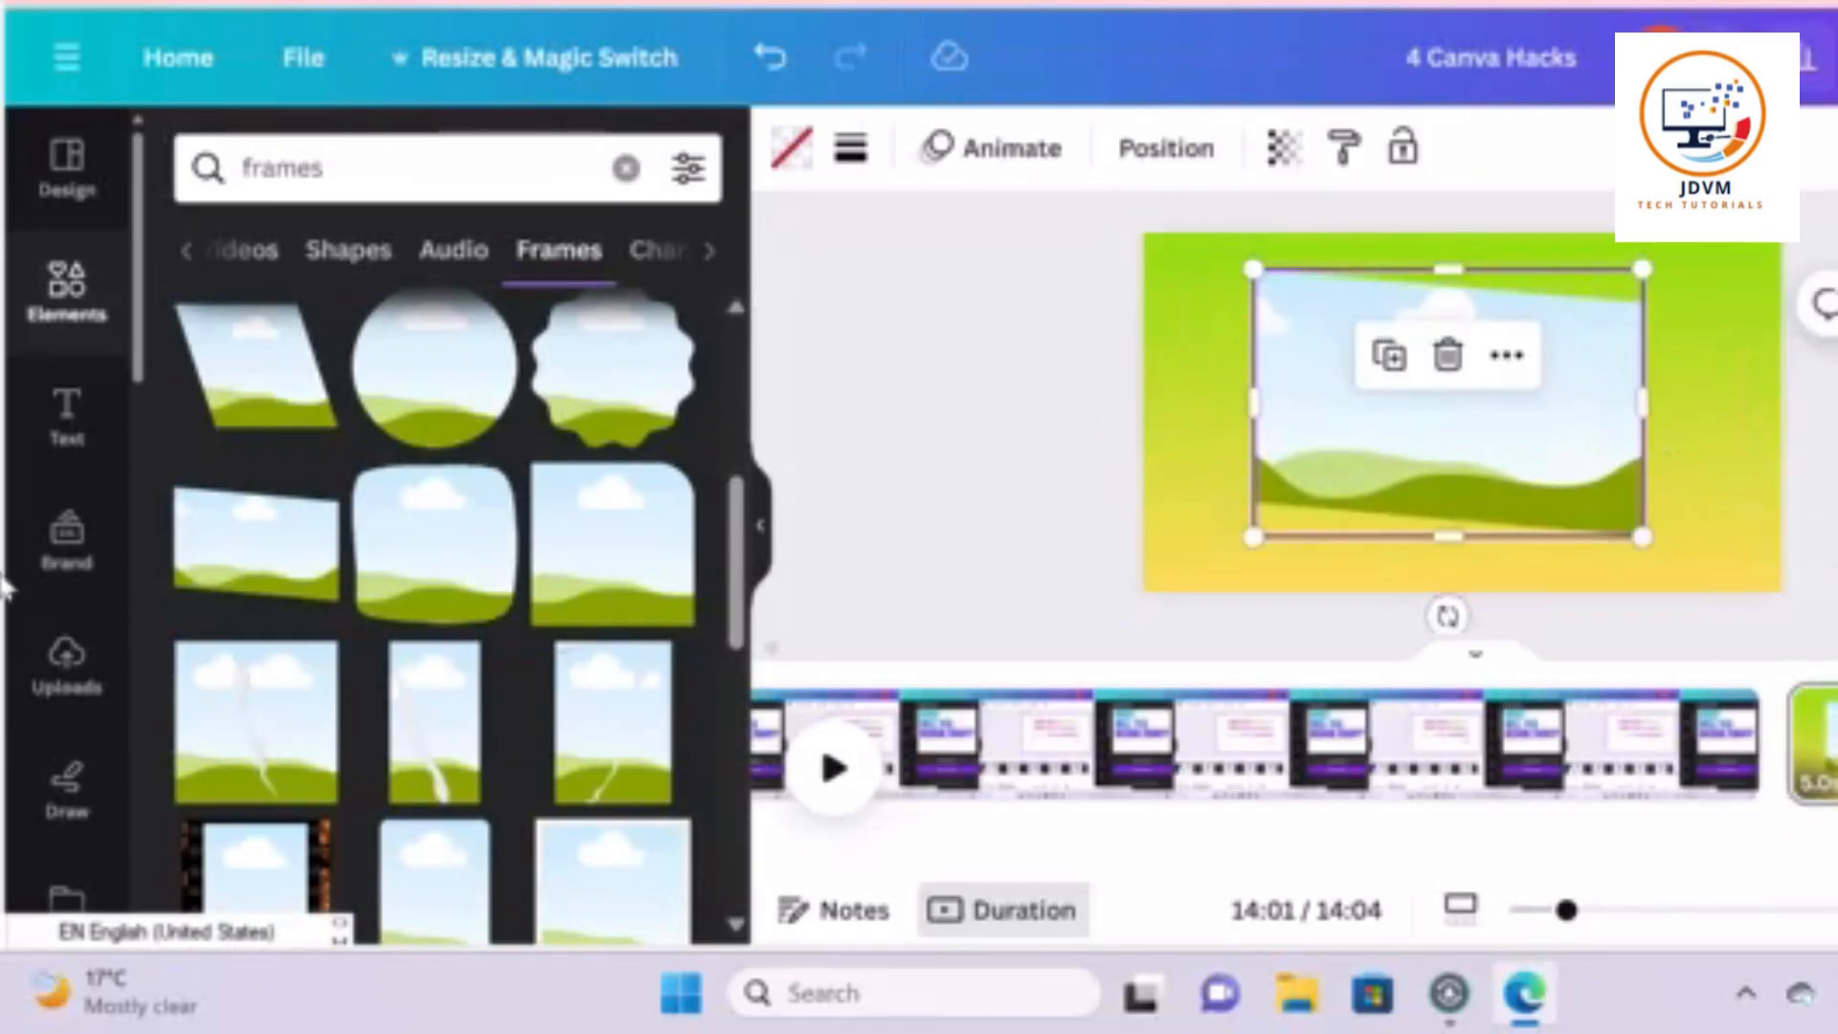
# Fill the slanted frame with the uploaded cow picture that has the yellow Hindi caption
pyautogui.click(66, 666)
pyautogui.moveTo(739, 433); pyautogui.dragTo(705, 621)
pyautogui.scroll(-2, 703, 620)
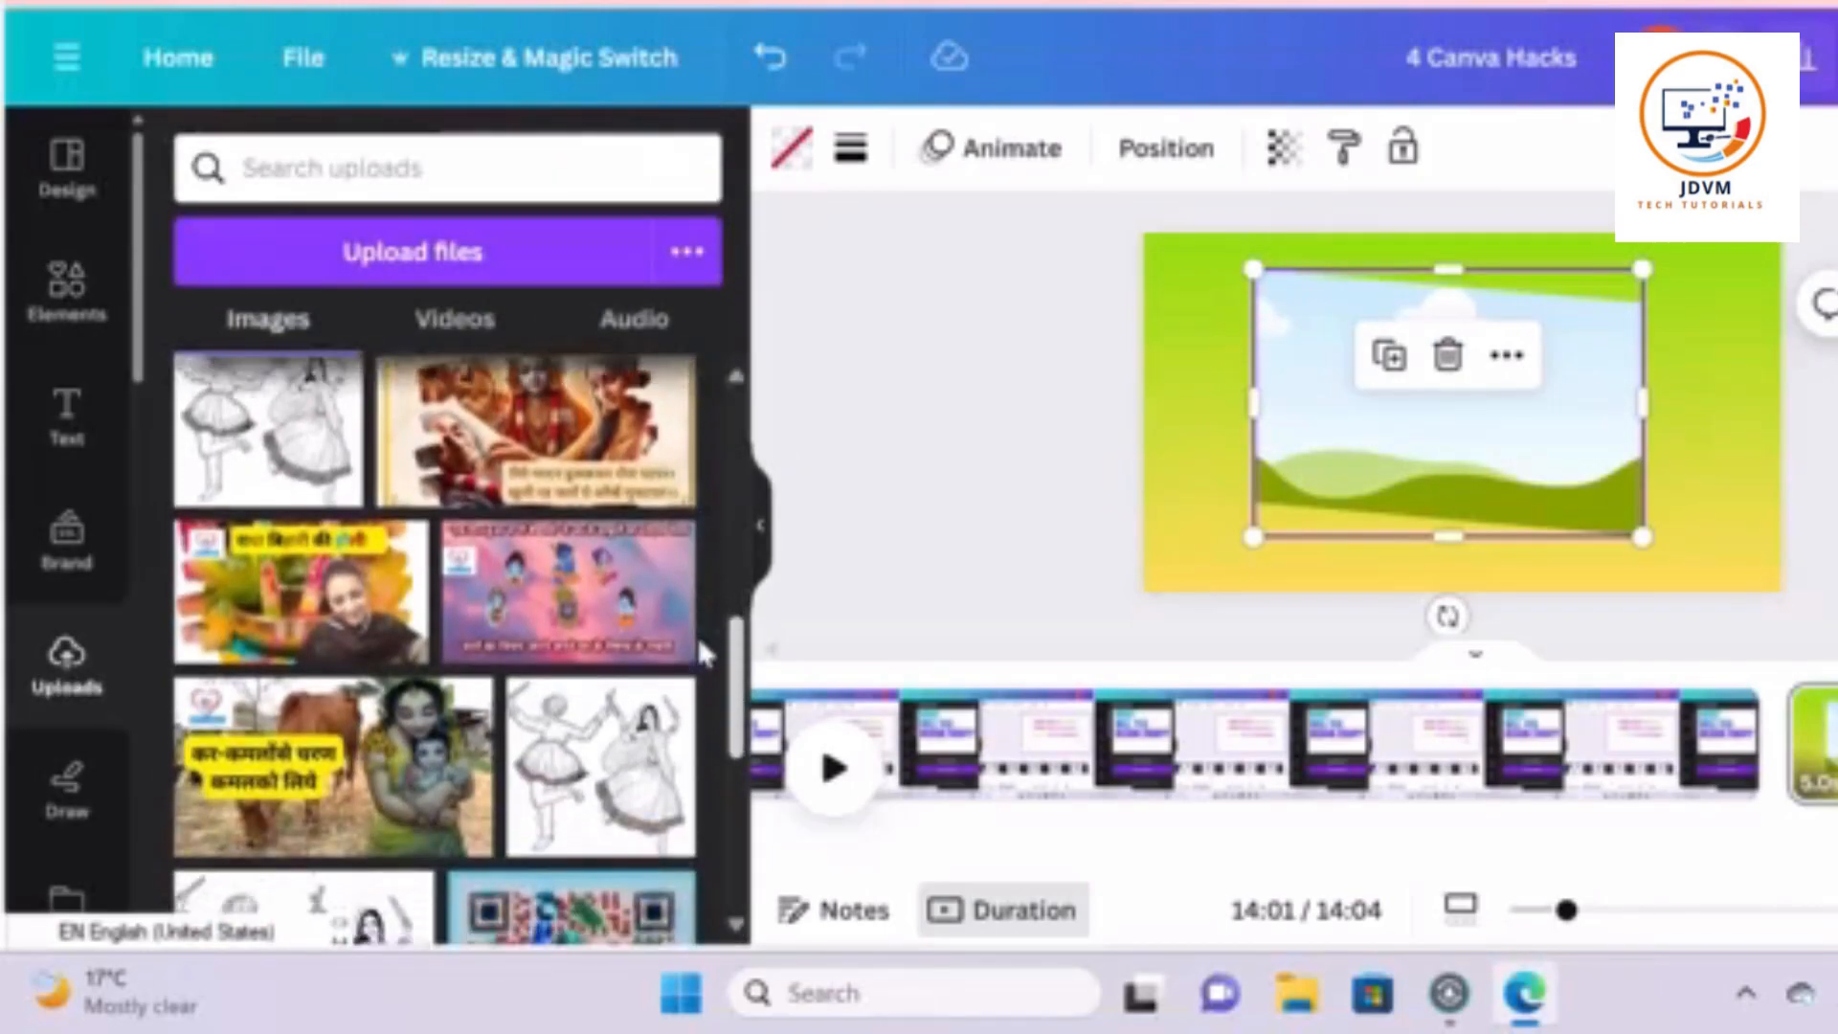
pyautogui.scroll(-1, 704, 627)
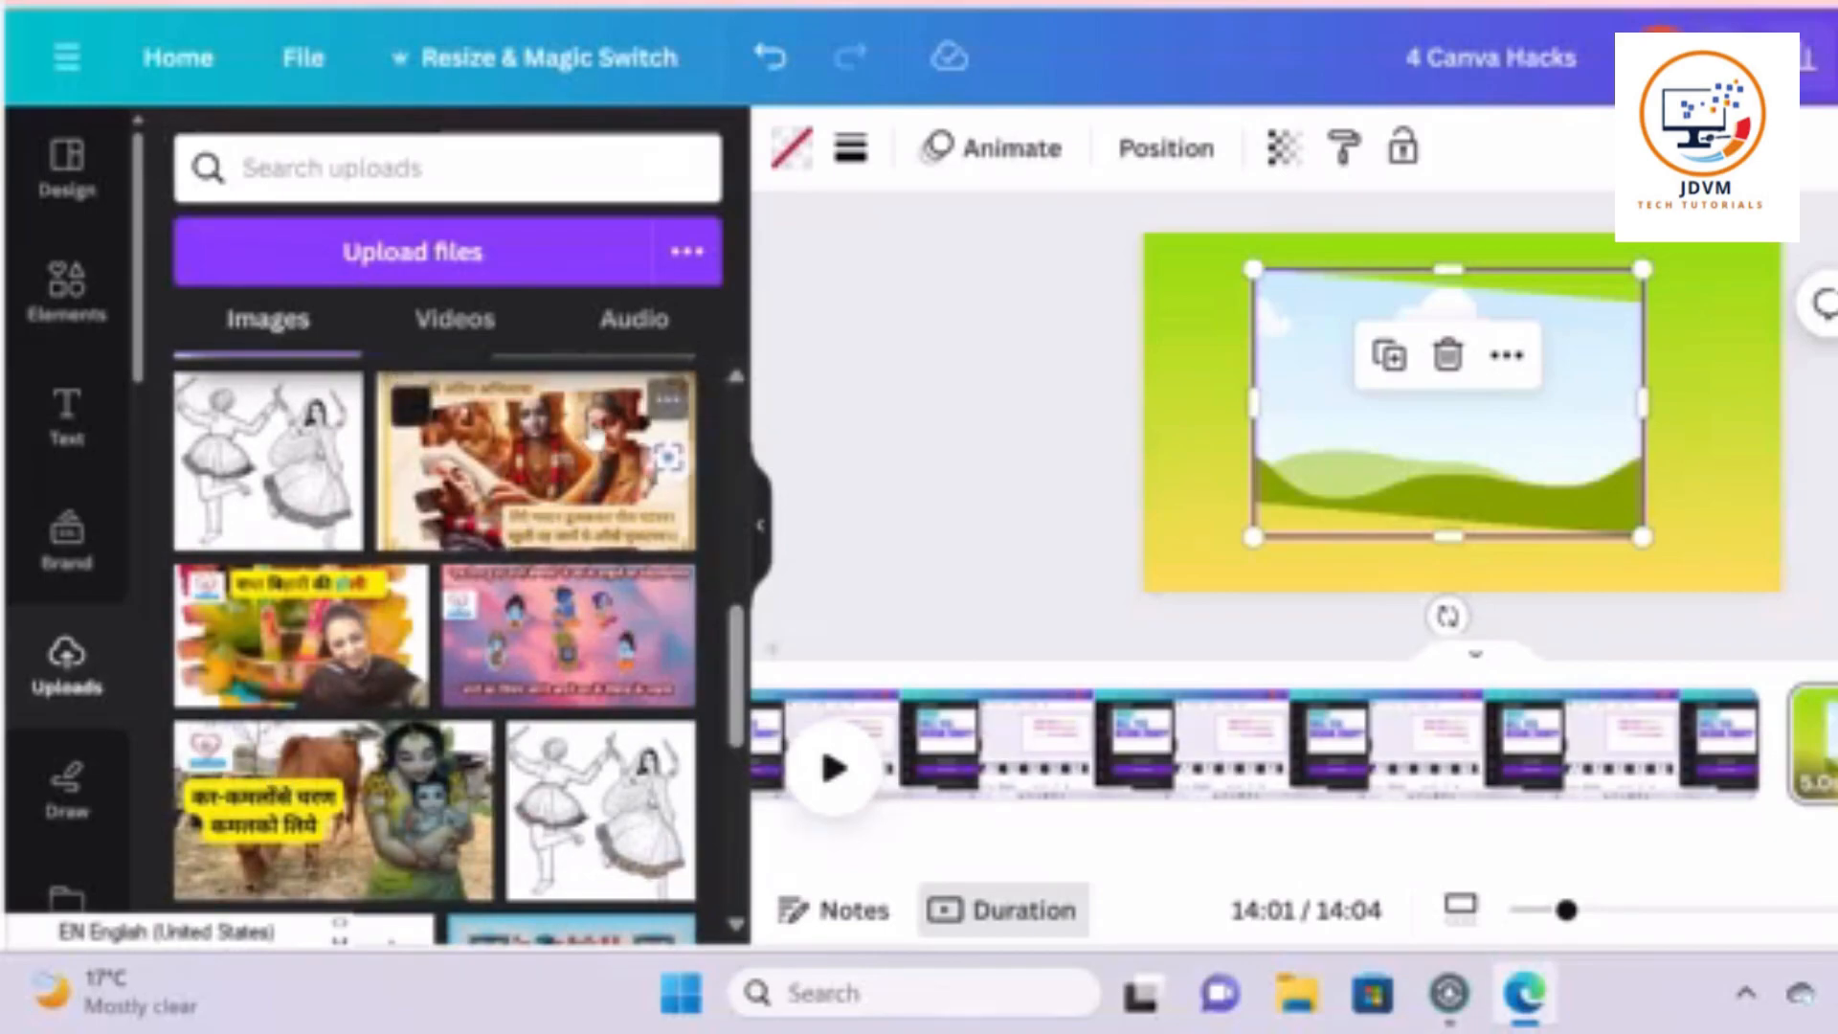
pyautogui.click(340, 831)
pyautogui.moveTo(340, 831); pyautogui.dragTo(1334, 373)
pyautogui.click(1333, 374)
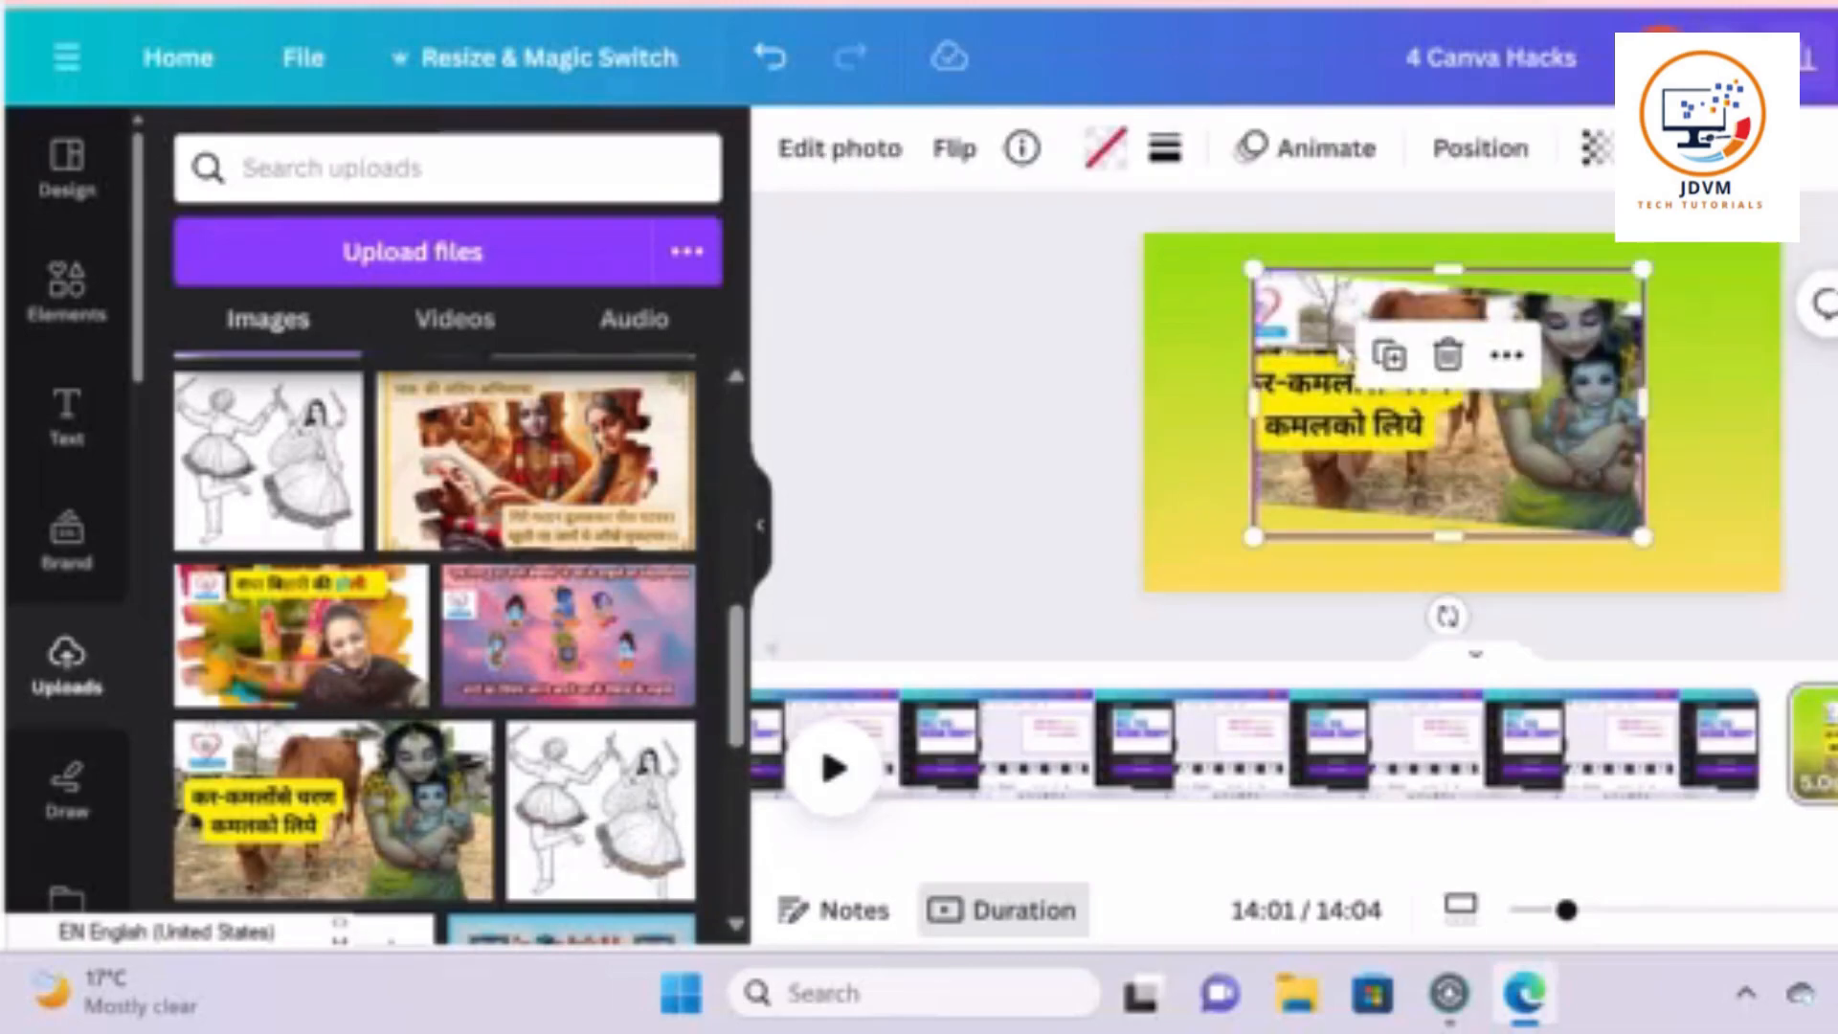
# Shift the photo slightly to the right inside the slanted frame so its heart logo falls within the frame
pyautogui.doubleClick(1333, 374)
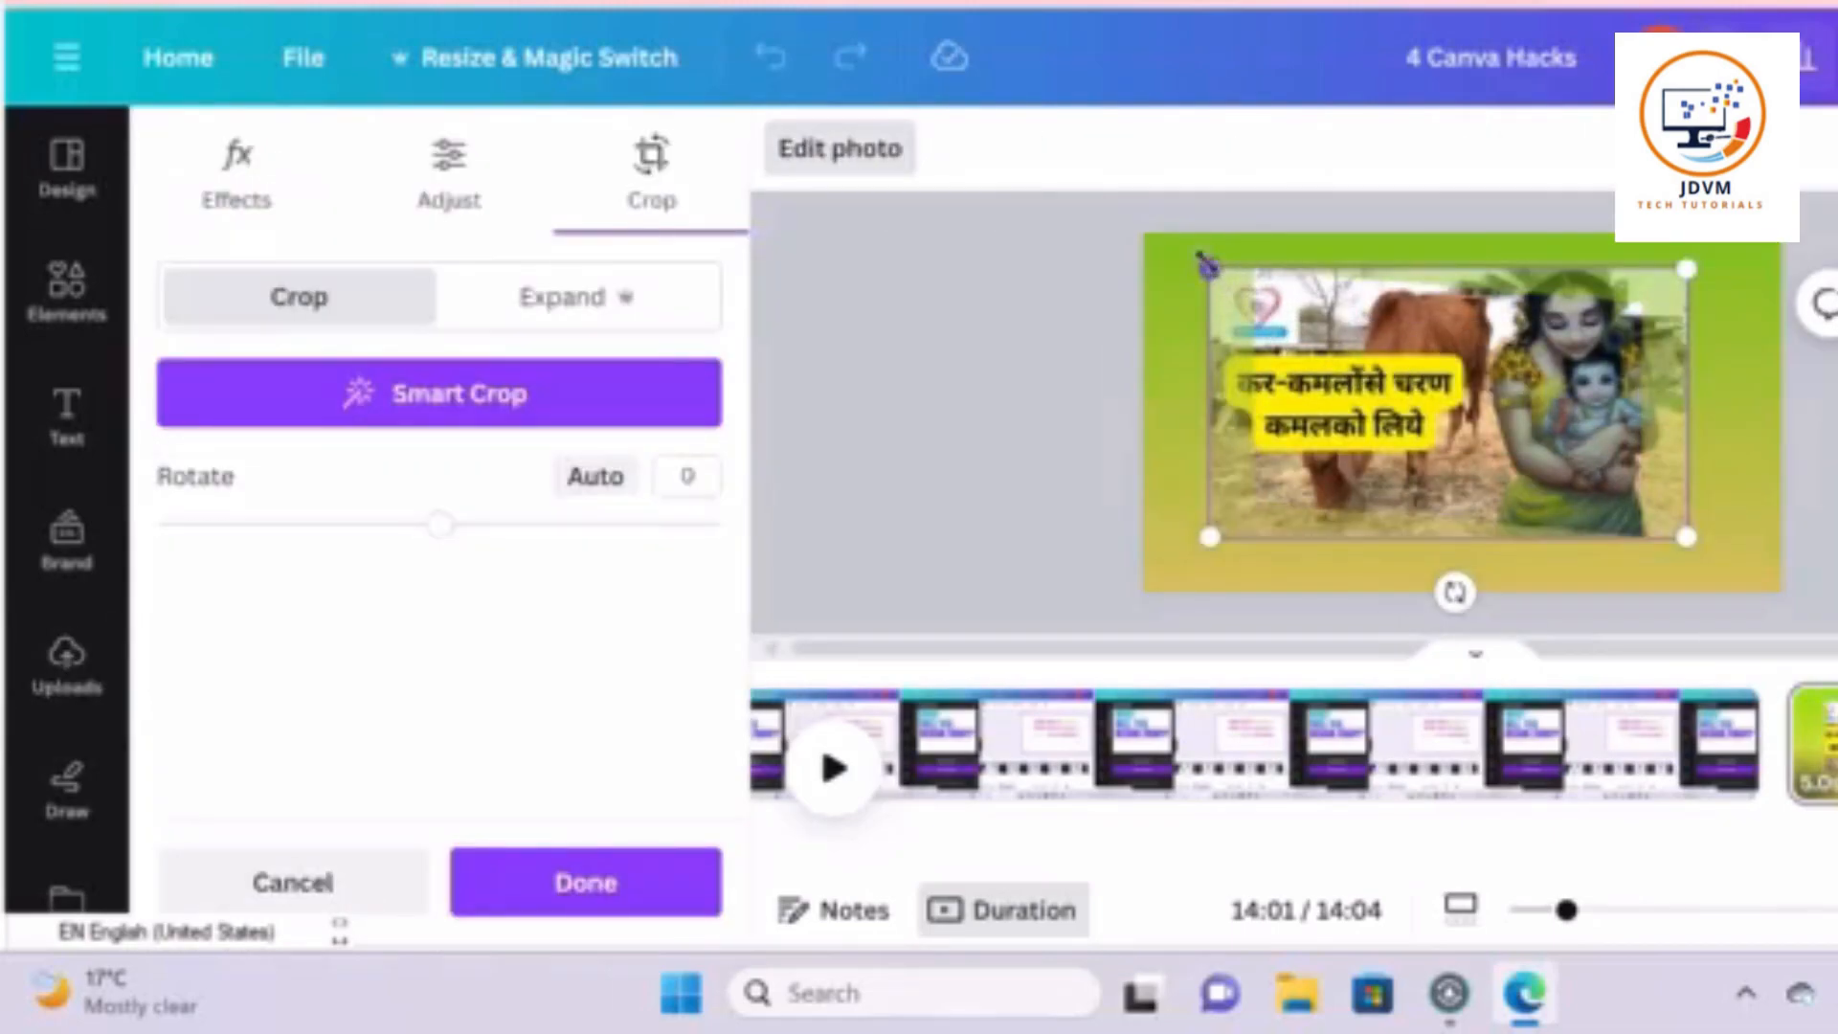
pyautogui.doubleClick(1351, 335)
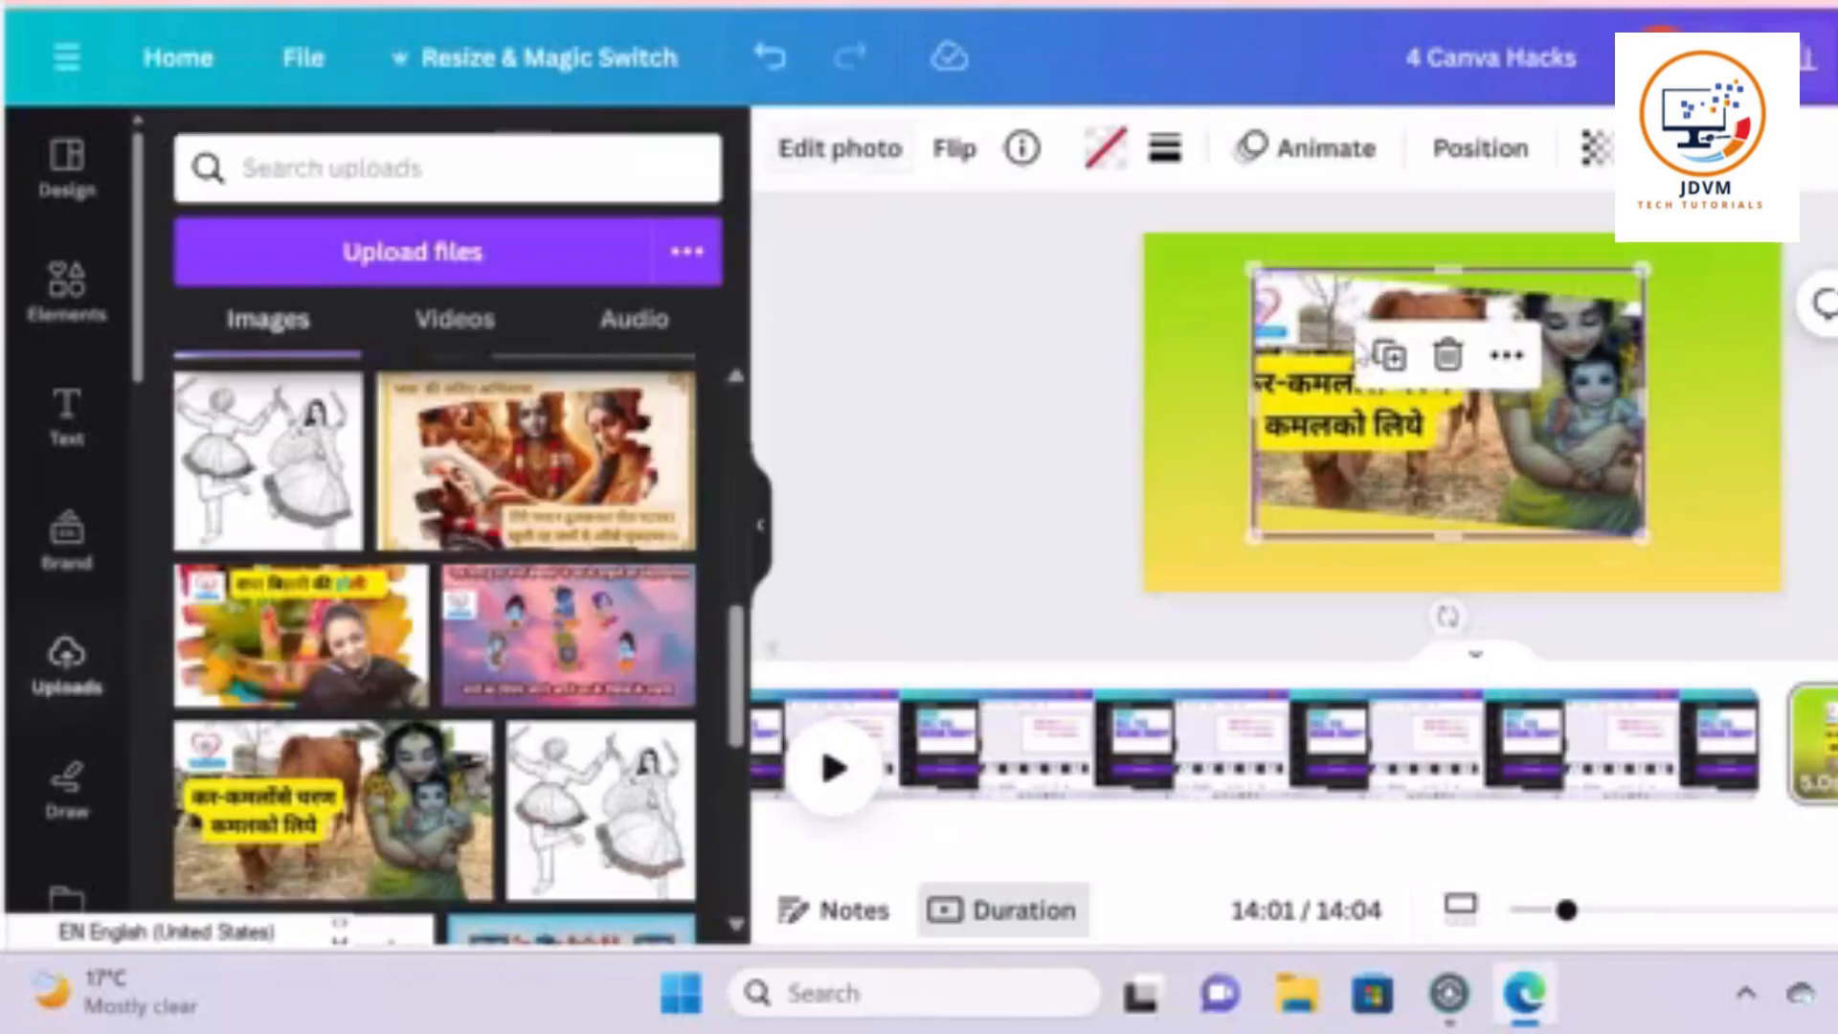
pyautogui.moveTo(1360, 334)
pyautogui.mouseDown()
pyautogui.moveTo(1387, 334)
pyautogui.moveTo(1362, 334)
pyautogui.moveTo(1355, 304)
pyautogui.moveTo(1371, 305)
pyautogui.moveTo(1356, 312)
pyautogui.mouseUp()
pyautogui.doubleClick(1360, 333)
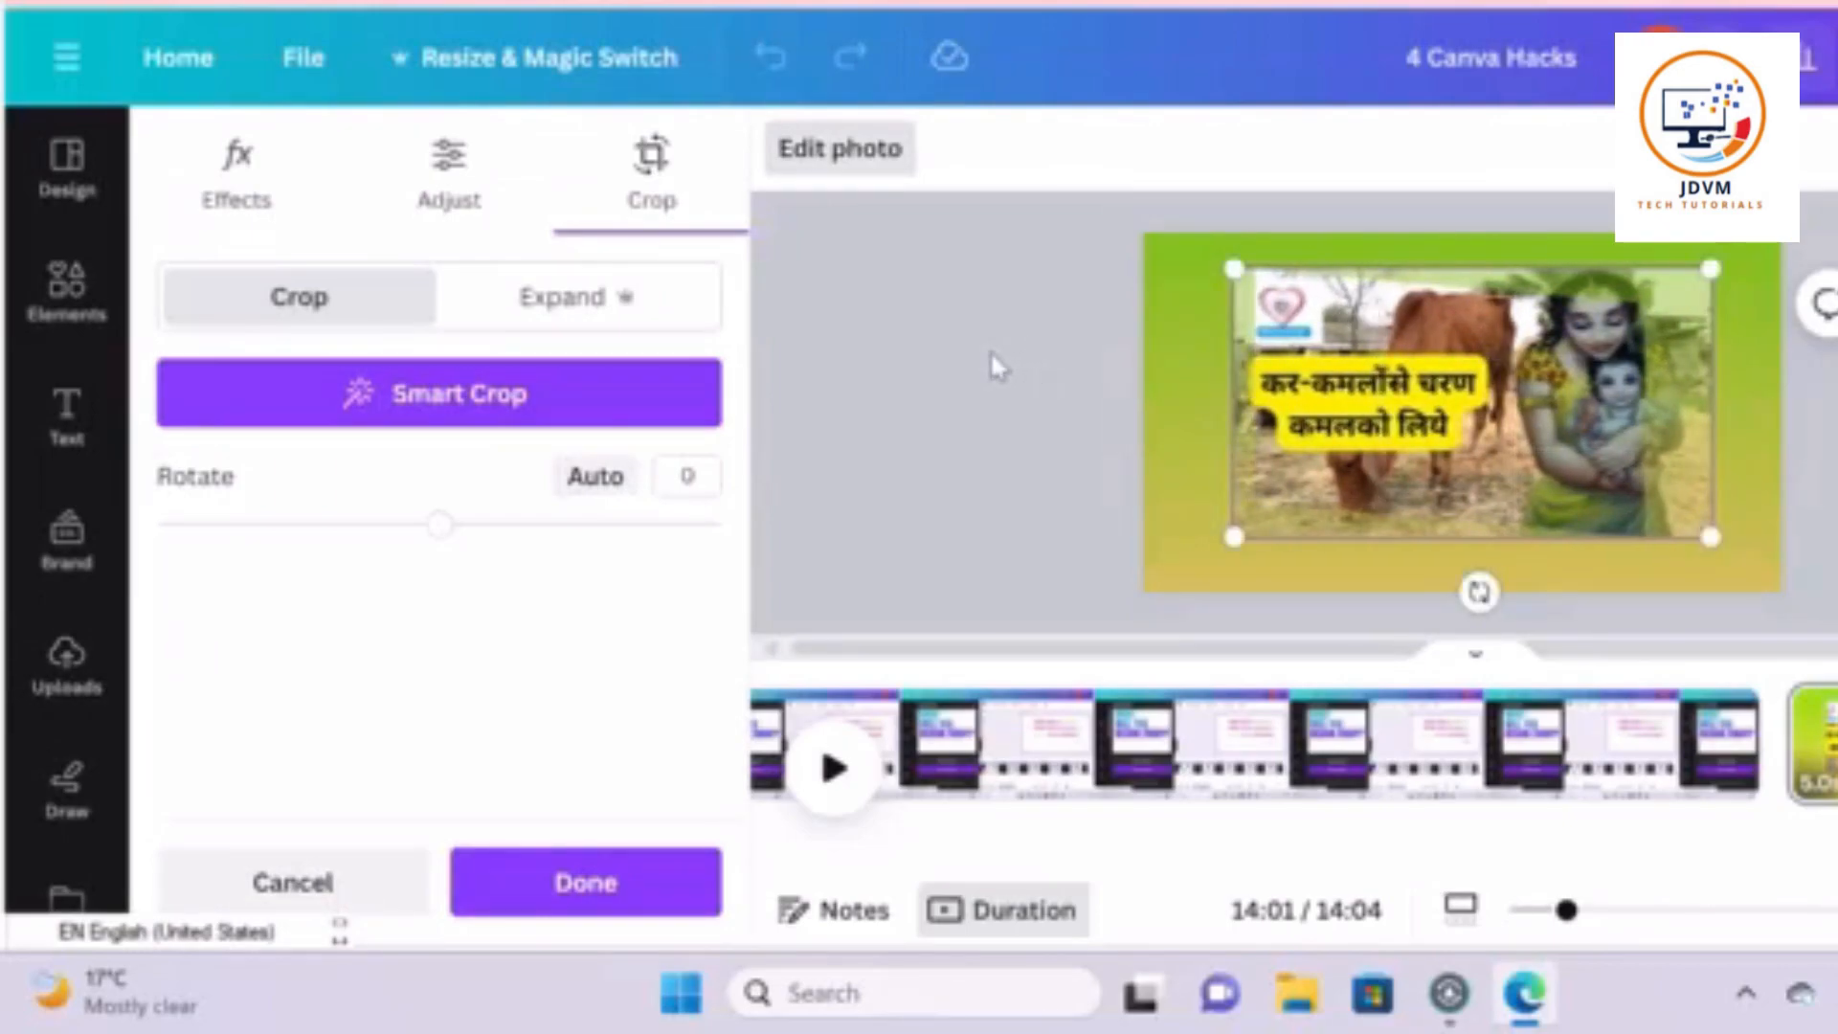
pyautogui.click(994, 370)
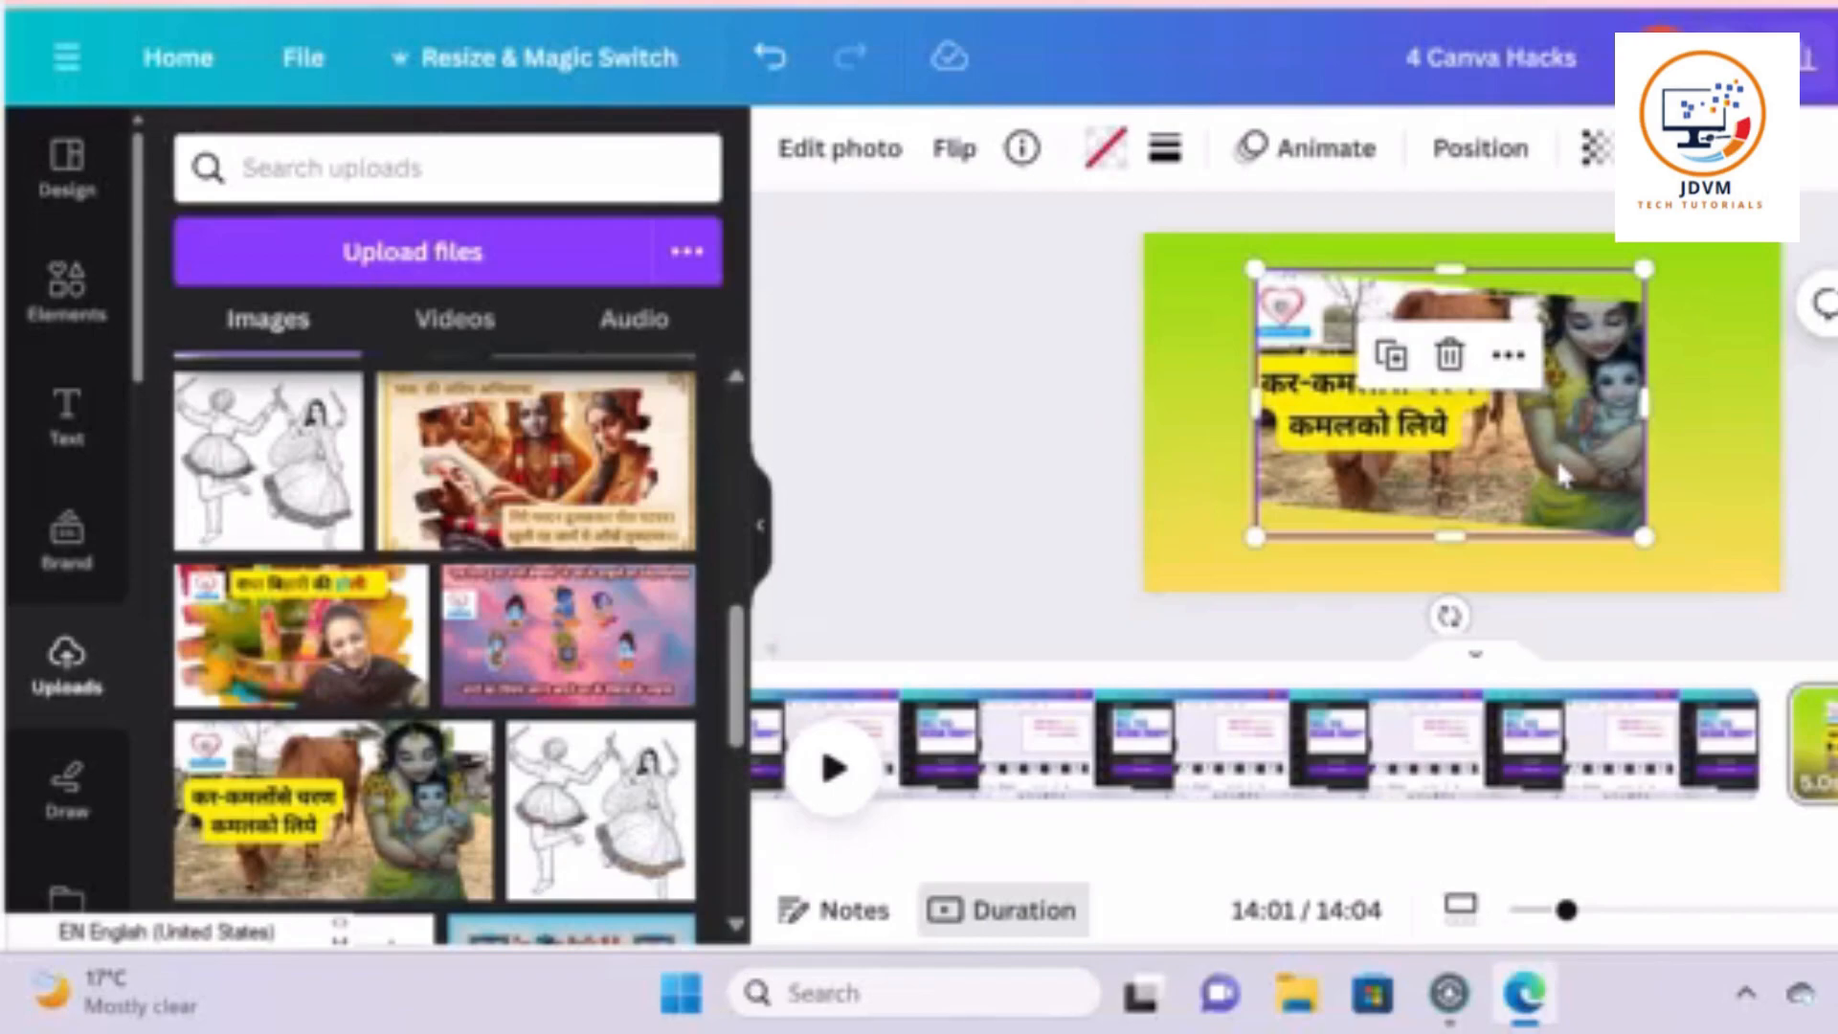
# Try the Tumble photo animation on the framed picture, set to animate on enter
pyautogui.click(1307, 153)
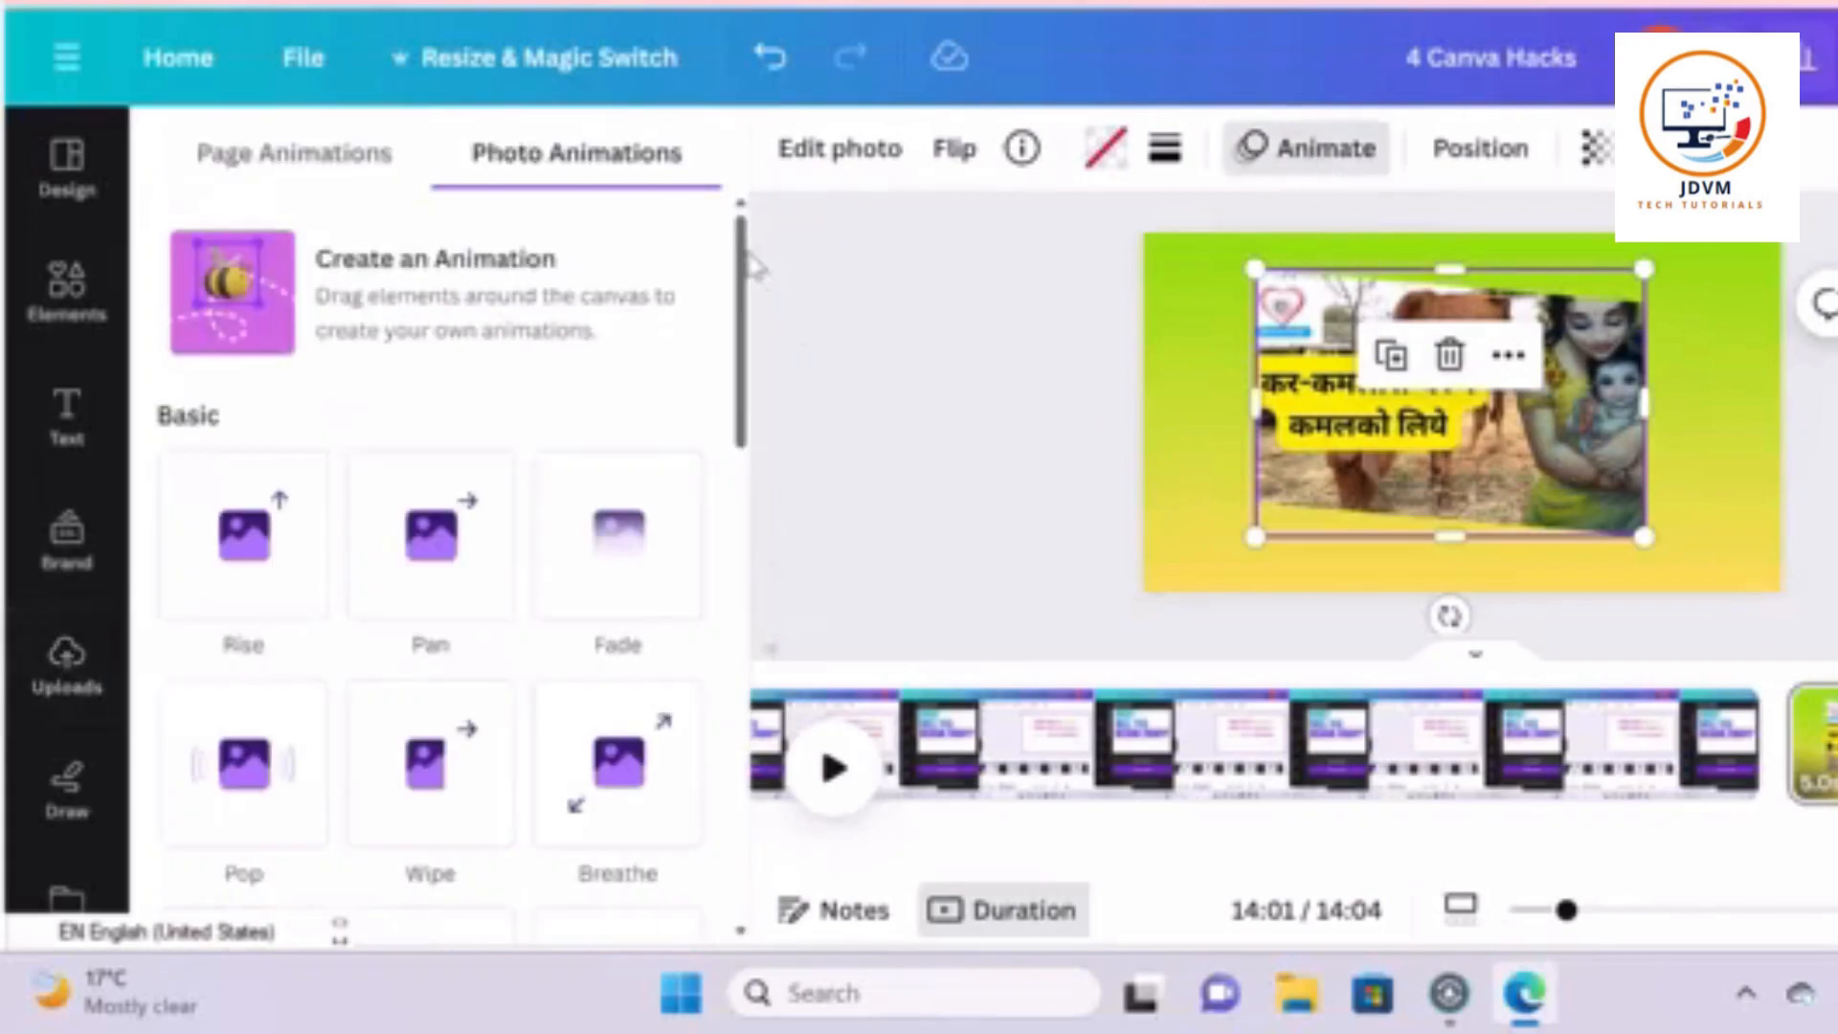
pyautogui.moveTo(752, 268); pyautogui.dragTo(753, 452)
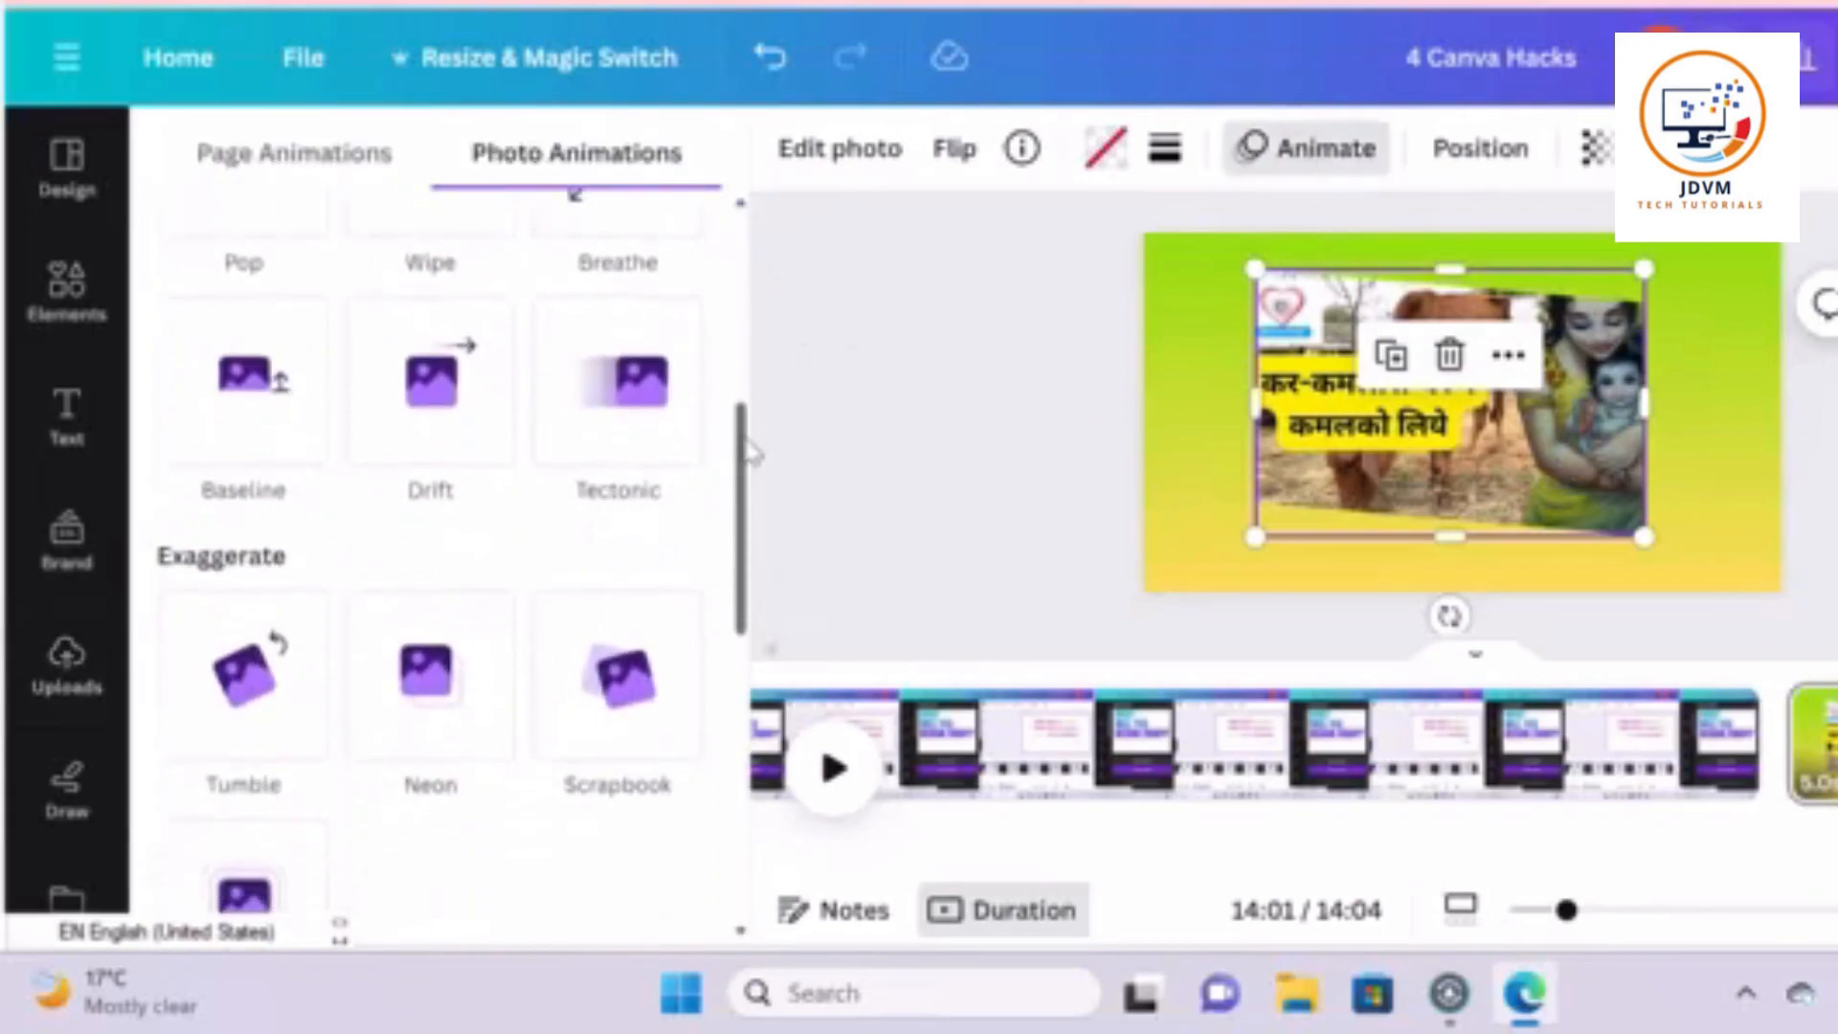
pyautogui.click(246, 699)
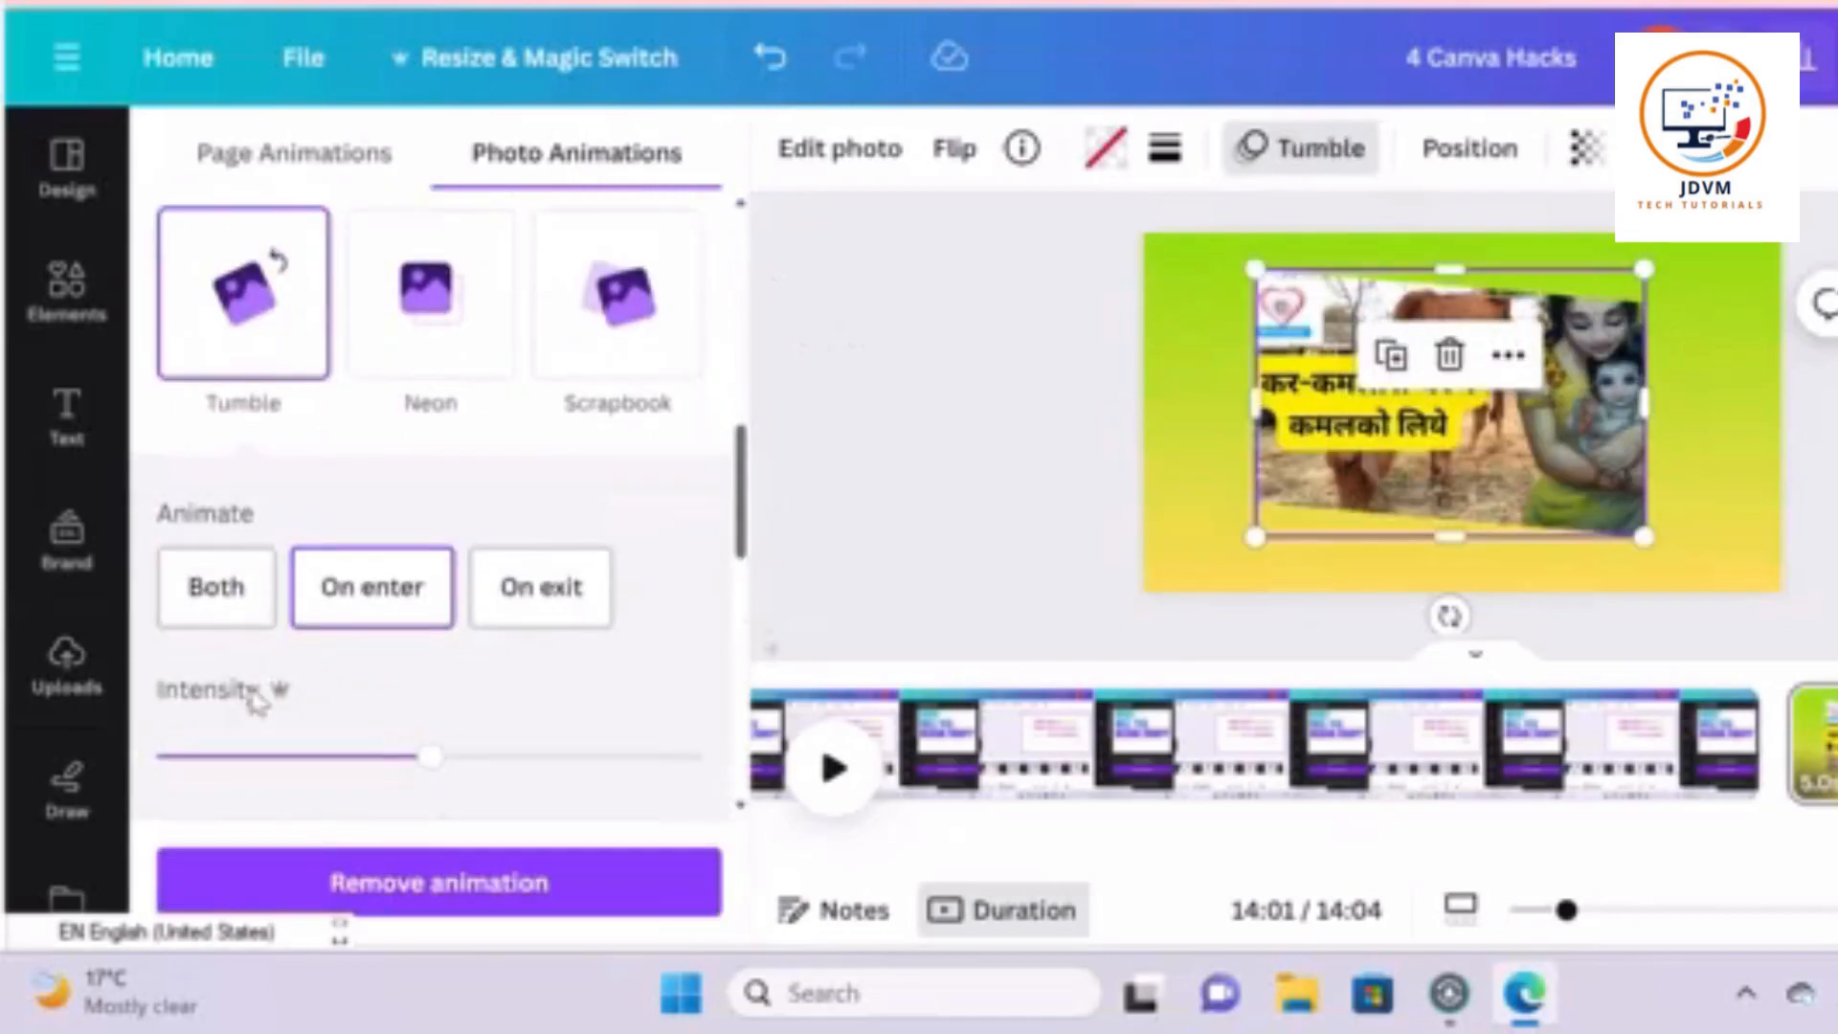
pyautogui.click(396, 614)
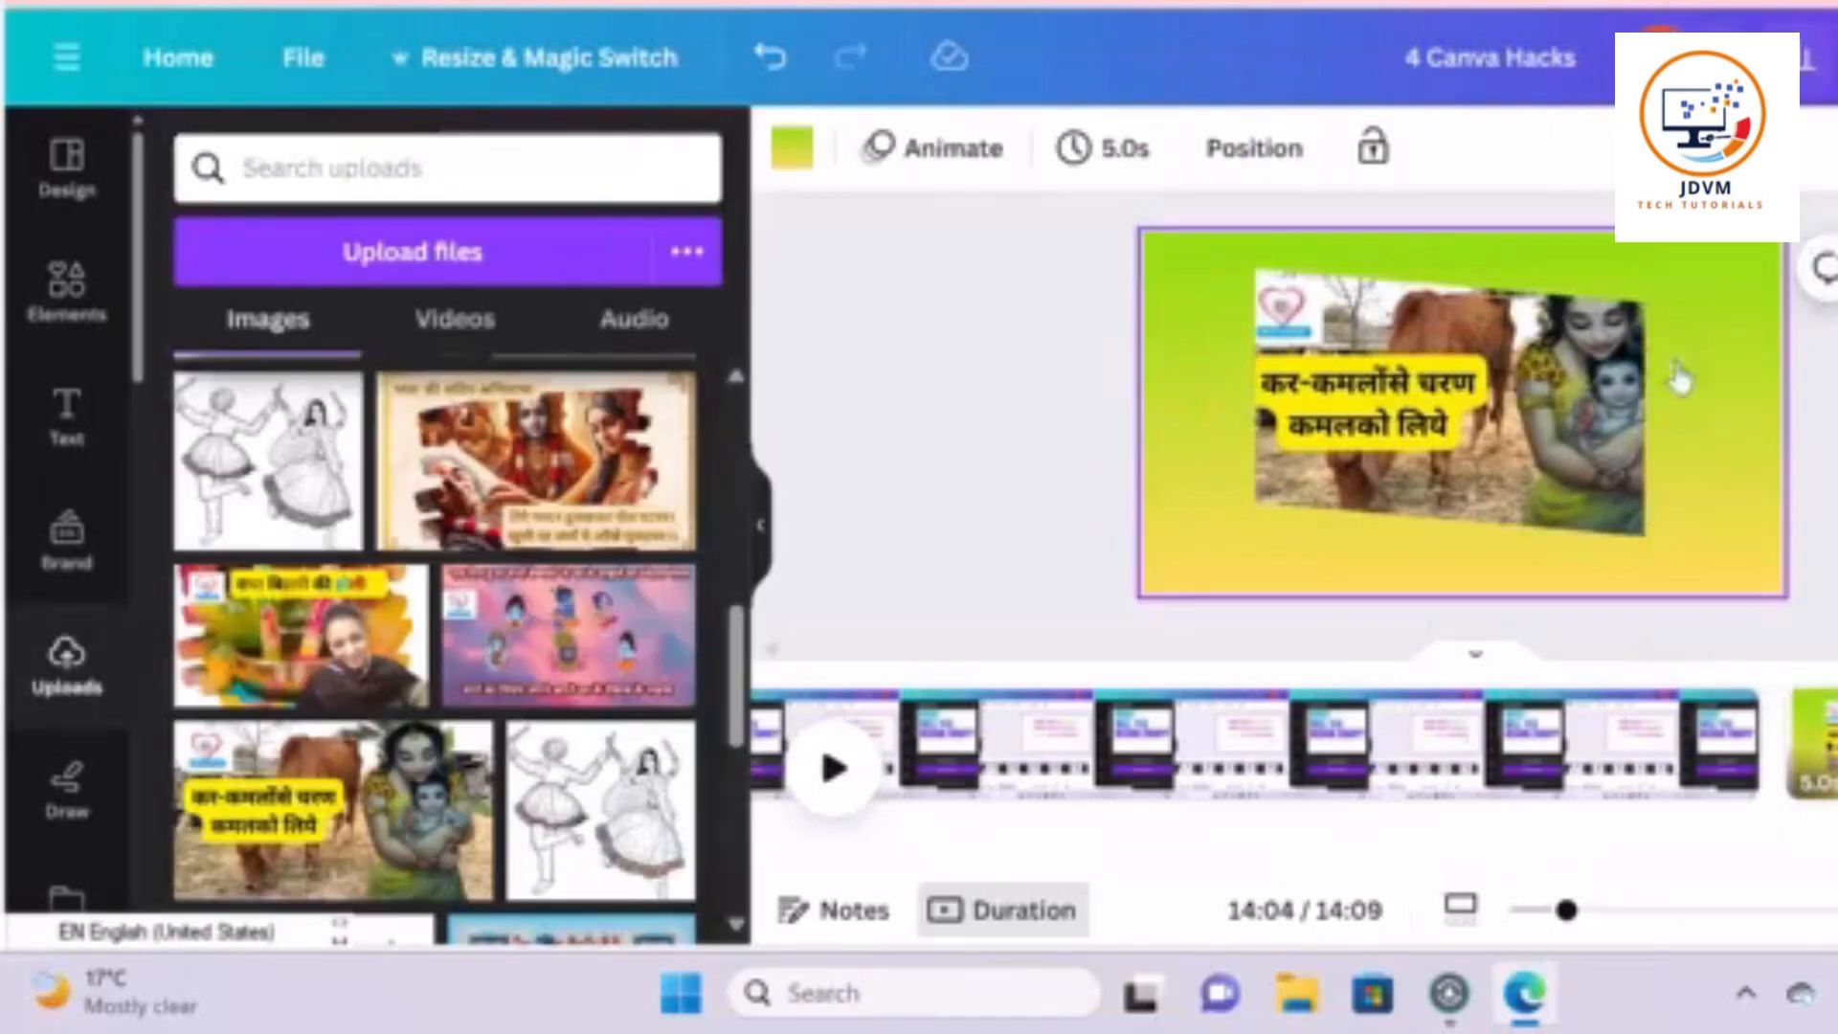
# Remove the Tumble animation from the framed picture and play back the page
pyautogui.click(1560, 422)
pyautogui.click(1324, 162)
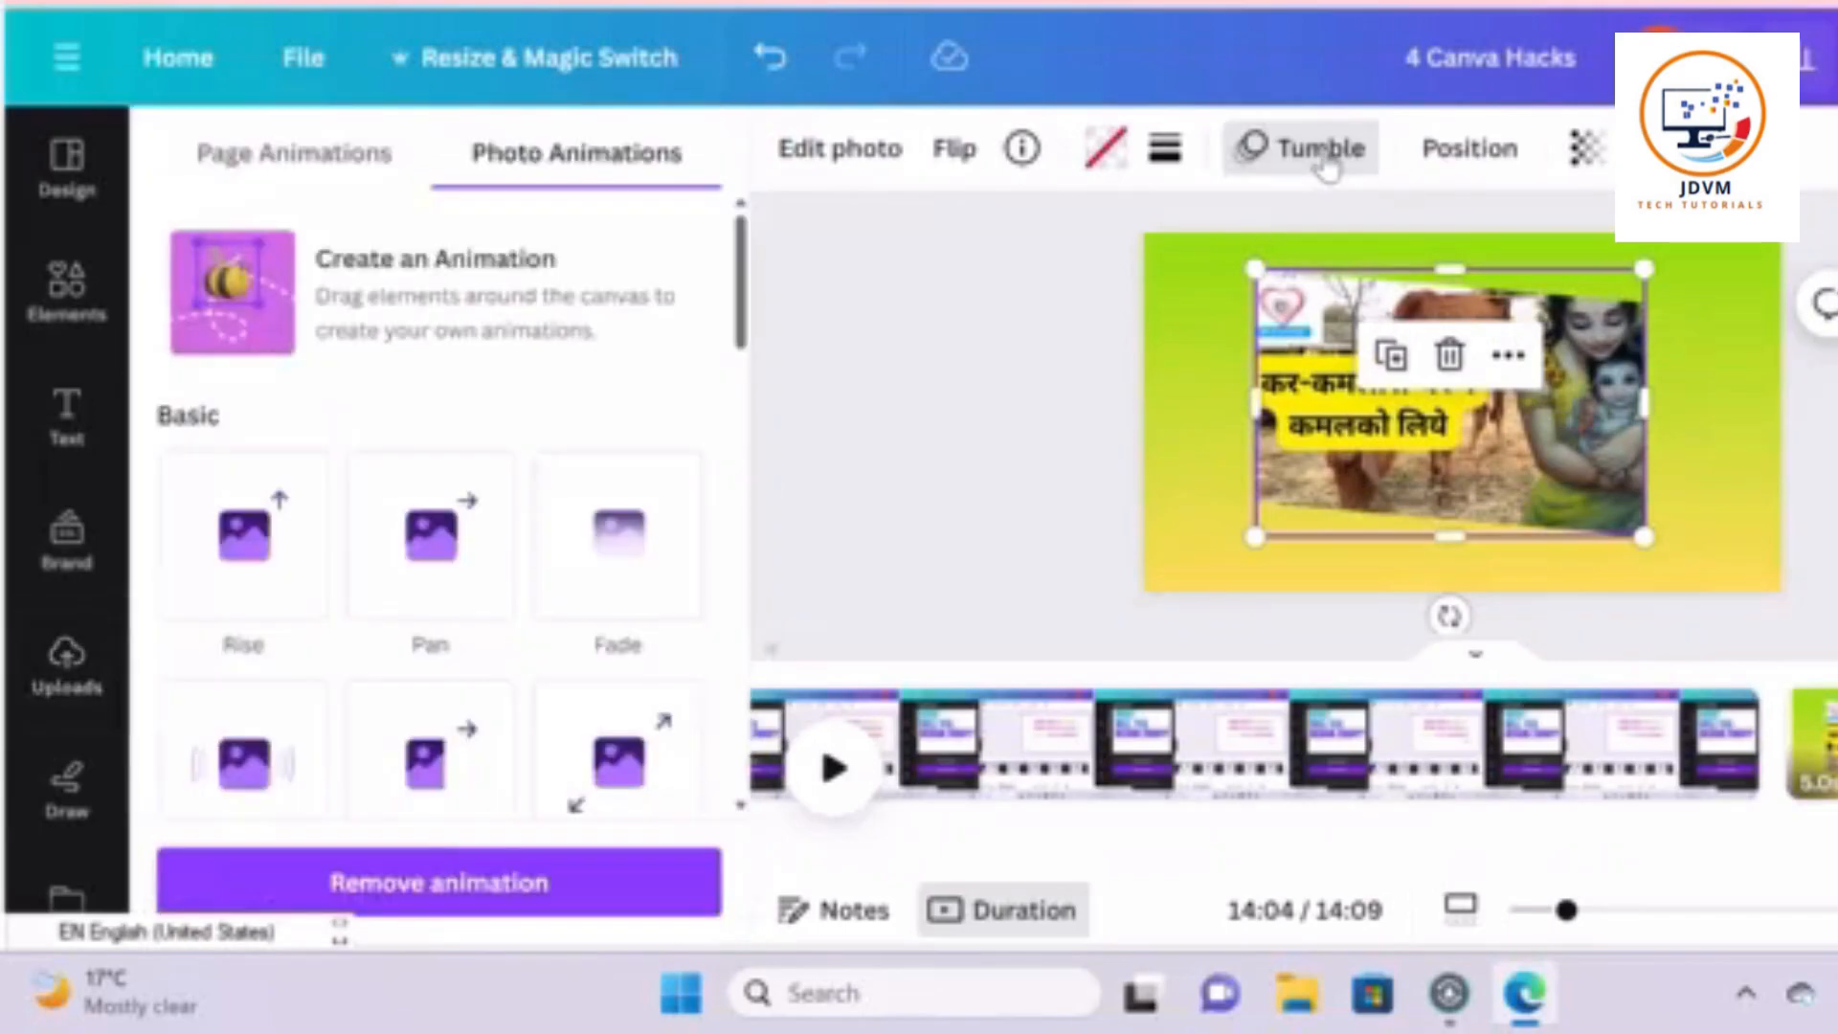
pyautogui.click(641, 878)
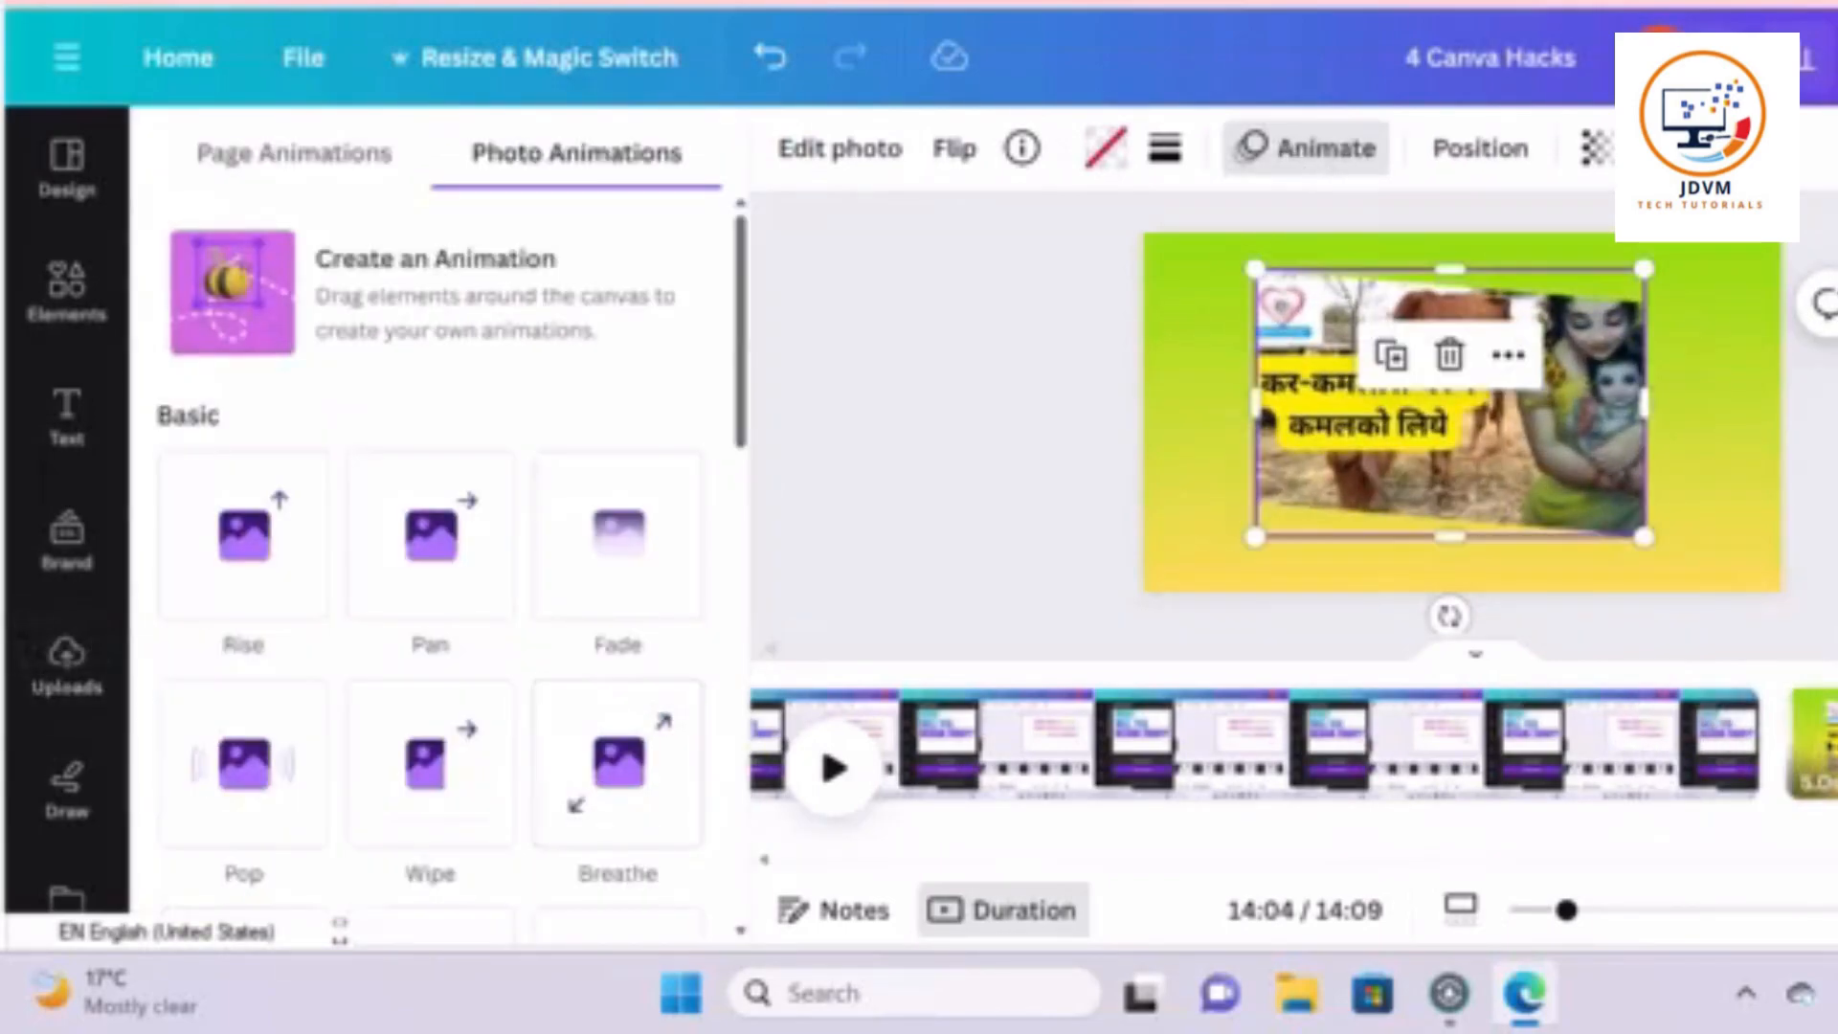
pyautogui.click(1817, 742)
pyautogui.click(854, 770)
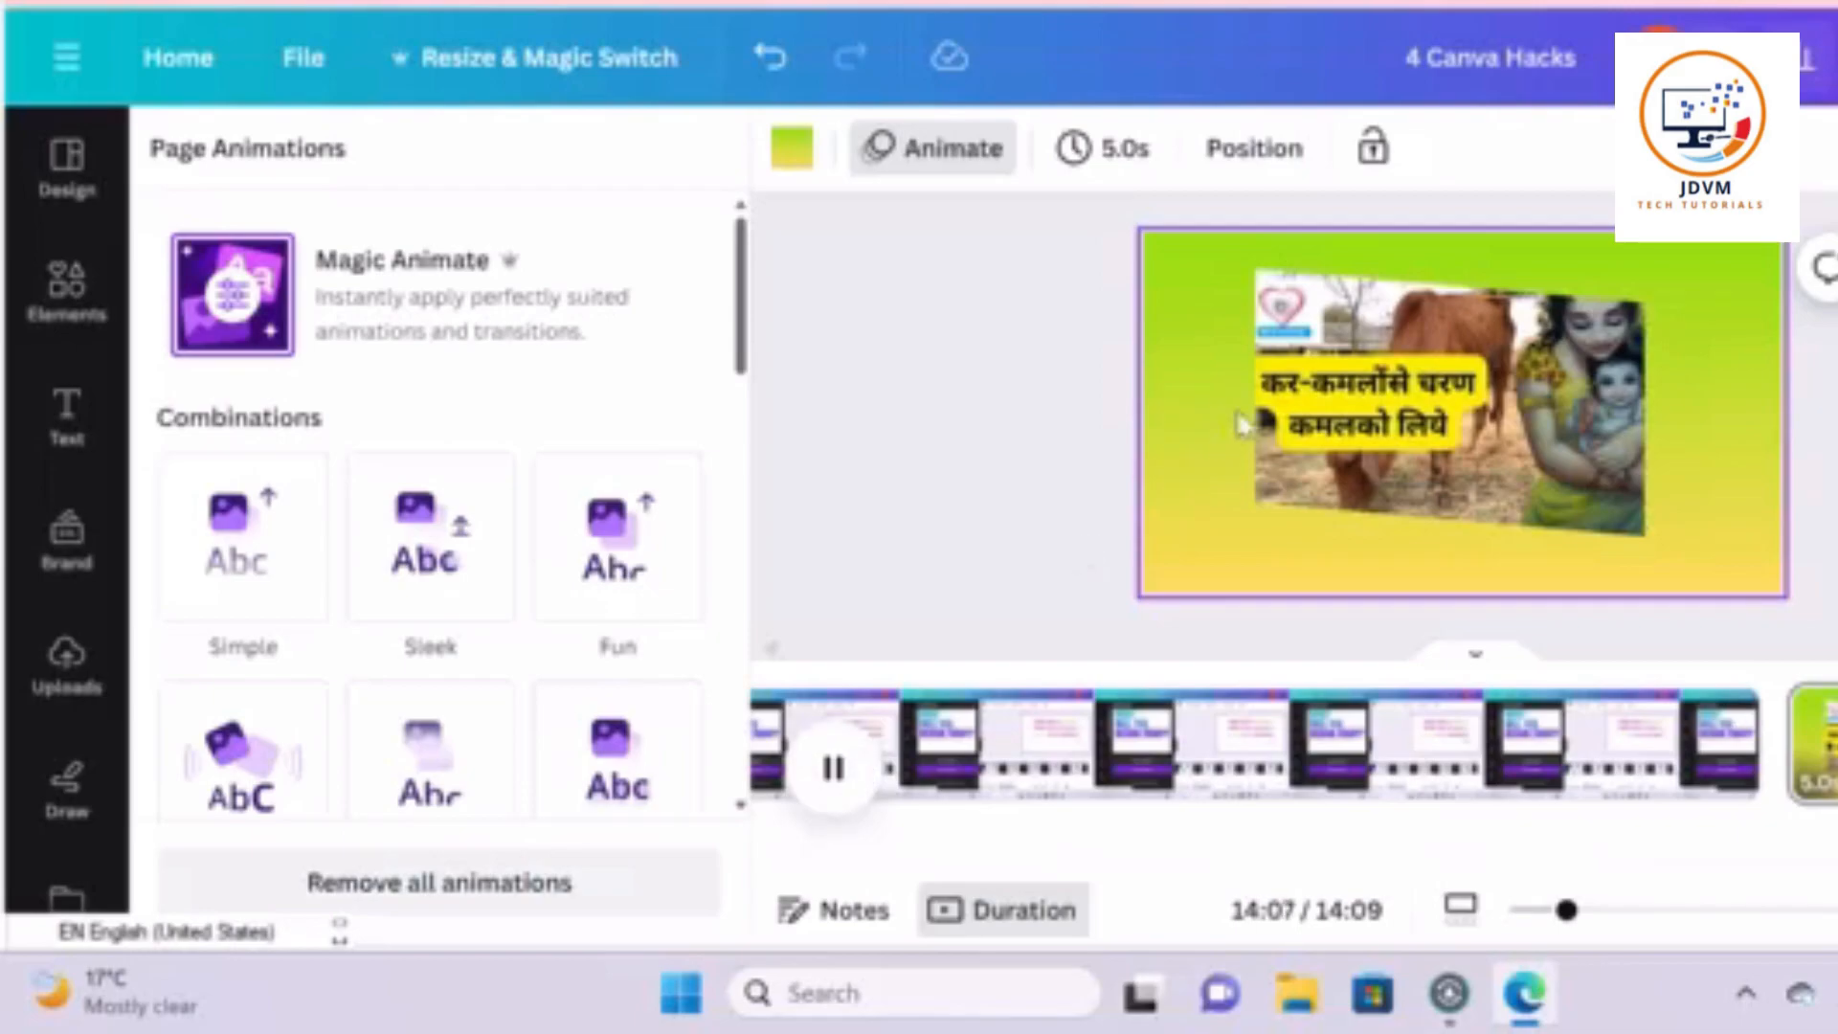
# Place a duplicate of the framed picture, tilted slightly counterclockwise, over the original and remove the copy's photo
pyautogui.click(1340, 410)
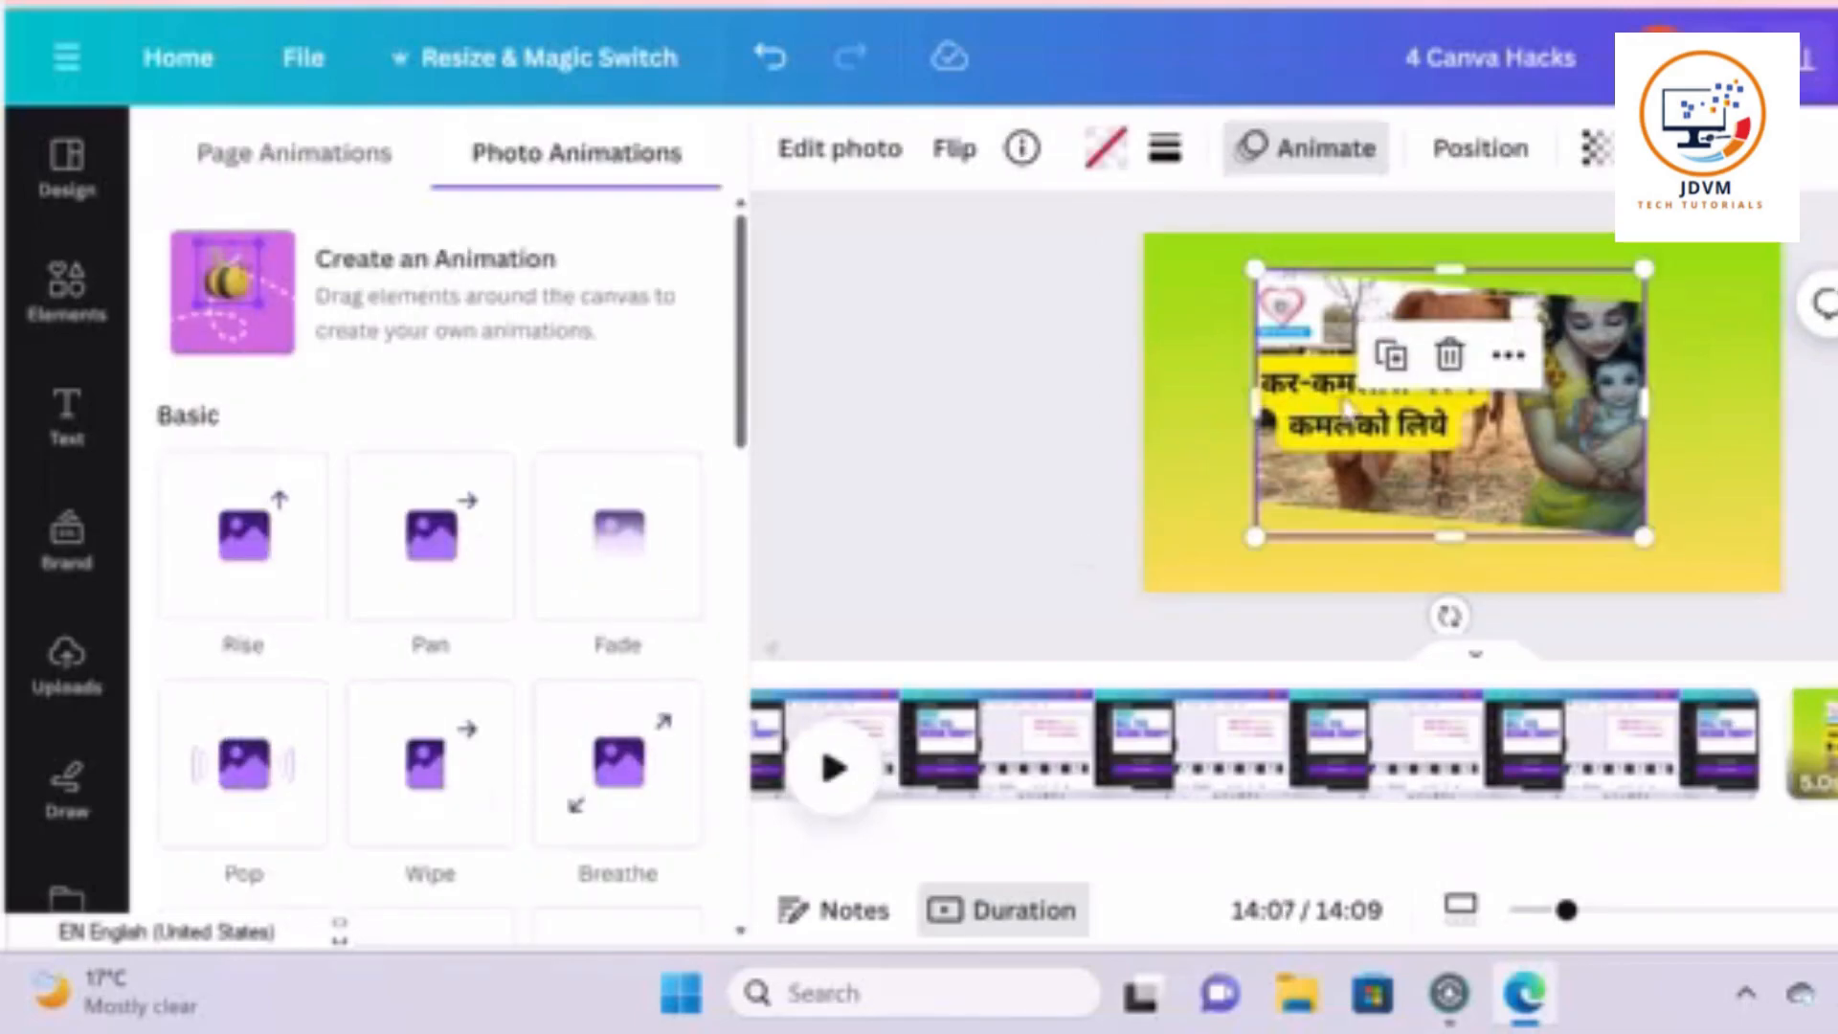
pyautogui.click(1393, 359)
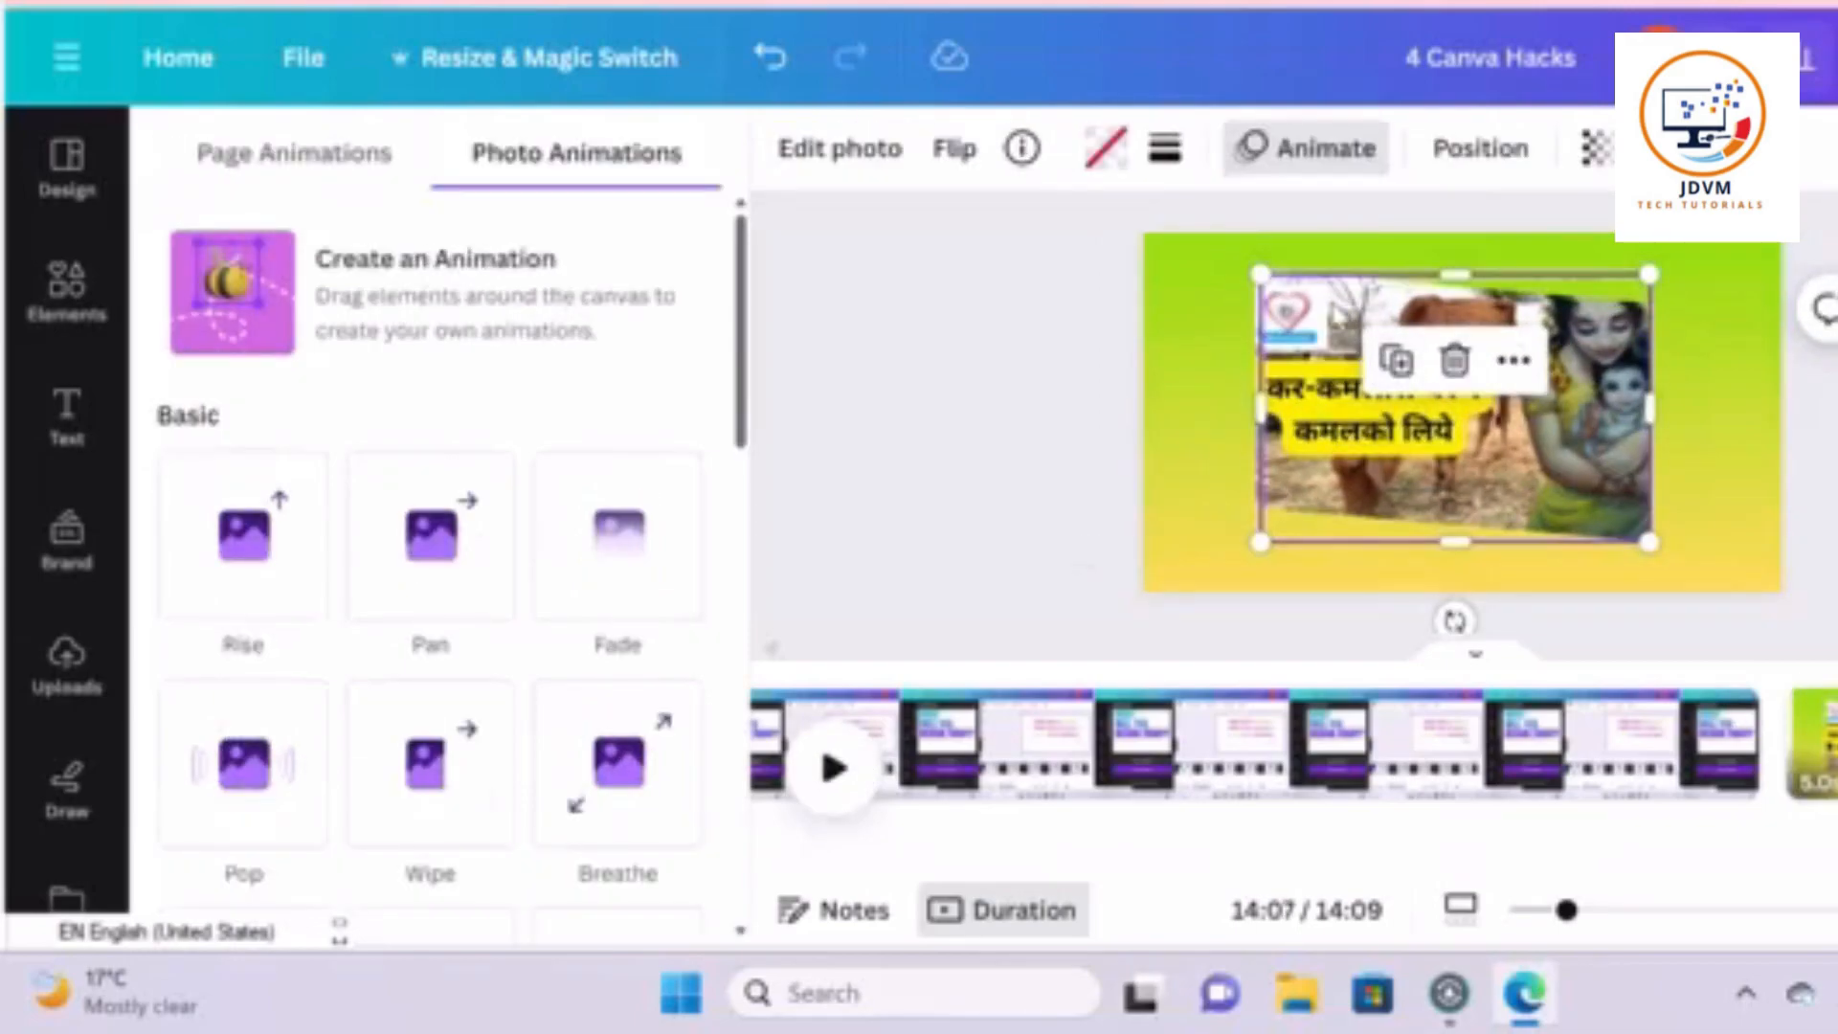
pyautogui.moveTo(1453, 620); pyautogui.dragTo(1481, 639)
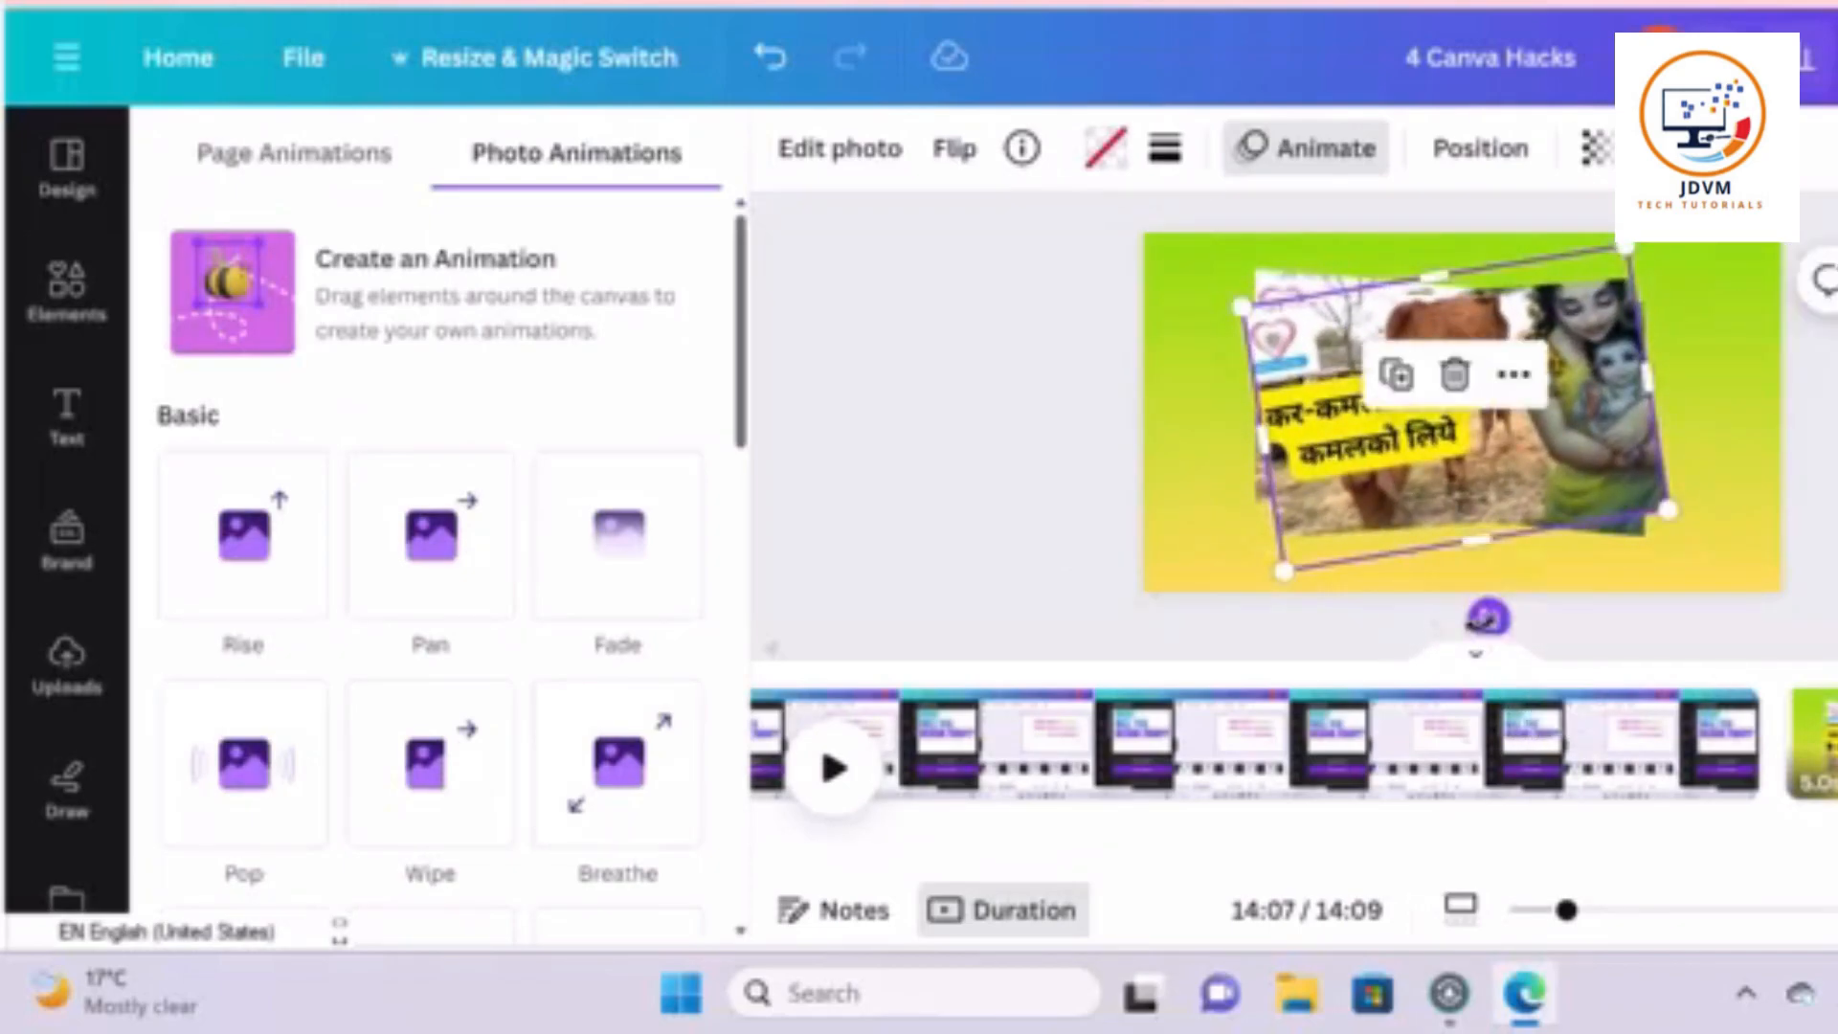
pyautogui.doubleClick(1376, 445)
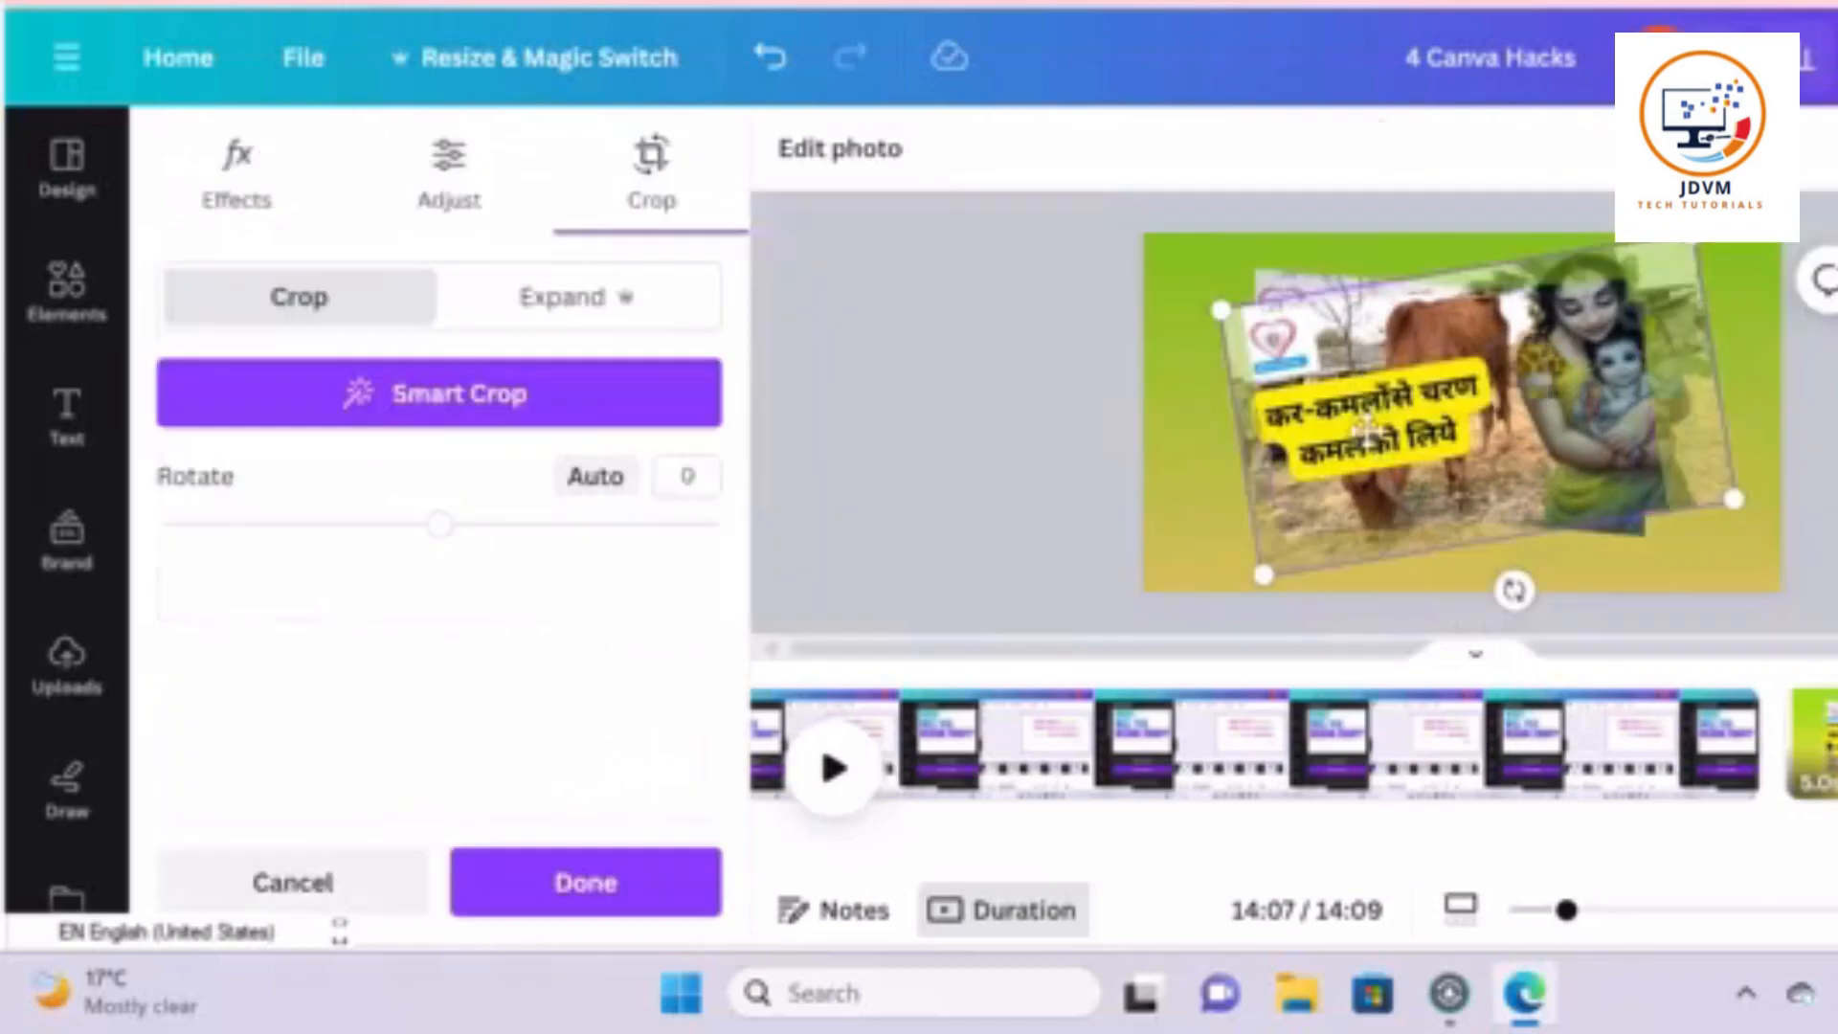
pyautogui.press('Delete')
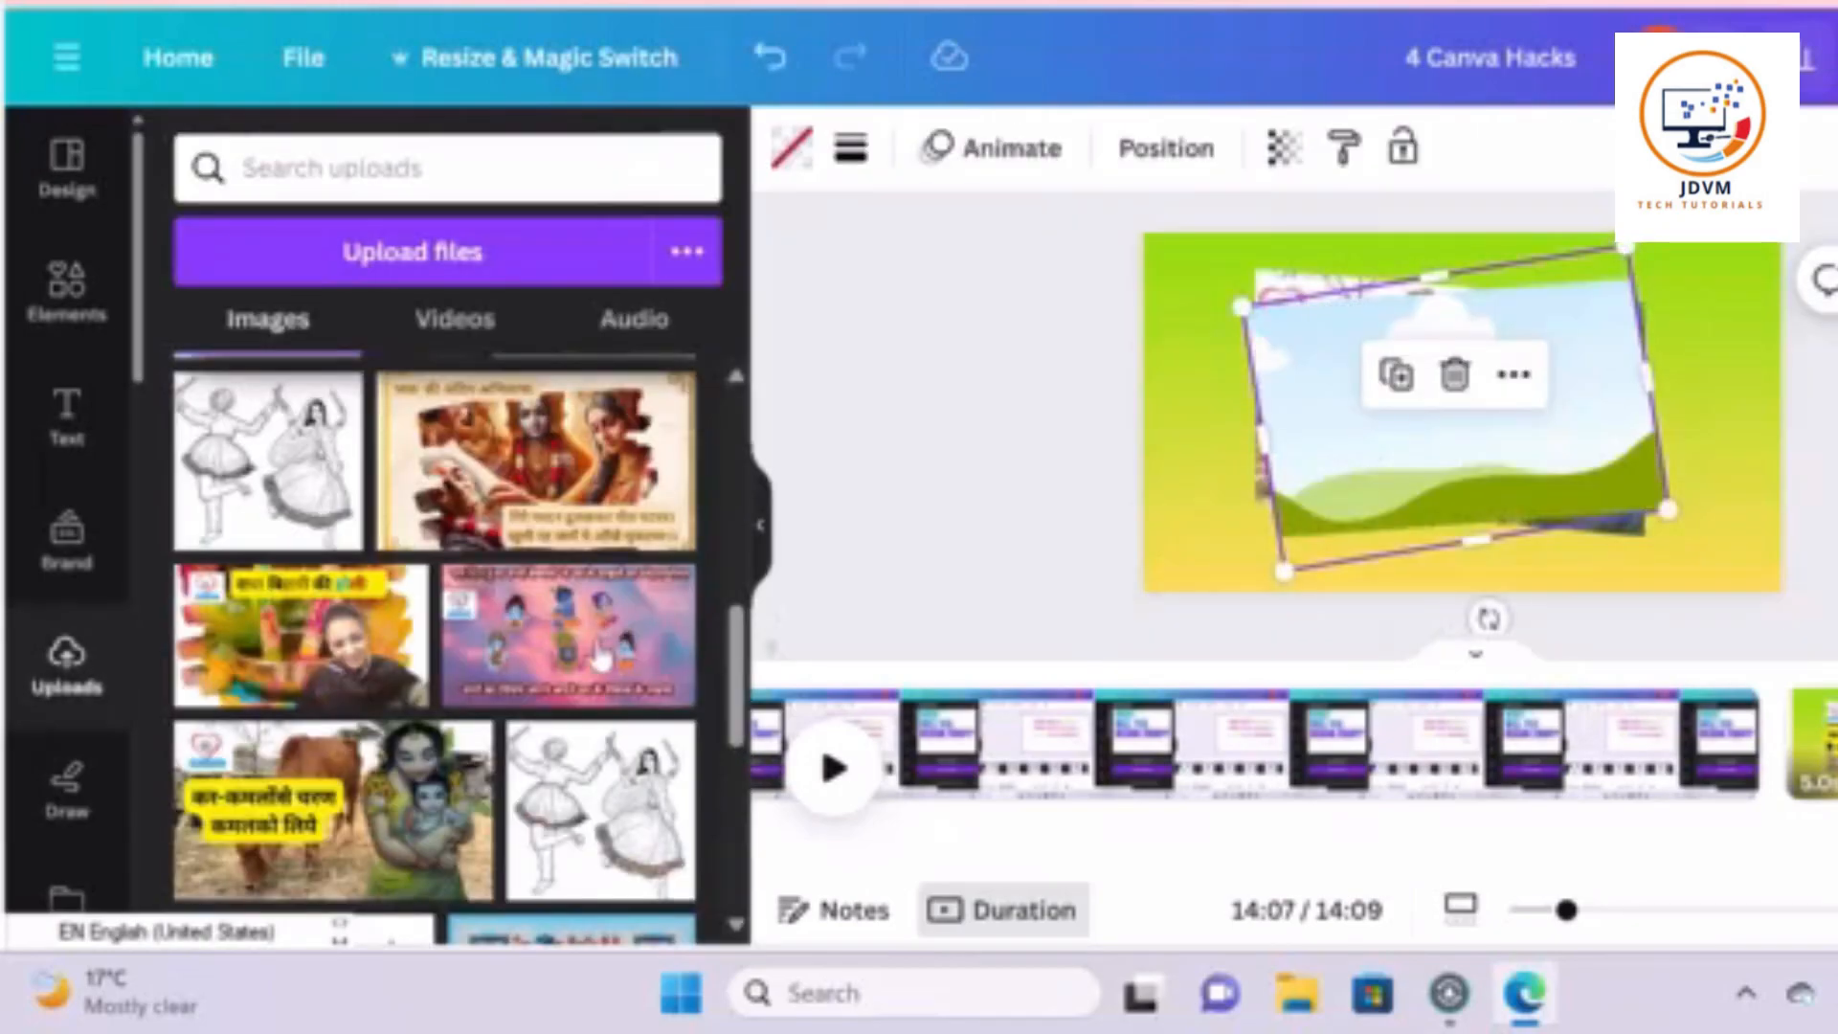
# Fill the empty tilted frame with the uploaded pink picture of small blue deity figures
pyautogui.moveTo(591, 682); pyautogui.dragTo(1447, 419)
pyautogui.doubleClick(1373, 423)
pyautogui.click(1197, 427)
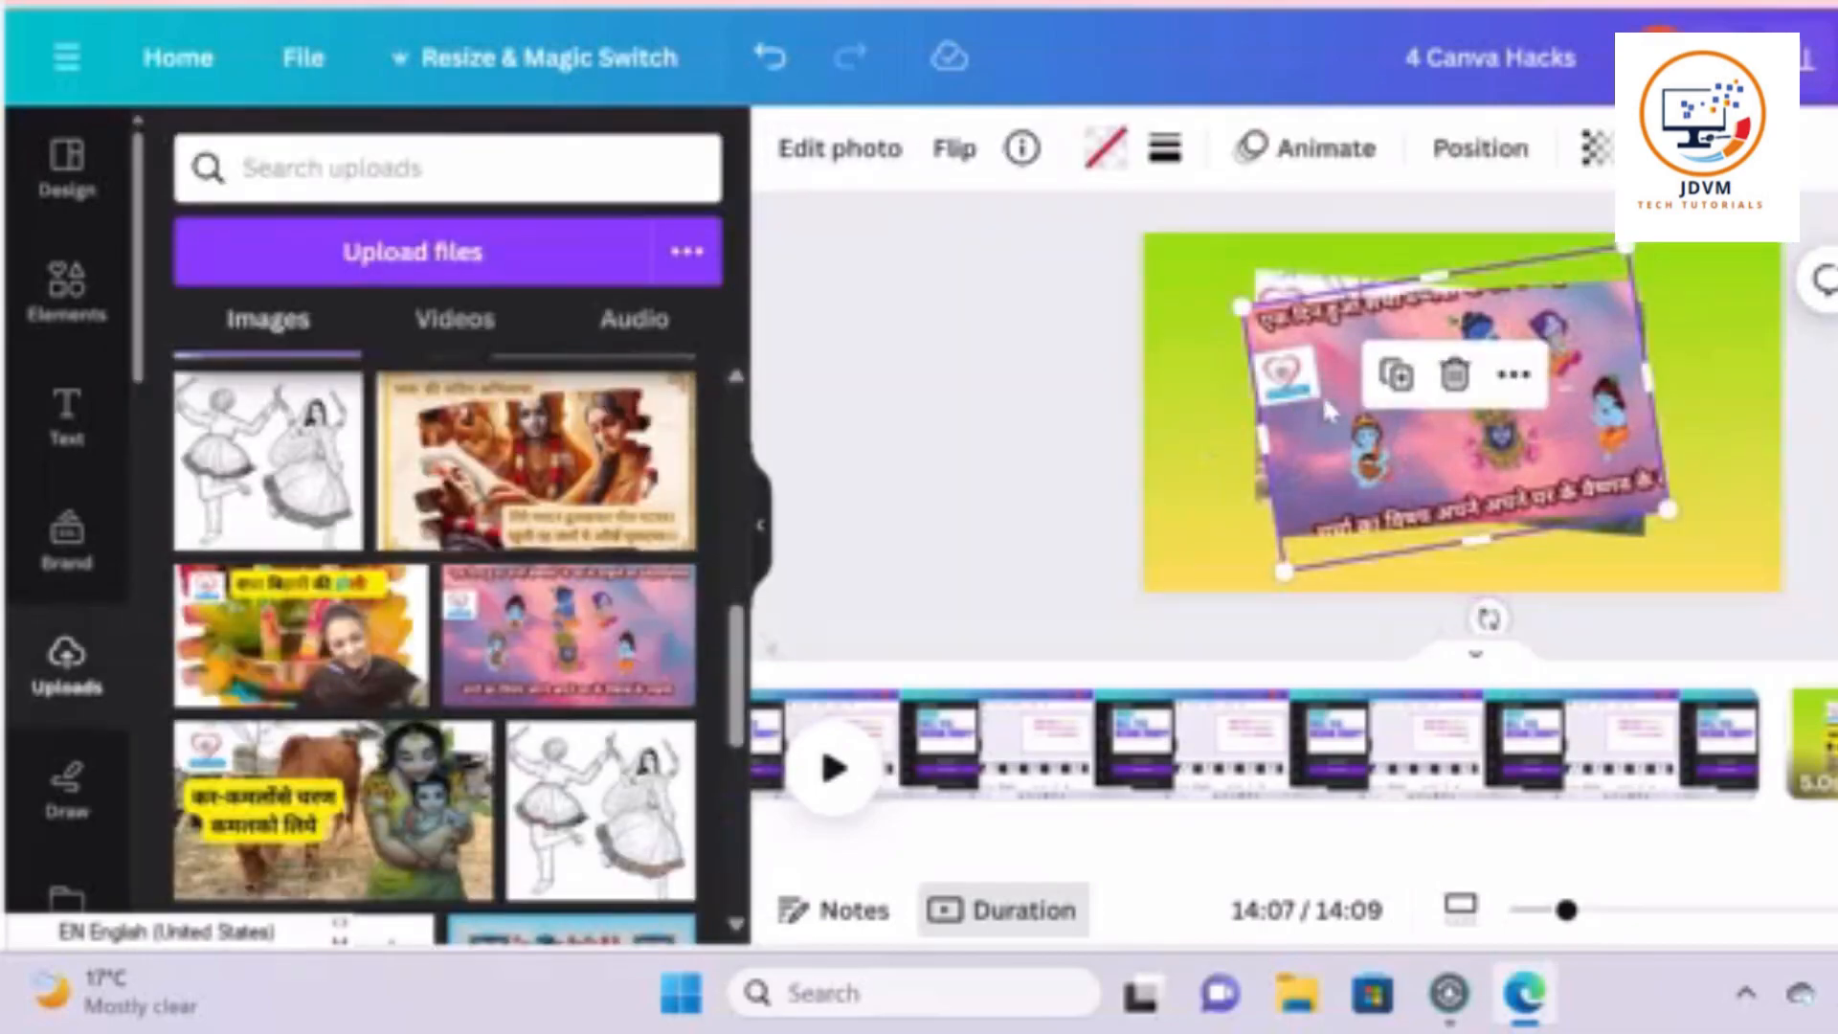
# Apply the Tumble photo animation to the pink framed picture, set to animate on enter
pyautogui.click(1321, 170)
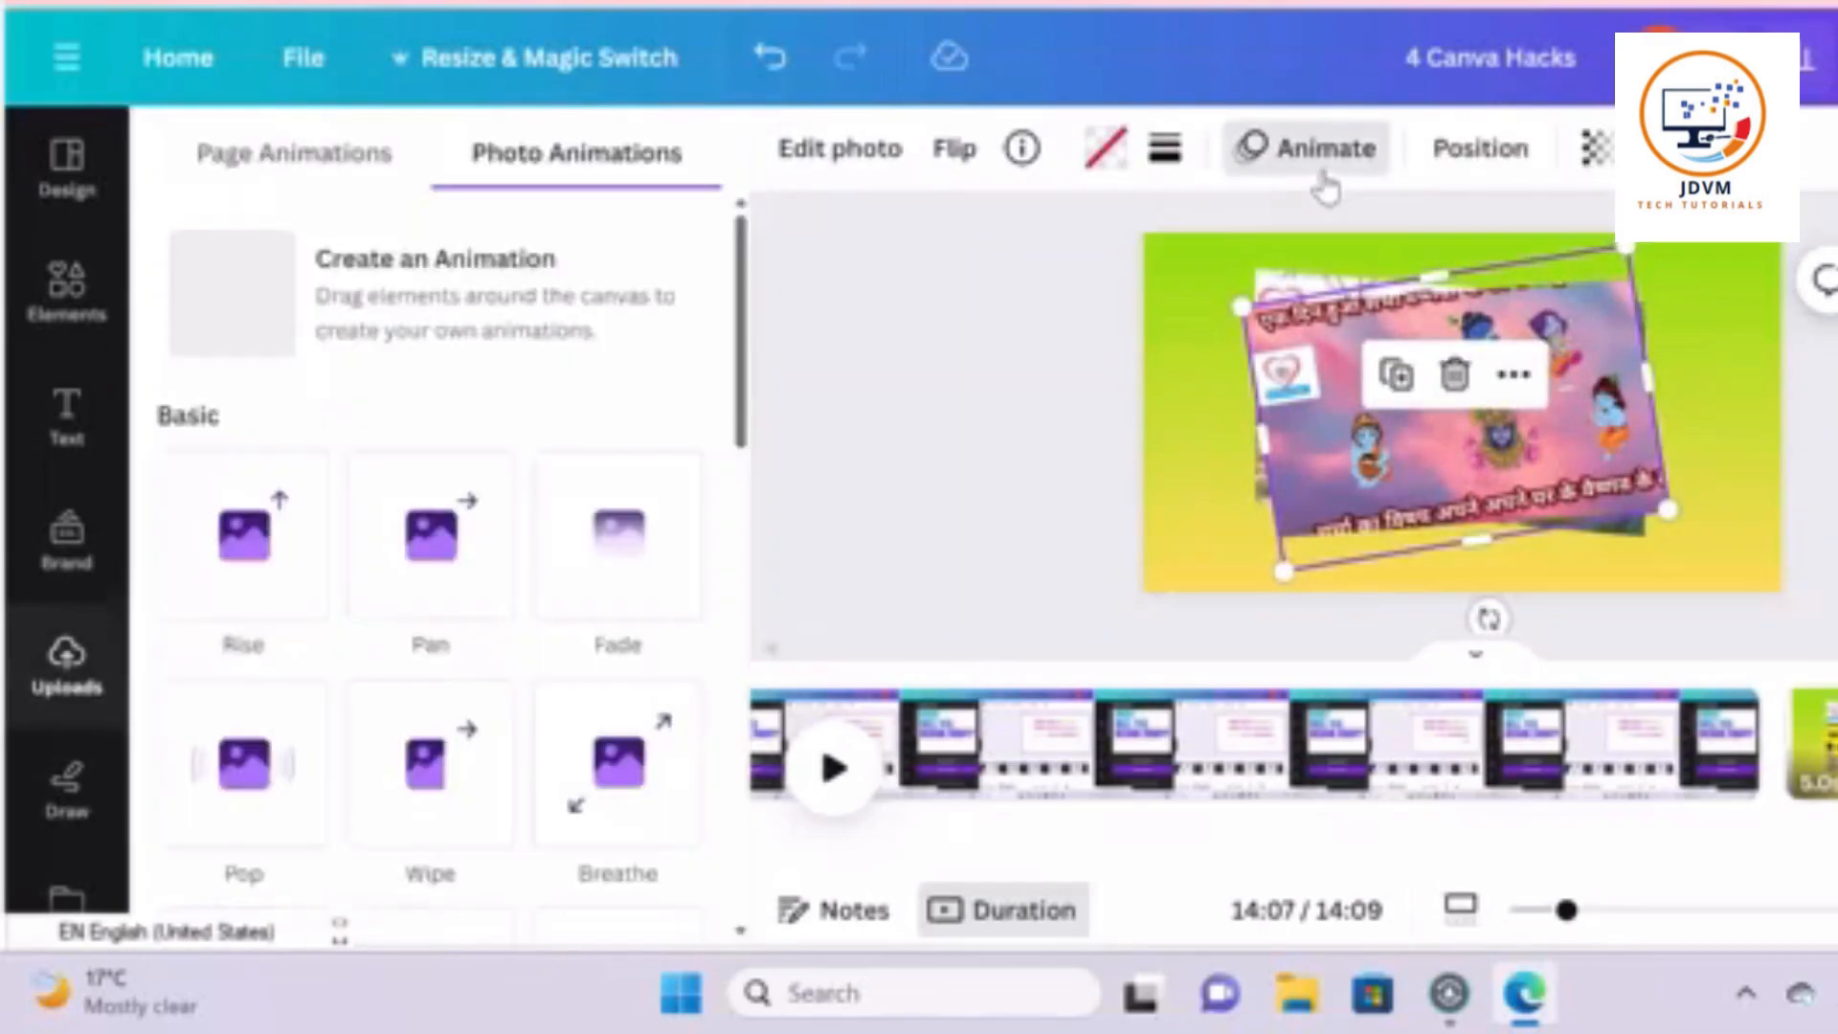
pyautogui.moveTo(747, 268); pyautogui.dragTo(743, 464)
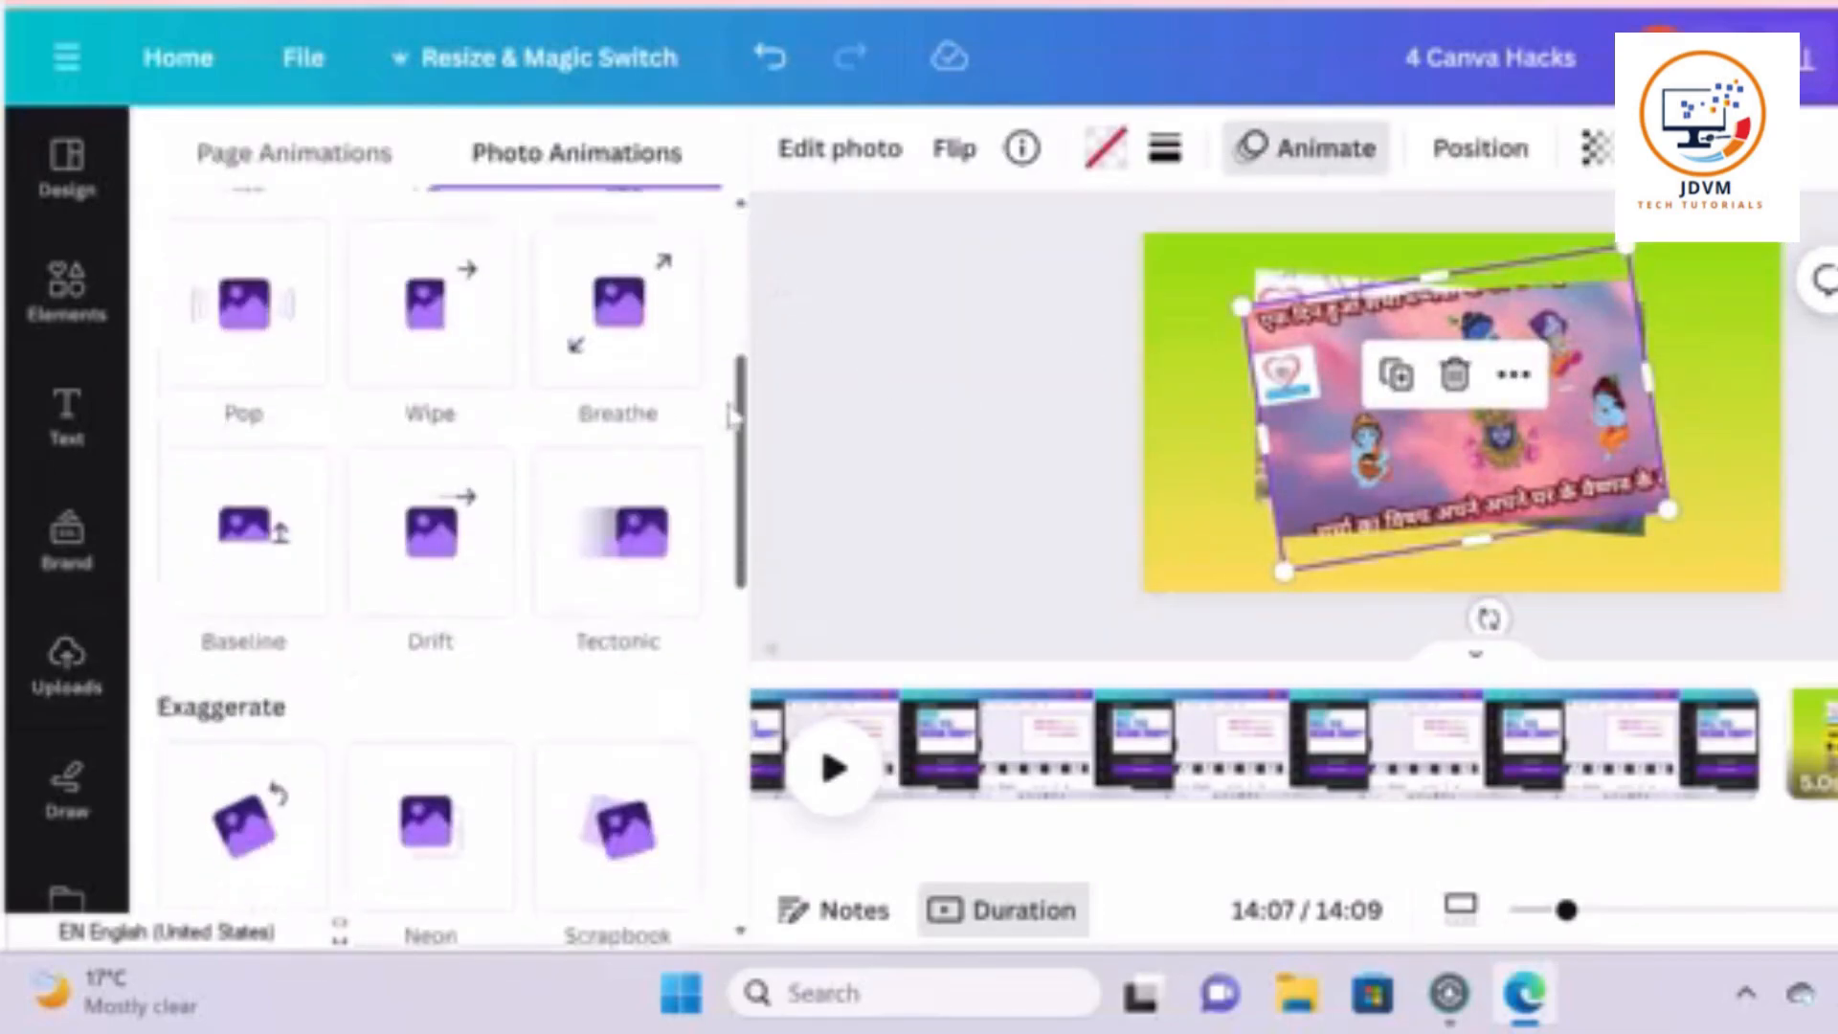
pyautogui.click(189, 658)
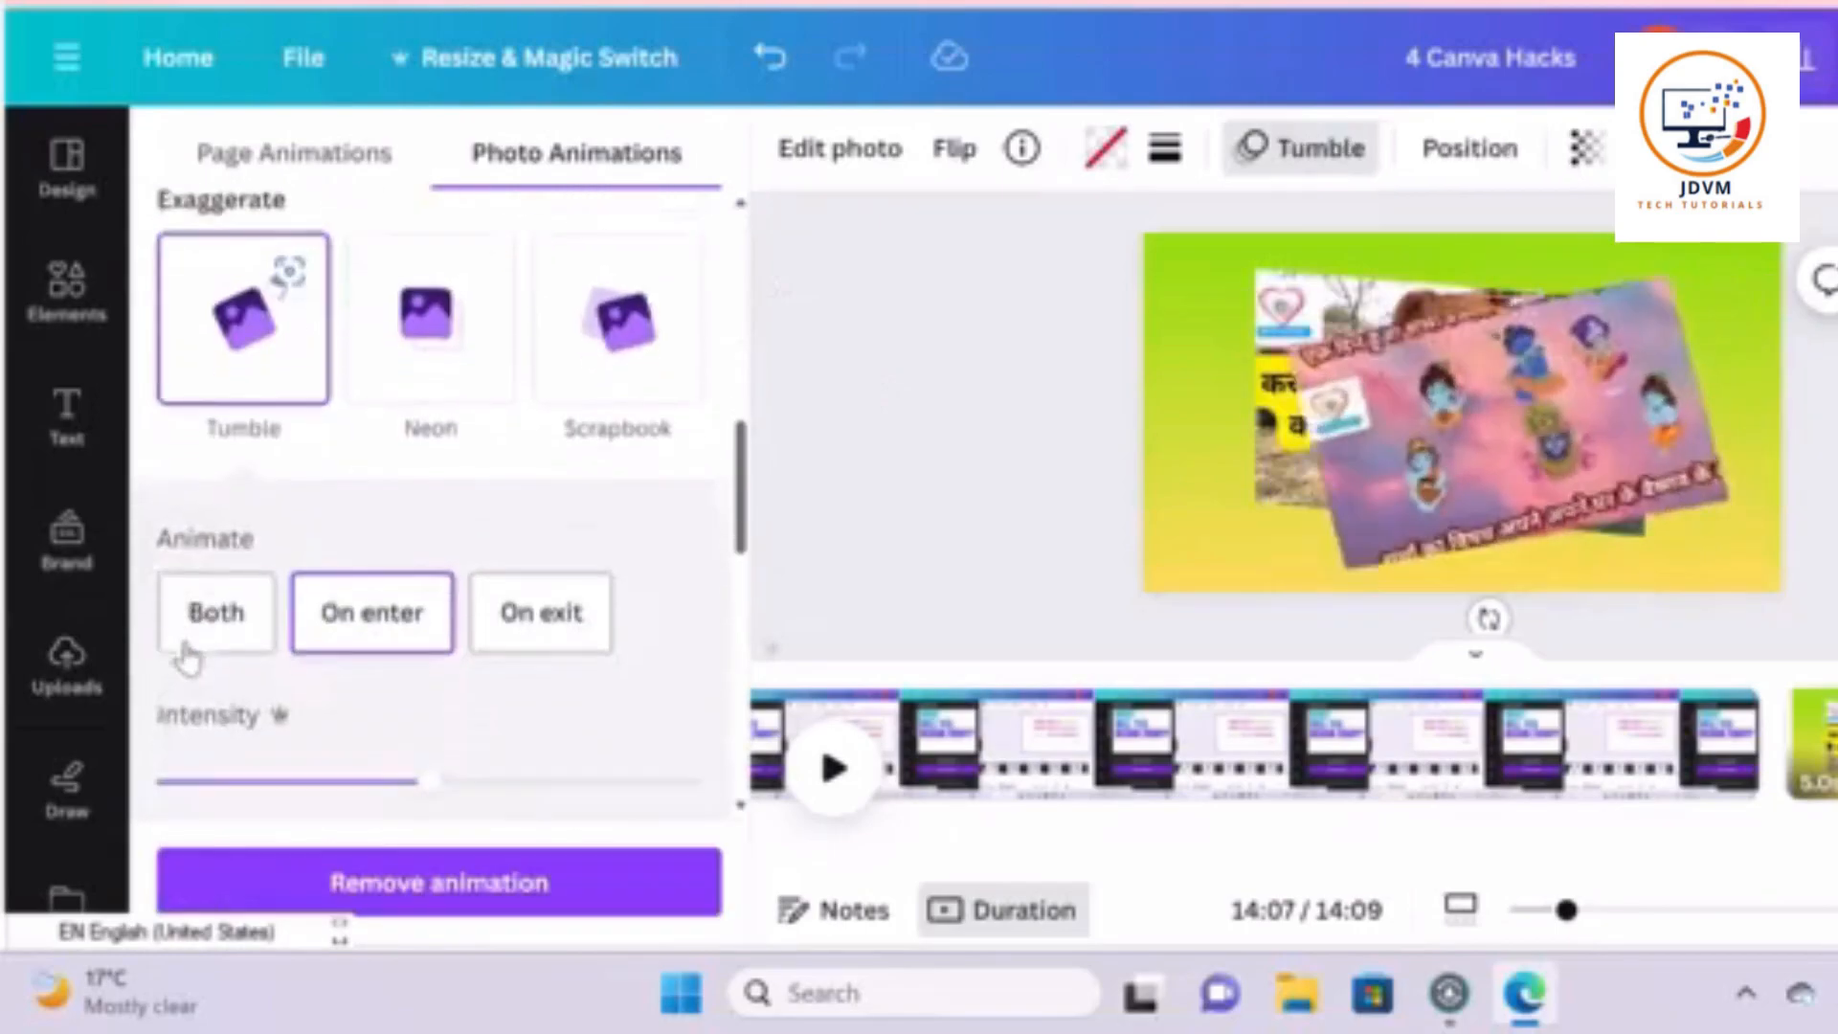
pyautogui.click(389, 606)
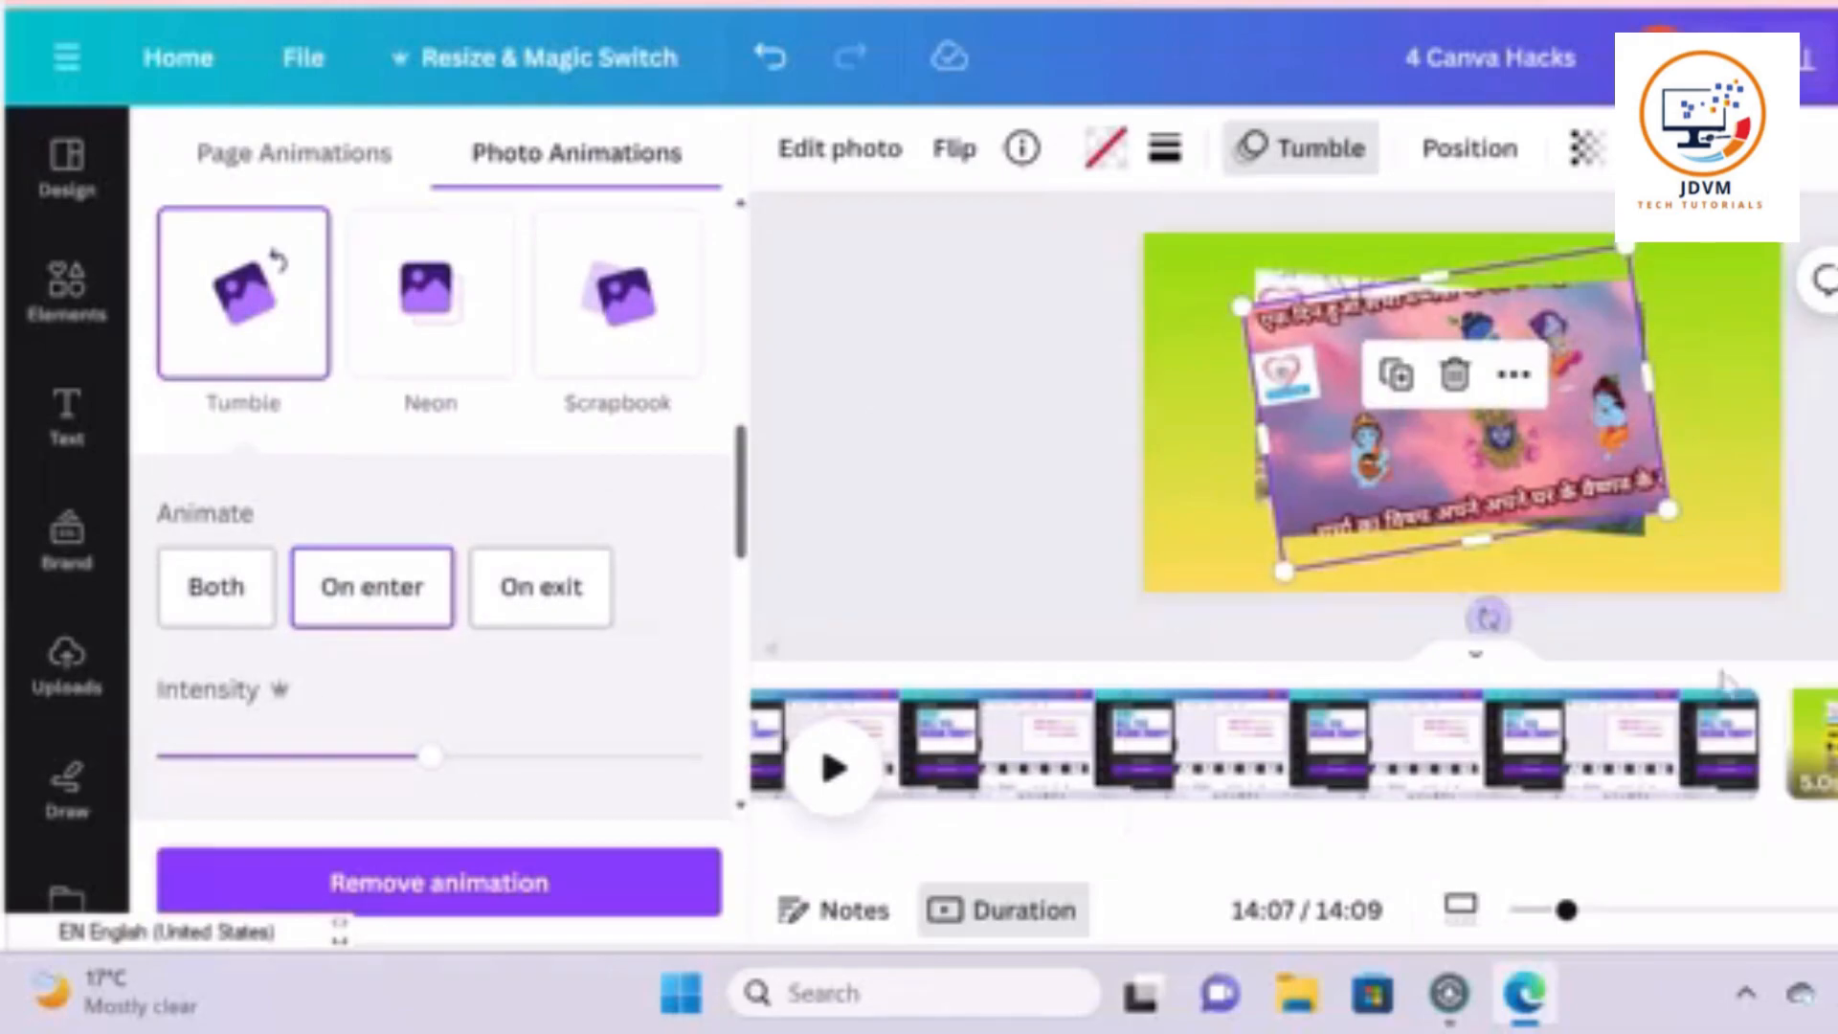
# Play back the video from the end of the long screen-recording clip through the framed-picture pages
pyautogui.click(1721, 718)
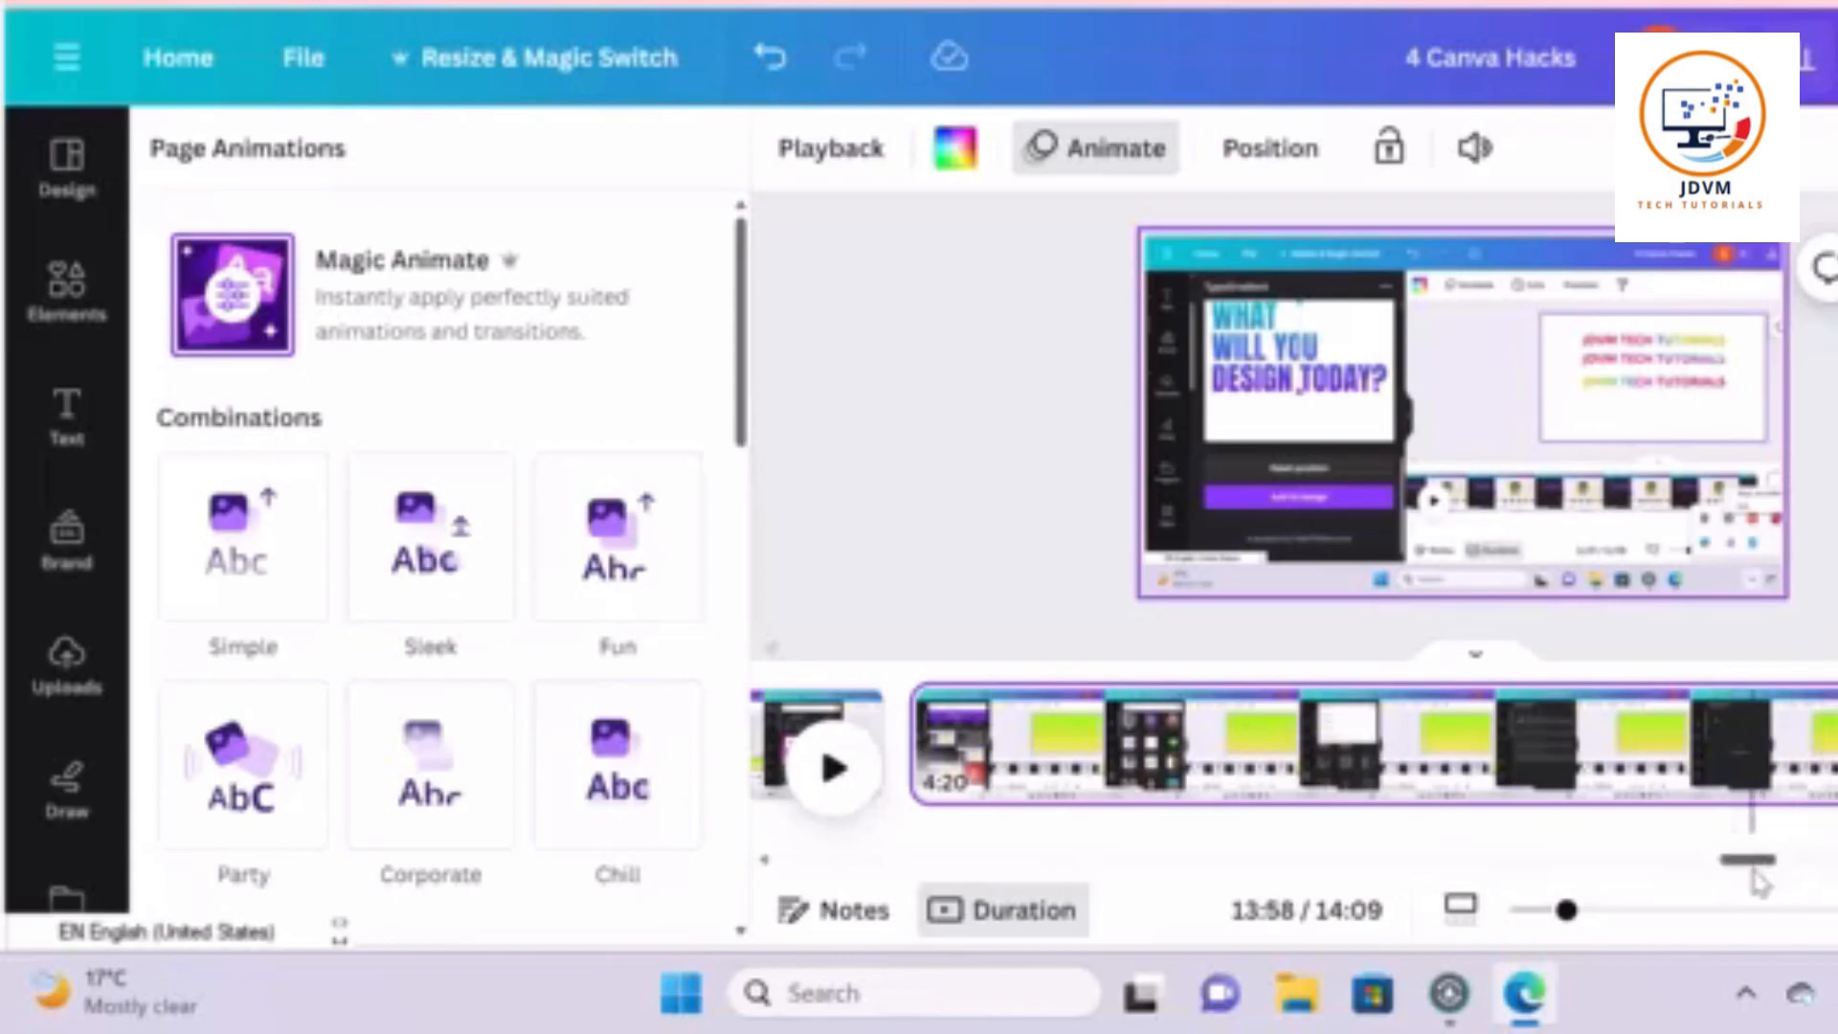
pyautogui.moveTo(1760, 861); pyautogui.dragTo(1837, 861)
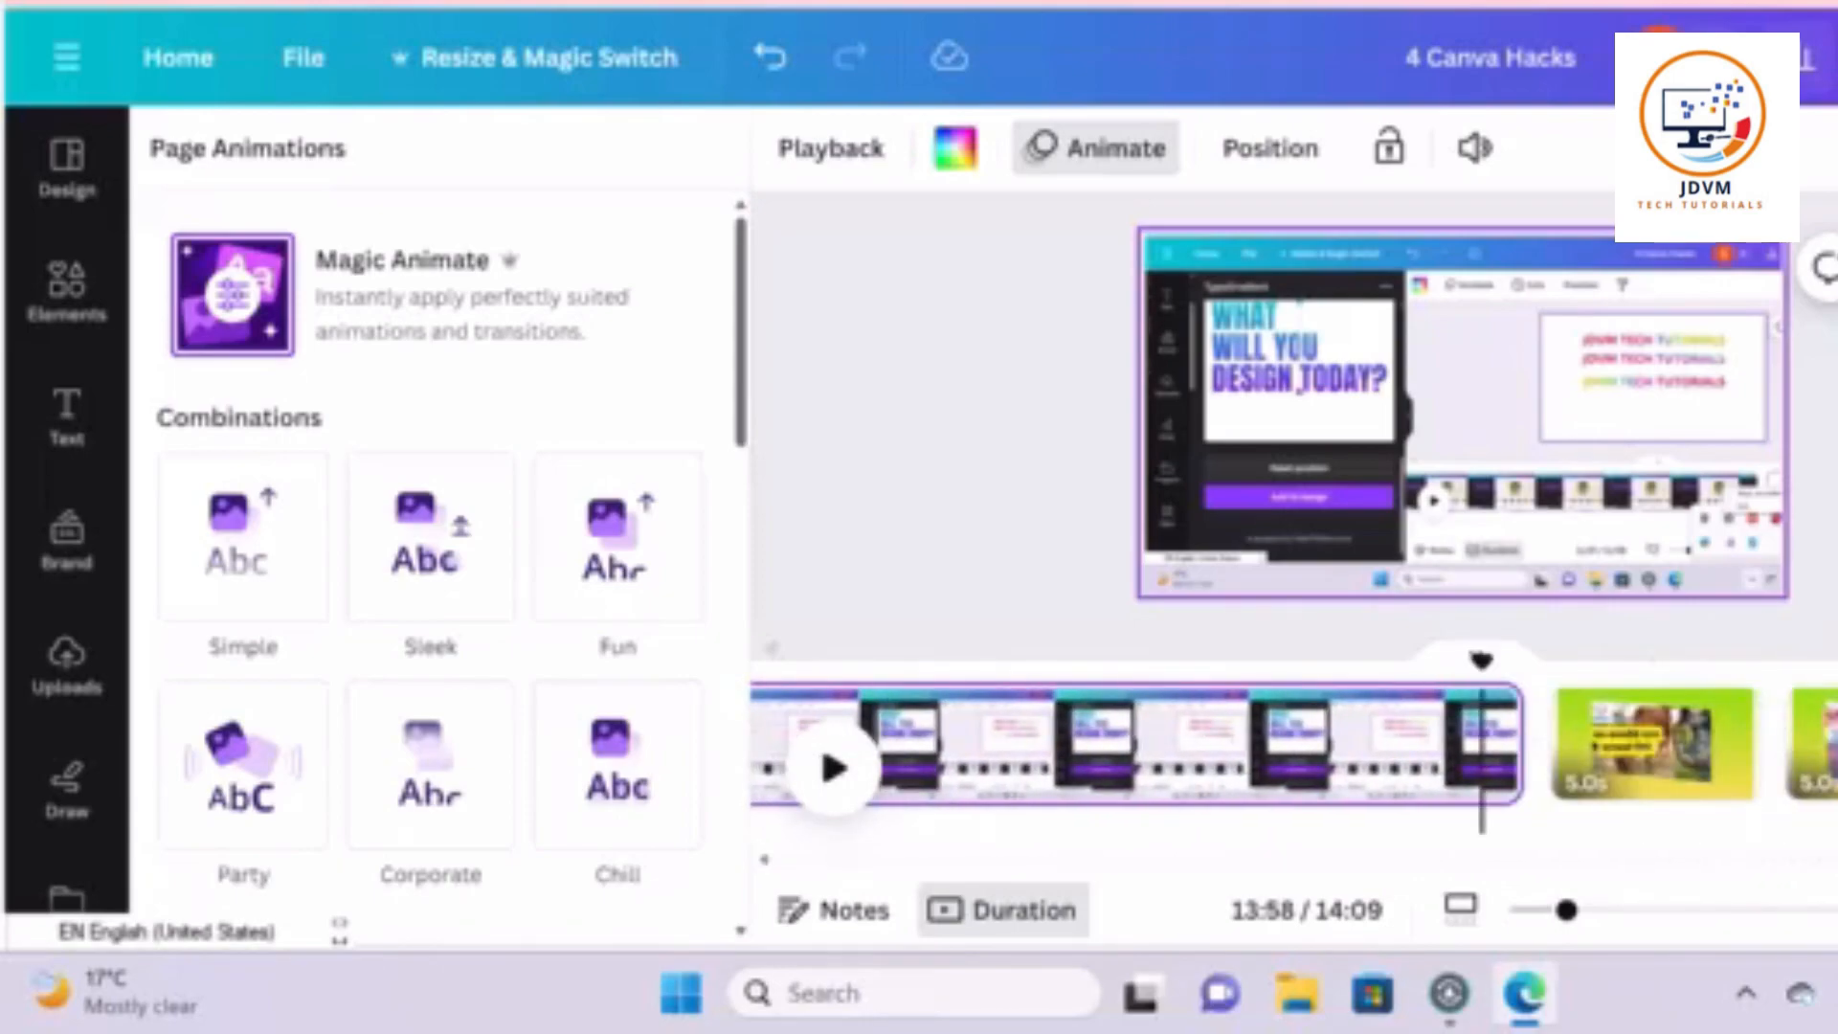
pyautogui.click(842, 767)
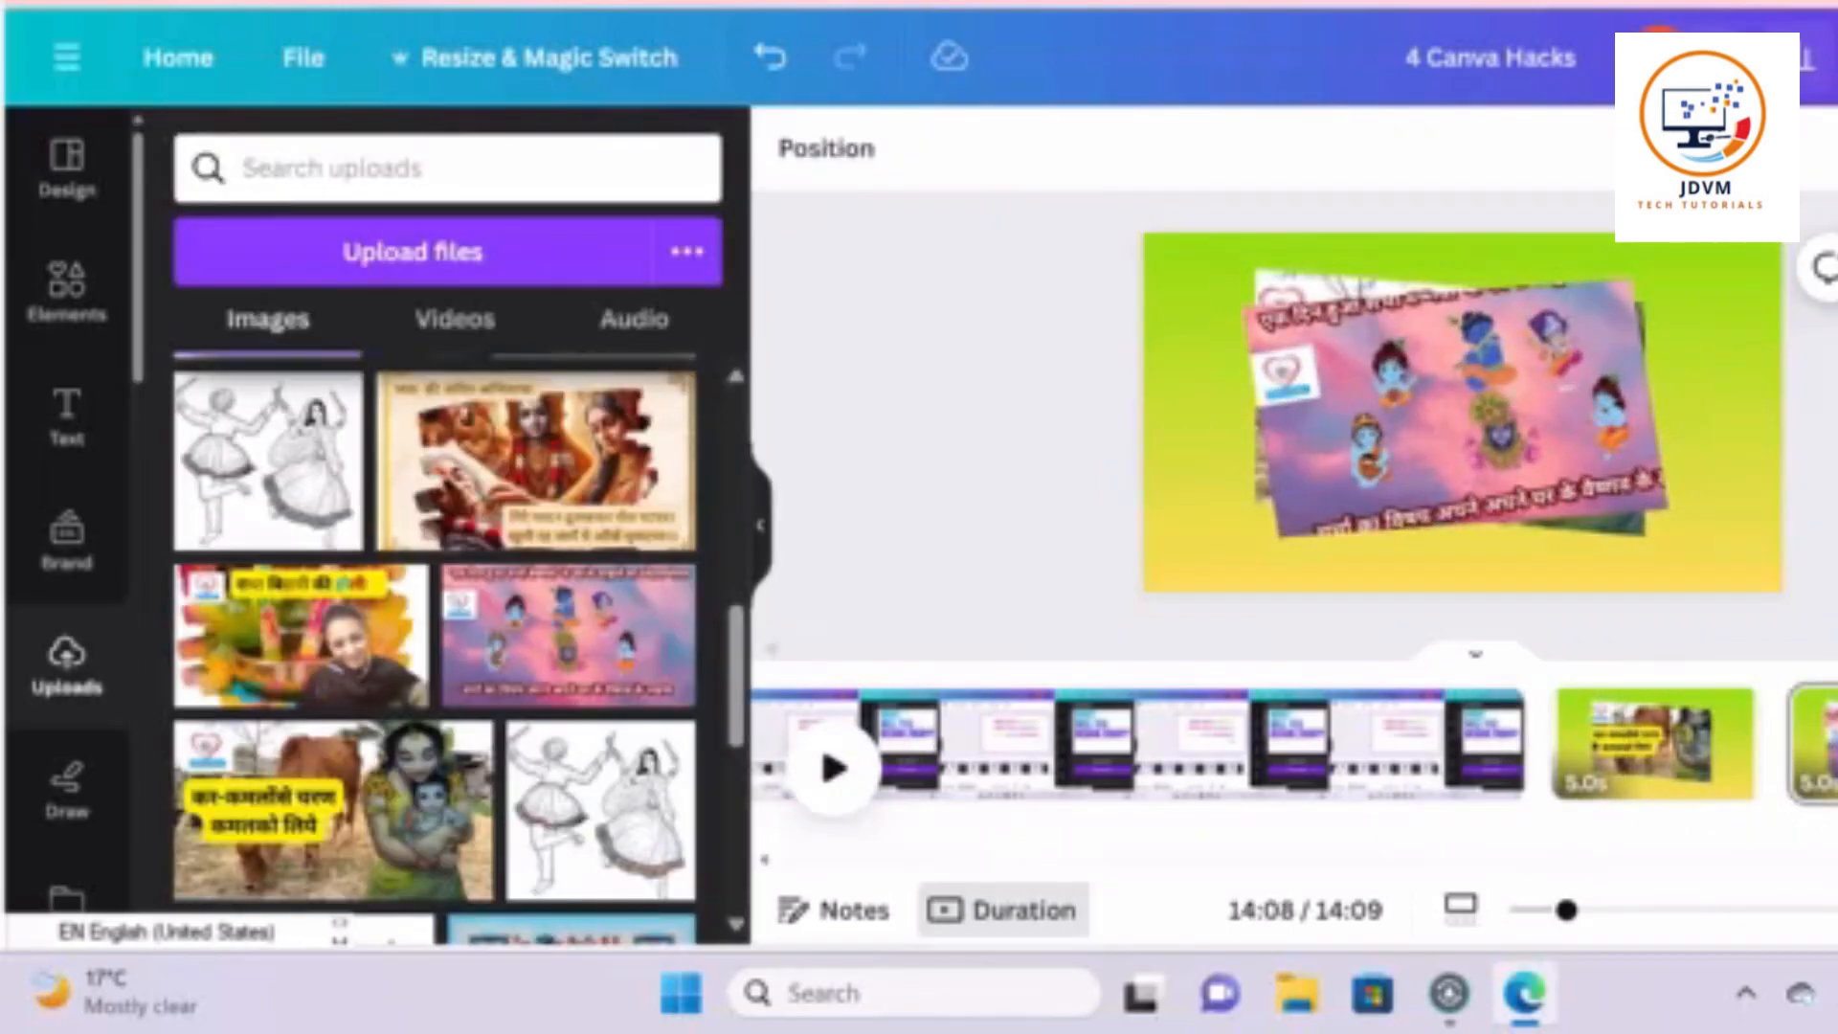
# Duplicate the page with the pink picture and remove the Tumble animation from that picture on the copy
pyautogui.click(1830, 713)
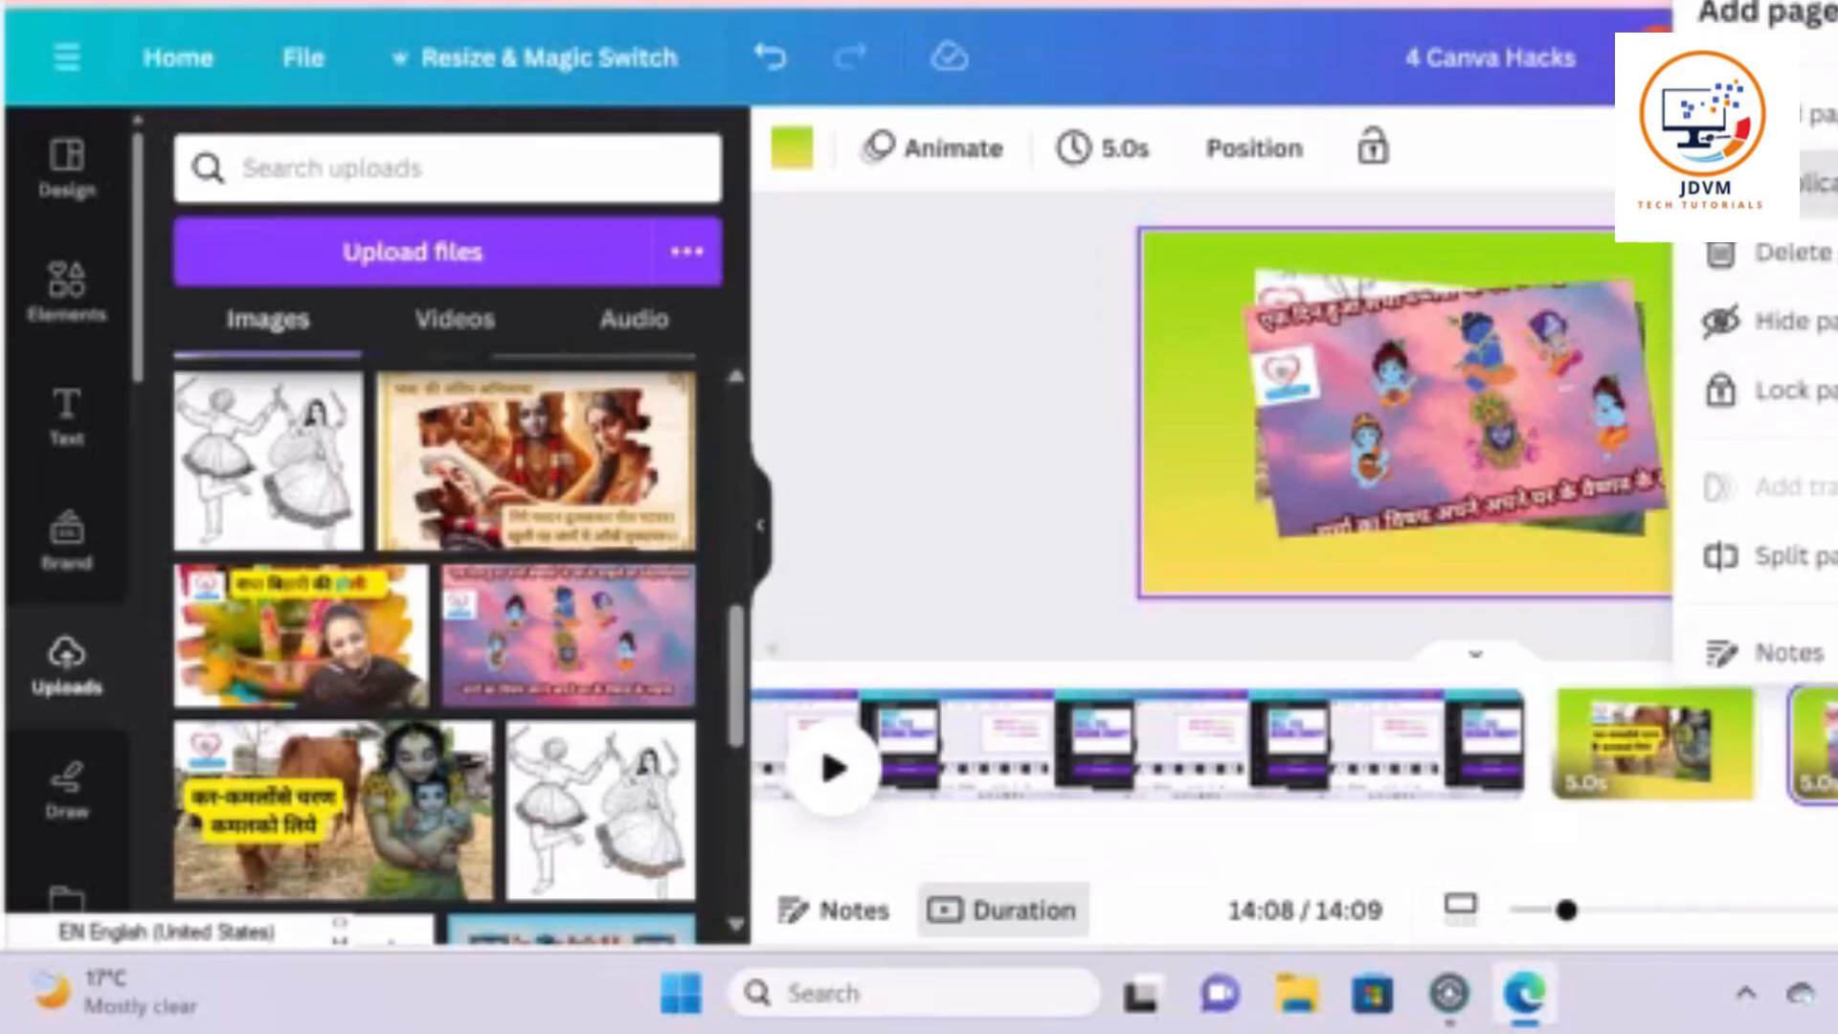
pyautogui.click(1781, 182)
pyautogui.click(1425, 410)
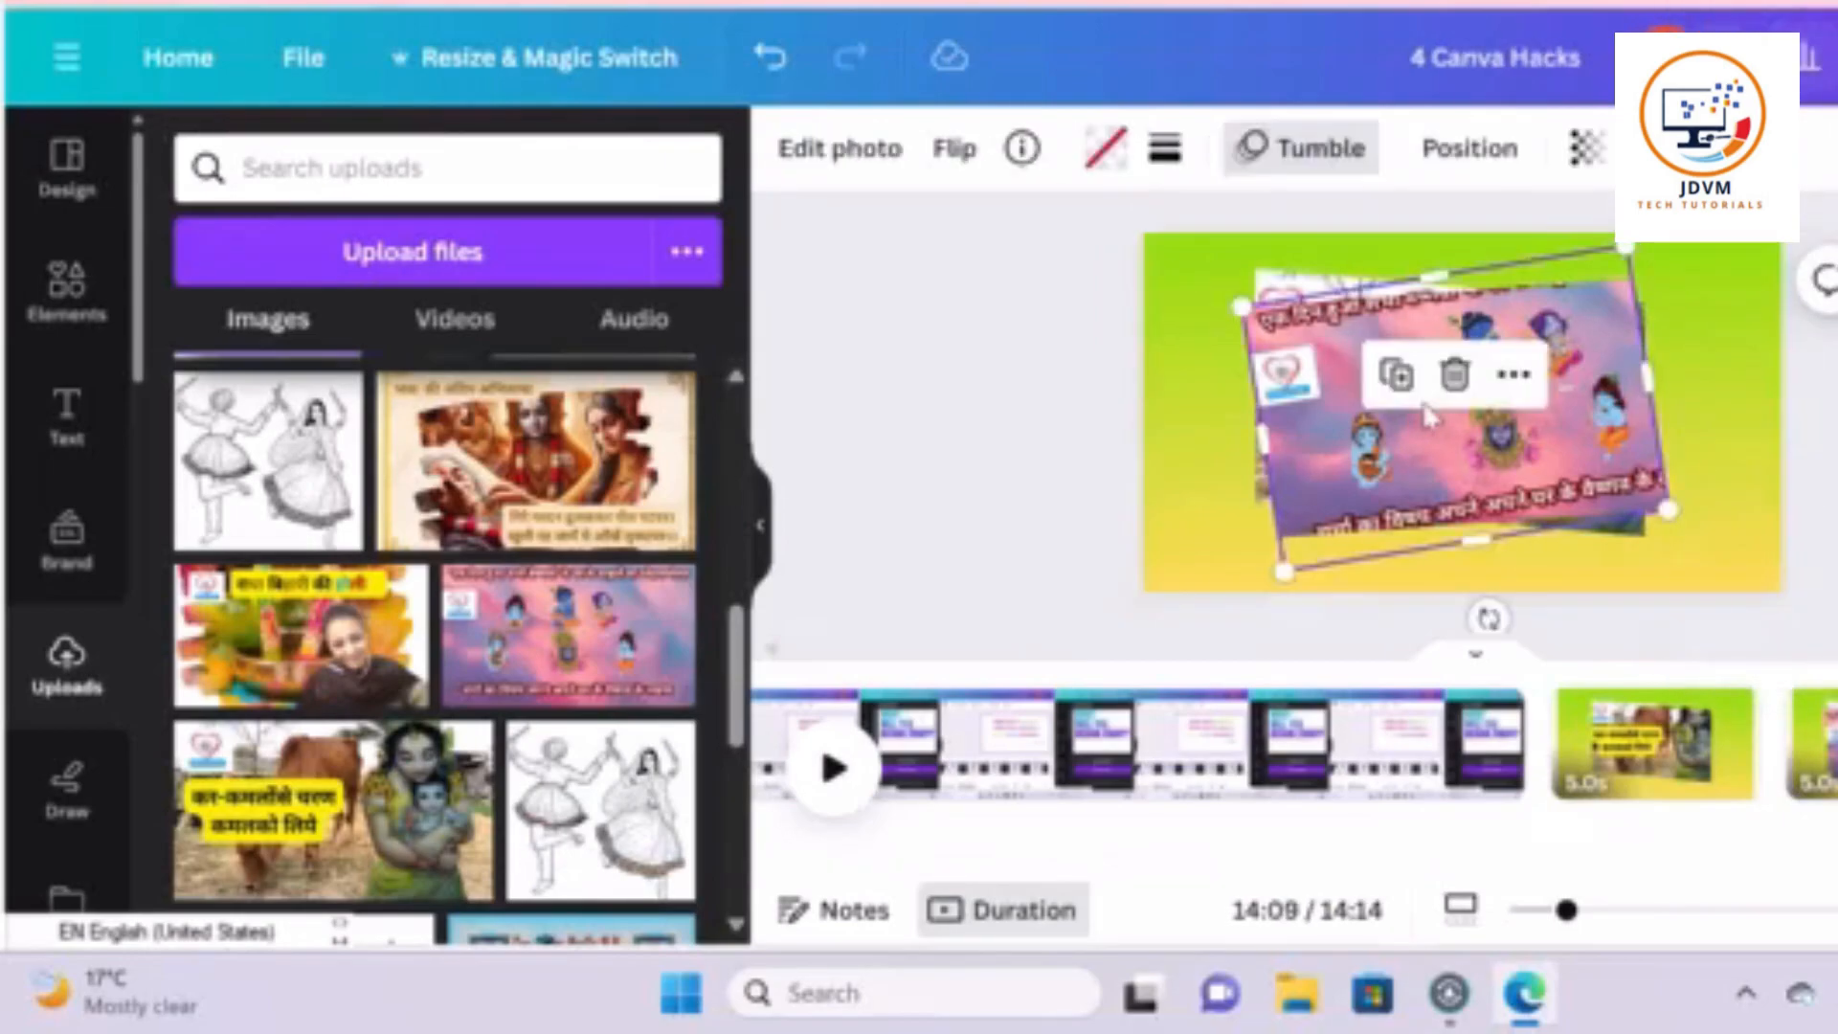
pyautogui.click(1321, 163)
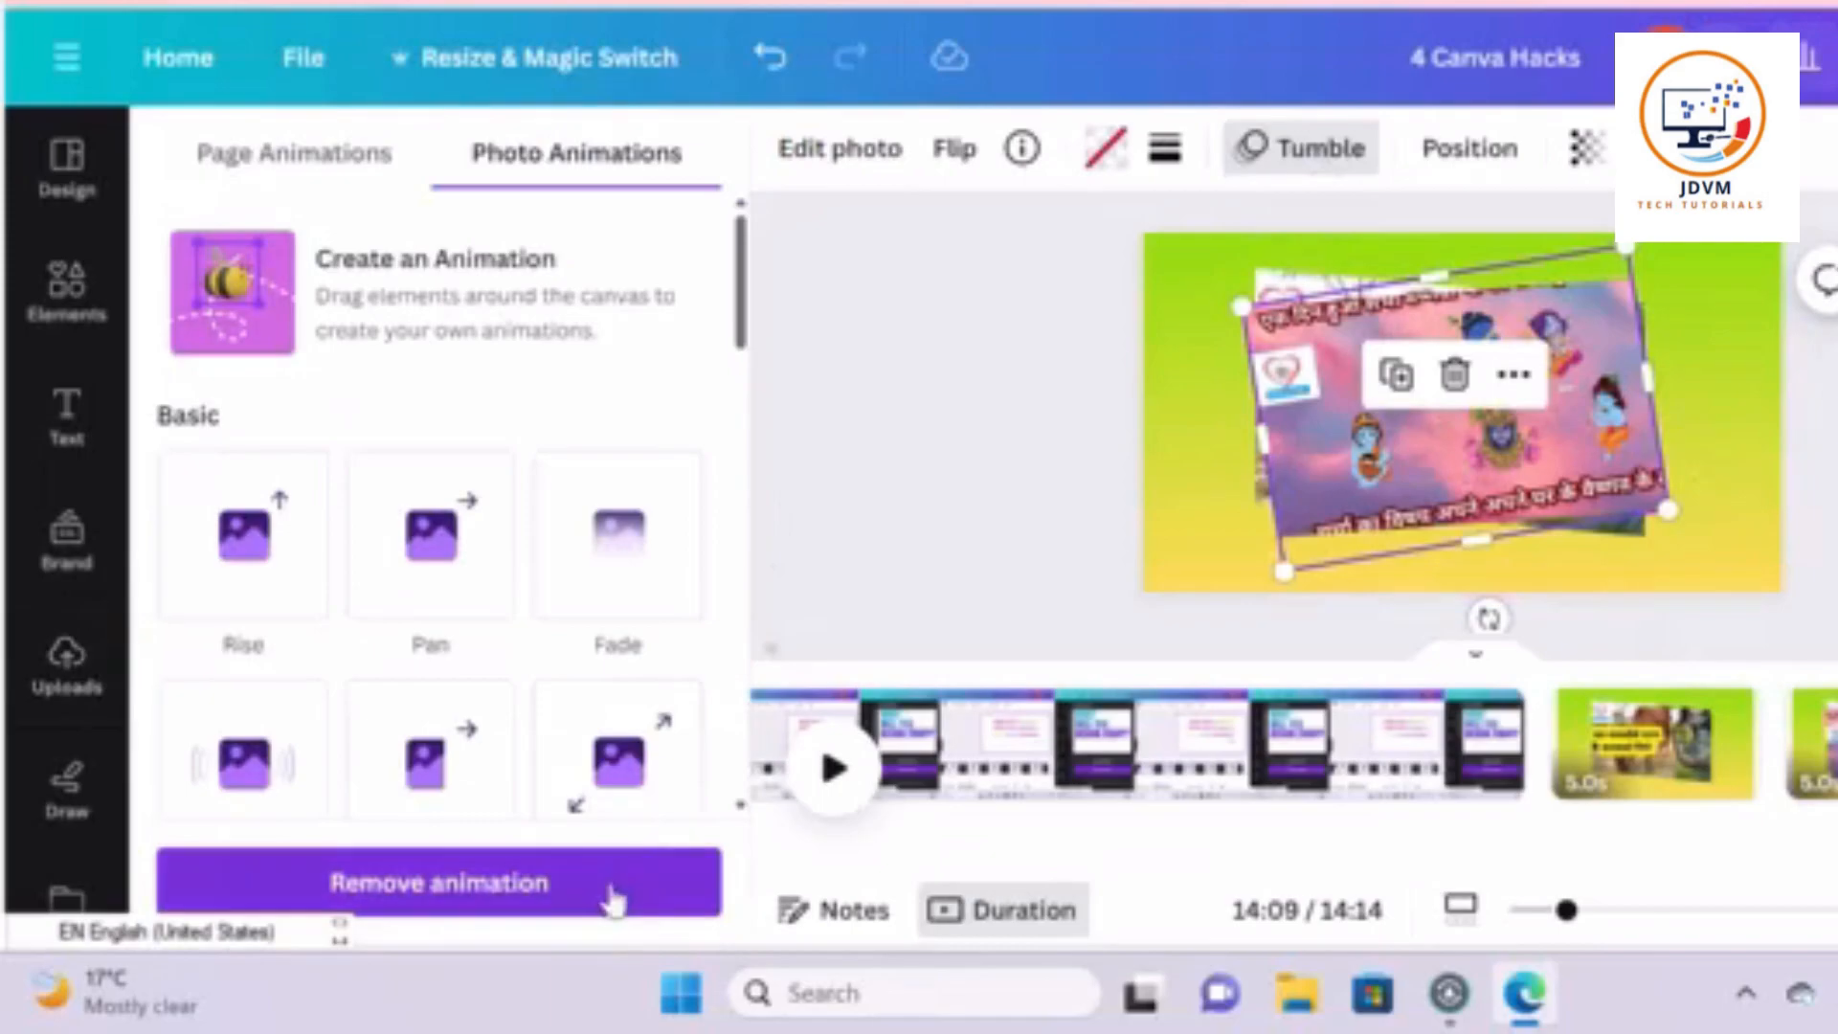
pyautogui.click(613, 900)
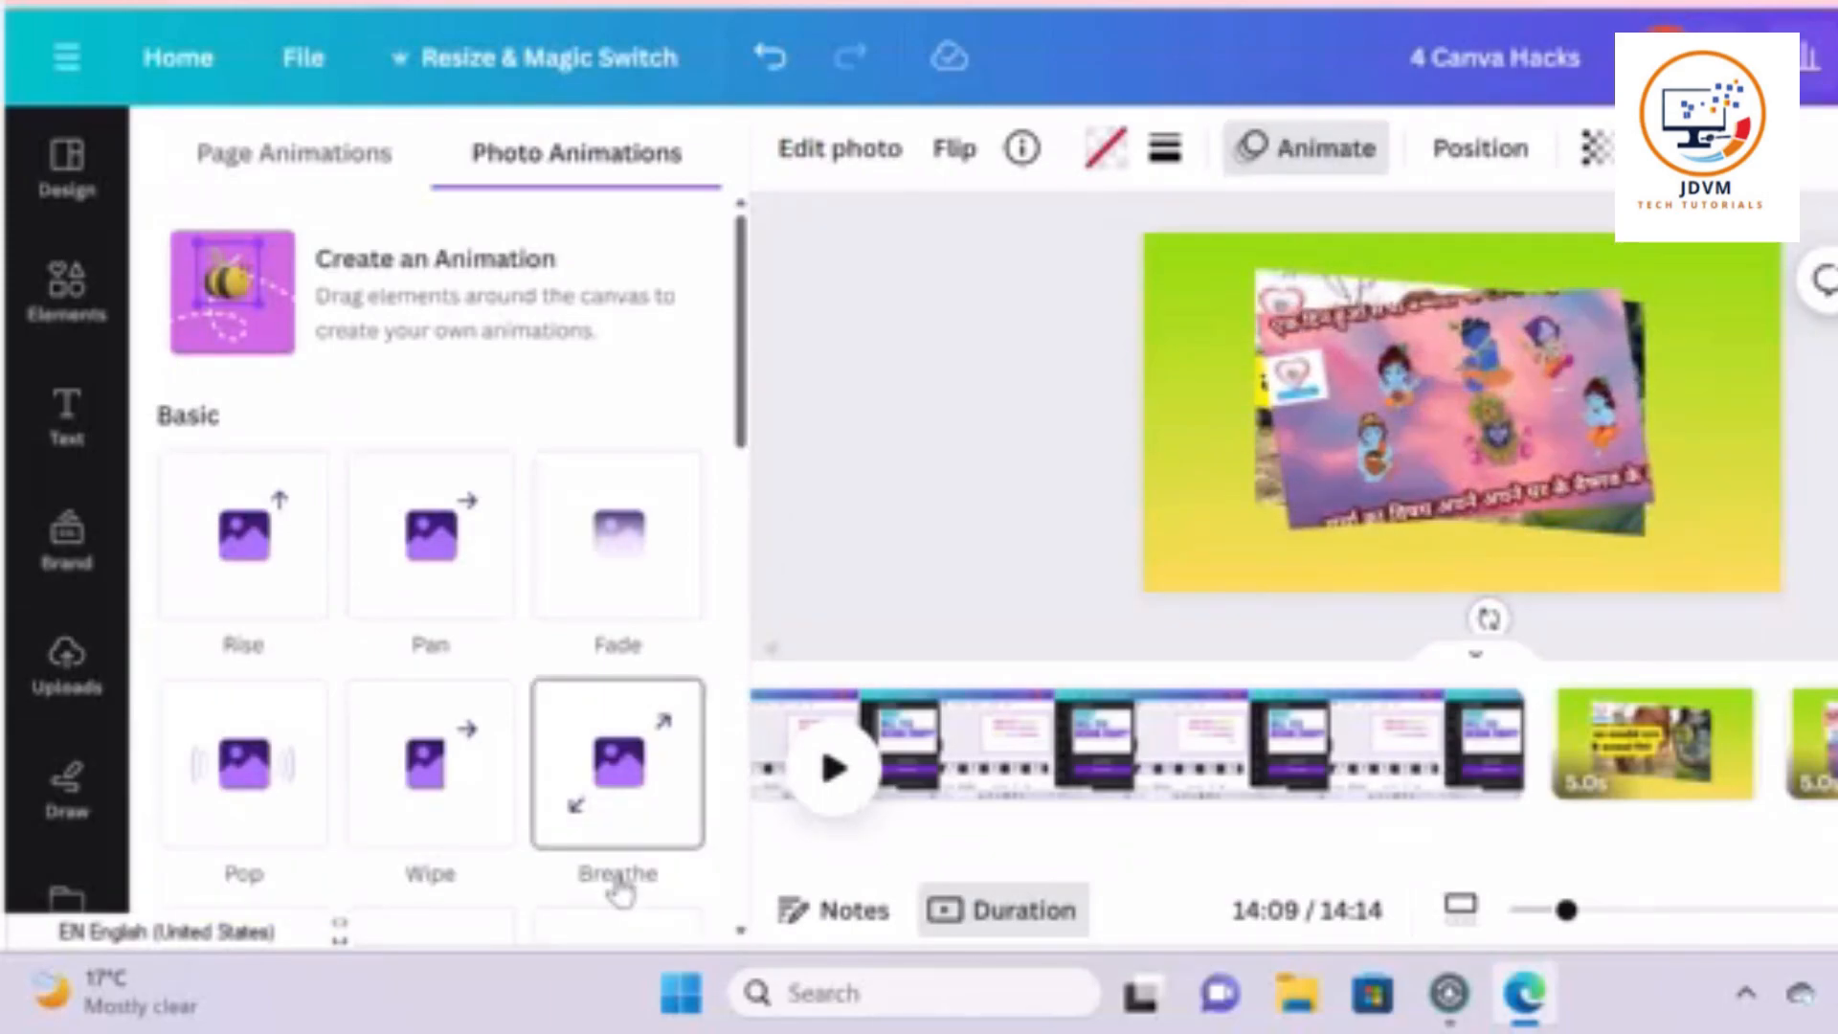
# Duplicate the pink framed picture in place and replace the copy's photo with the uploaded Holi picture of a smiling woman
pyautogui.click(1409, 380)
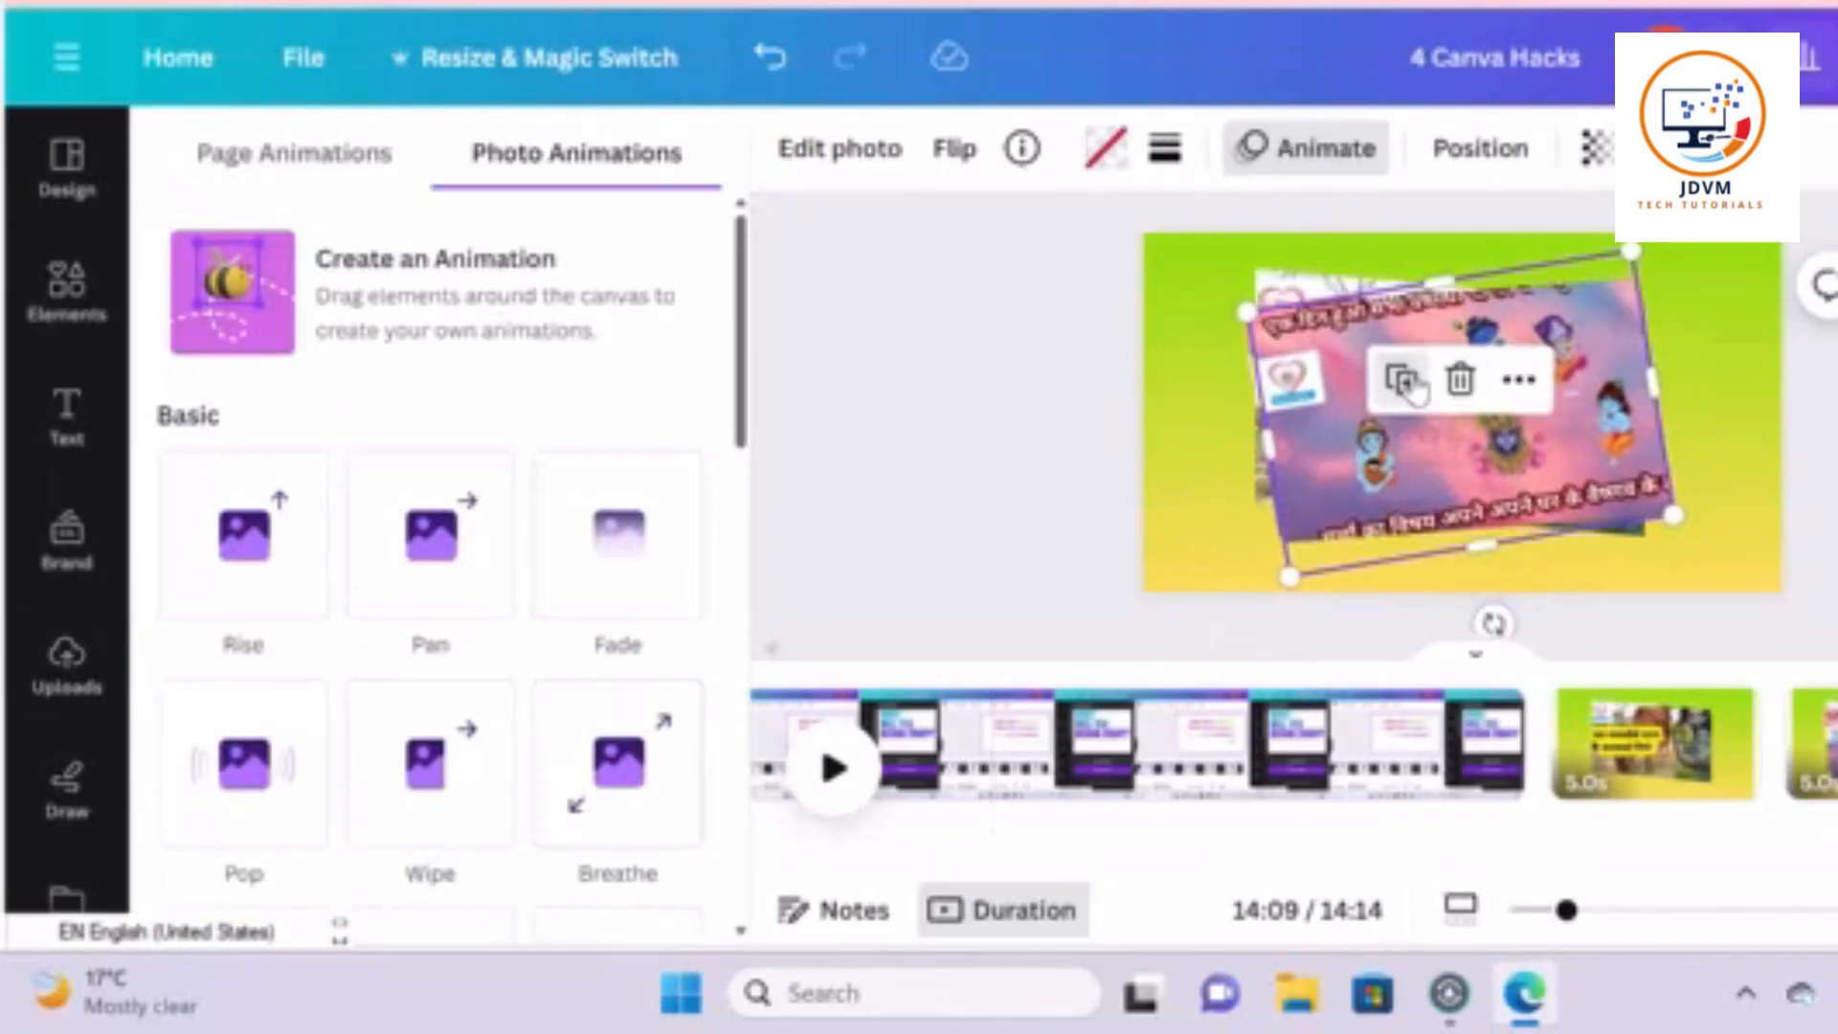
pyautogui.doubleClick(1361, 422)
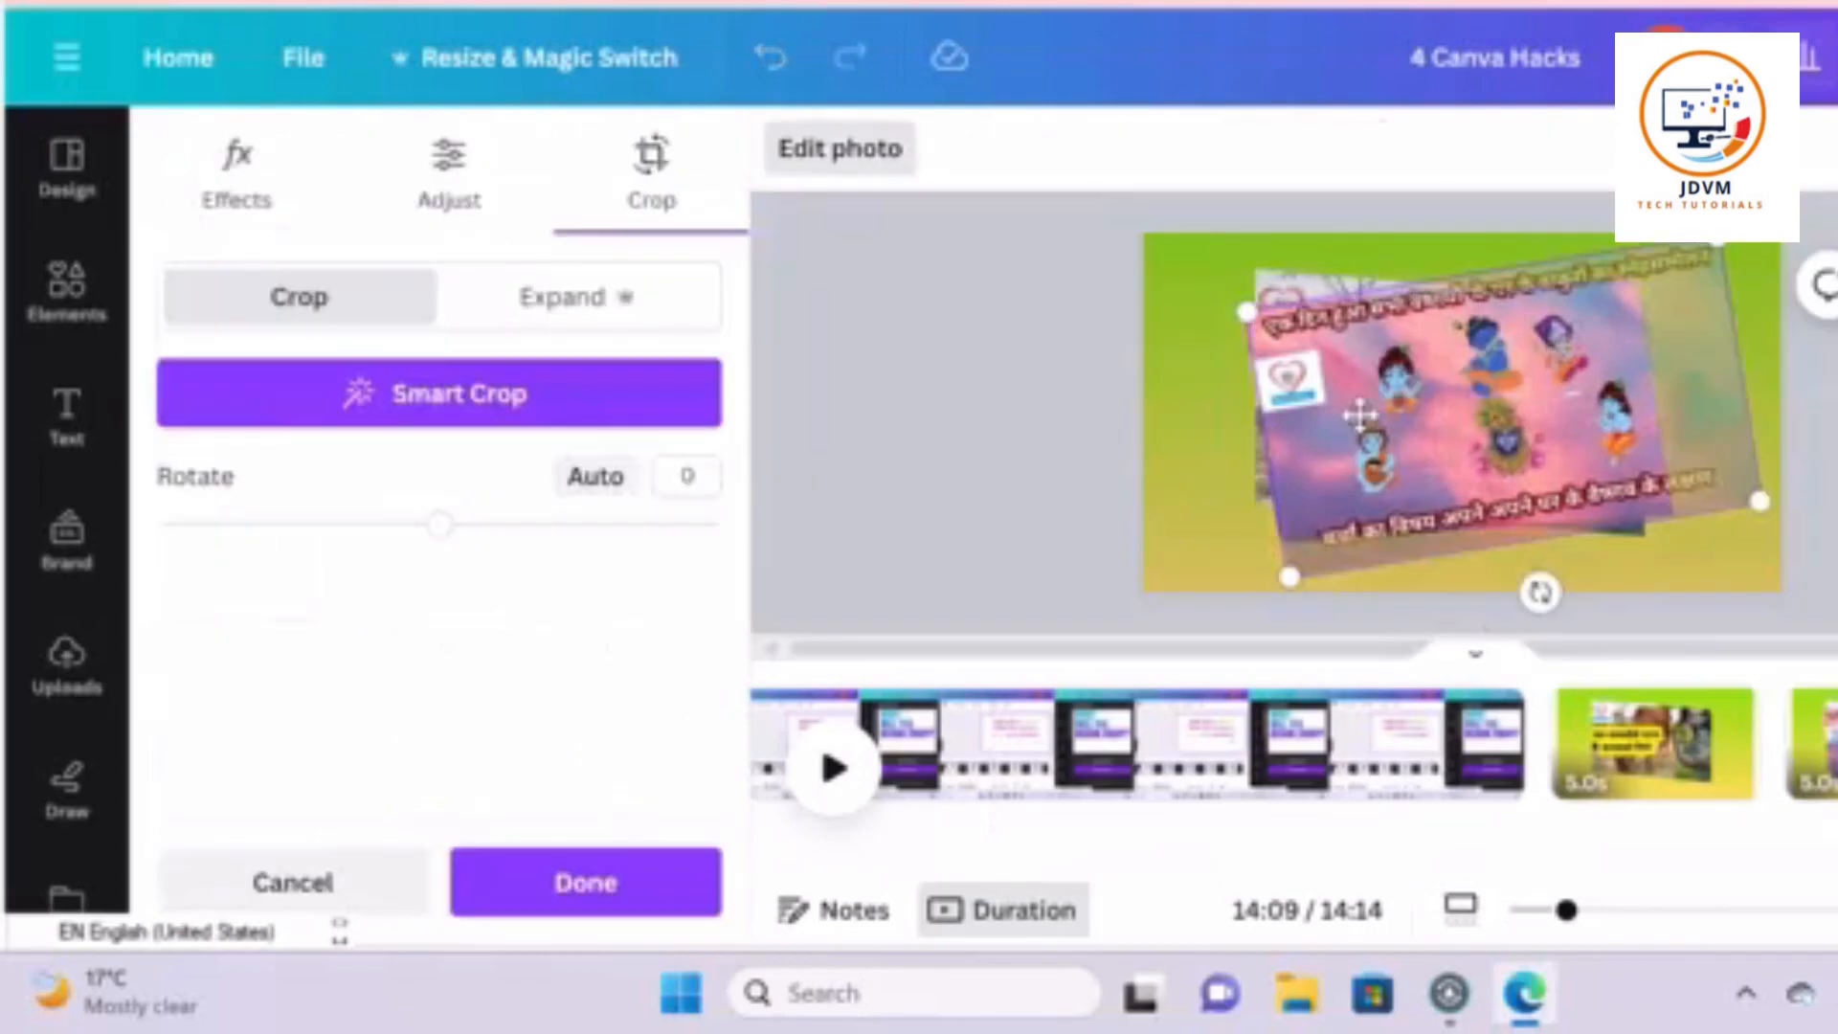
pyautogui.press('Delete')
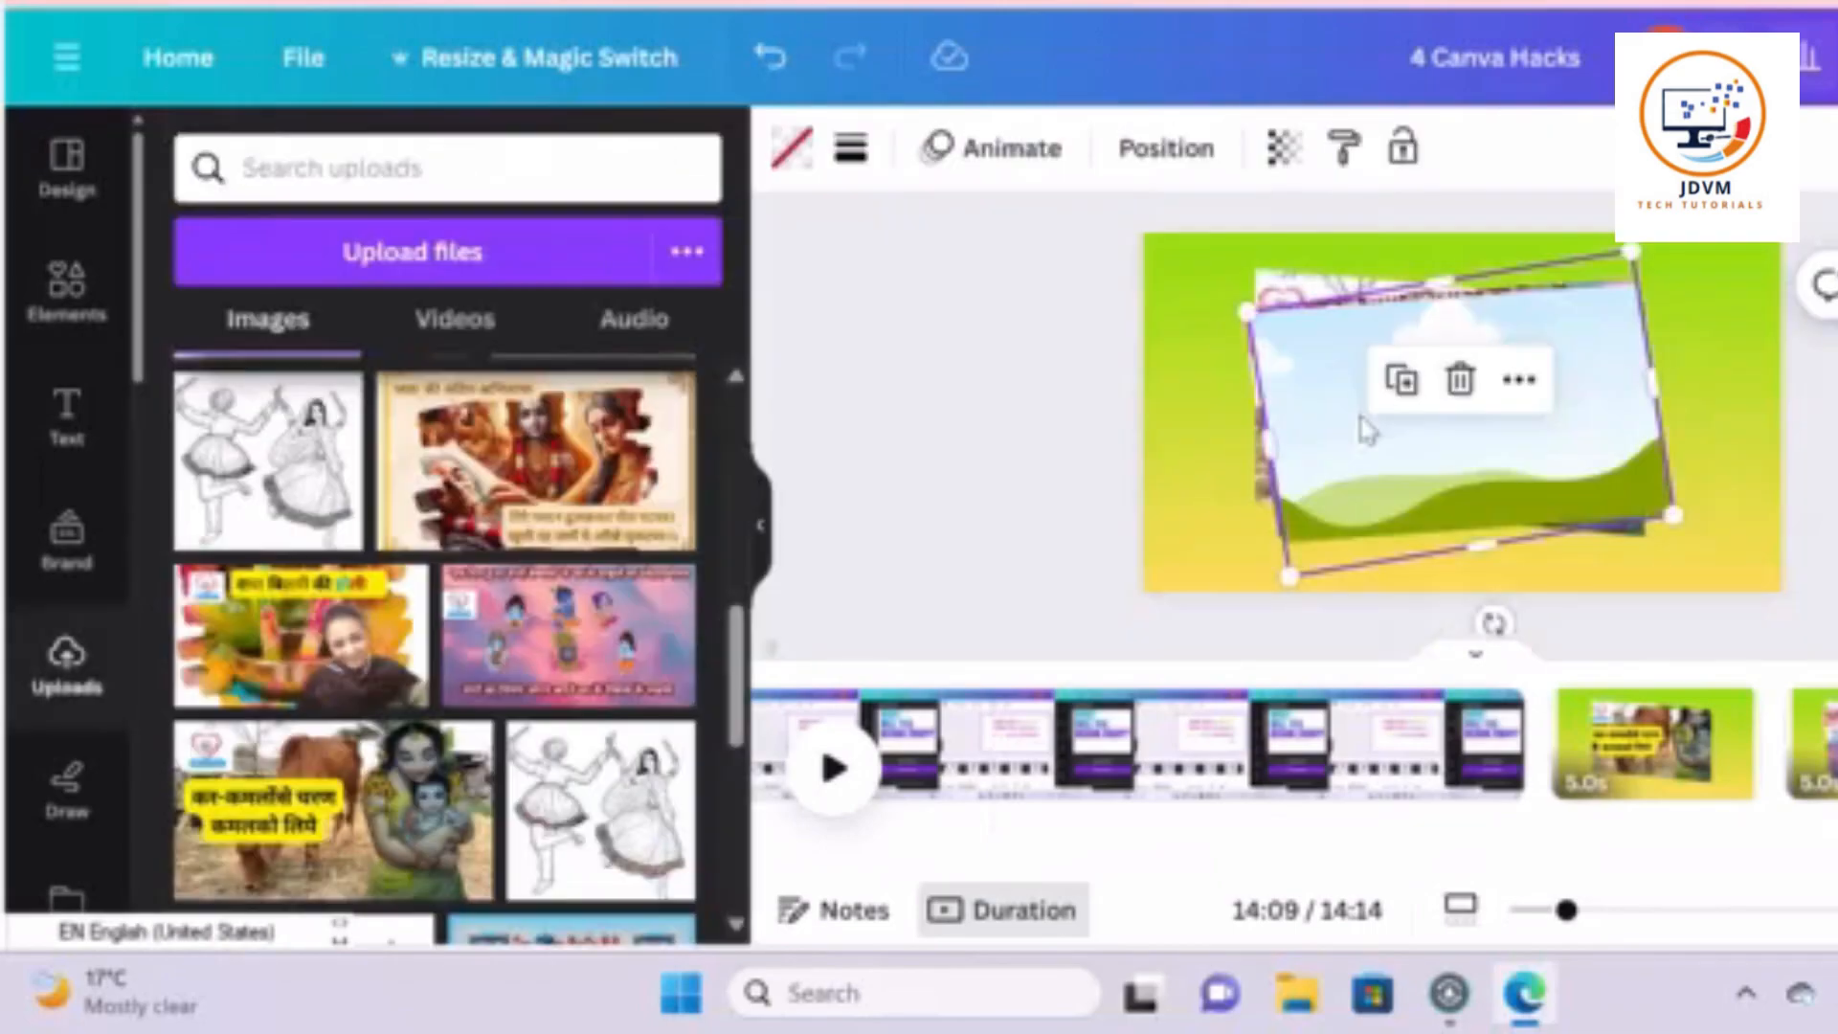
pyautogui.click(324, 679)
pyautogui.moveTo(321, 679); pyautogui.dragTo(1326, 378)
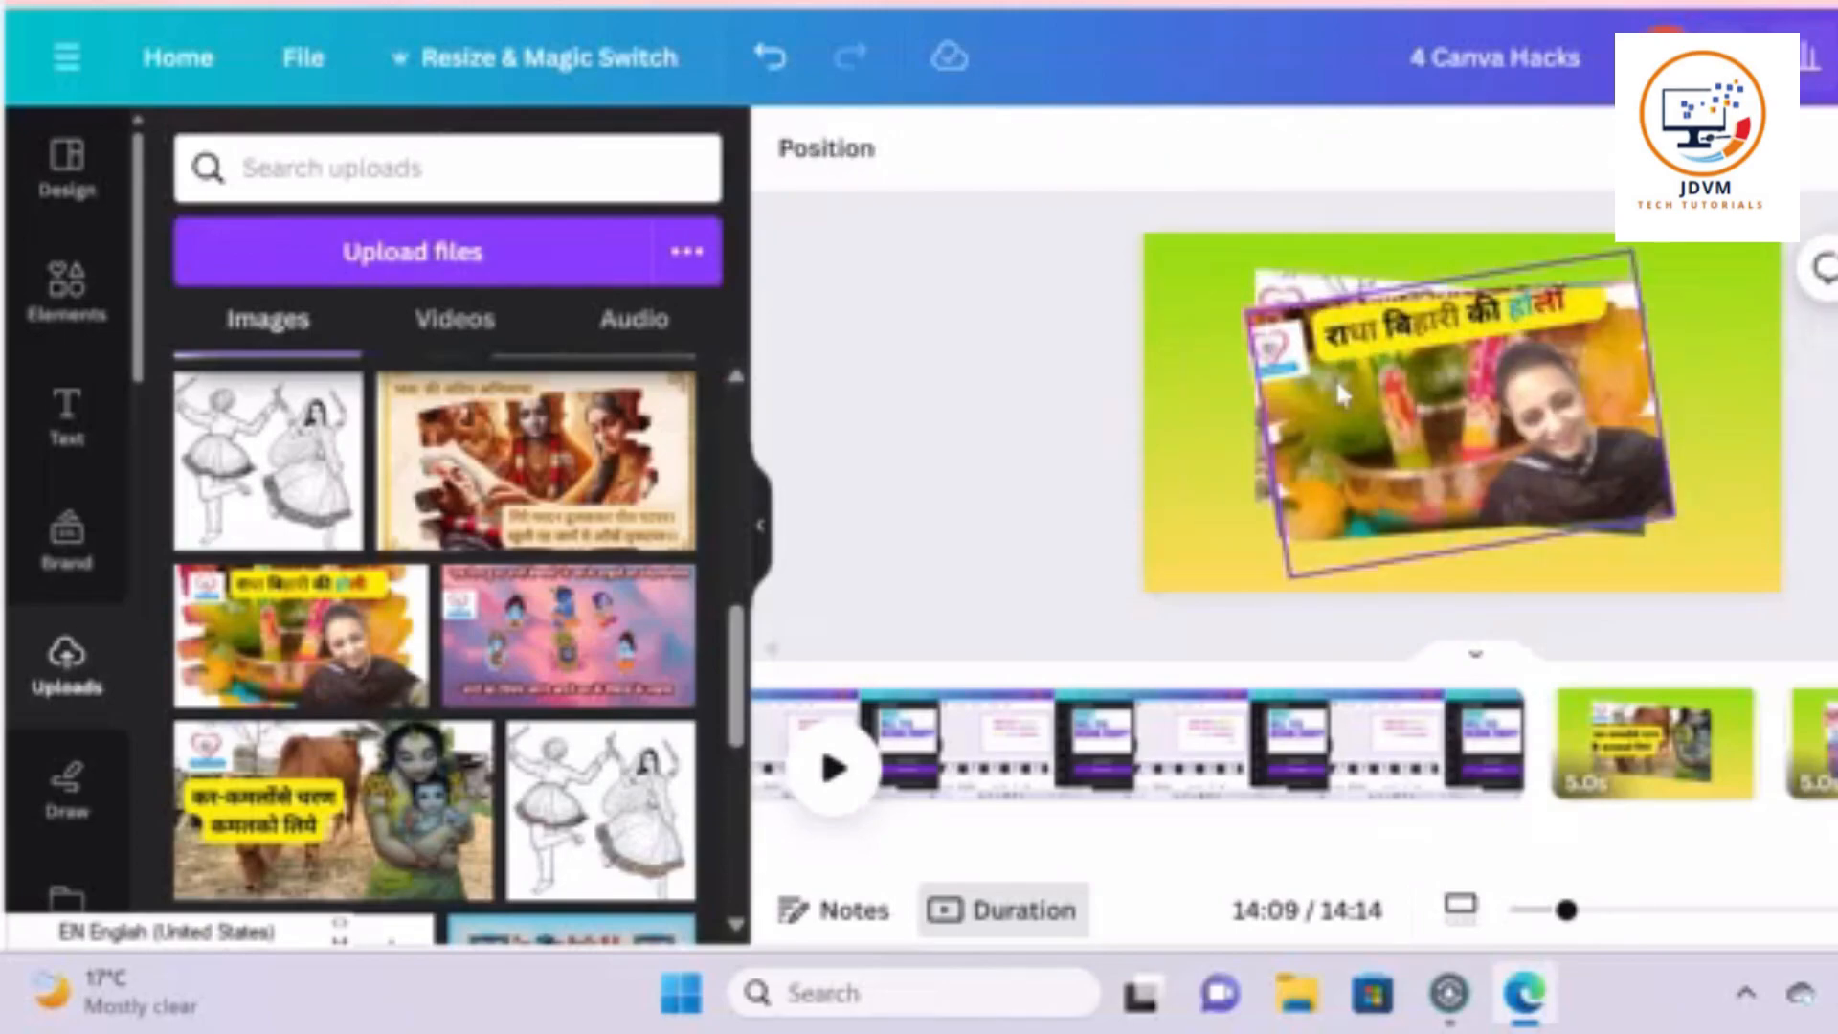
pyautogui.click(1335, 377)
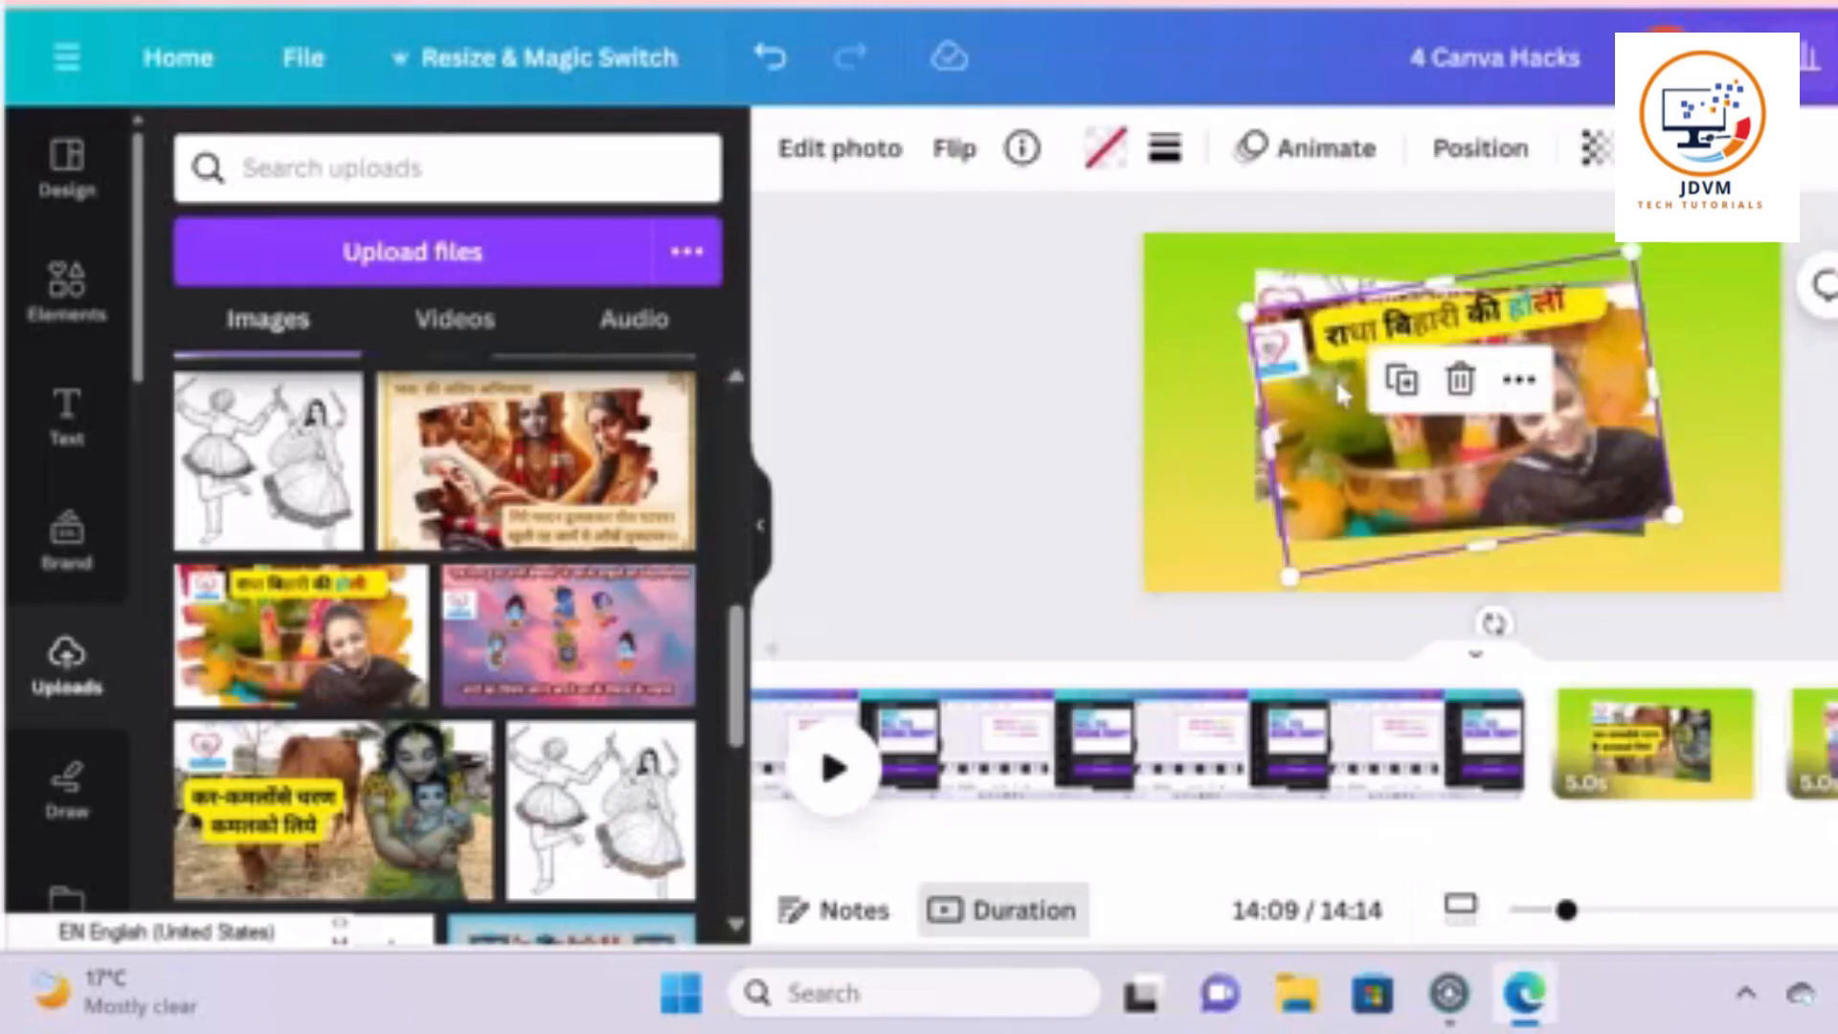
# Apply the Tumble photo animation to the Holi picture, set to animate on enter
pyautogui.click(1294, 171)
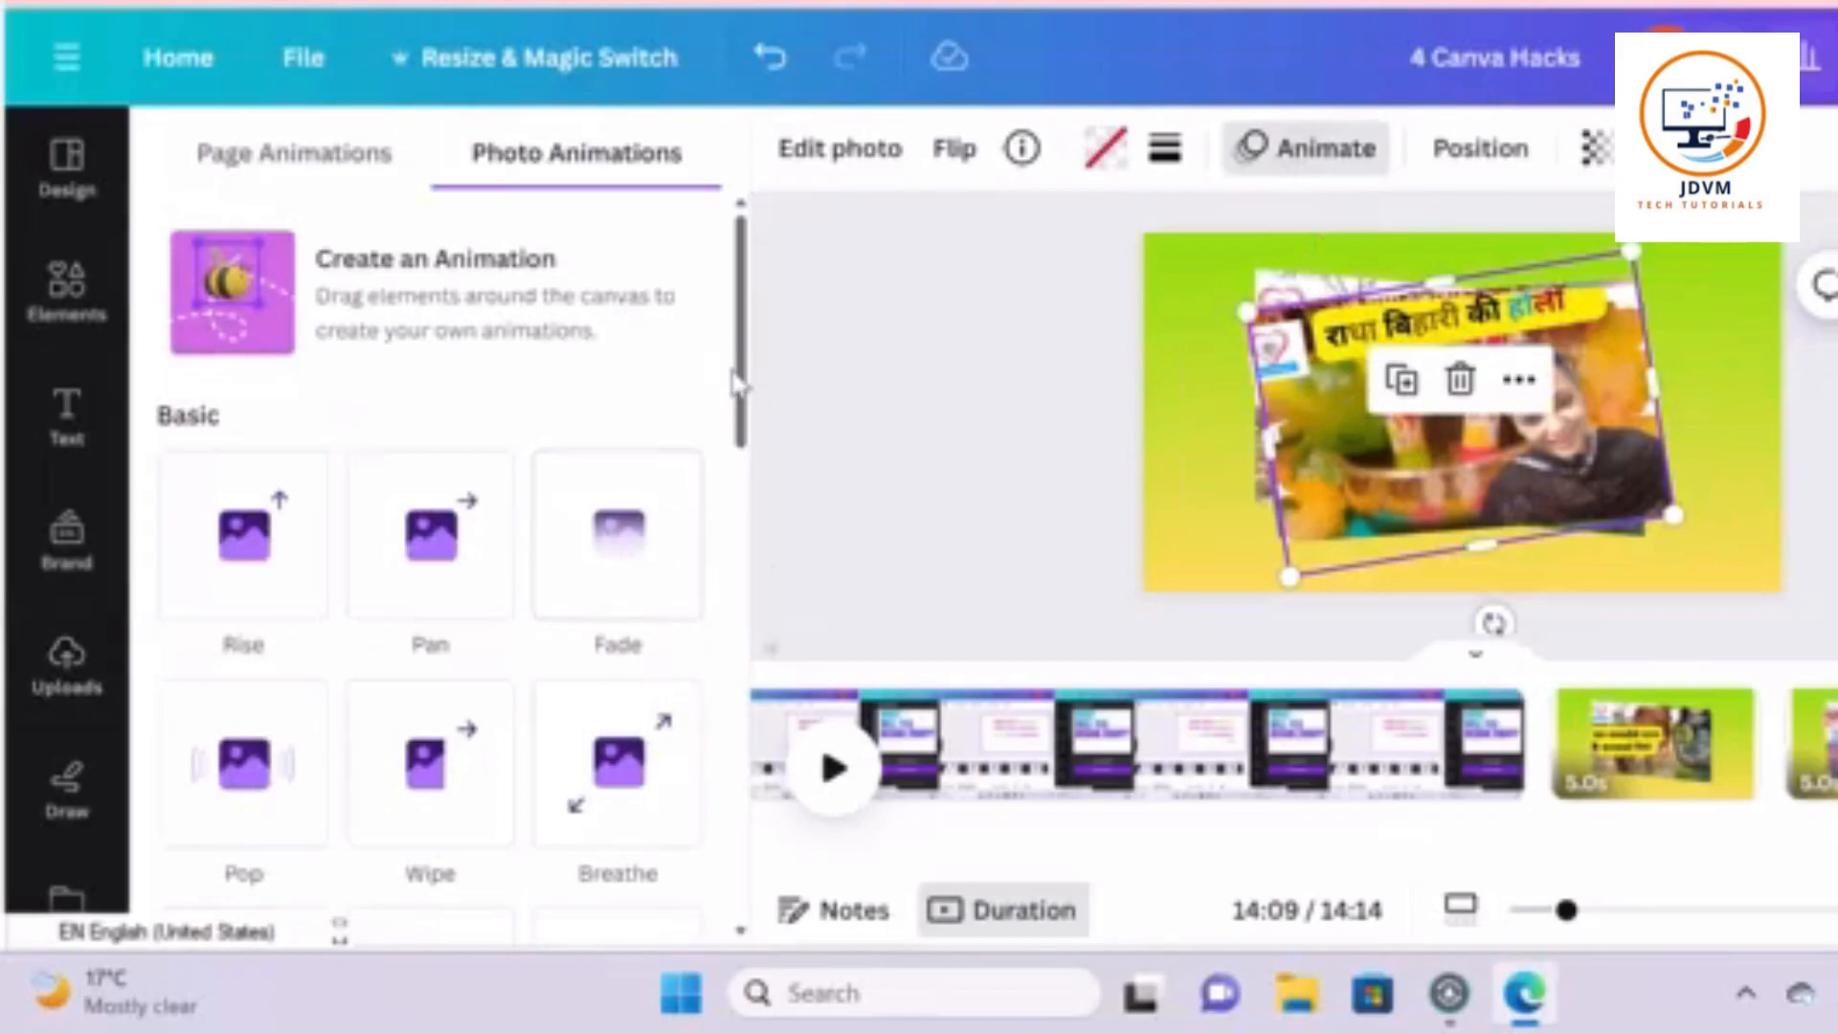
pyautogui.moveTo(748, 342); pyautogui.dragTo(748, 517)
pyautogui.click(217, 766)
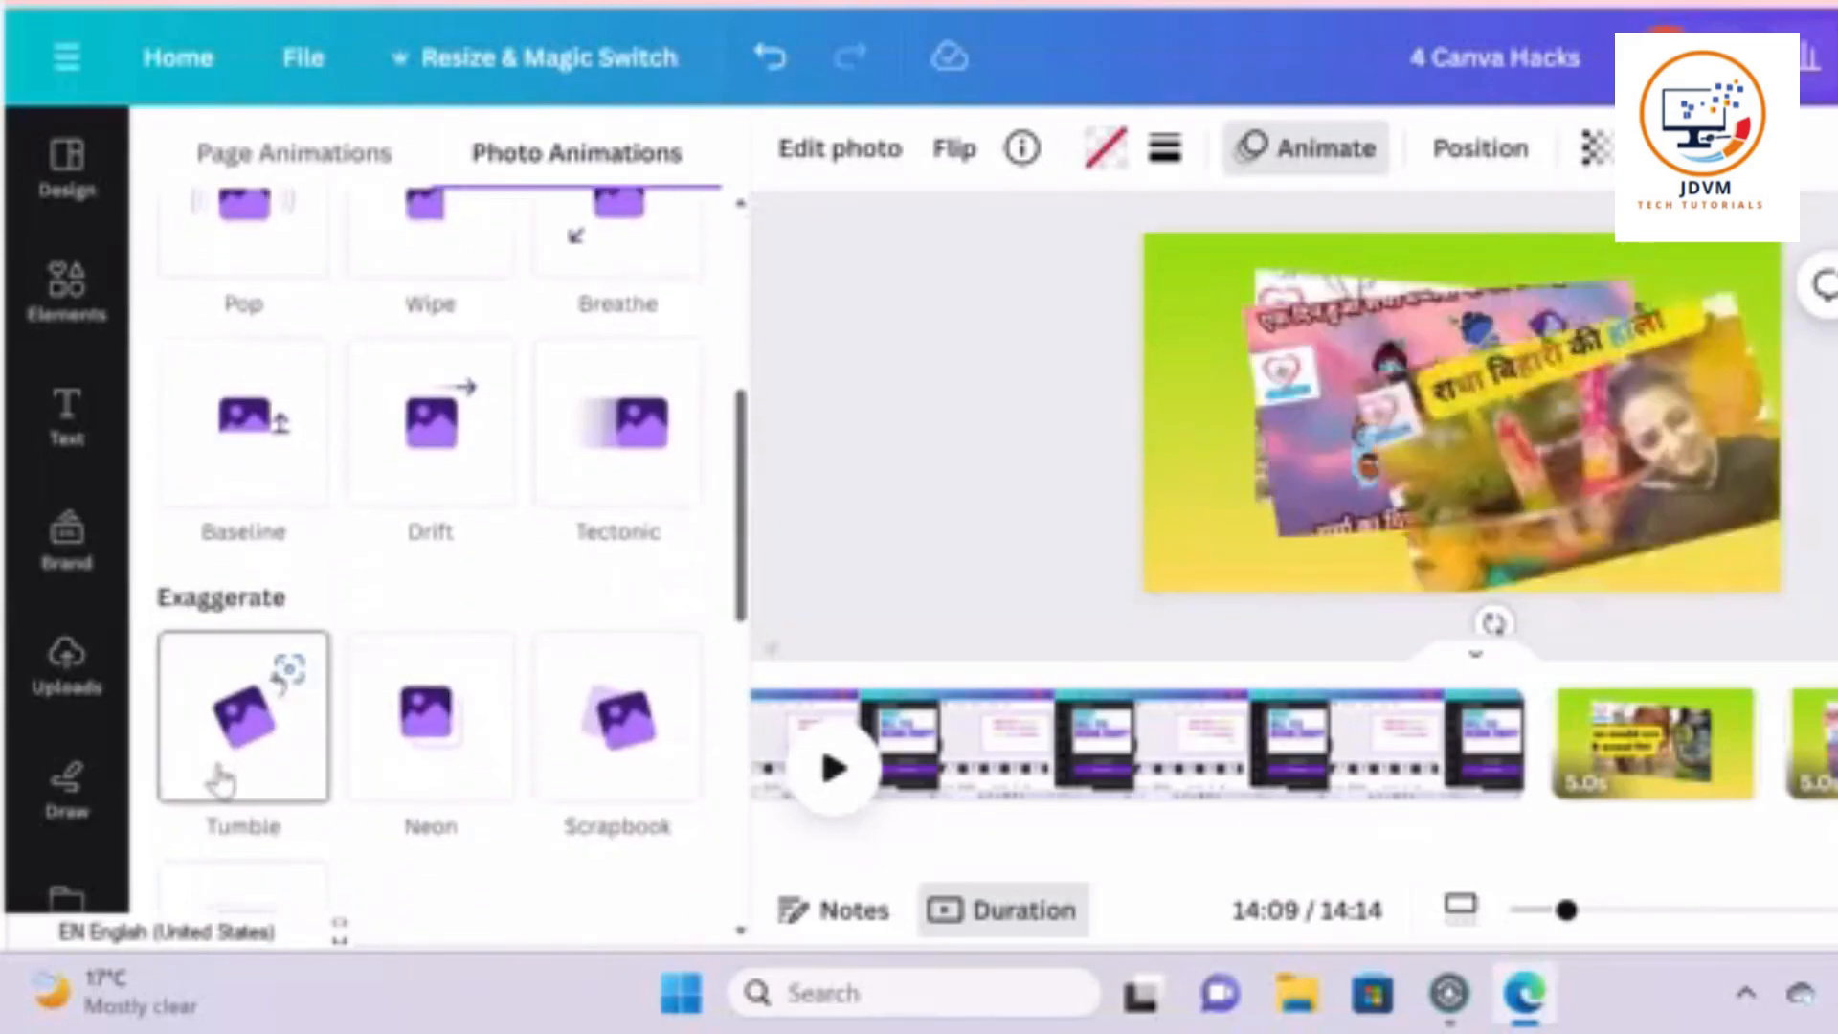
pyautogui.click(387, 630)
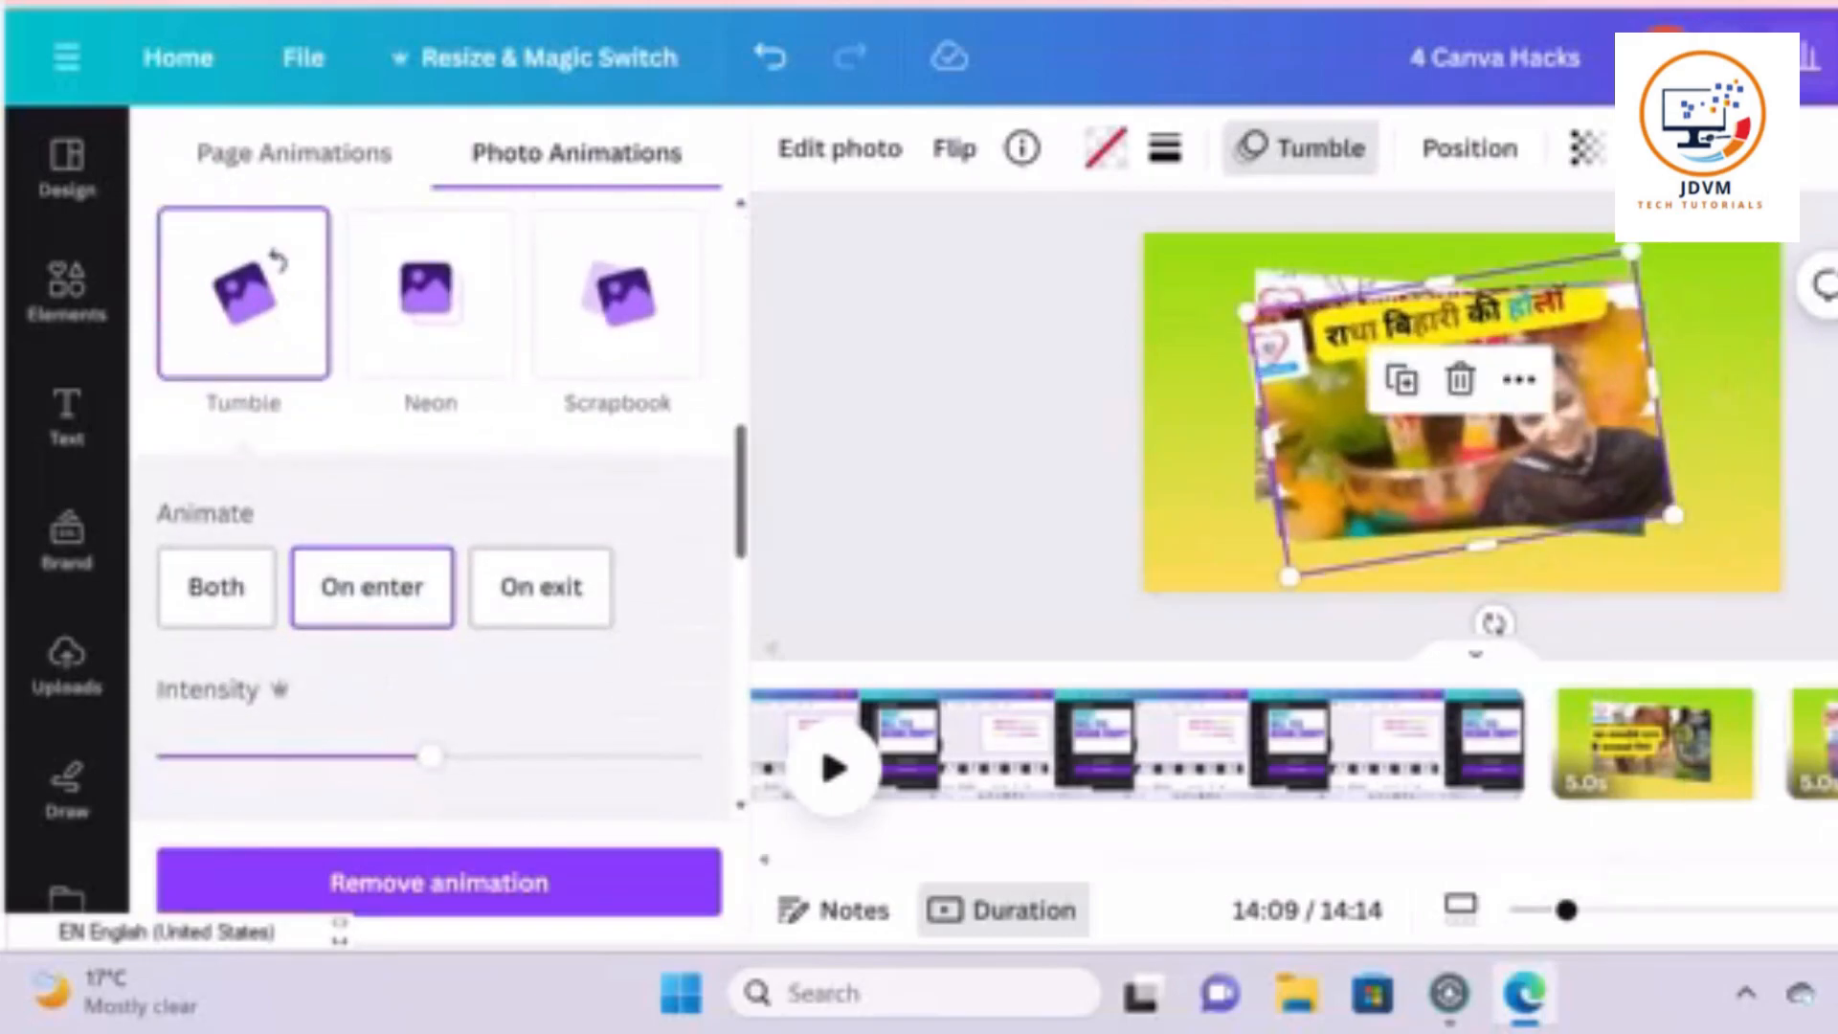
pyautogui.hscroll(3, 1292, 746)
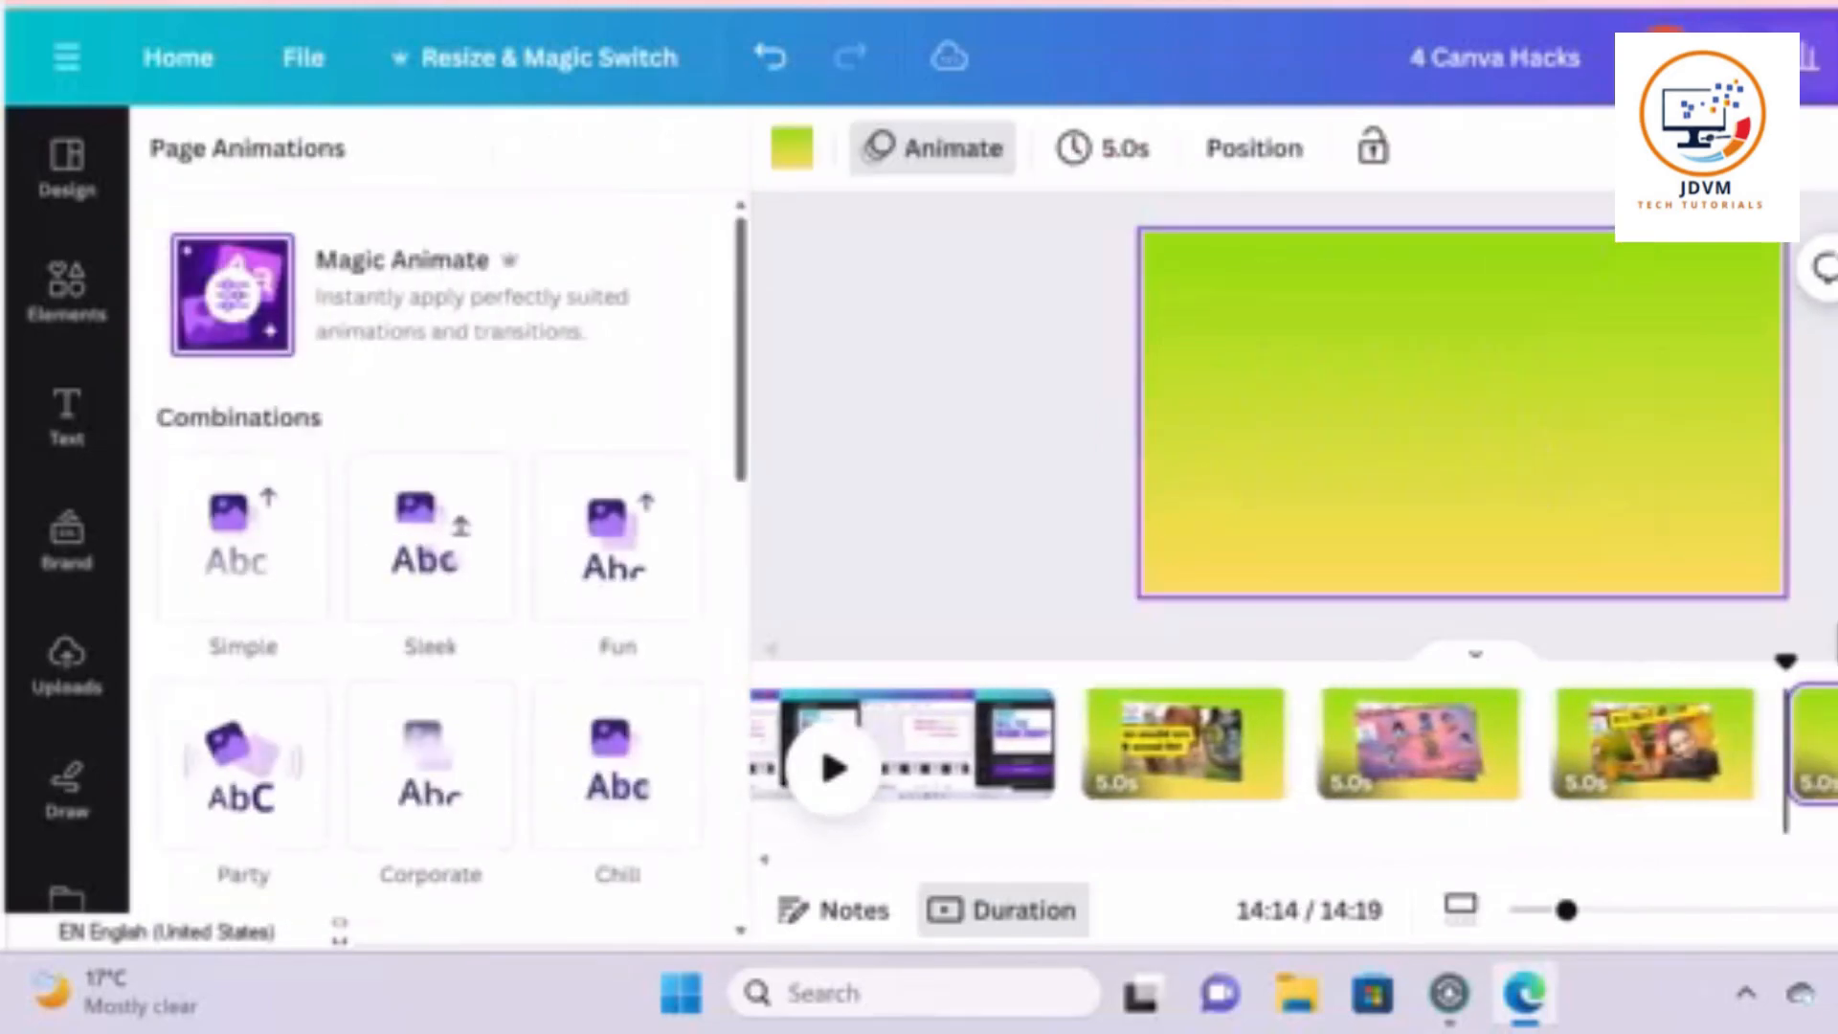
pyautogui.click(1687, 752)
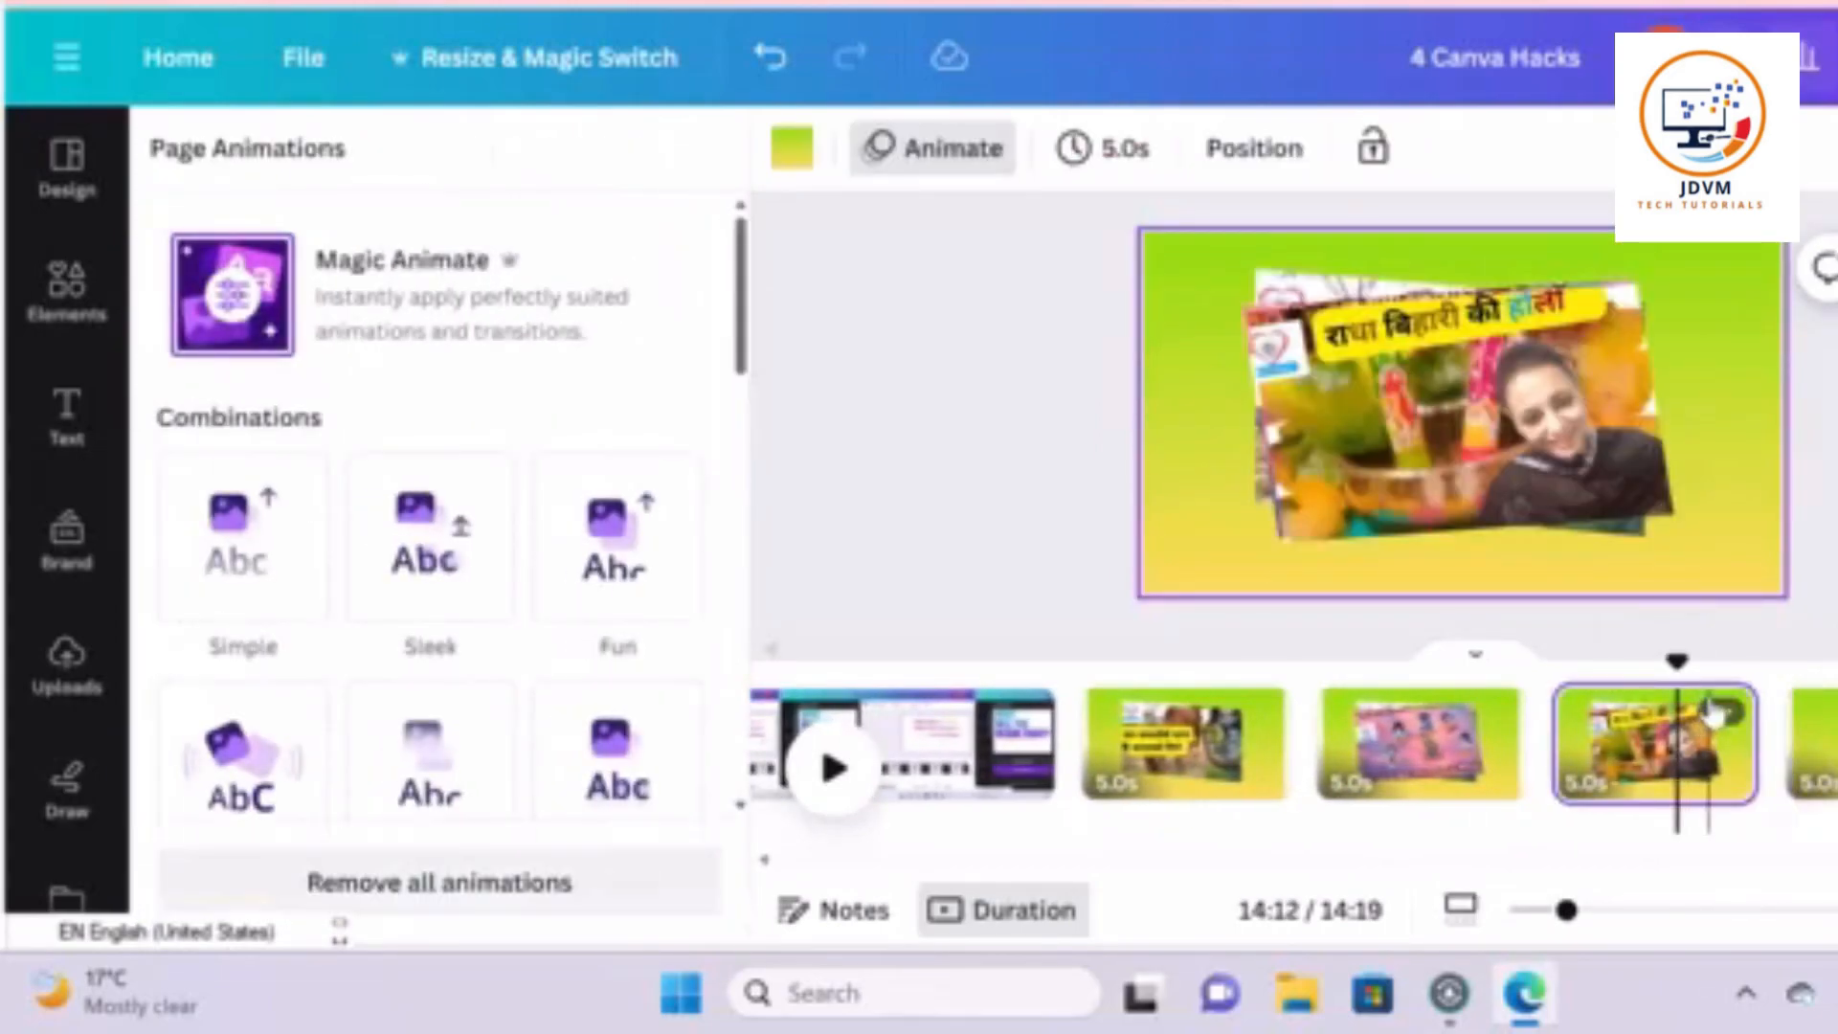
pyautogui.click(1721, 716)
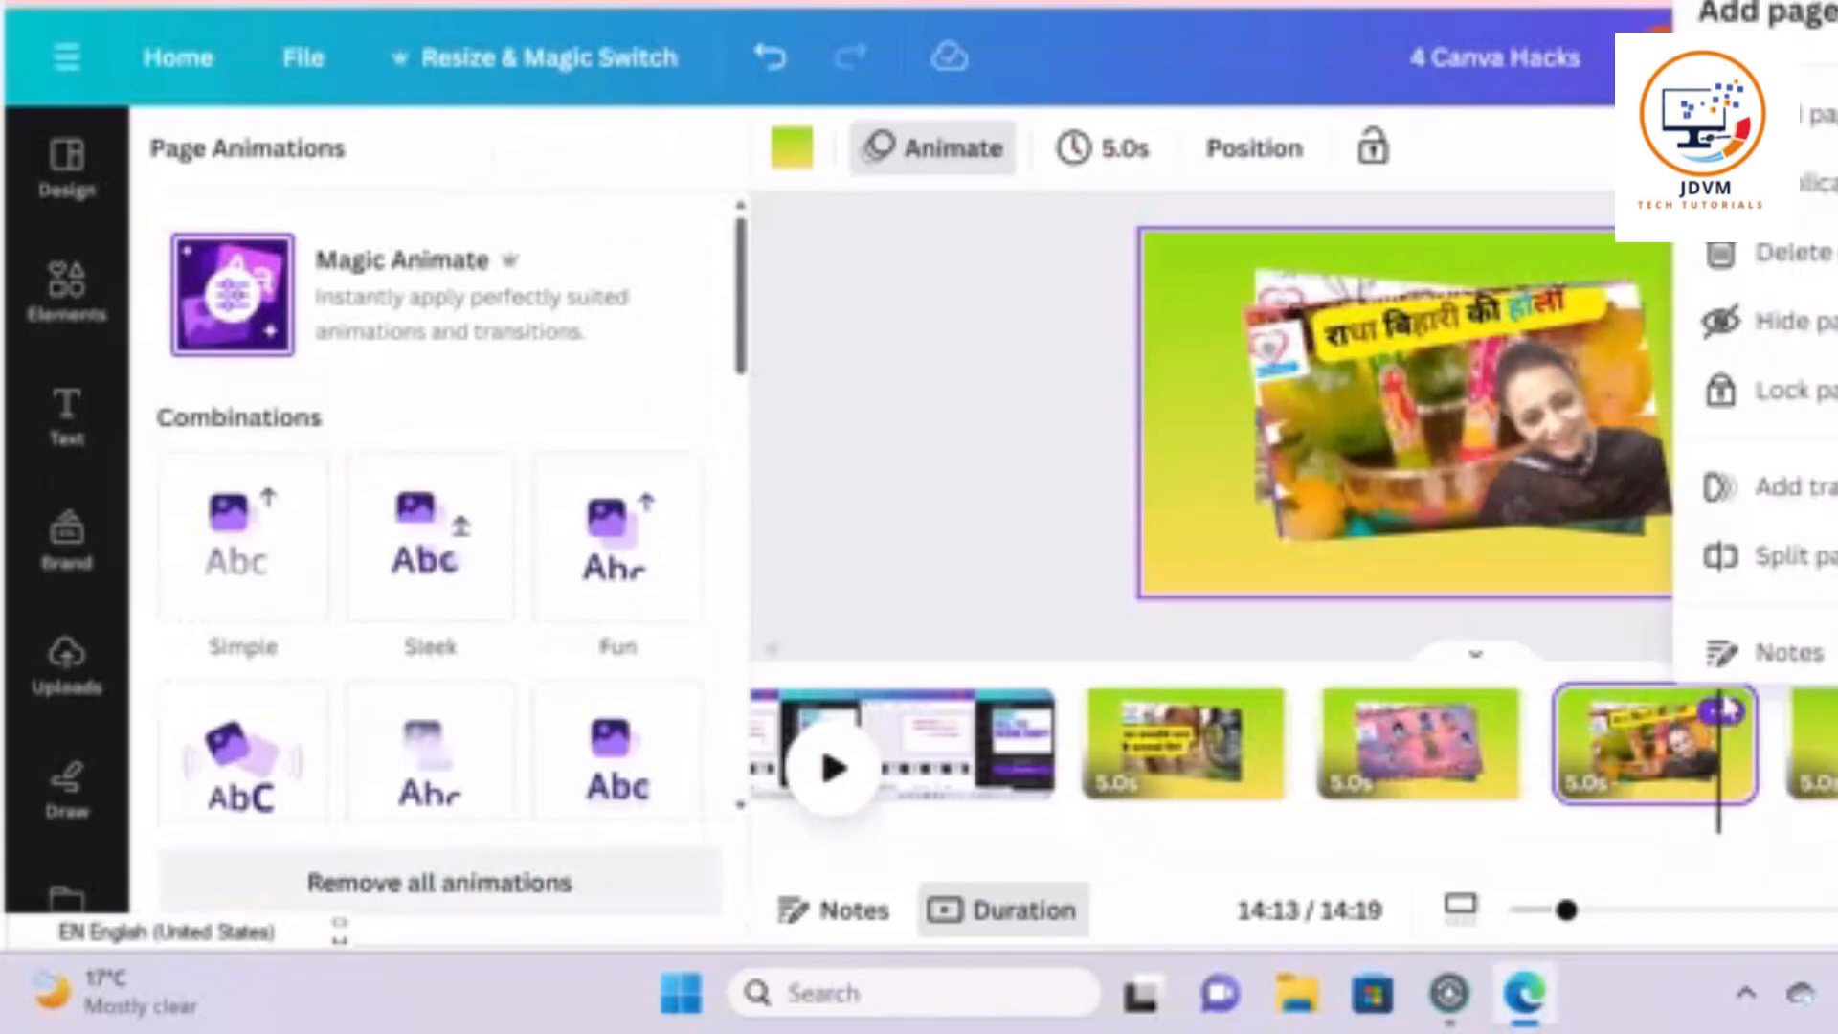
pyautogui.click(1821, 199)
pyautogui.click(1522, 411)
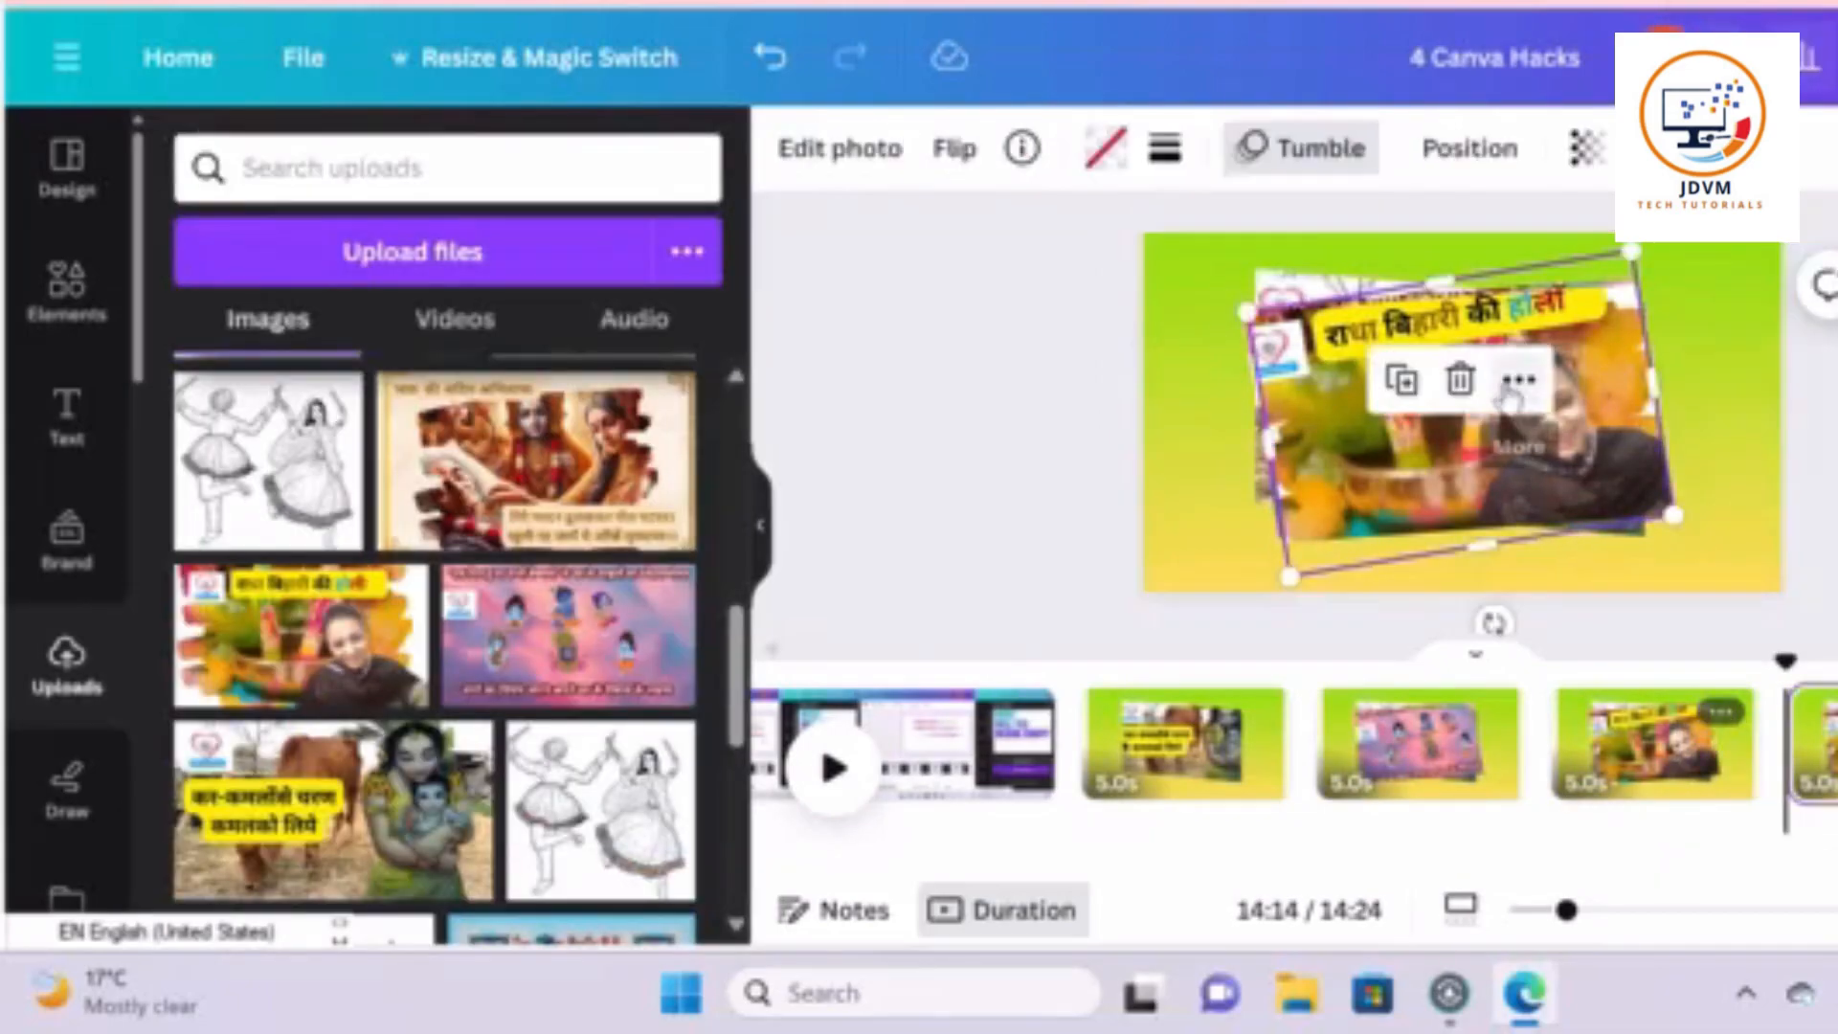
pyautogui.click(1343, 165)
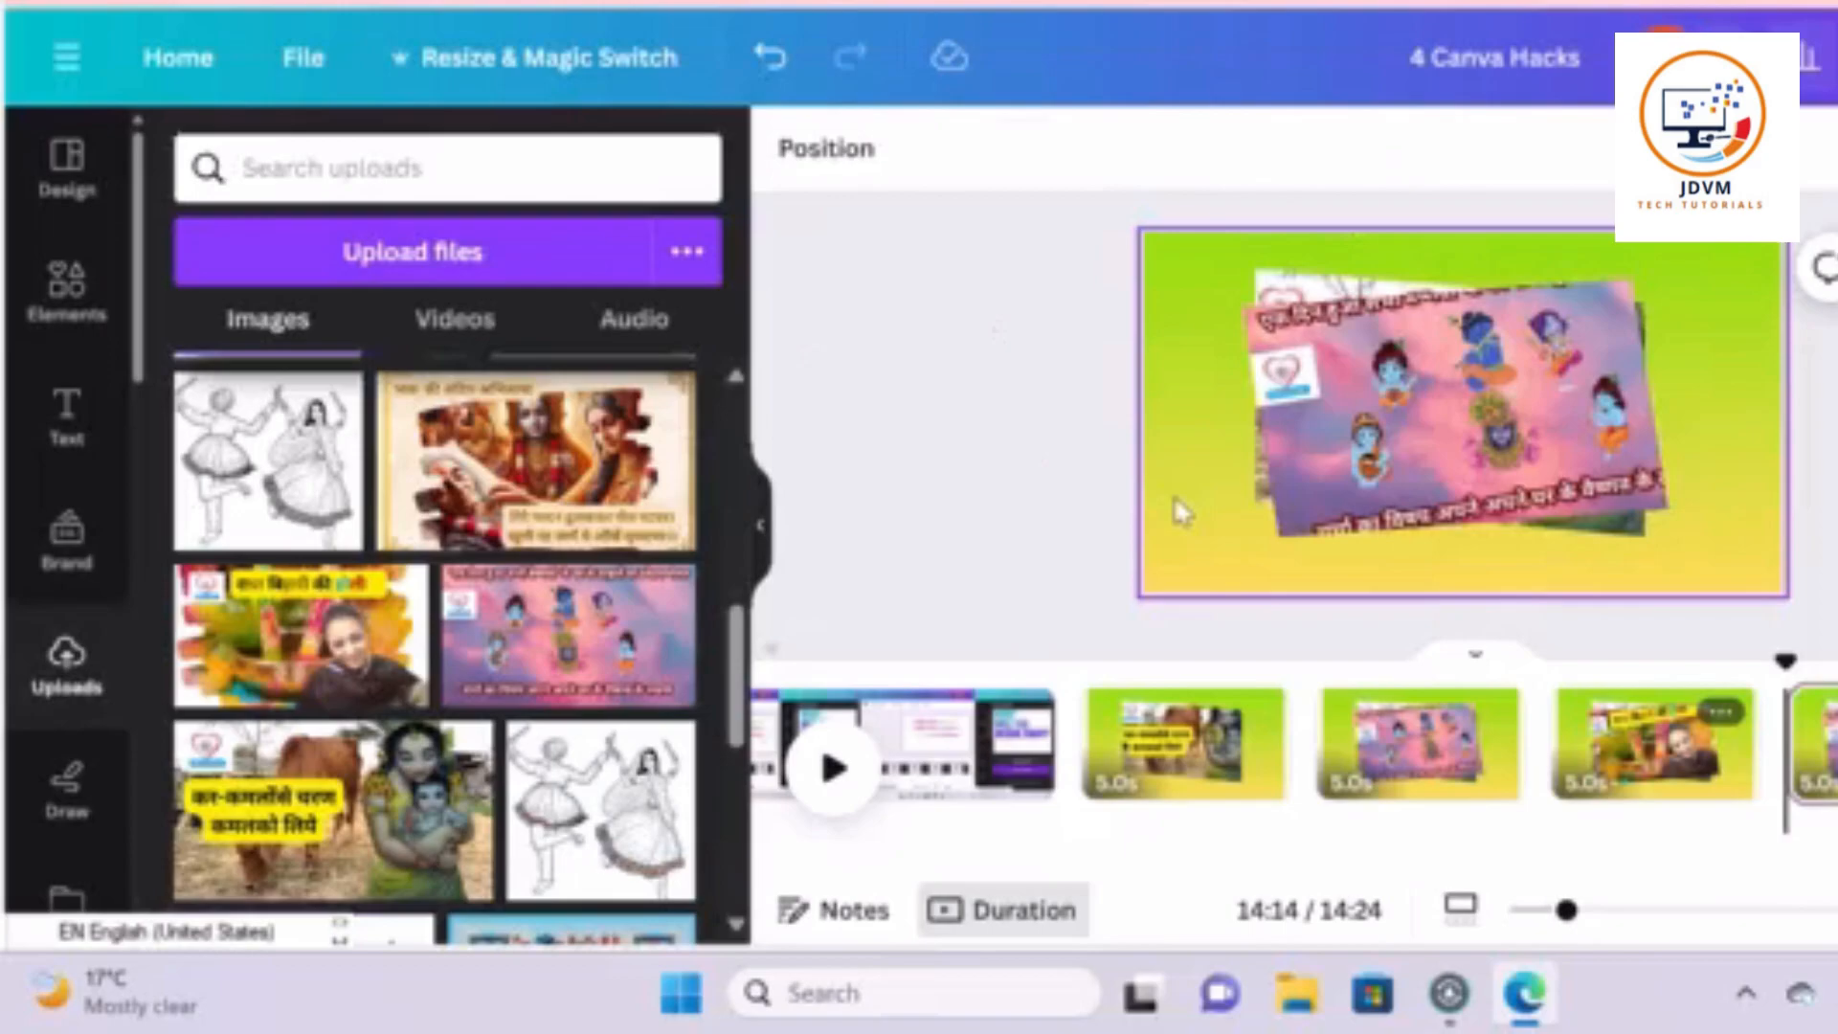
pyautogui.click(1615, 747)
pyautogui.click(1819, 747)
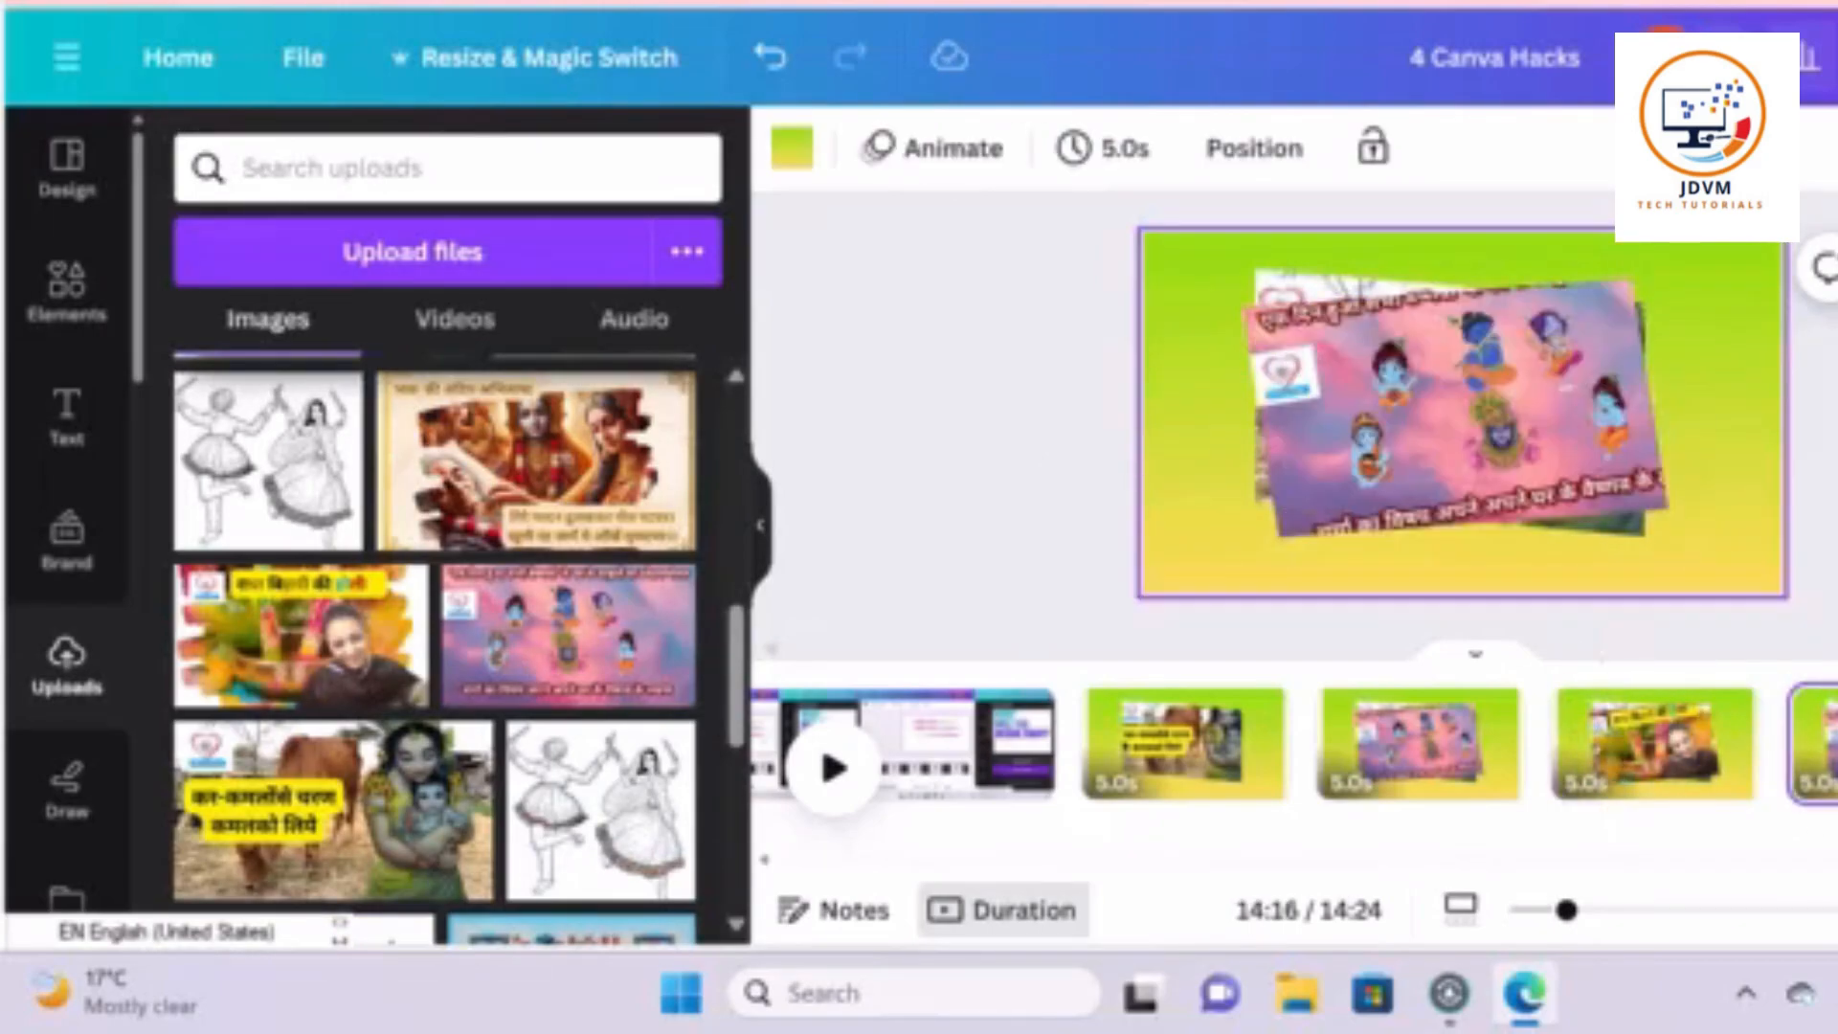
pyautogui.press('Delete')
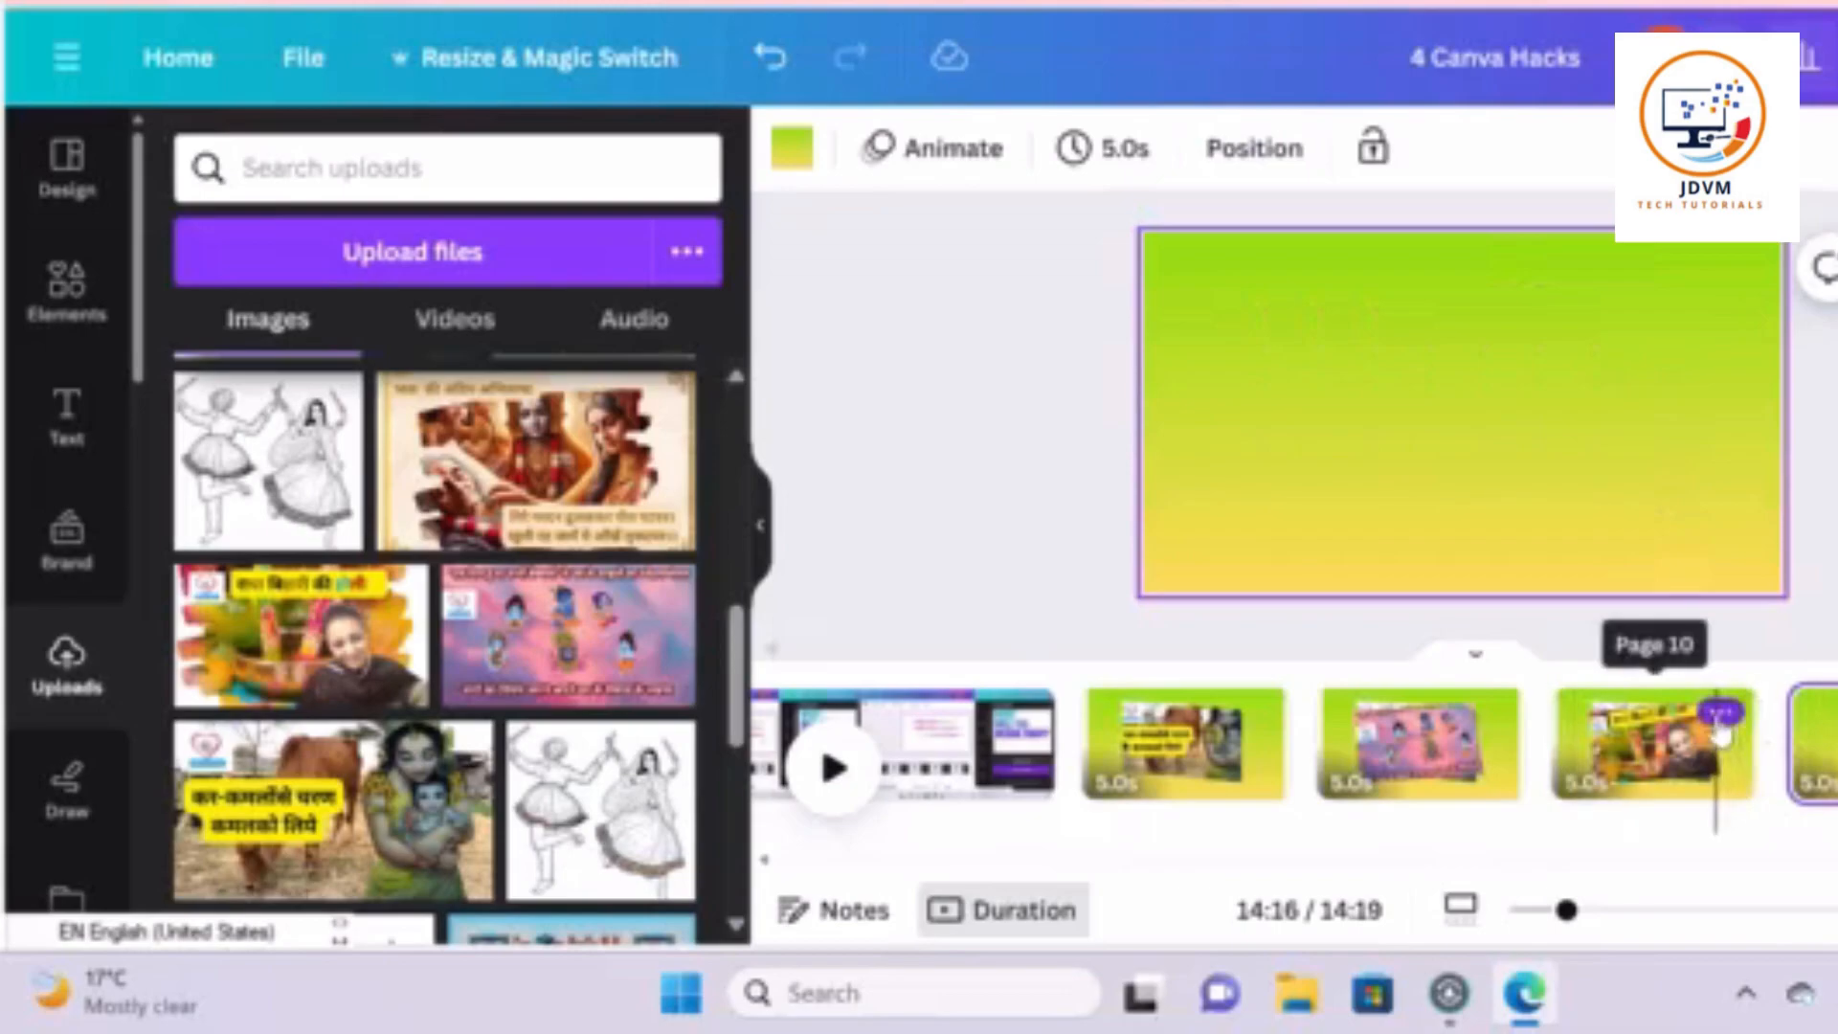
# Duplicate the page with the Holi picture and remove the Tumble animation from that picture on the copy
pyautogui.click(1720, 735)
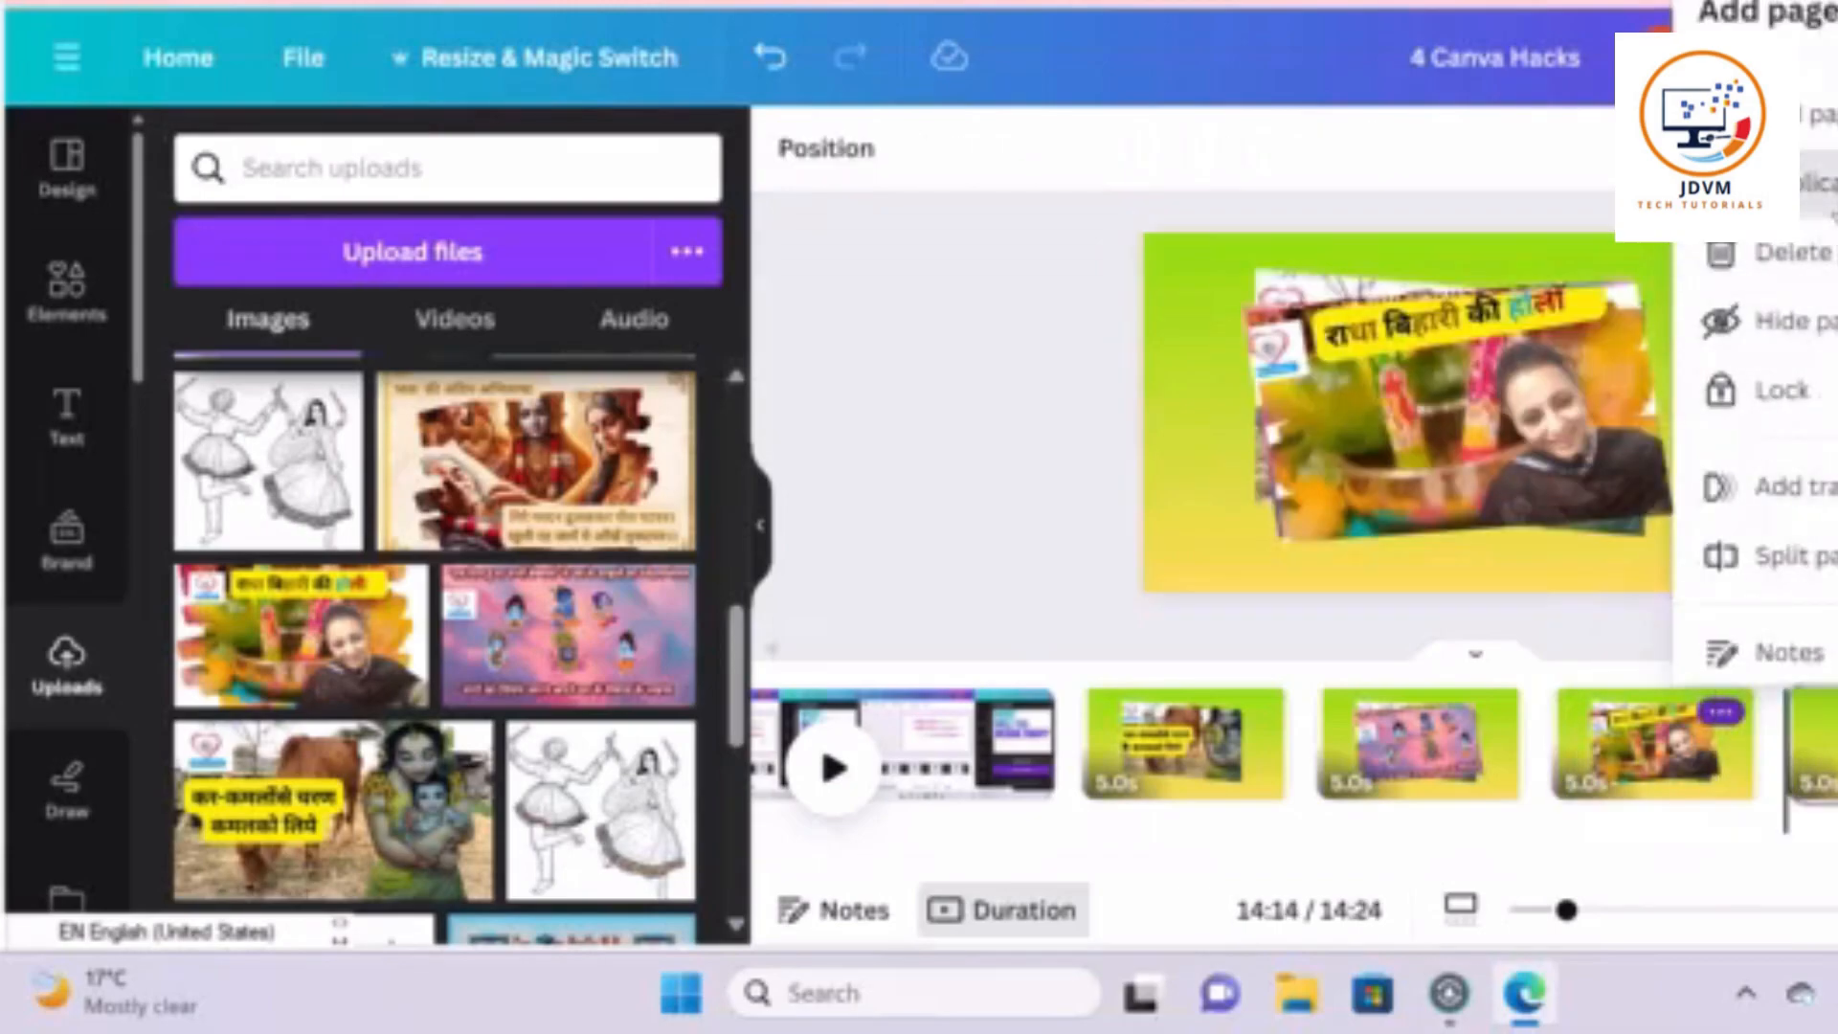
pyautogui.click(1492, 385)
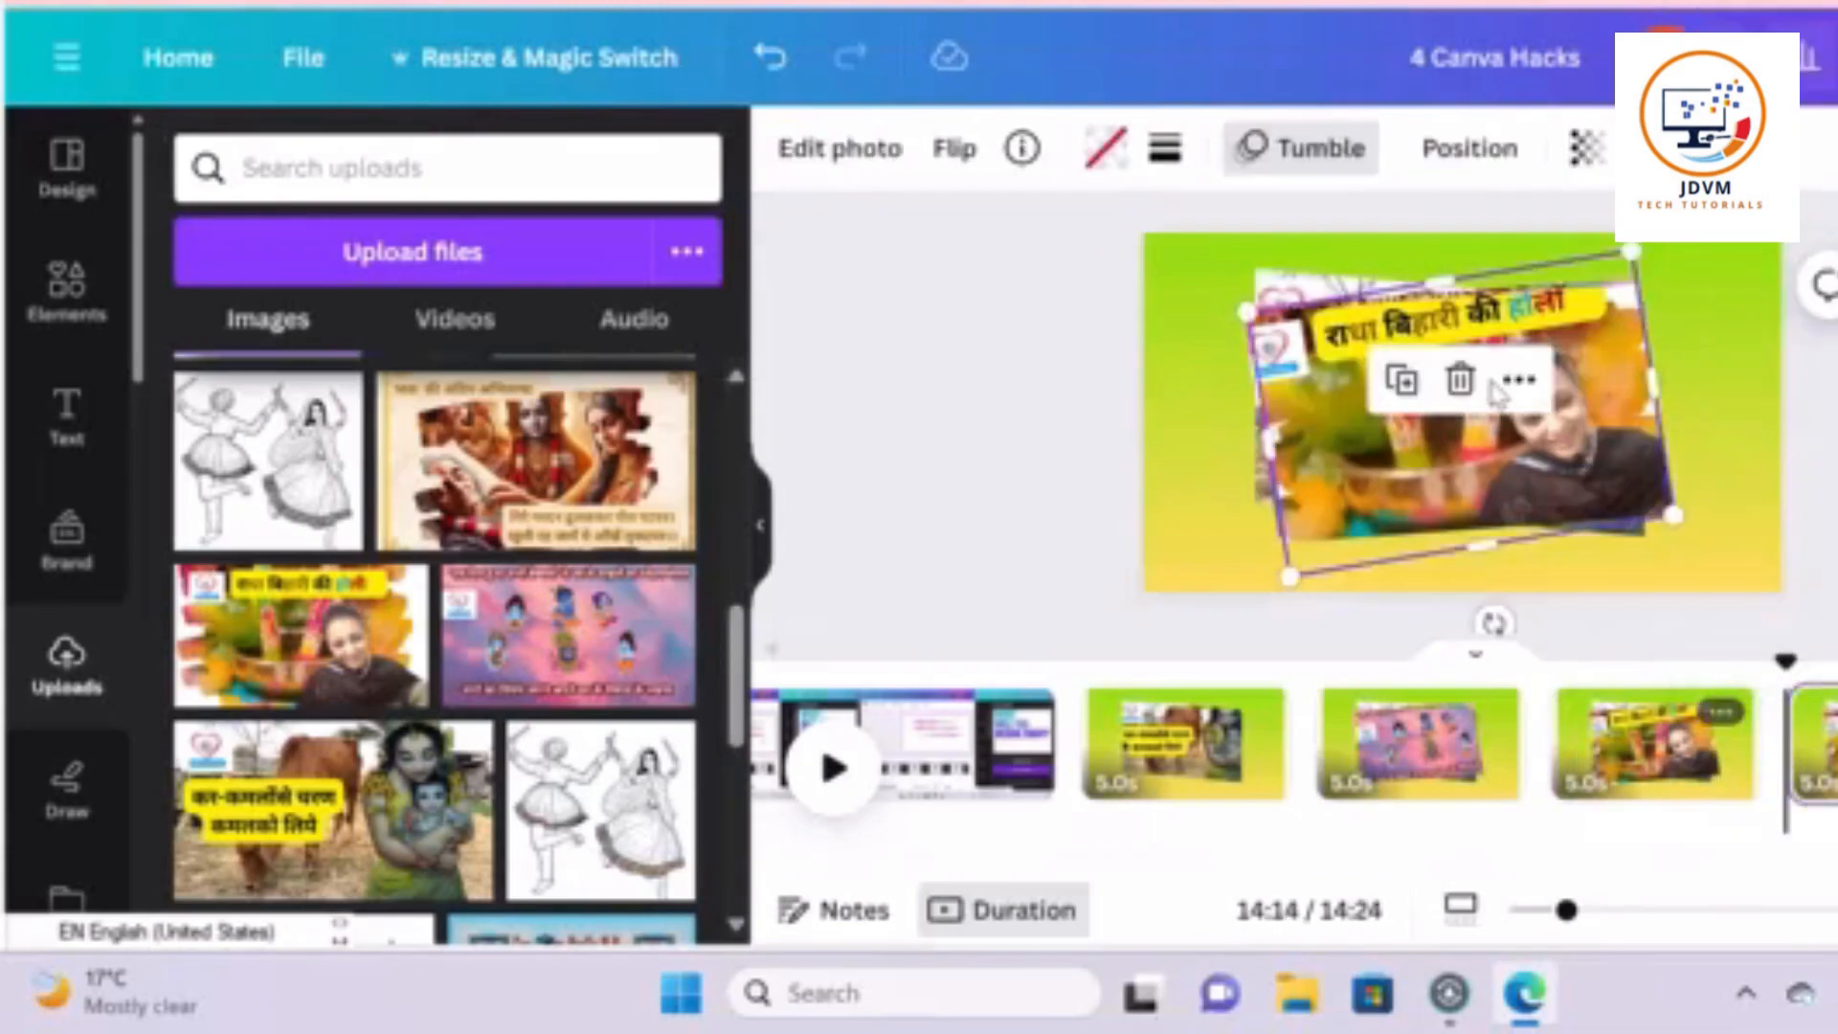
pyautogui.click(1329, 178)
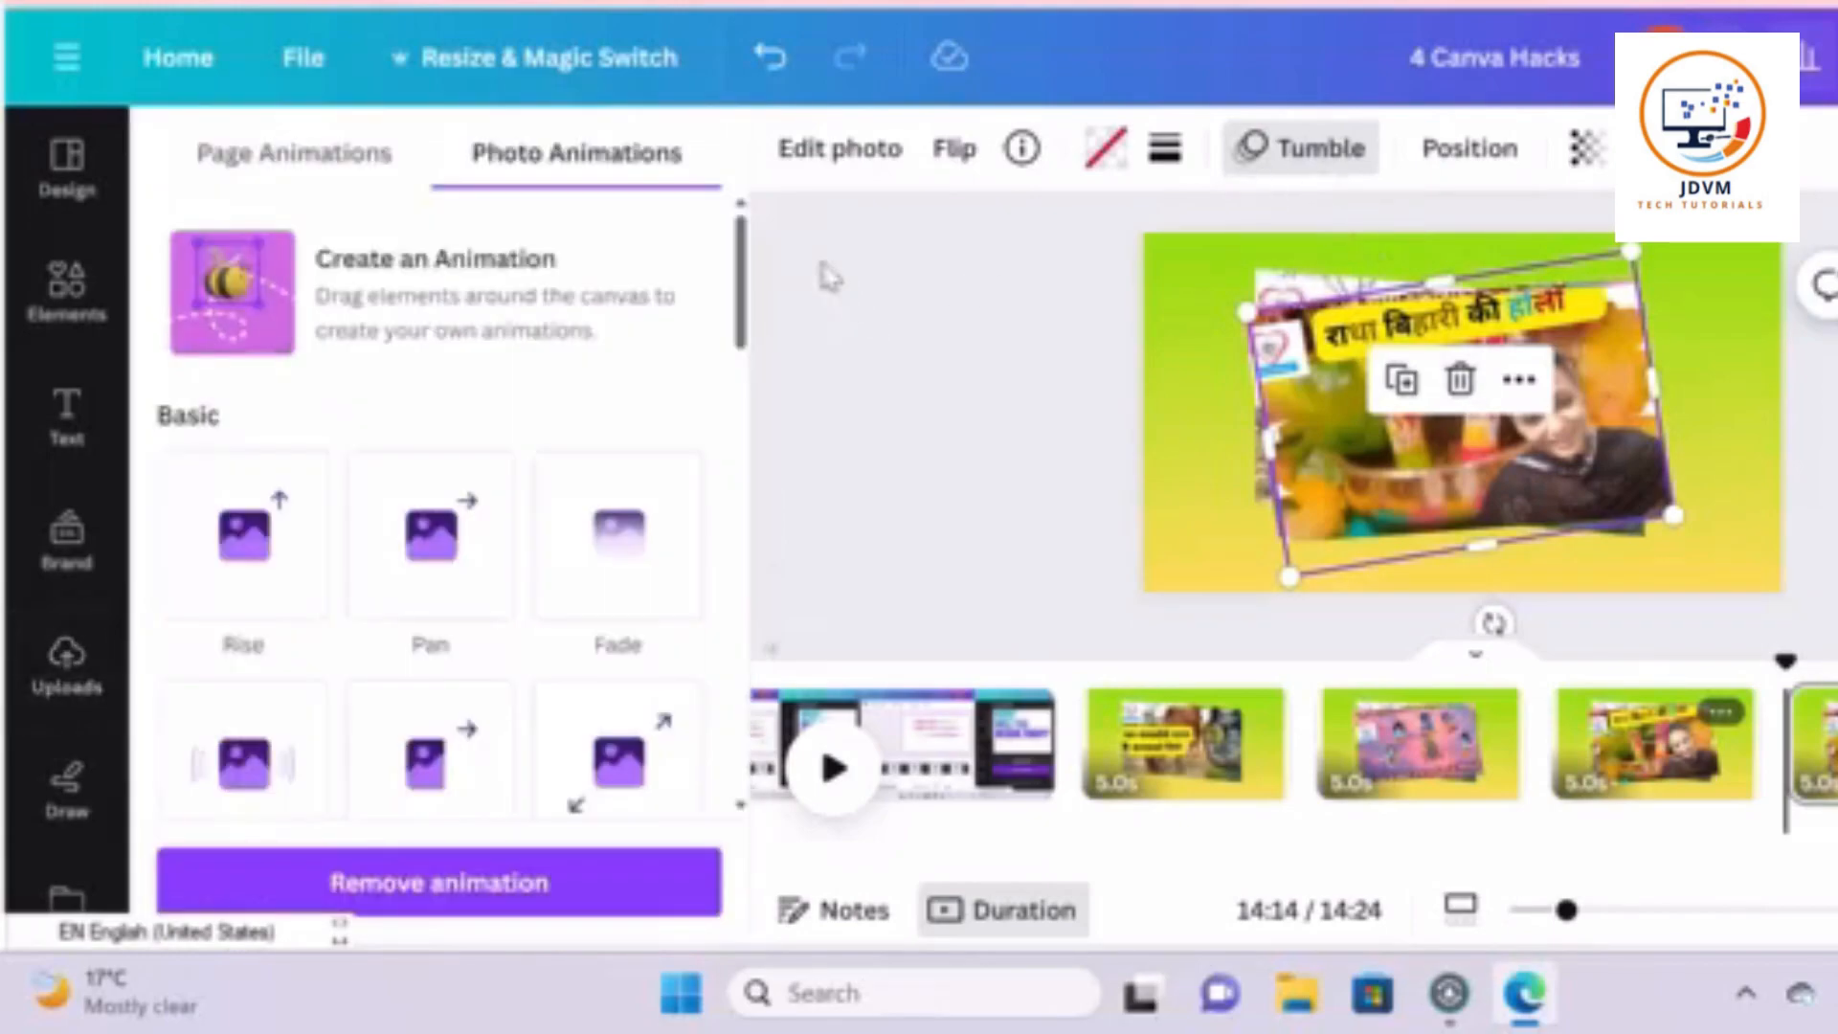
pyautogui.moveTo(749, 256); pyautogui.dragTo(752, 426)
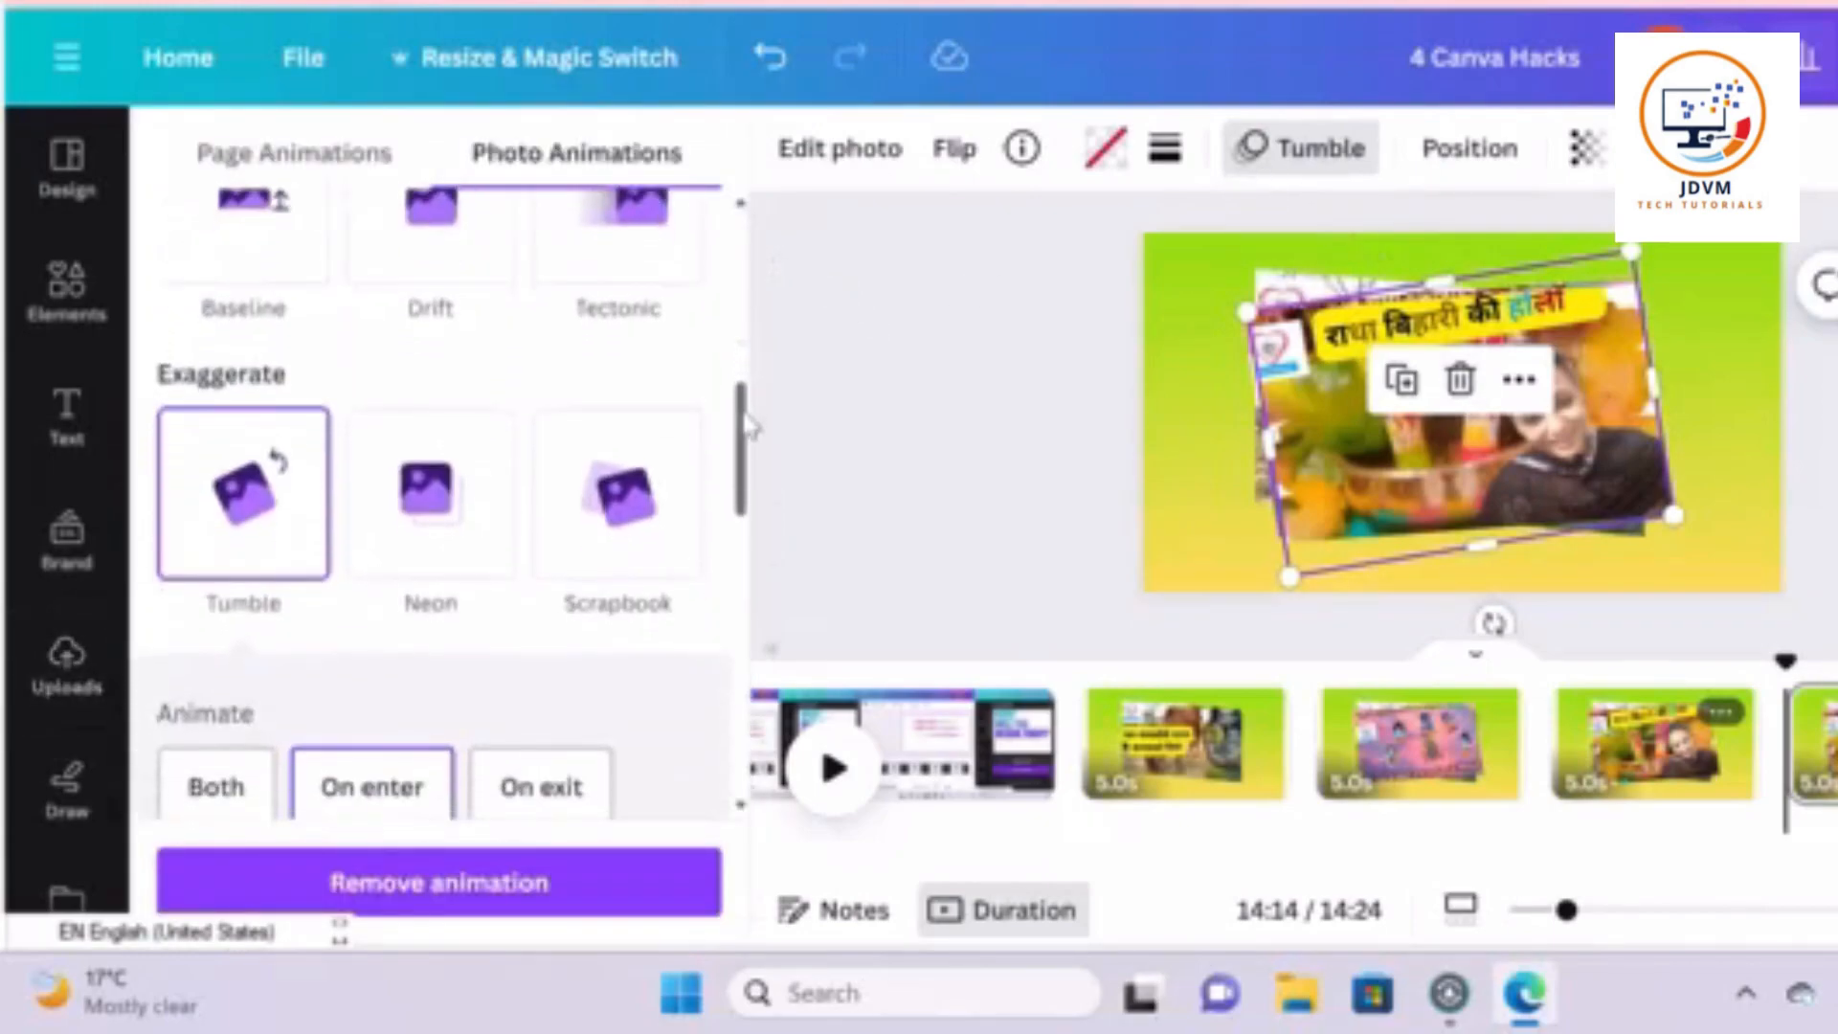
pyautogui.click(485, 885)
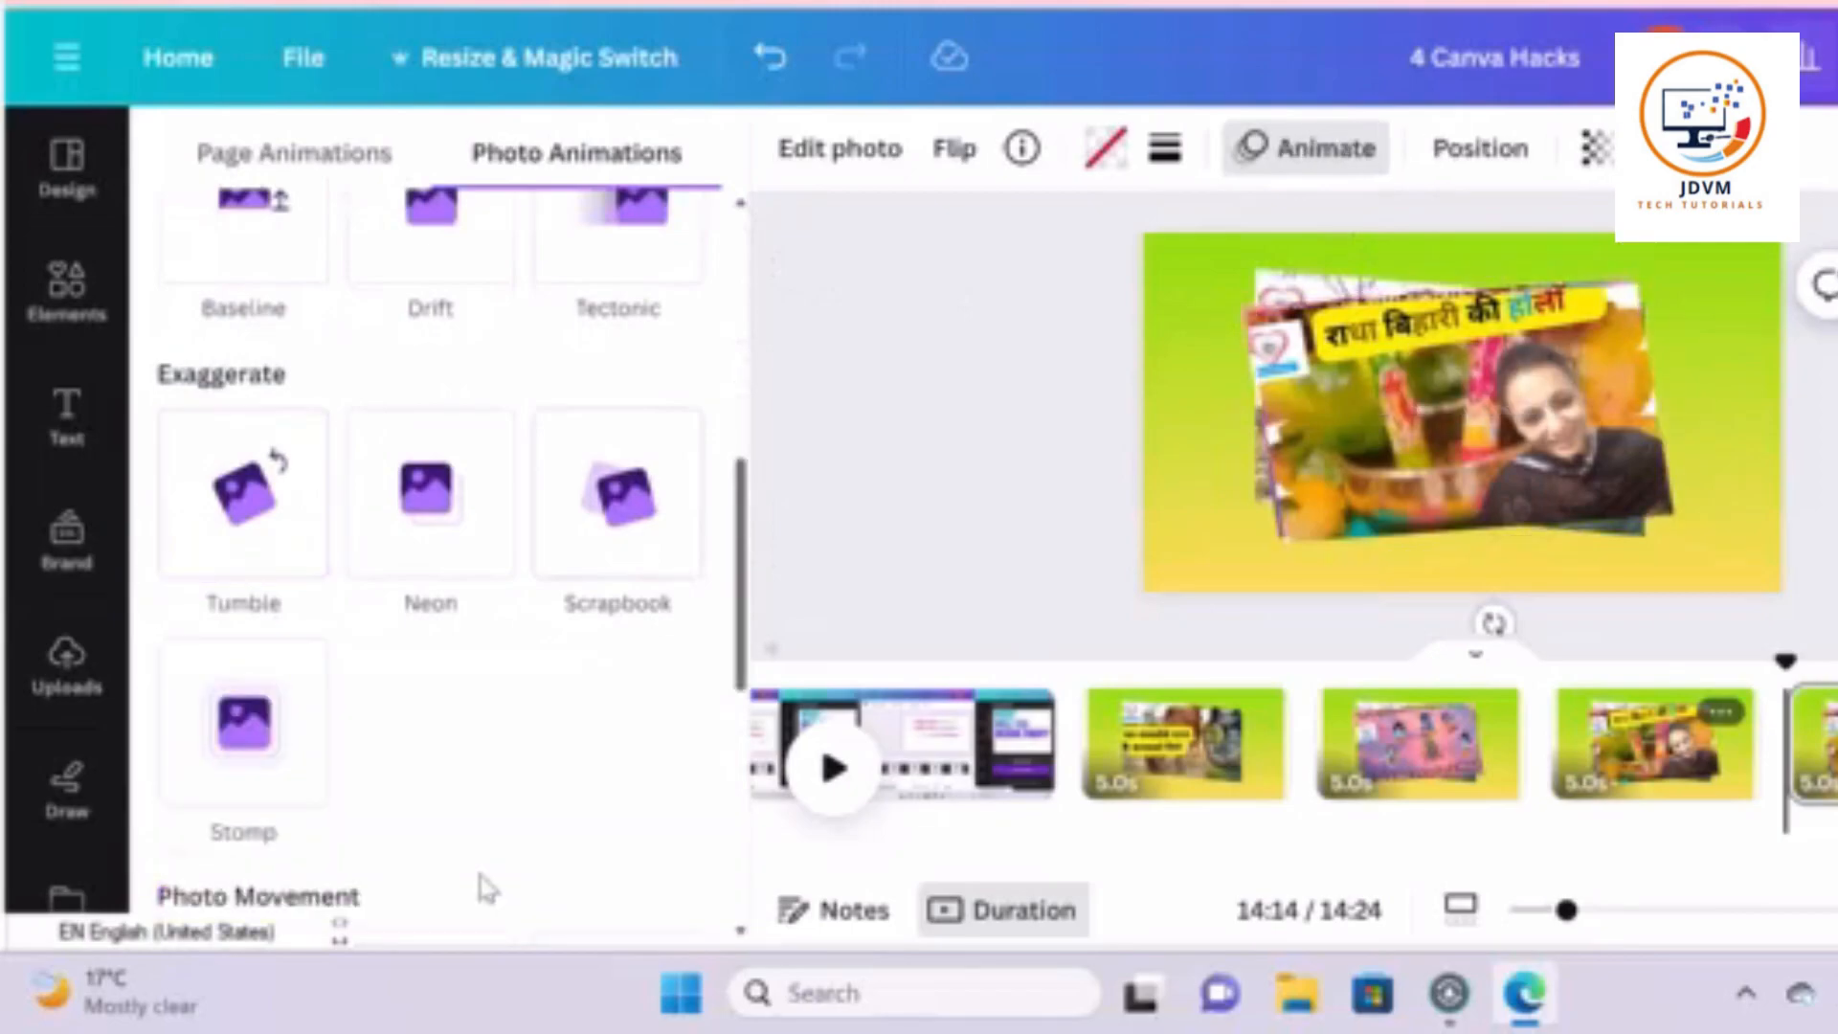
# Duplicate the Holi framed picture in place and replace the copy's photo with the uploaded beige picture with brown Hindi text
pyautogui.click(1429, 345)
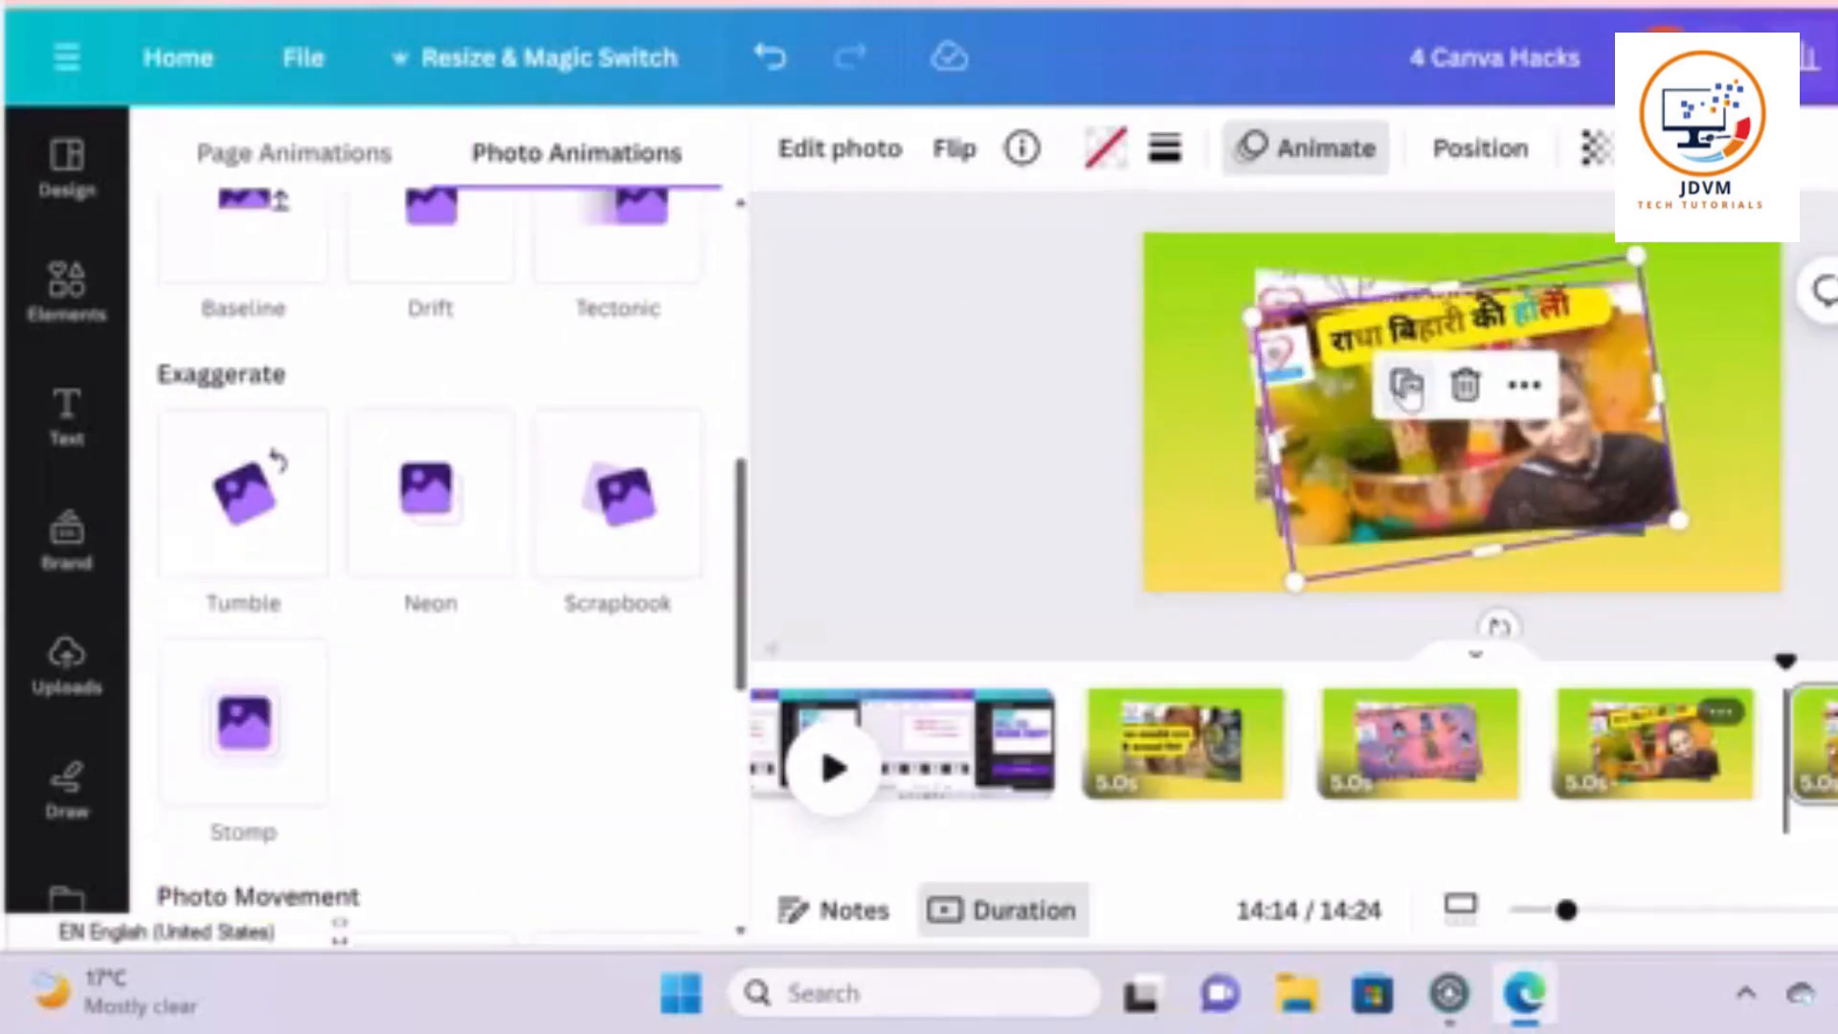
pyautogui.doubleClick(1360, 436)
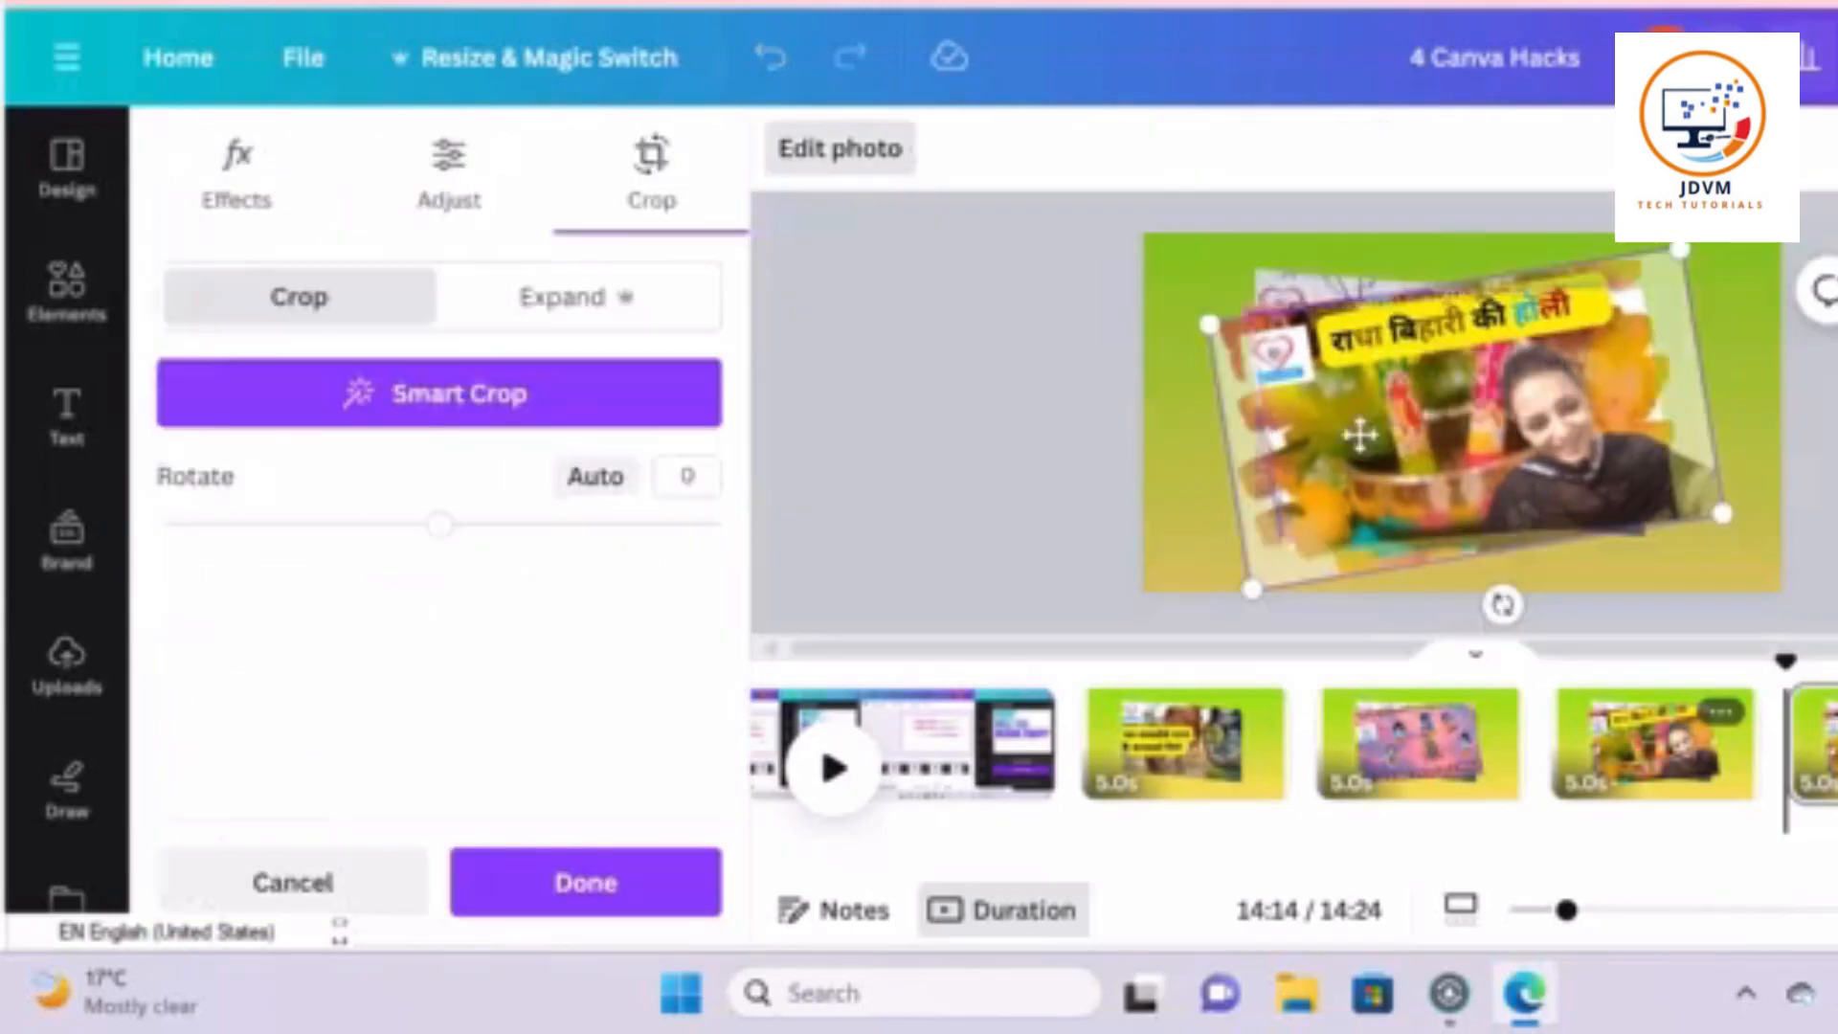
pyautogui.press('Escape')
pyautogui.press('Delete')
pyautogui.moveTo(575, 478); pyautogui.dragTo(1392, 400)
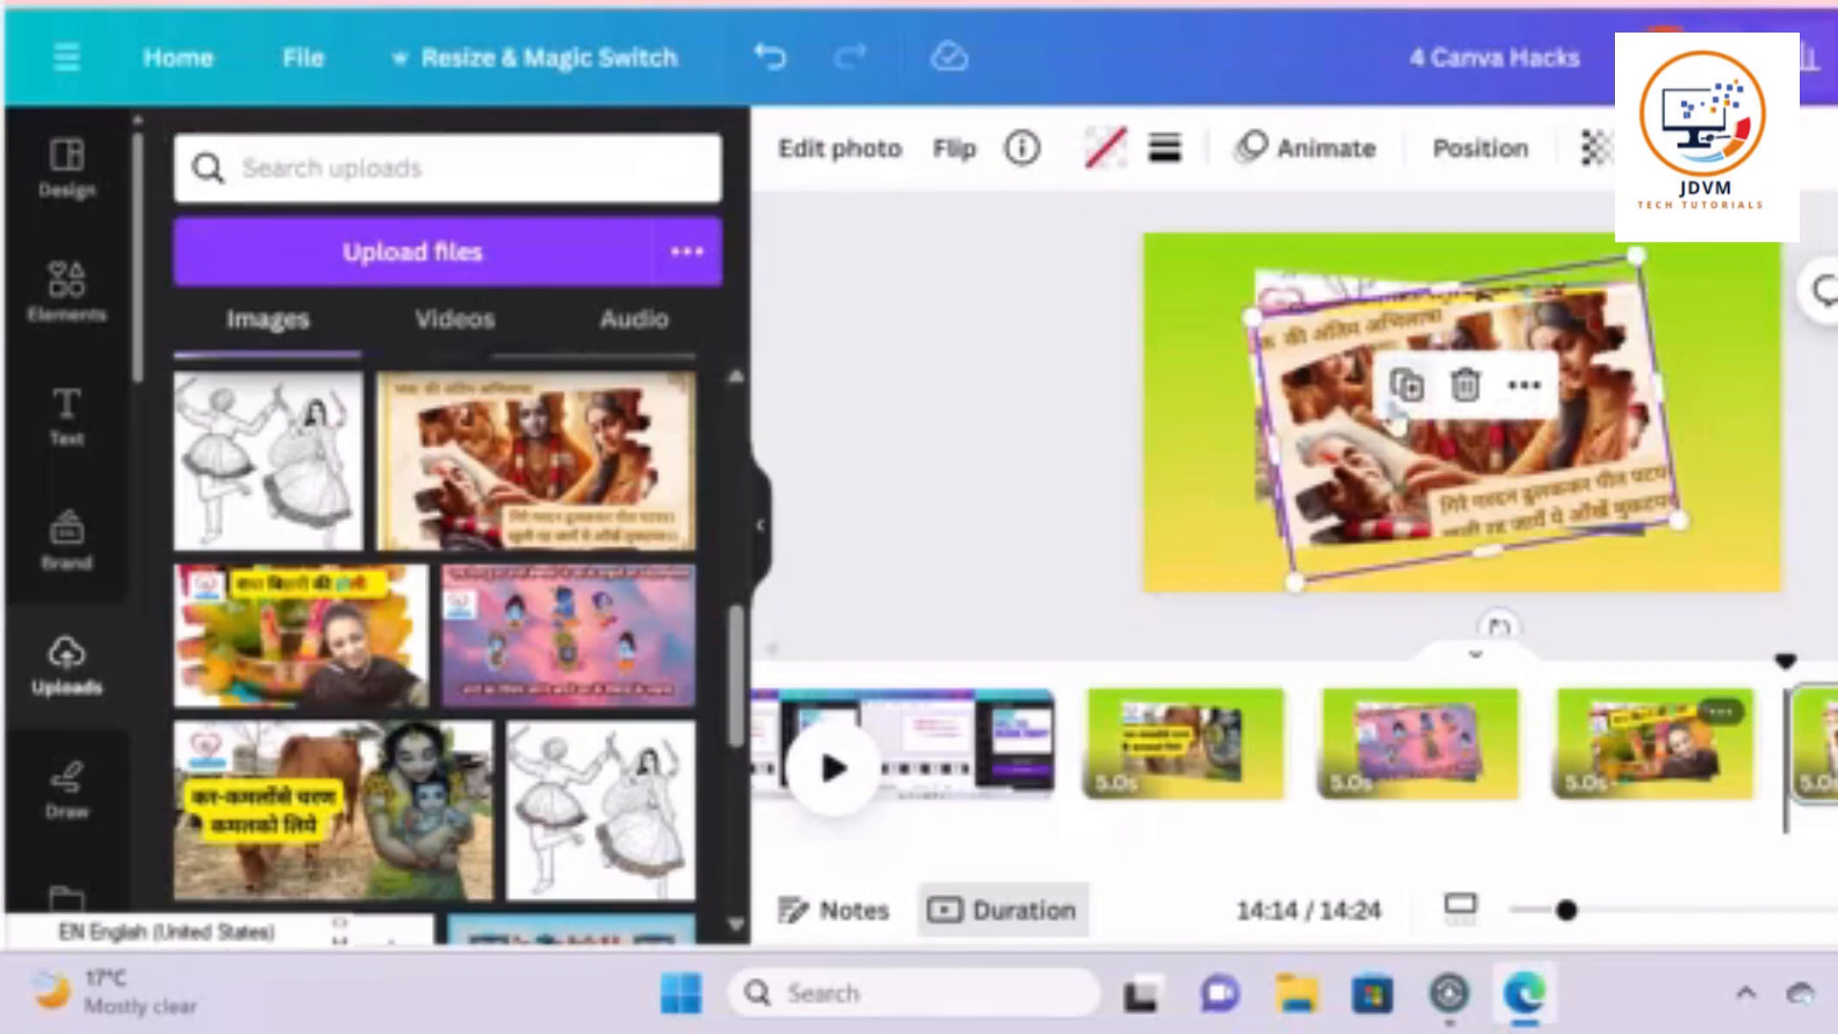
# Apply the Tumble photo animation to the beige picture with brown Hindi text on the last photo page
pyautogui.click(1337, 146)
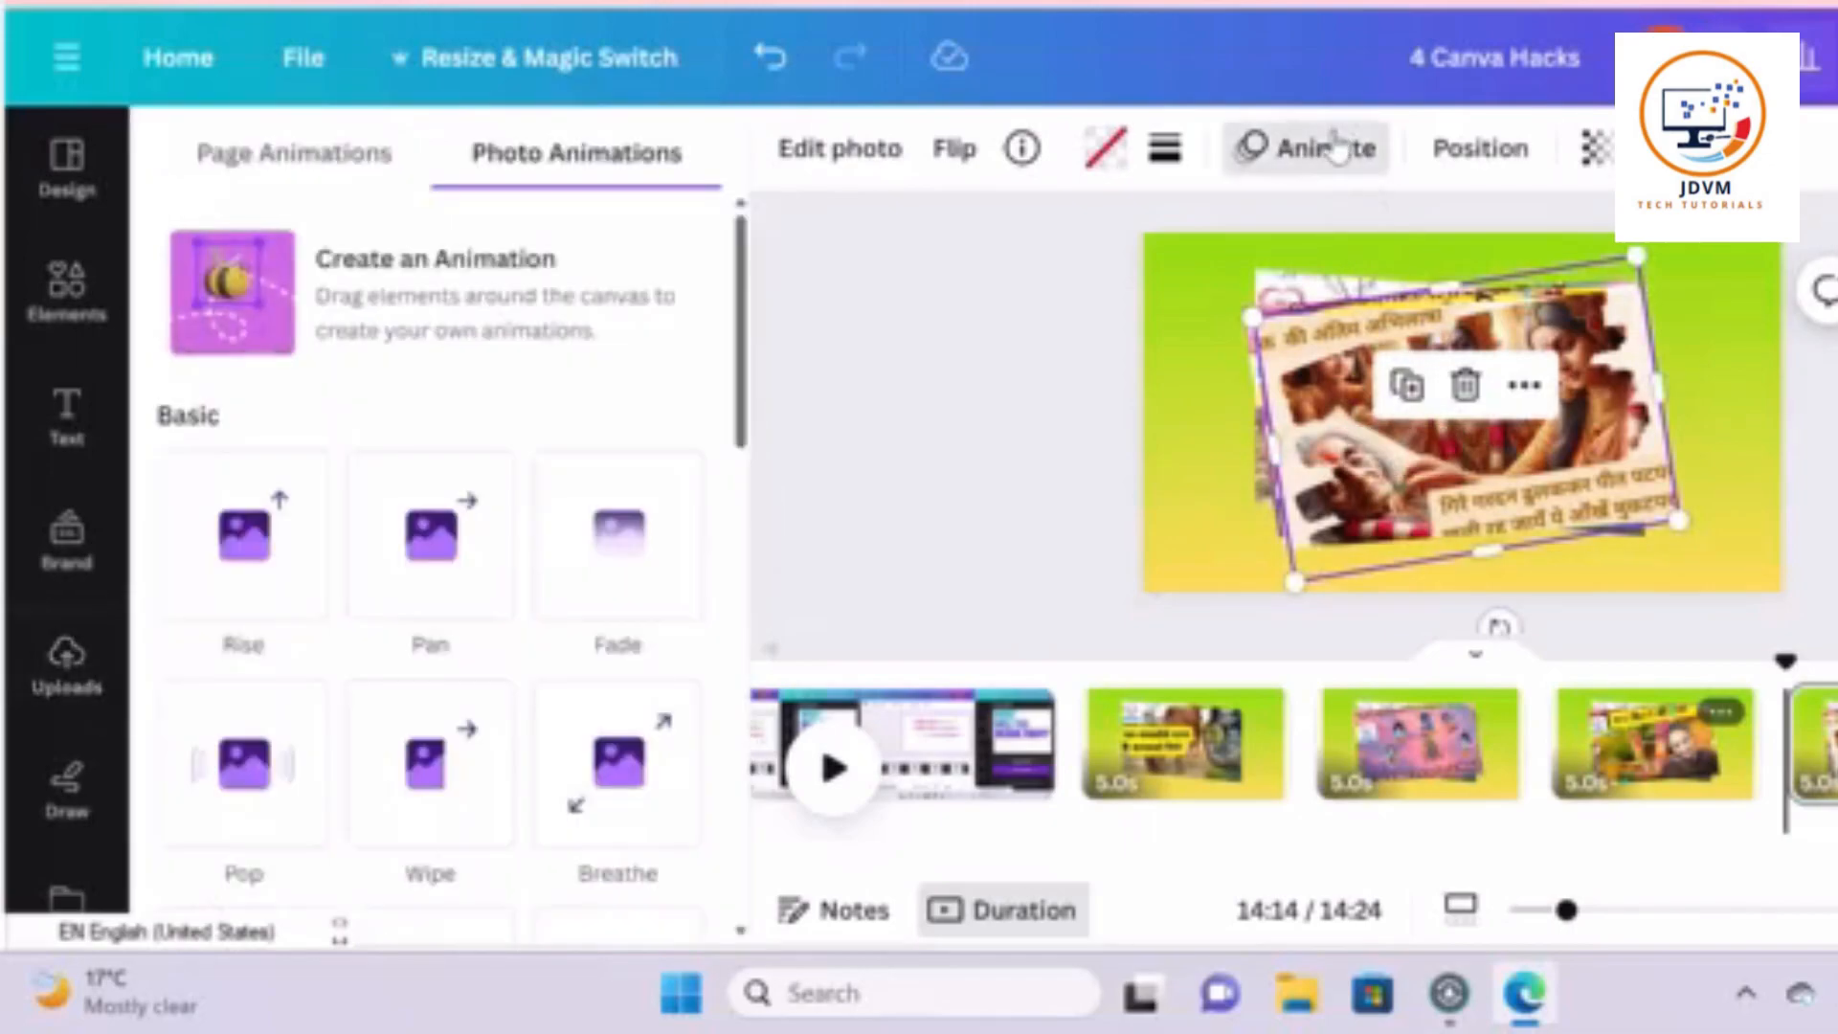
pyautogui.moveTo(745, 280); pyautogui.dragTo(745, 478)
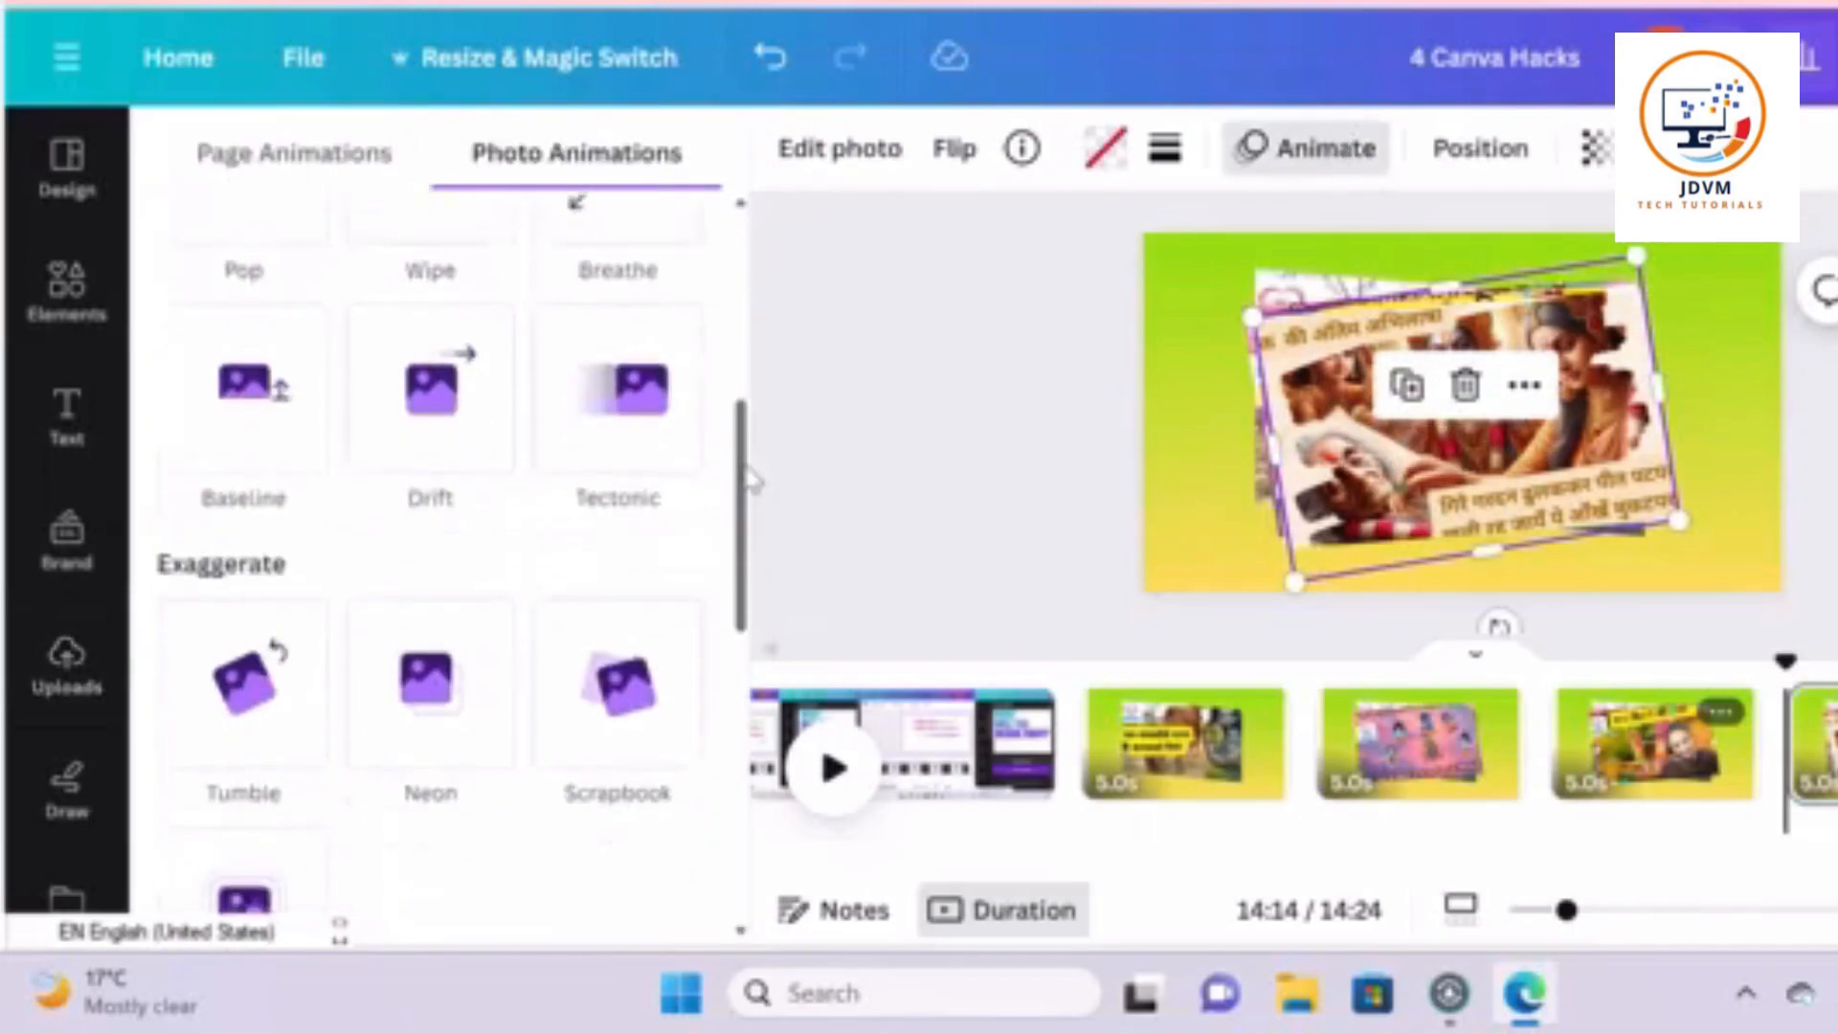
pyautogui.click(220, 722)
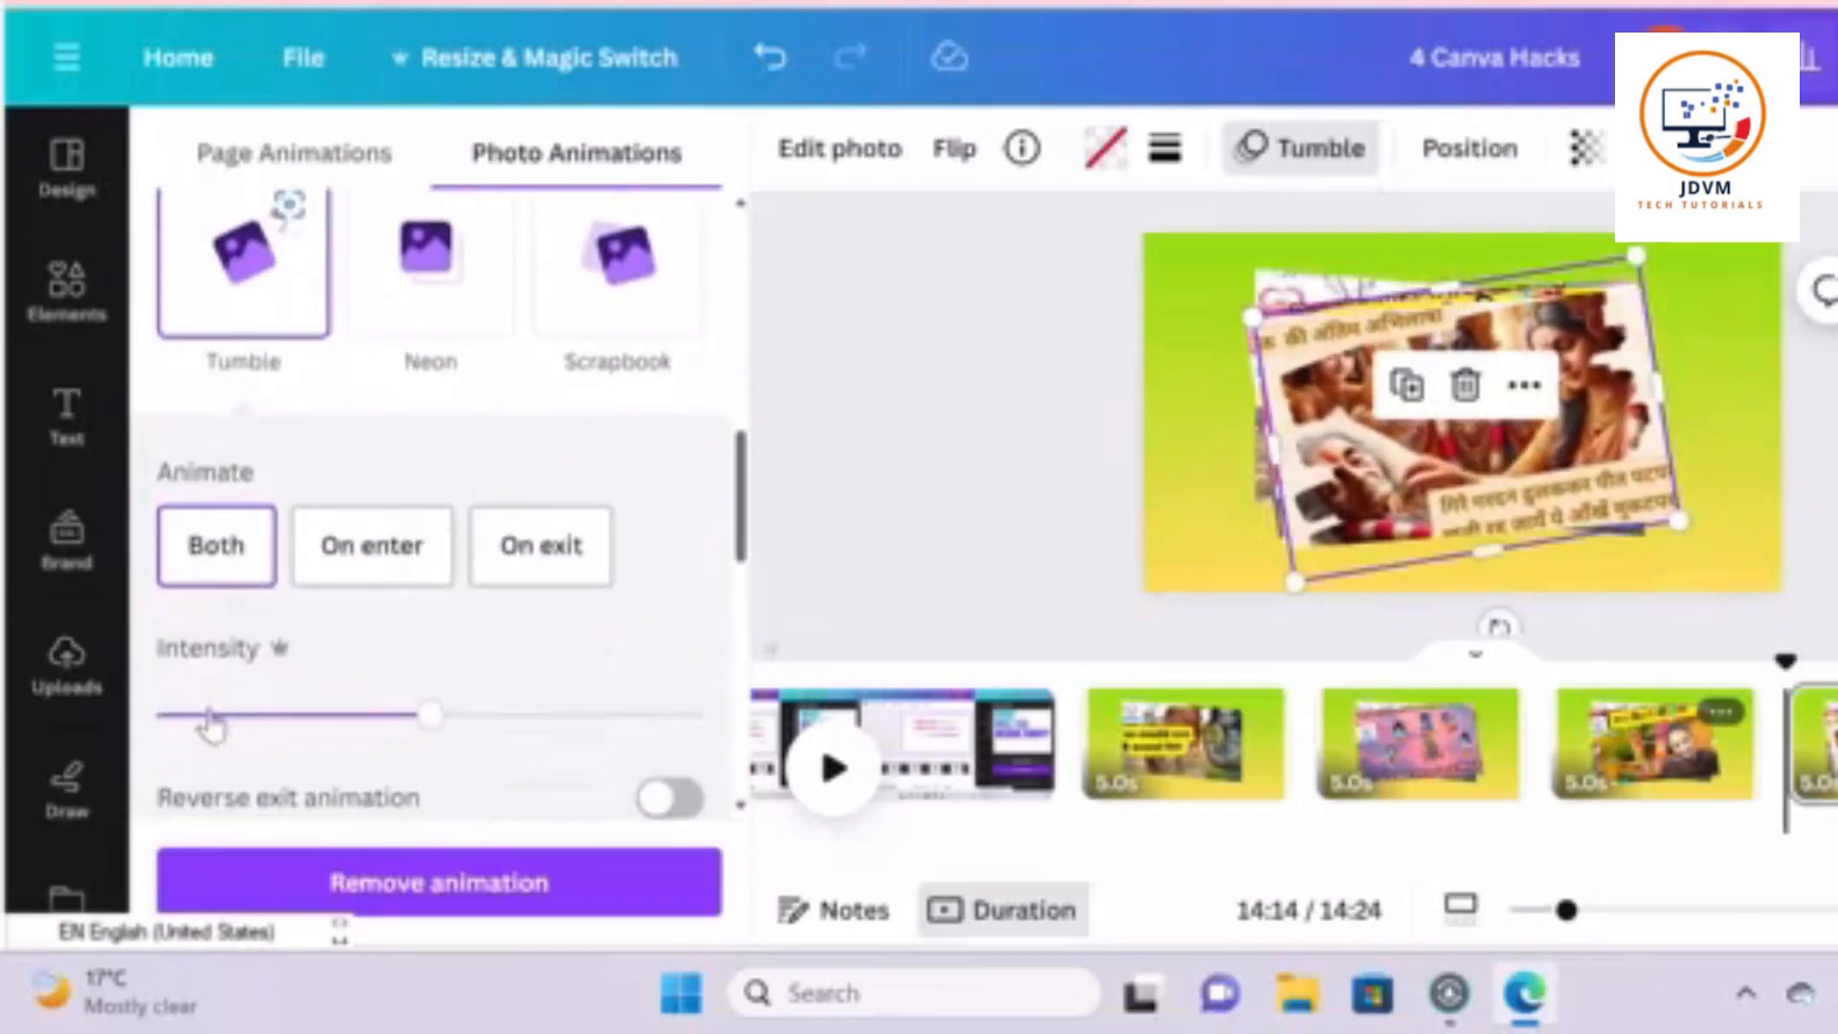
# Play the design from the end of the video page to preview the stacked photo animation
pyautogui.click(1119, 756)
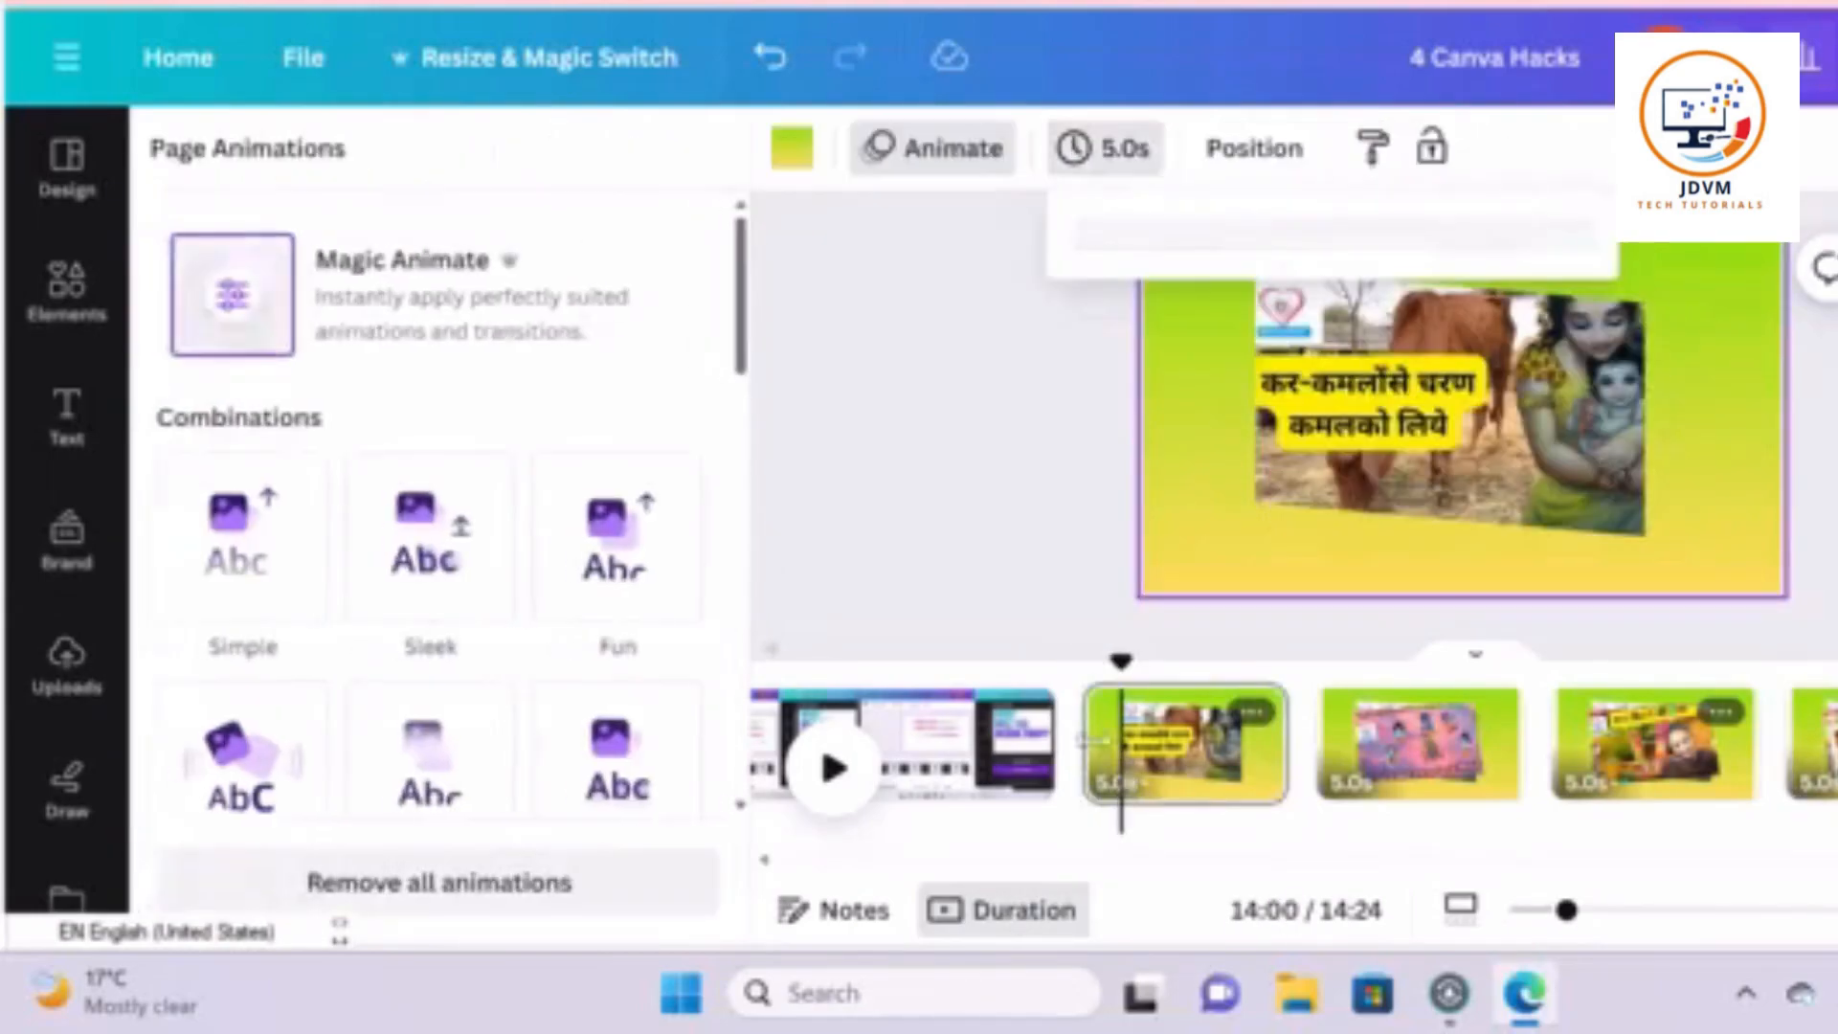
pyautogui.click(1020, 763)
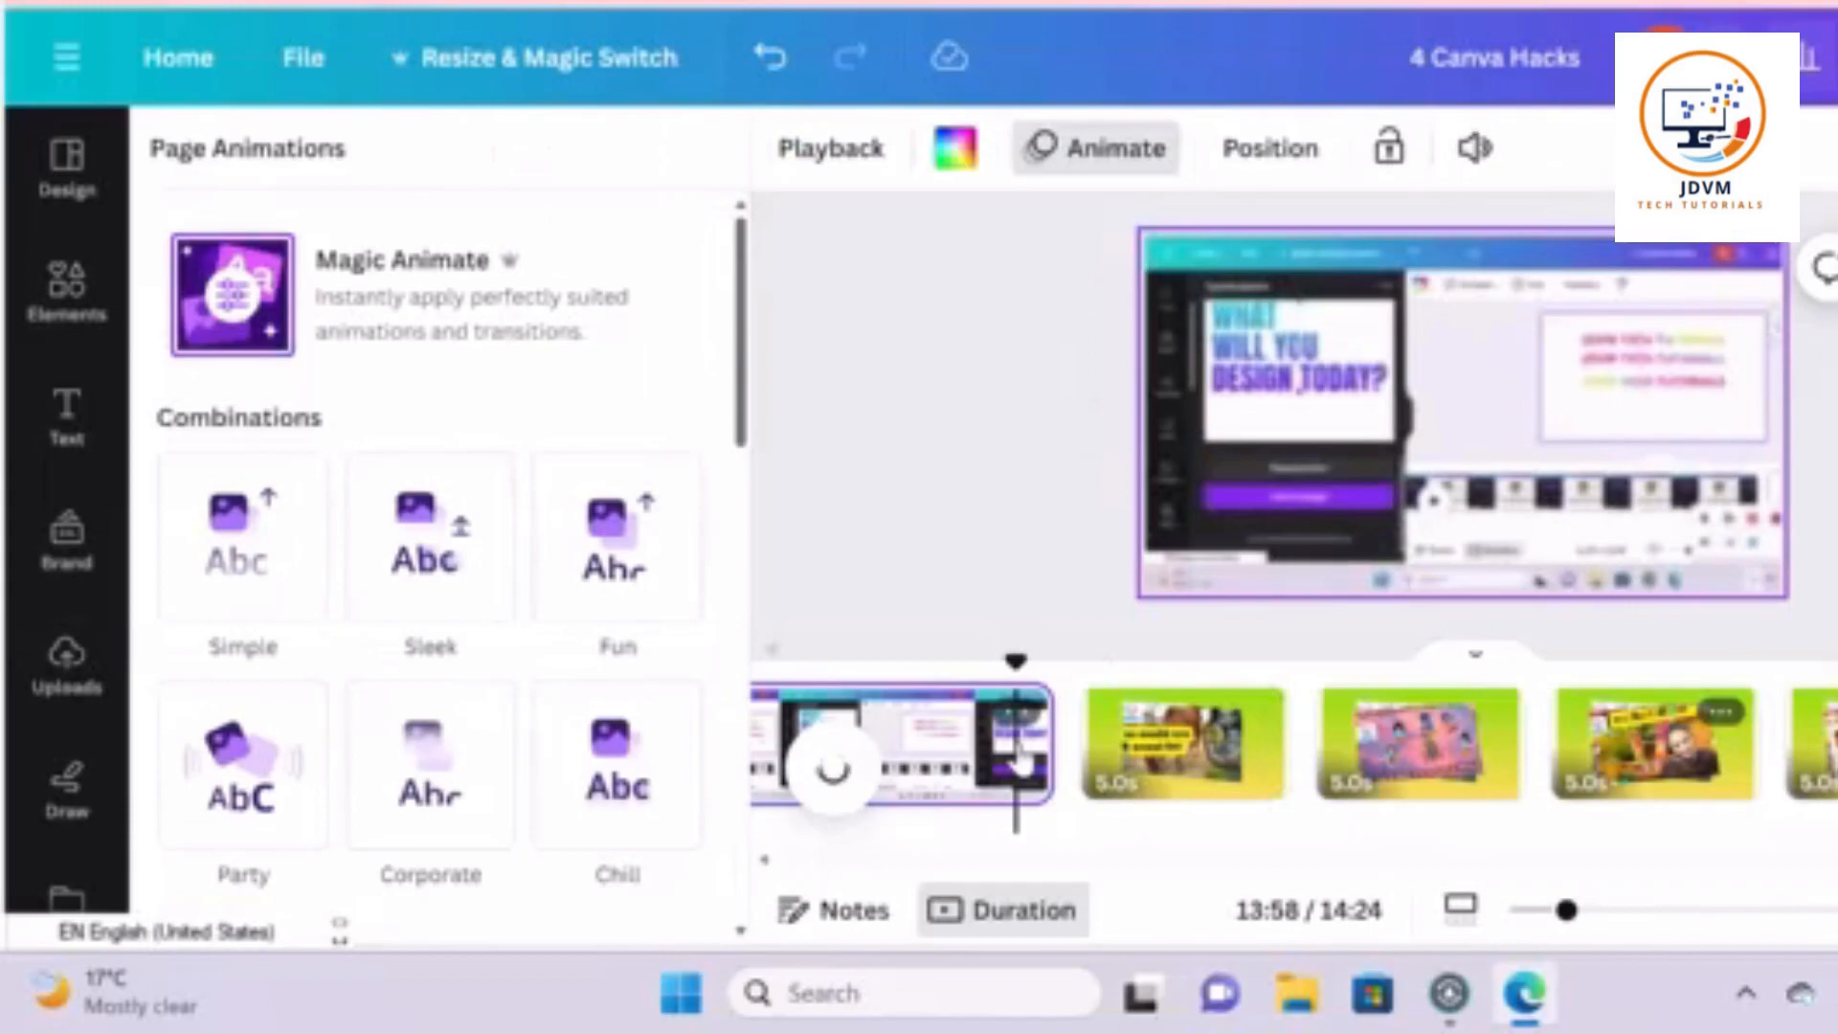
pyautogui.click(832, 768)
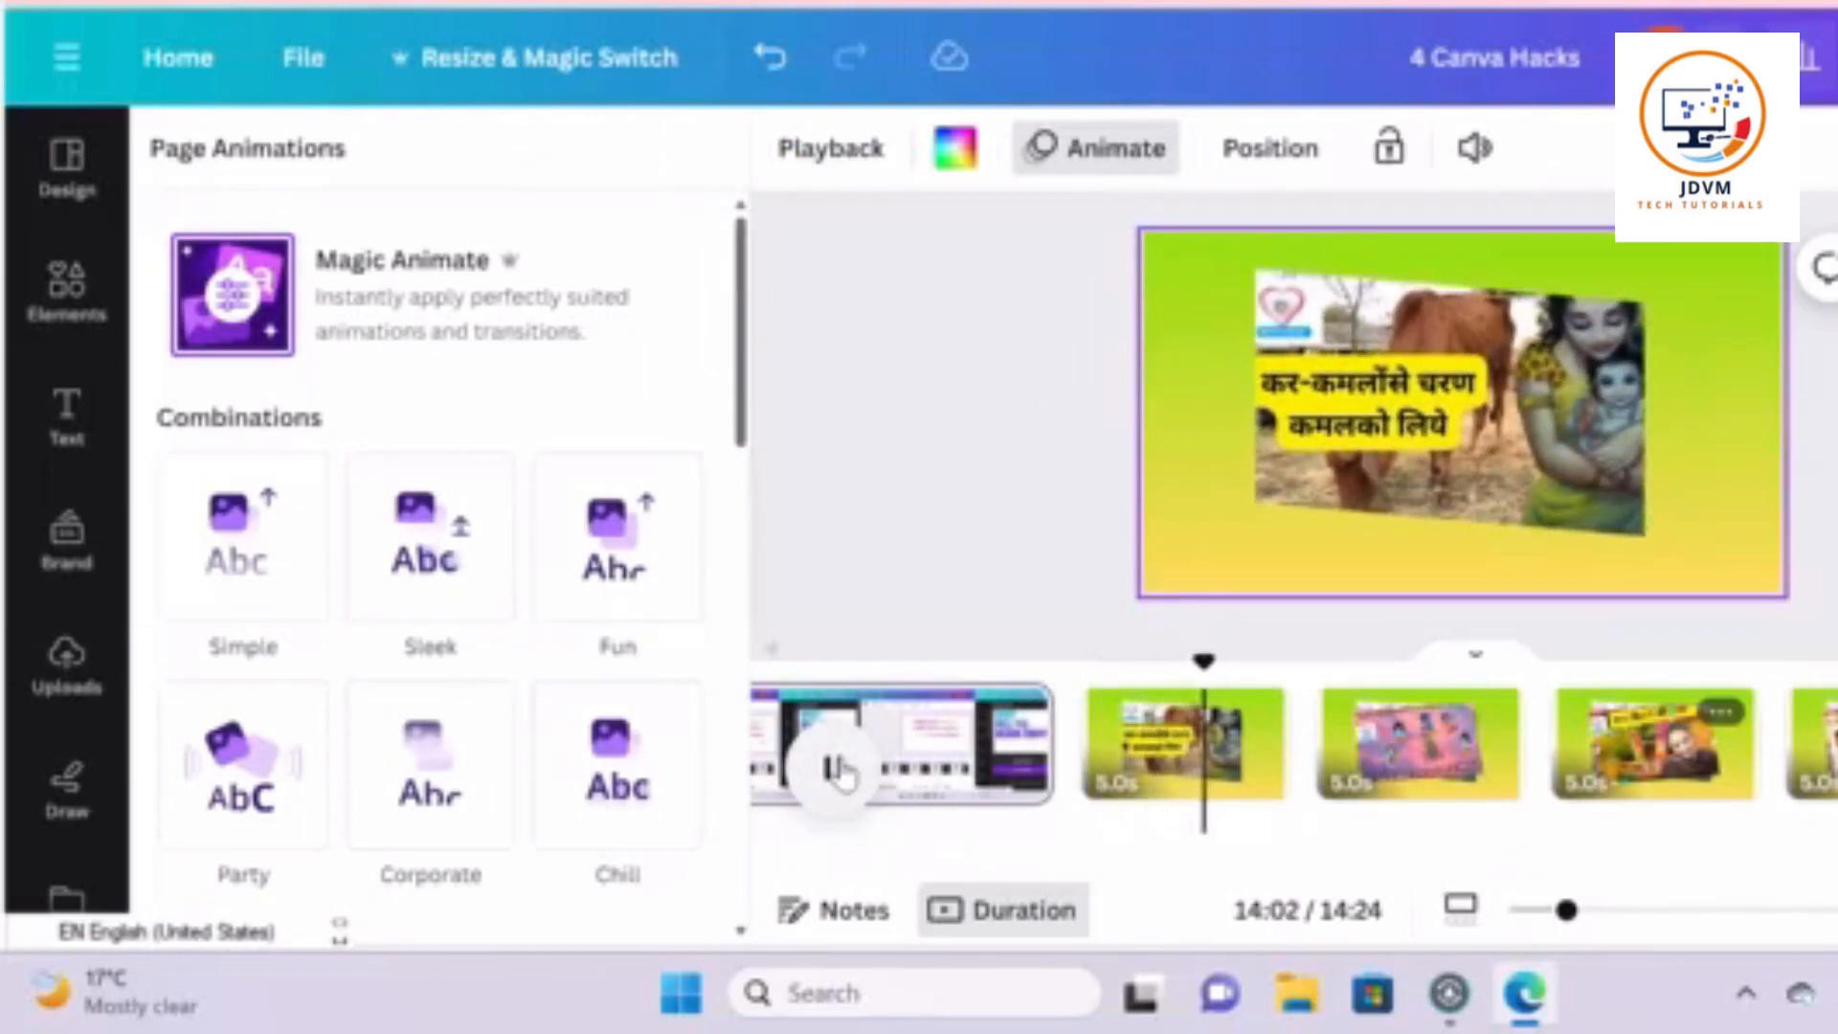
# Try to set the timing of the cow picture page to 1 s
pyautogui.click(1197, 747)
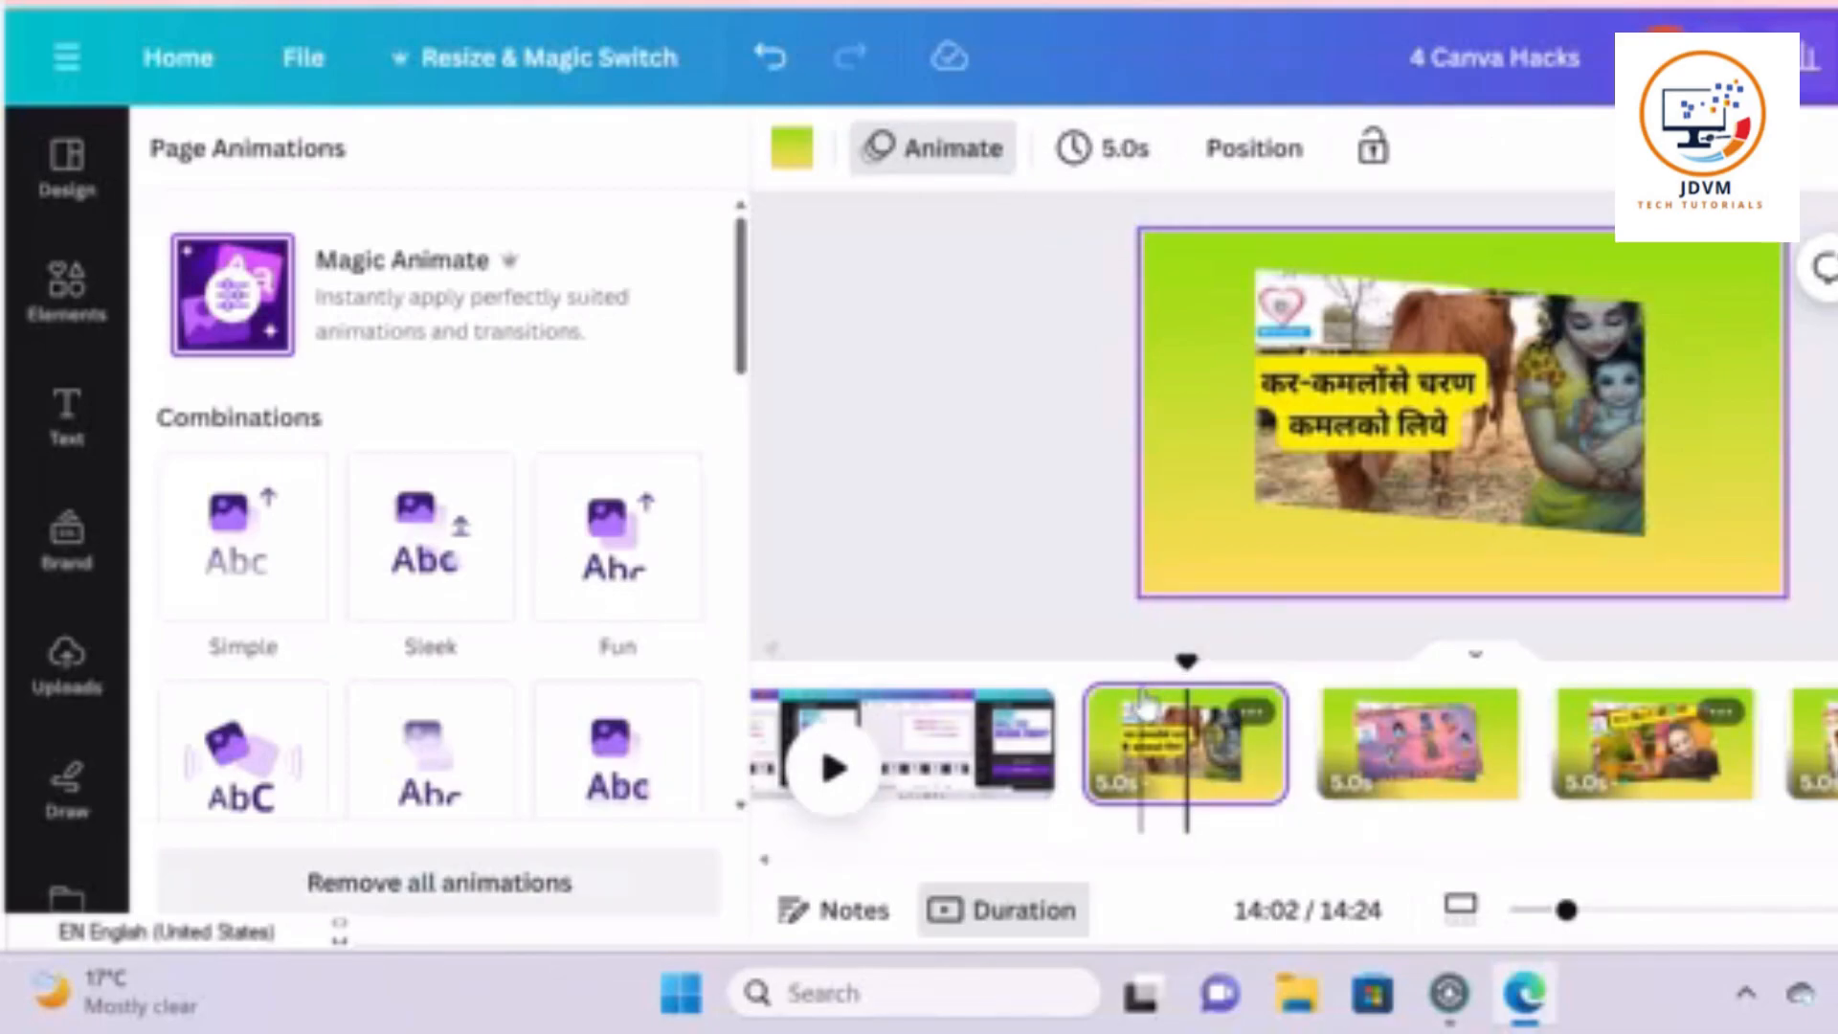
pyautogui.click(1108, 149)
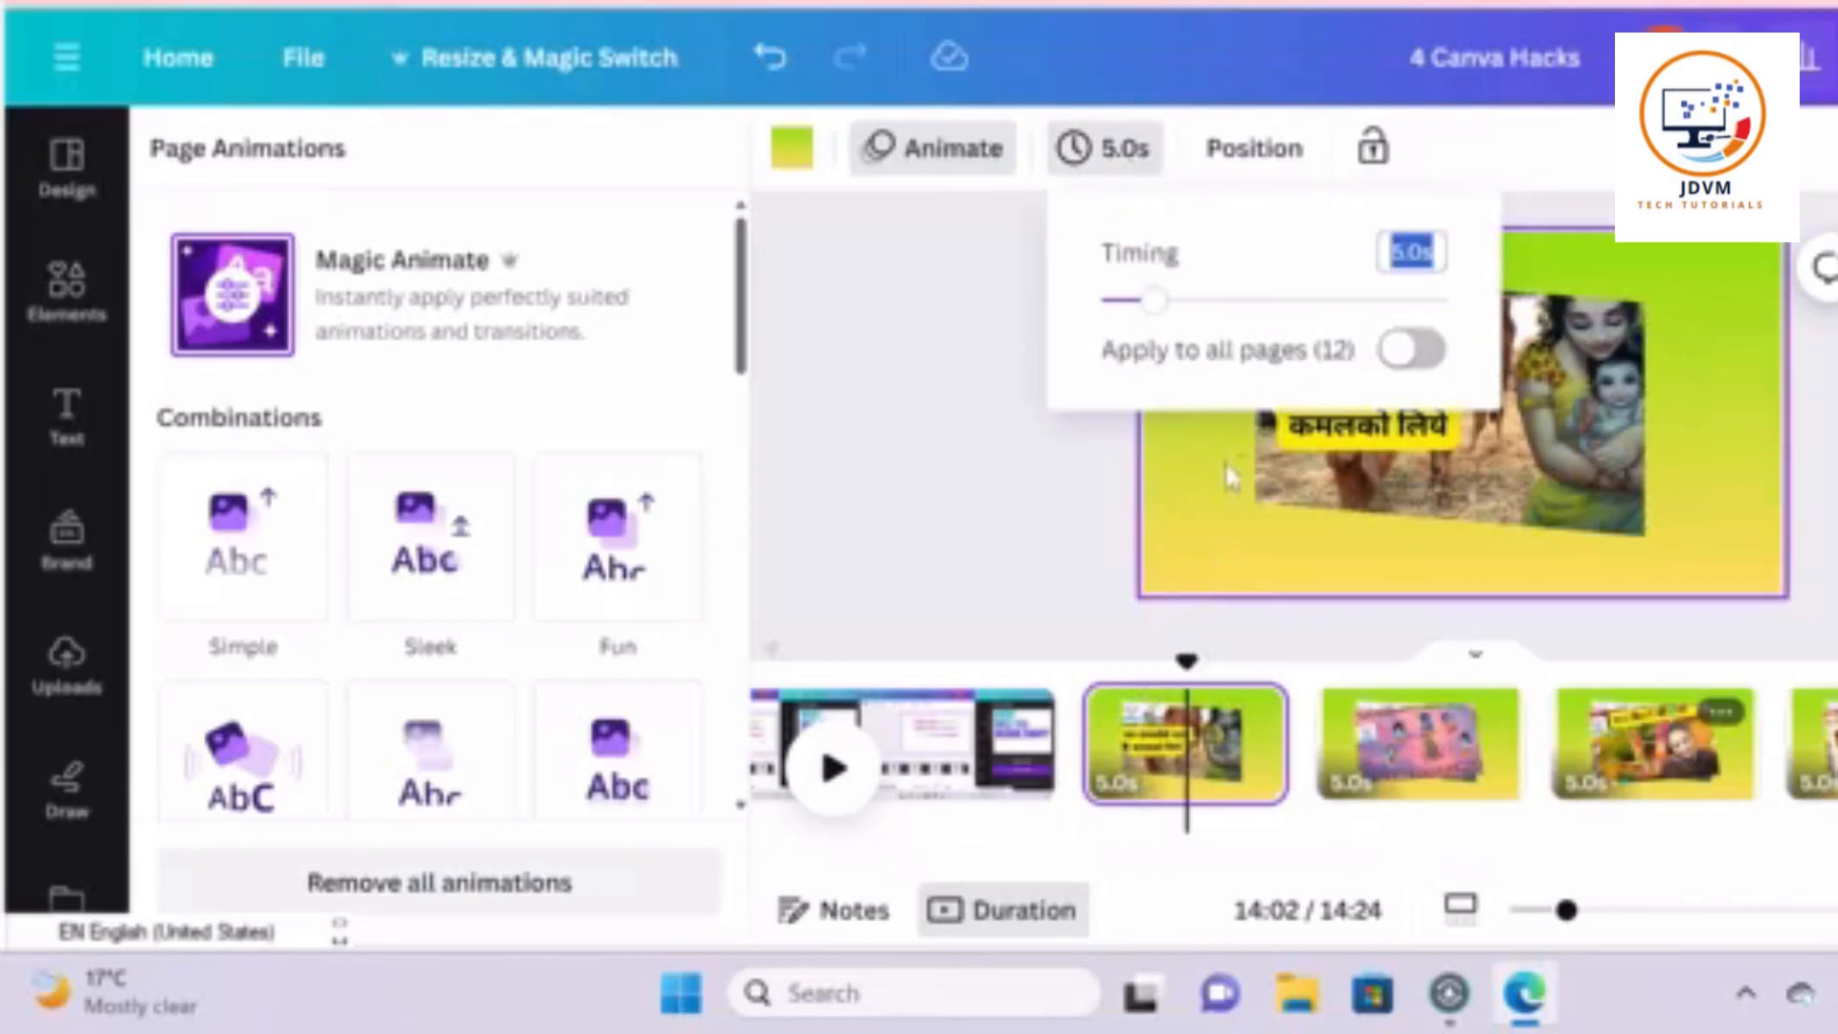
pyautogui.press('BackSpace')
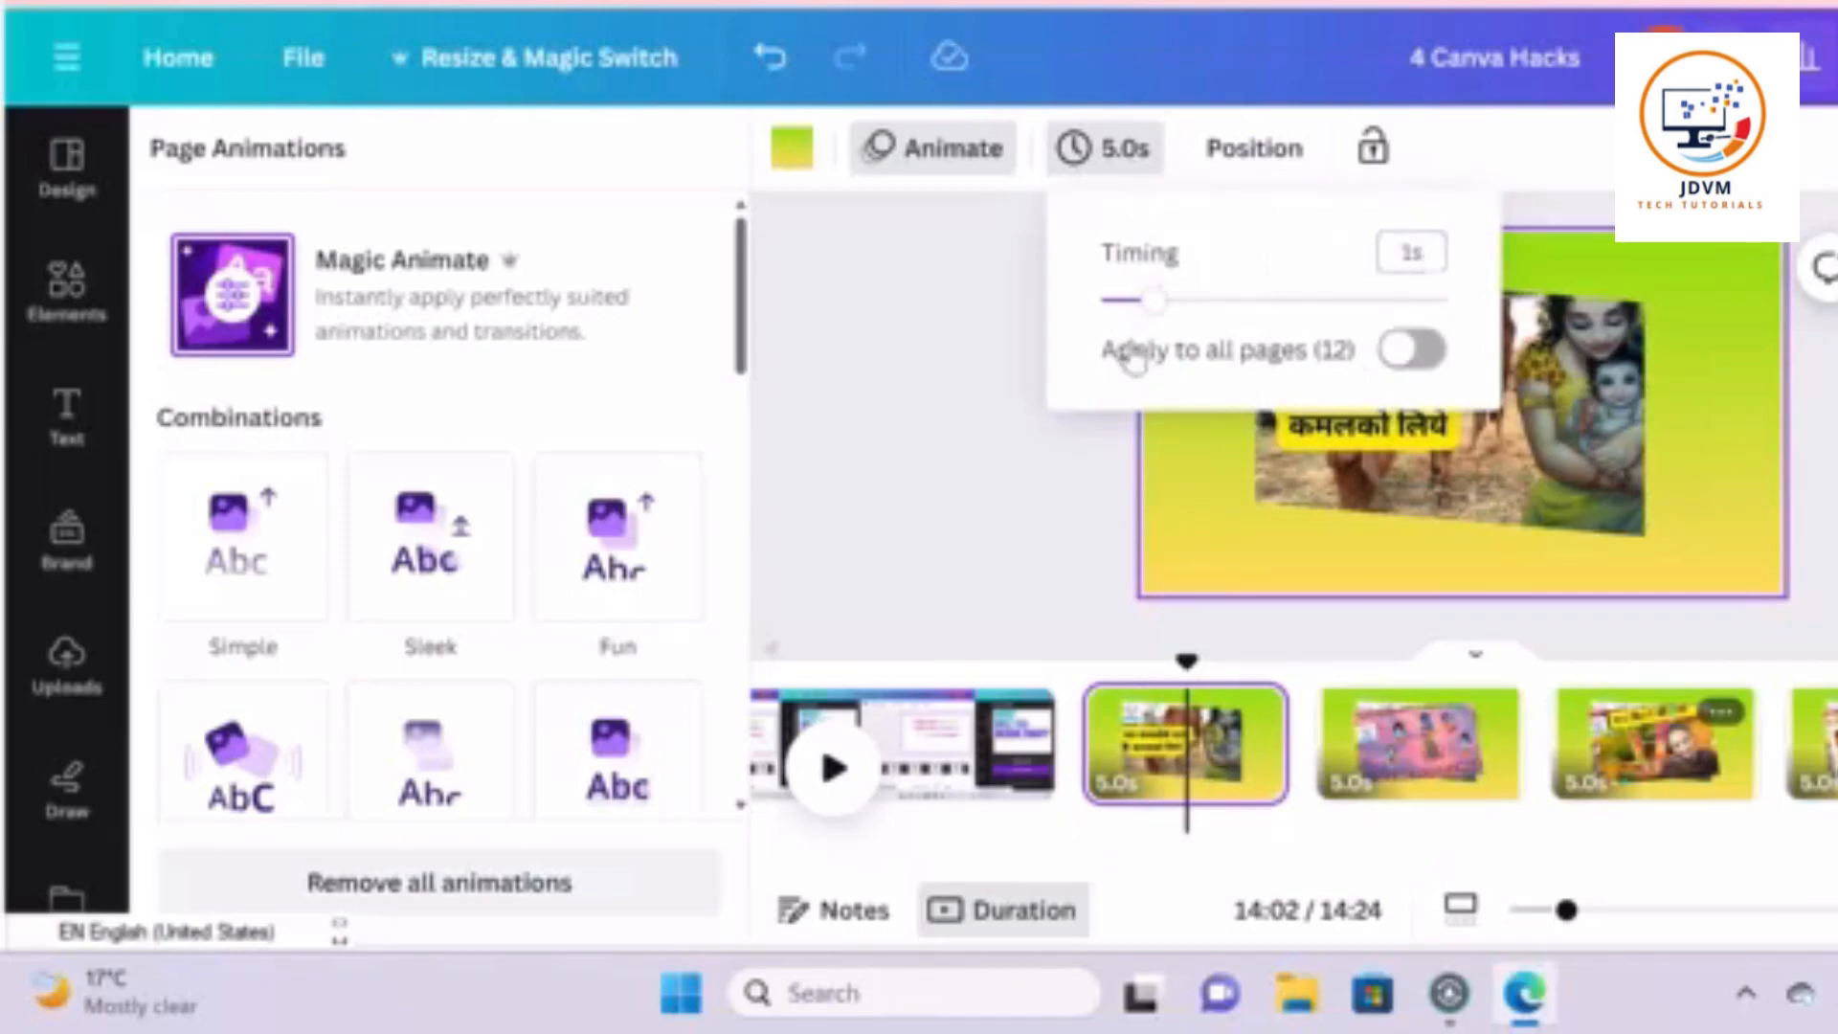
pyautogui.click(1083, 483)
# Shorten the cow picture page's duration to 1.0 s
pyautogui.click(1164, 737)
pyautogui.click(1129, 162)
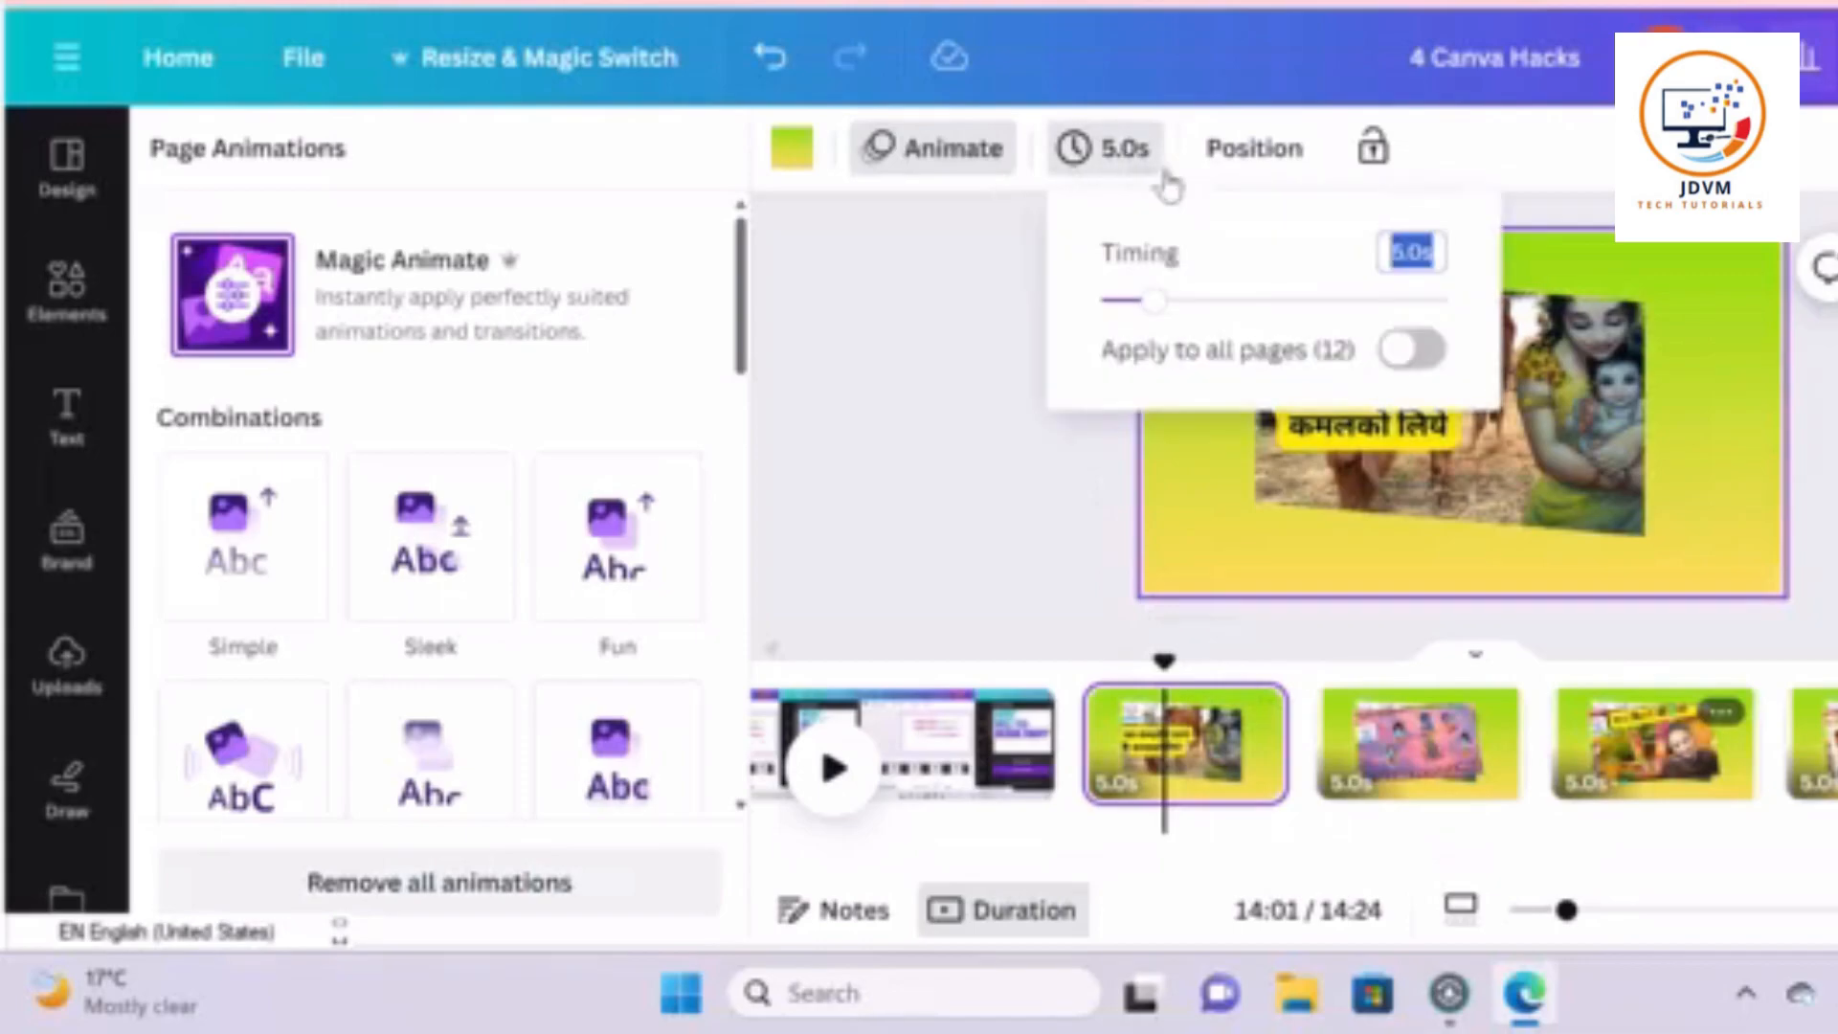
pyautogui.moveTo(1175, 307); pyautogui.dragTo(1112, 302)
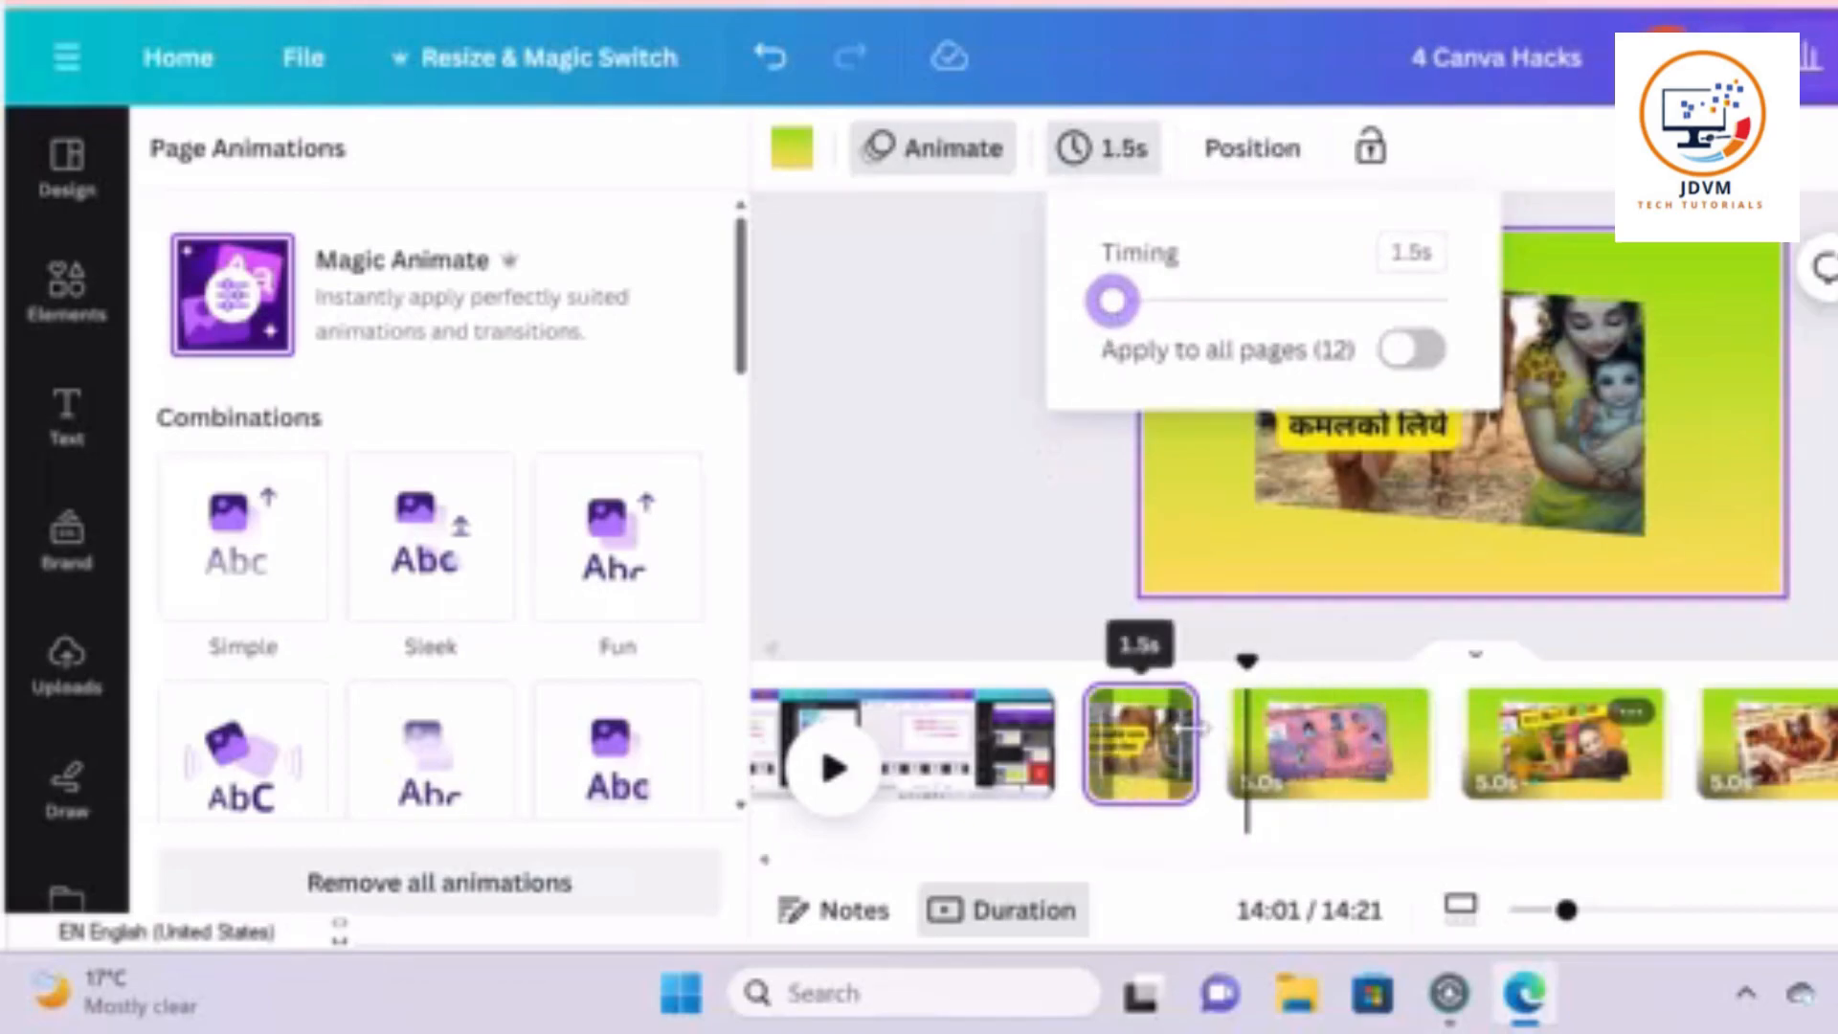
pyautogui.moveTo(1174, 768); pyautogui.dragTo(1176, 770)
# Shorten the pink picture and Holi picture pages to 1.0 s each and the beige picture page to 1.5 s
pyautogui.moveTo(1424, 766); pyautogui.dragTo(1247, 789)
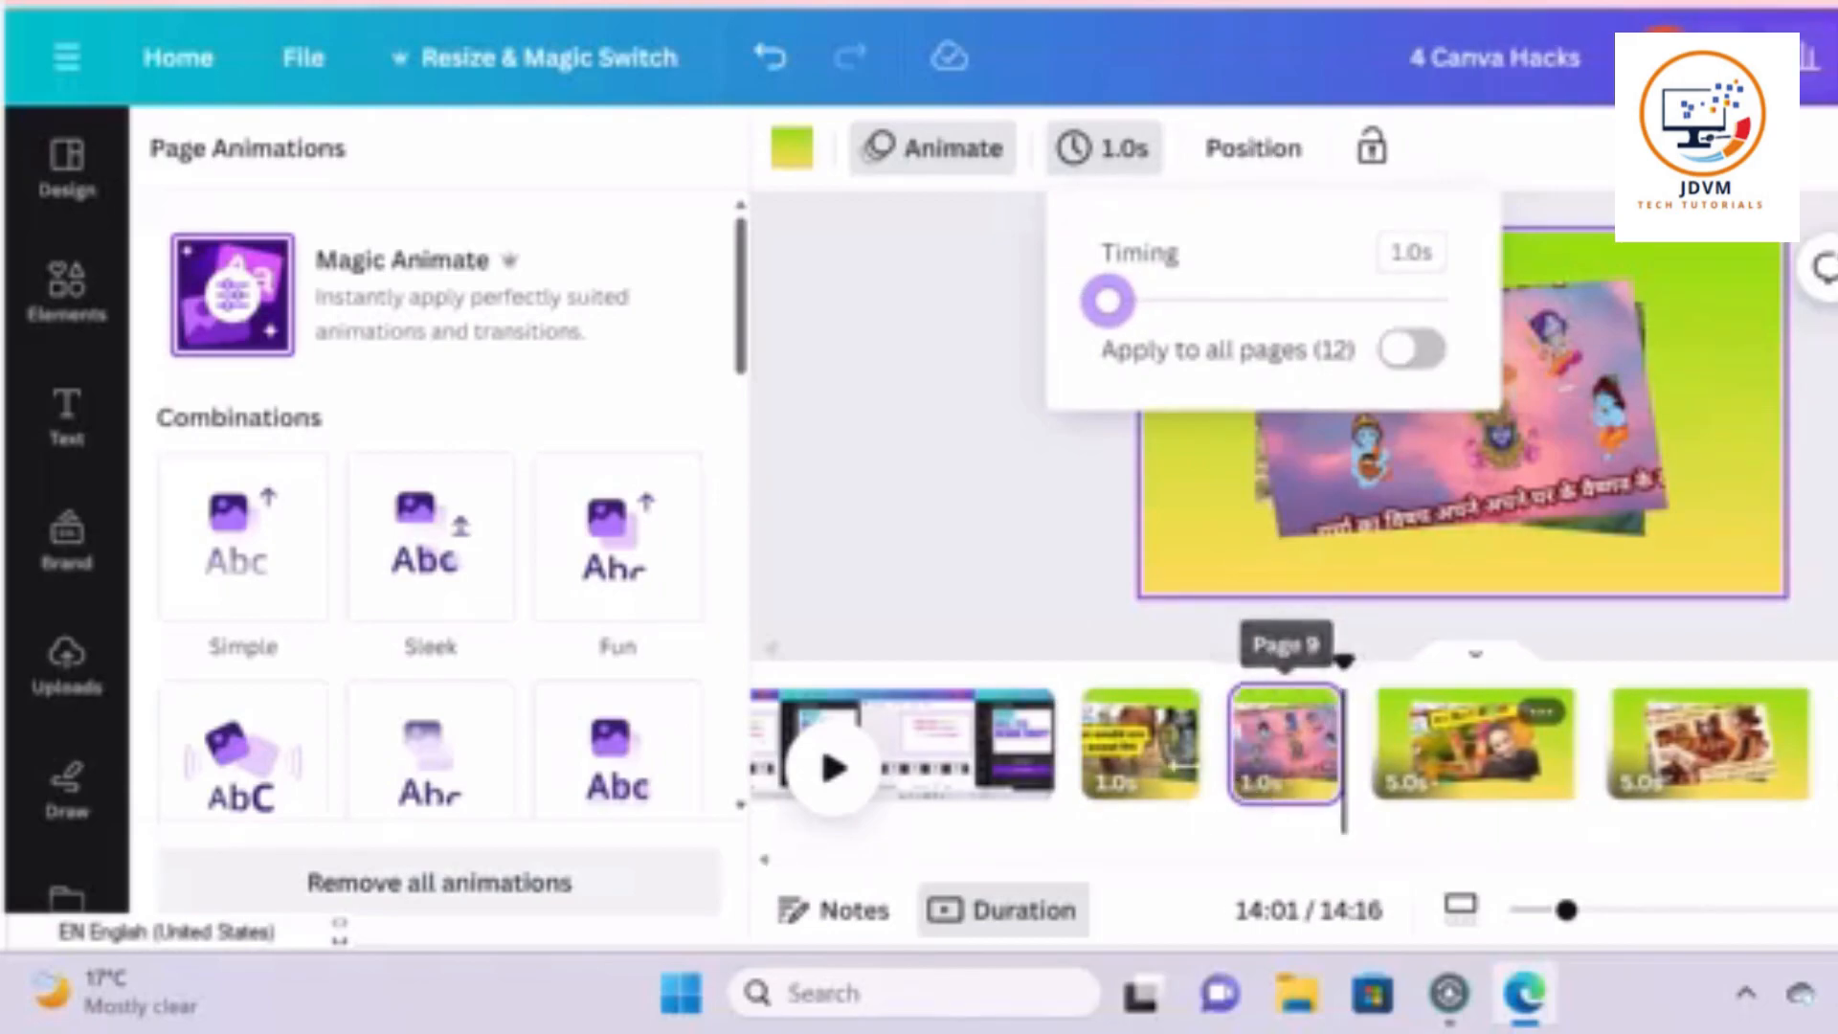
pyautogui.click(1426, 766)
pyautogui.moveTo(1470, 766); pyautogui.dragTo(1413, 767)
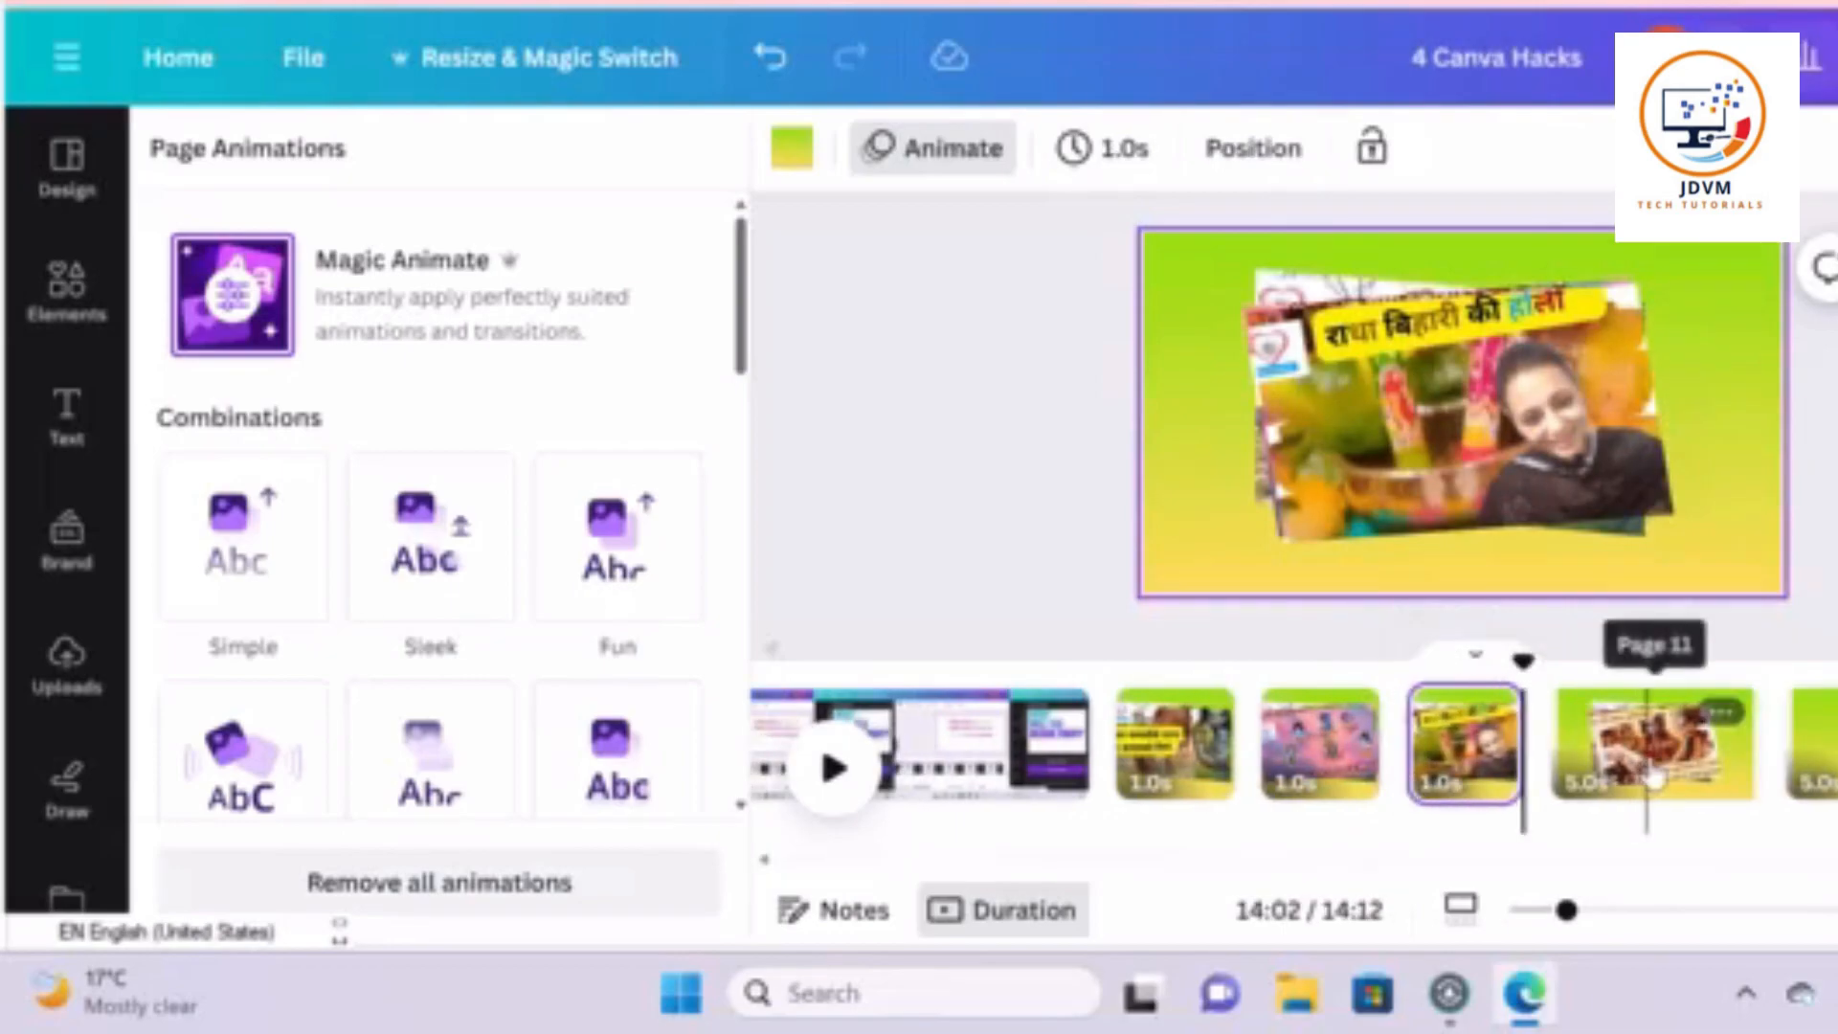
pyautogui.click(1648, 747)
pyautogui.moveTo(1752, 739); pyautogui.dragTo(1589, 739)
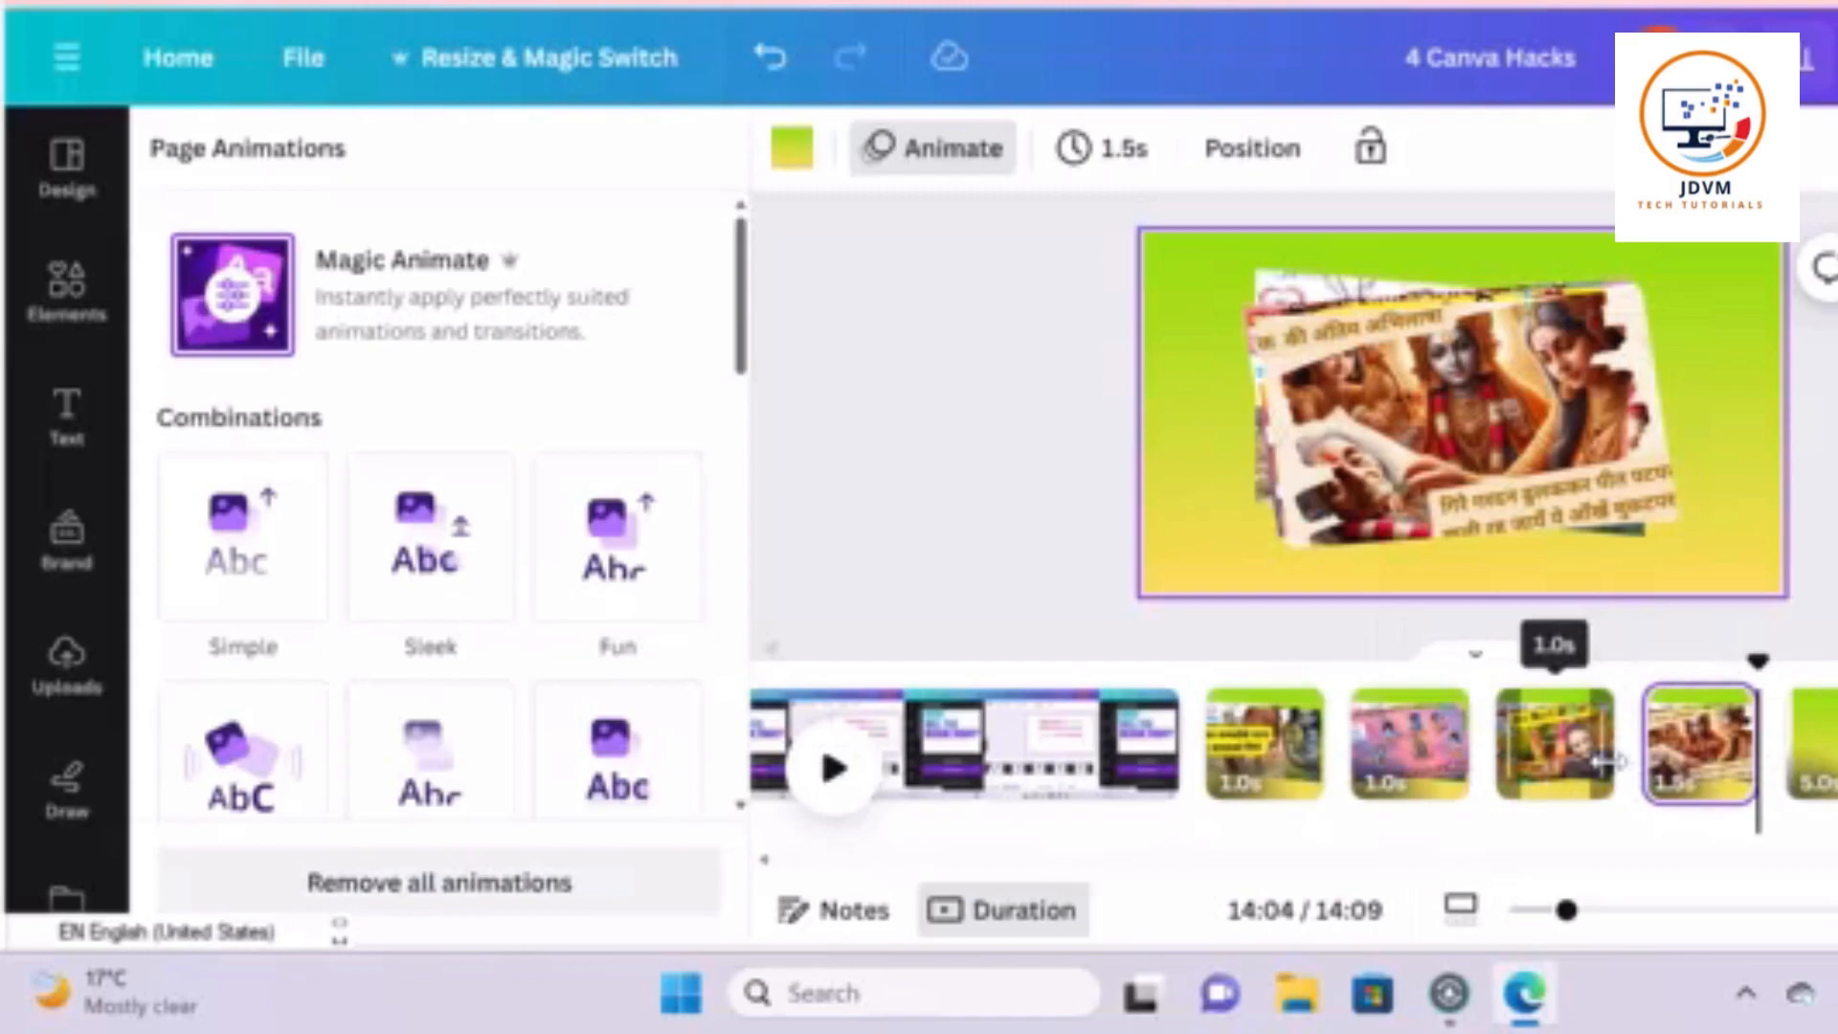
# Preview the shortened photo pages, playing from the end of the video page and again from the Holi page
pyautogui.click(1134, 756)
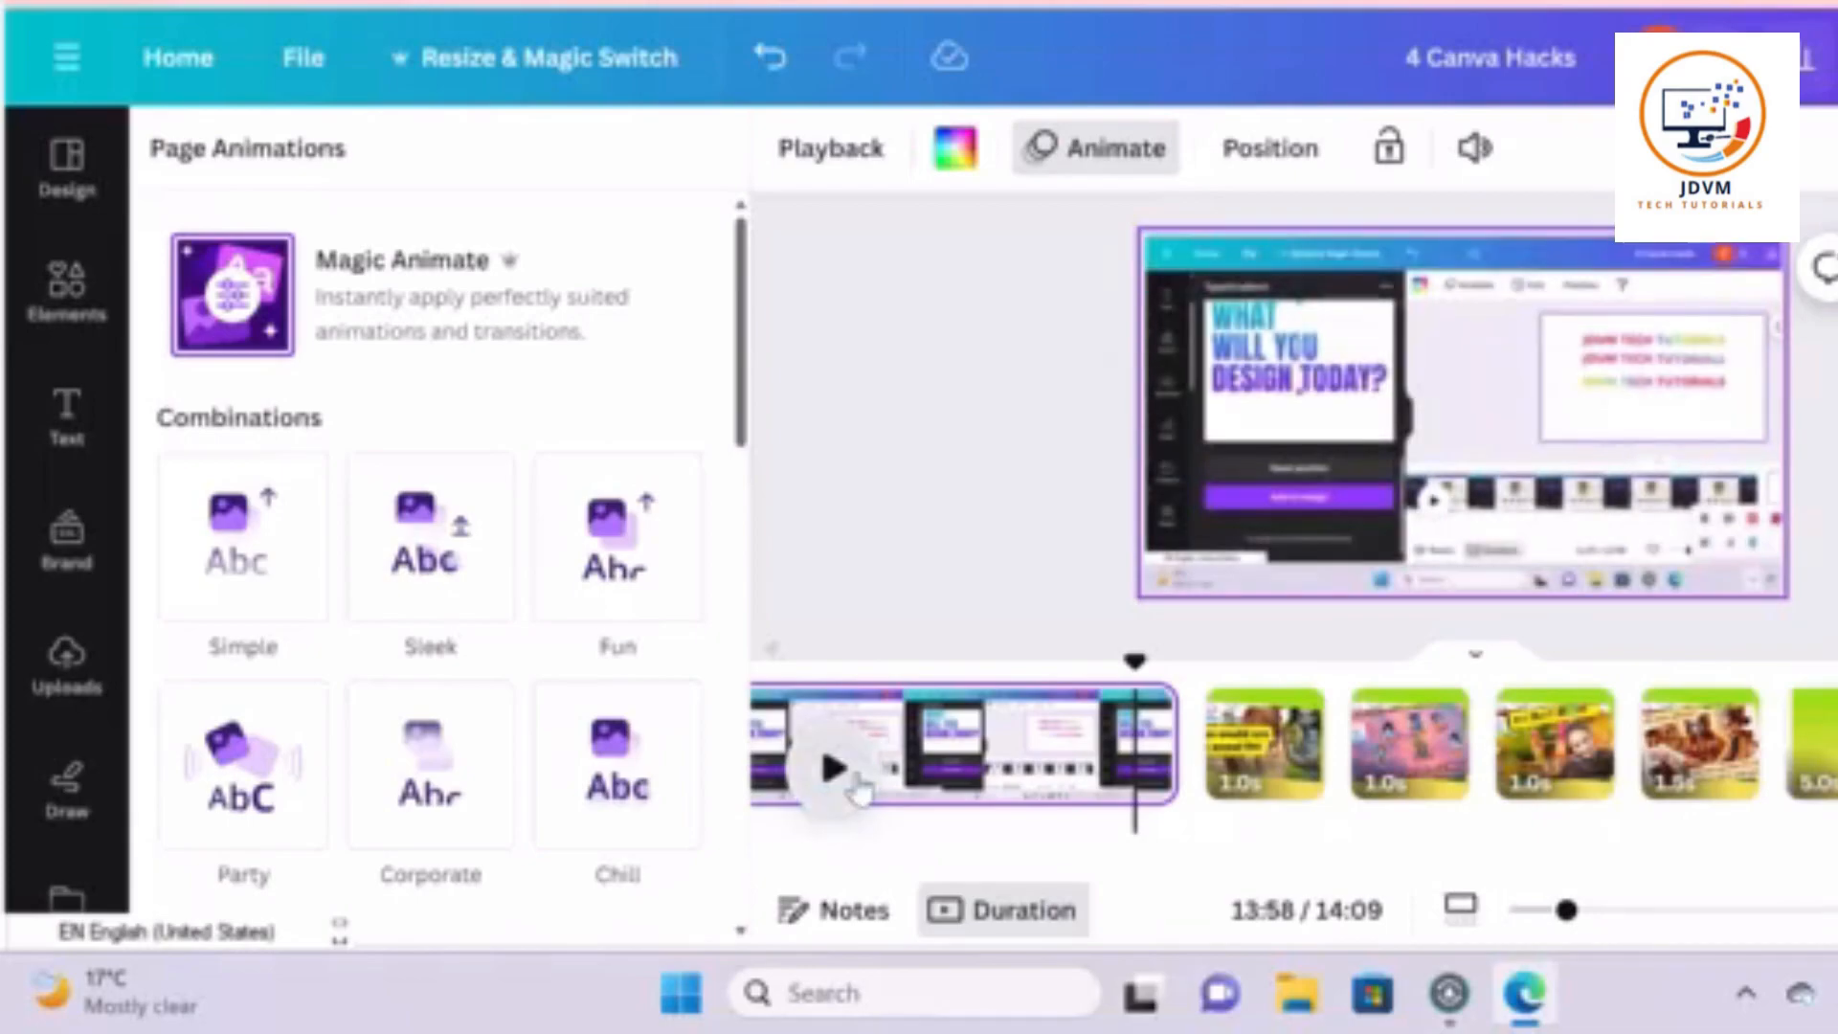
pyautogui.click(855, 779)
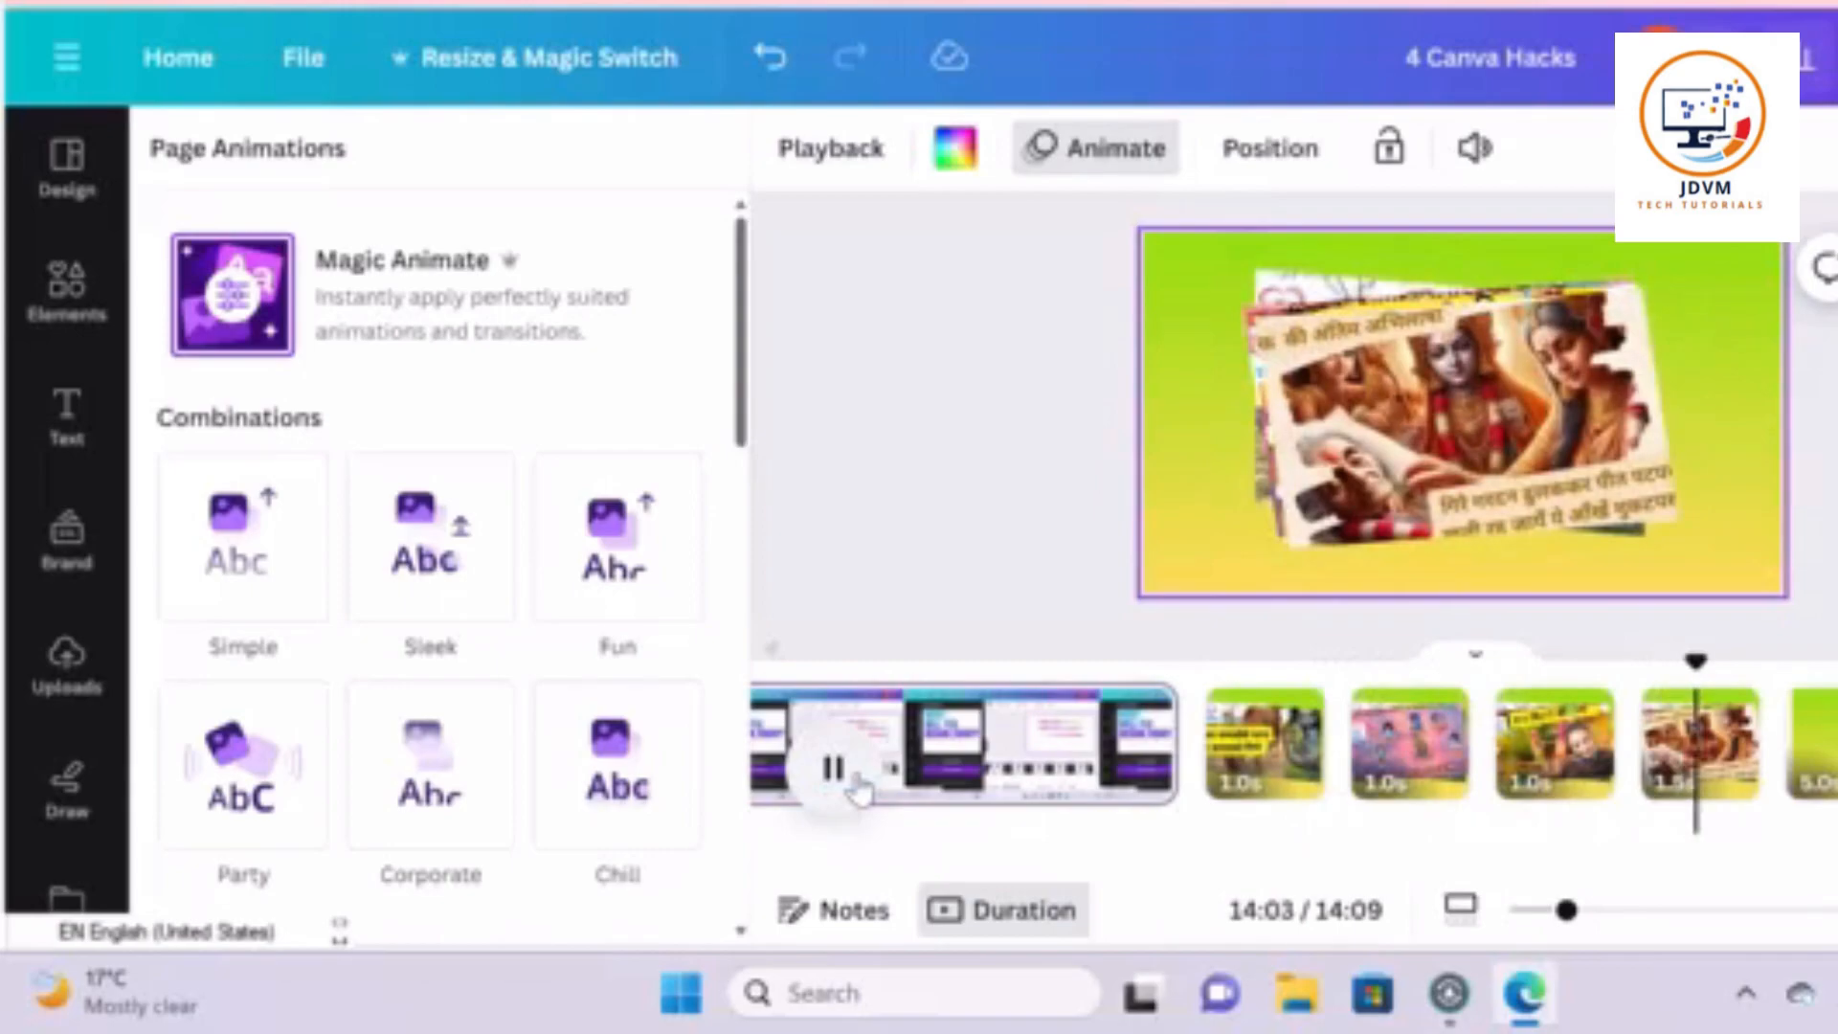
pyautogui.click(855, 775)
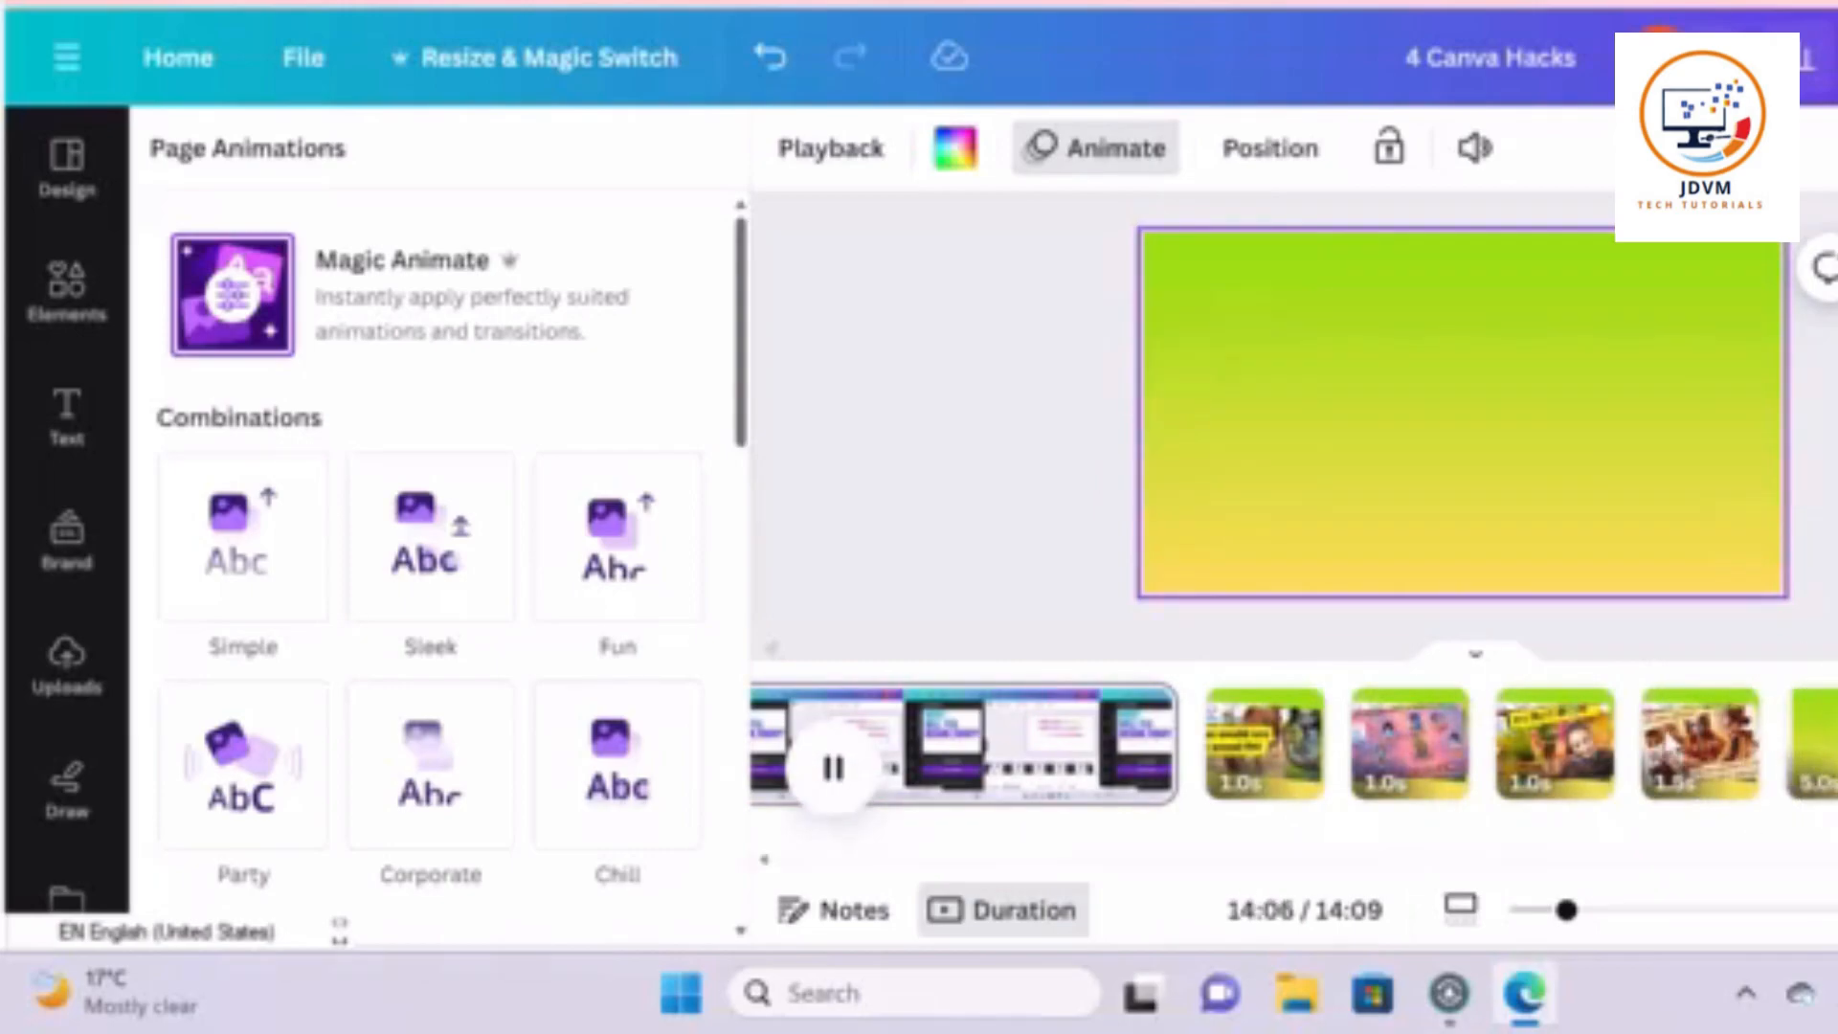
pyautogui.click(1701, 783)
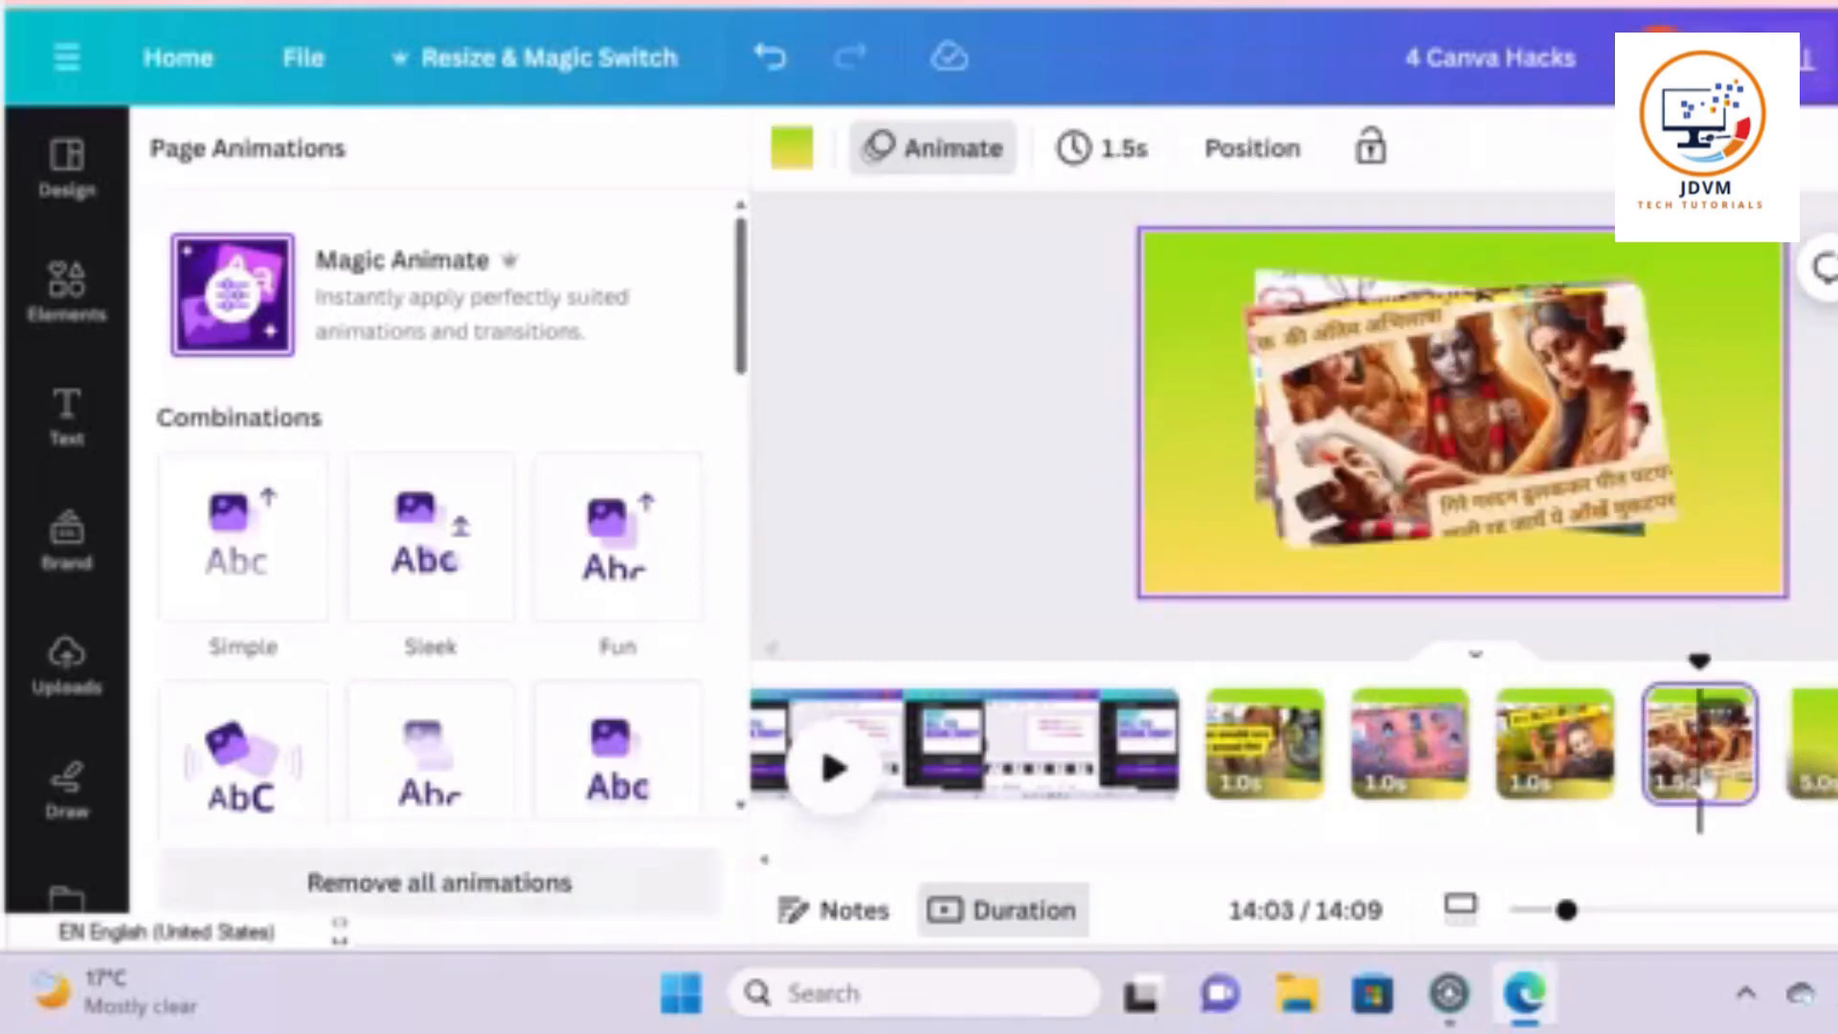
pyautogui.click(1529, 794)
pyautogui.click(862, 780)
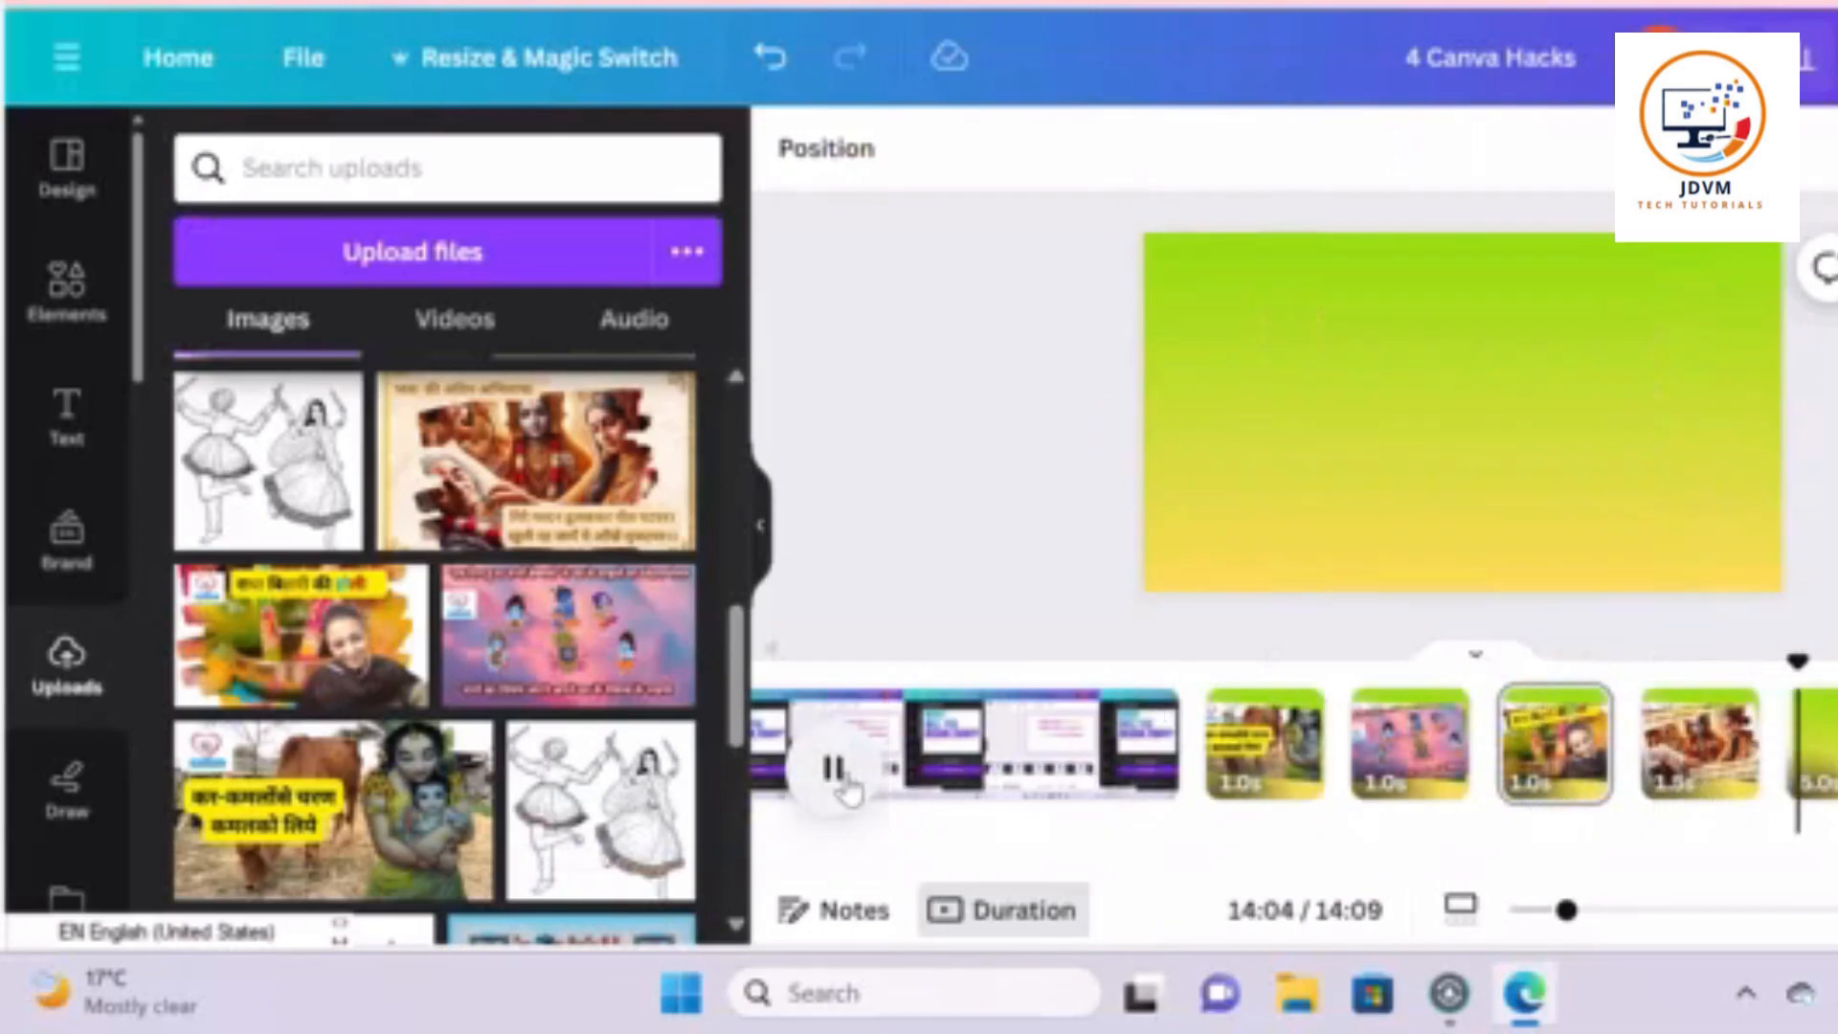
# Copy the four photo pages together and paste them after the beige picture page
pyautogui.click(1286, 756)
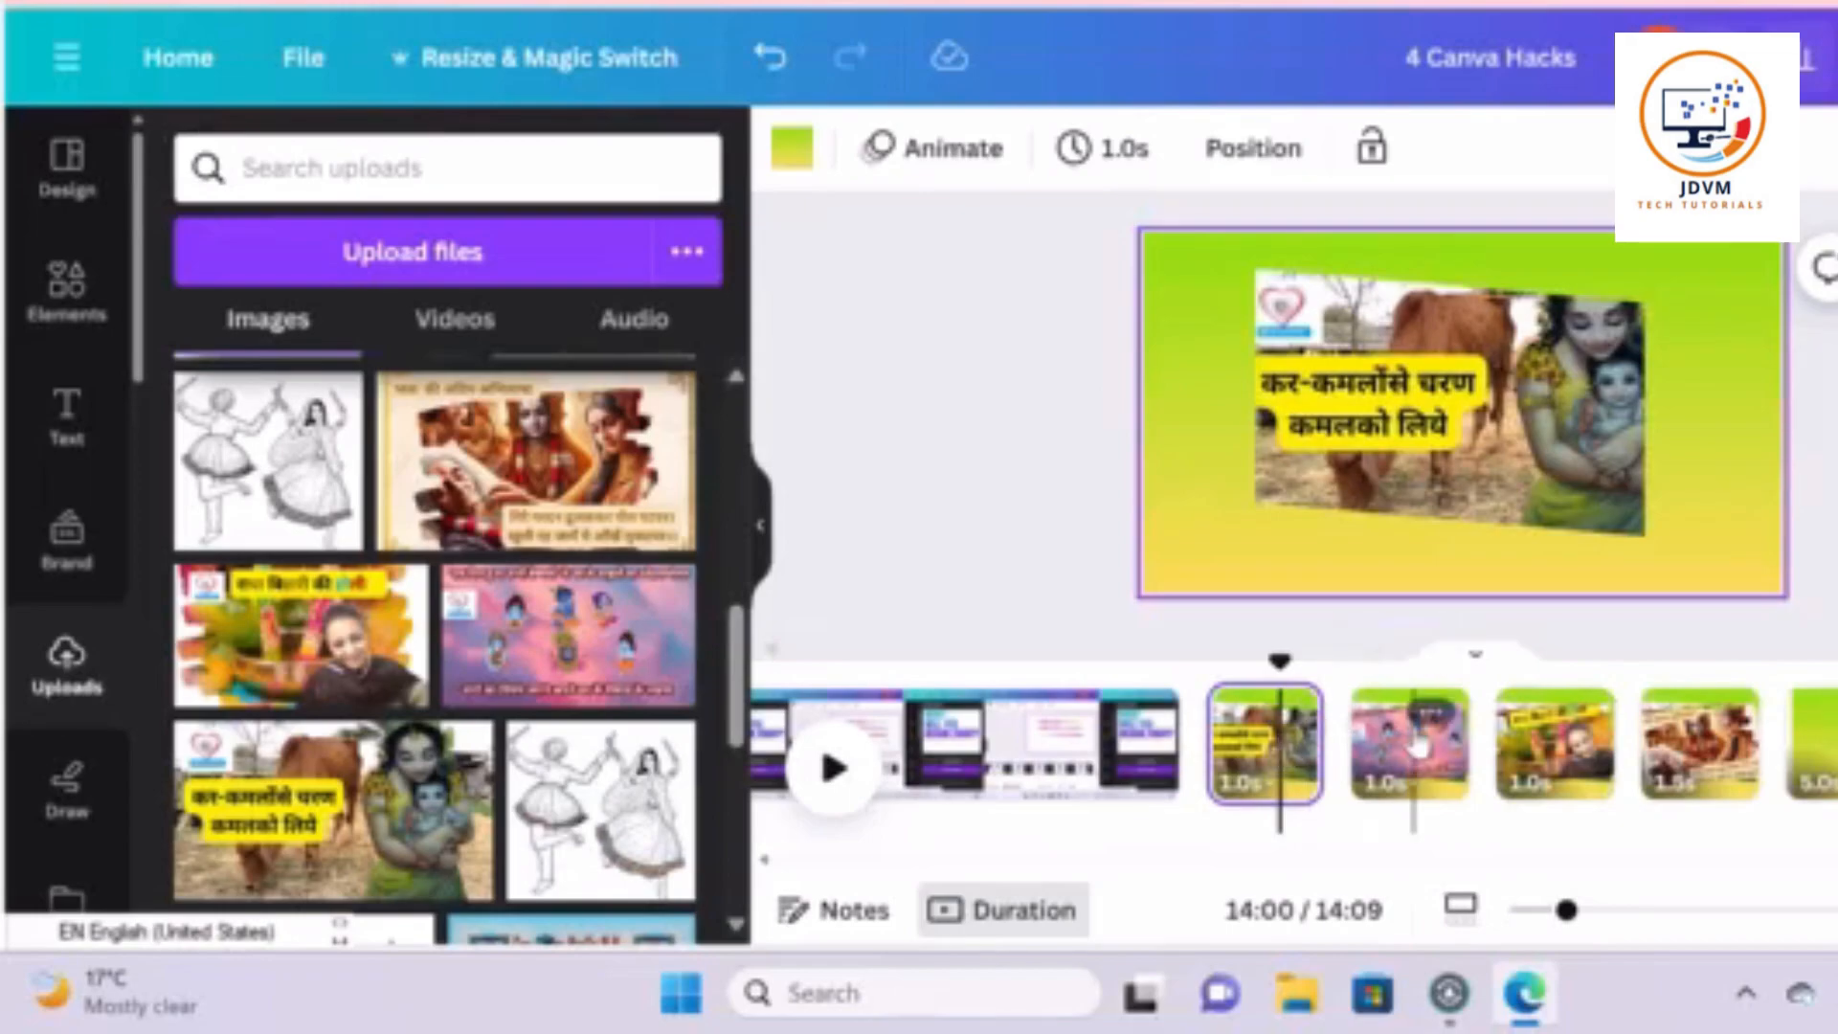
pyautogui.keyDown('shift'); pyautogui.click(1429, 775); pyautogui.keyUp('shift')
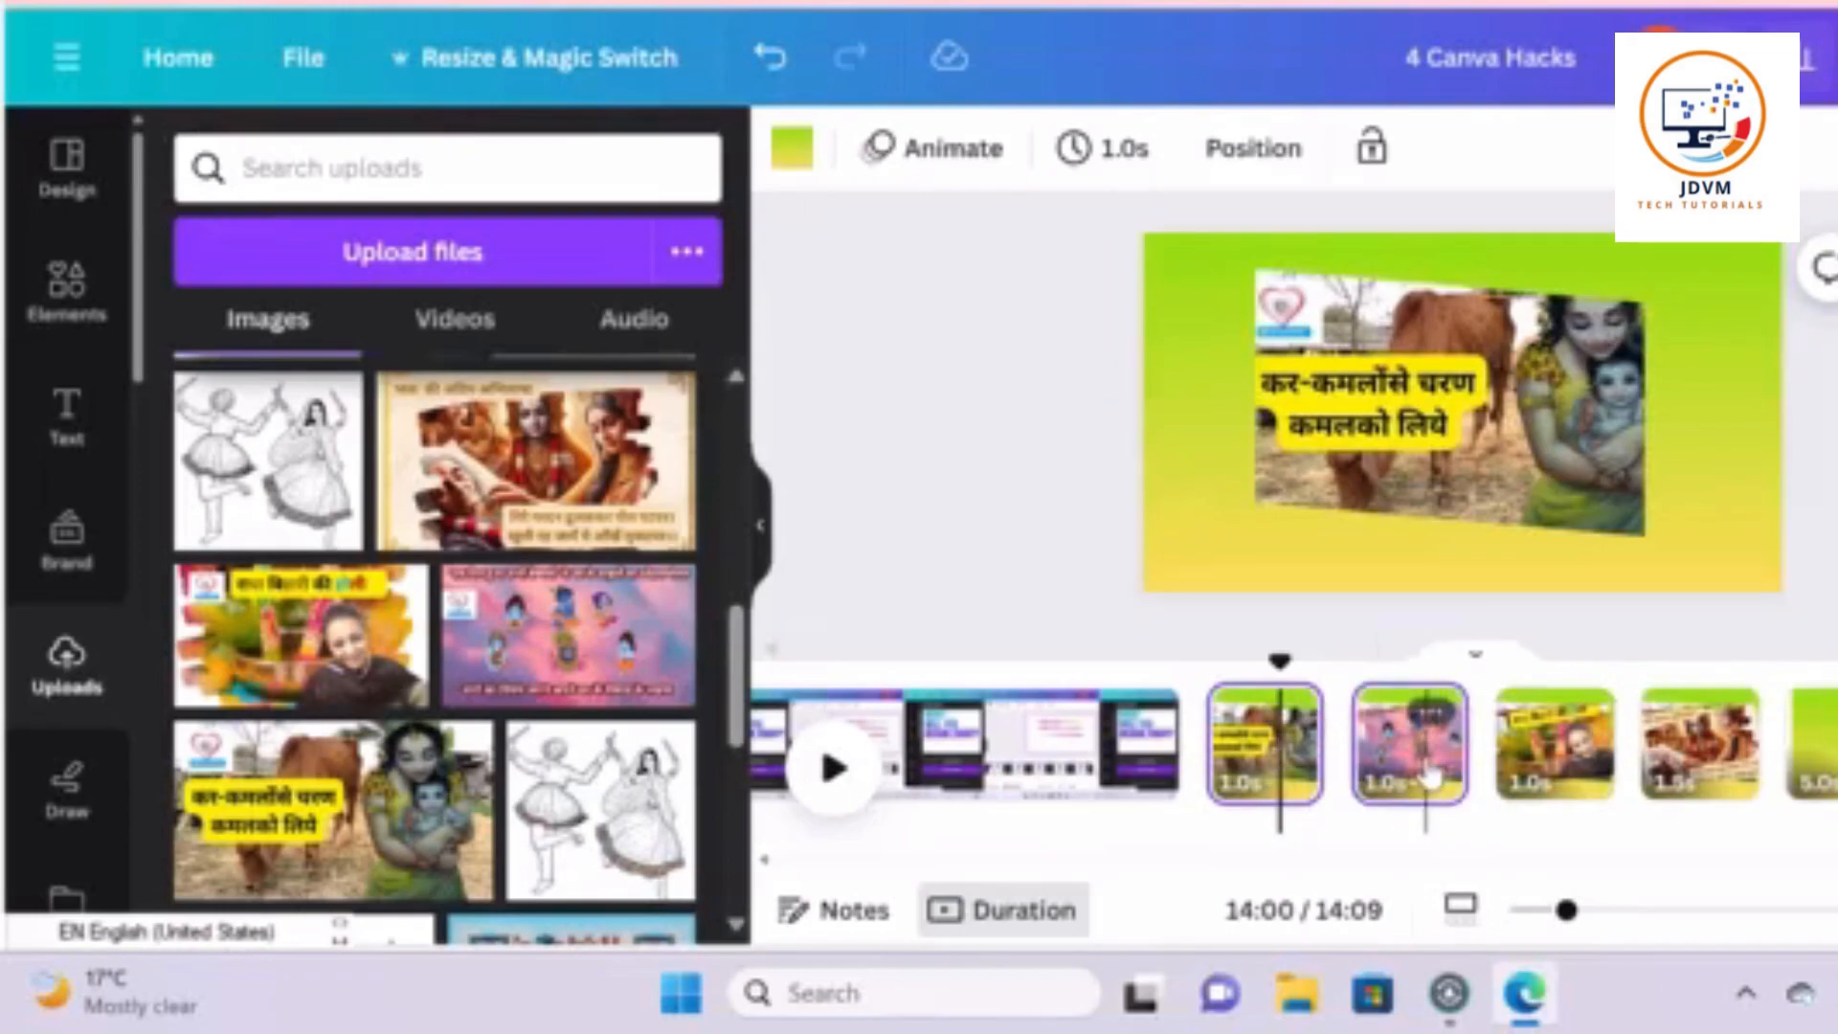
pyautogui.keyDown('shift'); pyautogui.click(1550, 761); pyautogui.keyUp('shift')
pyautogui.keyDown('shift'); pyautogui.click(1656, 756); pyautogui.keyUp('shift')
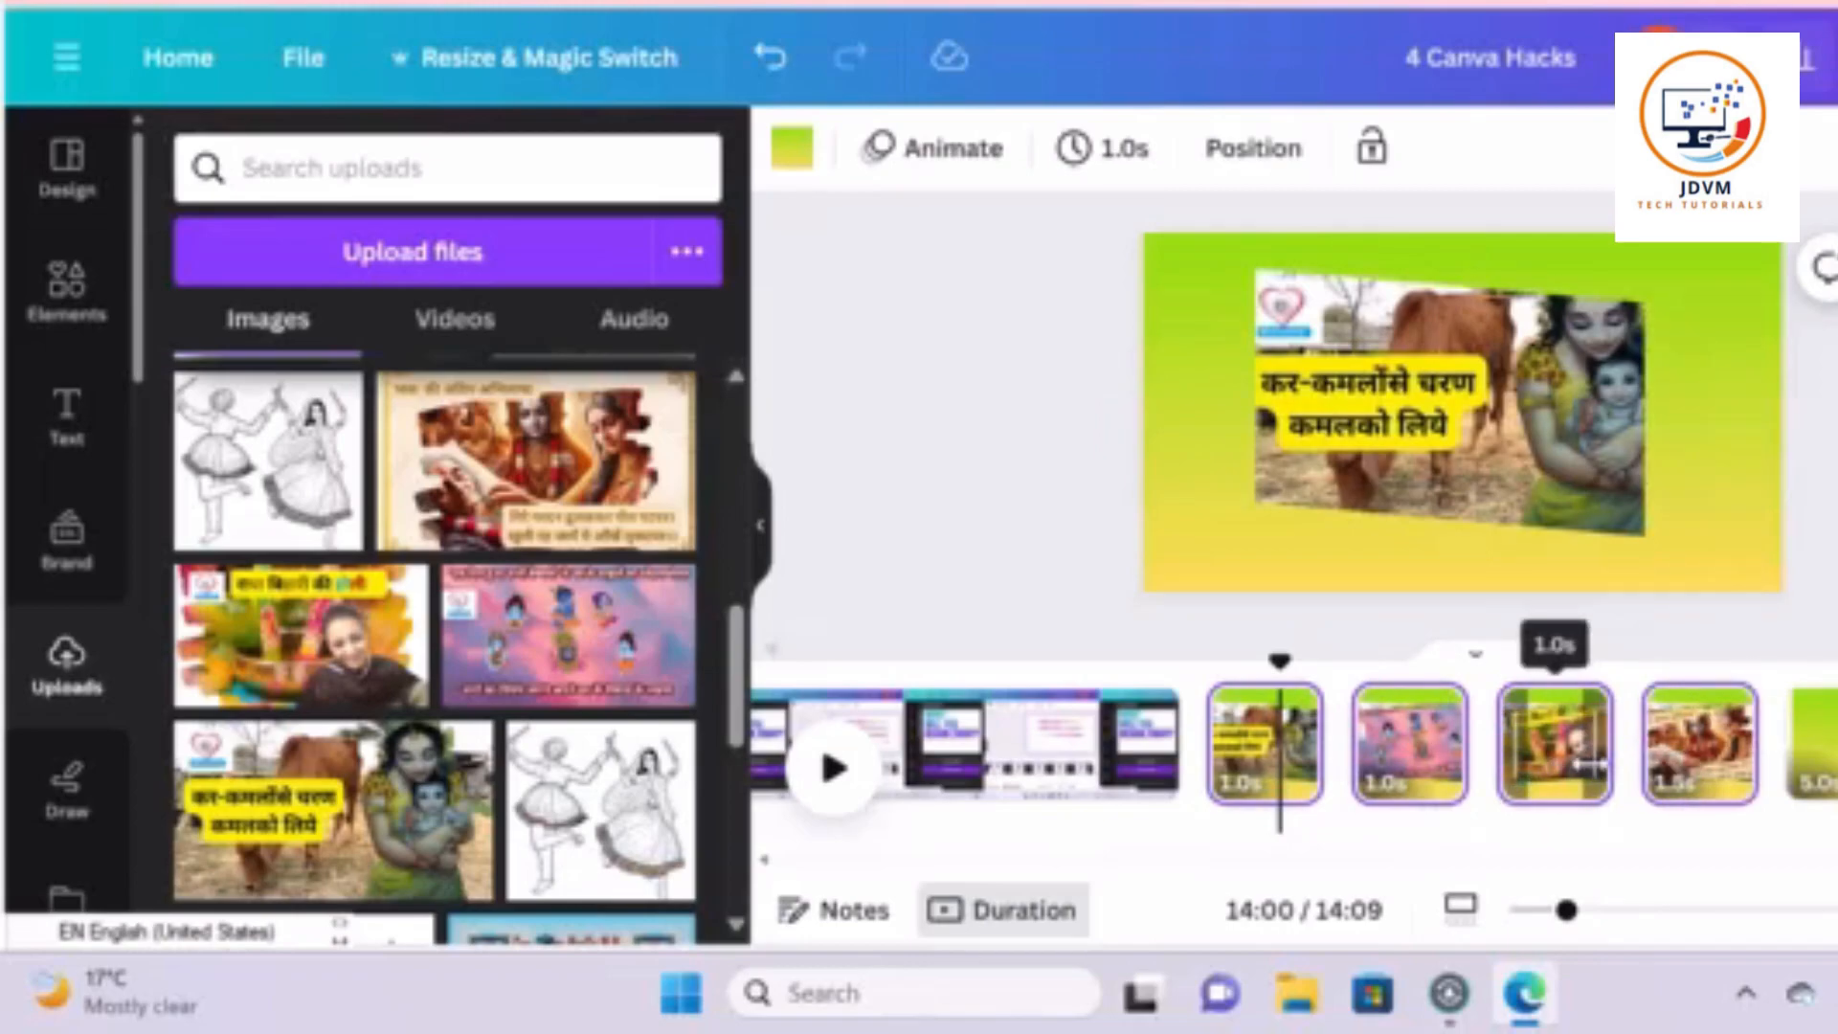
pyautogui.click(1704, 780)
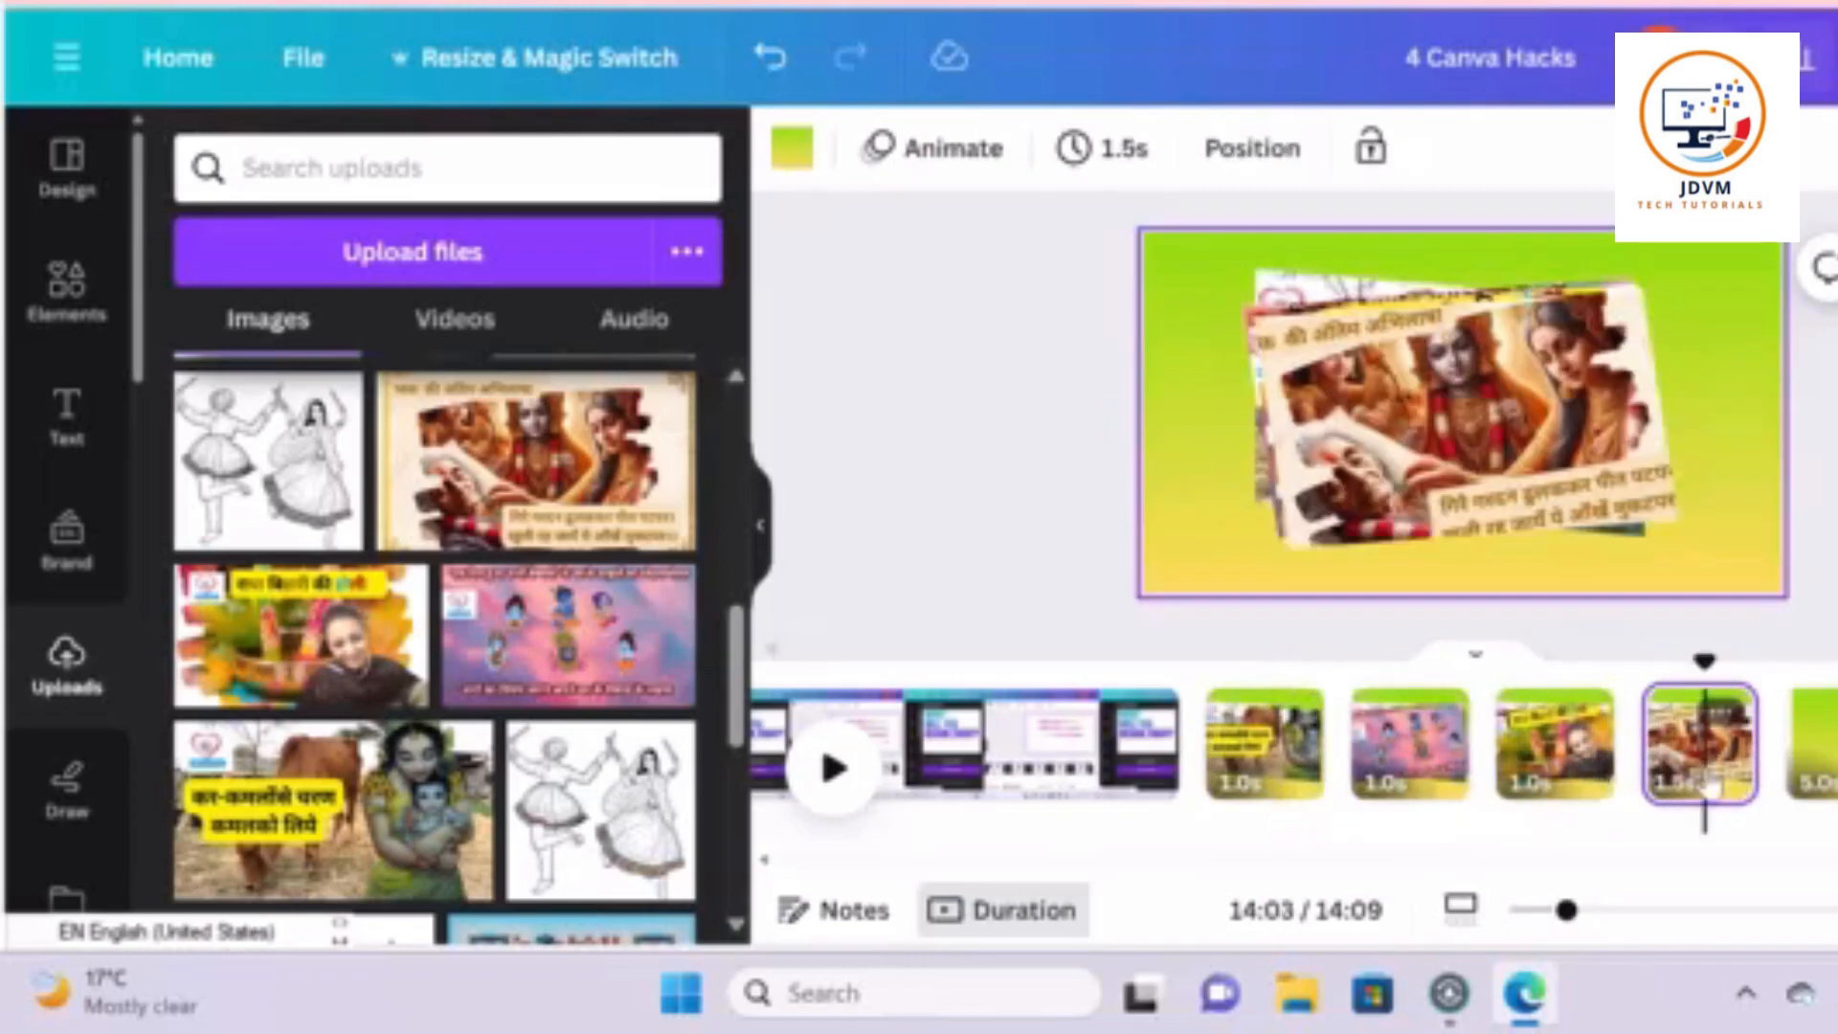
pyautogui.hotkey('ctrl', 'v')
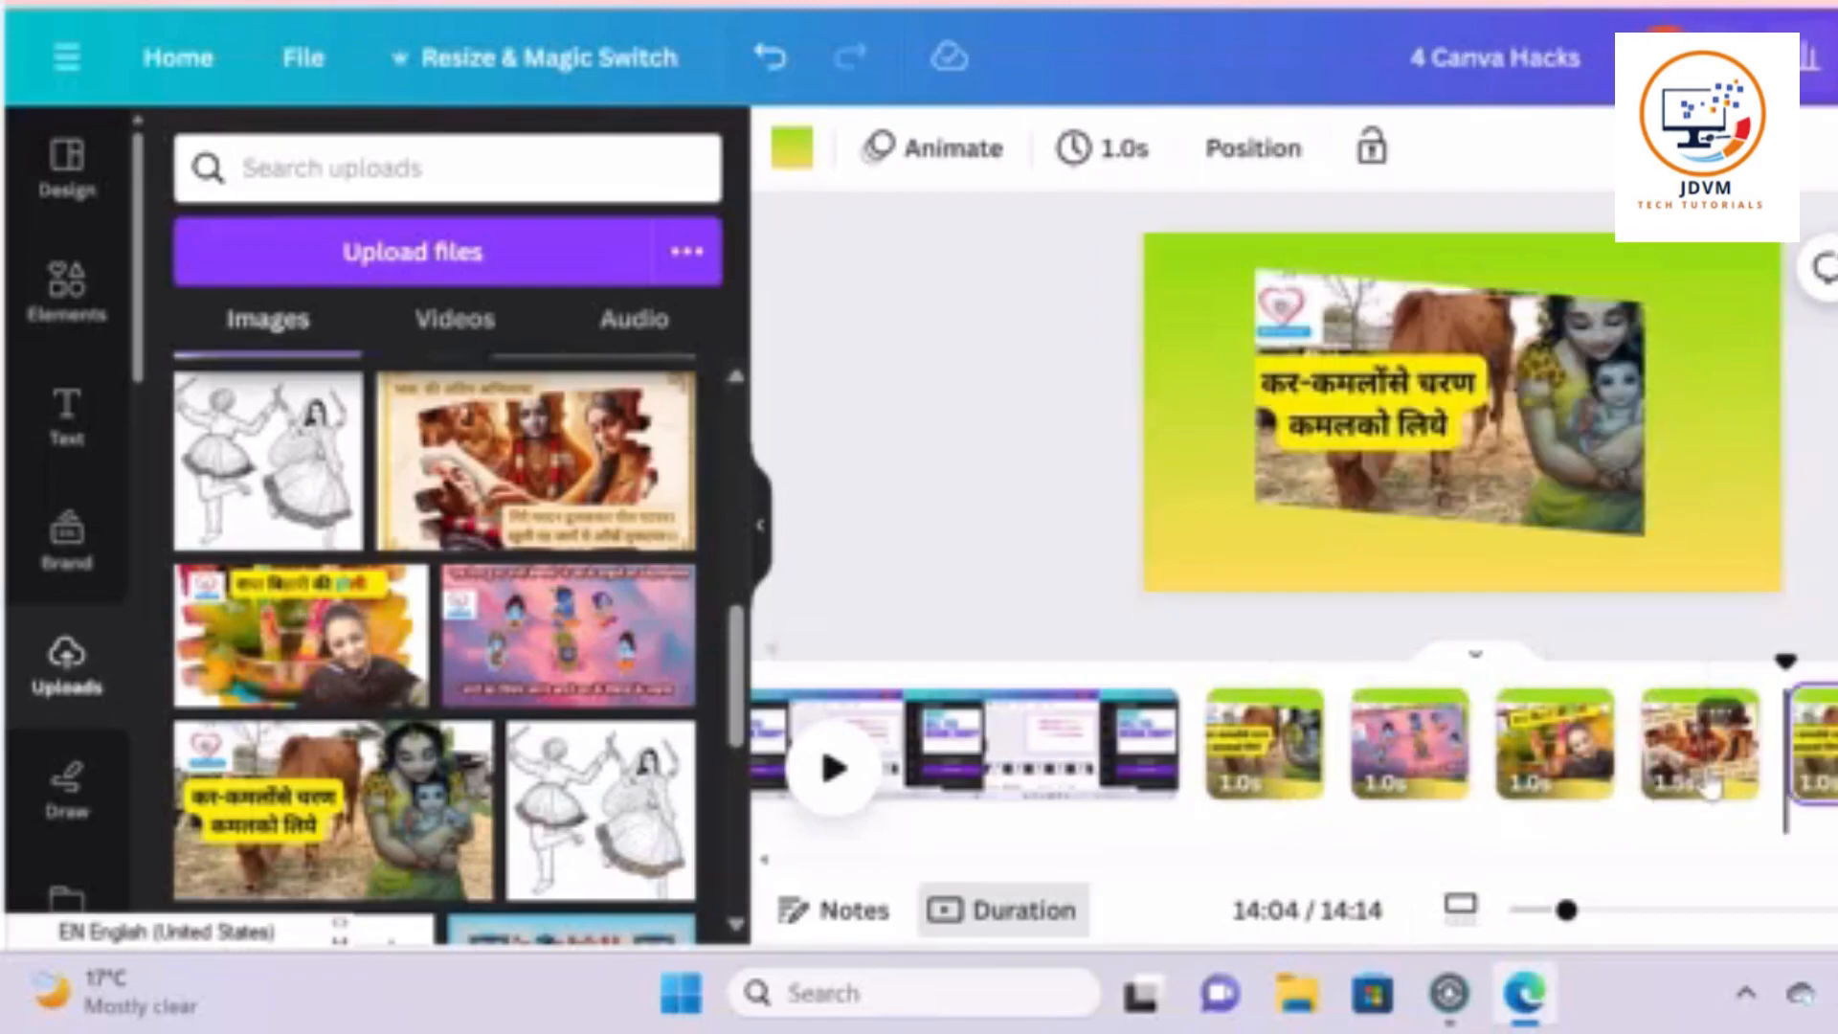
# Among the pasted pages, move the Holi page behind the beige page and the pink page behind the Holi page
pyautogui.hscroll(5, 1532, 766)
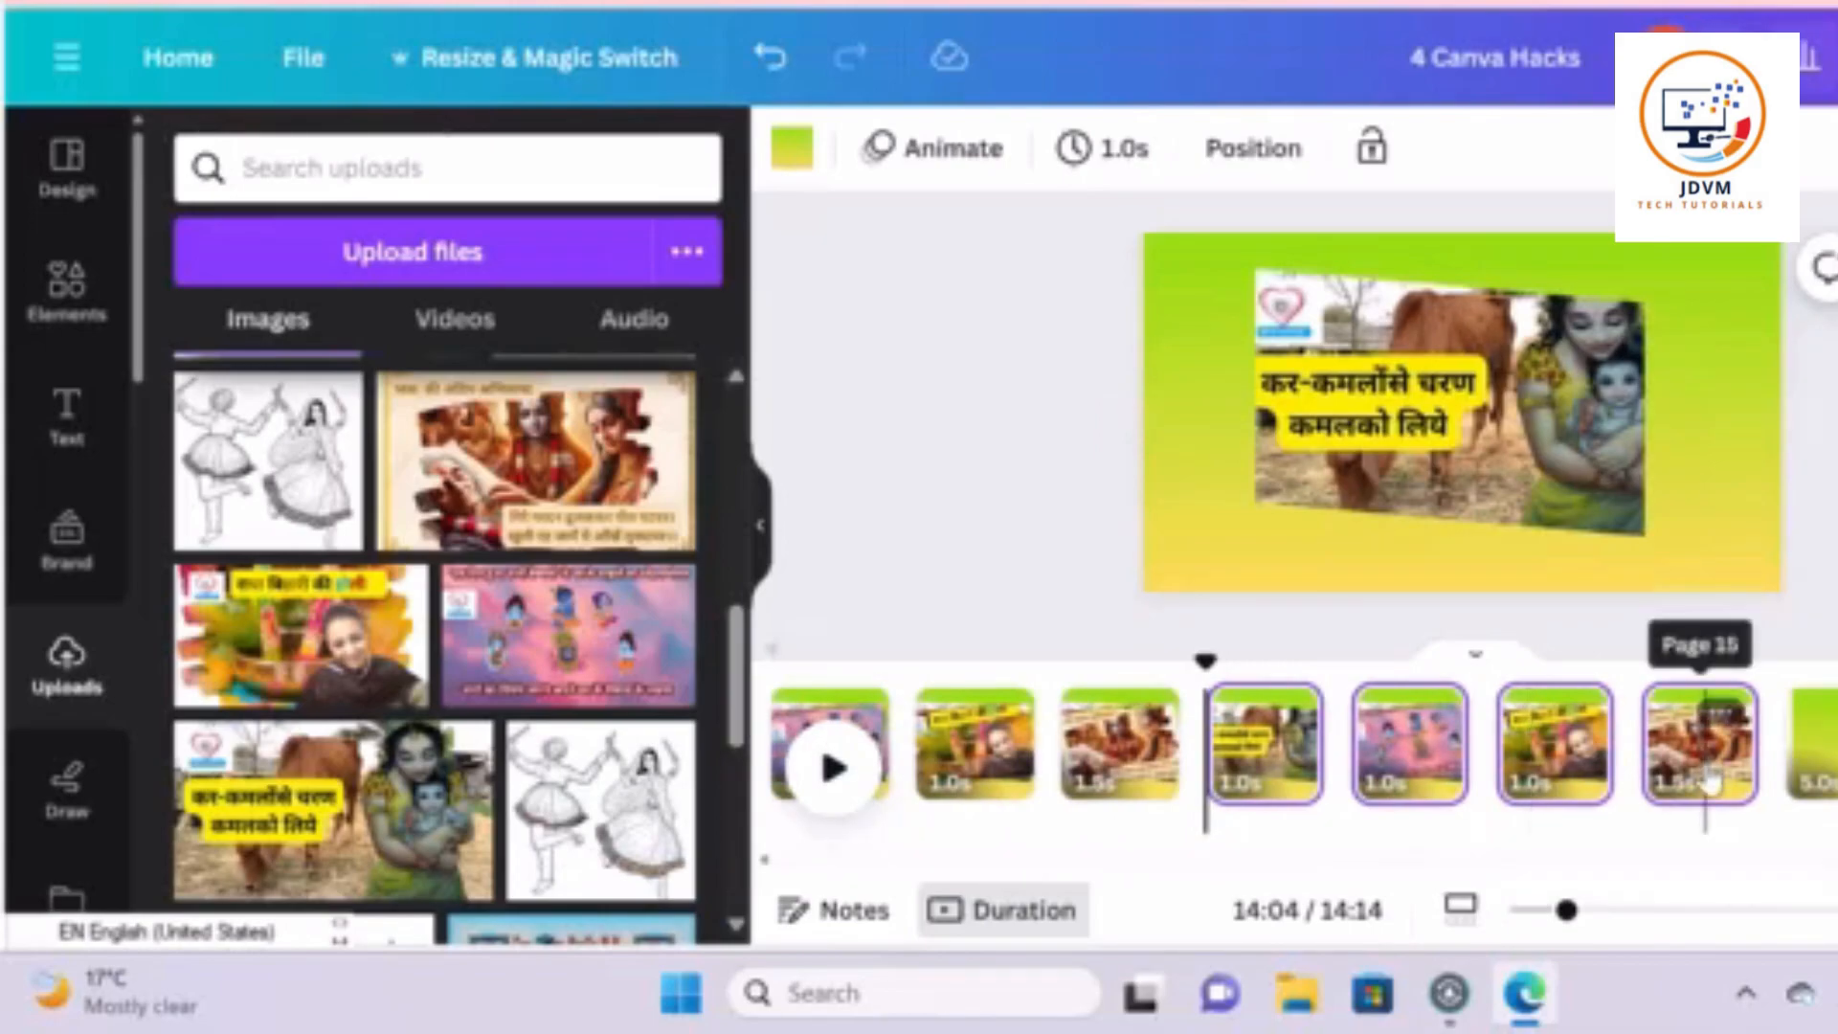
pyautogui.click(1582, 763)
pyautogui.moveTo(1582, 763); pyautogui.dragTo(1723, 751)
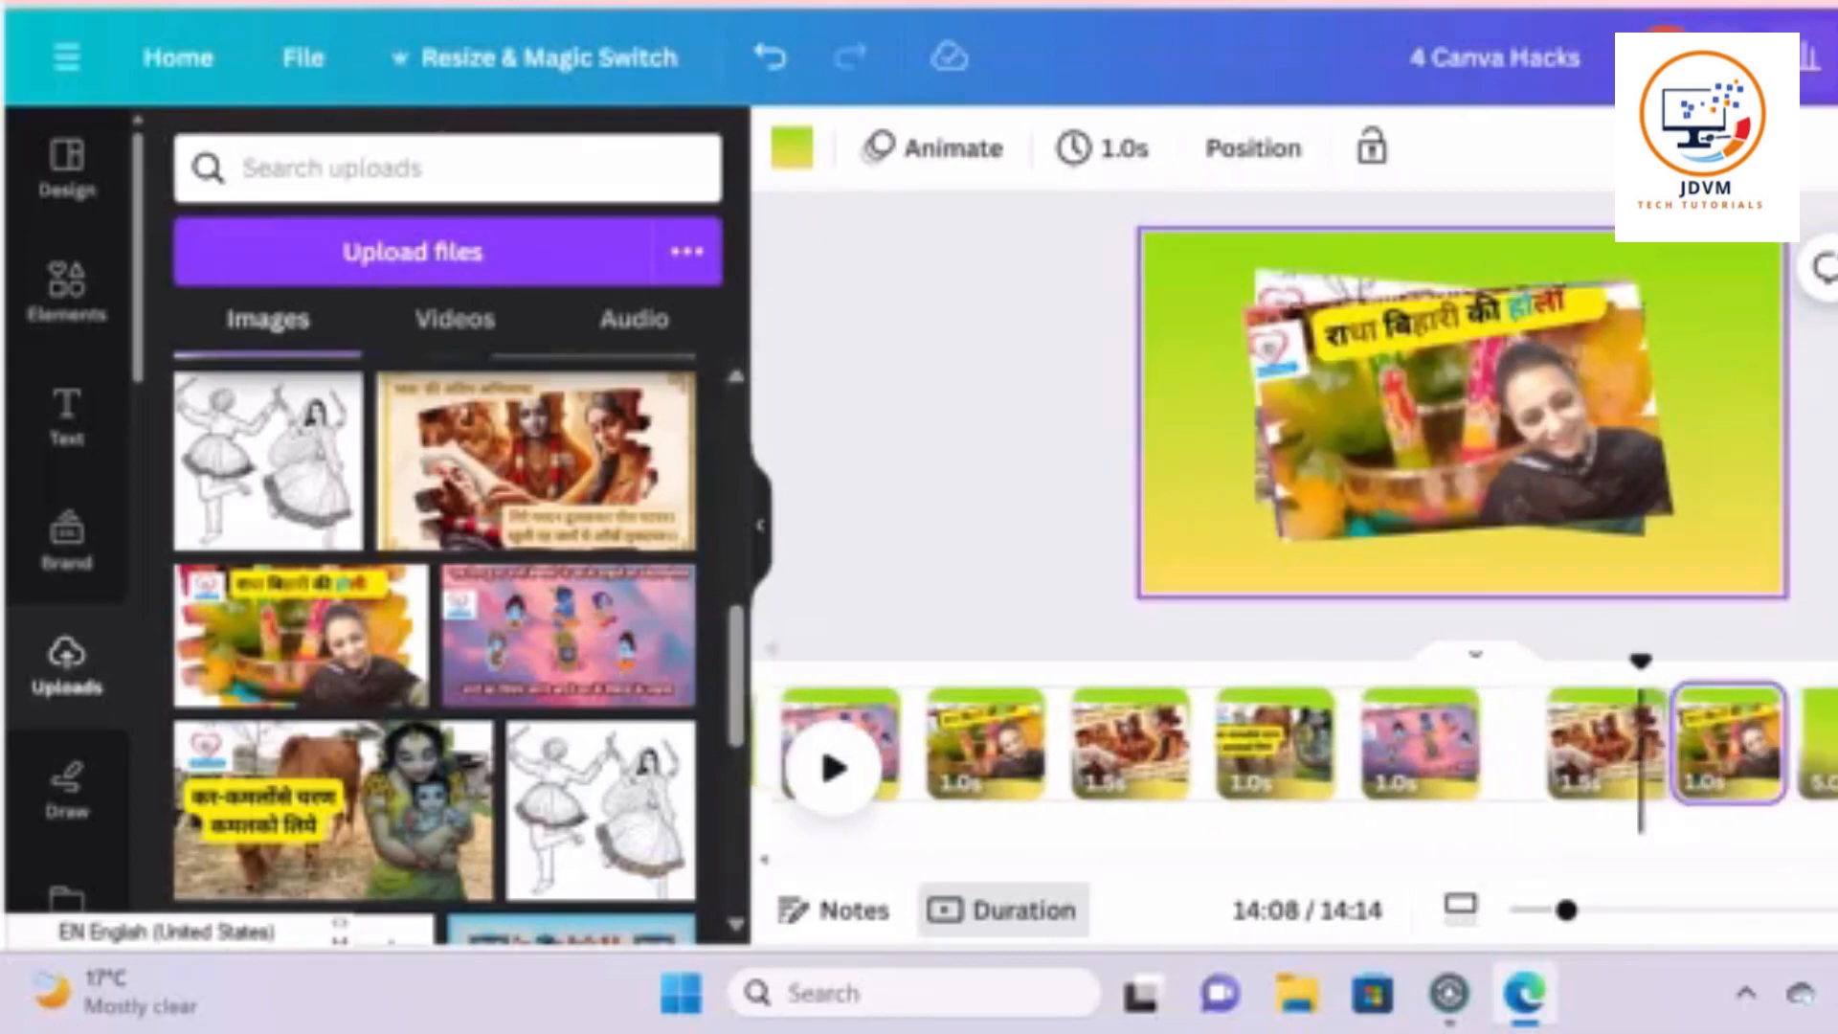
pyautogui.click(1393, 751)
pyautogui.moveTo(1462, 744); pyautogui.dragTo(1815, 742)
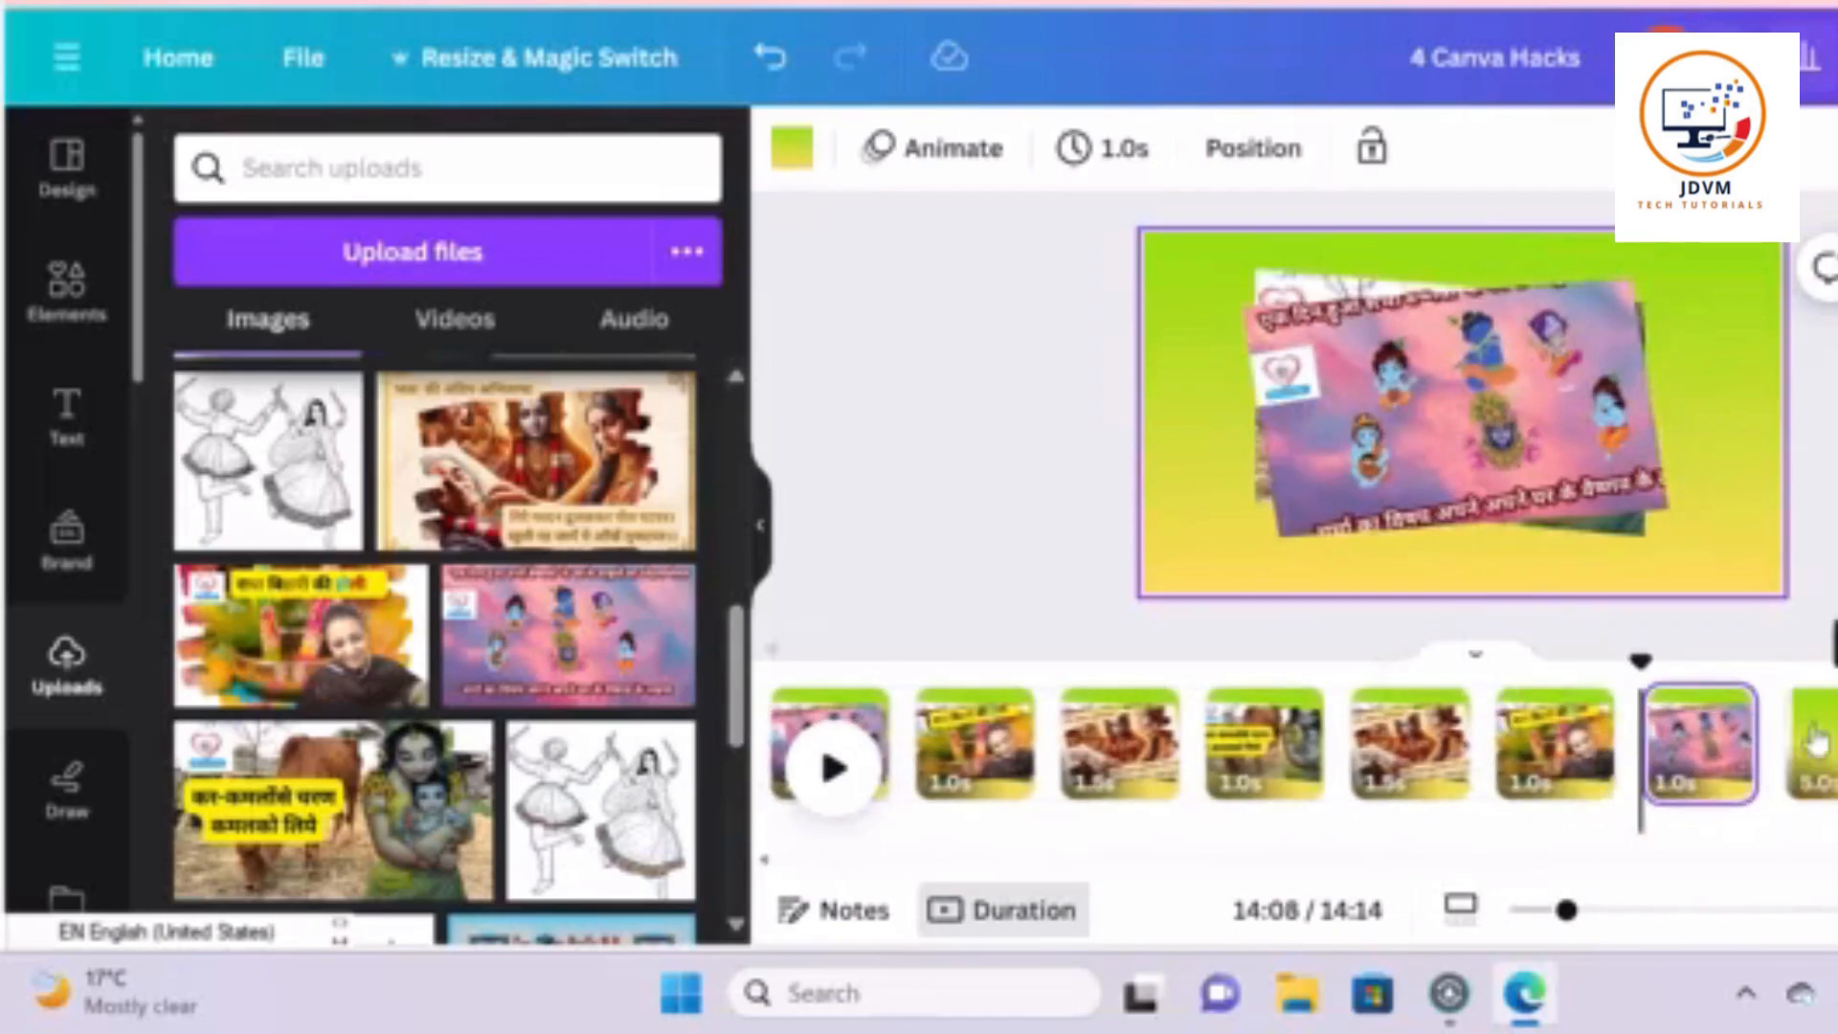
# Shorten the pasted cow picture page to 0.1 s and move it to the end of the pasted pages
pyautogui.click(1233, 756)
pyautogui.moveTo(1415, 753); pyautogui.dragTo(1615, 754)
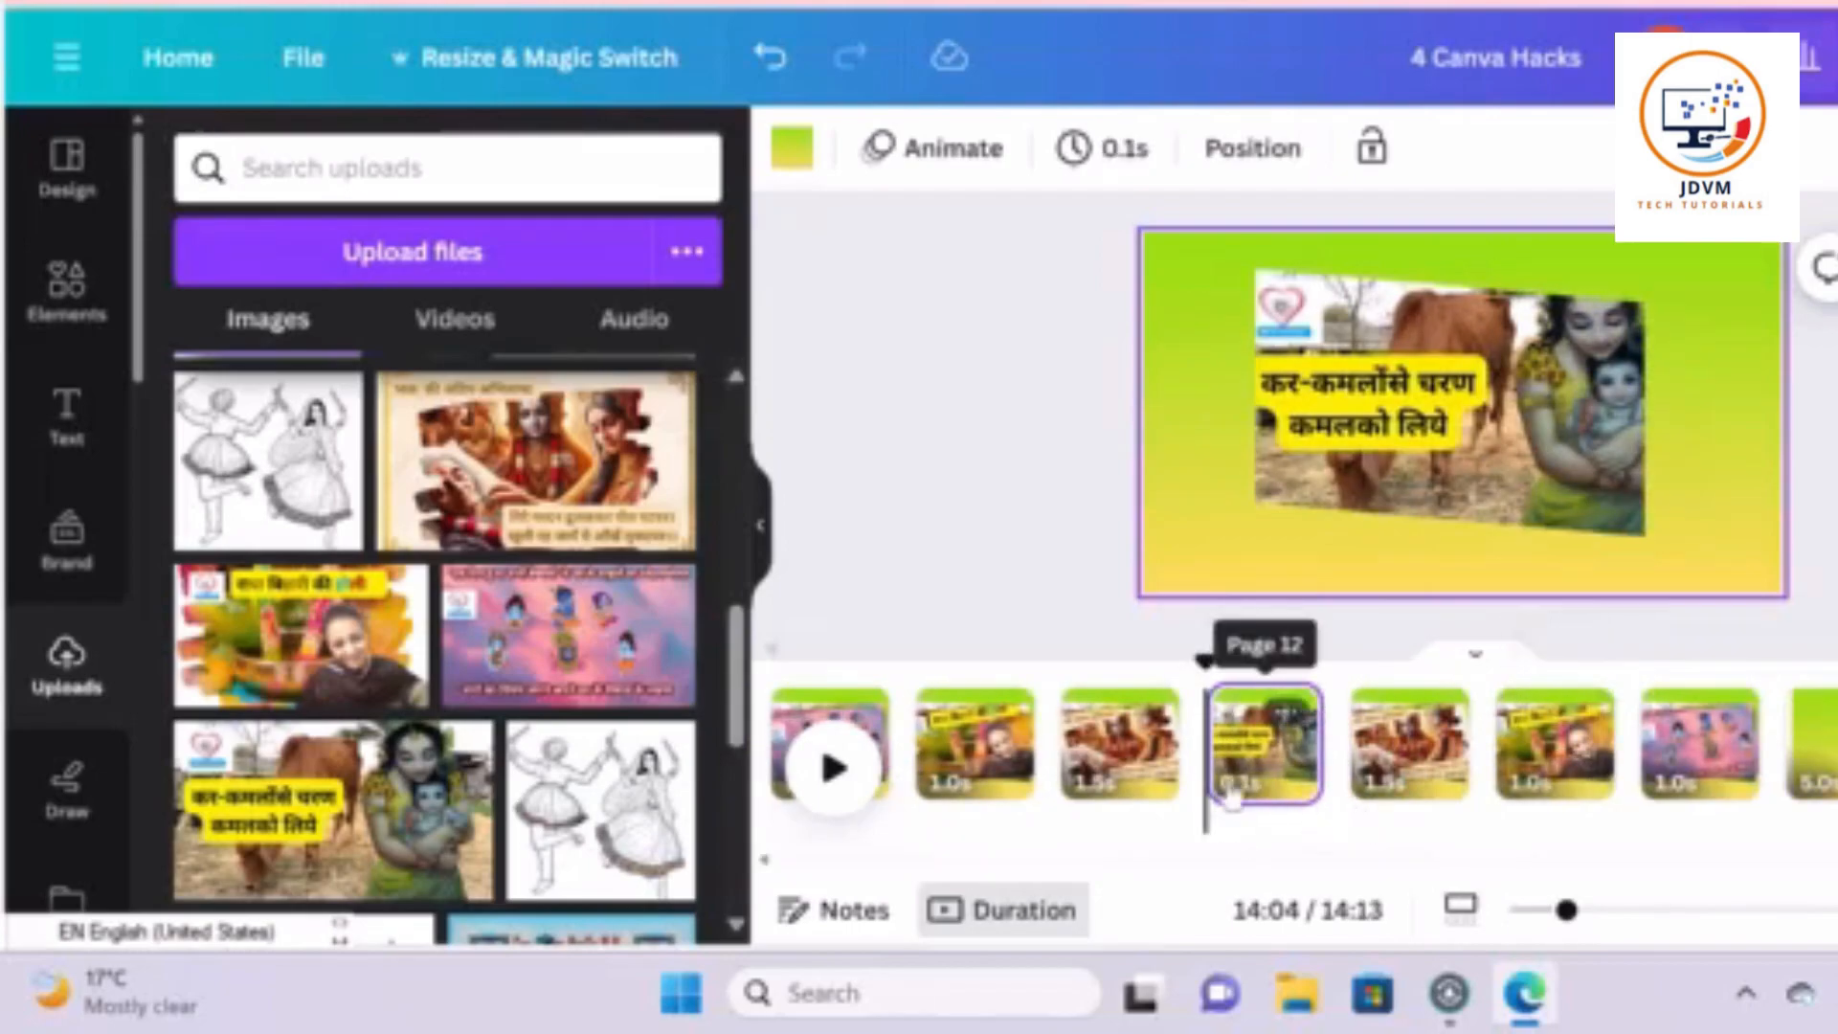
pyautogui.moveTo(1216, 753); pyautogui.dragTo(1700, 743)
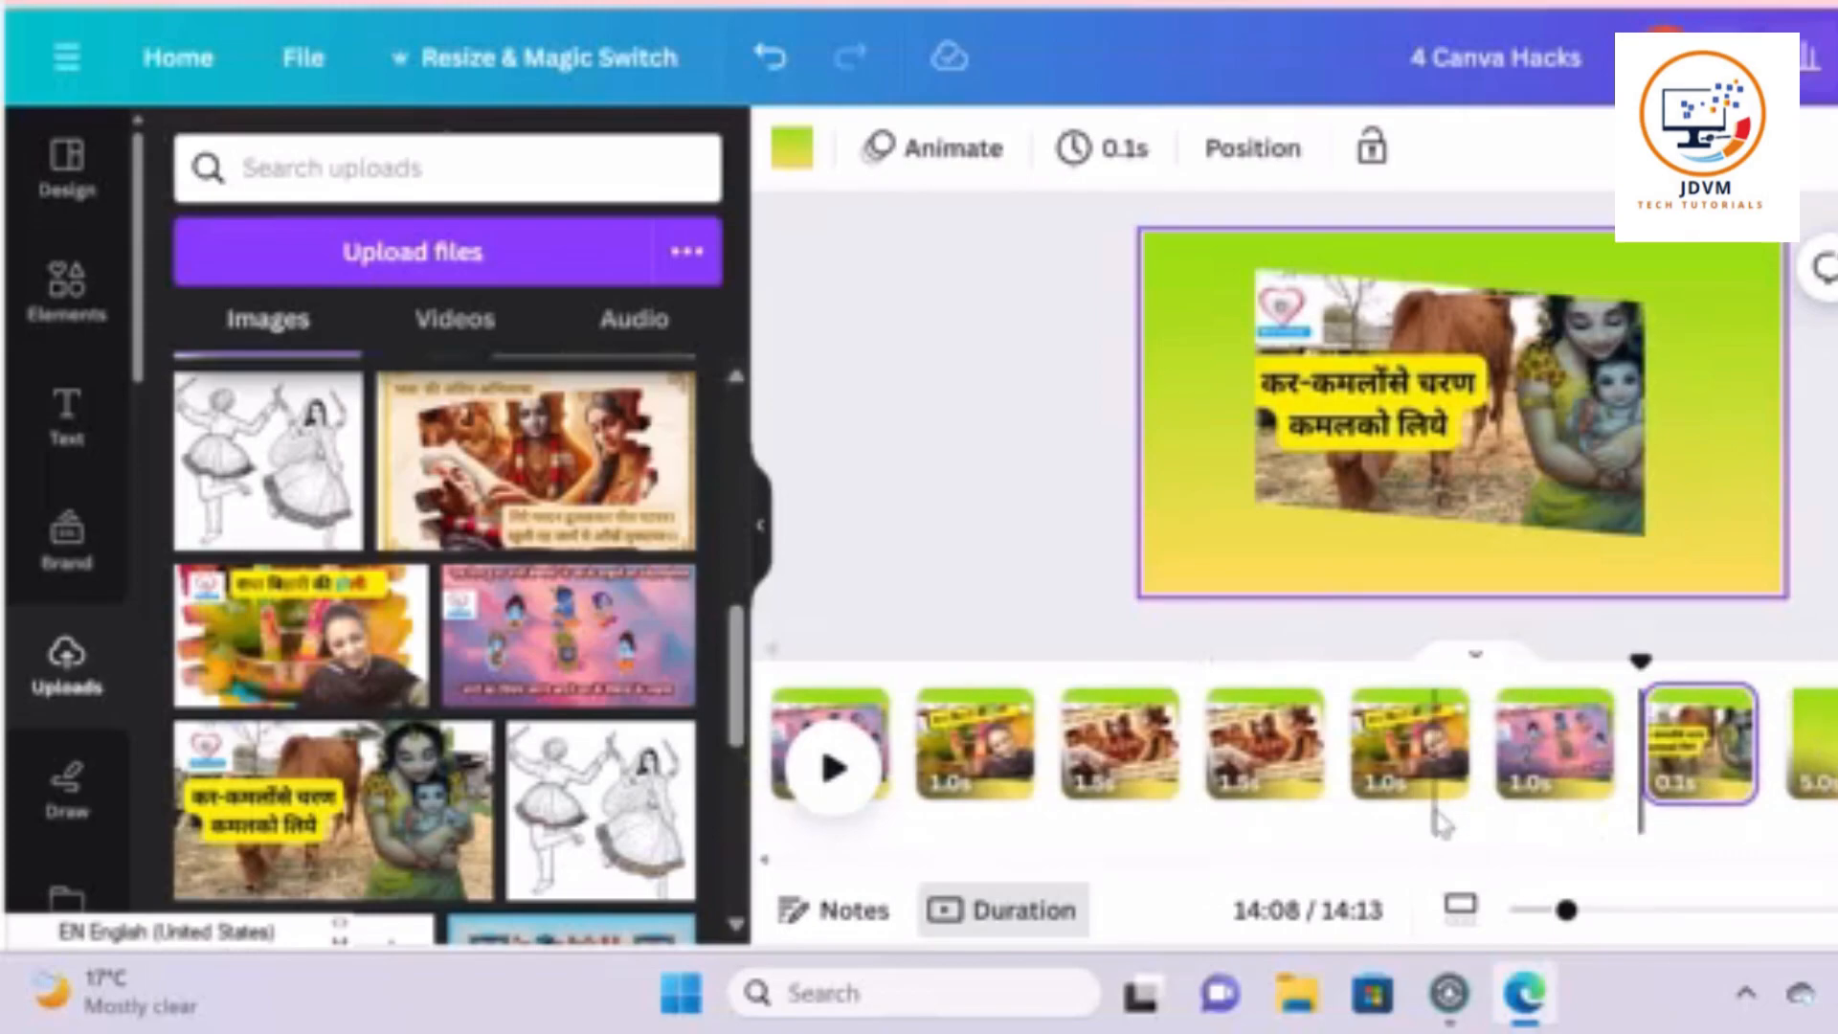
# Set the beige picture's Tumble animation to run on exit on the pasted beige page
pyautogui.click(1129, 751)
pyautogui.click(1255, 757)
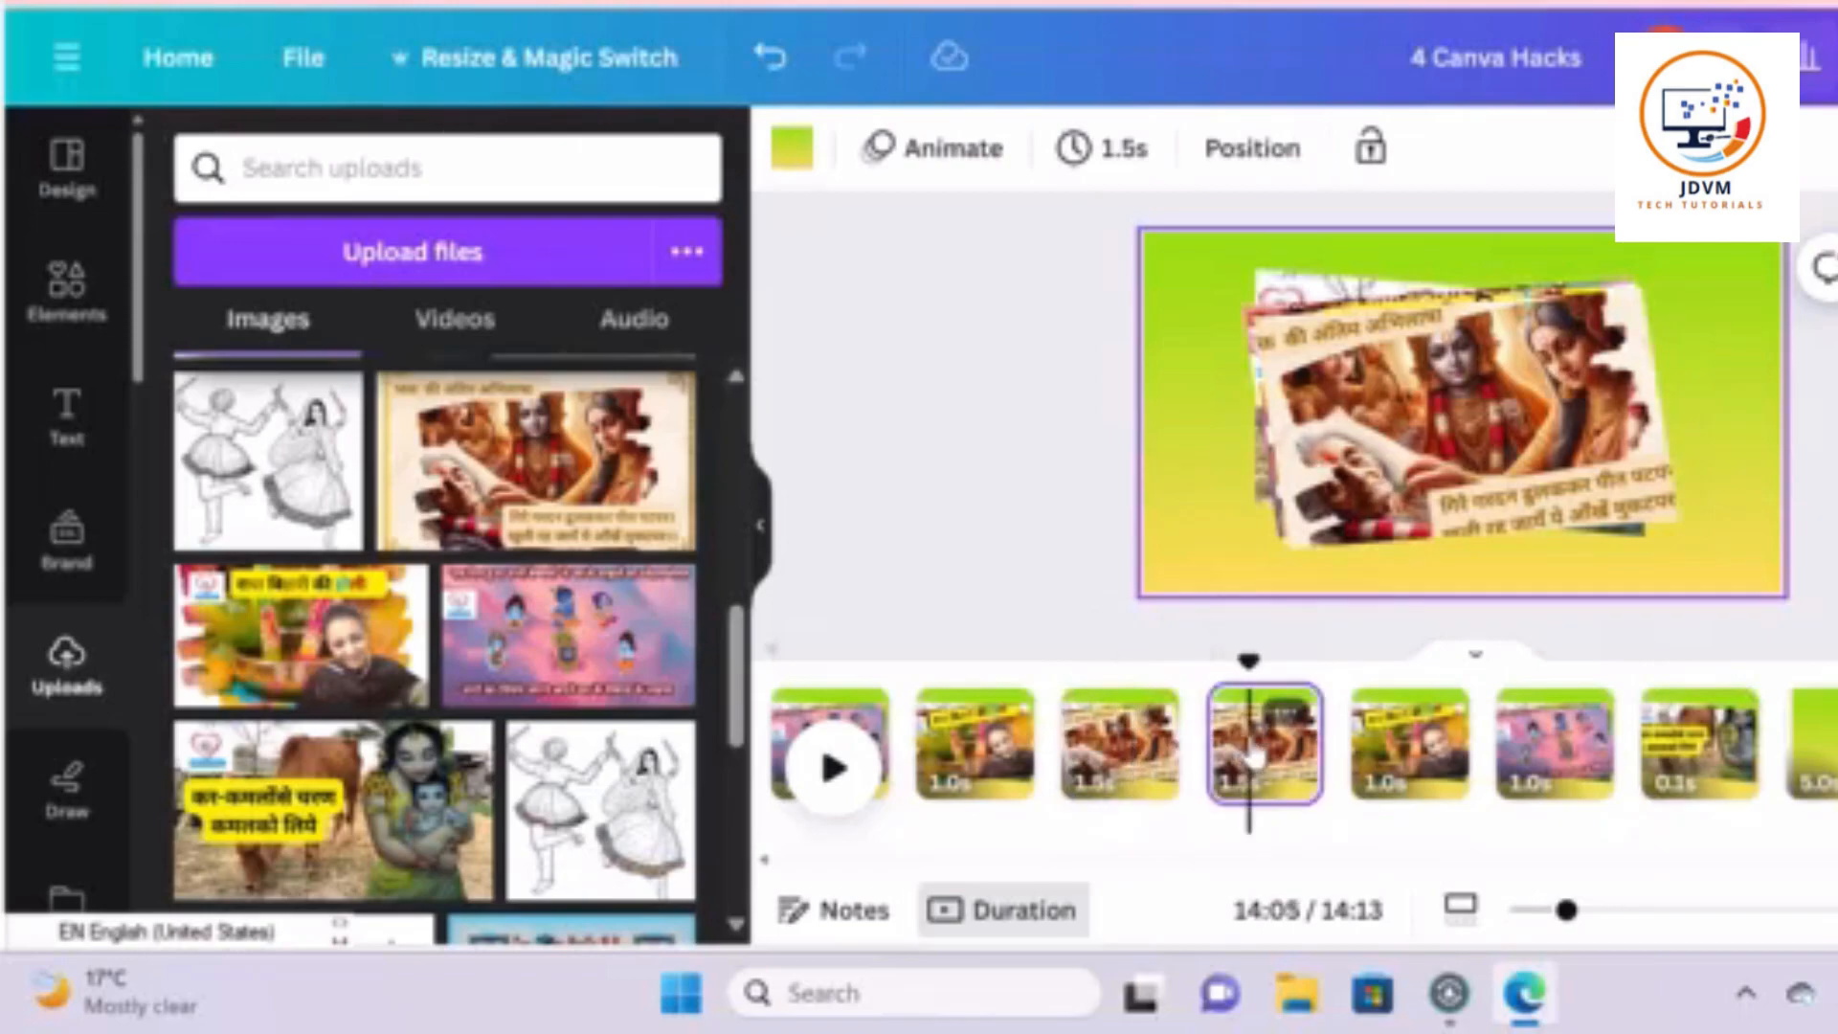
pyautogui.click(1477, 421)
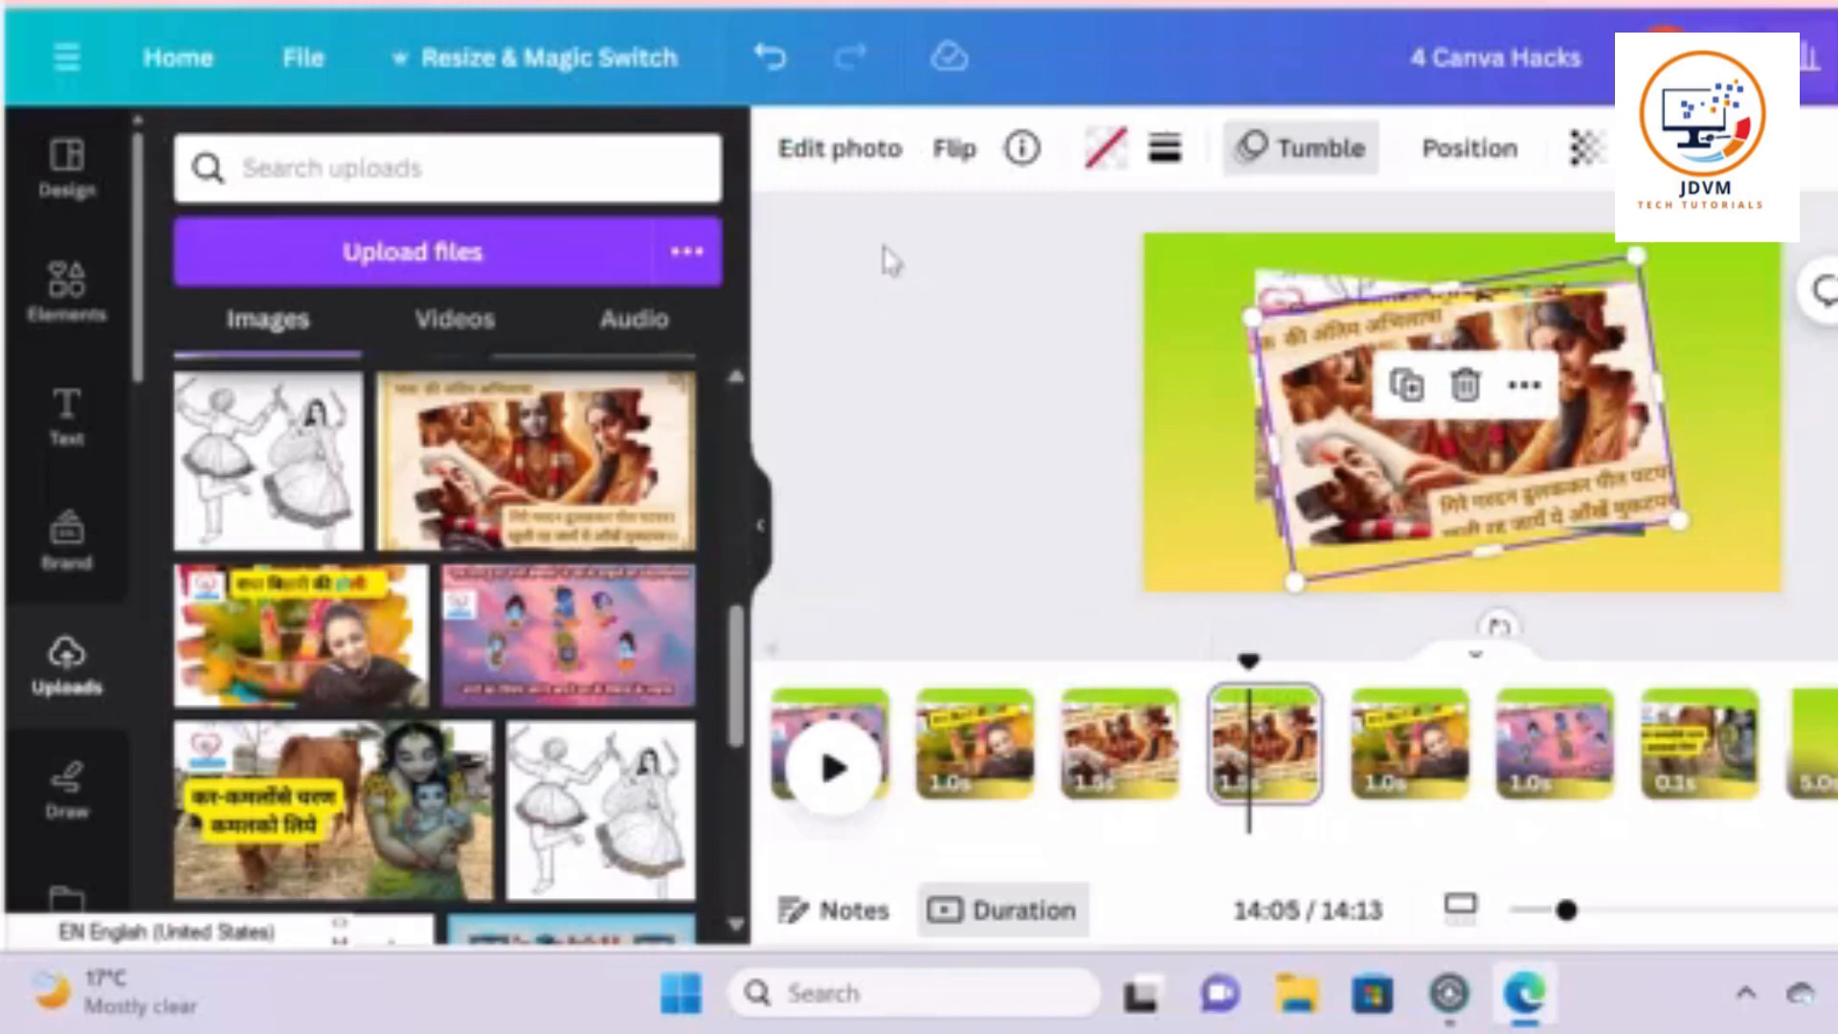
pyautogui.click(1349, 172)
pyautogui.moveTo(745, 342); pyautogui.dragTo(766, 533)
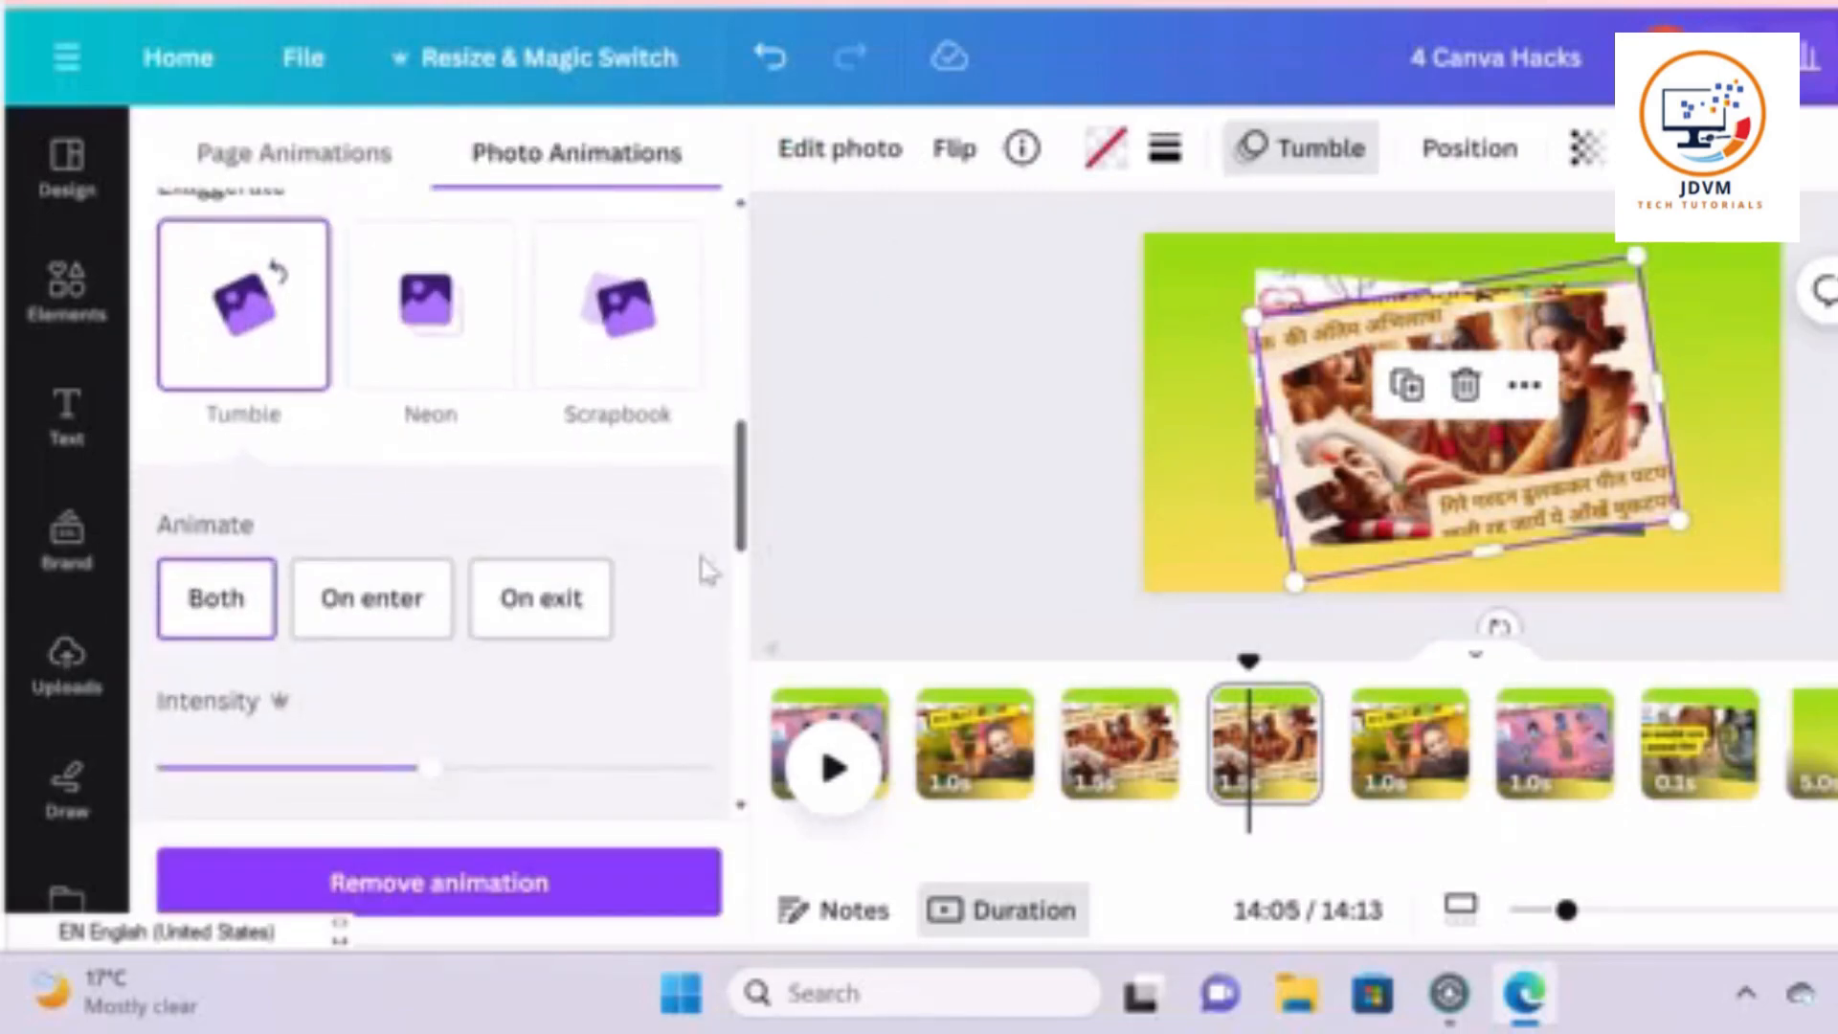
pyautogui.click(609, 611)
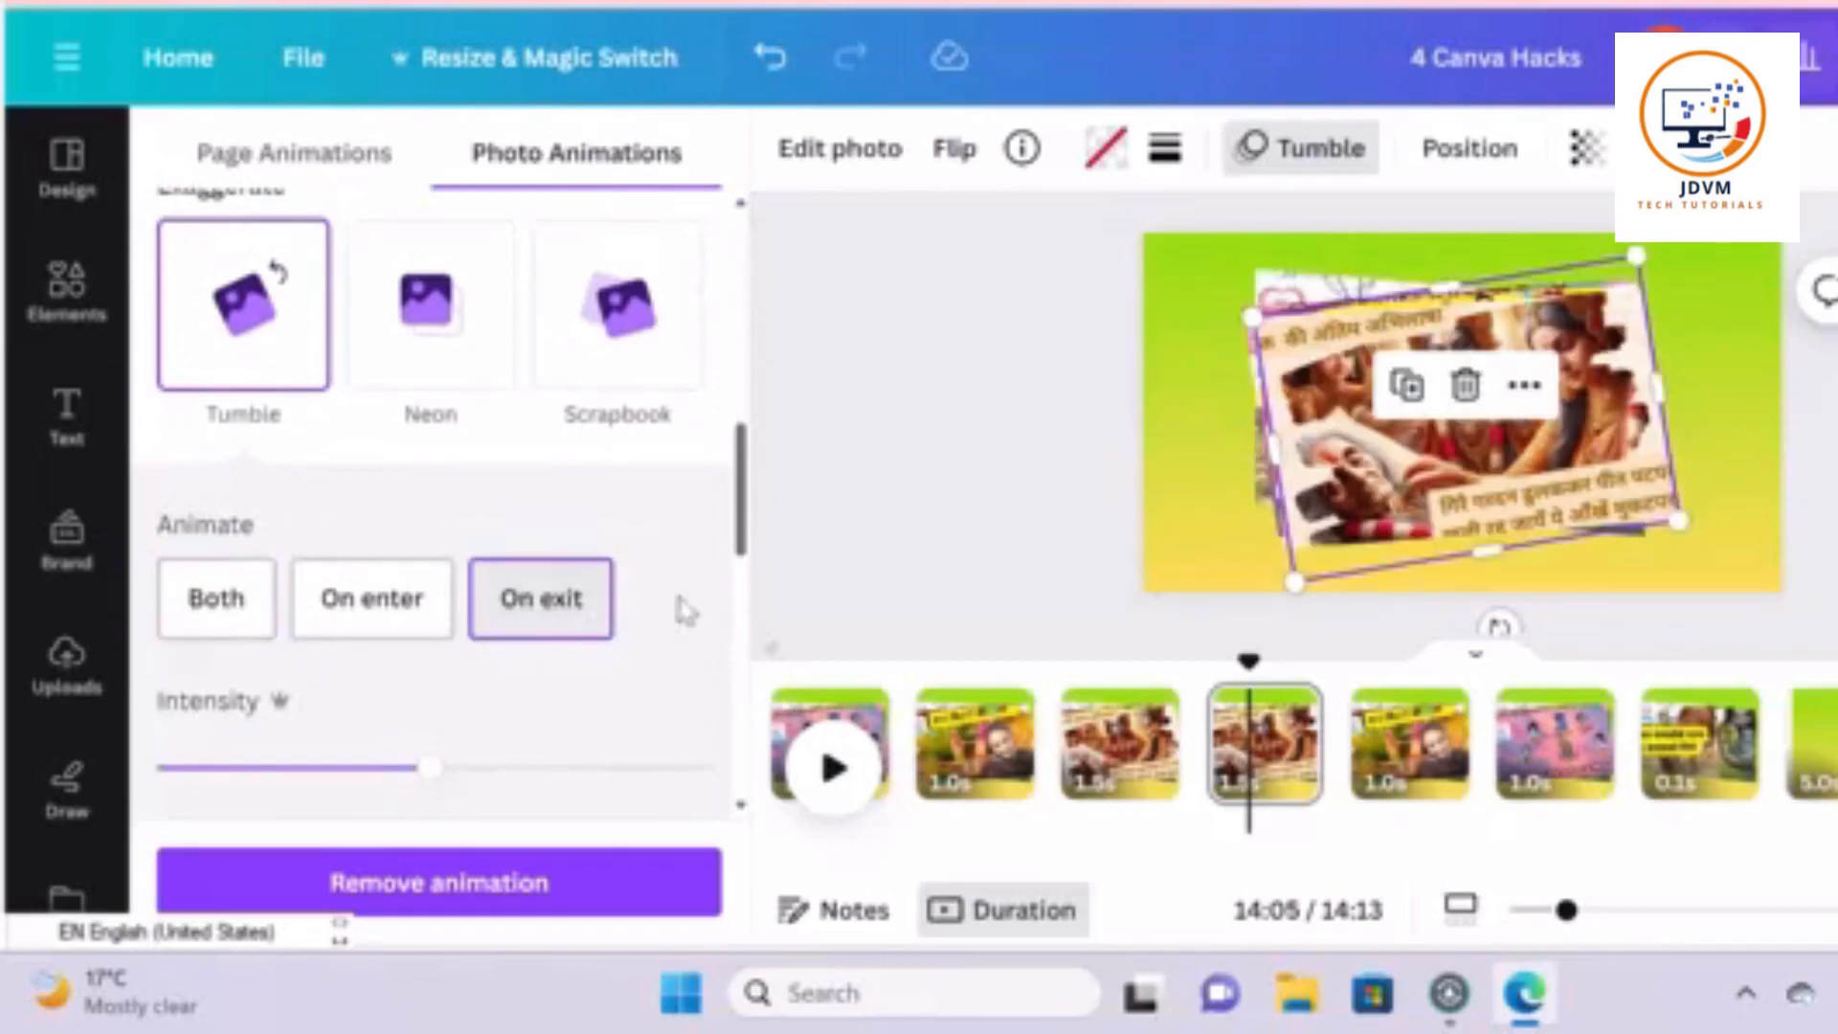
# Set the Holi picture's Tumble animation to run on exit on the pasted Holi page
pyautogui.click(1405, 737)
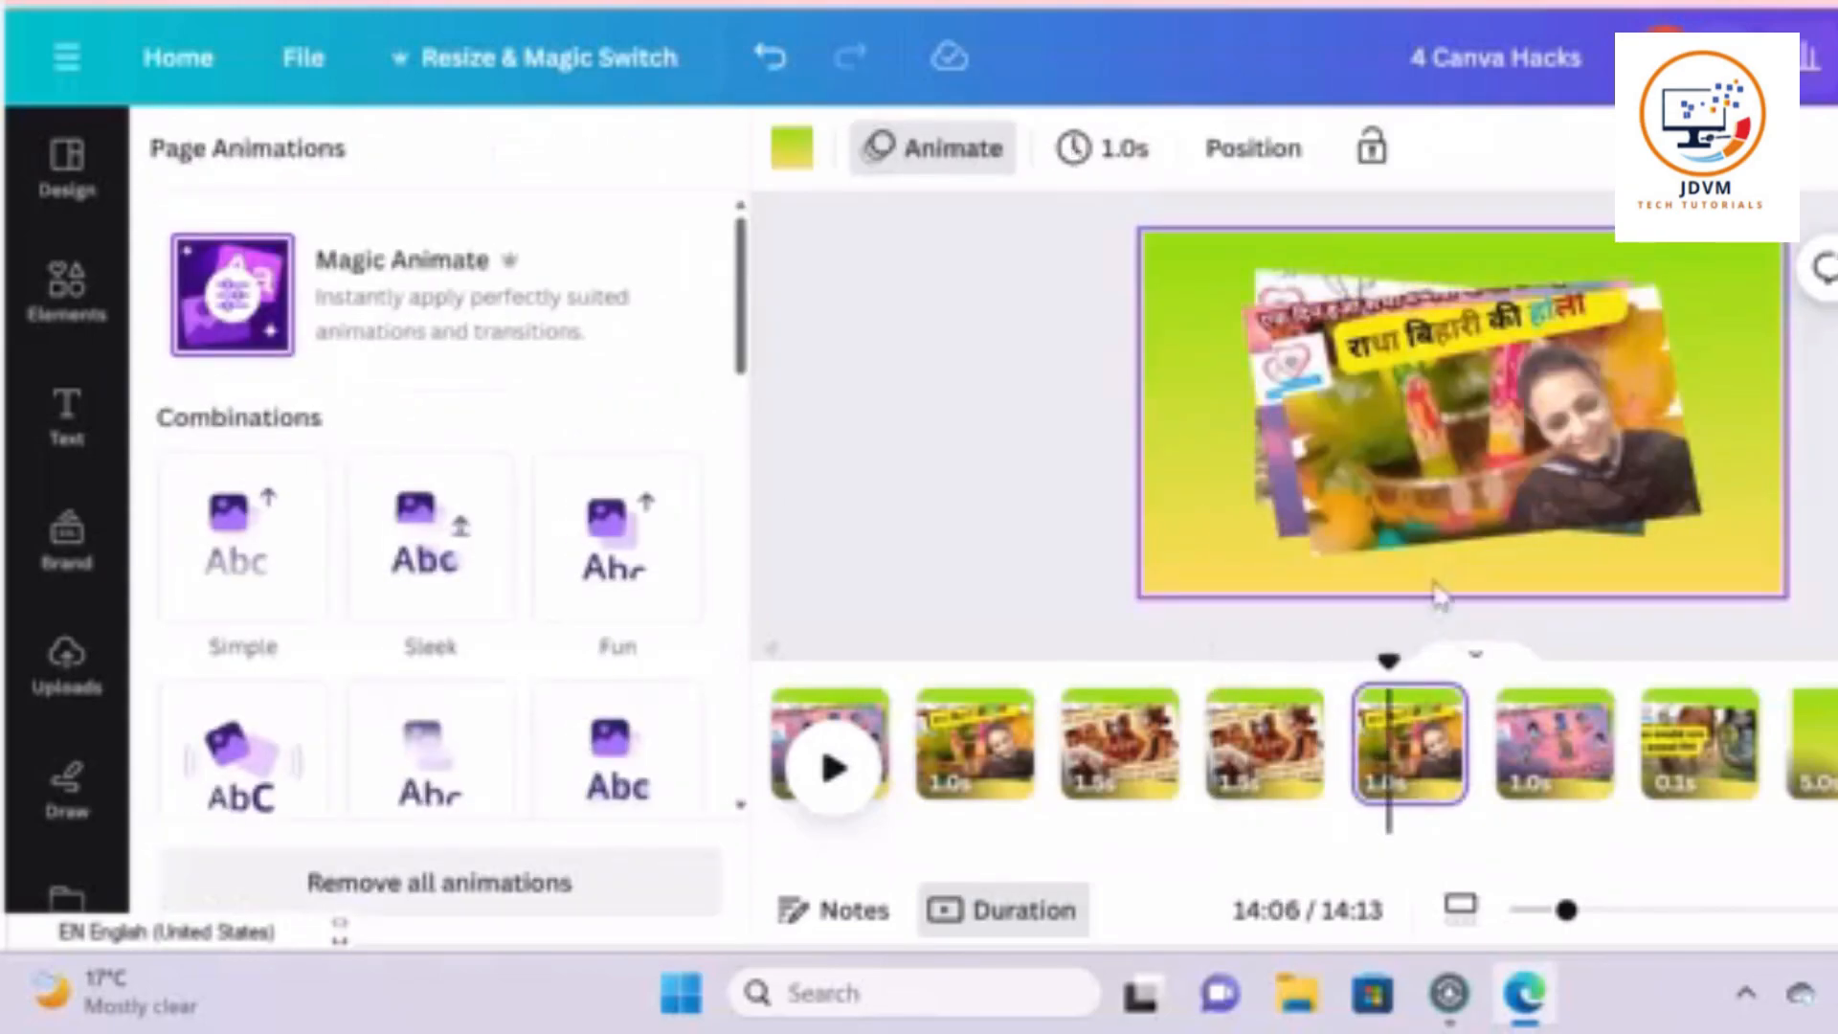
pyautogui.click(1430, 458)
pyautogui.click(1336, 155)
pyautogui.click(1335, 155)
pyautogui.moveTo(747, 258); pyautogui.dragTo(797, 471)
pyautogui.click(610, 586)
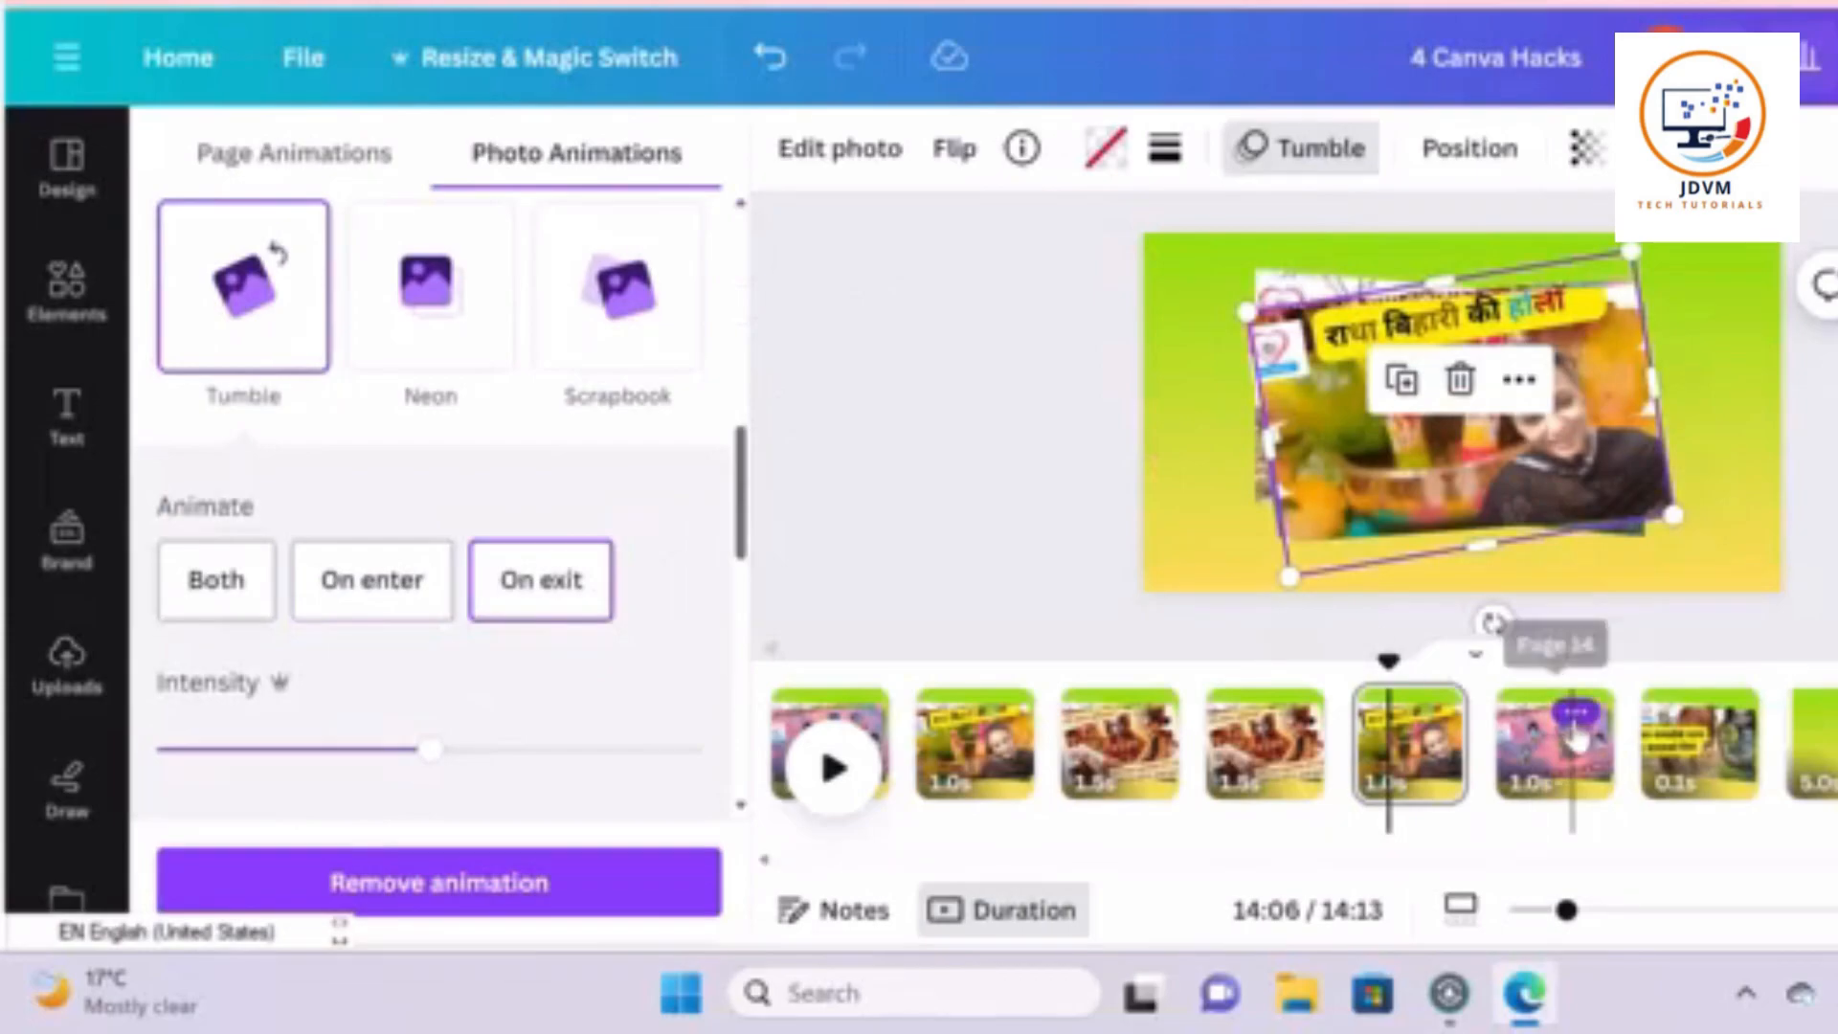
# Set the pink picture's Tumble animation to run on exit on the pasted pink page
pyautogui.rightClick(1570, 728)
pyautogui.click(1541, 791)
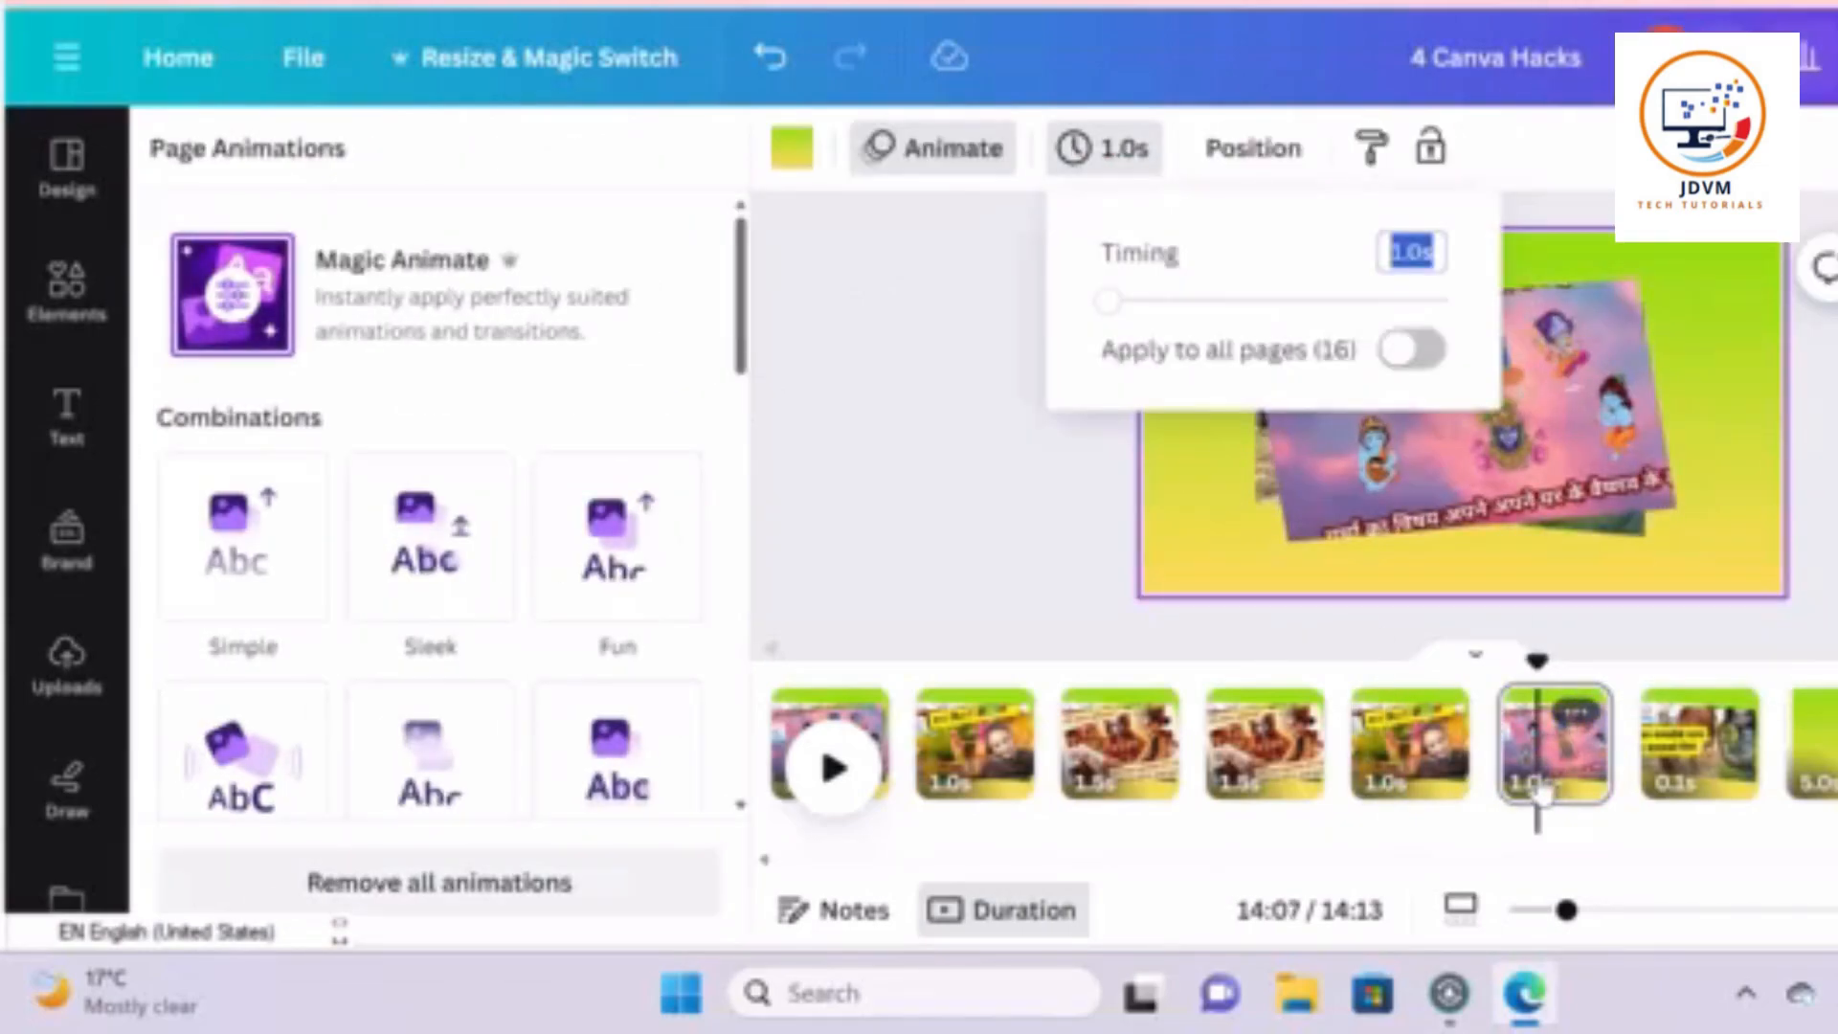
pyautogui.click(1529, 632)
pyautogui.click(1498, 479)
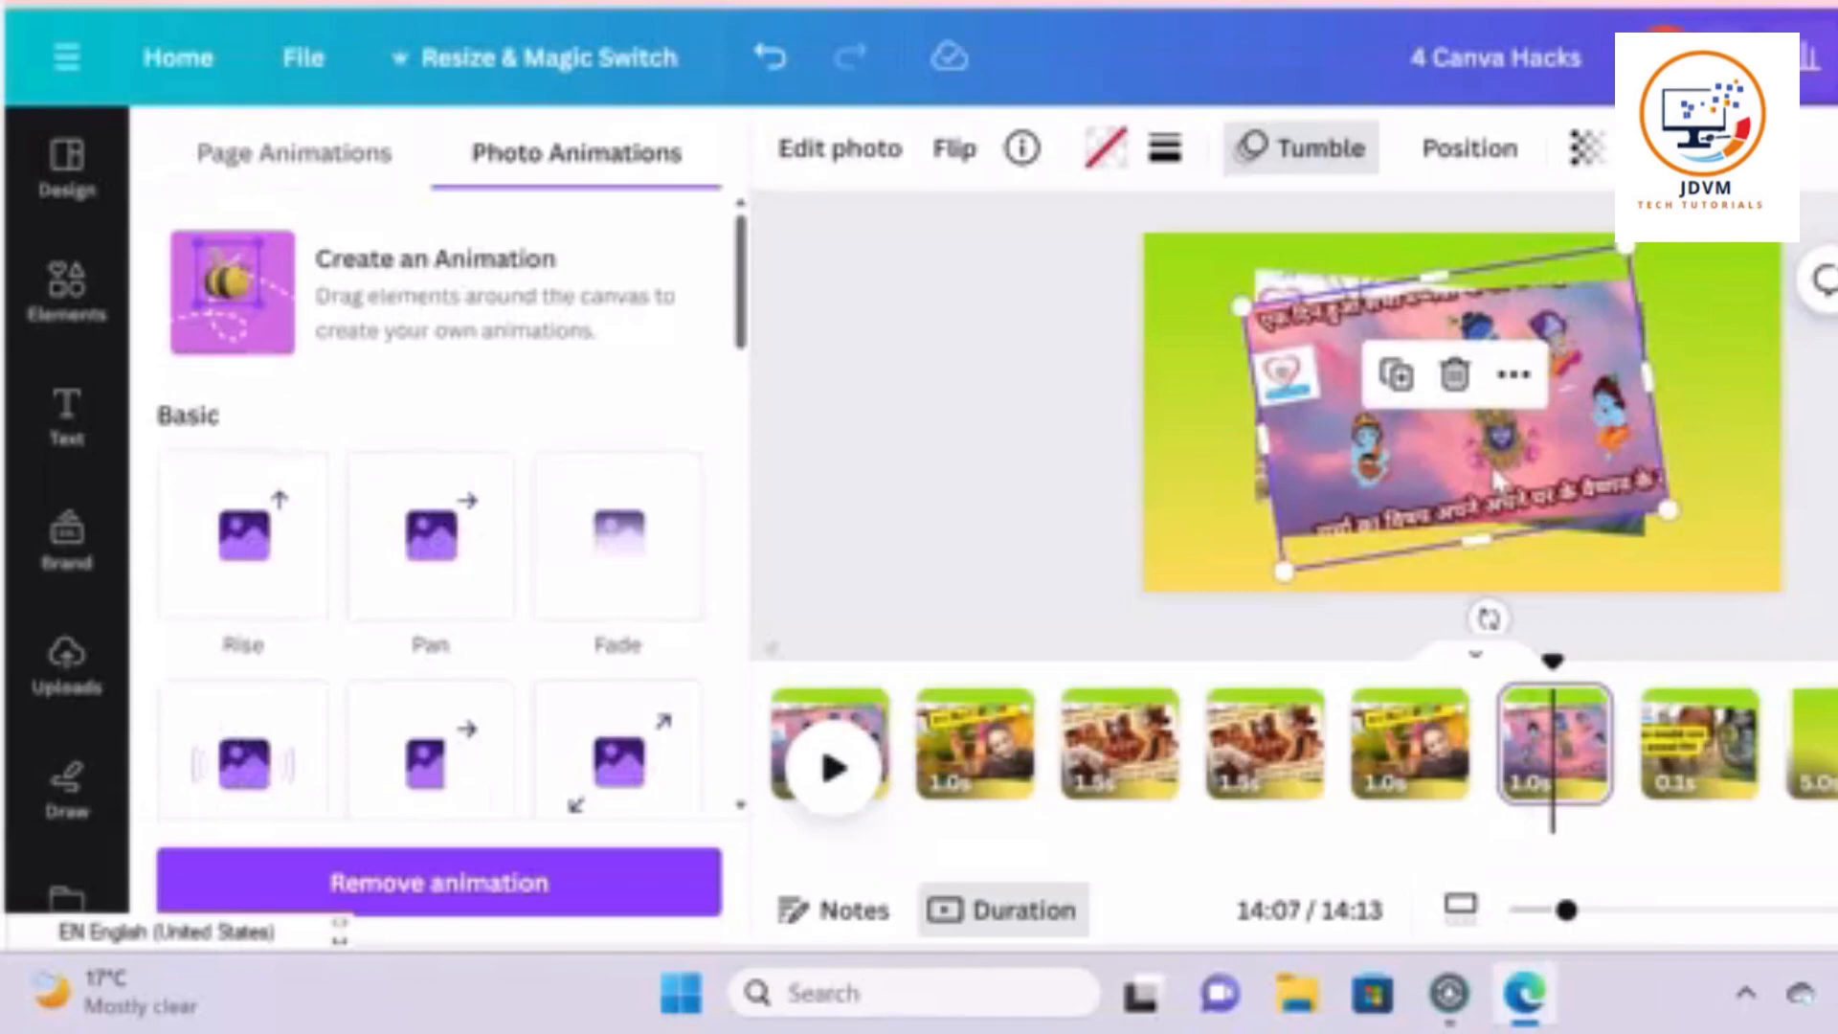
pyautogui.moveTo(742, 257); pyautogui.dragTo(766, 442)
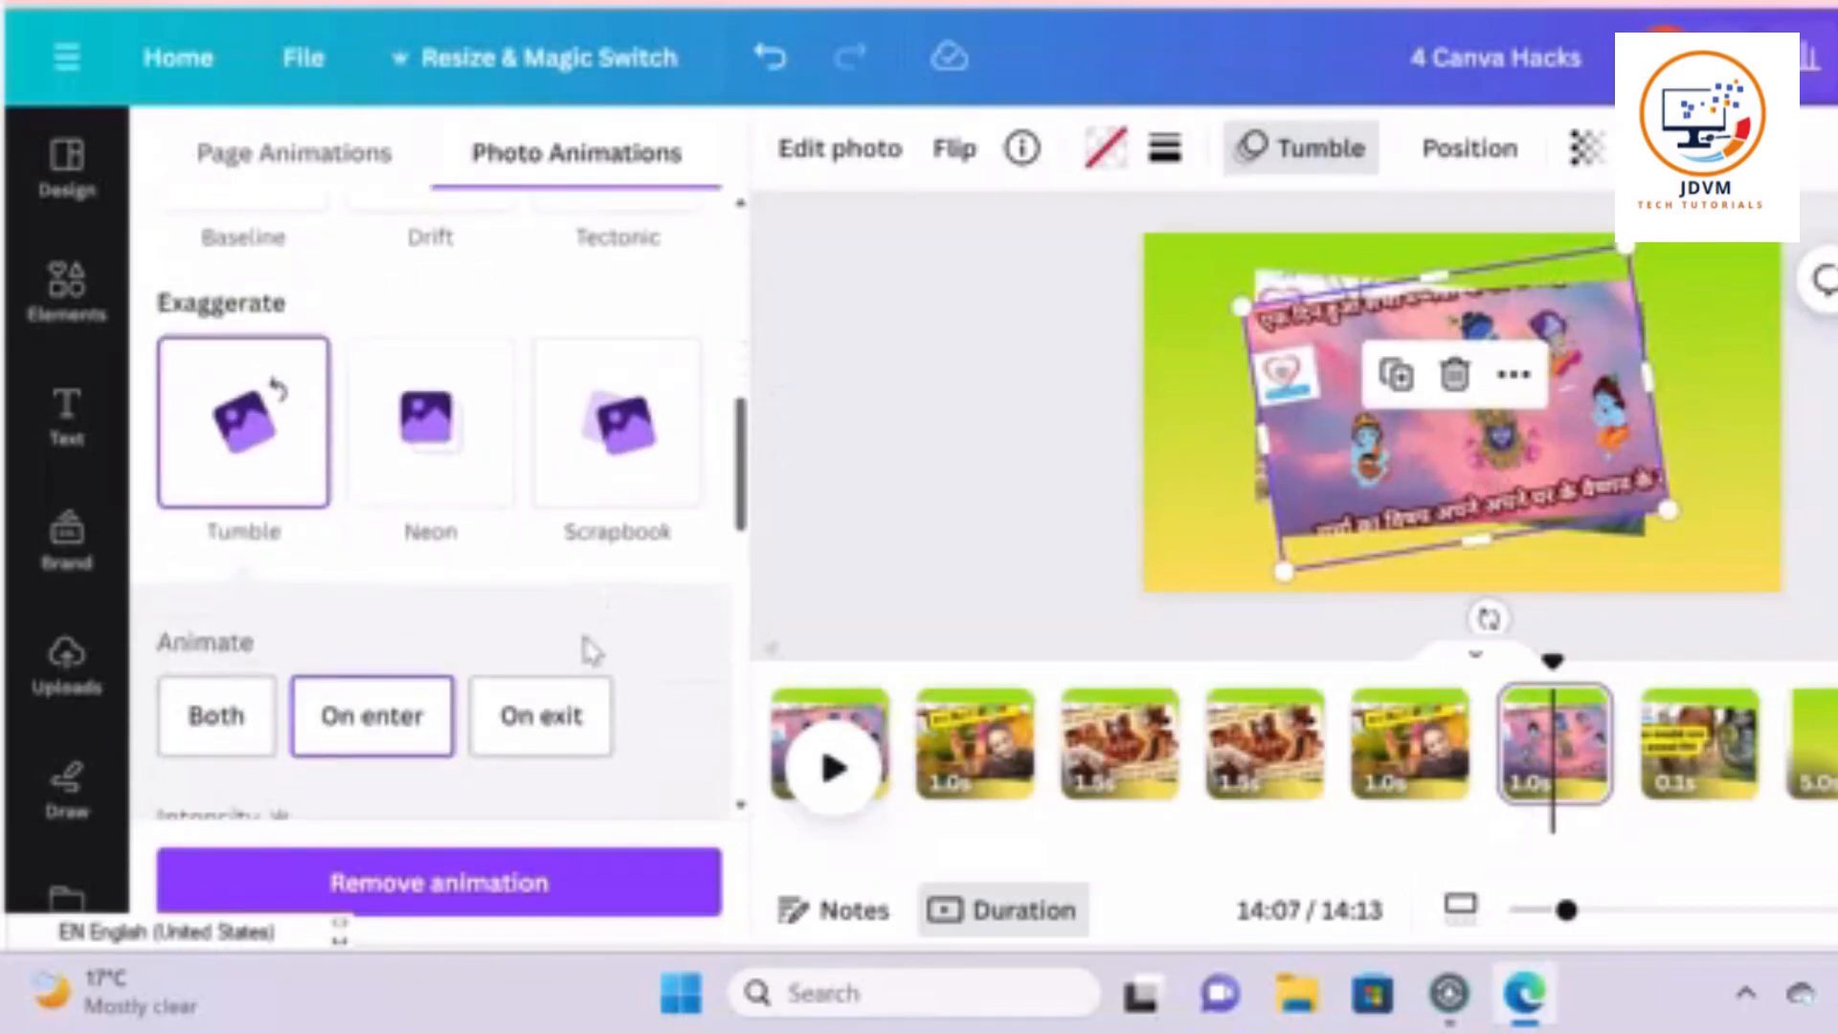
pyautogui.click(555, 737)
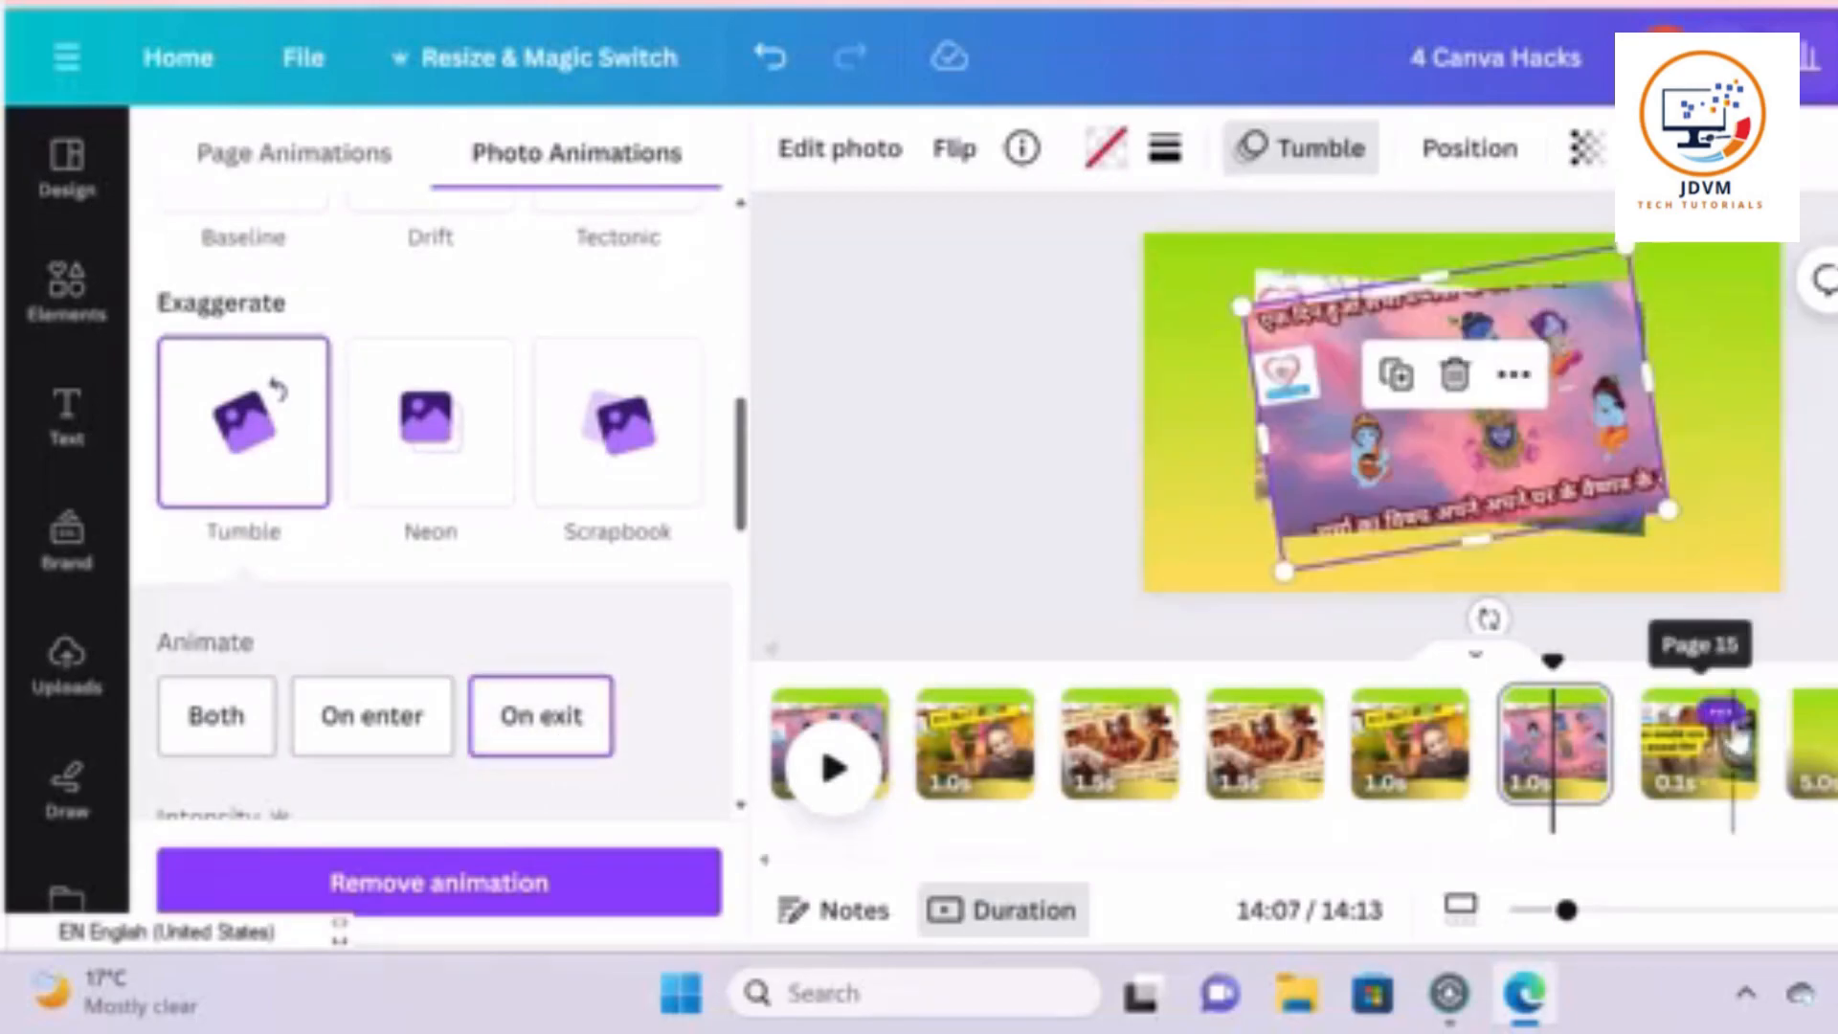
# Set the cow picture's Tumble animation to run on exit on the pasted 0.1 s cow page
pyautogui.click(1707, 785)
pyautogui.click(1593, 469)
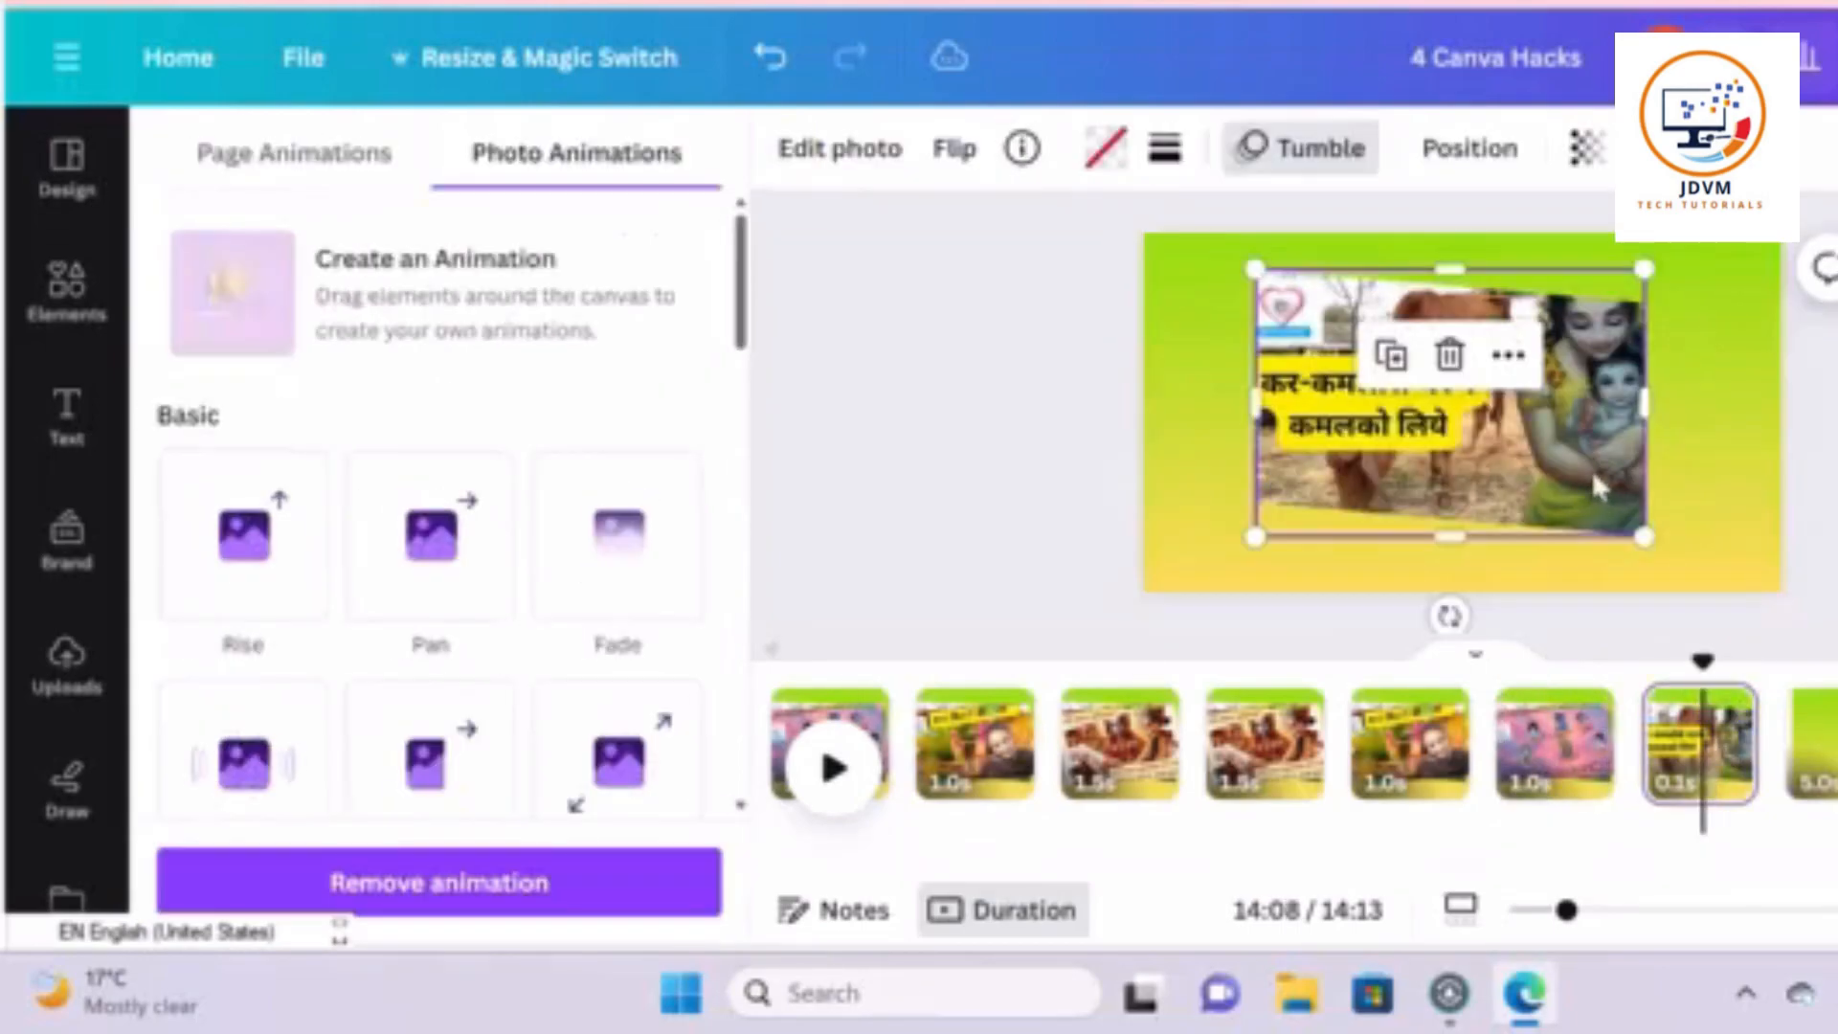
pyautogui.moveTo(744, 311); pyautogui.dragTo(766, 572)
pyautogui.click(588, 352)
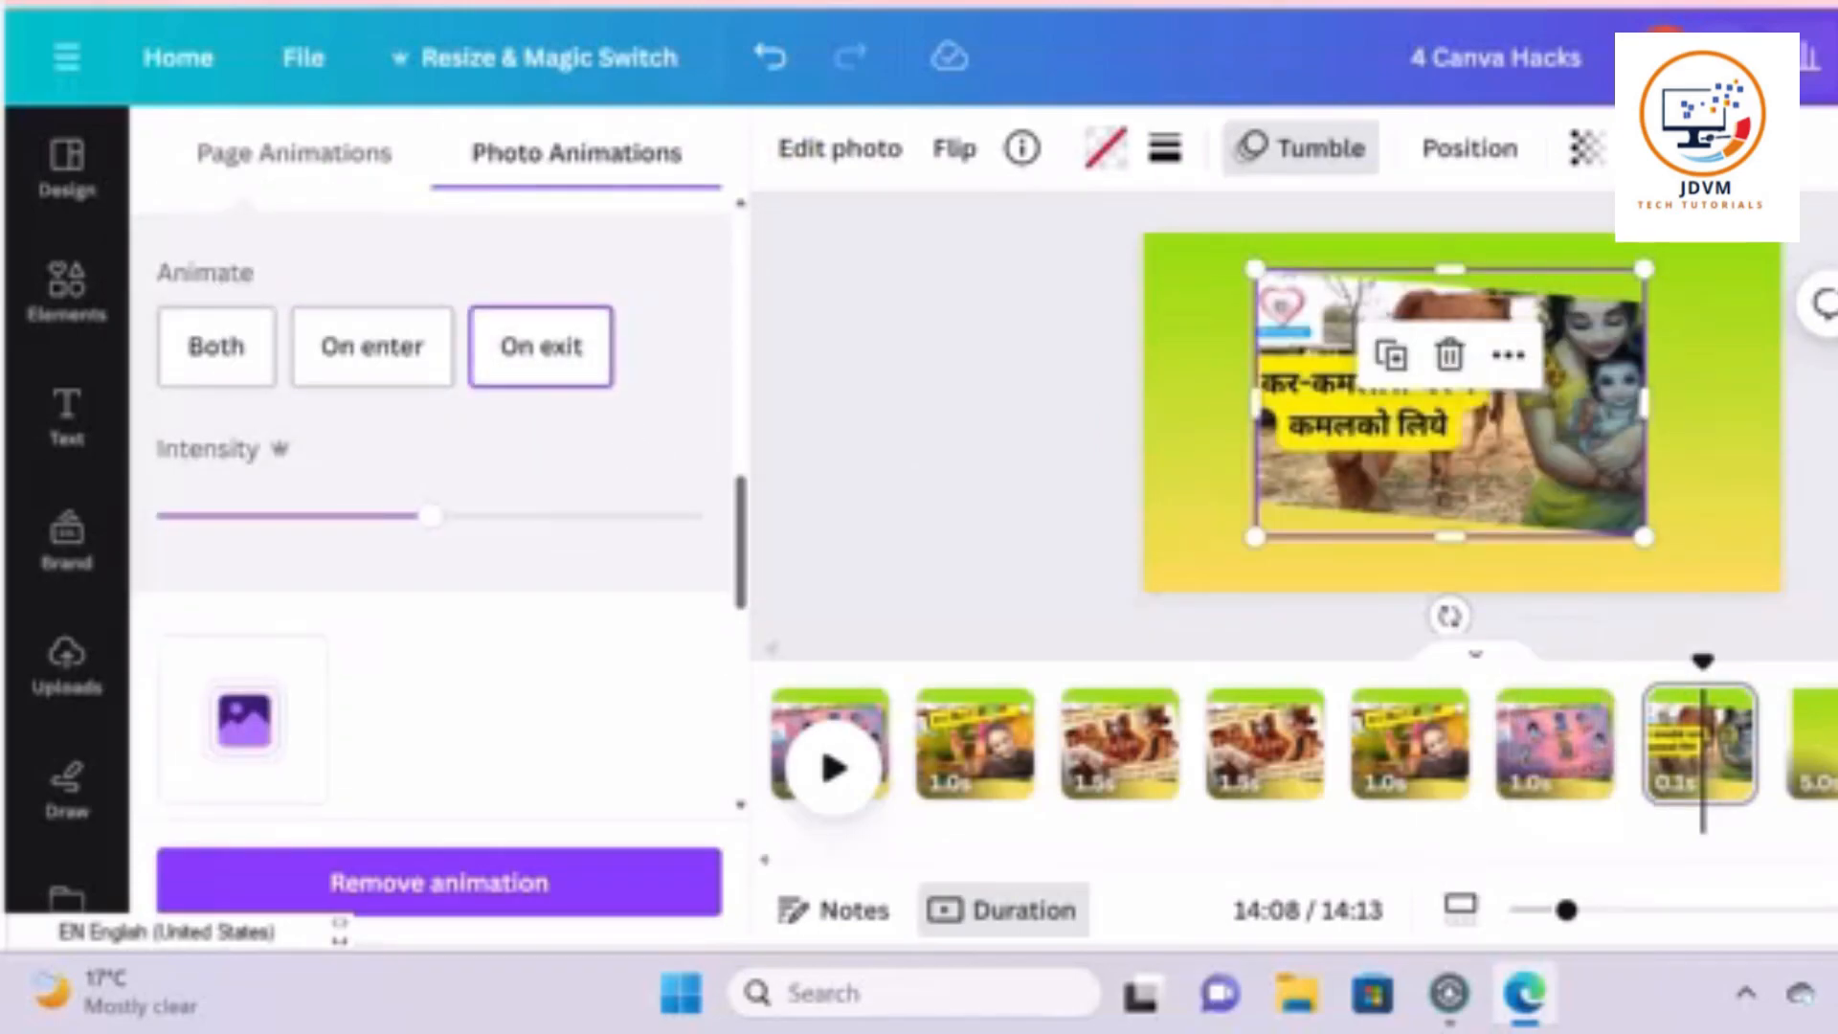
# Play the stacked photo animation from the end of the preceding video page, then replay it from the first cow picture page
pyautogui.hscroll(-5, 1293, 744)
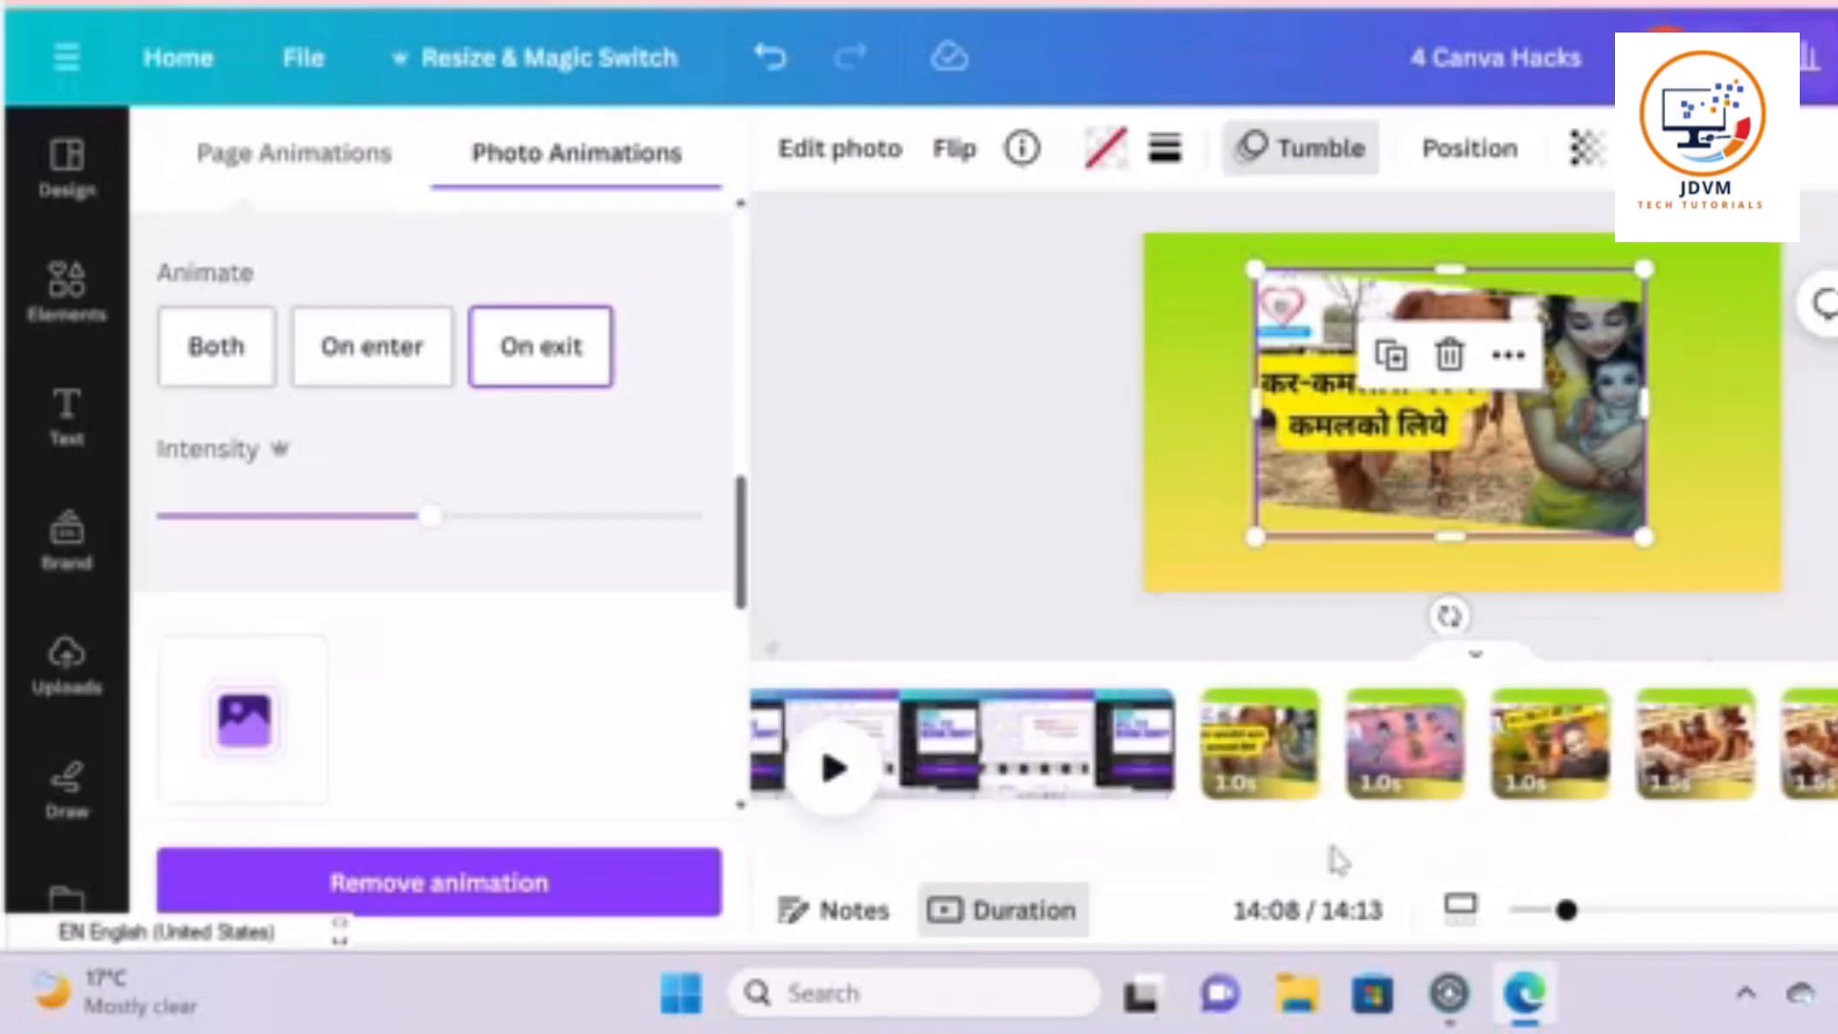
pyautogui.click(1115, 728)
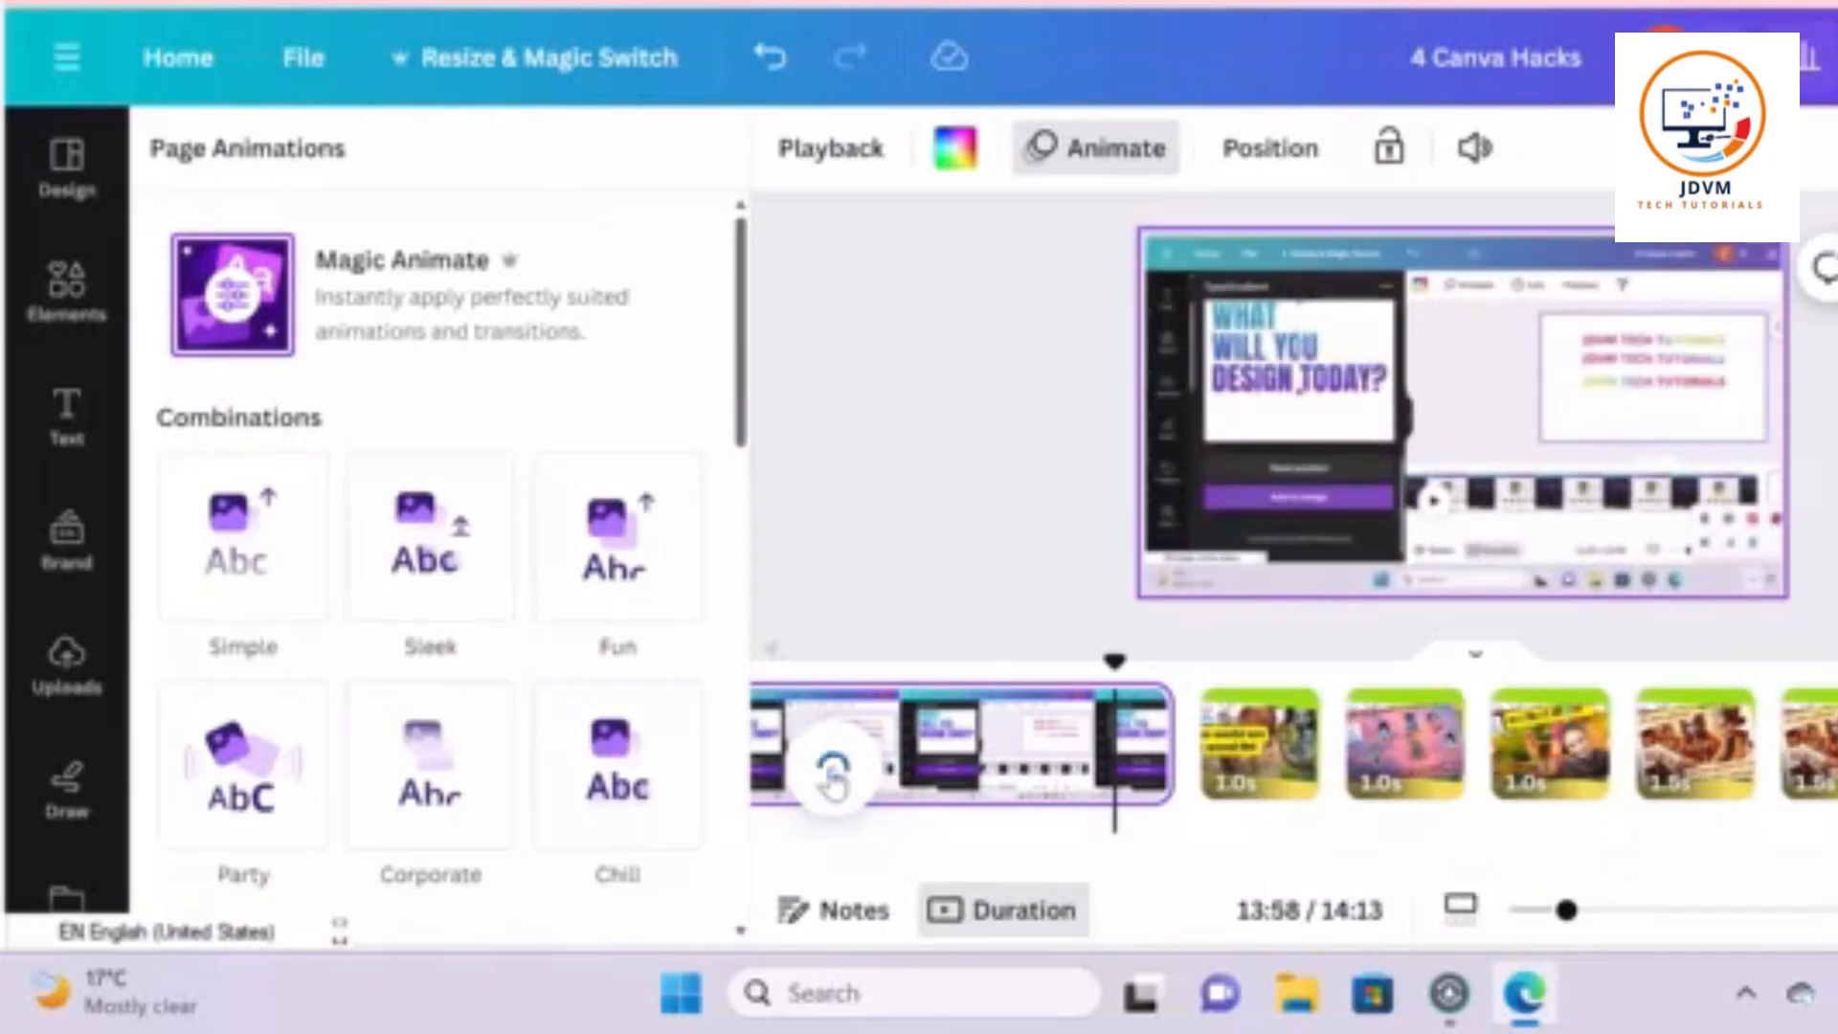
pyautogui.click(831, 768)
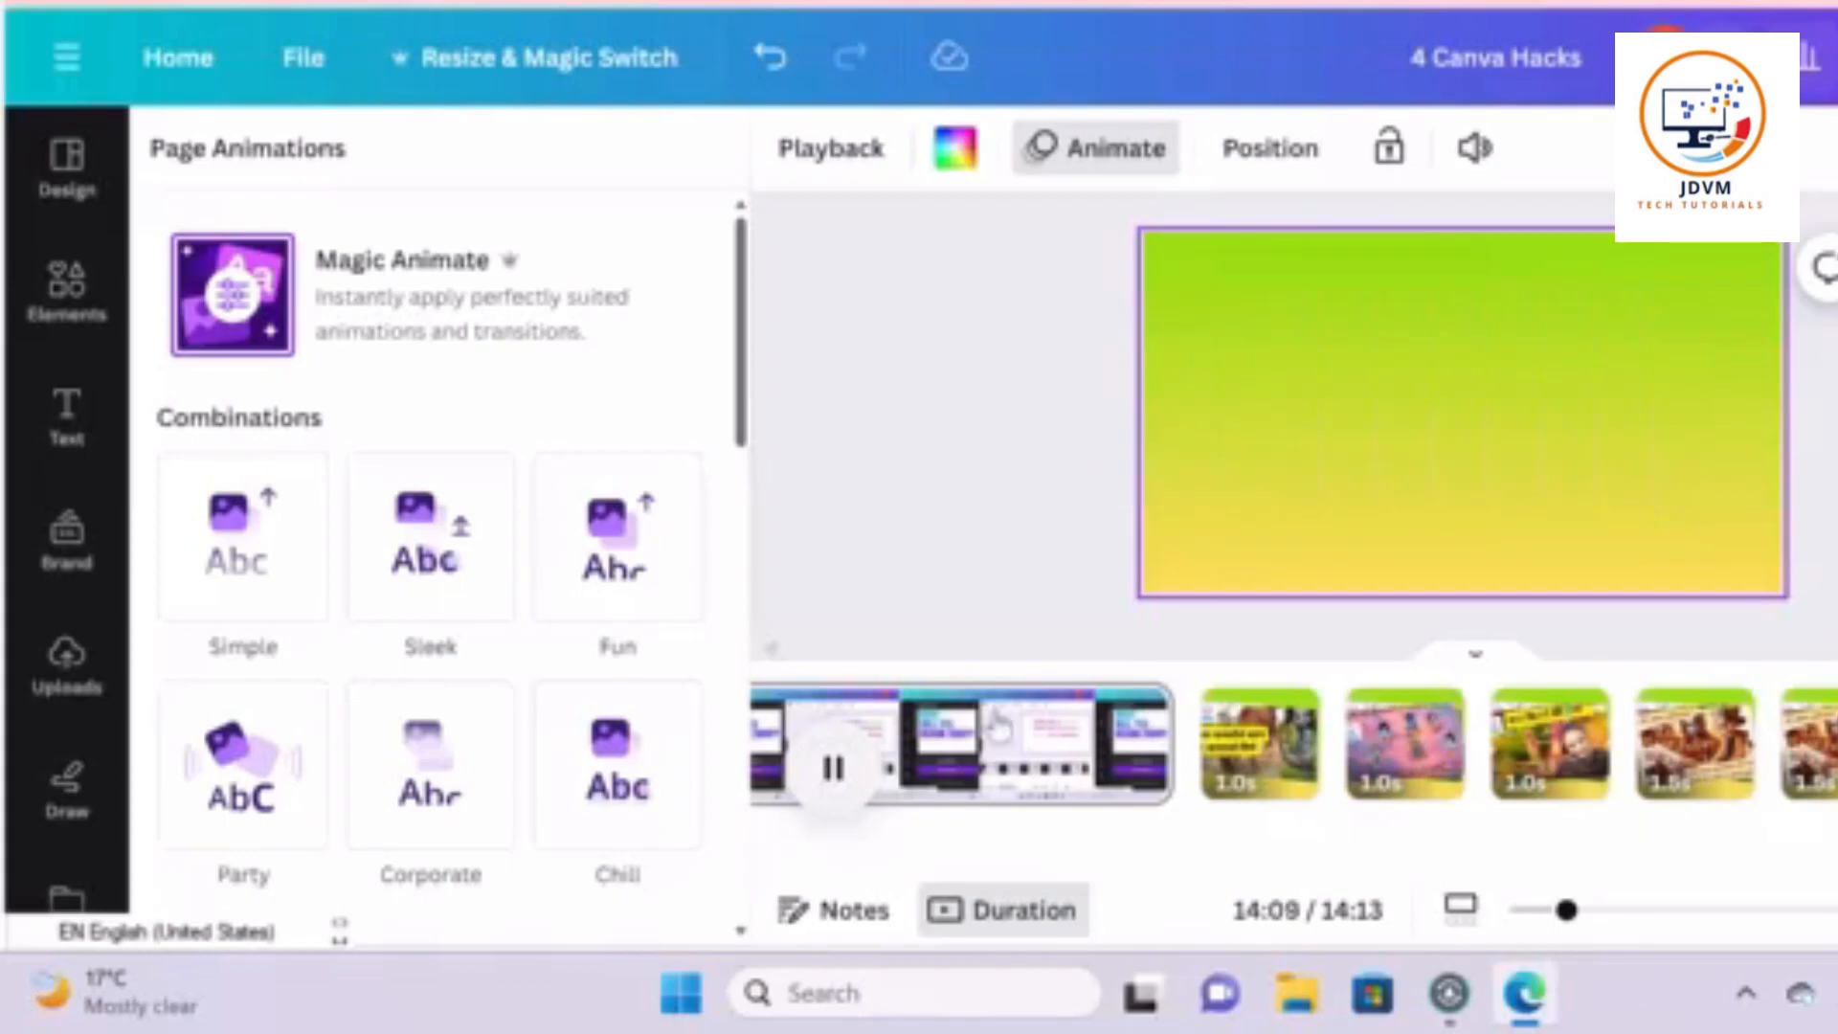
pyautogui.click(1695, 745)
pyautogui.click(1288, 765)
pyautogui.click(861, 770)
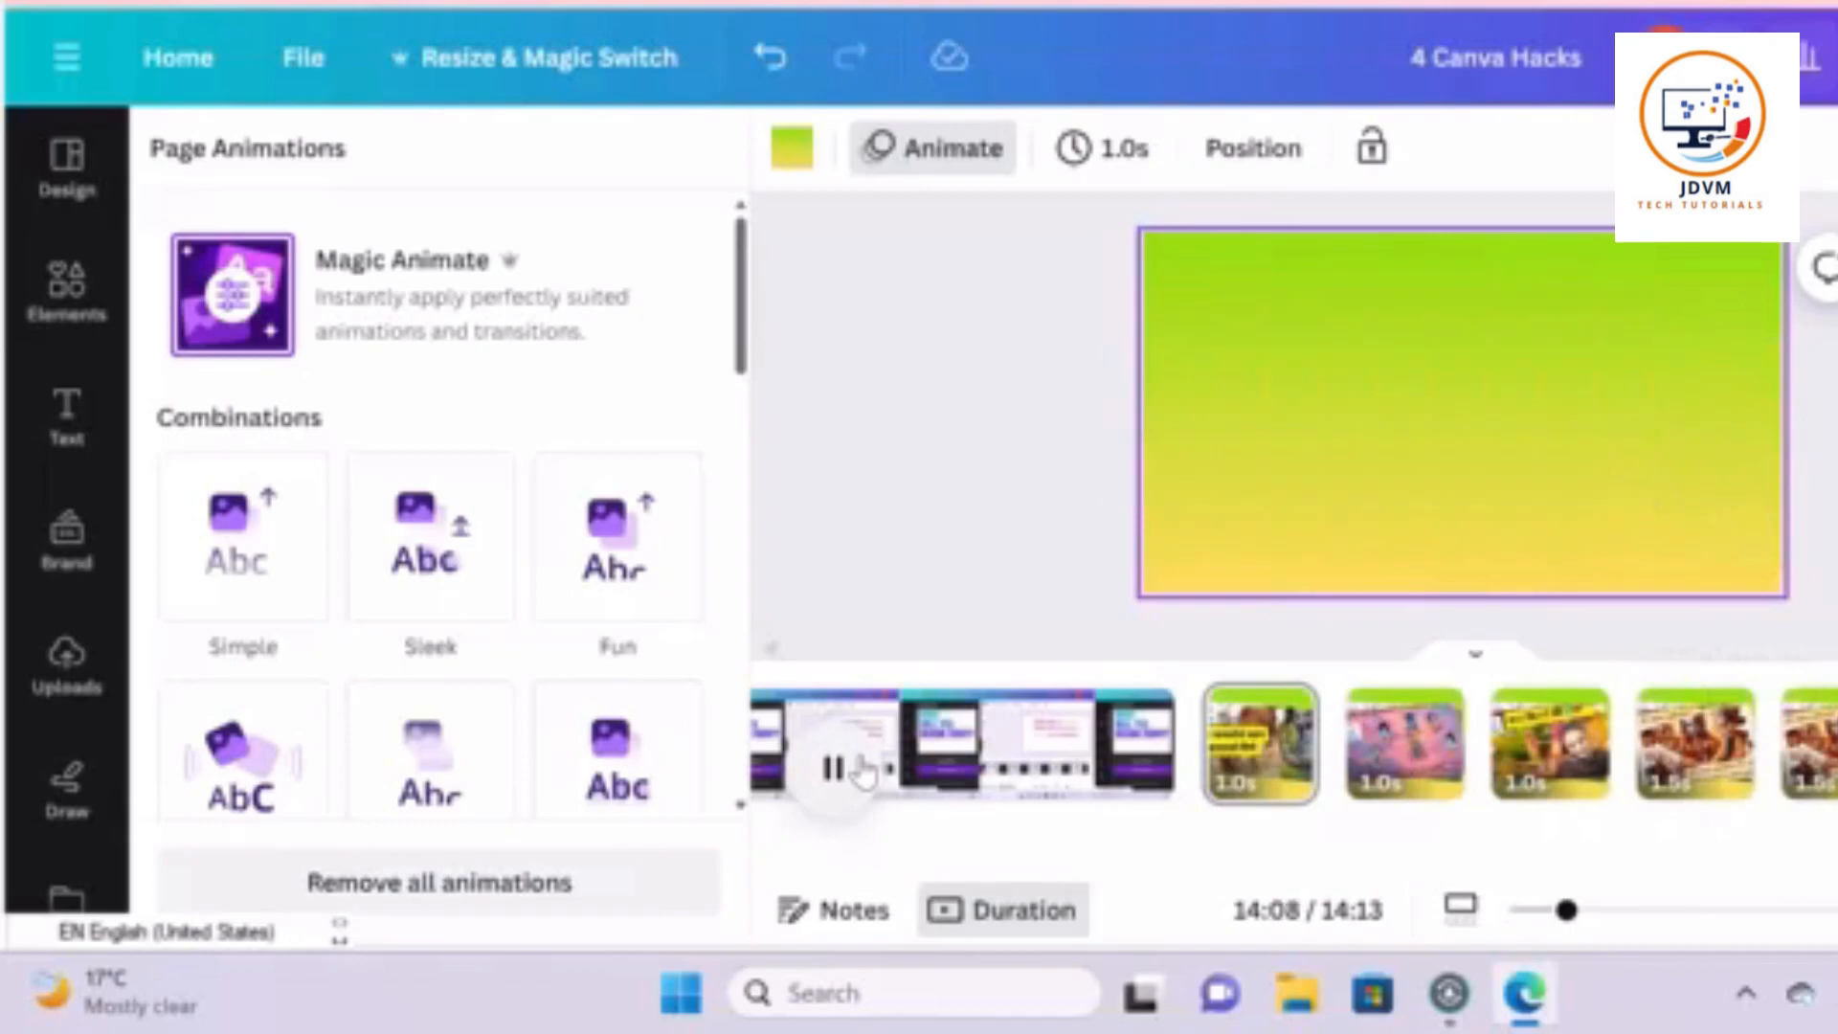
# Shift the beige picture slightly up and to the right on the pasted 1.5 s beige page
pyautogui.click(1667, 715)
pyautogui.rightClick(1833, 733)
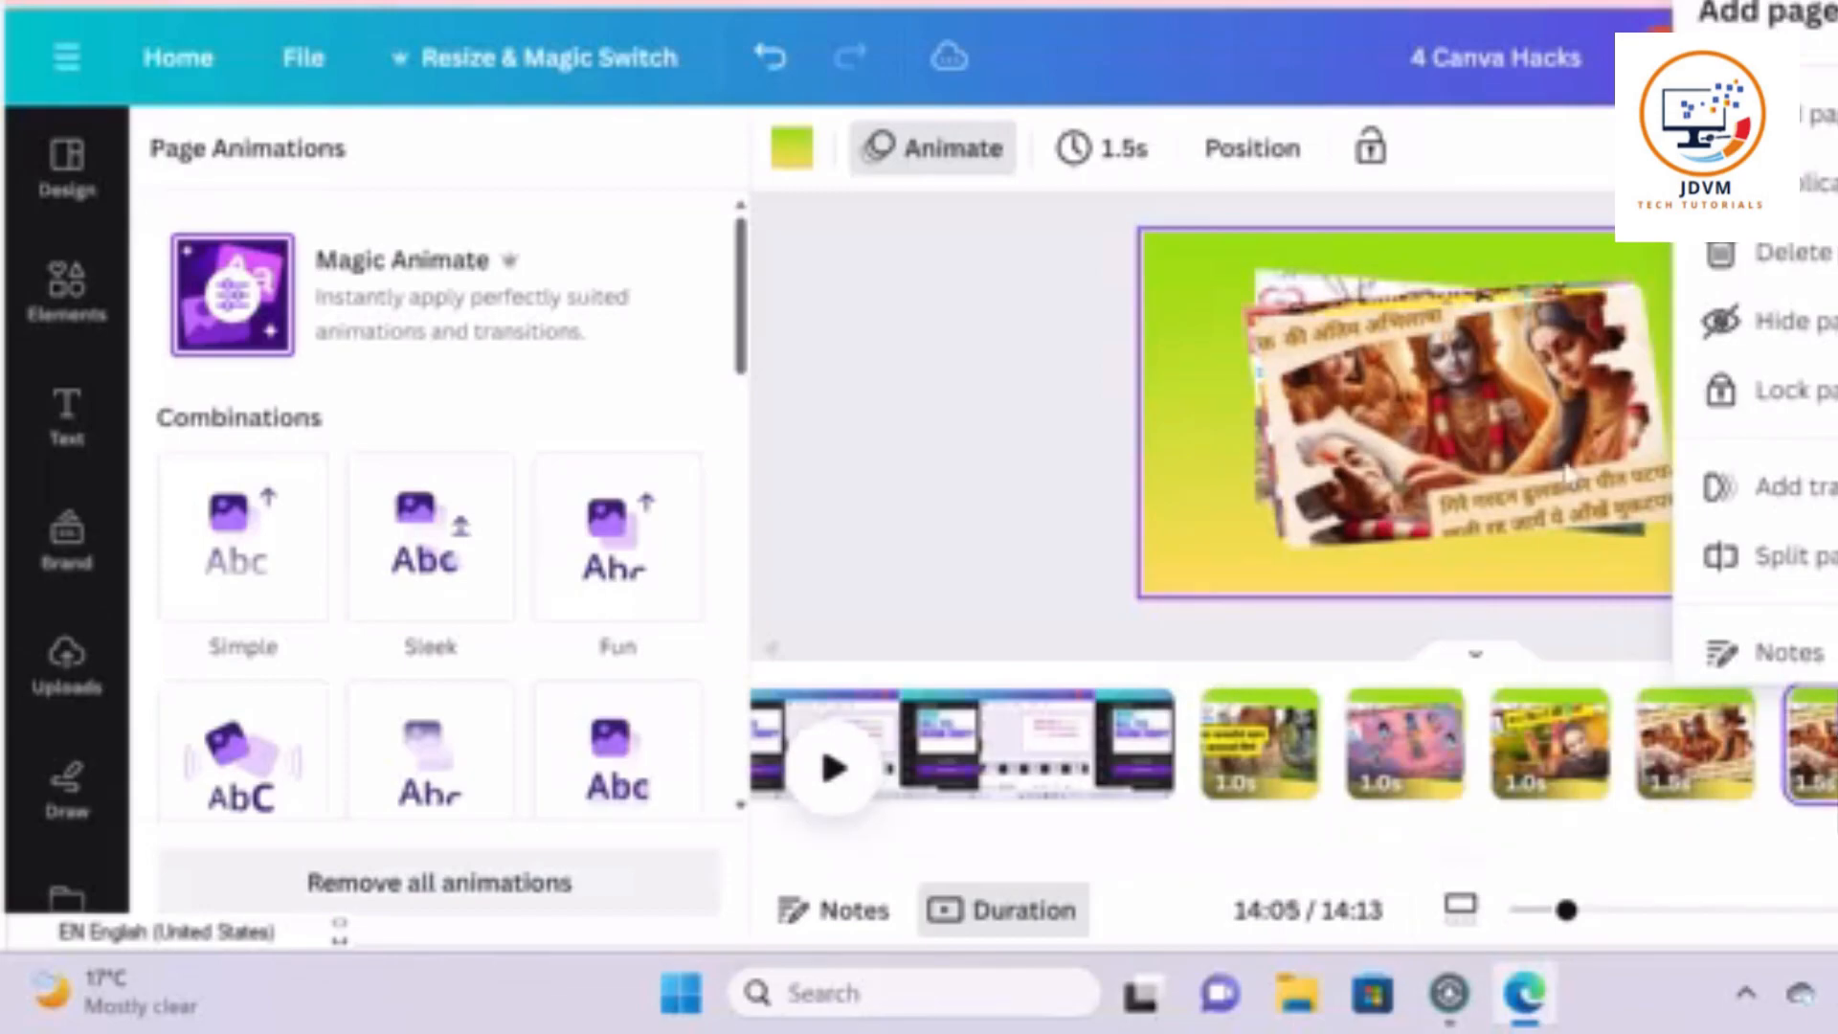
pyautogui.click(1503, 433)
pyautogui.moveTo(1574, 466); pyautogui.dragTo(1586, 441)
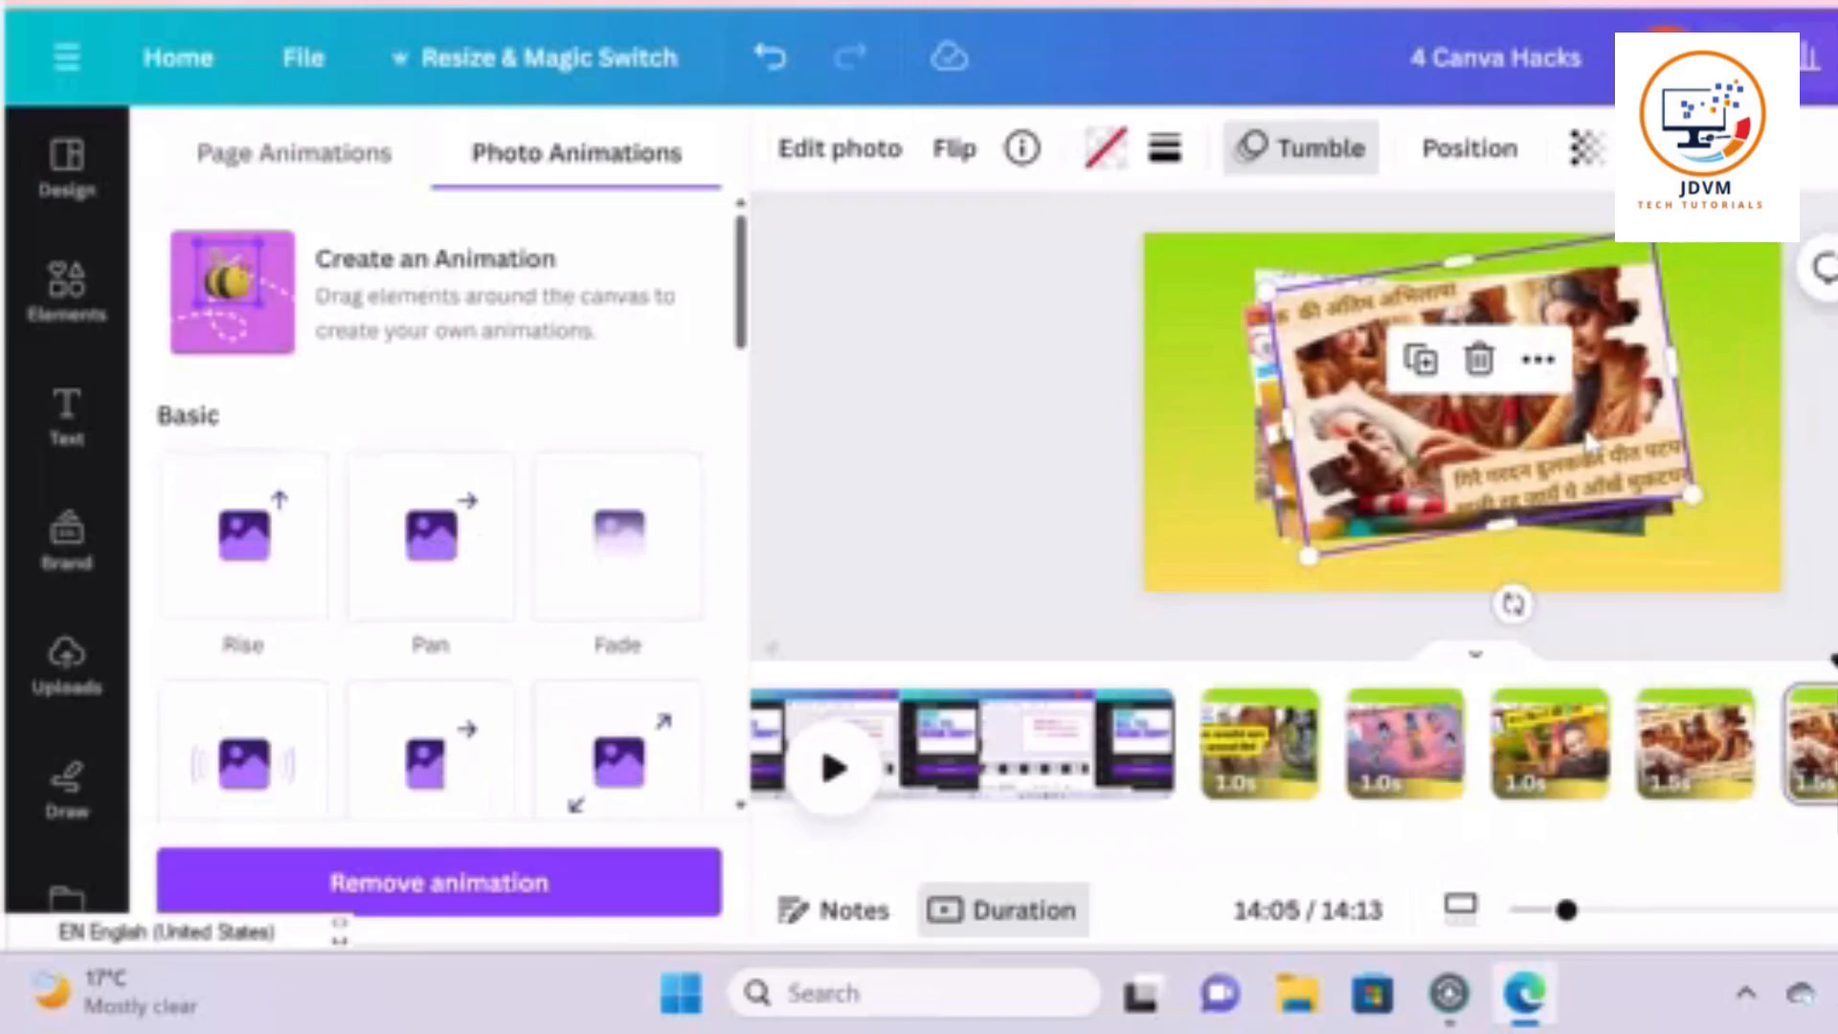